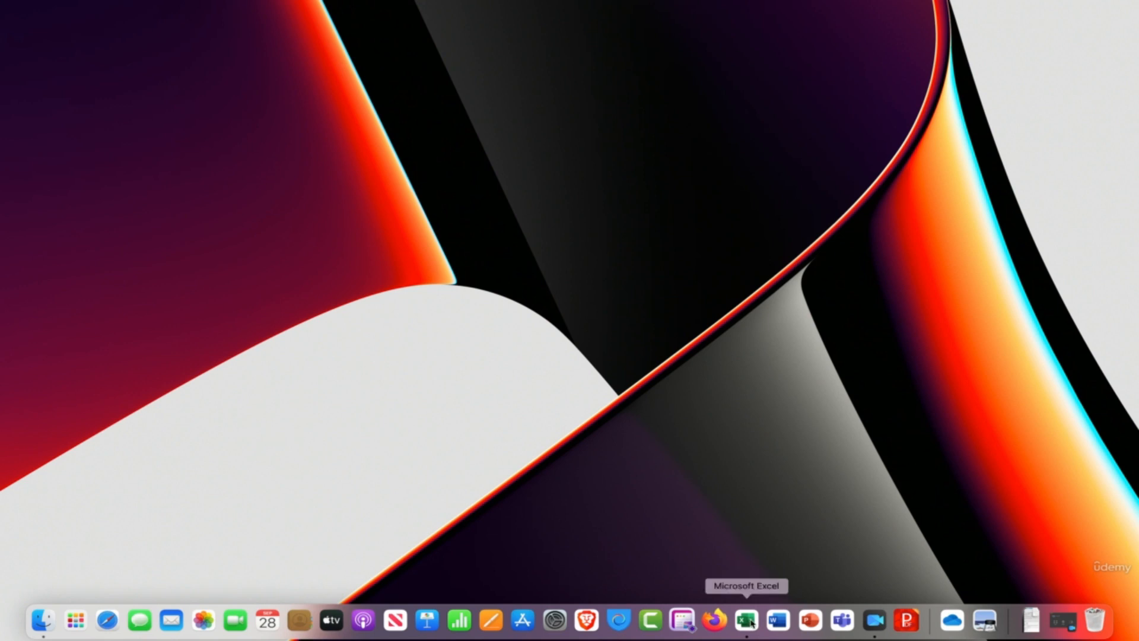
# Step: Create a new blank workbook in Microsoft Excel and enlarge its window to fill the screen
pyautogui.click(747, 620)
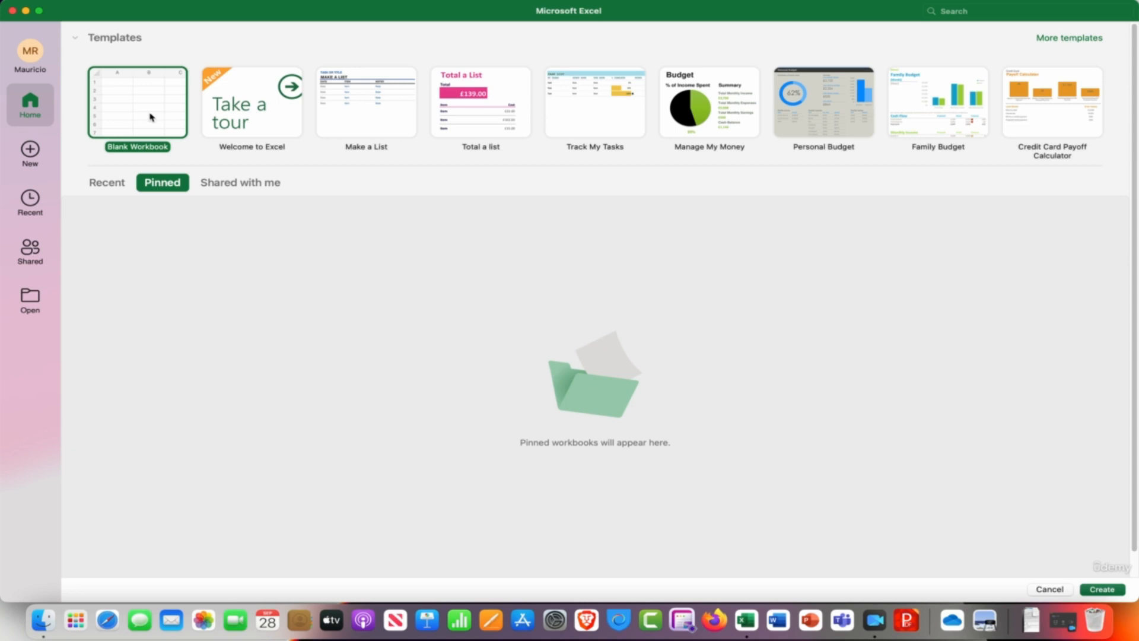
pyautogui.click(31, 154)
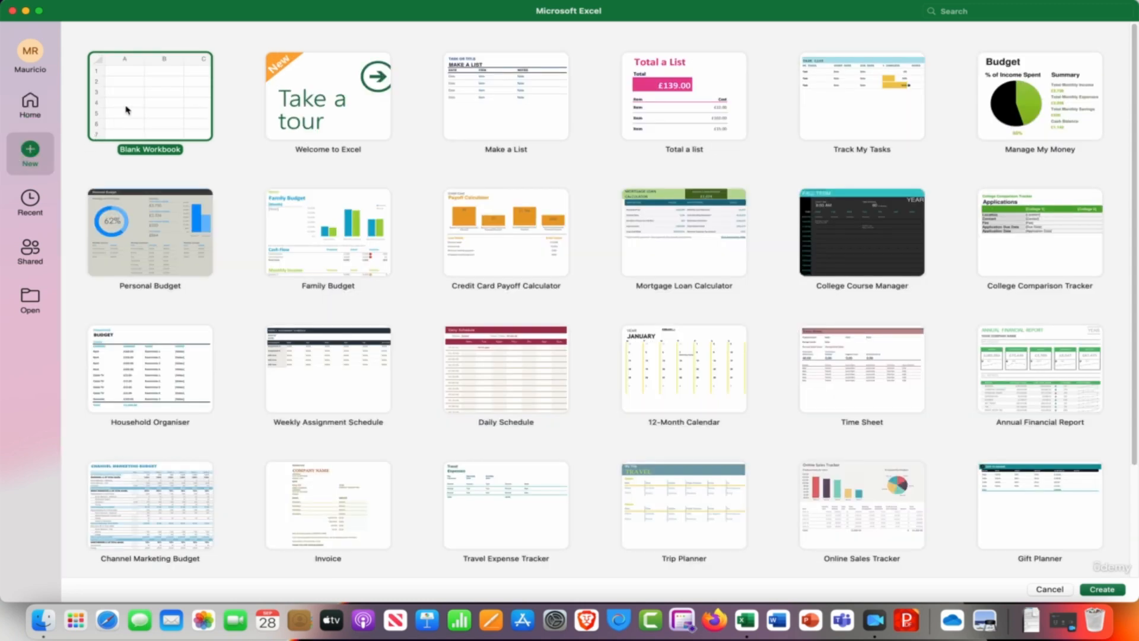
pyautogui.doubleClick(128, 109)
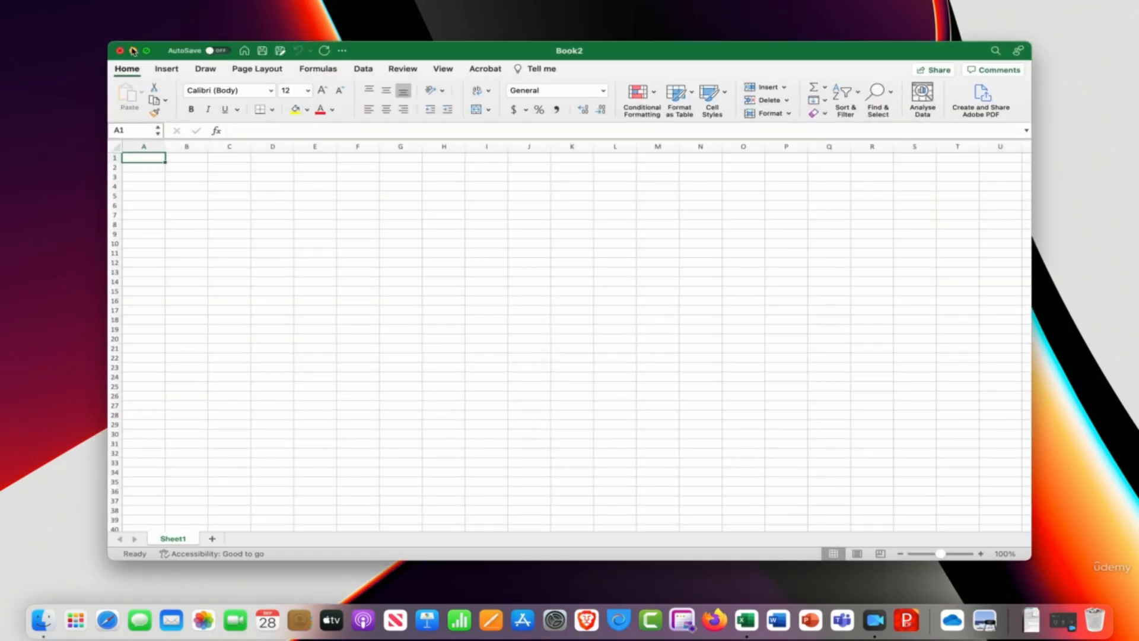
pyautogui.moveTo(110, 43); pyautogui.dragTo(2, 1)
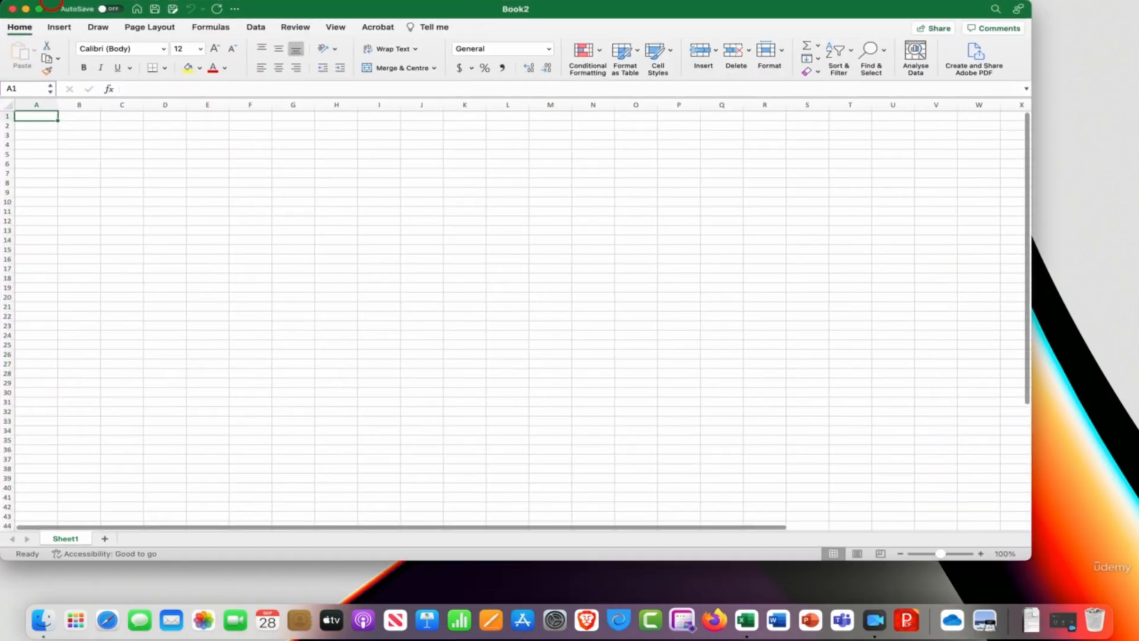
pyautogui.moveTo(1039, 562); pyautogui.dragTo(1130, 604)
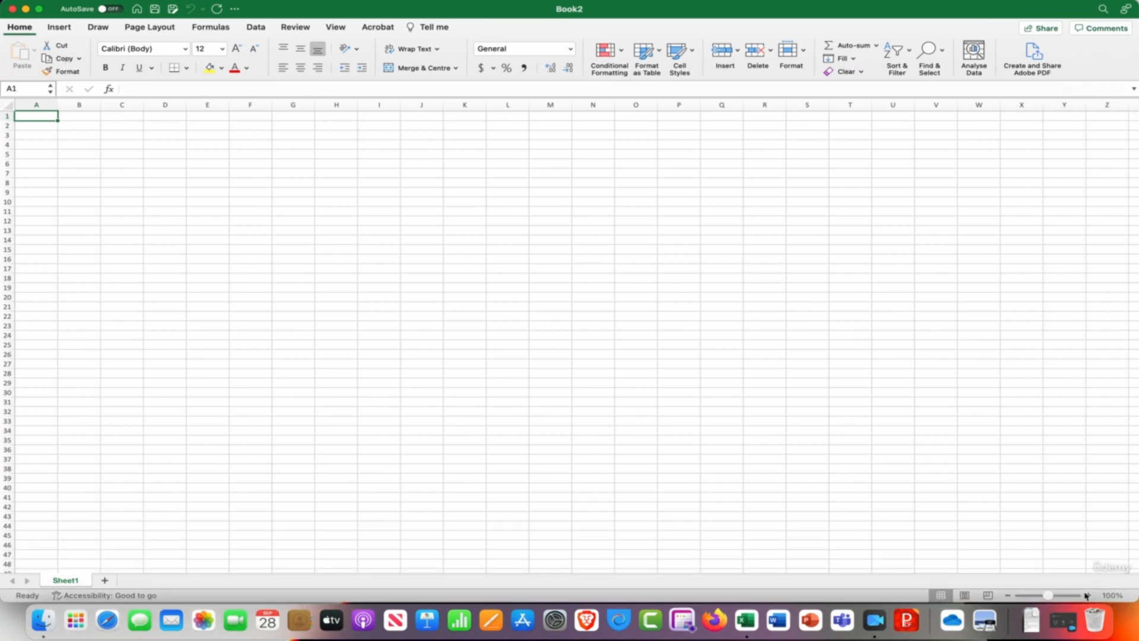
# Step: Add two new worksheets to the workbook and return to Sheet1
pyautogui.click(106, 580)
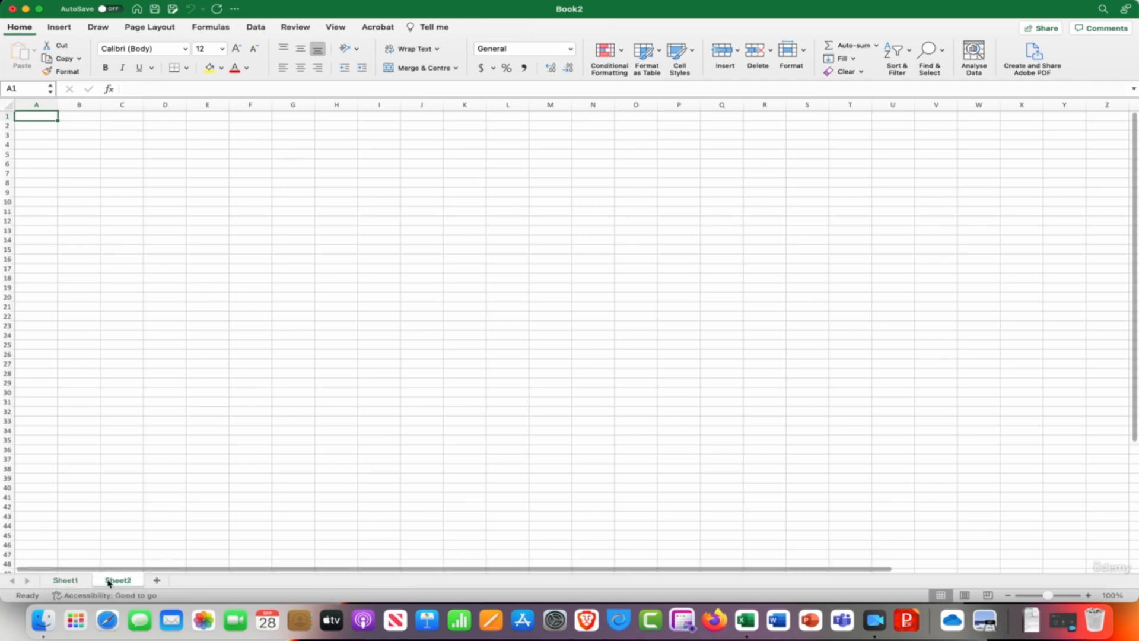
pyautogui.click(157, 581)
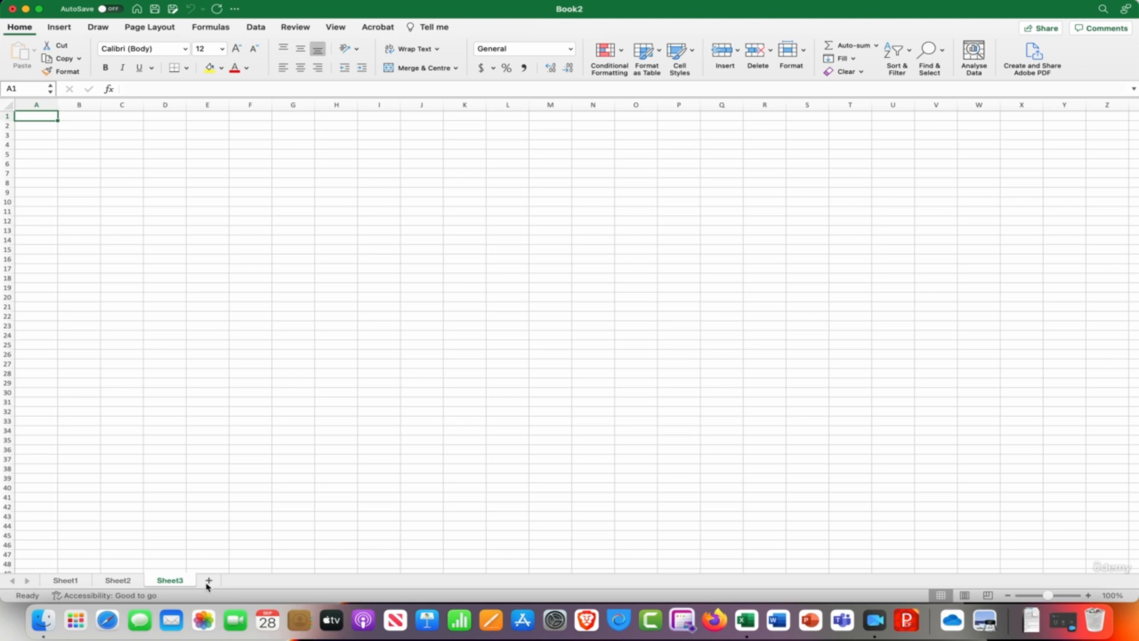
pyautogui.click(82, 584)
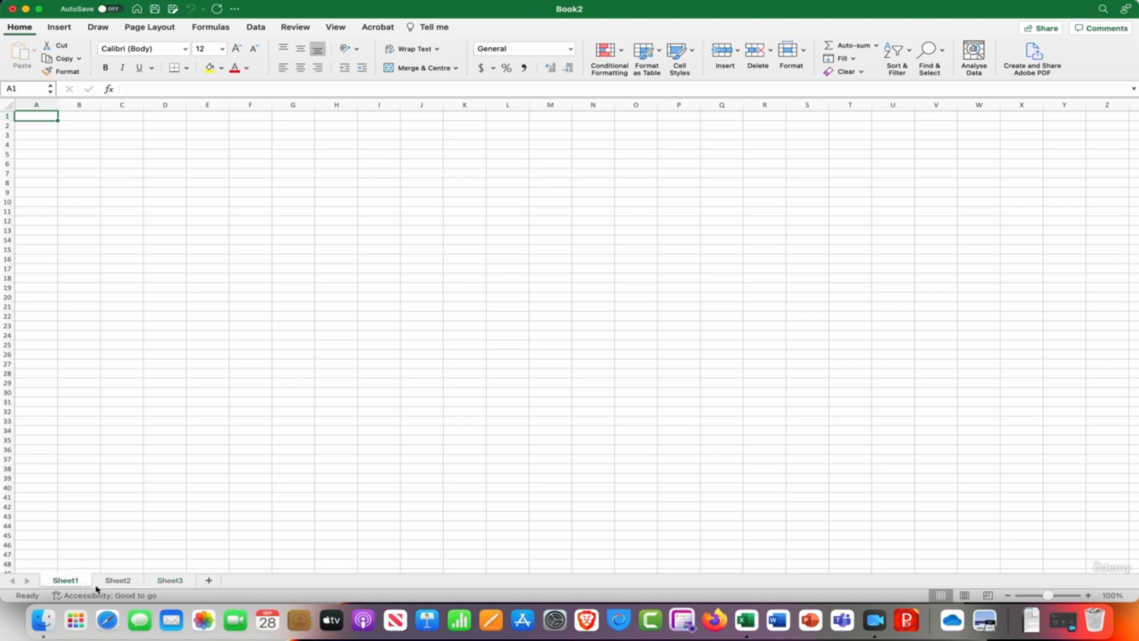
# Step: Delete the worksheets Sheet3 and Sheet2 from the workbook
pyautogui.click(171, 584)
pyautogui.rightClick(172, 584)
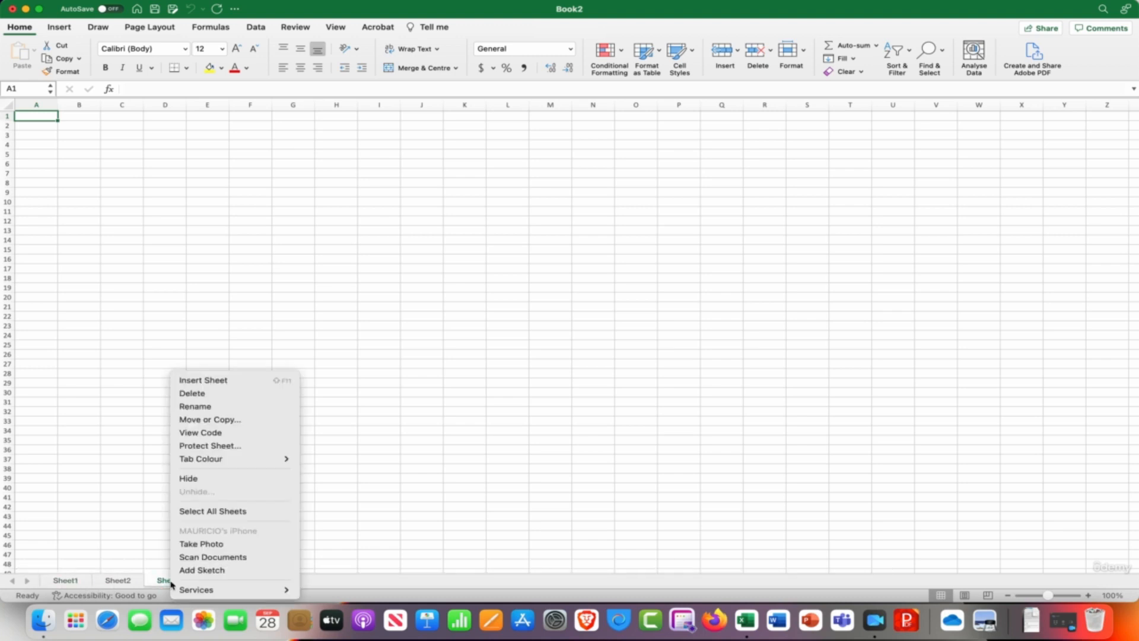
pyautogui.click(200, 393)
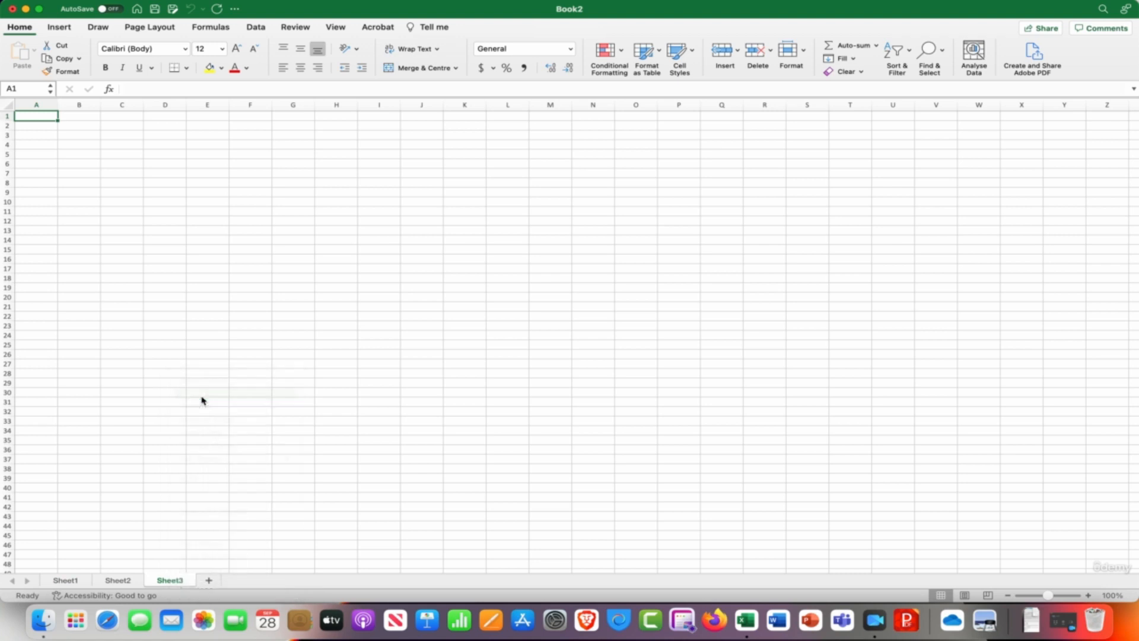
pyautogui.rightClick(136, 580)
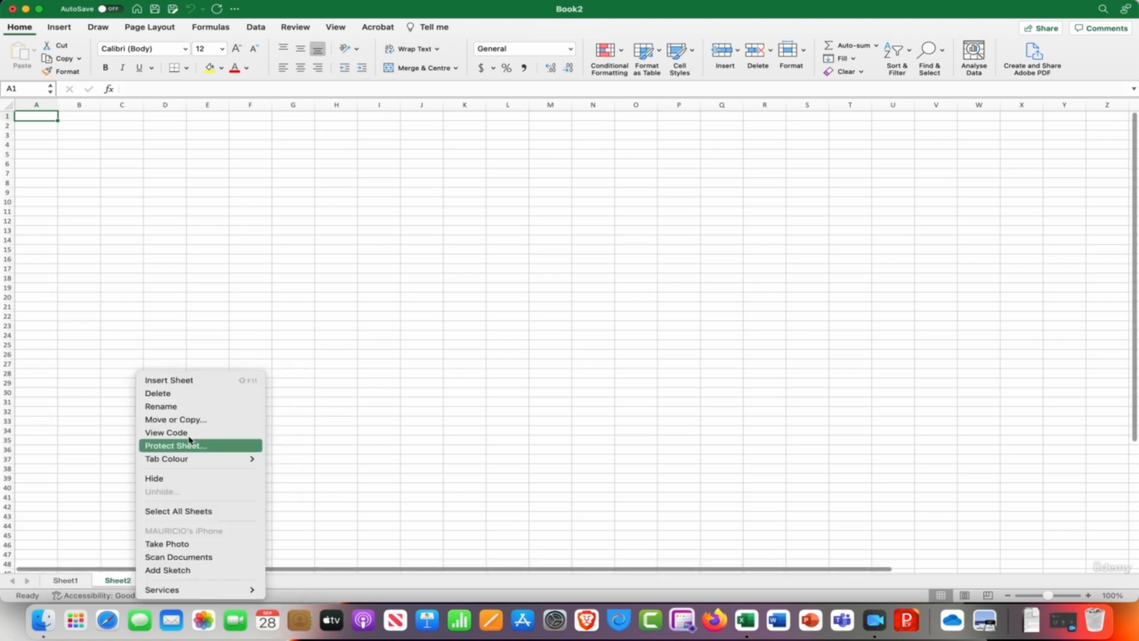
pyautogui.click(180, 399)
# Step: Rename the worksheet Sheet1 as "Example 1"
pyautogui.rightClick(80, 582)
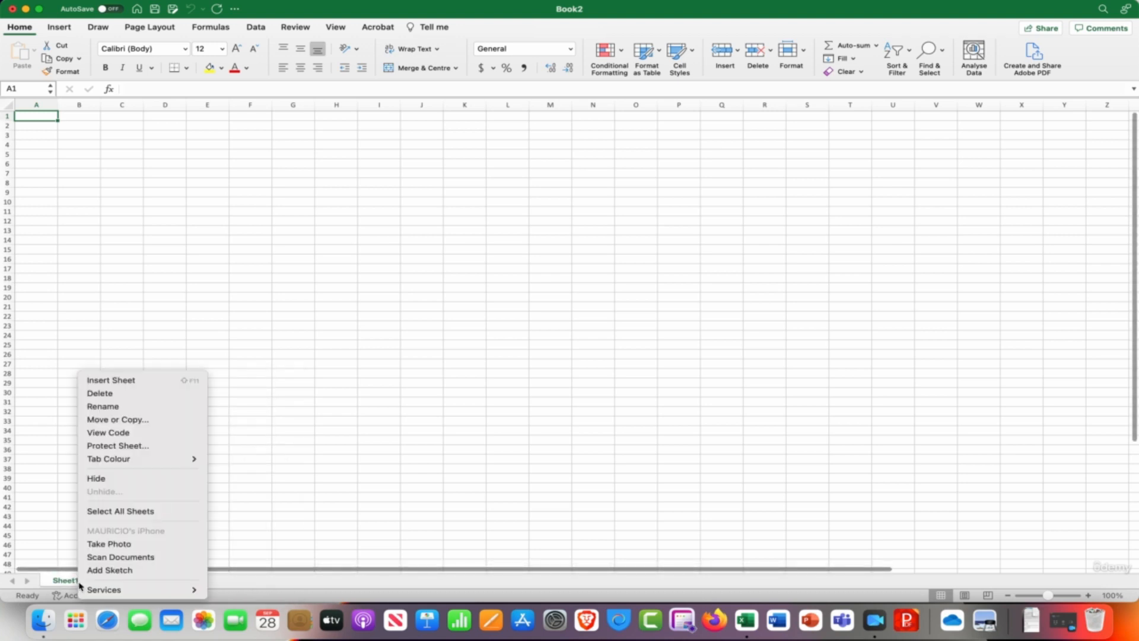
pyautogui.click(112, 406)
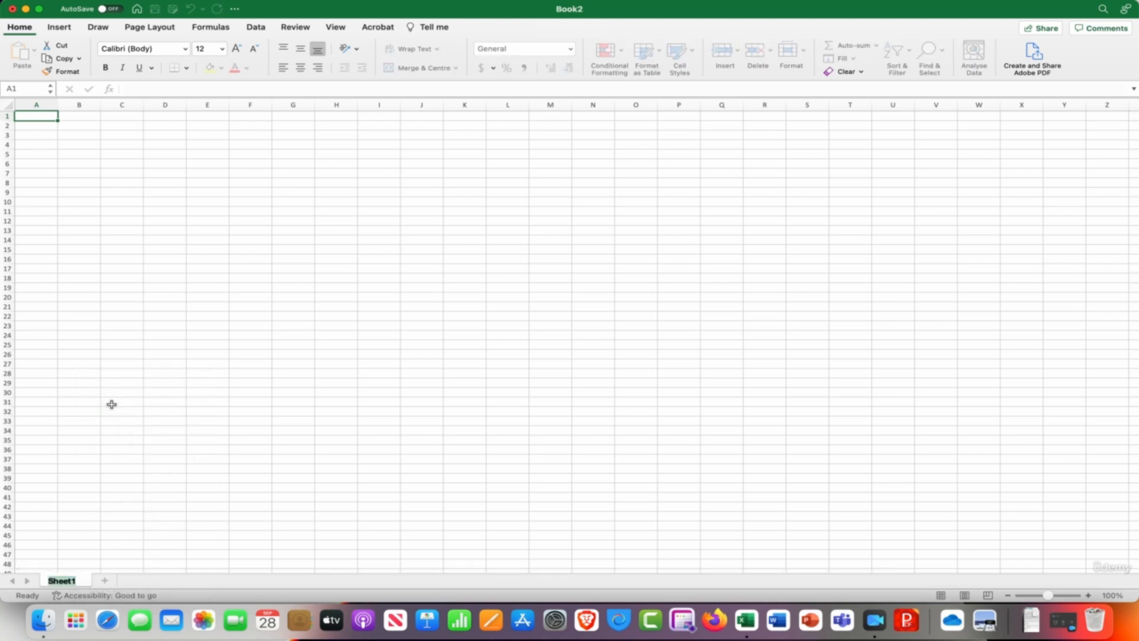
pyautogui.write('Example 1')
pyautogui.press('Return')
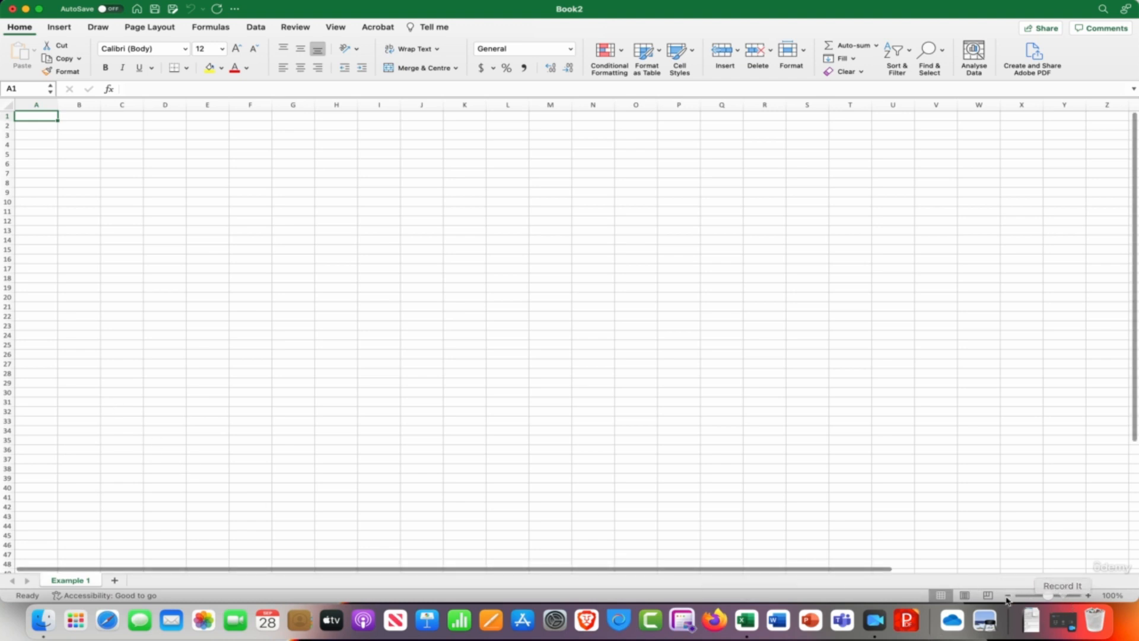
# Step: Zoom the worksheet in to 140% and back out to 100%
pyautogui.click(1089, 595)
pyautogui.click(1089, 596)
pyautogui.click(1089, 596)
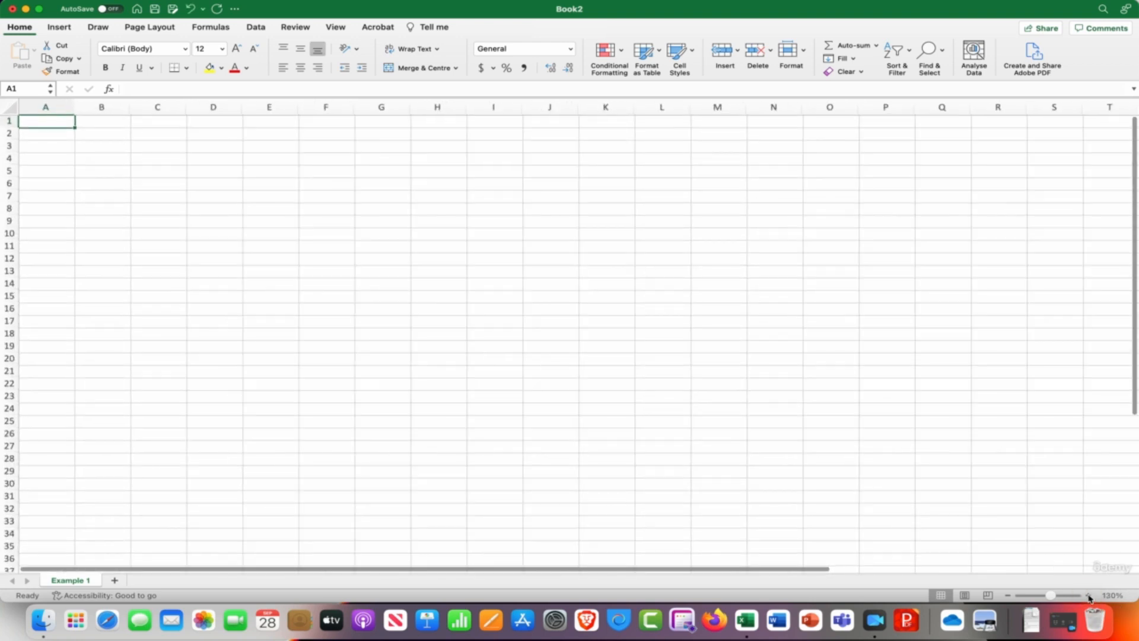
pyautogui.click(1089, 596)
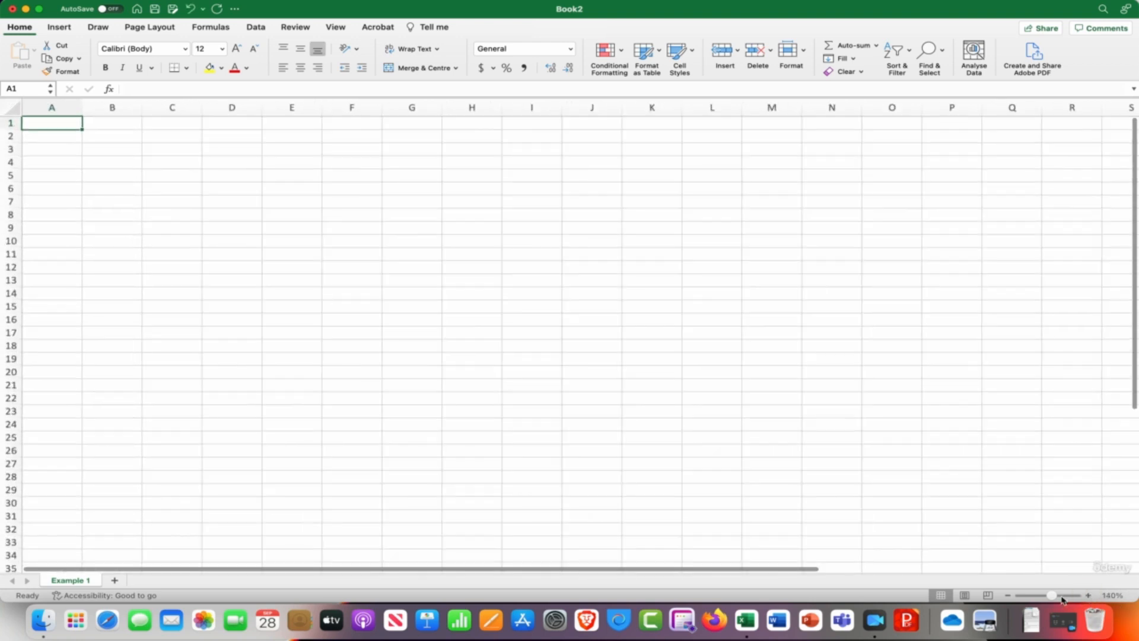
pyautogui.click(1009, 596)
pyautogui.click(1010, 595)
pyautogui.click(1010, 596)
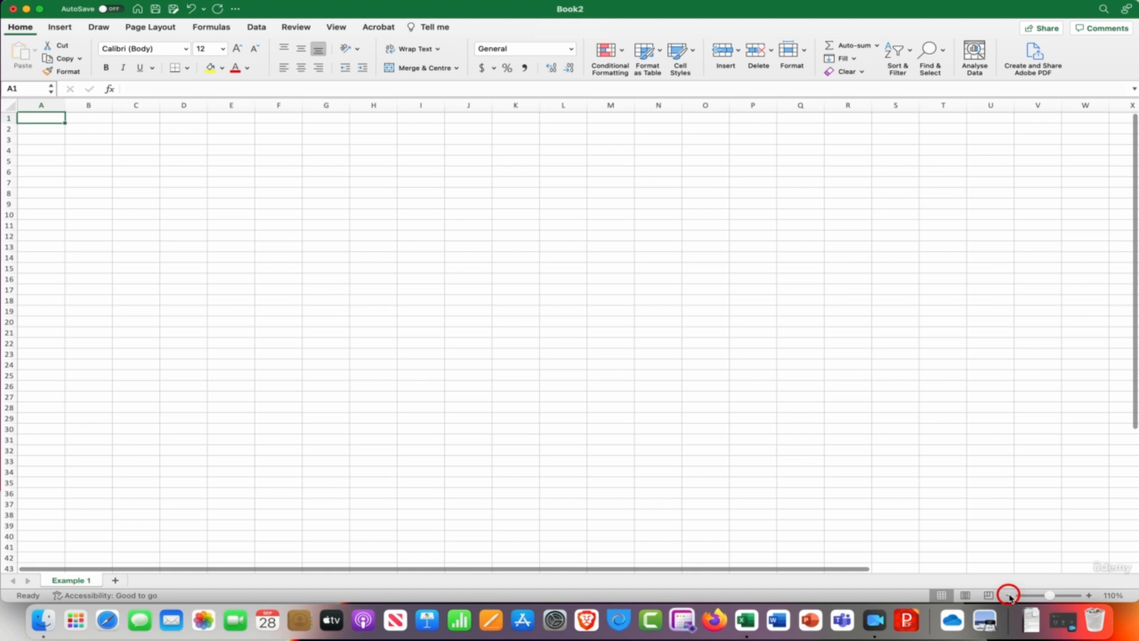
pyautogui.click(1009, 595)
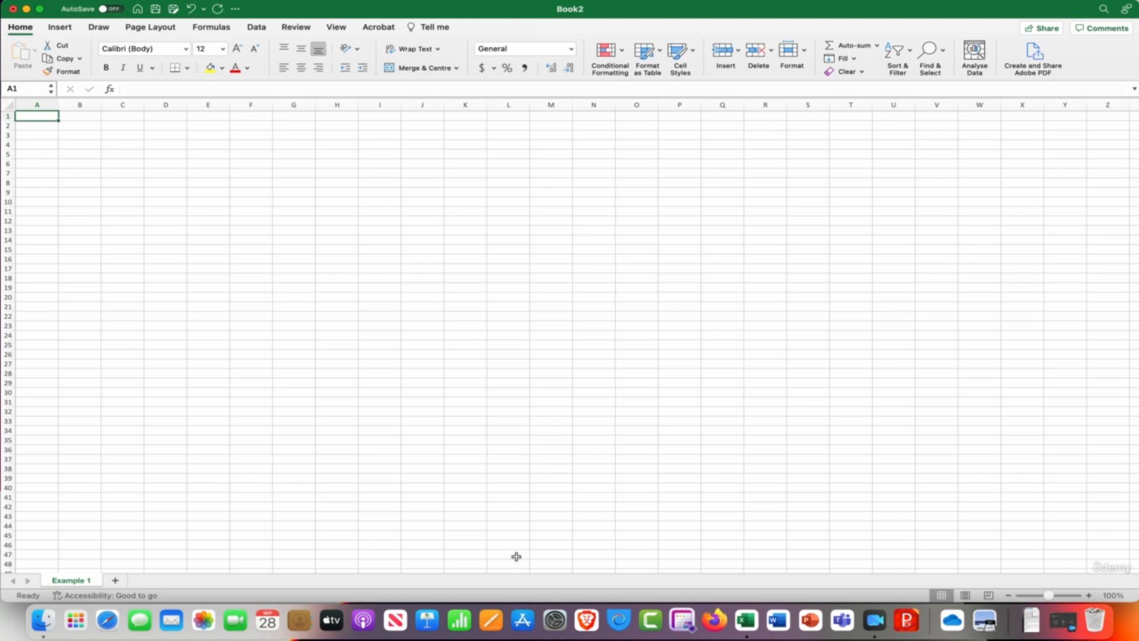
# Step: Browse the far columns of the worksheet, moving the active cell along row 2 from AG2 to about column AO
pyautogui.moveTo(862, 569); pyautogui.dragTo(1055, 567)
pyautogui.click(1077, 567)
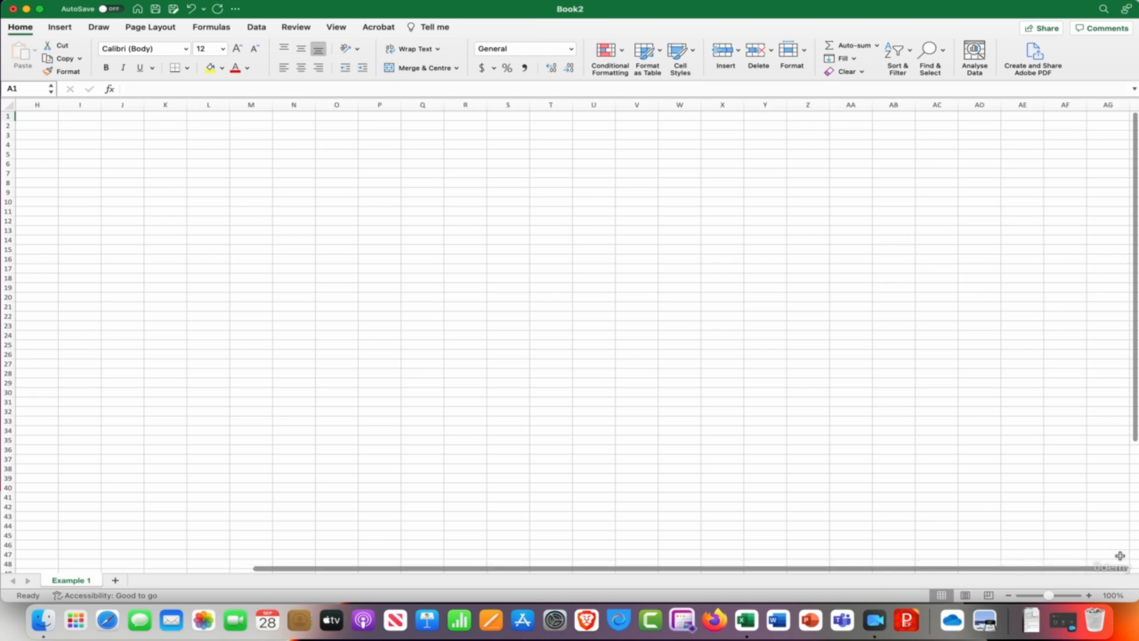
pyautogui.click(1095, 221)
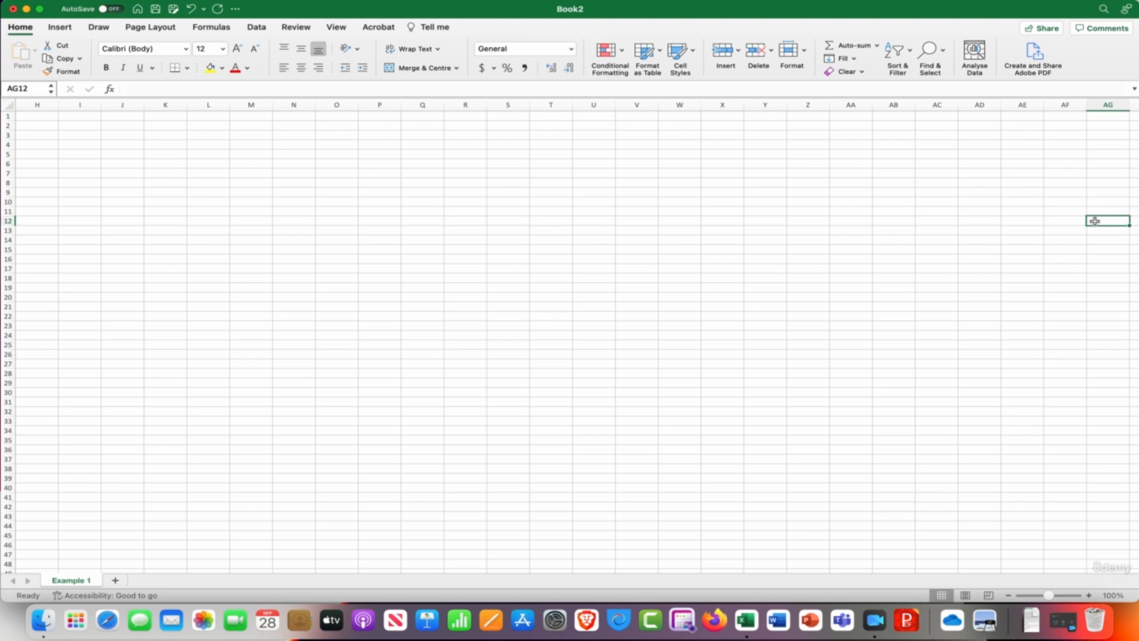
pyautogui.click(1099, 128)
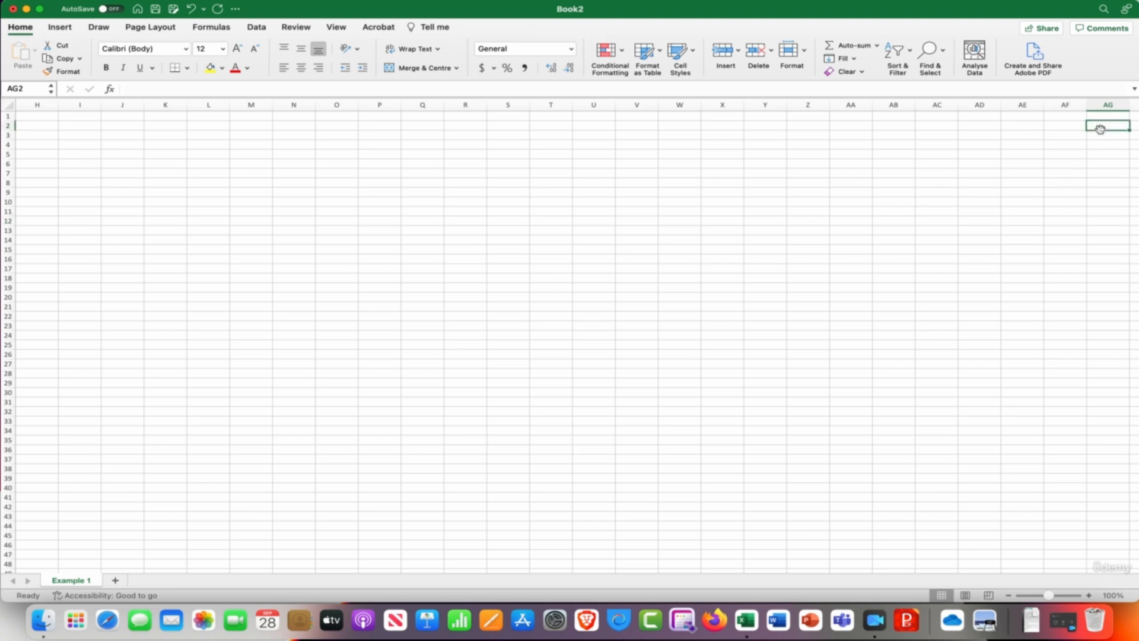
pyautogui.press('Right')
pyautogui.press('Right')
pyautogui.press('Right')
pyautogui.press('Right')
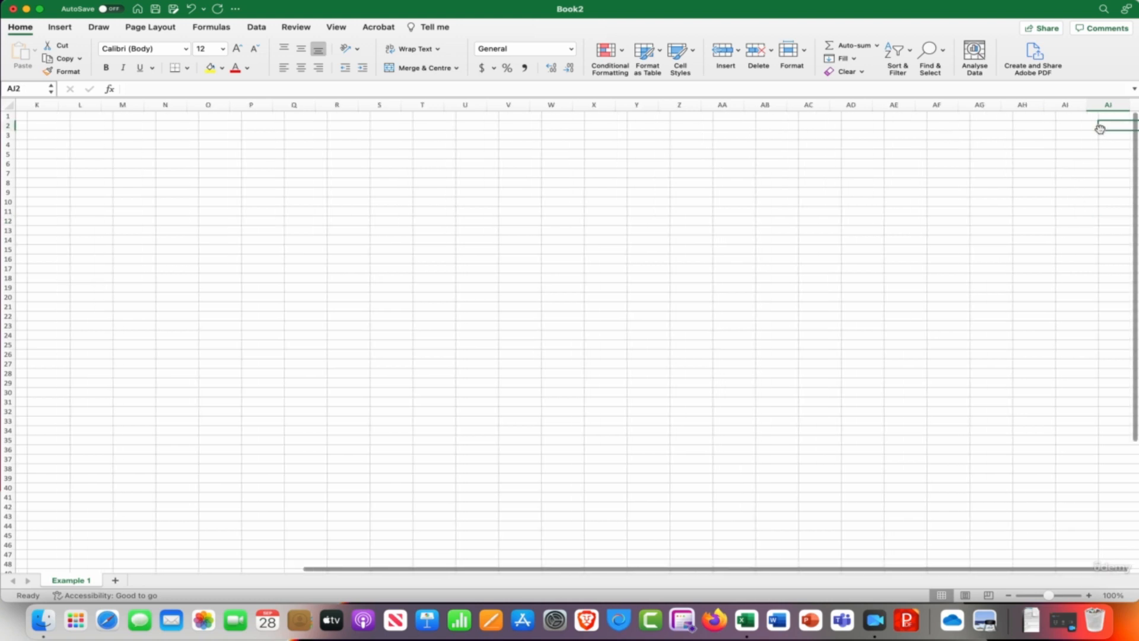
pyautogui.press('Right')
pyautogui.press('Right')
pyautogui.press('Right')
pyautogui.press('Right')
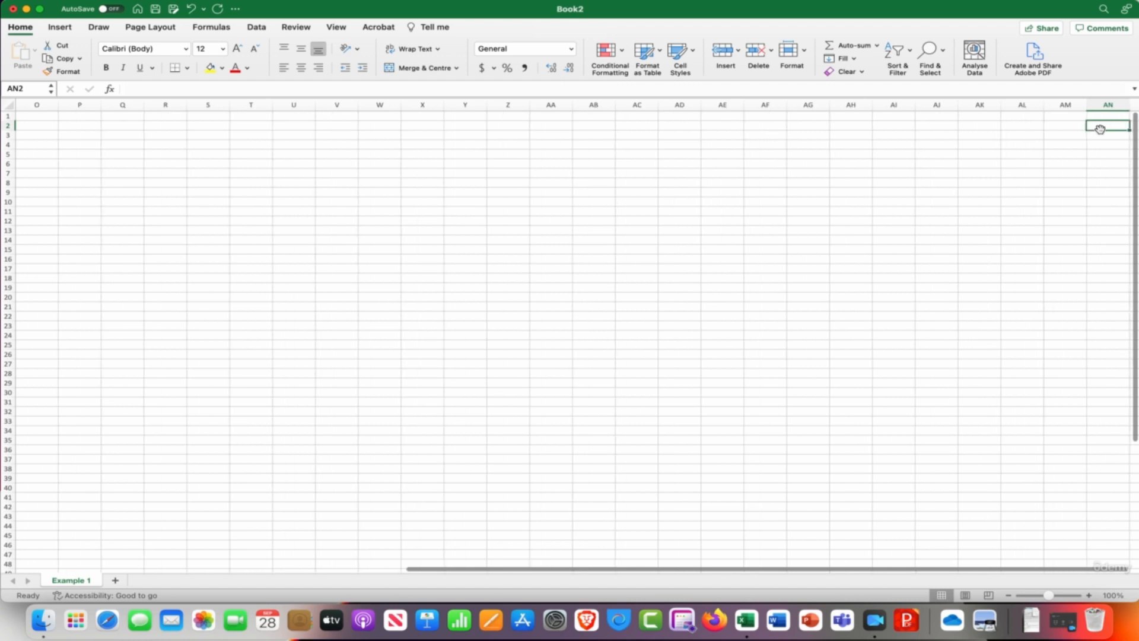
# Step: Move the active cell back along row 2 to cell A2
pyautogui.press('Left')
pyautogui.press('Left')
pyautogui.press('Left')
pyautogui.press('Left')
pyautogui.press('Left')
pyautogui.press('Left')
pyautogui.press('Left')
pyautogui.press('Left')
pyautogui.press('Left')
pyautogui.press('Left')
pyautogui.press('Left')
pyautogui.press('Left')
pyautogui.press('Left')
pyautogui.press('Left')
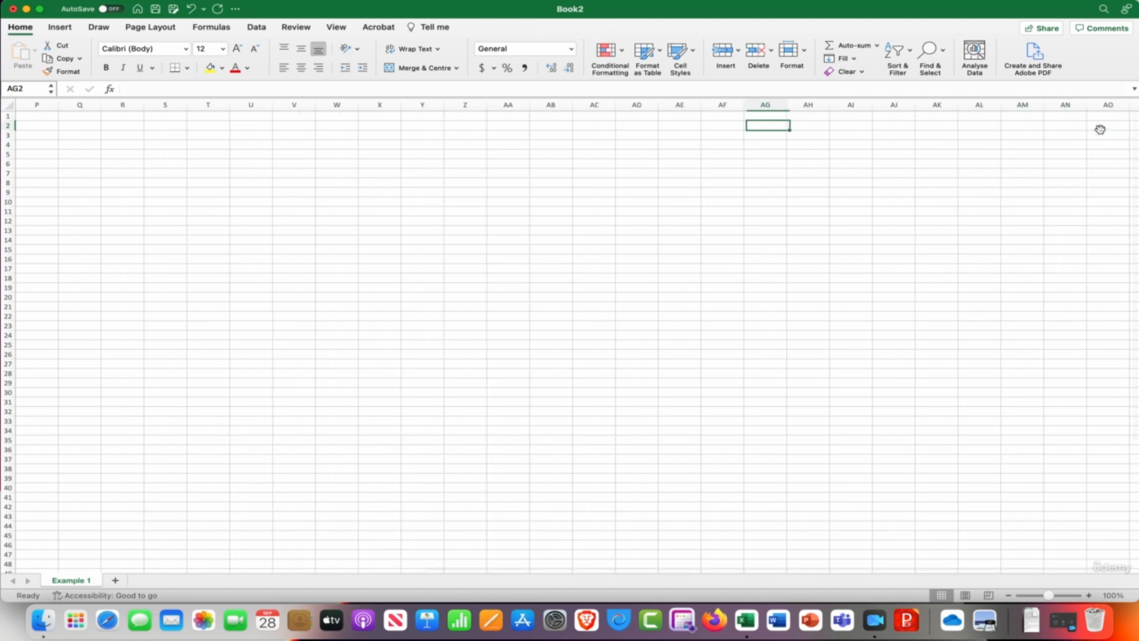
pyautogui.press('Left')
pyautogui.press('Left')
pyautogui.press('Left')
pyautogui.press('Left')
pyautogui.press('Left')
pyautogui.press('Left')
pyautogui.press('Left')
pyautogui.press('Left')
pyautogui.press('Left')
pyautogui.press('Left')
pyautogui.press('Left')
pyautogui.press('Left')
pyautogui.press('Left')
pyautogui.press('Left')
pyautogui.press('Left')
pyautogui.press('Left')
pyautogui.press('Left')
pyautogui.press('Left')
pyautogui.press('Left')
pyautogui.press('Left')
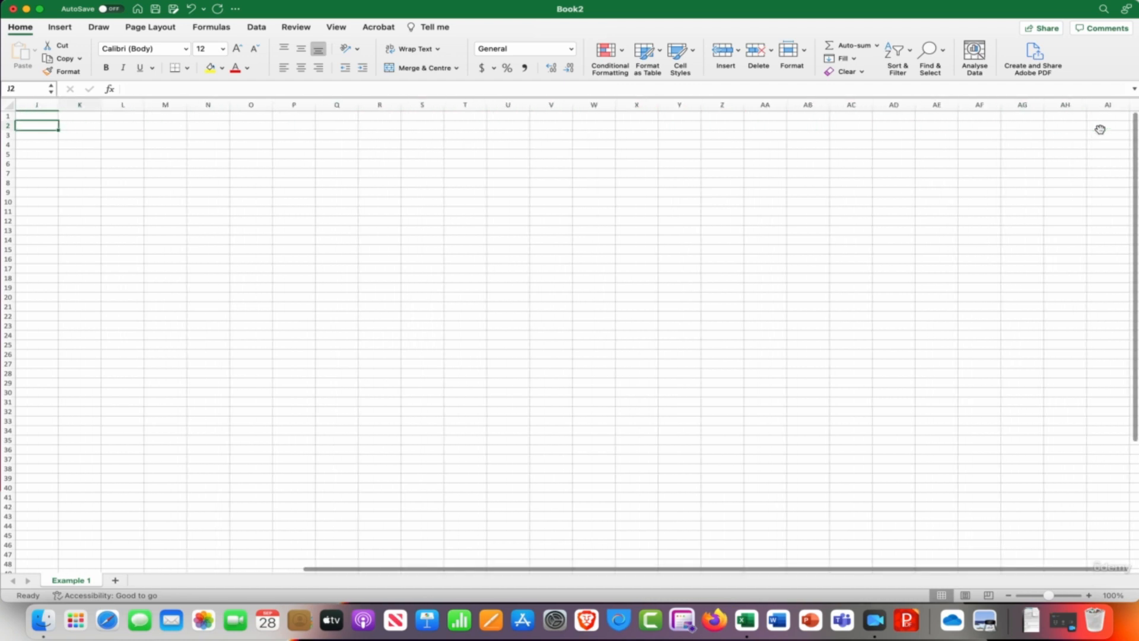
pyautogui.press('Left')
pyautogui.press('Left')
pyautogui.press('Left')
pyautogui.press('Left')
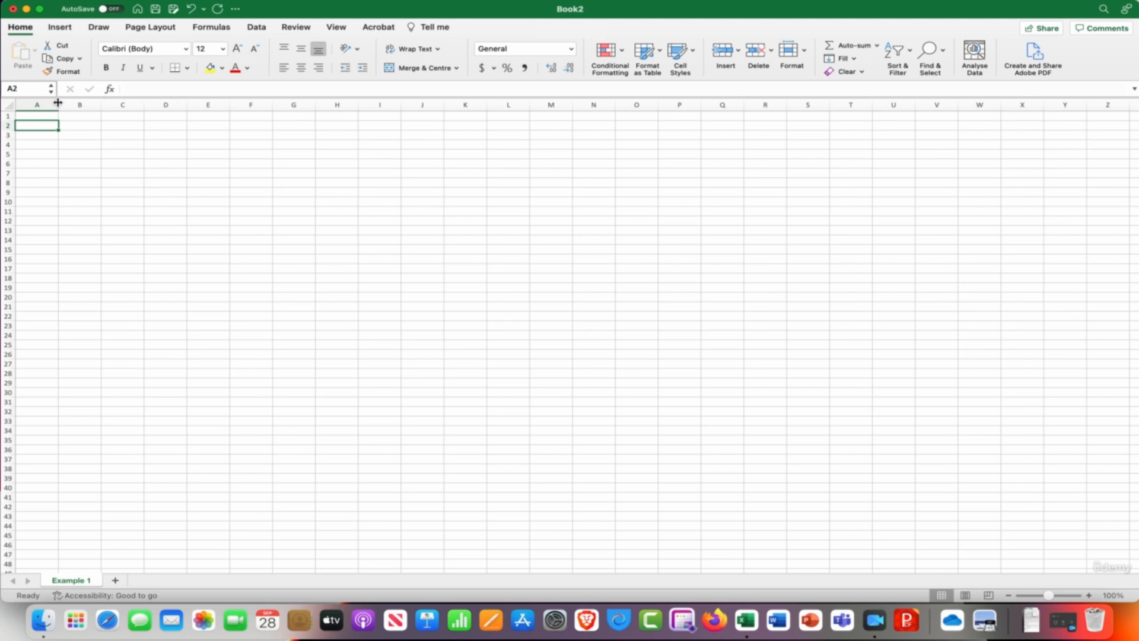
# Step: Adjust column A's width to about 10.5 and make row 1 slightly taller
pyautogui.moveTo(58, 103)
pyautogui.mouseDown()
pyautogui.moveTo(782, 104)
pyautogui.moveTo(67, 106)
pyautogui.mouseUp()
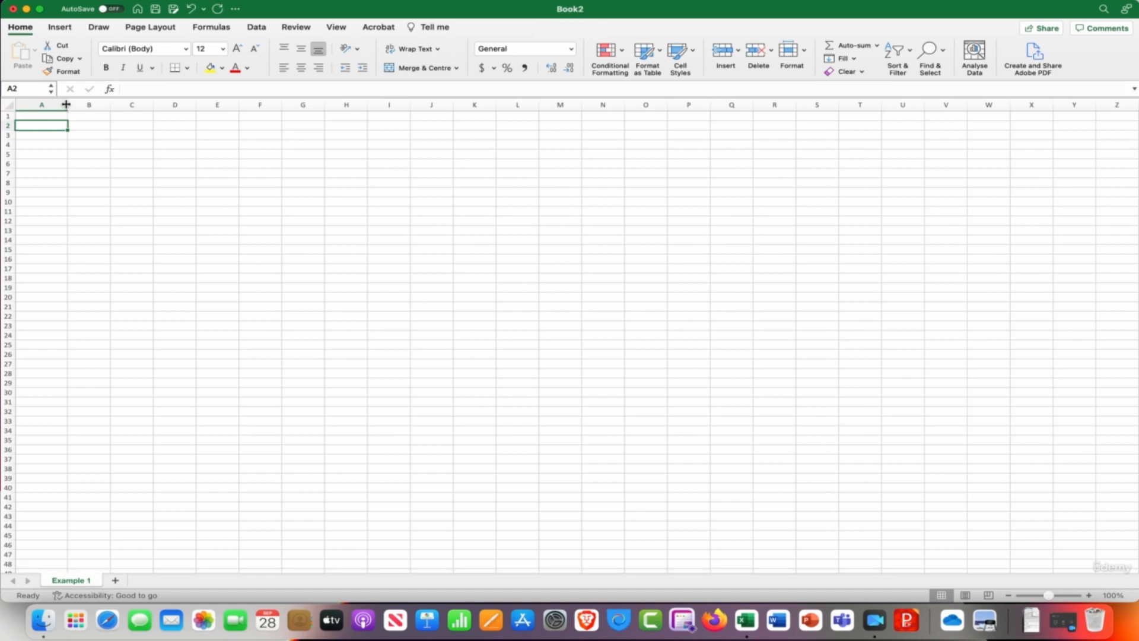
pyautogui.moveTo(66, 105)
pyautogui.mouseDown()
pyautogui.moveTo(813, 104)
pyautogui.moveTo(58, 122)
pyautogui.mouseUp()
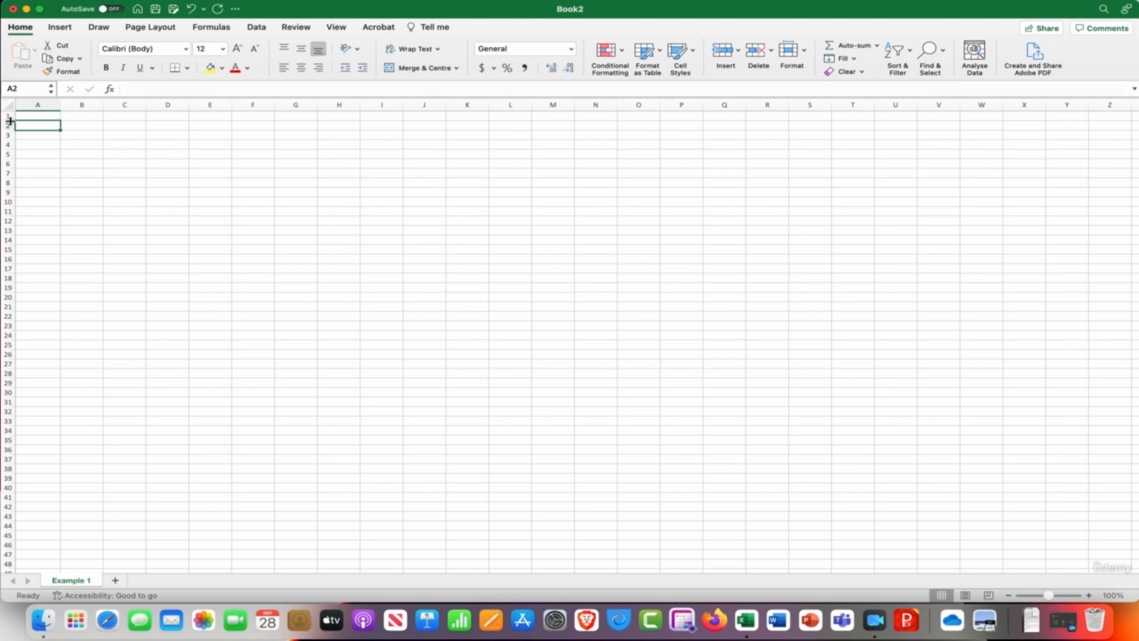
pyautogui.moveTo(10, 121); pyautogui.dragTo(10, 121)
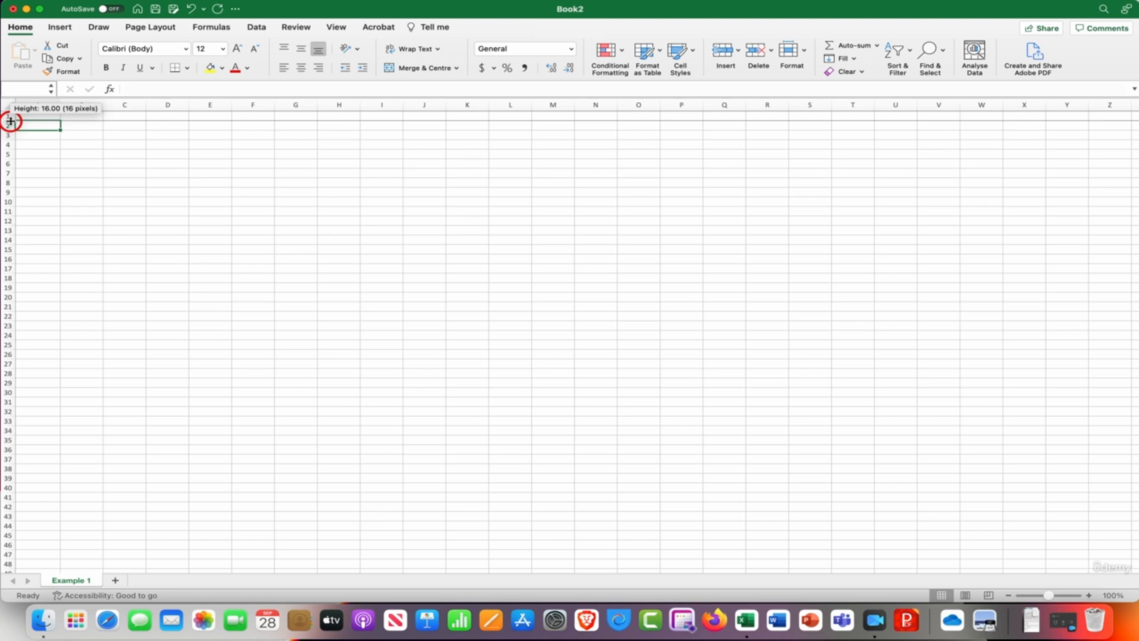
pyautogui.moveTo(10, 121)
pyautogui.mouseDown()
pyautogui.moveTo(12, 206)
pyautogui.moveTo(13, 120)
pyautogui.mouseUp()
# Step: Set the width of column A to exactly 20
pyautogui.click(35, 104)
pyautogui.rightClick(36, 105)
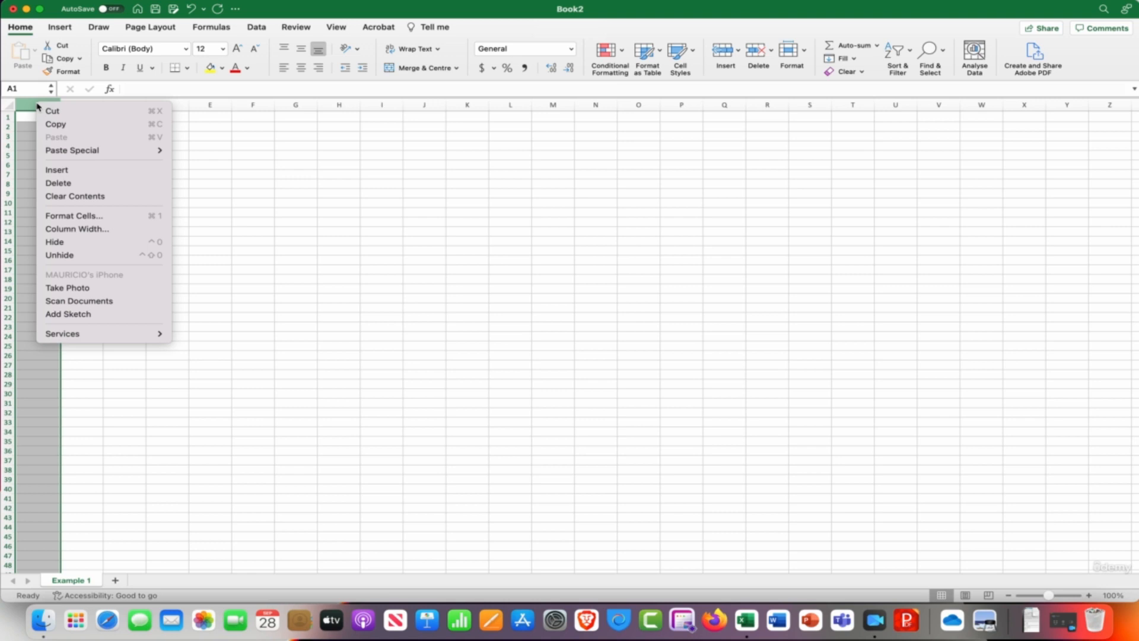
pyautogui.click(72, 229)
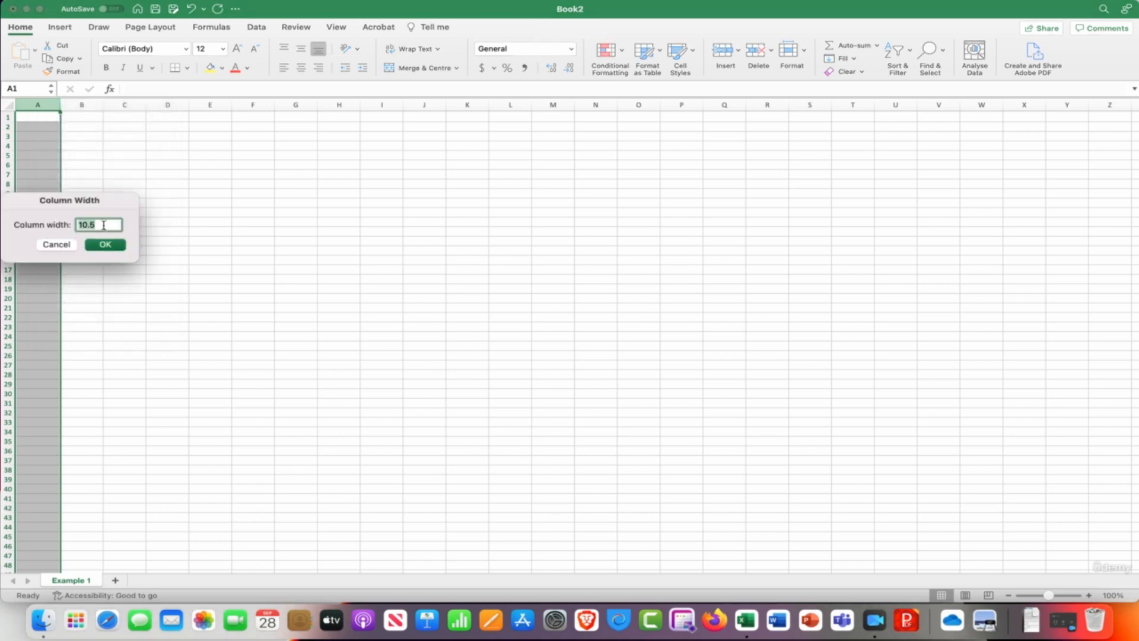
pyautogui.write('20')
pyautogui.press('Return')
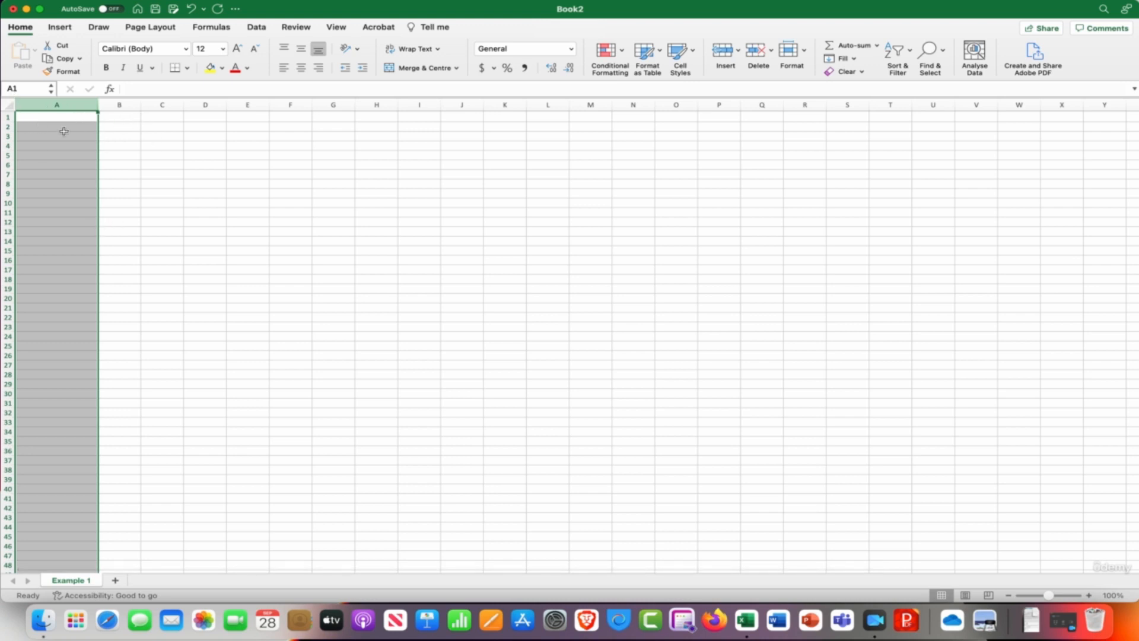
# Step: Set the width of columns A through S to 20, the same as column A
pyautogui.click(55, 100)
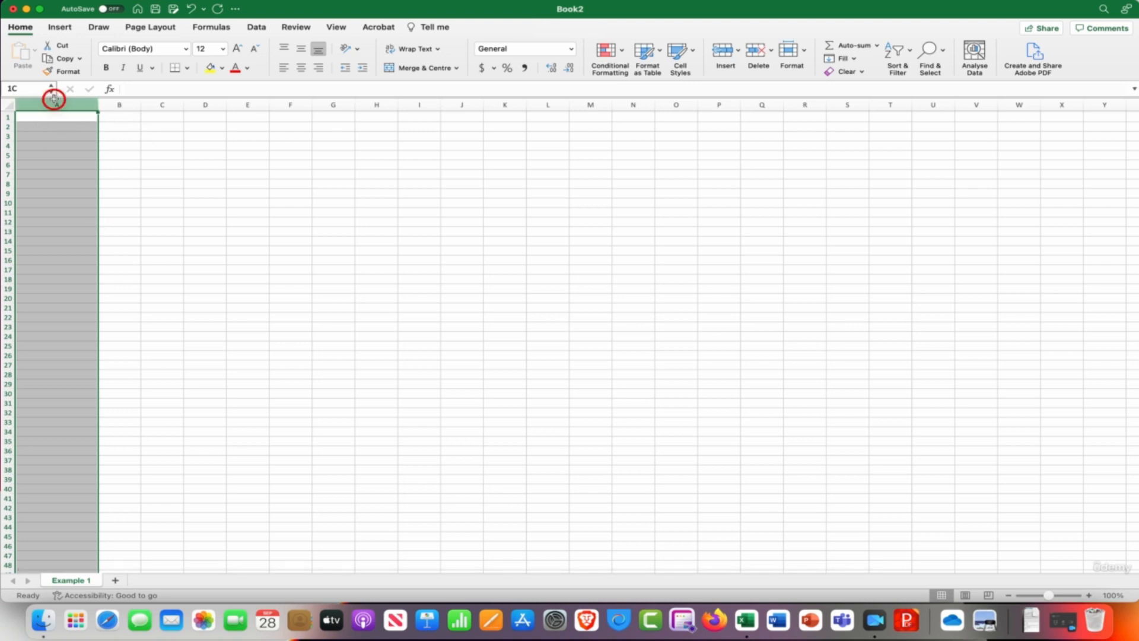
pyautogui.moveTo(68, 104); pyautogui.dragTo(852, 105)
pyautogui.rightClick(851, 105)
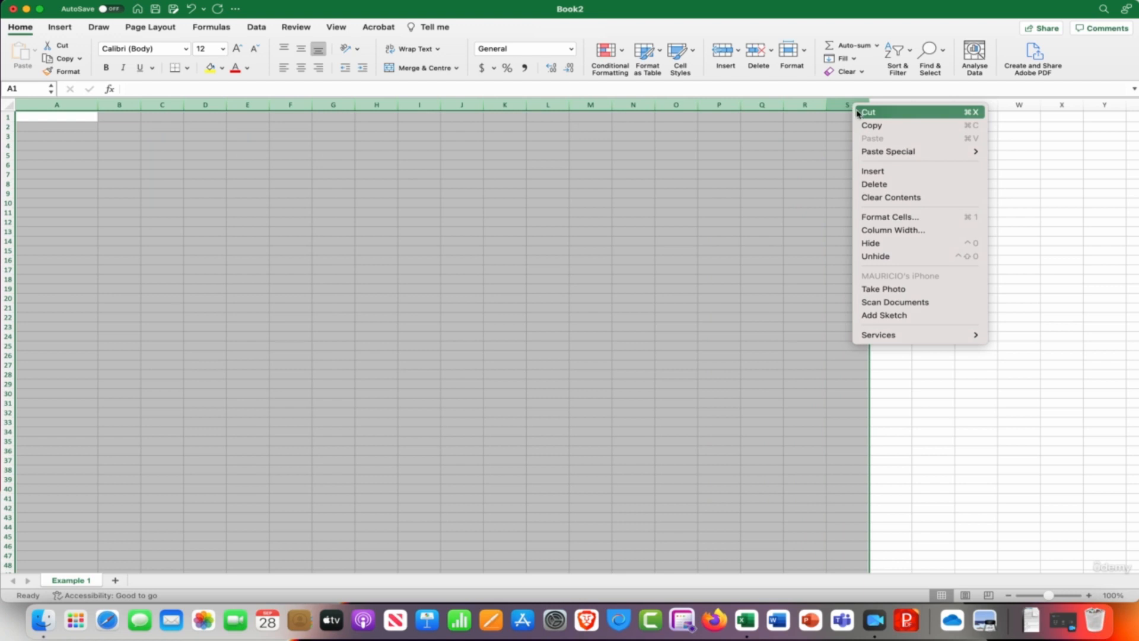
pyautogui.click(933, 230)
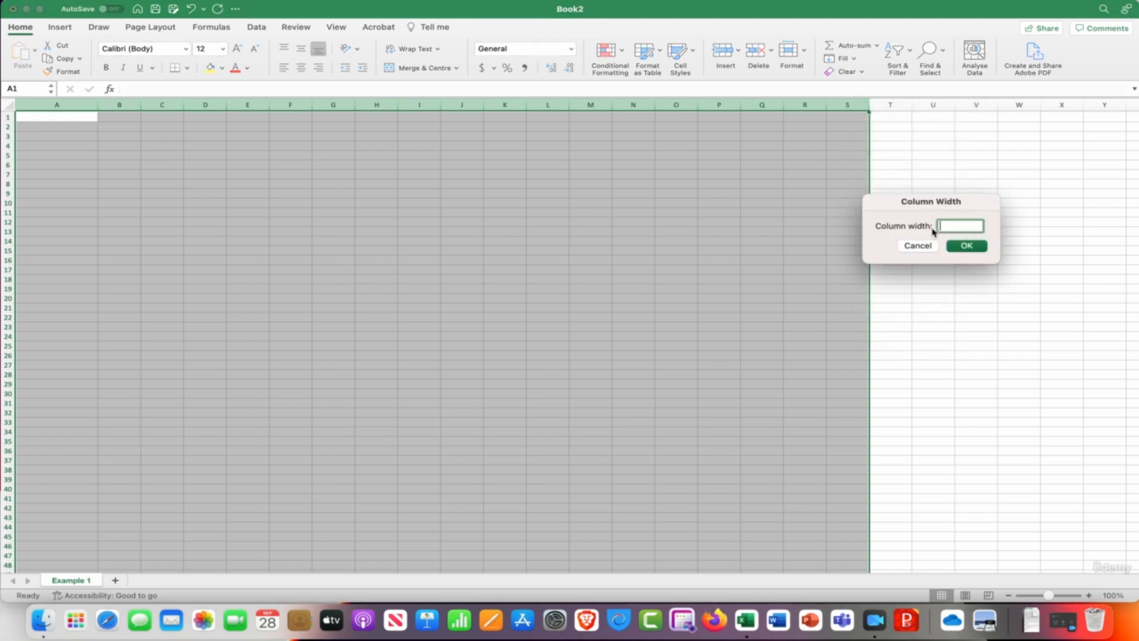
pyautogui.write('18')
pyautogui.press('Return')
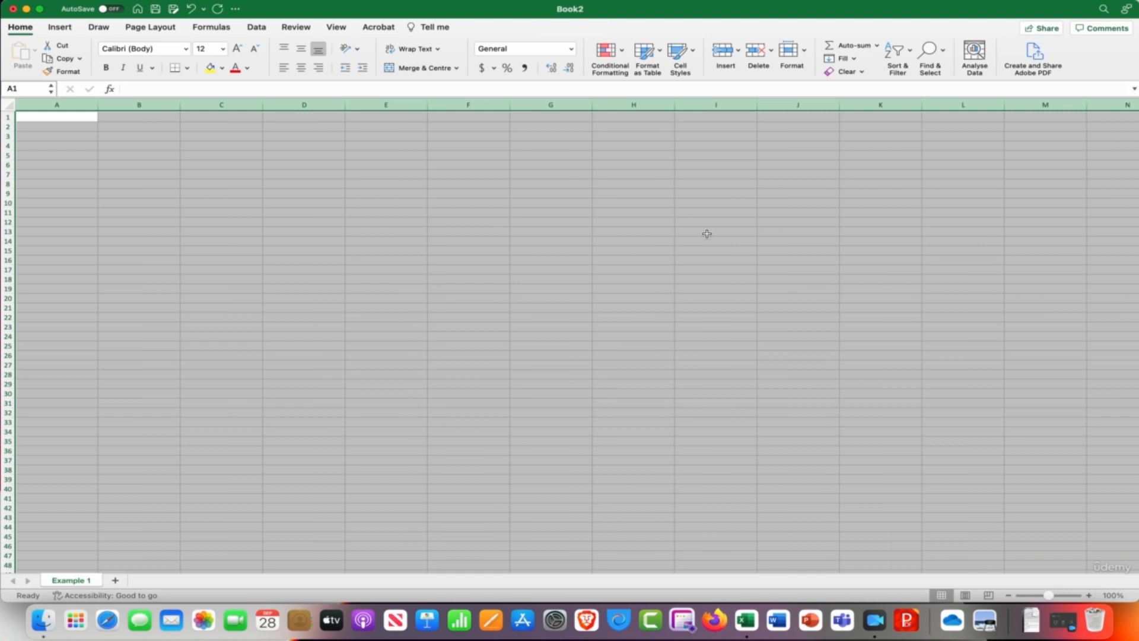
# Step: Undo the width change on columns A through S and redo it
pyautogui.click(191, 11)
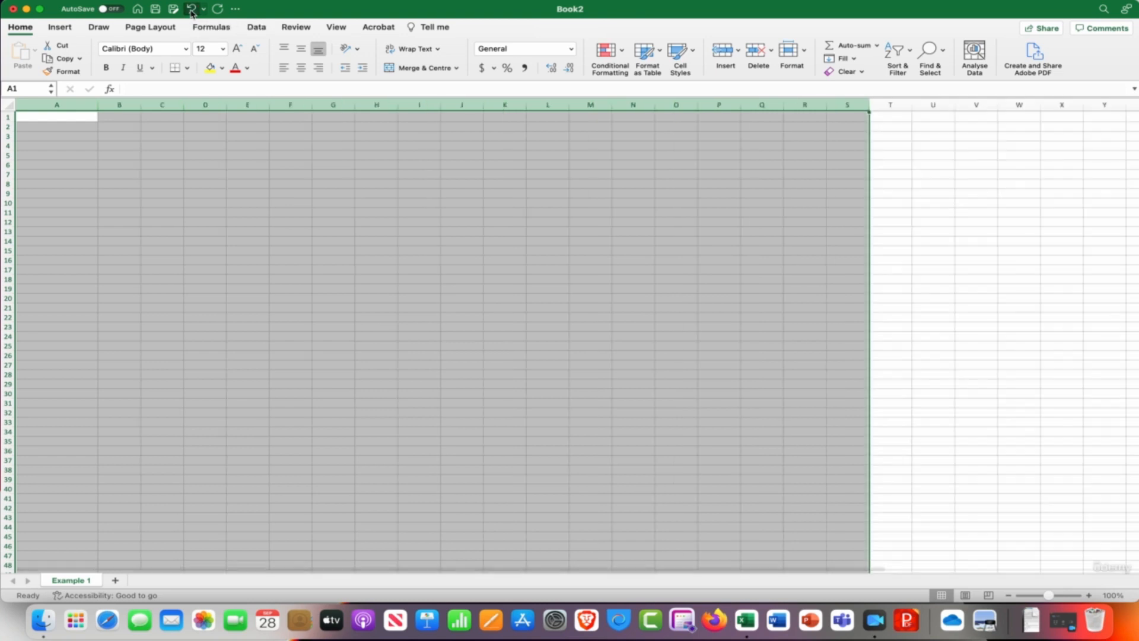
pyautogui.click(53, 156)
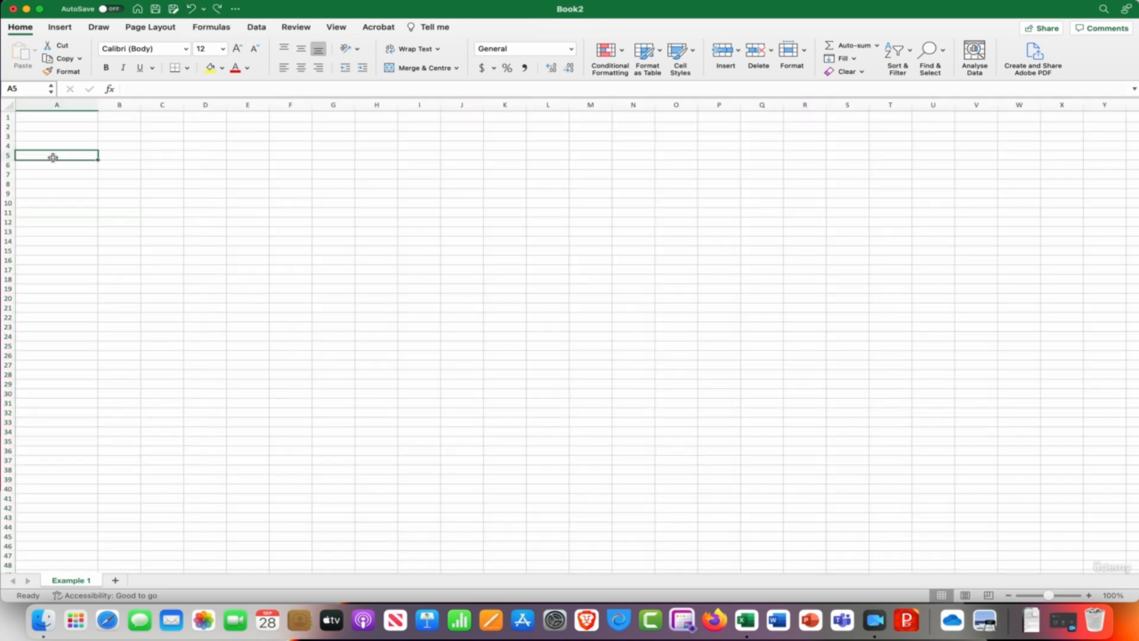
pyautogui.click(218, 8)
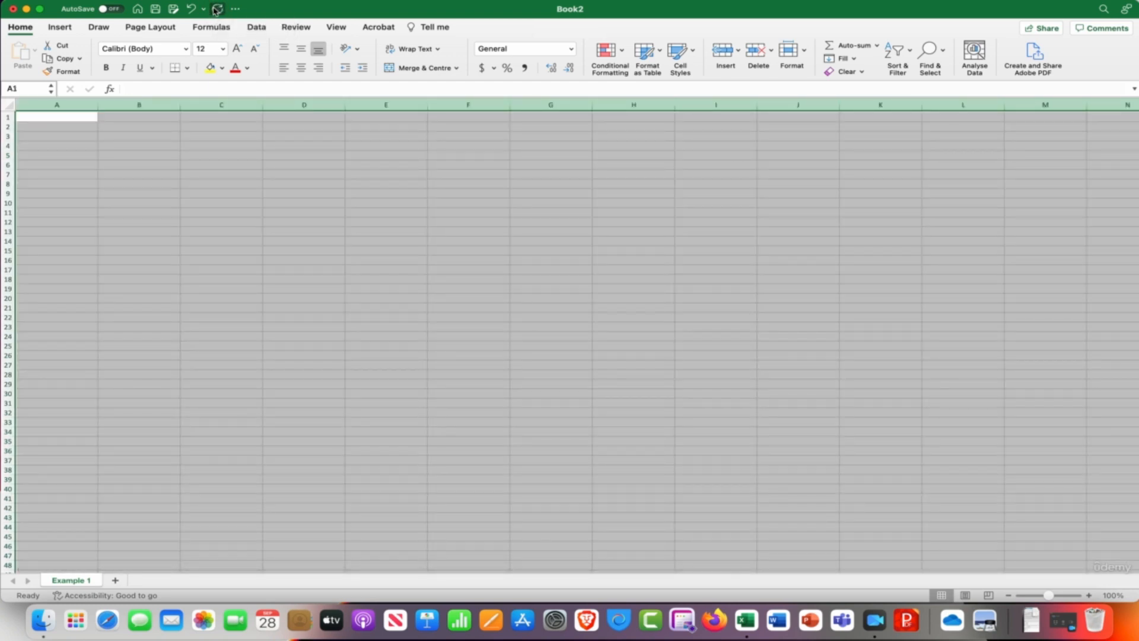
# Step: Select cells A3, B3, D2 and A1 in turn and check each reference in the Name Box
pyautogui.click(93, 137)
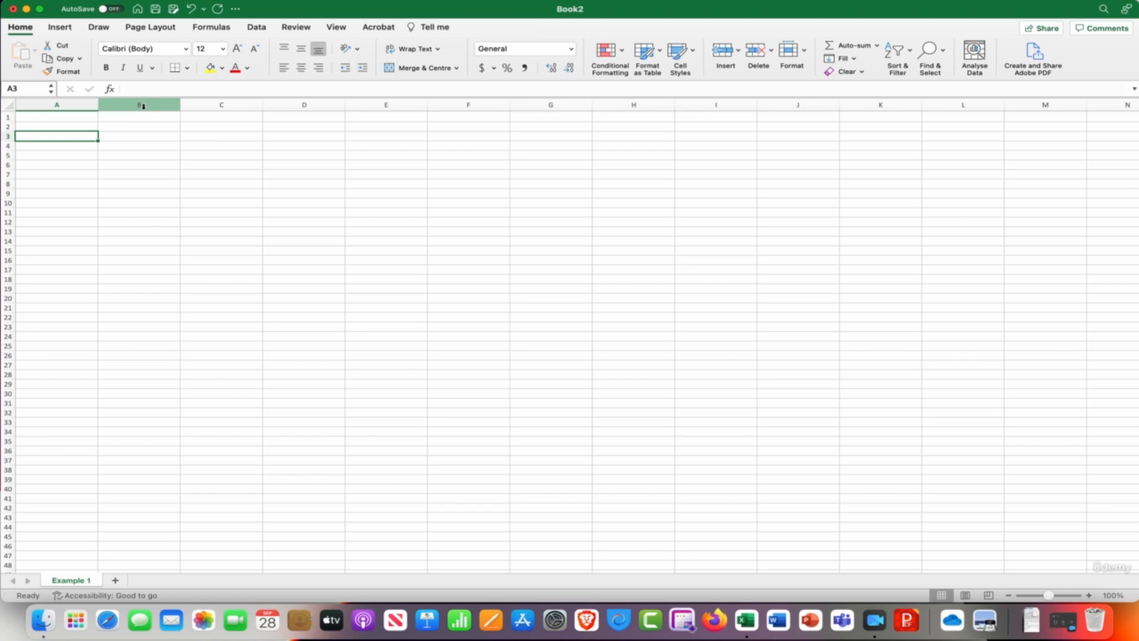
pyautogui.click(137, 135)
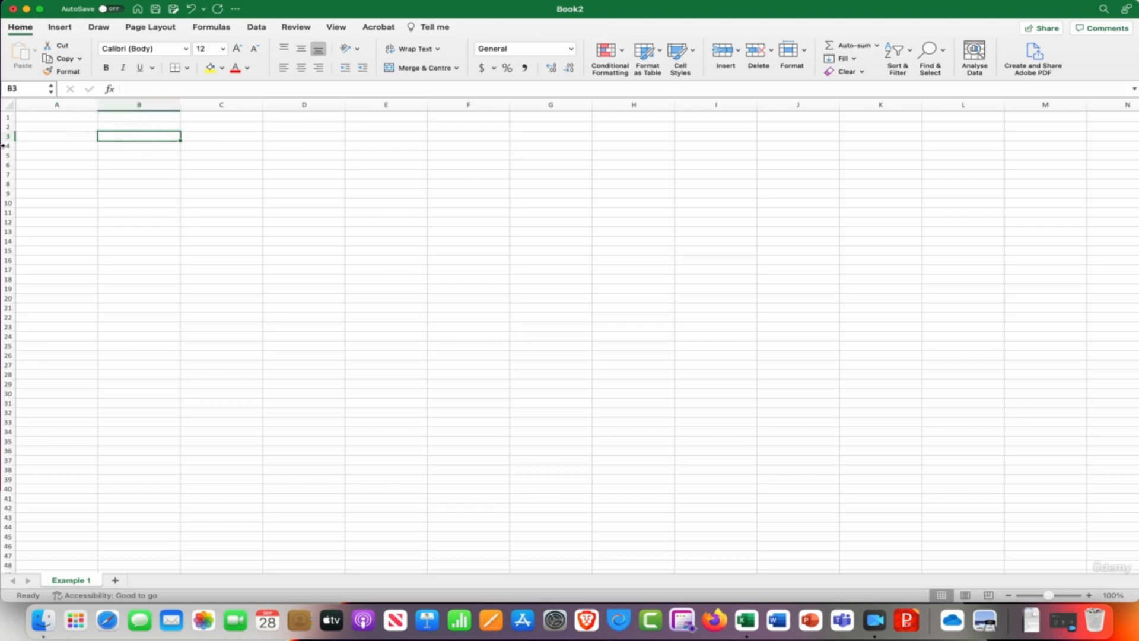
pyautogui.doubleClick(134, 138)
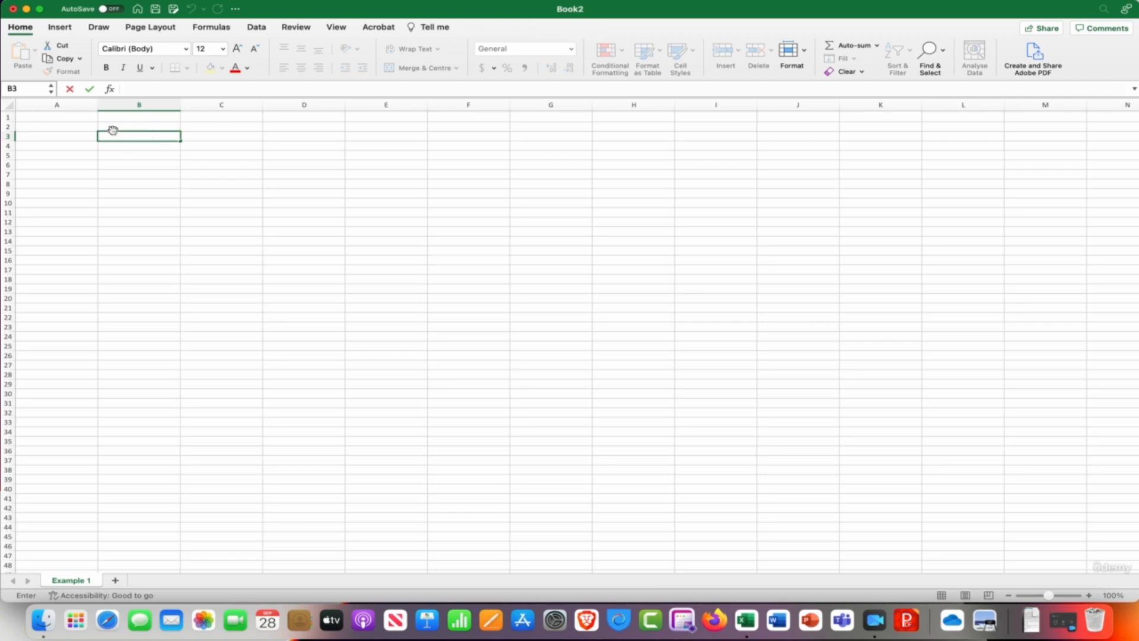
pyautogui.click(9, 88)
pyautogui.click(308, 127)
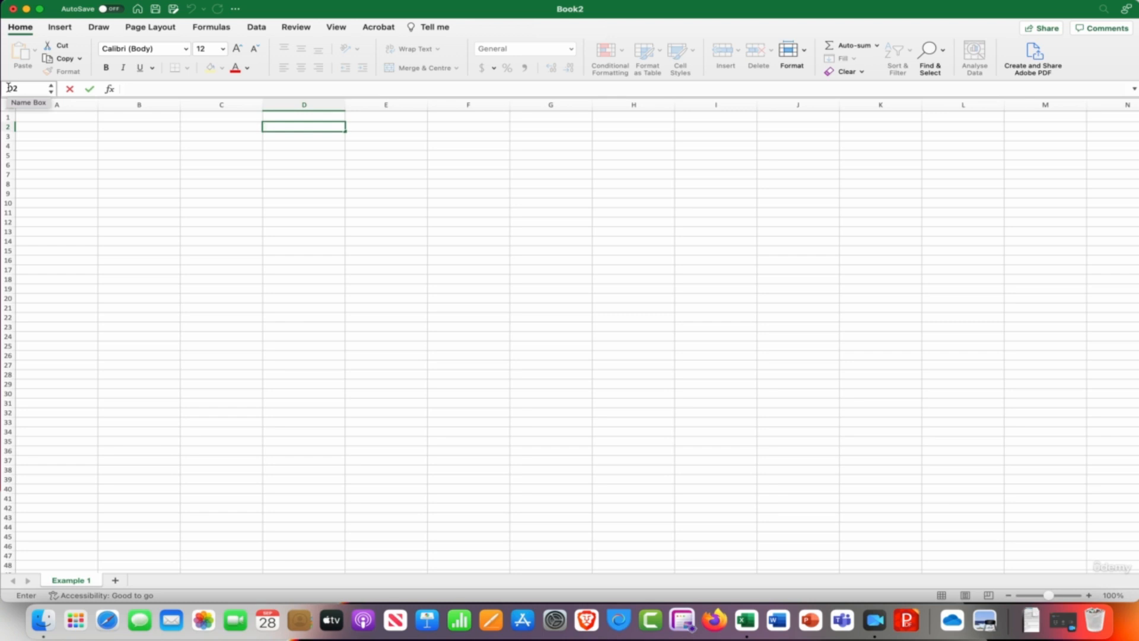
pyautogui.press('Return')
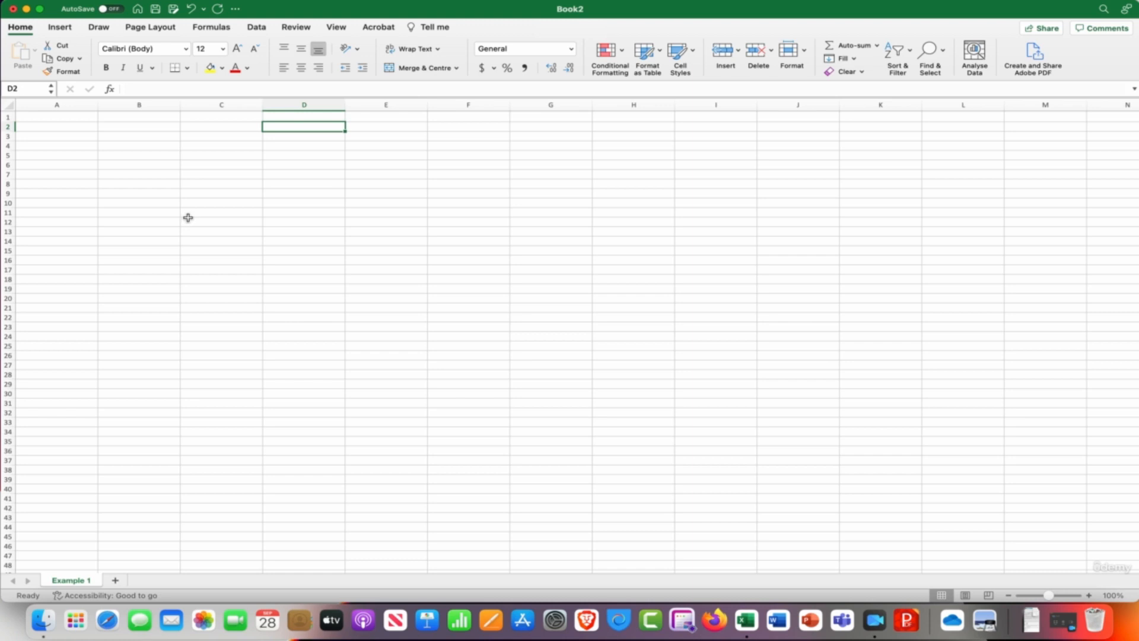
pyautogui.click(68, 117)
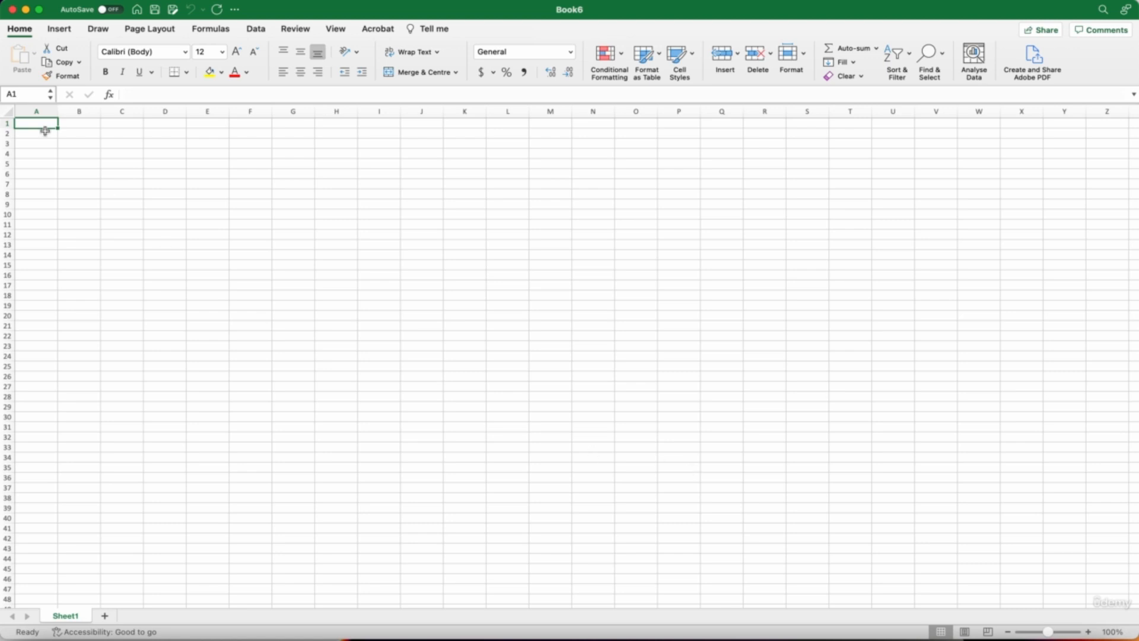
# Step: Save the new workbook to the Desktop as "Example File" in Excel Workbook (.xlsx) format and close it
pyautogui.click(156, 10)
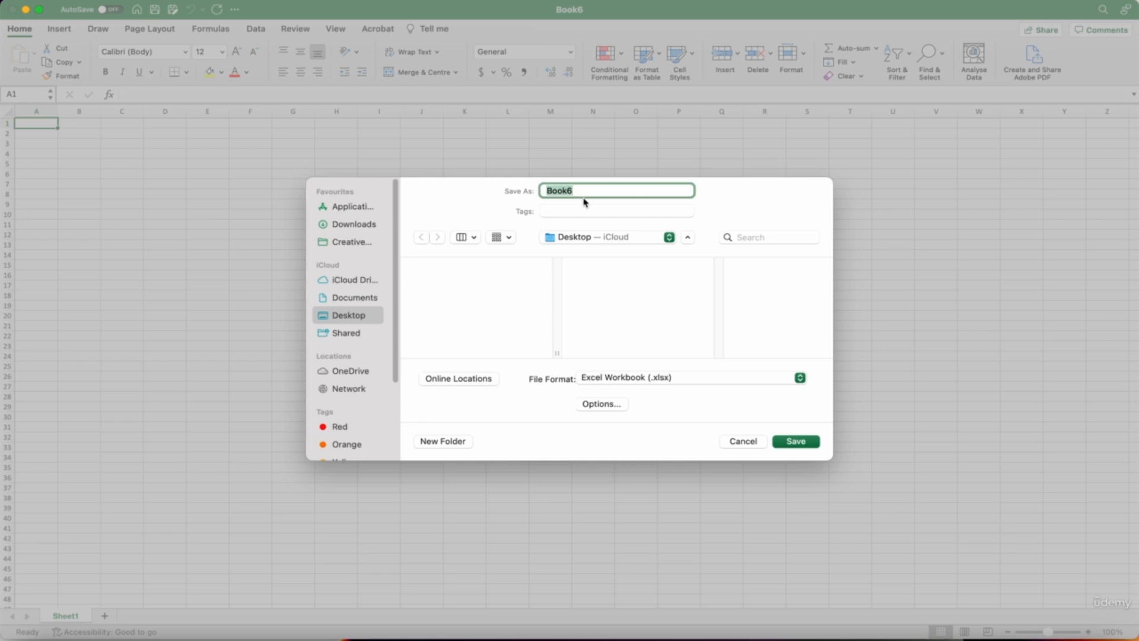
pyautogui.write('Example File')
pyautogui.click(796, 442)
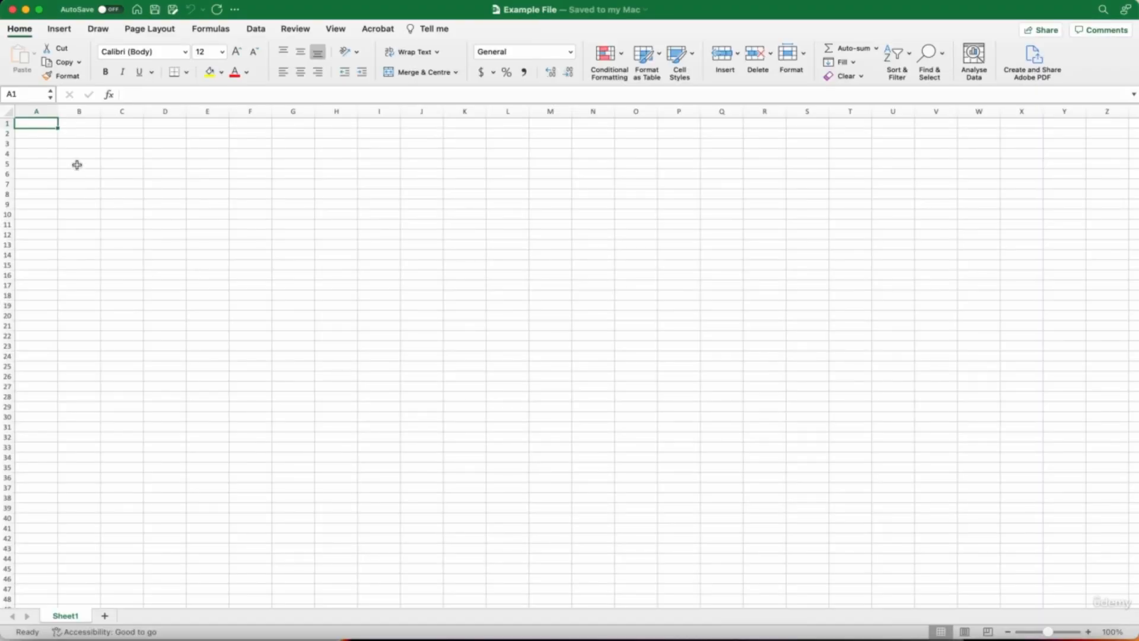
pyautogui.click(13, 10)
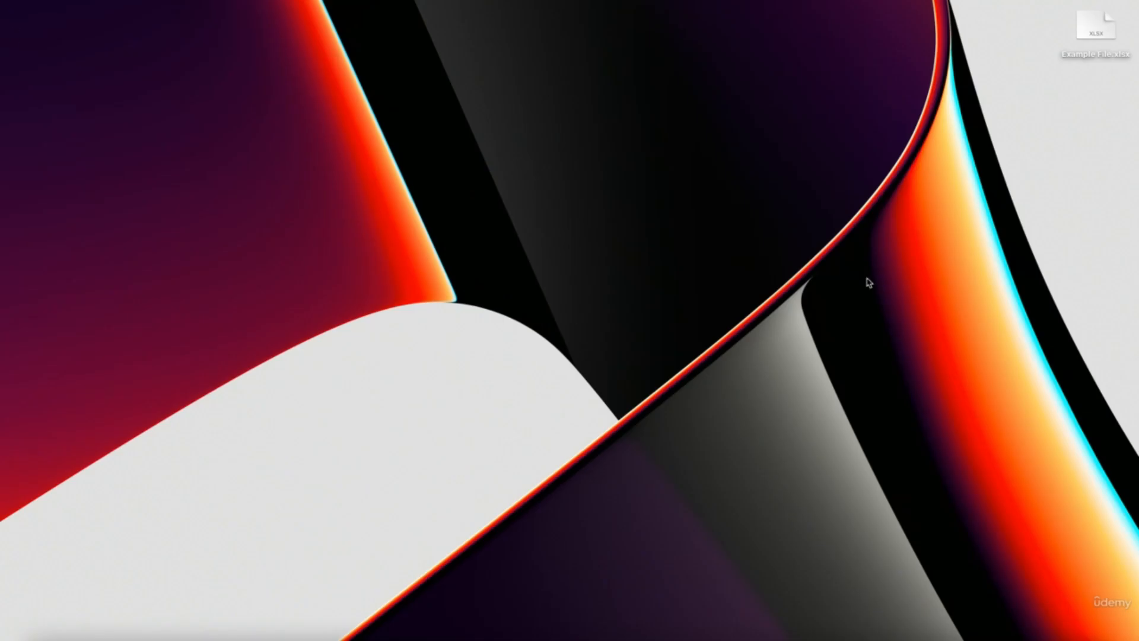
# Step: Reopen Example File.xlsx from the desktop and try turning on AutoSave, cancelling the OneDrive upload
pyautogui.doubleClick(1097, 27)
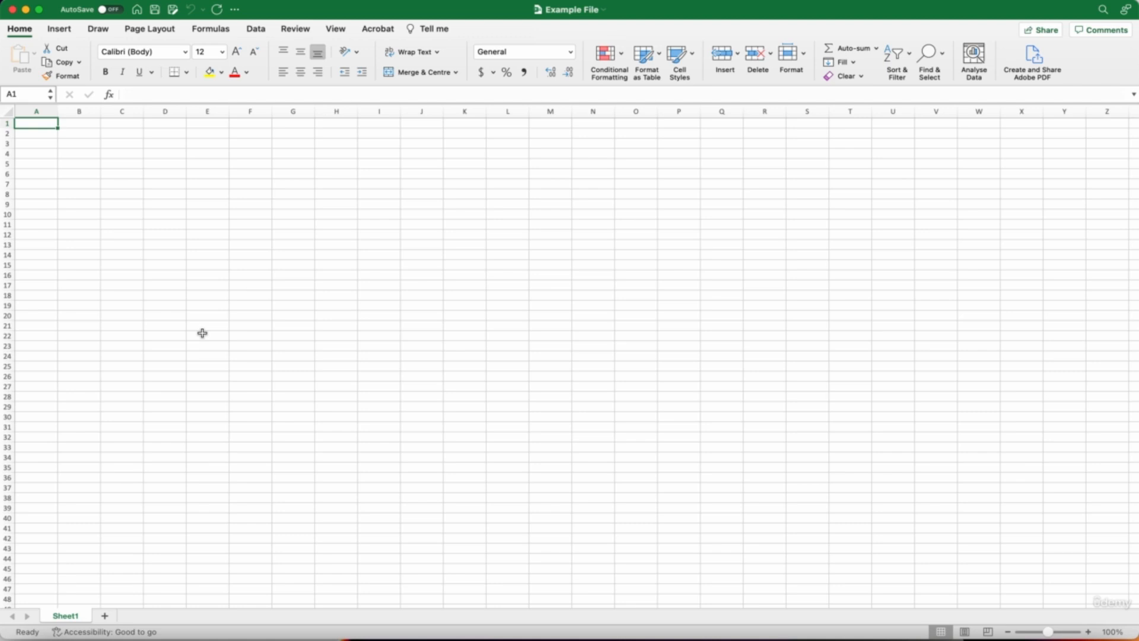
pyautogui.click(117, 10)
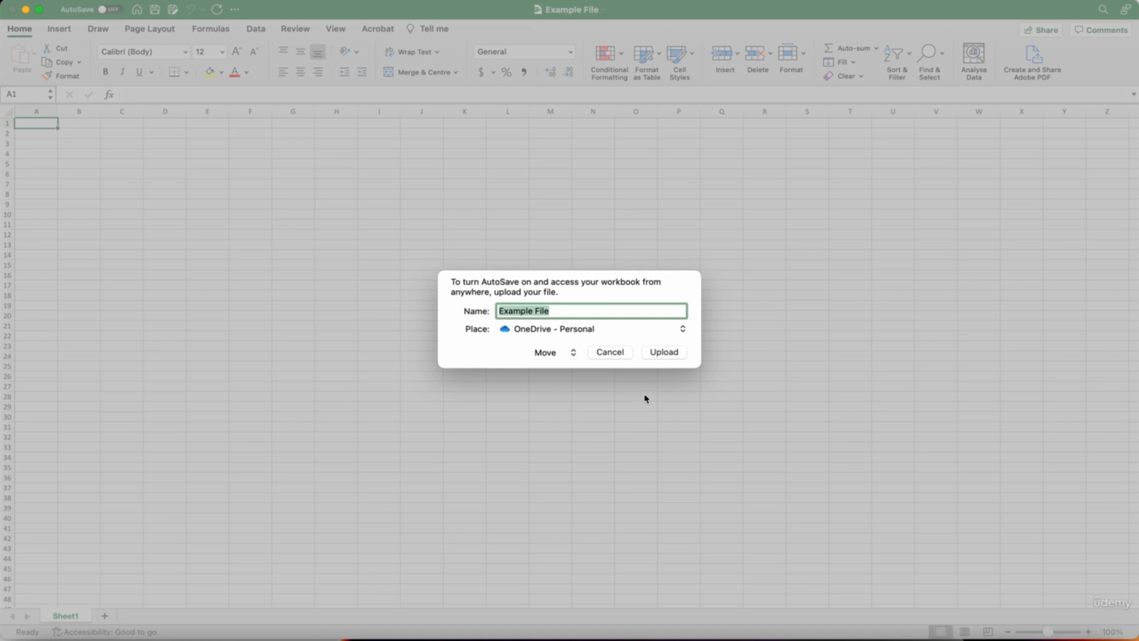
pyautogui.click(609, 354)
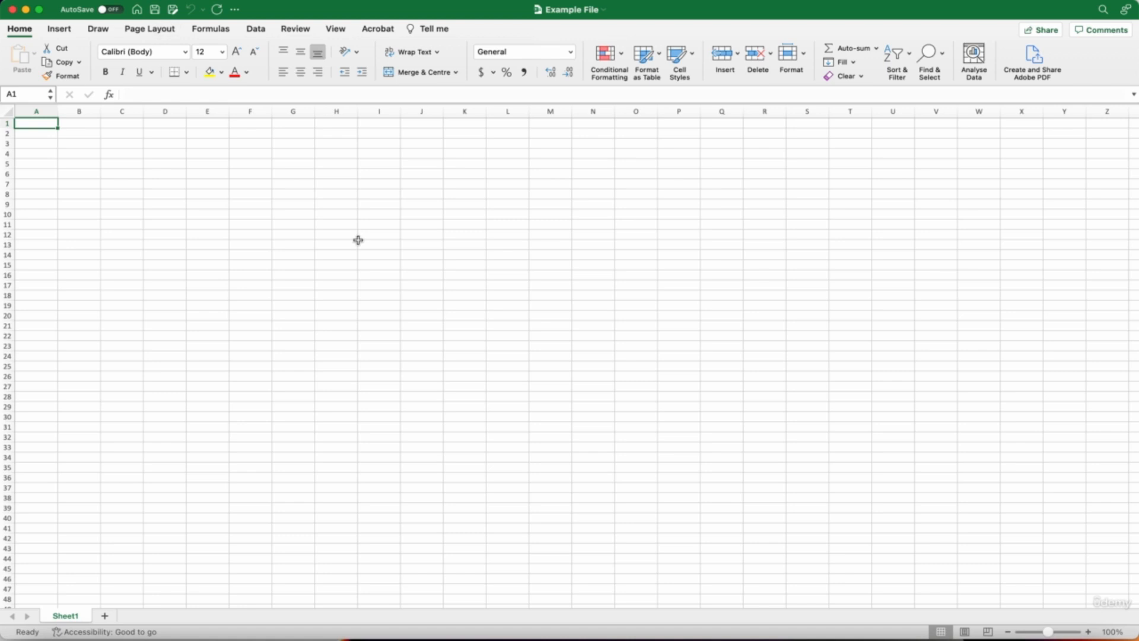
# Step: Enter "I made a change" in cell A1 and close the workbook, saving the changes
pyautogui.write('I made a change')
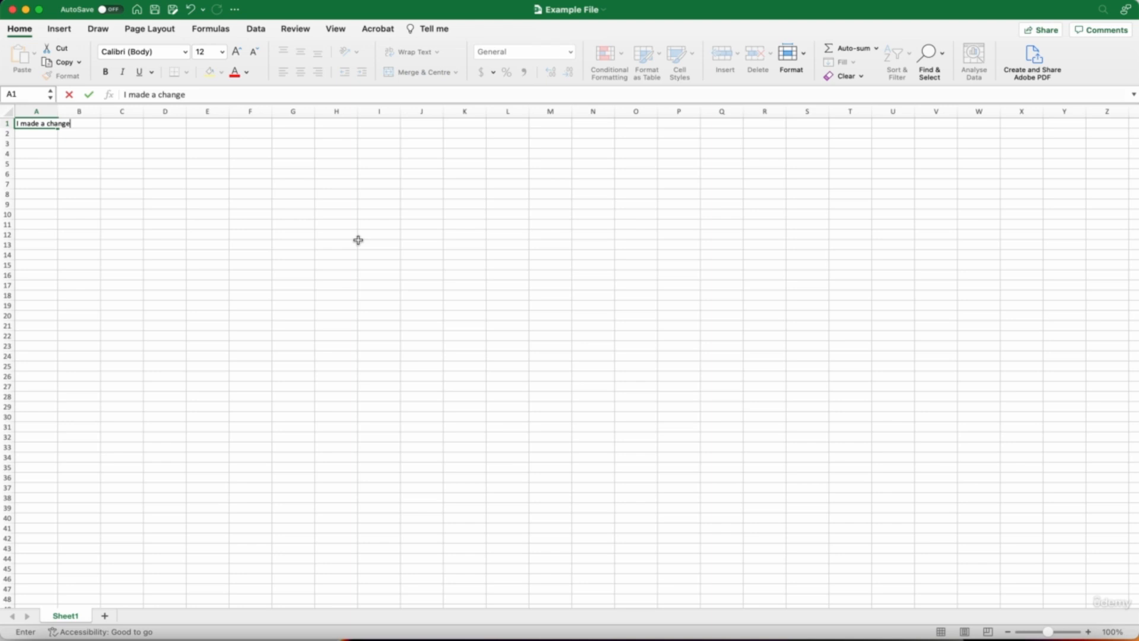
pyautogui.press('Return')
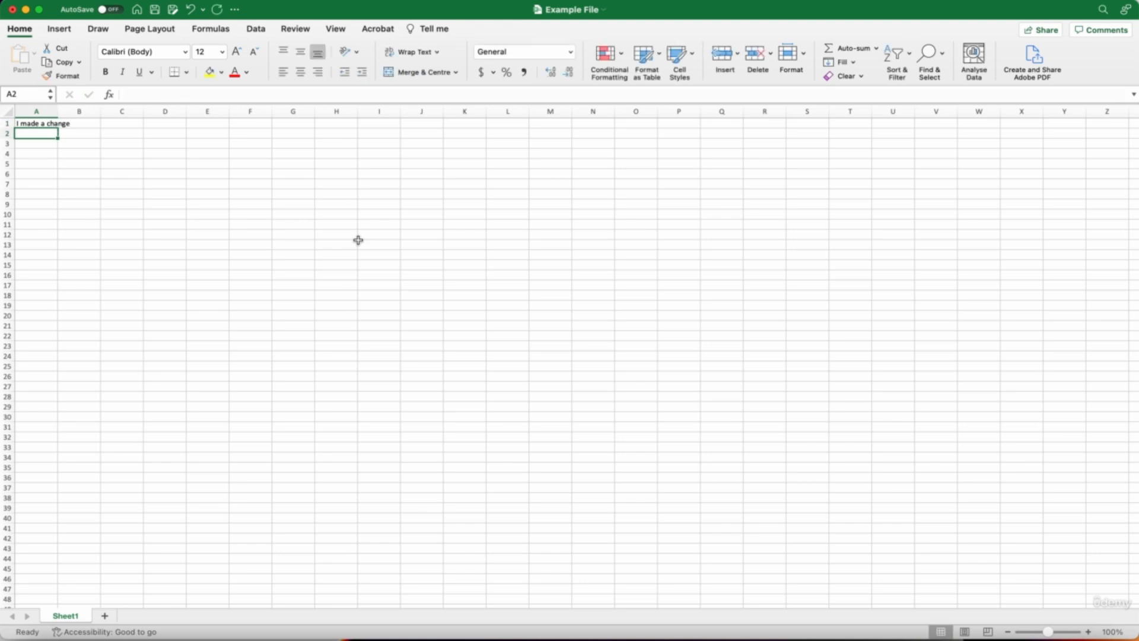
pyautogui.click(12, 11)
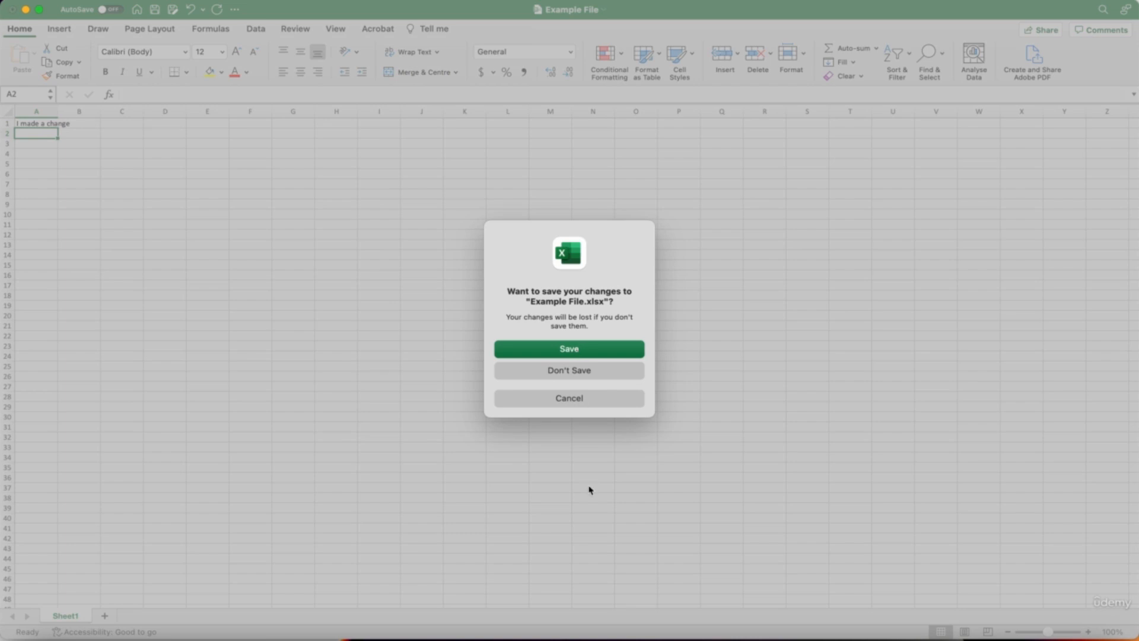
pyautogui.click(585, 354)
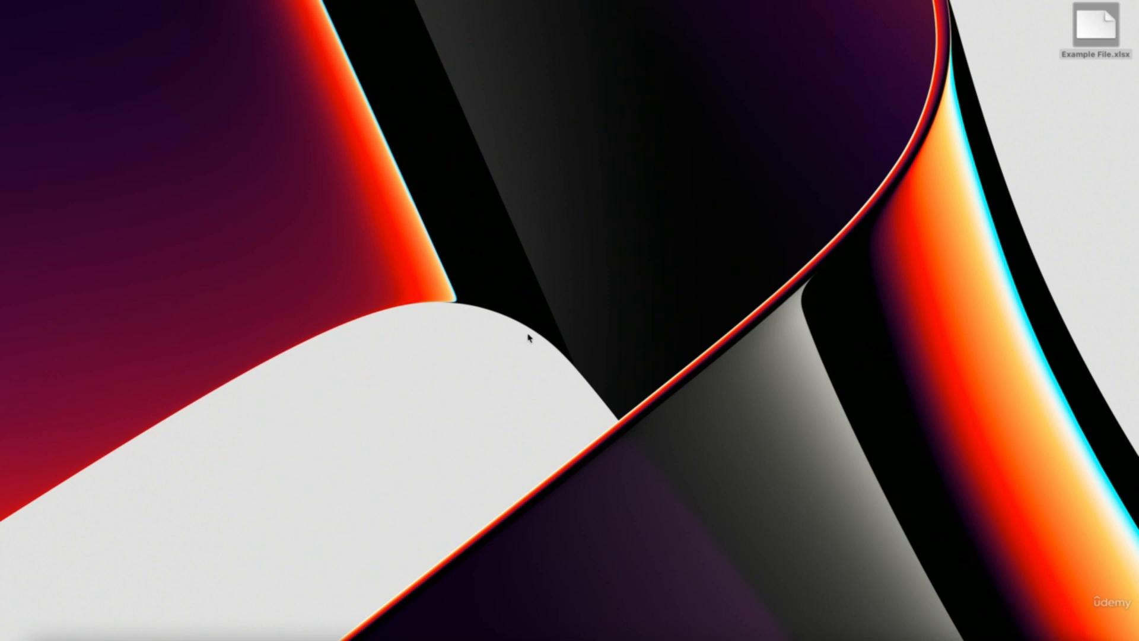
# Step: Open Example File.xlsx from the desktop and clear the text in cell A1
pyautogui.doubleClick(1095, 40)
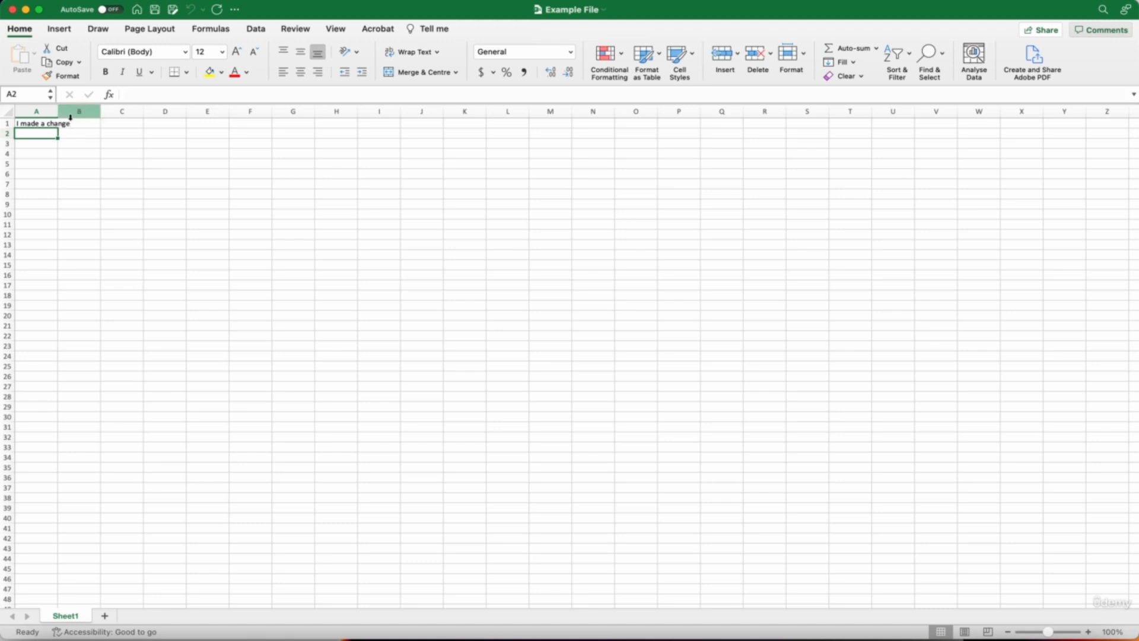
pyautogui.click(43, 124)
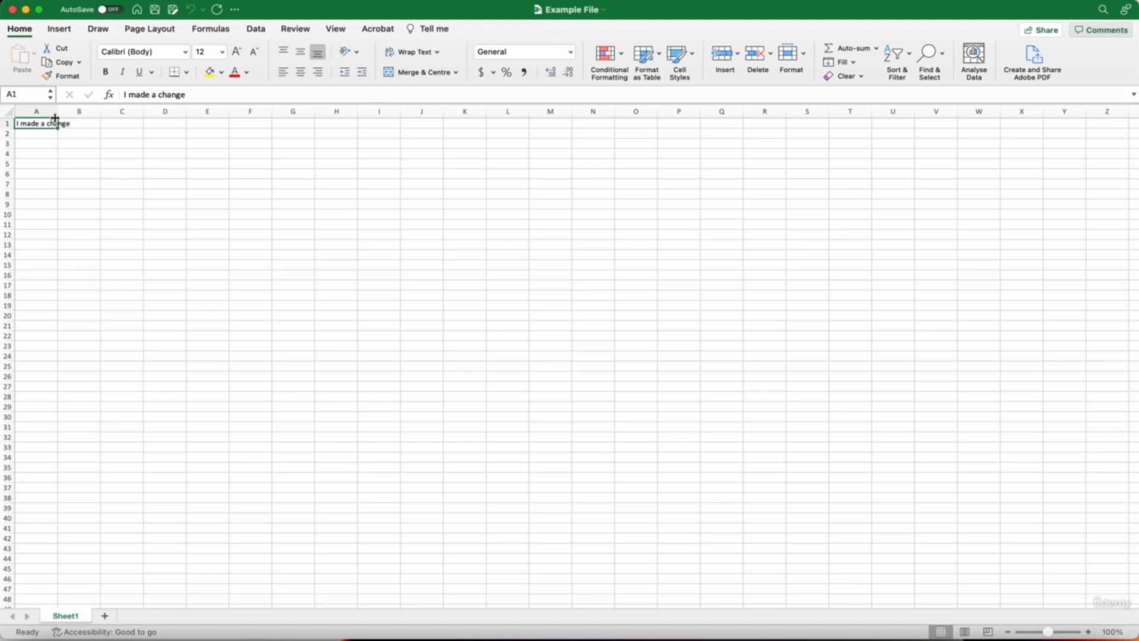
pyautogui.press('Delete')
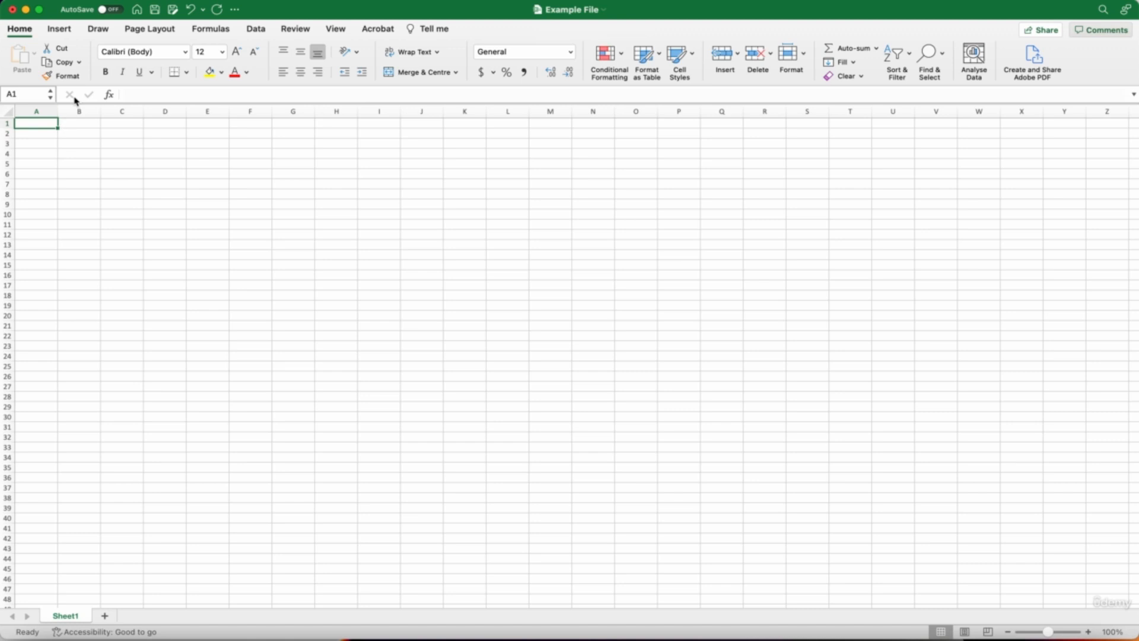
# Step: Save and close Example File.xlsx, and open it again from the desktop
pyautogui.click(158, 11)
pyautogui.click(13, 10)
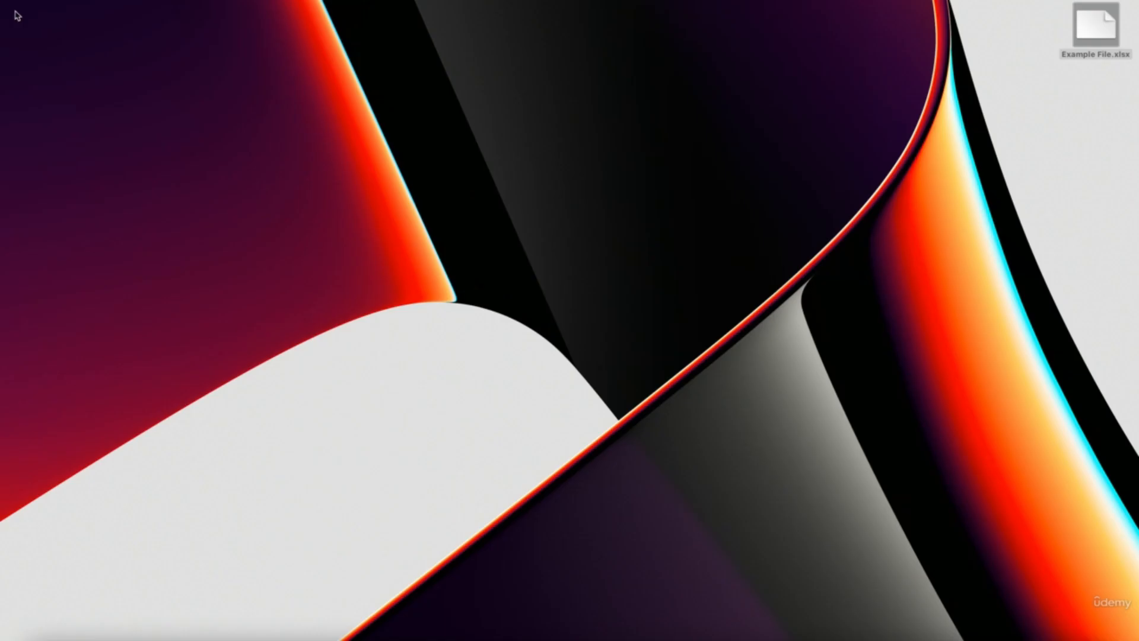
pyautogui.doubleClick(1102, 43)
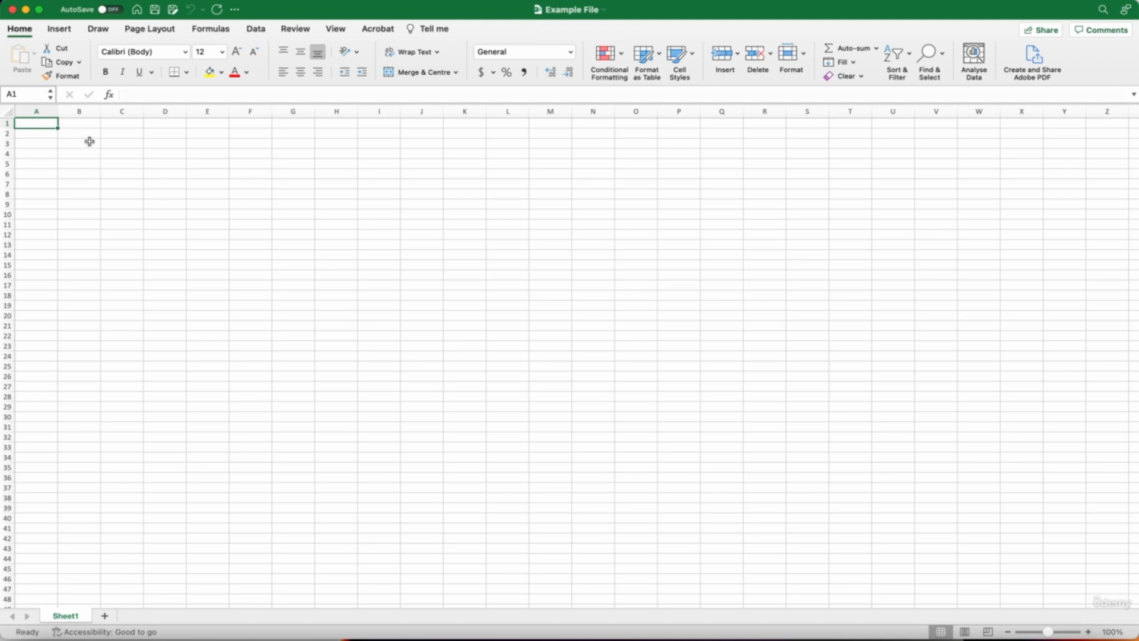
# Step: Try to enable AutoSave for Example File and cancel the upload to OneDrive - Personal
pyautogui.click(118, 12)
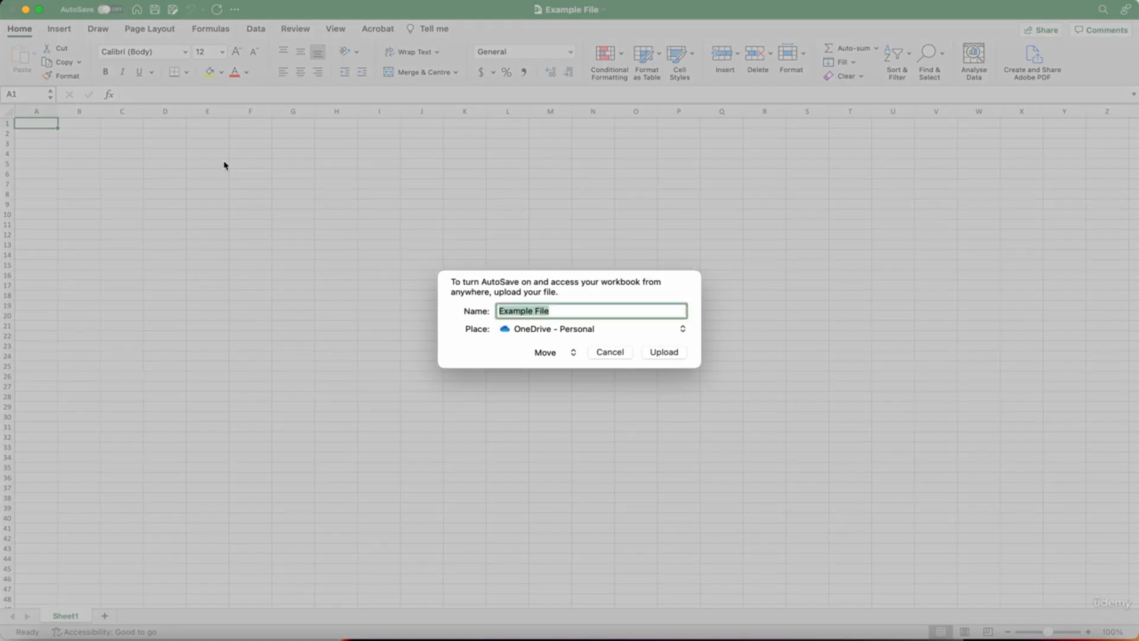
pyautogui.click(606, 353)
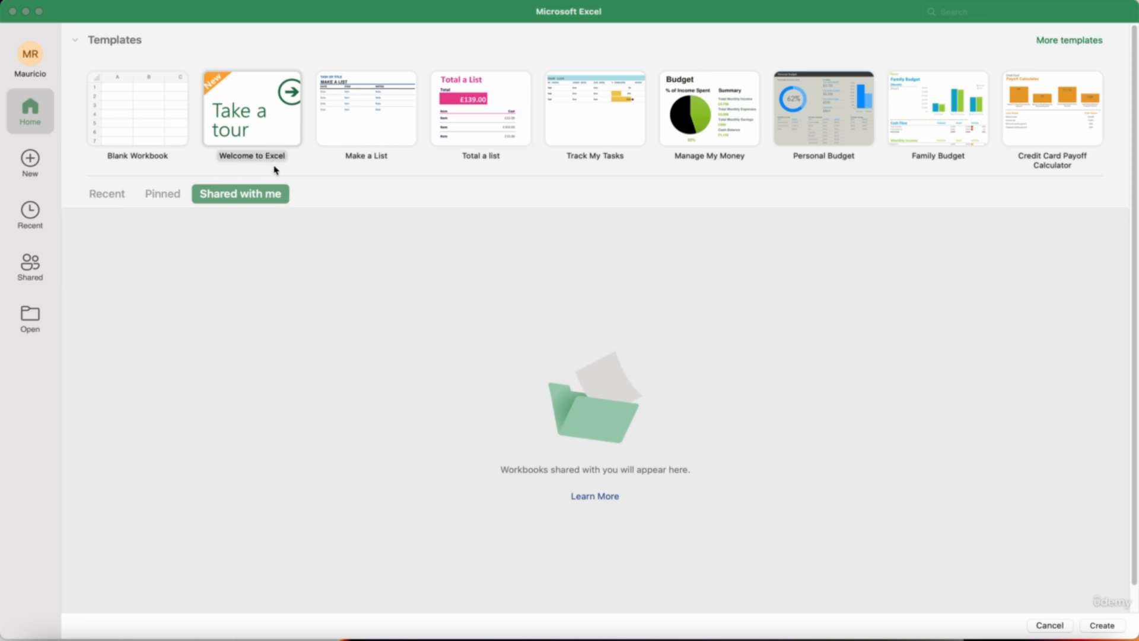
# Step: Create a workbook from the Welcome to Excel tour template
pyautogui.doubleClick(281, 137)
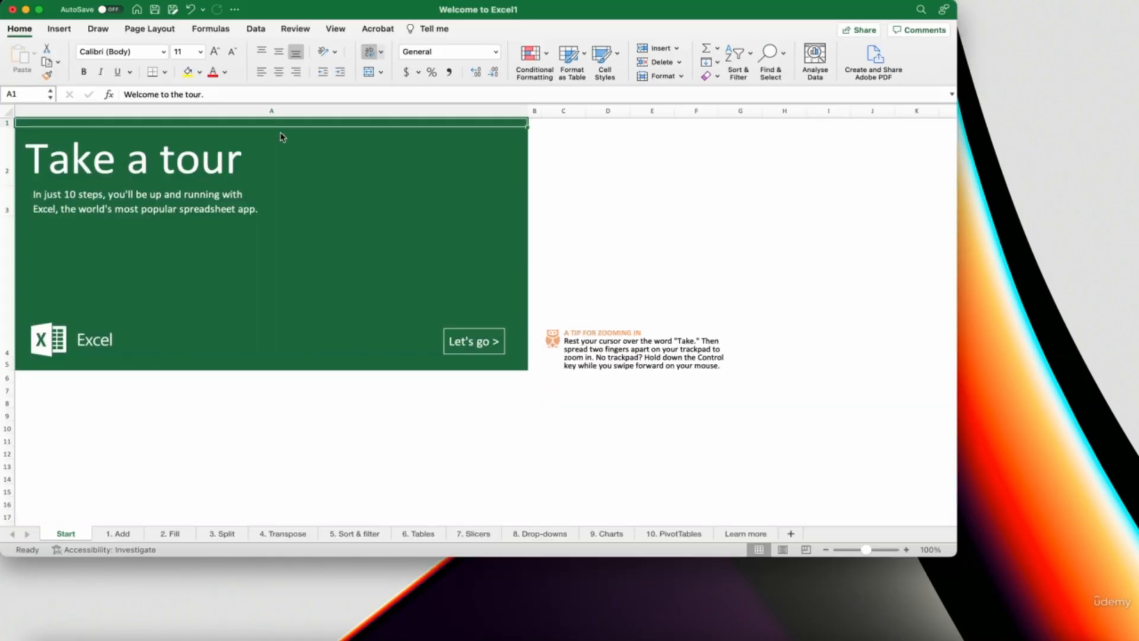
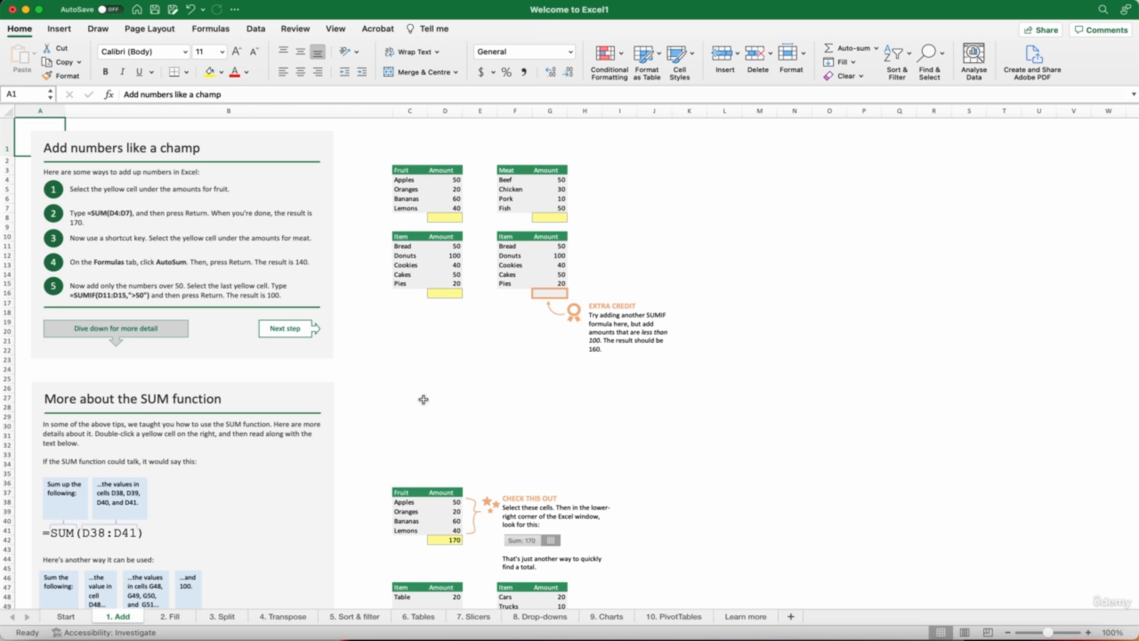
# Step: Zoom in on the 1. Add sheet to about 162% to read the SUM, AutoSum and SUMIF instructions
pyautogui.scroll(5, 423, 399)
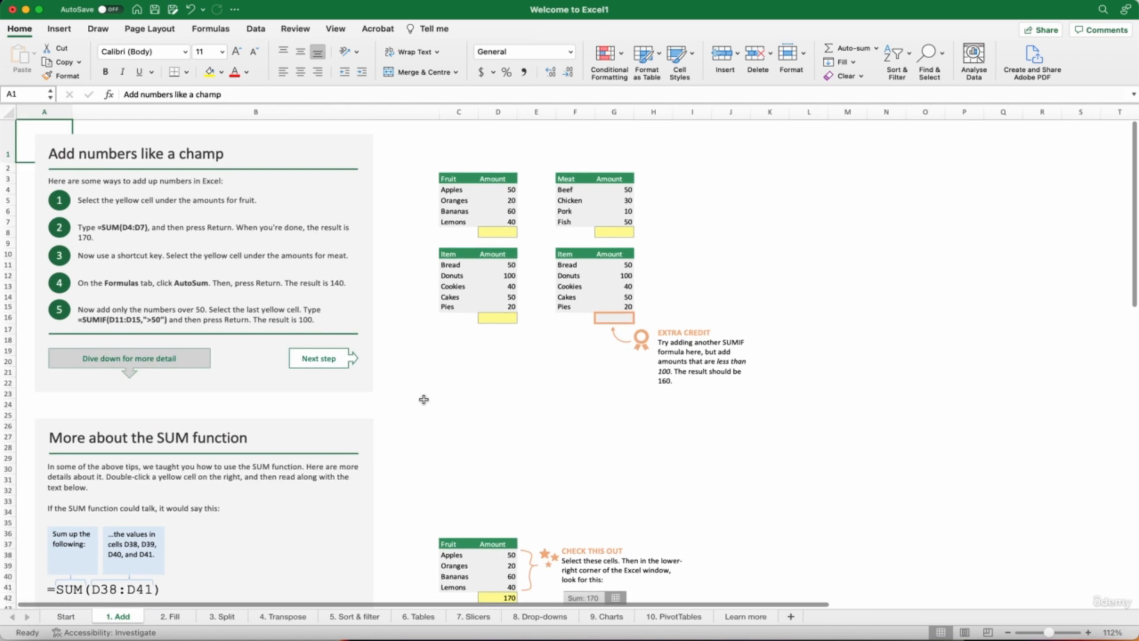
pyautogui.scroll(4, 426, 405)
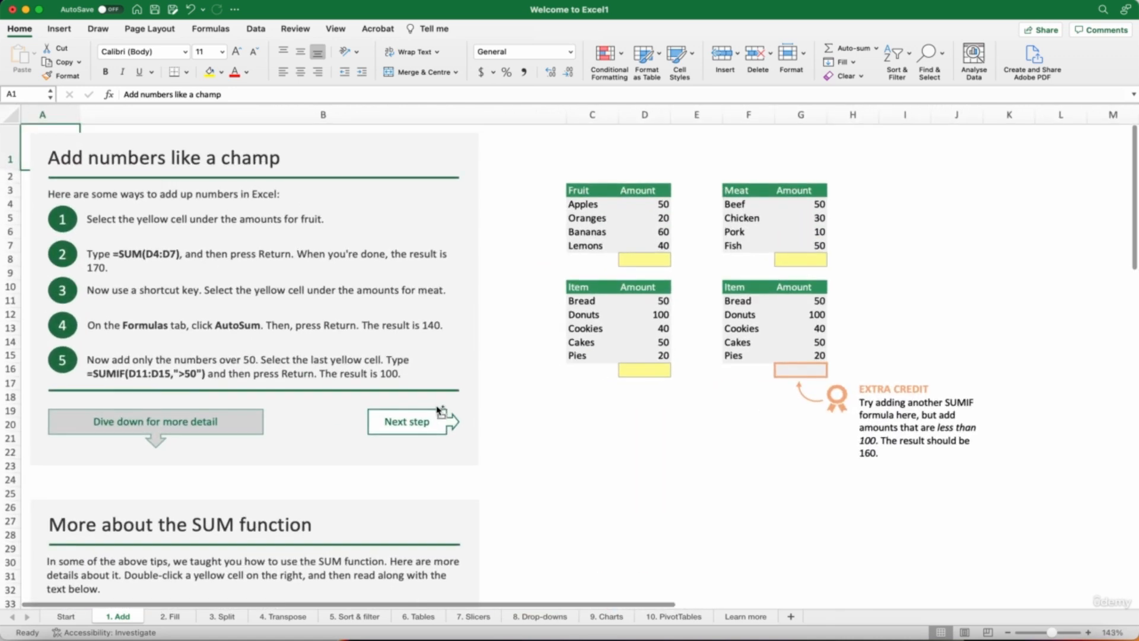
pyautogui.scroll(3, 438, 405)
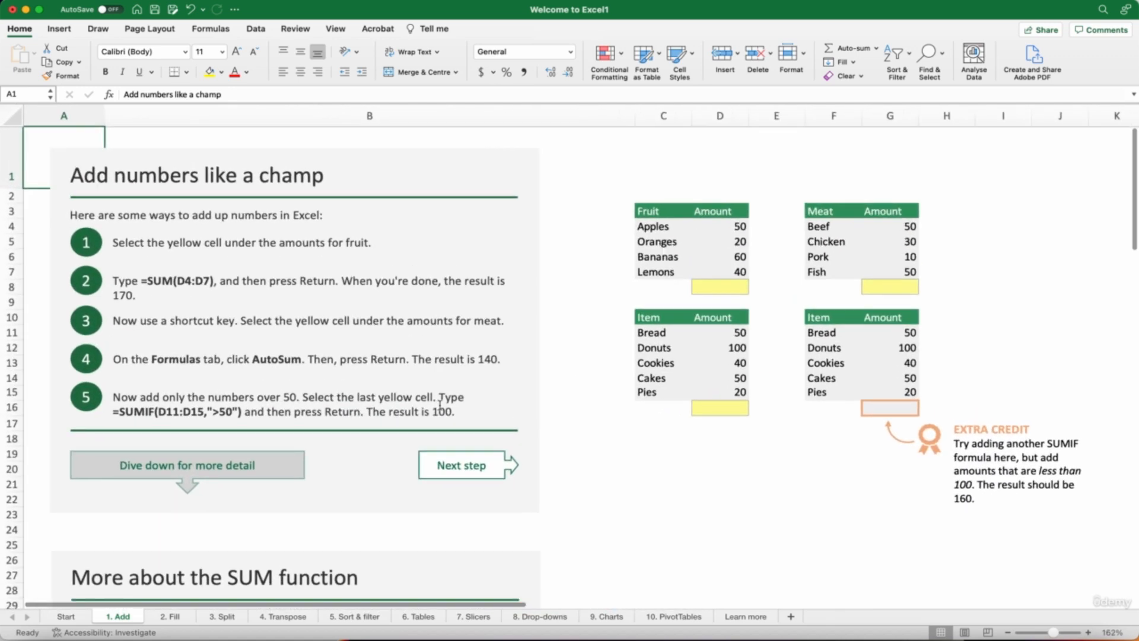
# Step: Set the sheet zoom to 170% and select the yellow cell D8 under the fruit amounts
pyautogui.scroll(1, 440, 405)
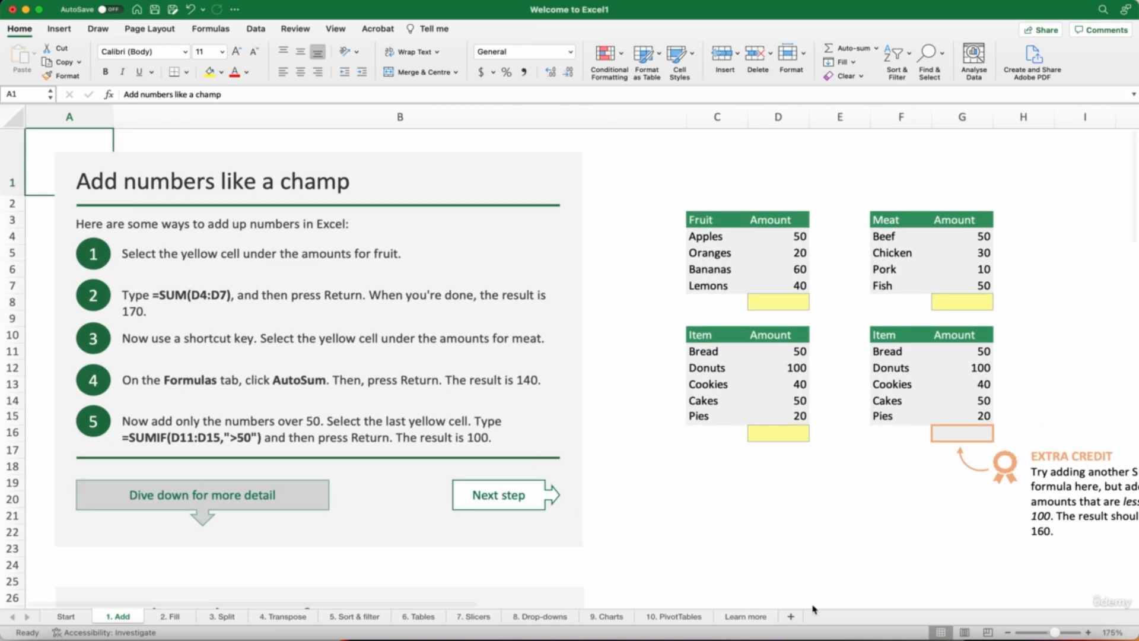
pyautogui.click(1089, 633)
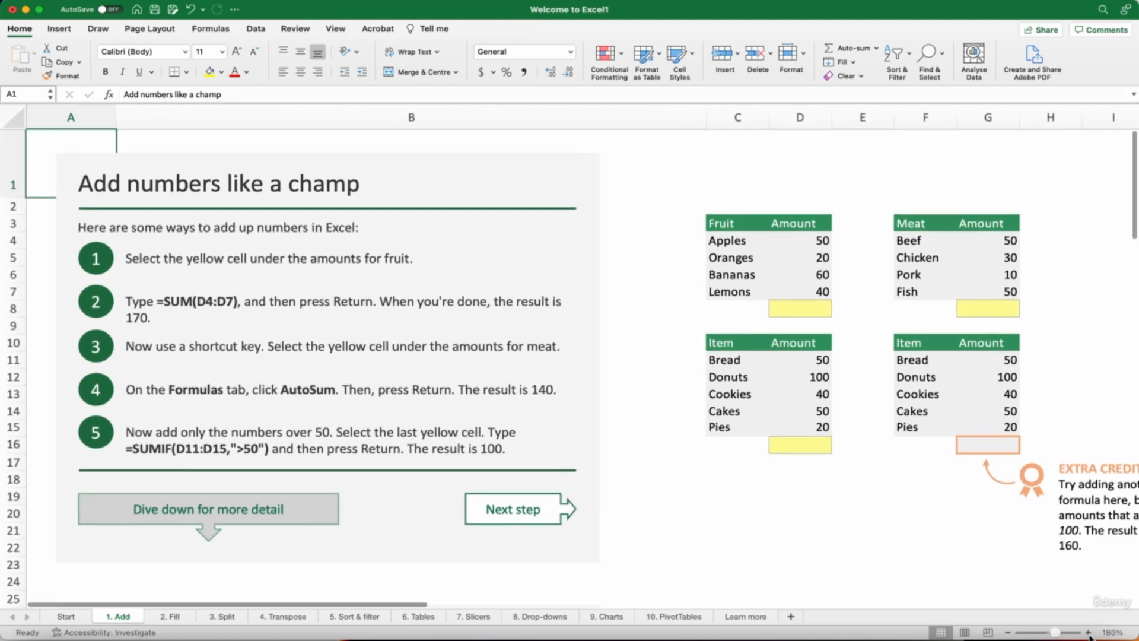
pyautogui.click(1009, 636)
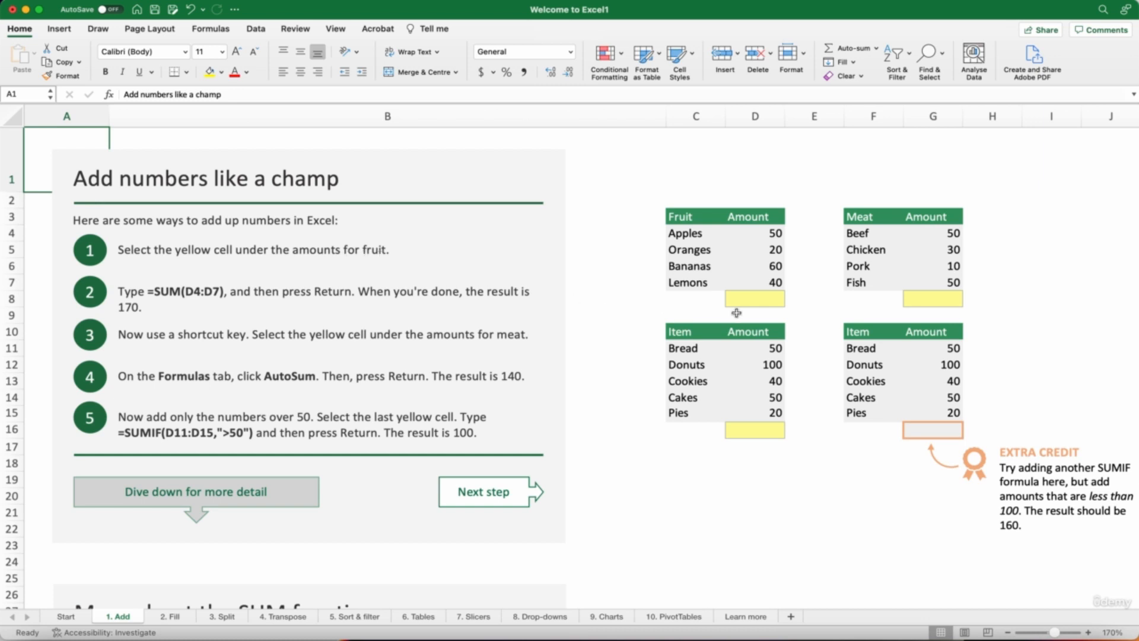
pyautogui.click(768, 302)
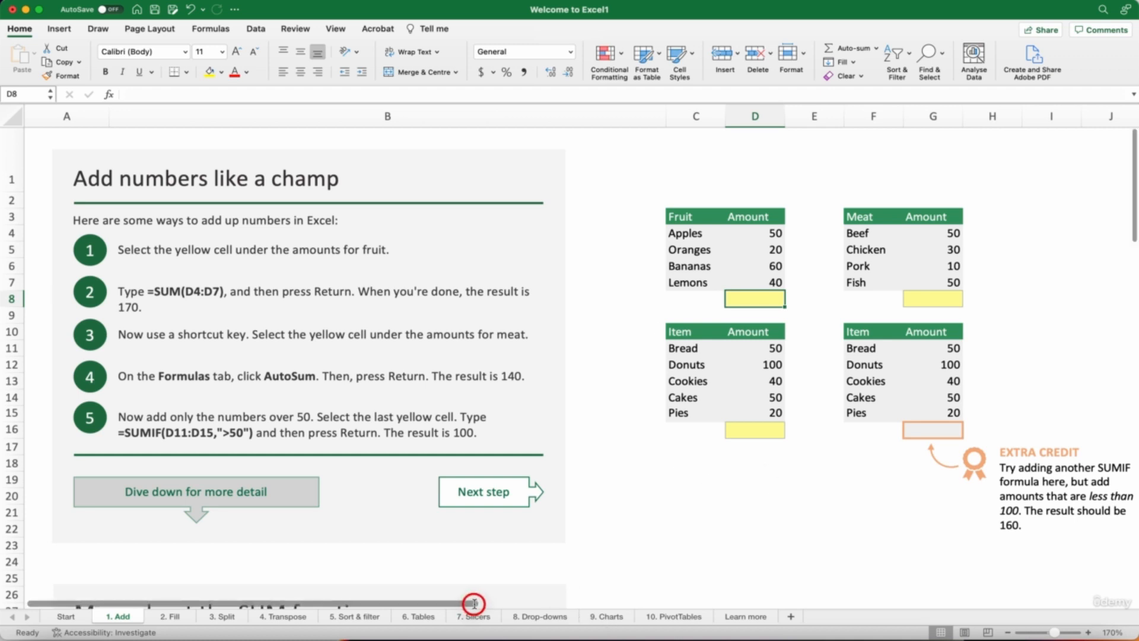
pyautogui.moveTo(474, 604); pyautogui.dragTo(378, 575)
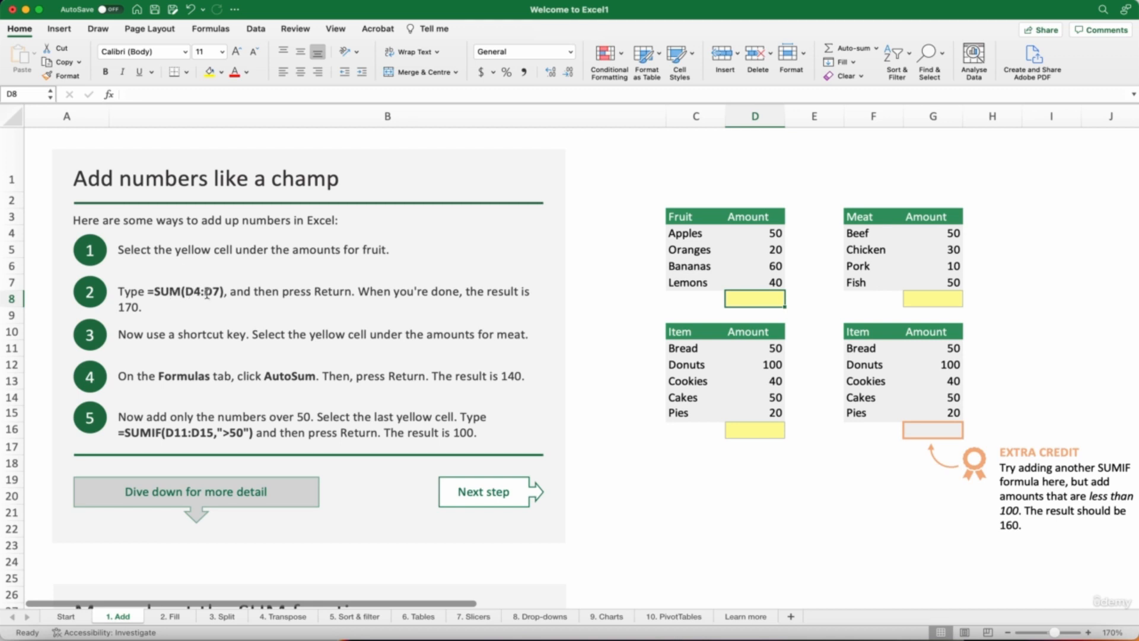
# Step: Examine how the D4:D7 reference in the SUM instruction maps to column D, rows 4 to 7, and the fruit amounts
pyautogui.click(755, 116)
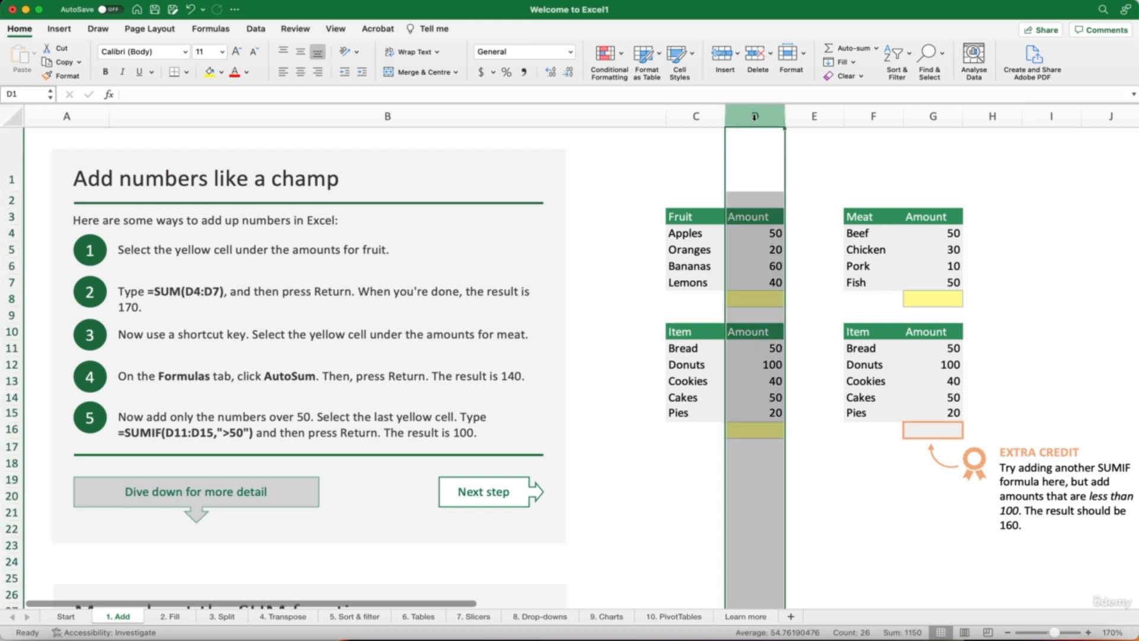
pyautogui.click(14, 231)
pyautogui.moveTo(14, 231); pyautogui.dragTo(8, 284)
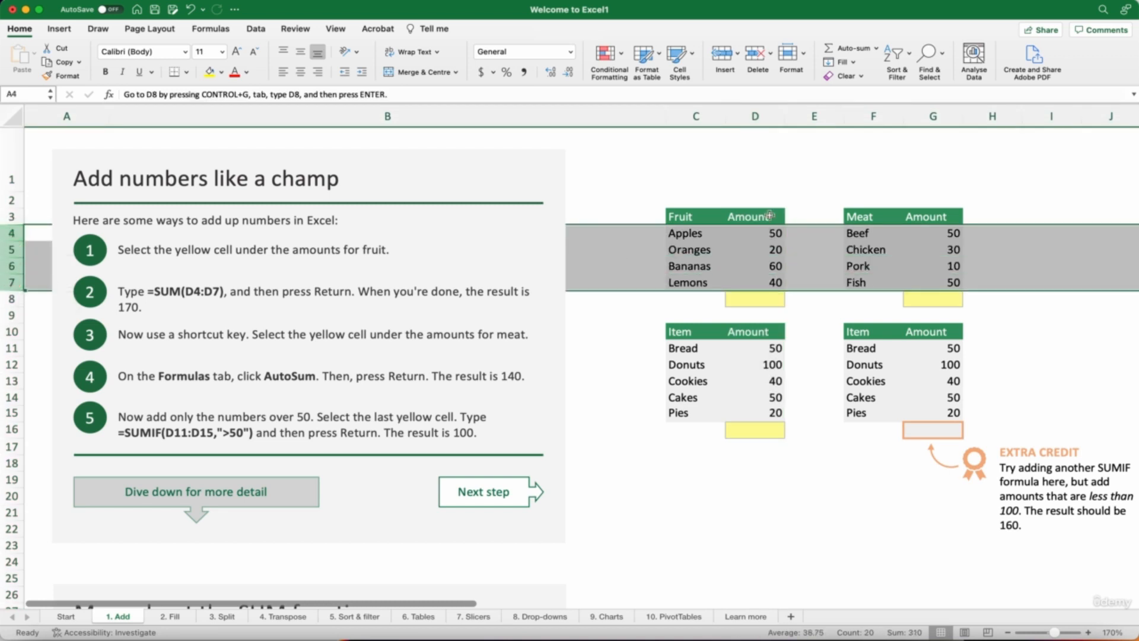
pyautogui.click(763, 117)
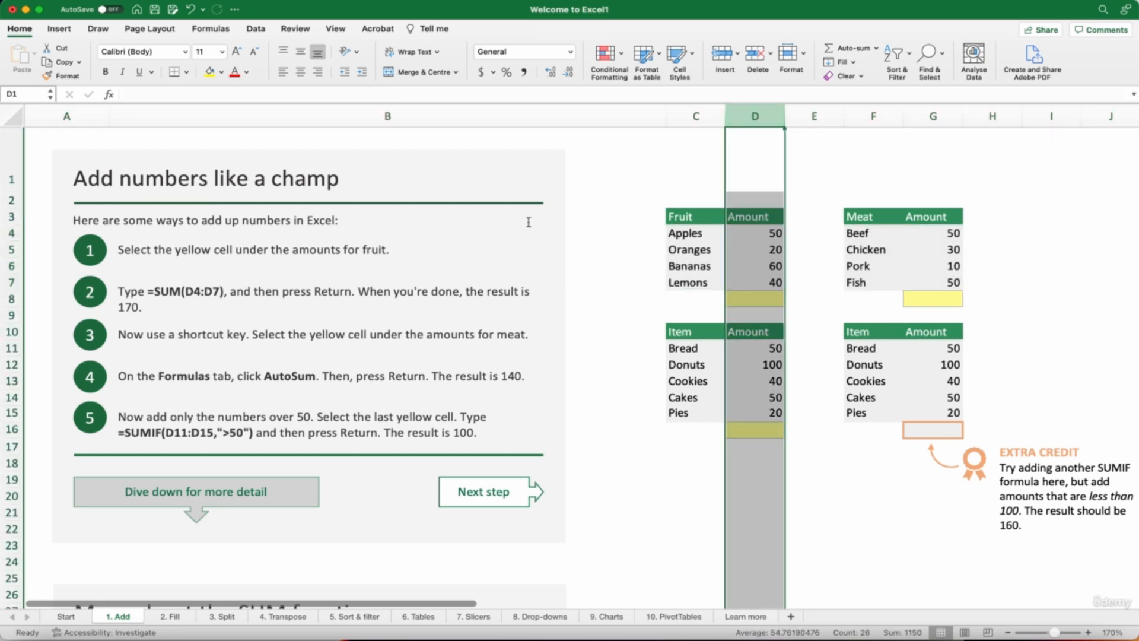
pyautogui.click(768, 233)
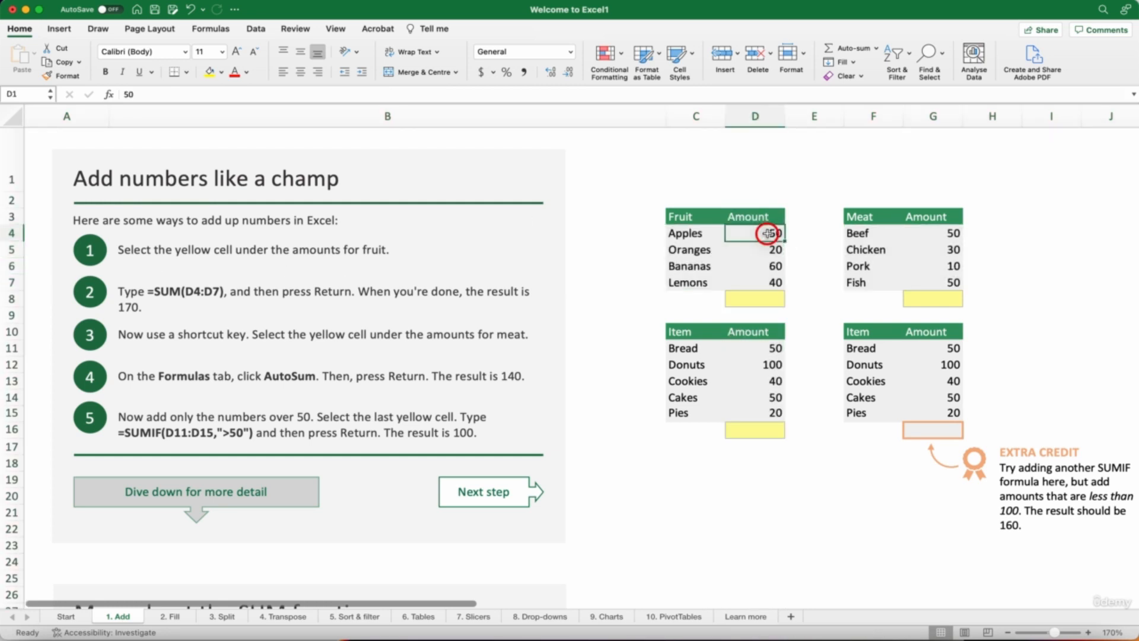
pyautogui.moveTo(768, 233); pyautogui.dragTo(759, 282)
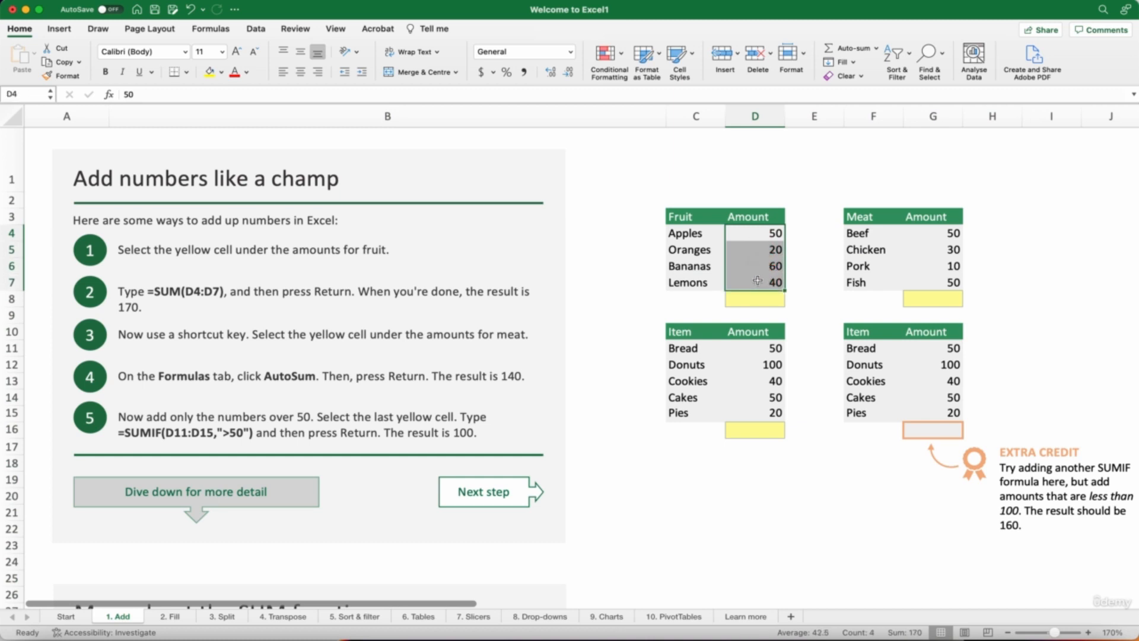
pyautogui.click(147, 293)
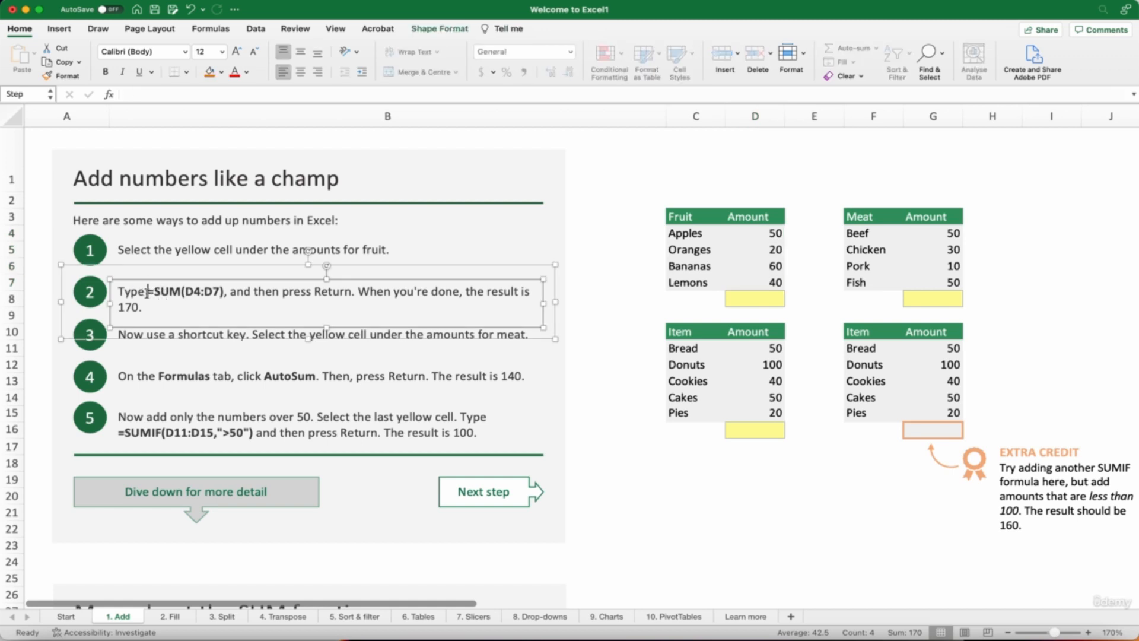
pyautogui.moveTo(147, 293); pyautogui.dragTo(224, 296)
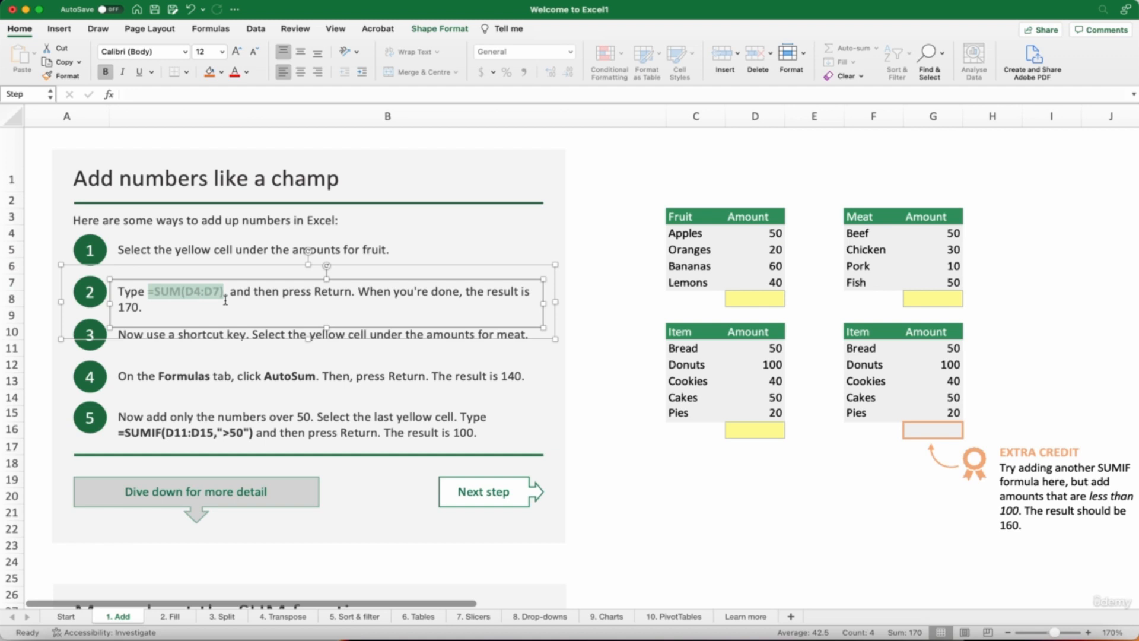
pyautogui.moveTo(764, 236); pyautogui.dragTo(763, 280)
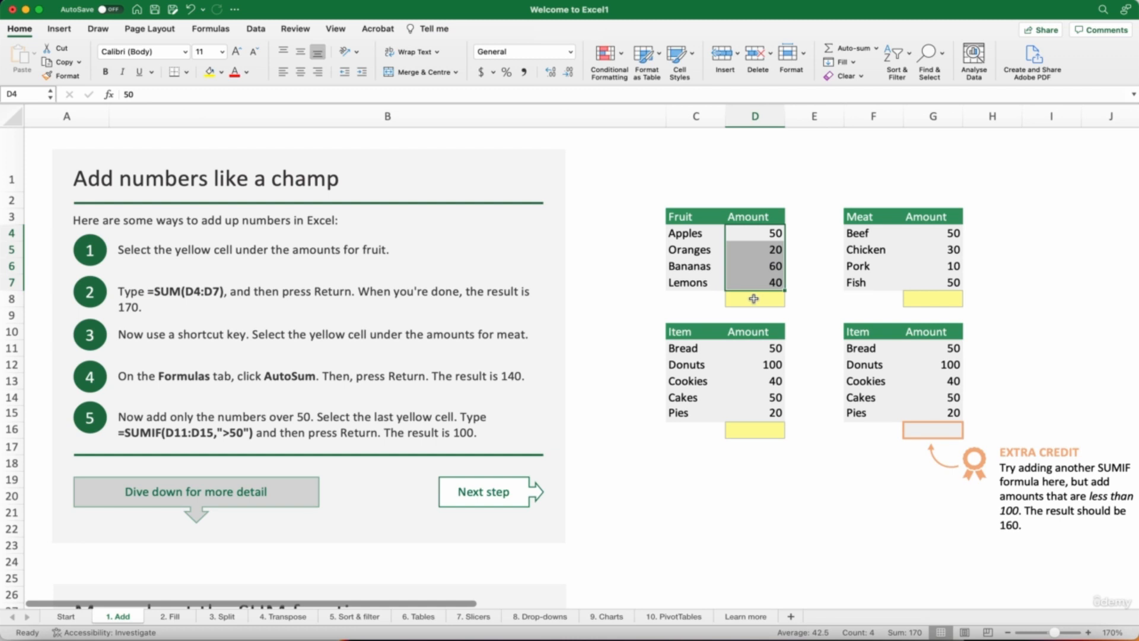
# Step: Enter the formula =SUM(D4:D7) in cell D8 to total the fruit amounts
pyautogui.doubleClick(754, 298)
pyautogui.write('=')
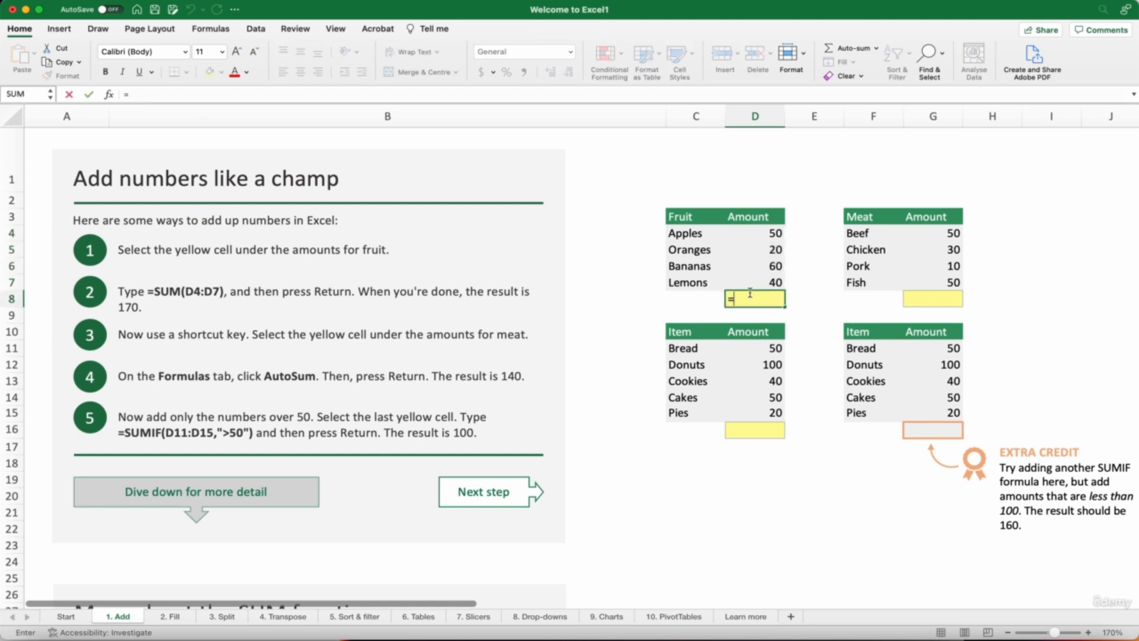
pyautogui.write('sum')
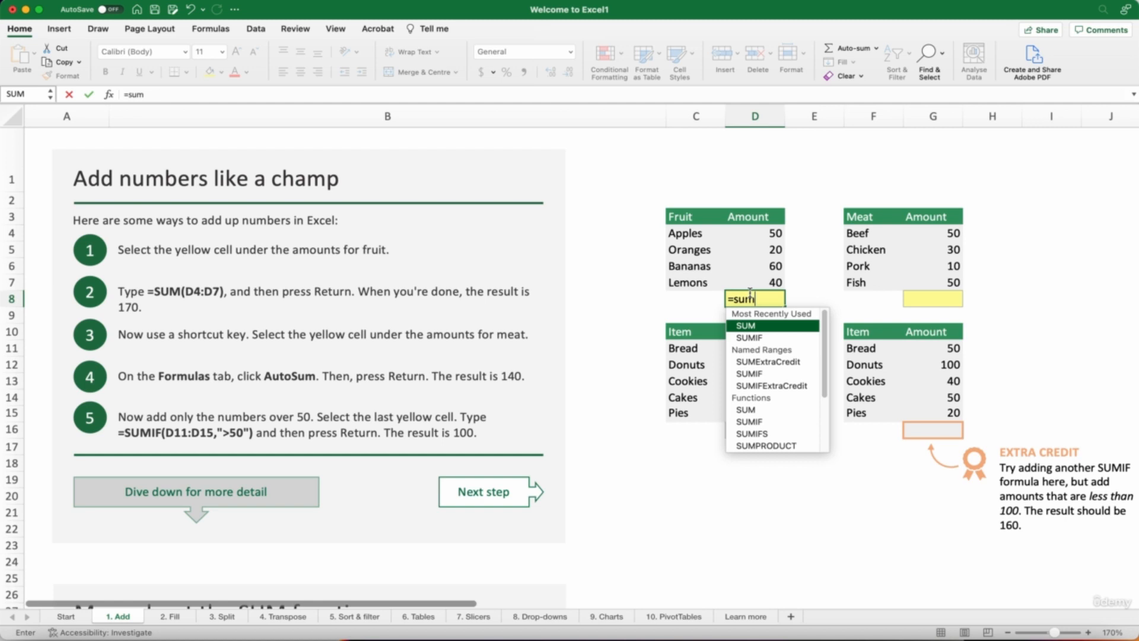
pyautogui.write('(')
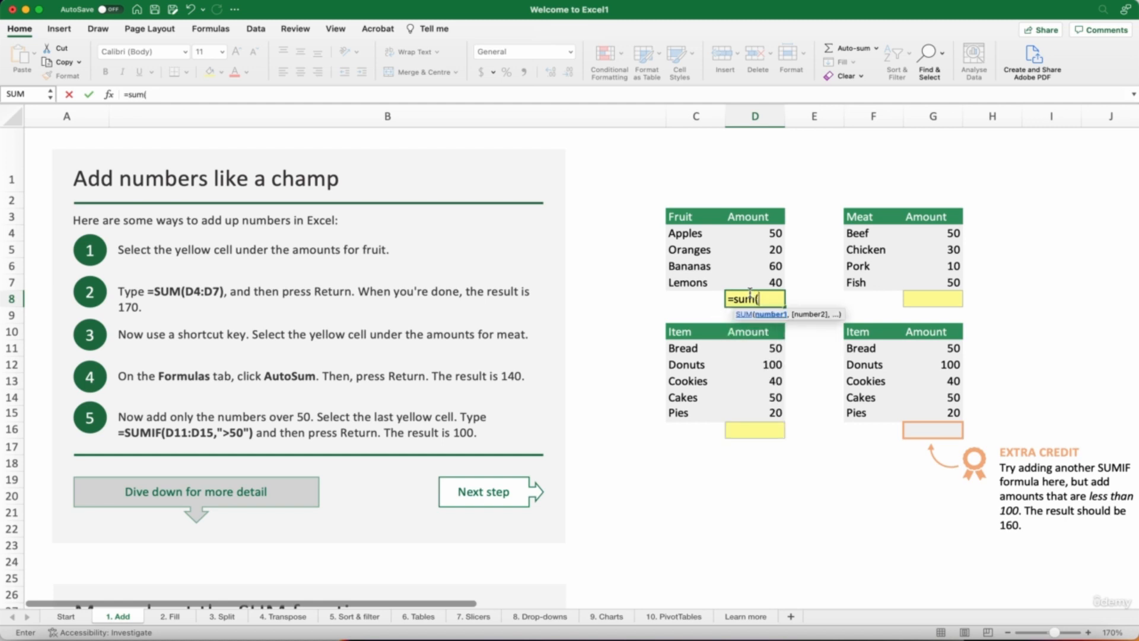
pyautogui.write('d4')
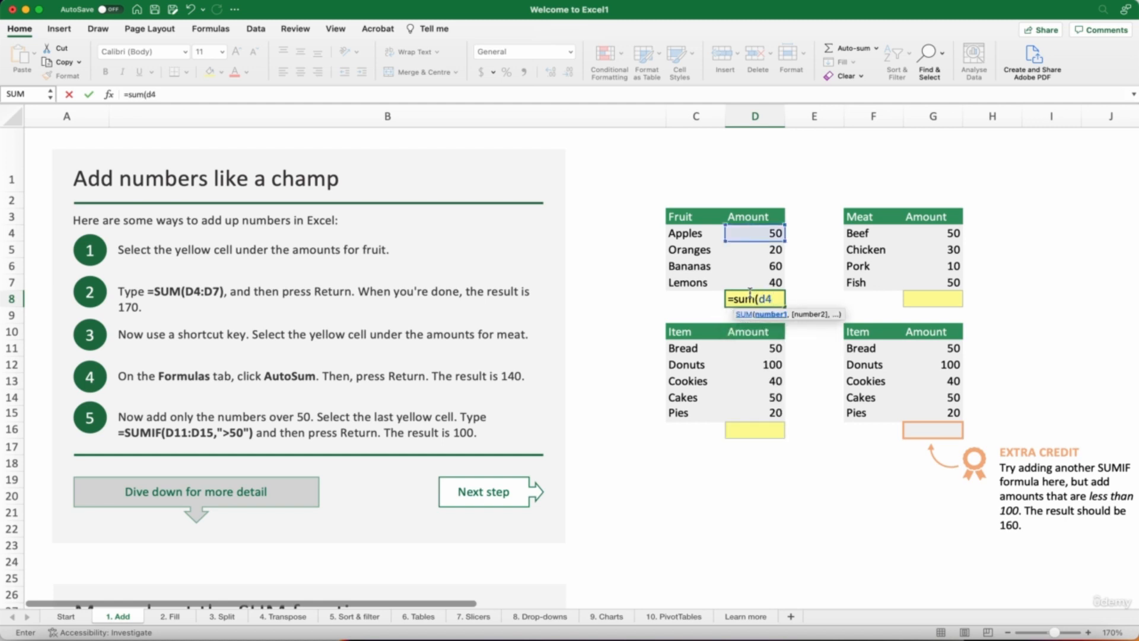
pyautogui.write(':d')
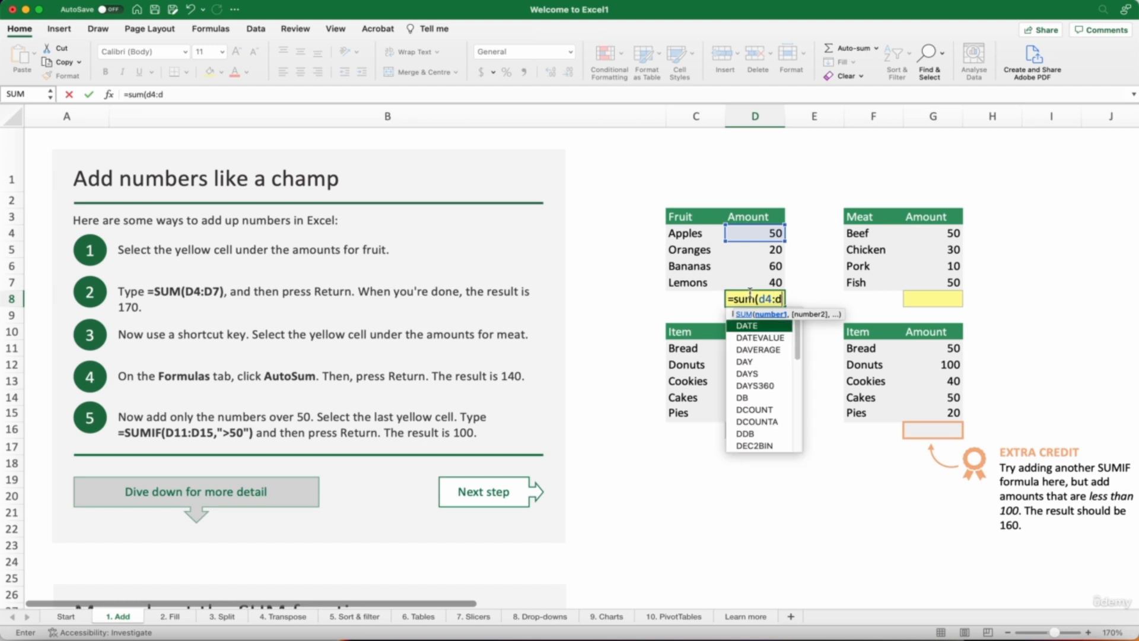
pyautogui.write('7)')
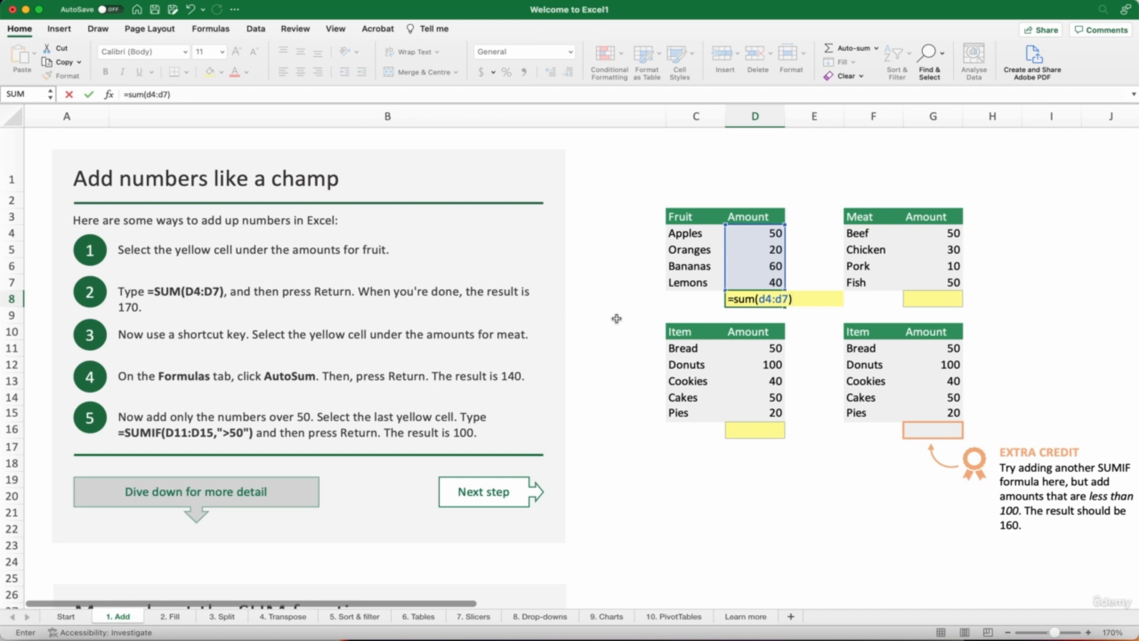
pyautogui.press('Return')
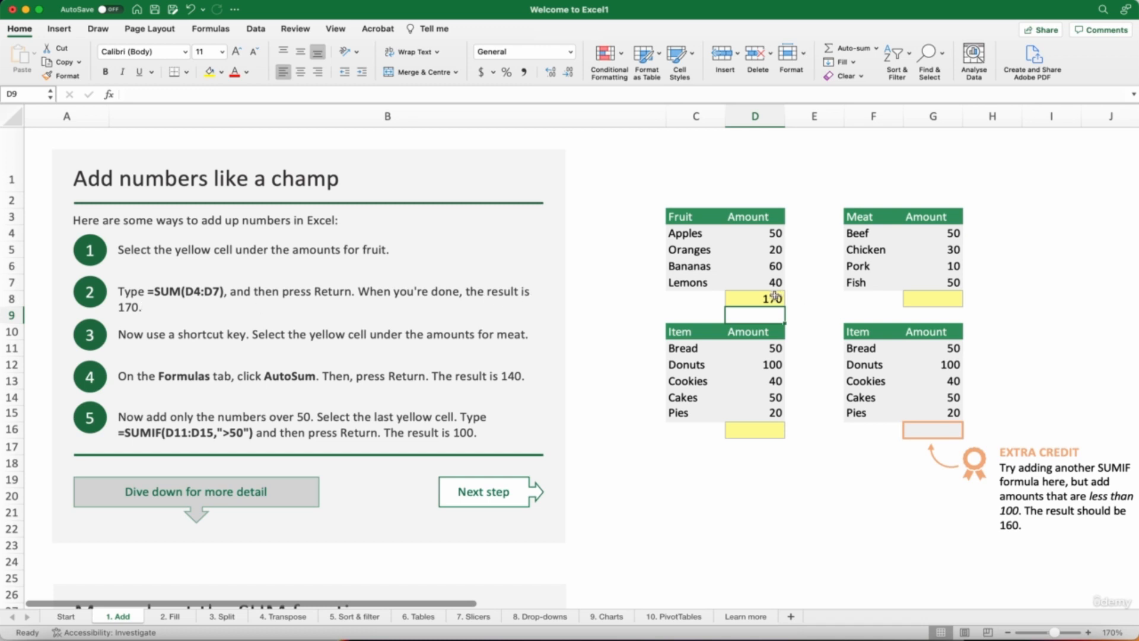
# Step: Inspect the formula behind the fruit total in D8 and the cell range it references, leaving the formula as is
pyautogui.click(756, 299)
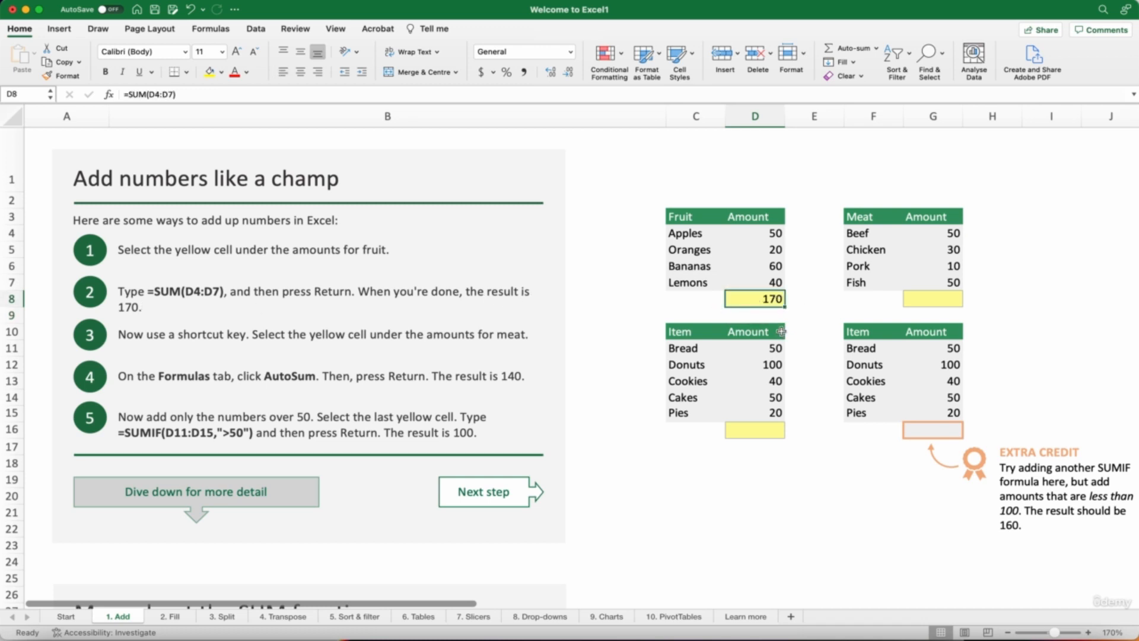
pyautogui.doubleClick(762, 300)
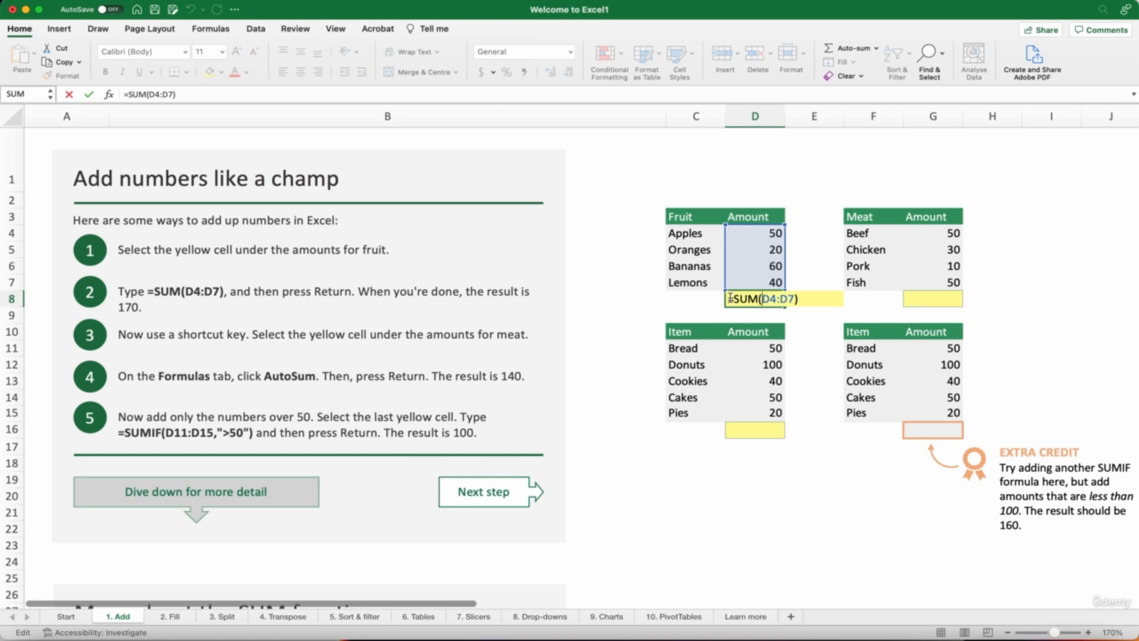
pyautogui.press('Return')
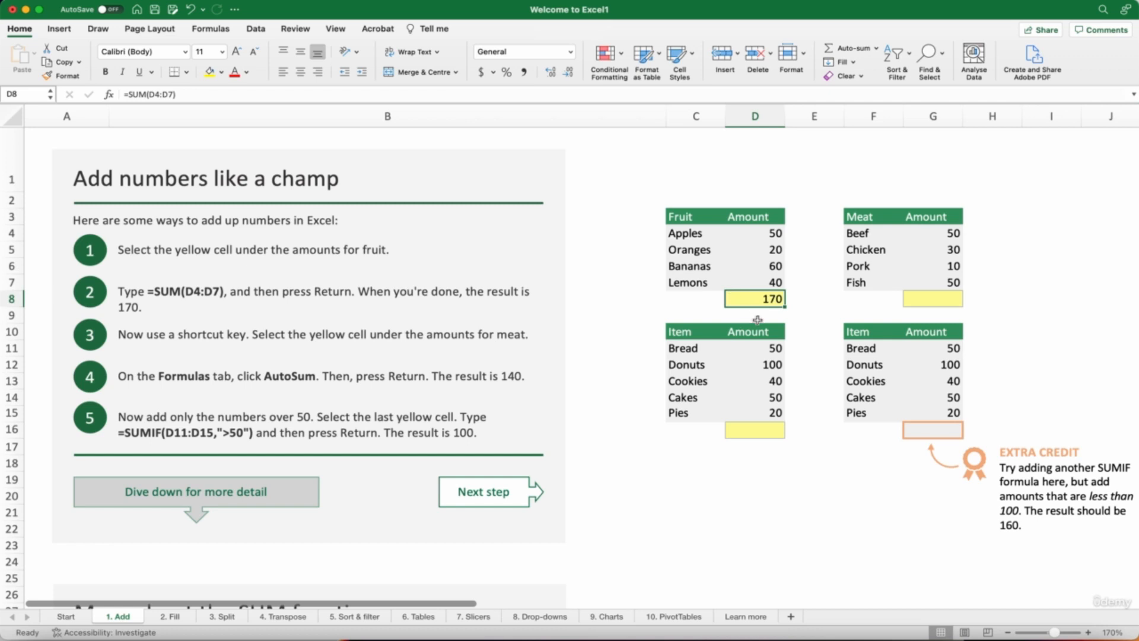
pyautogui.doubleClick(759, 297)
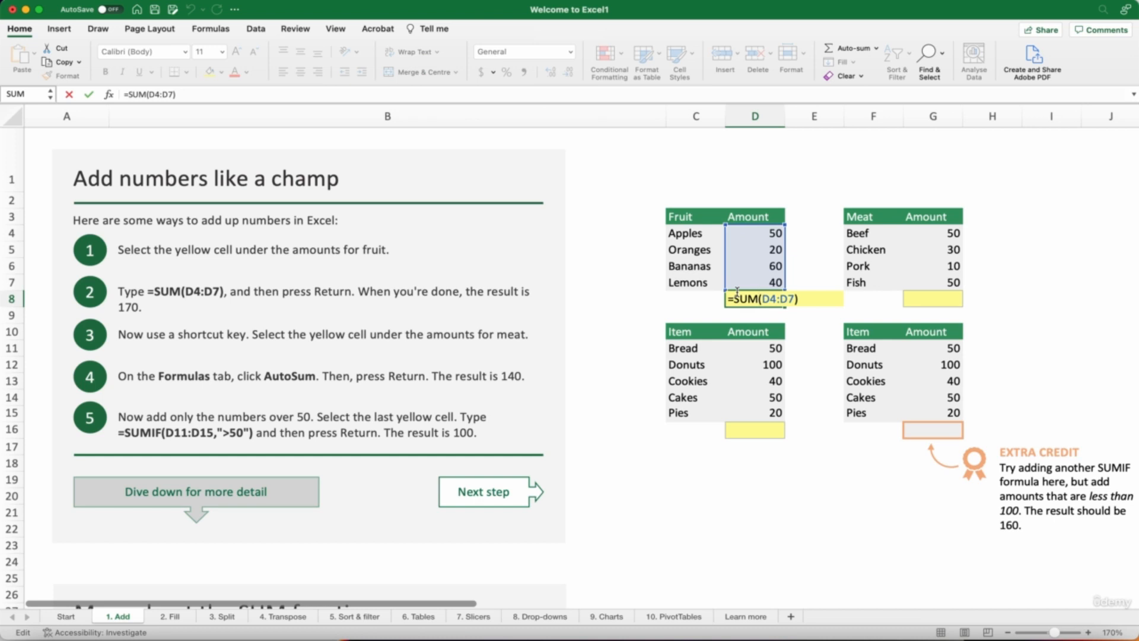
pyautogui.press('Return')
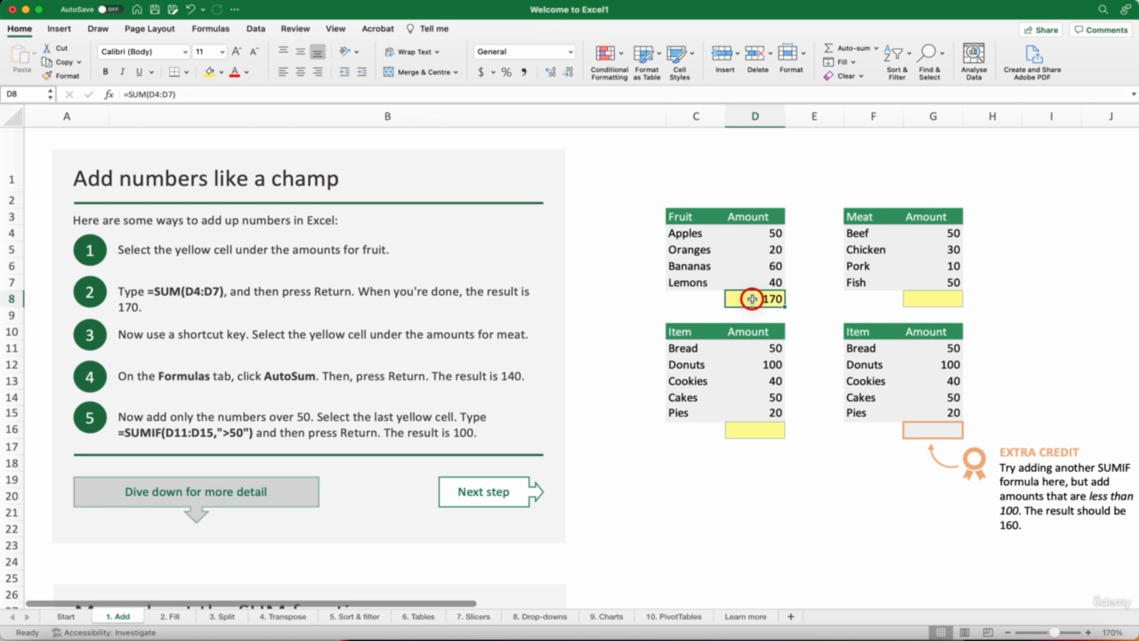
pyautogui.doubleClick(770, 298)
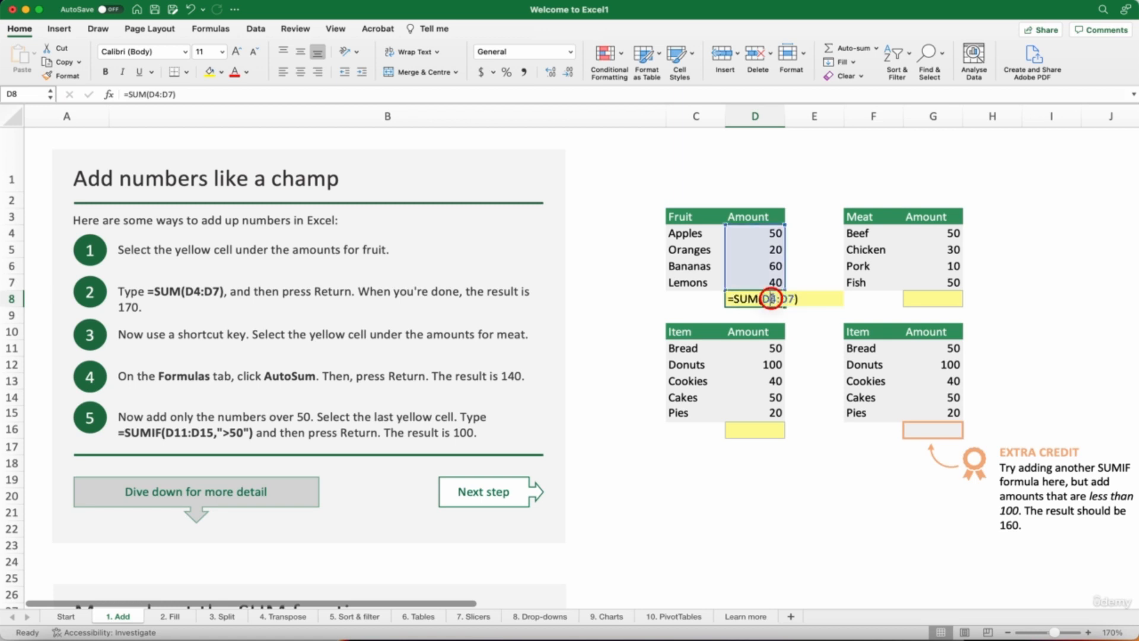
pyautogui.click(696, 300)
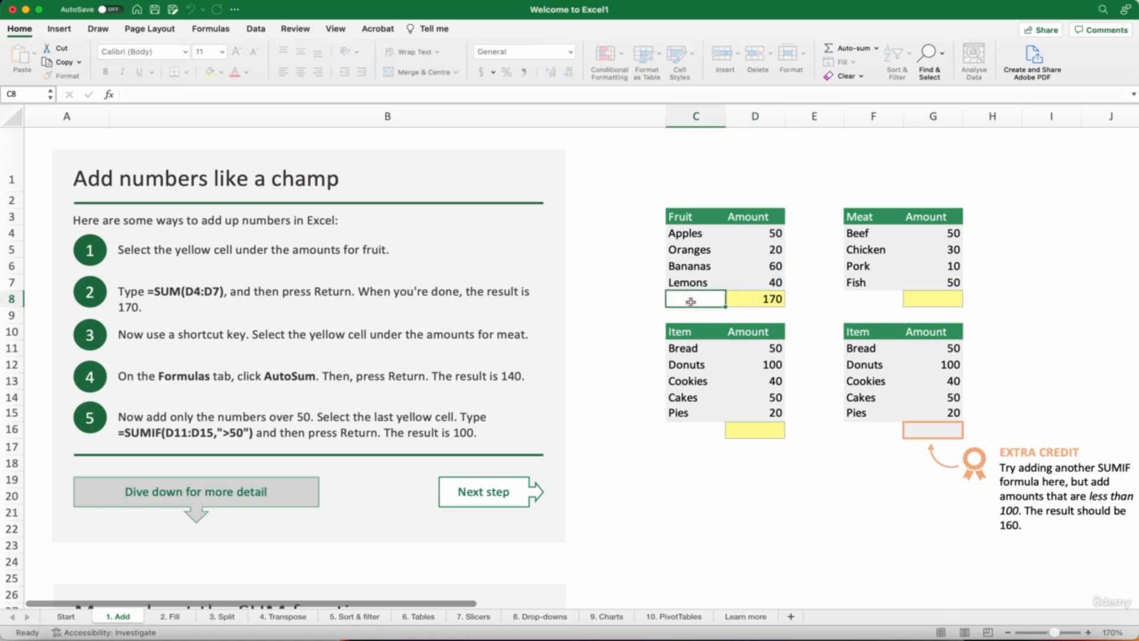
pyautogui.click(780, 297)
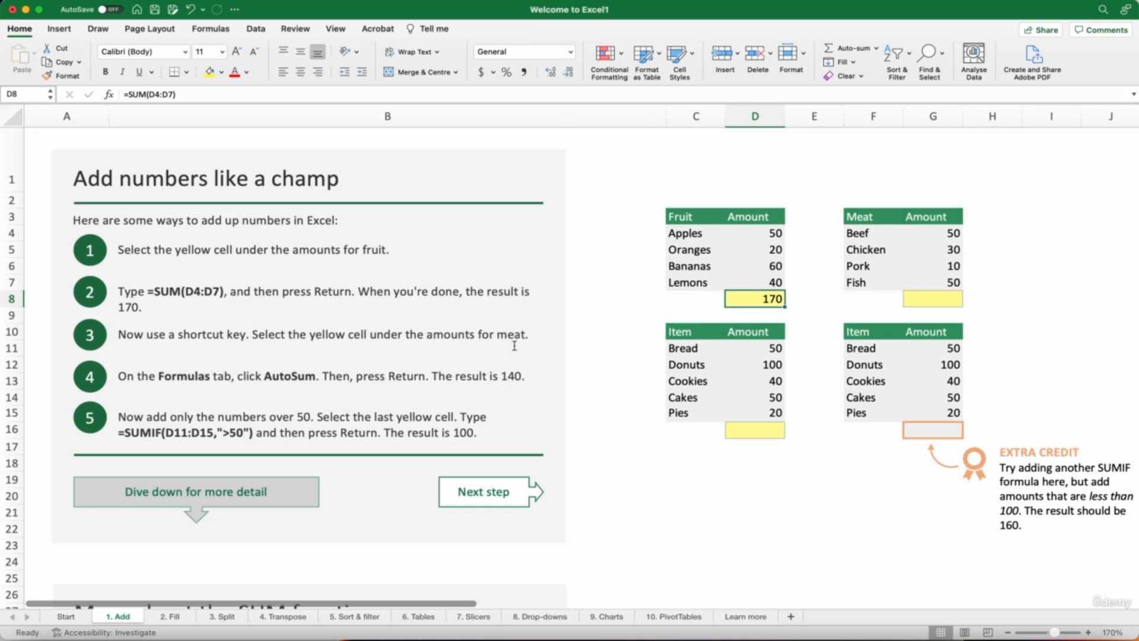
# Step: Total the meat amounts G4:G7 in cell G8 with AutoSum, and undo the entry
pyautogui.click(951, 298)
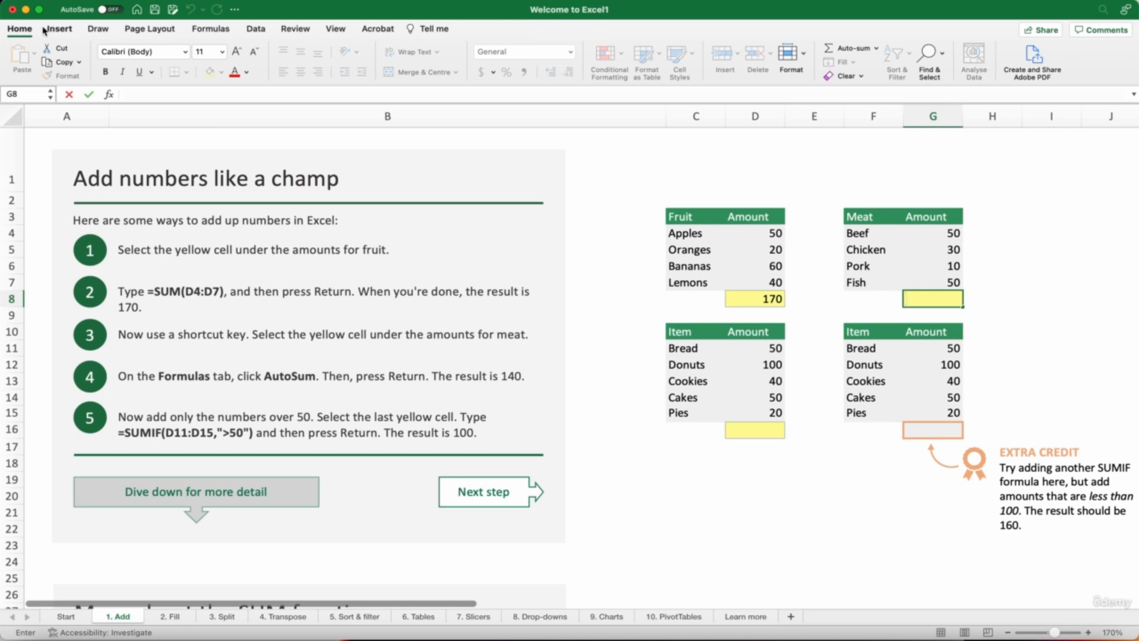
pyautogui.click(211, 31)
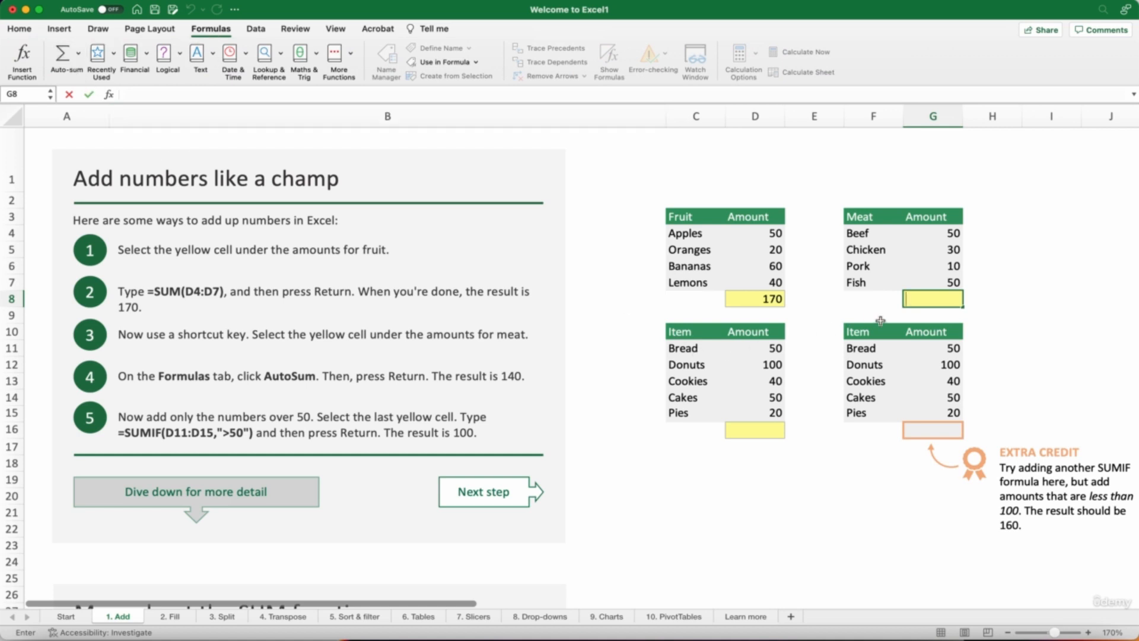
pyautogui.click(936, 302)
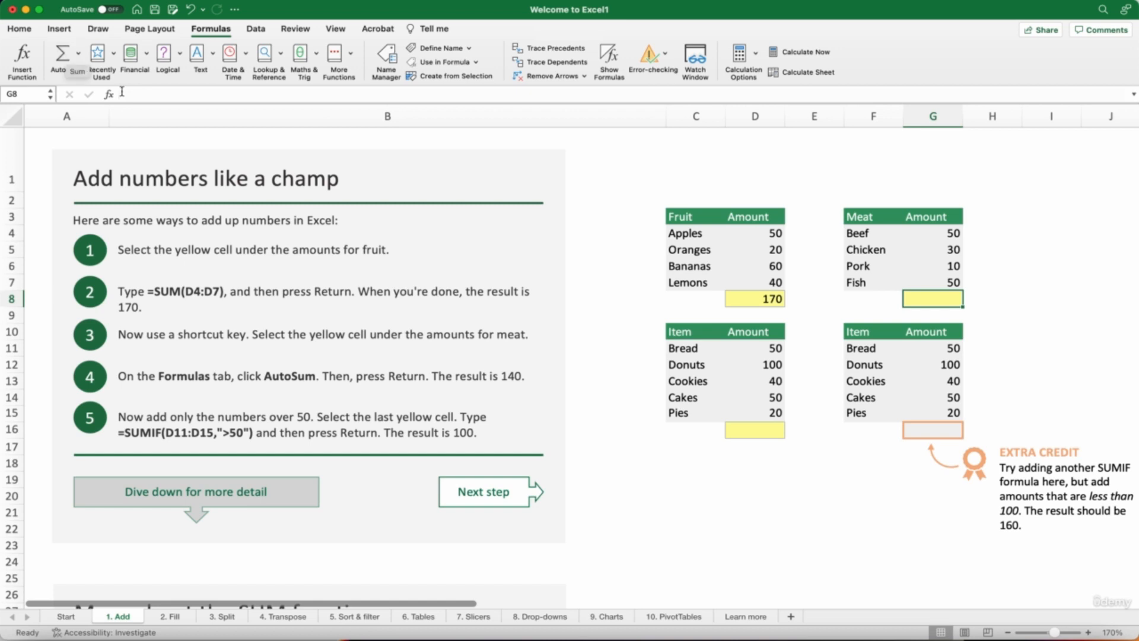
pyautogui.click(62, 55)
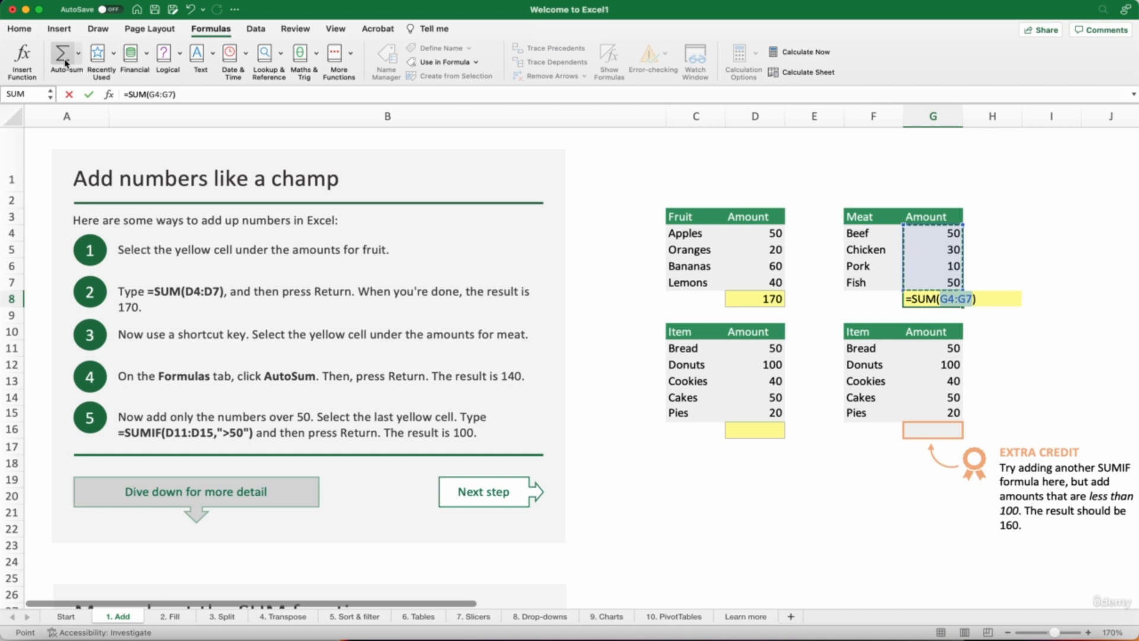
pyautogui.press('Return')
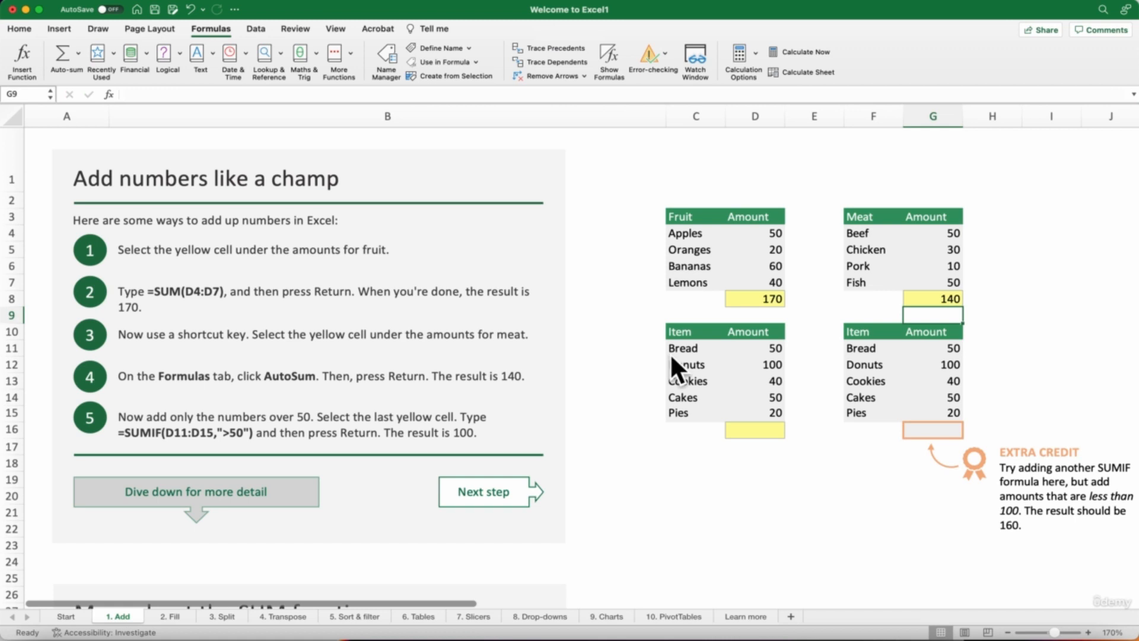
pyautogui.click(955, 301)
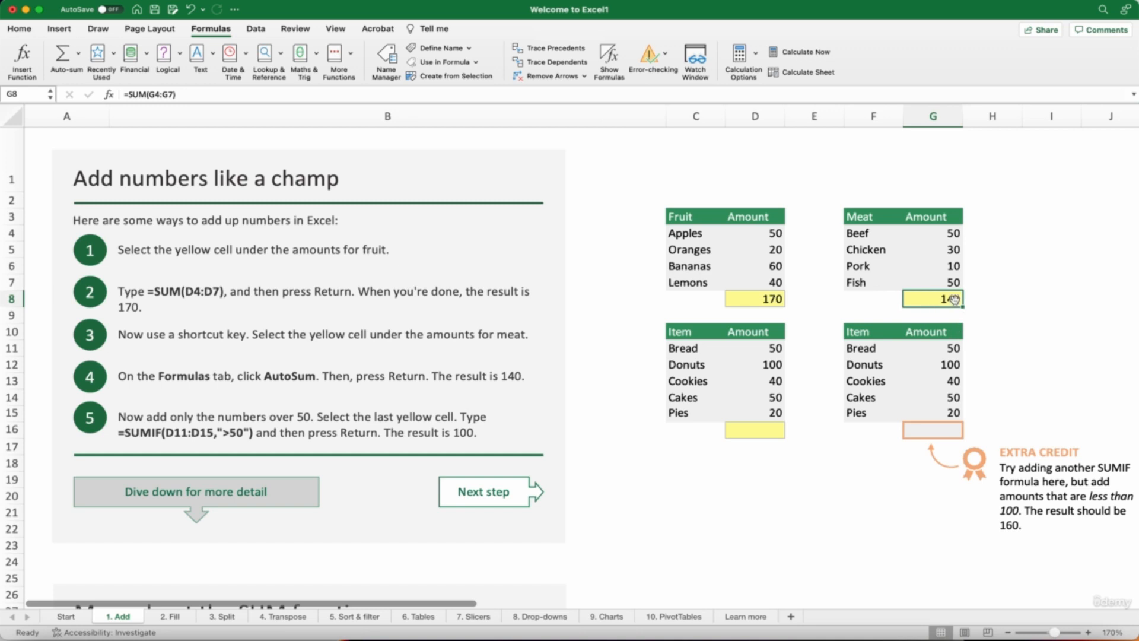
pyautogui.press('super+z')
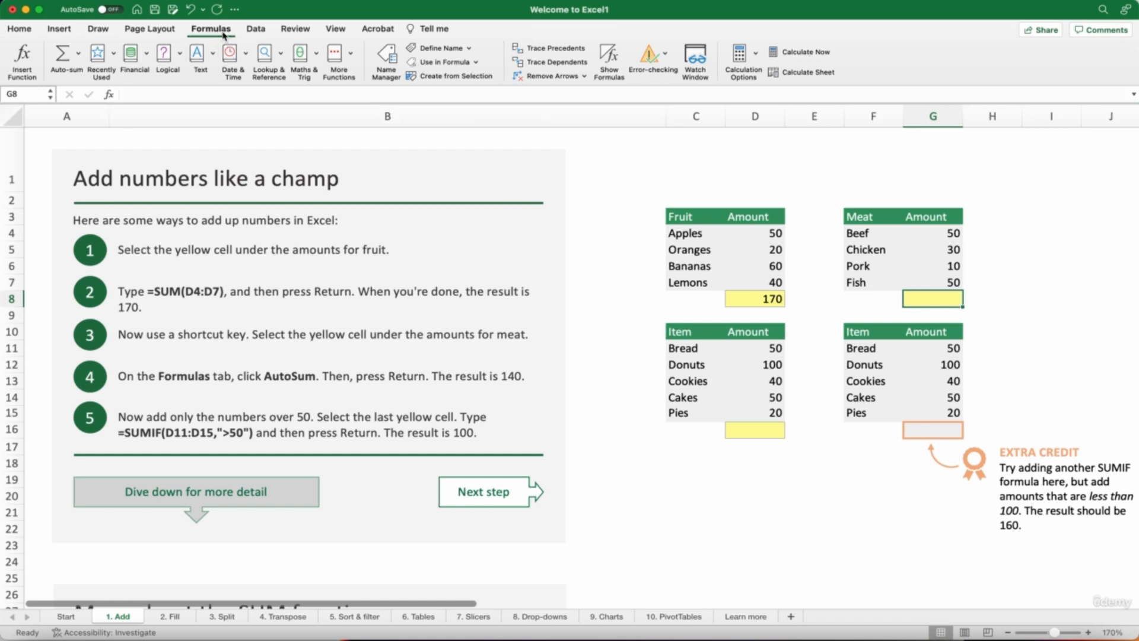
# Step: Total the meat amounts G4:G7 in cell G8 with AutoSum
pyautogui.click(67, 63)
pyautogui.press('Return')
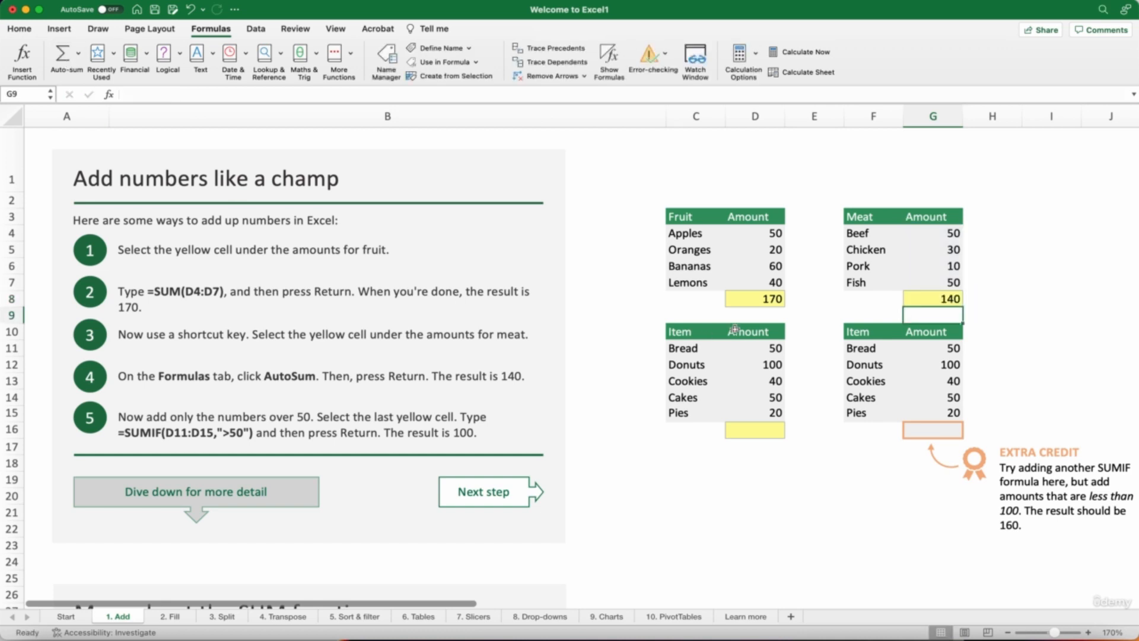
# Step: Clear the fruit total in cell D8 and re-enter it as the fully typed formula =SUM(D4:D7)
pyautogui.click(773, 299)
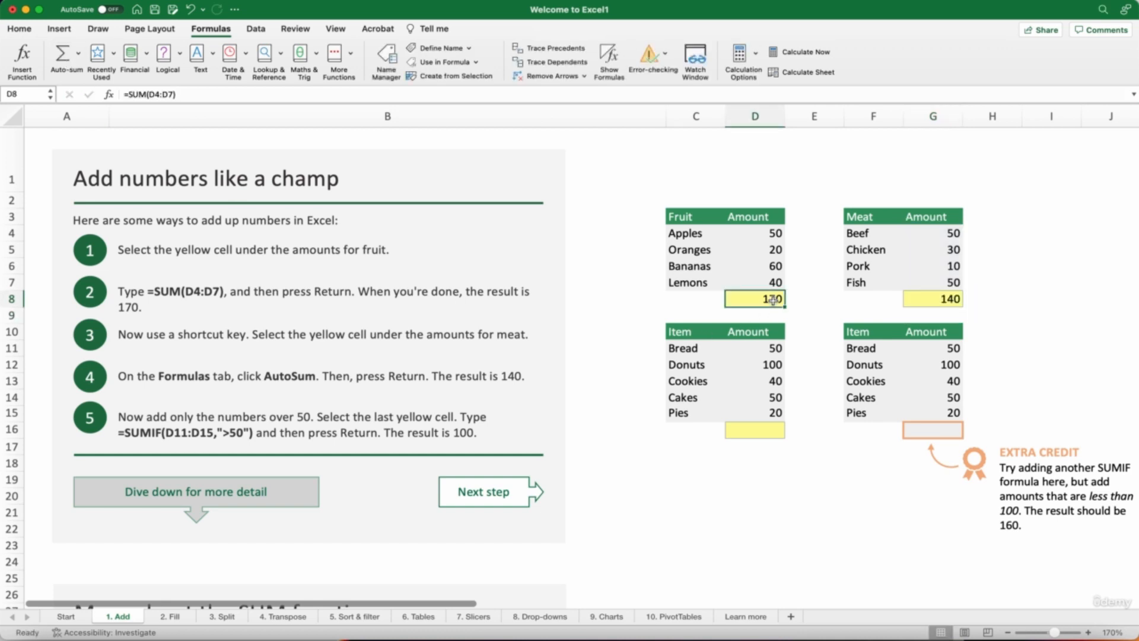
pyautogui.write('=')
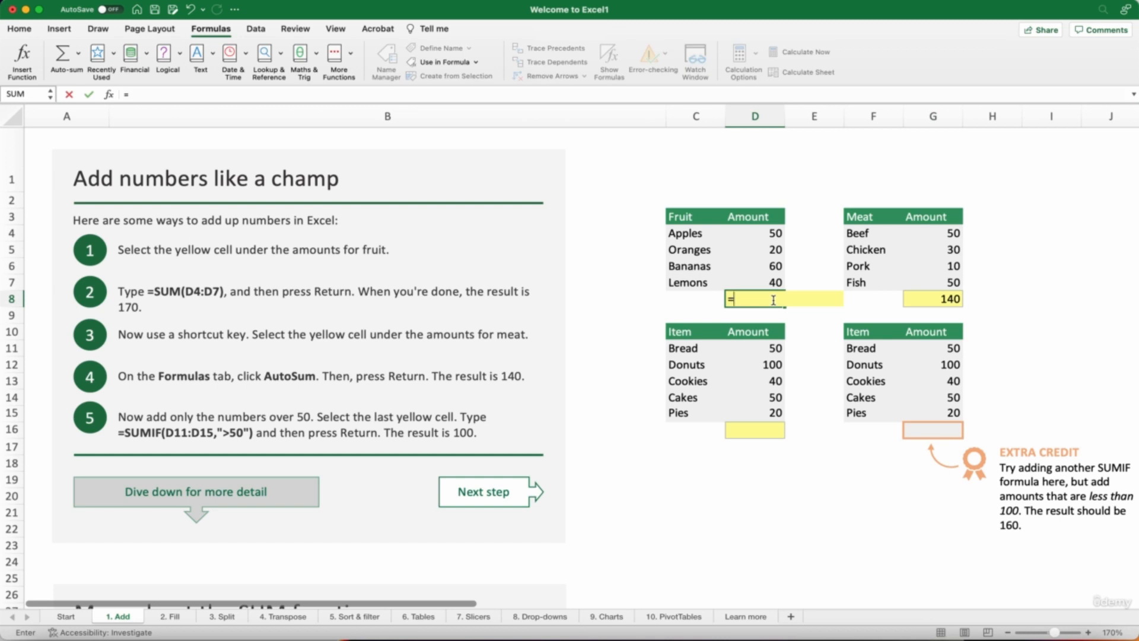
pyautogui.press('Escape')
pyautogui.press('Delete')
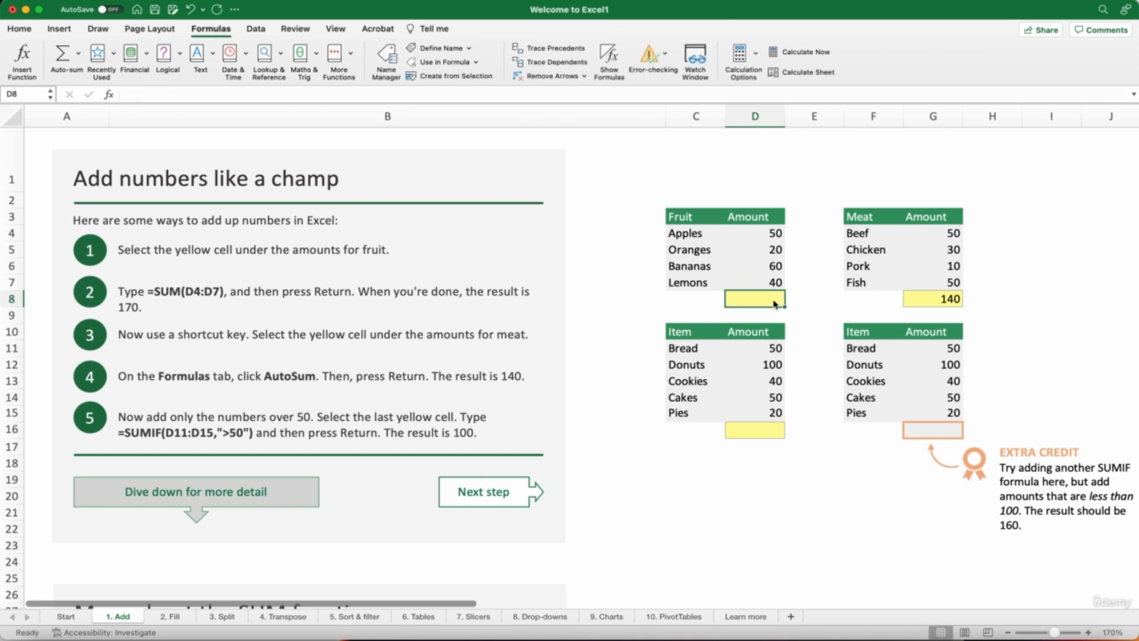
pyautogui.write('=sum')
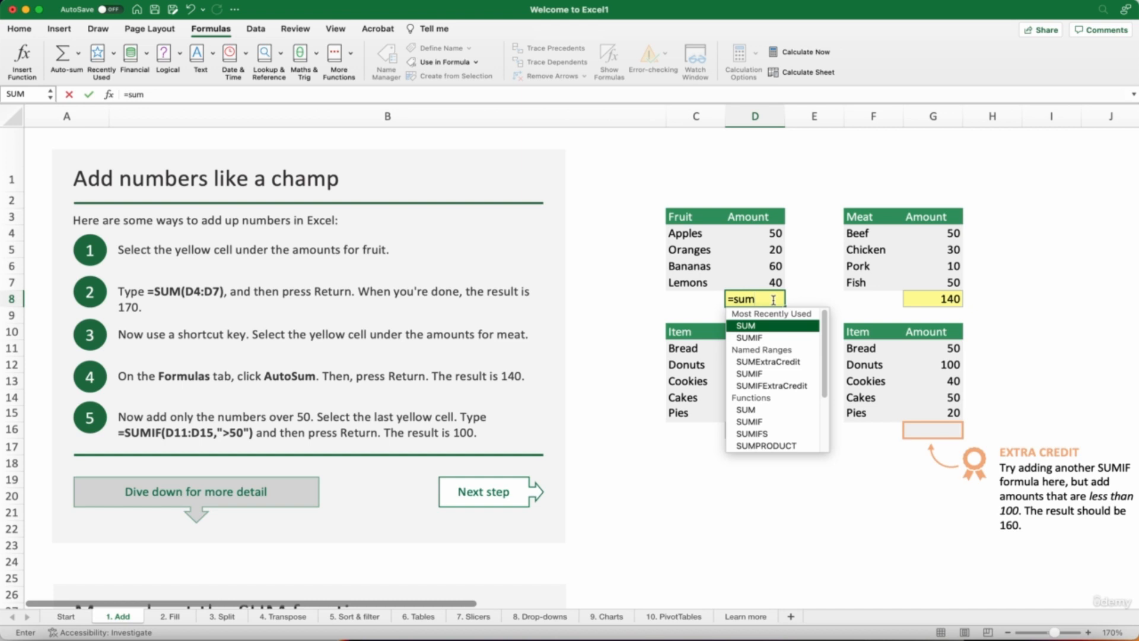
pyautogui.write('(d4:')
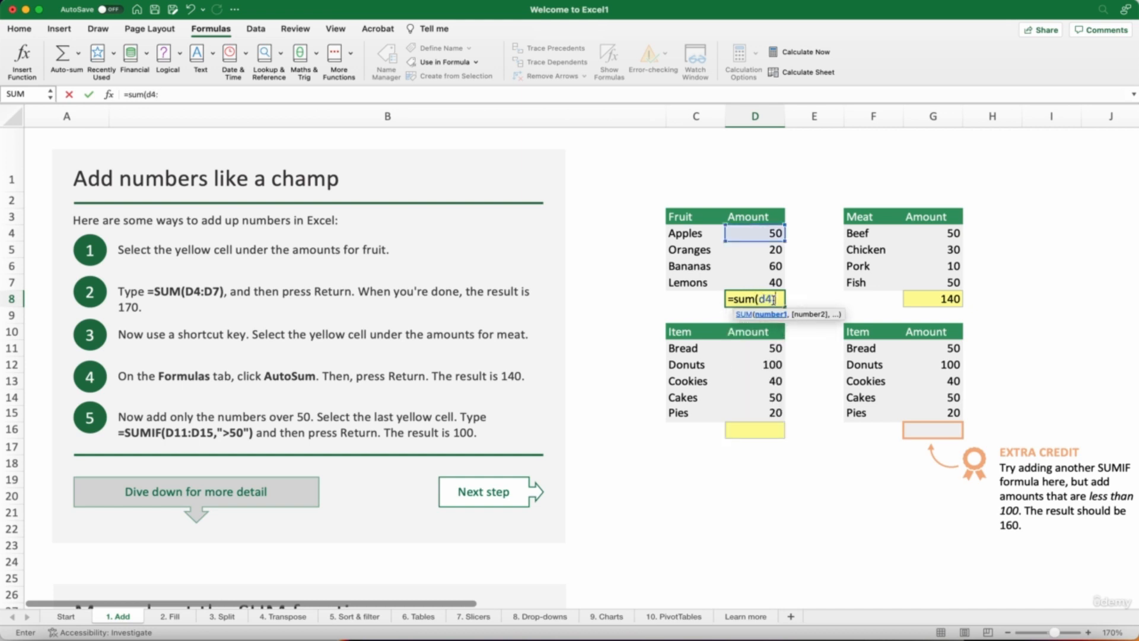
pyautogui.write('d7)')
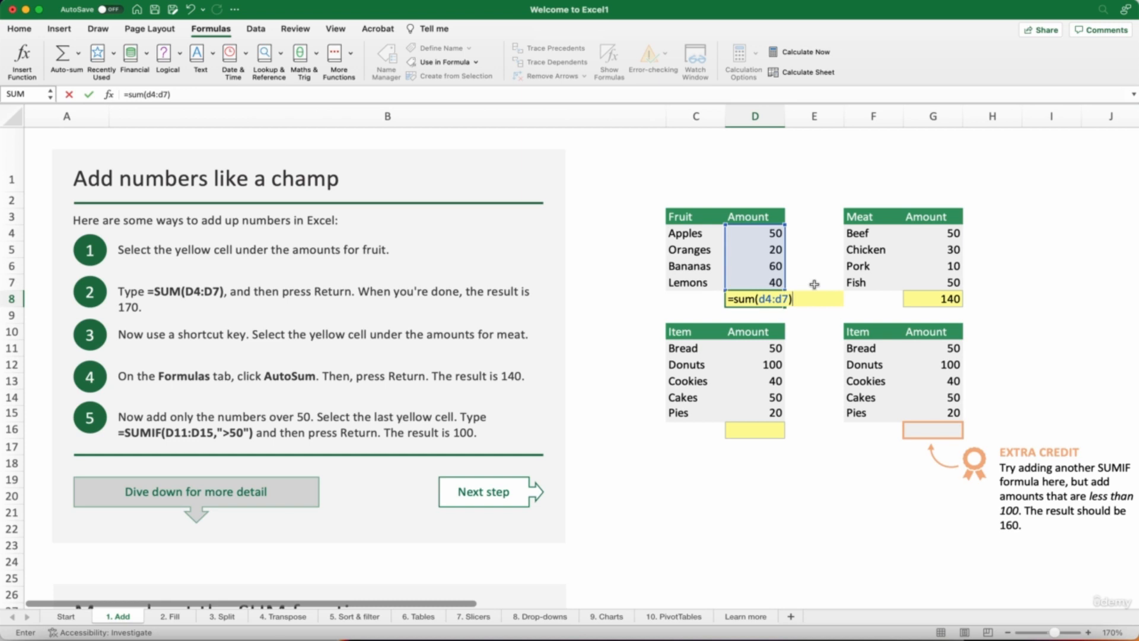
pyautogui.press('Return')
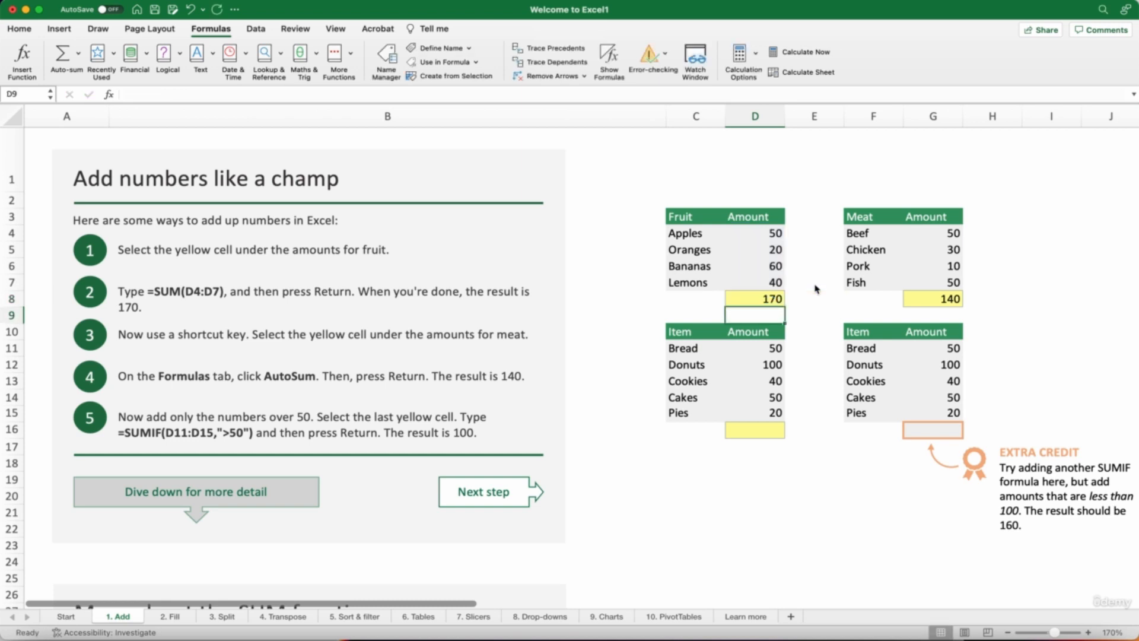
# Step: Replace the formula in D8 with a SUM whose range D4:D7 is picked directly from the fruit amounts on the sheet
pyautogui.press('Up')
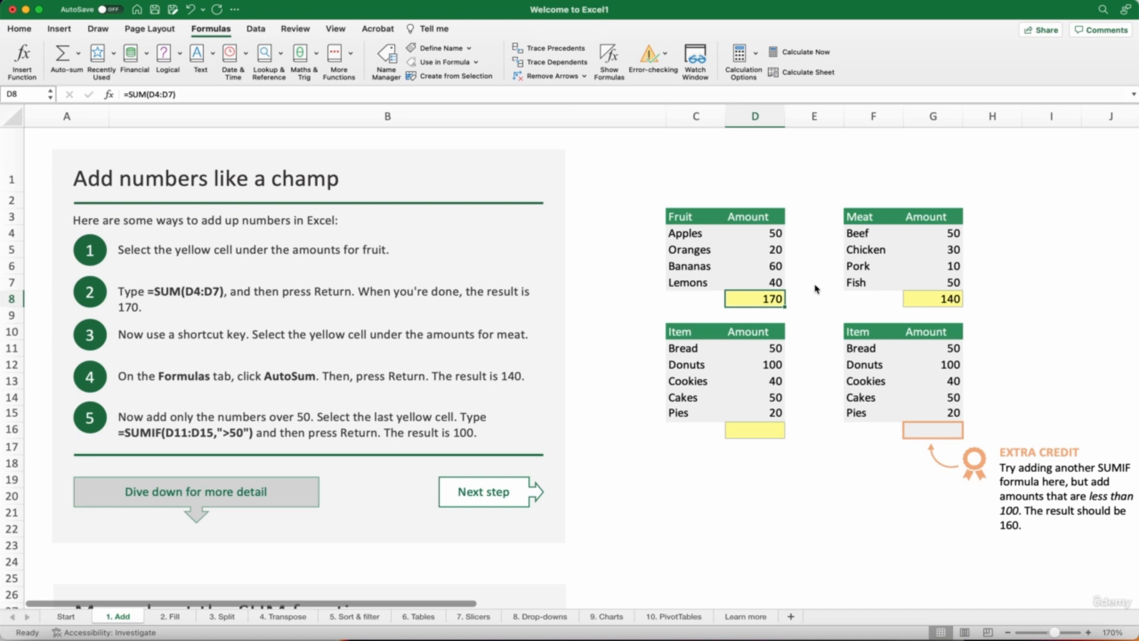
pyautogui.write('=sum(')
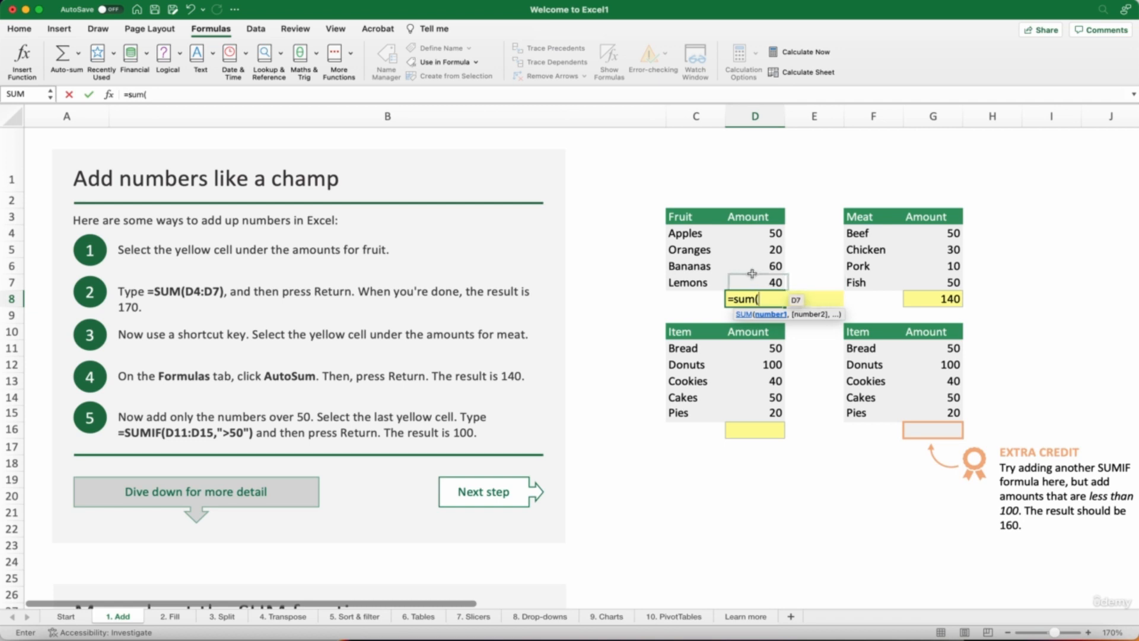
pyautogui.click(765, 232)
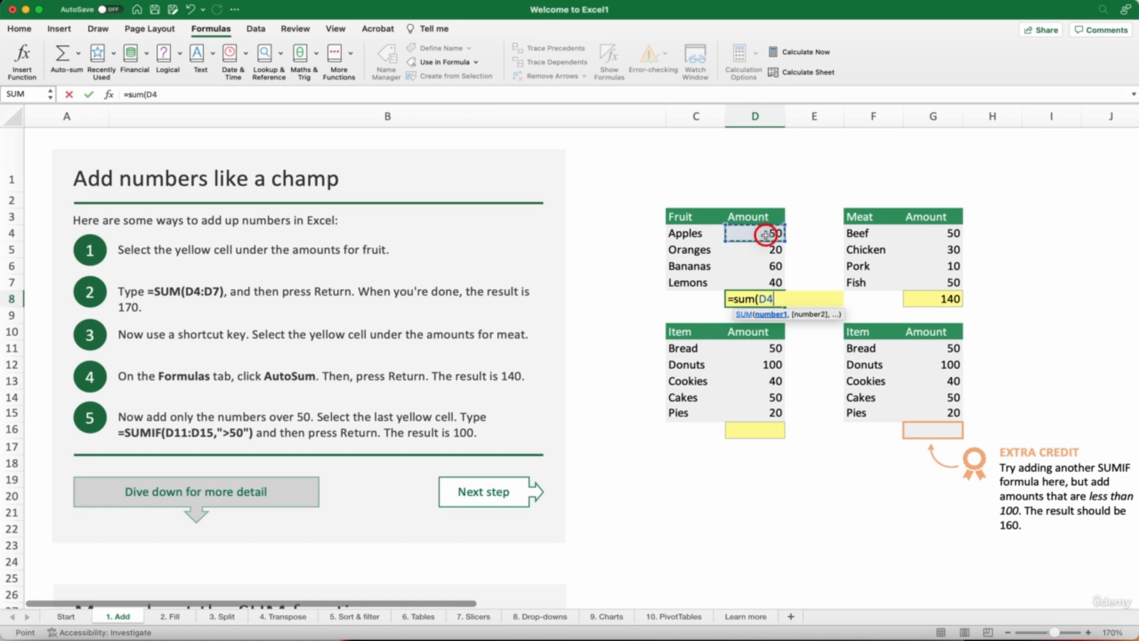
pyautogui.moveTo(765, 233); pyautogui.dragTo(765, 277)
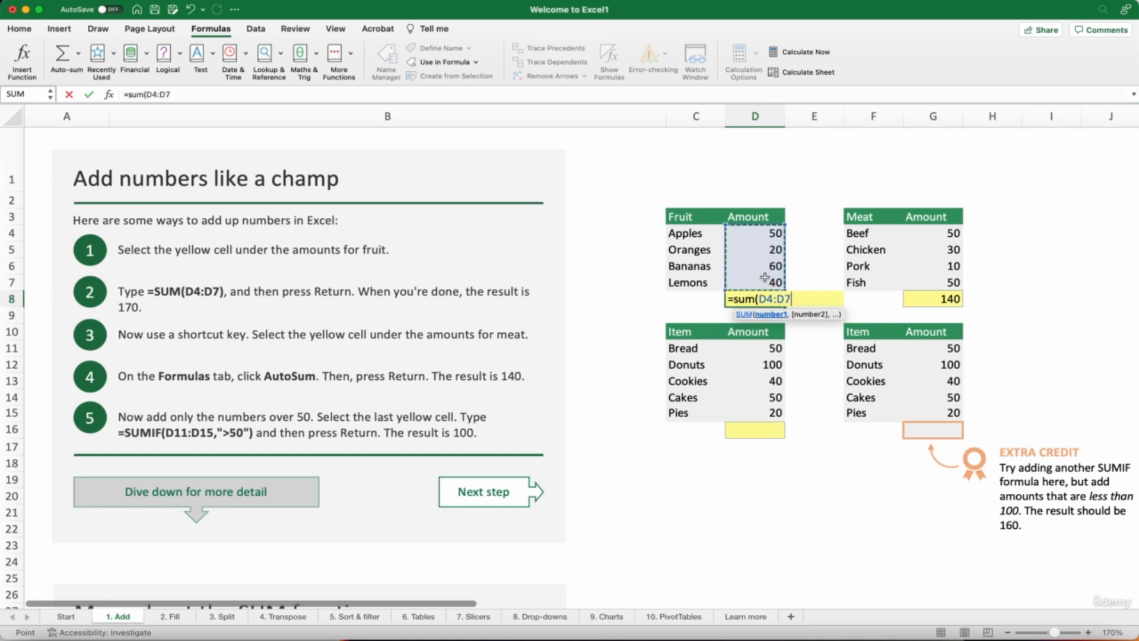
pyautogui.write(')')
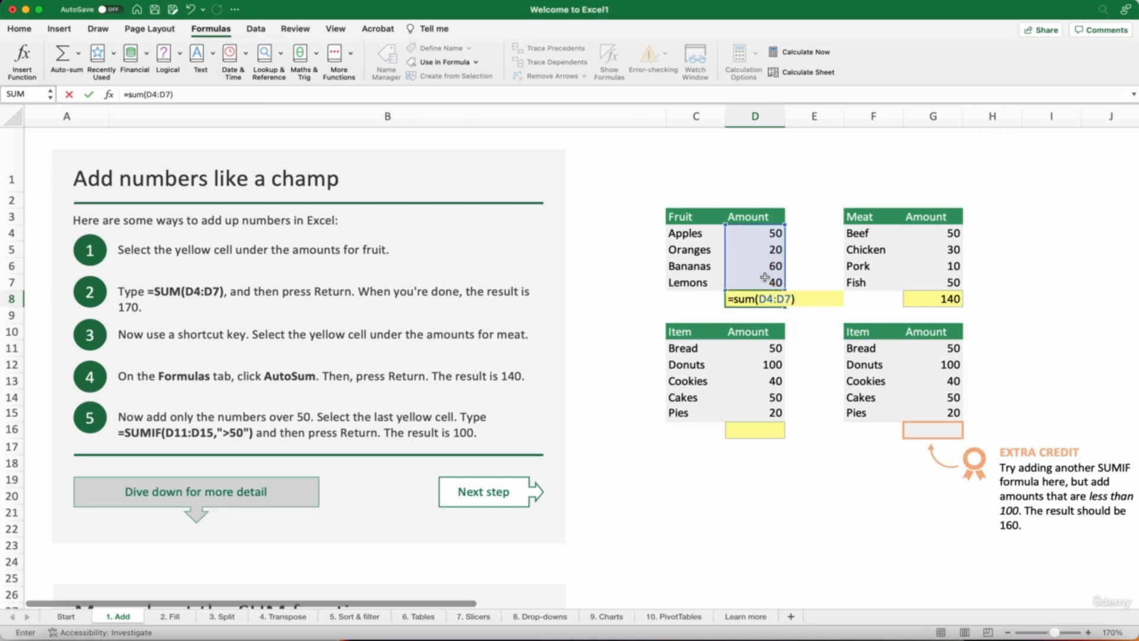
pyautogui.press('Return')
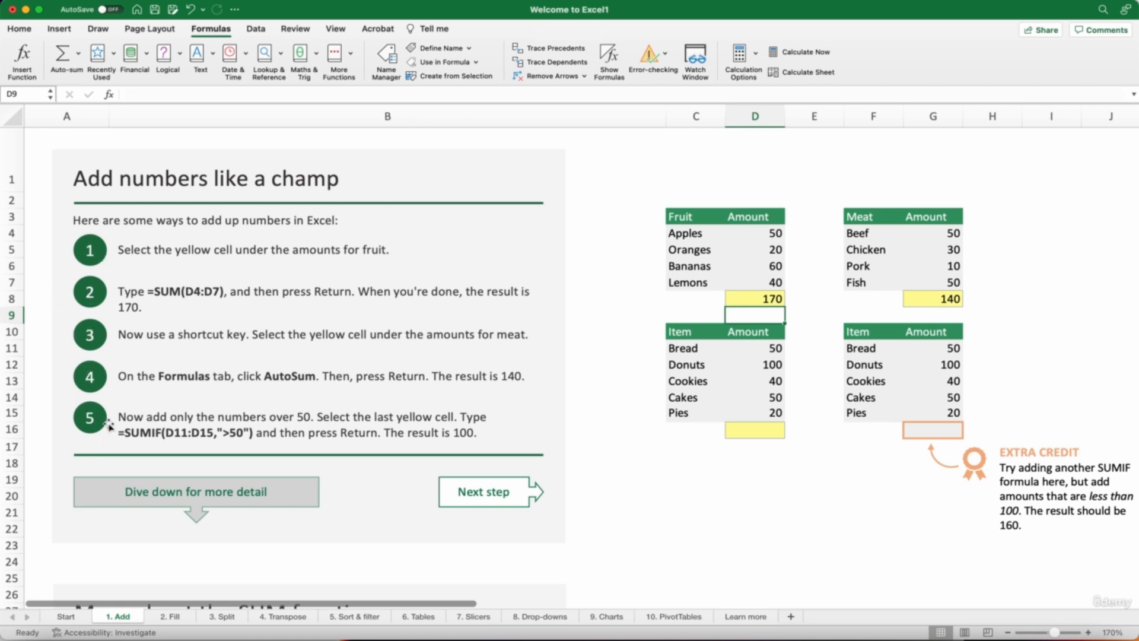
# Step: Enter the formula =SUMIF(D11:D15,">50") in cell D16 to add only the item amounts over 50
pyautogui.click(757, 427)
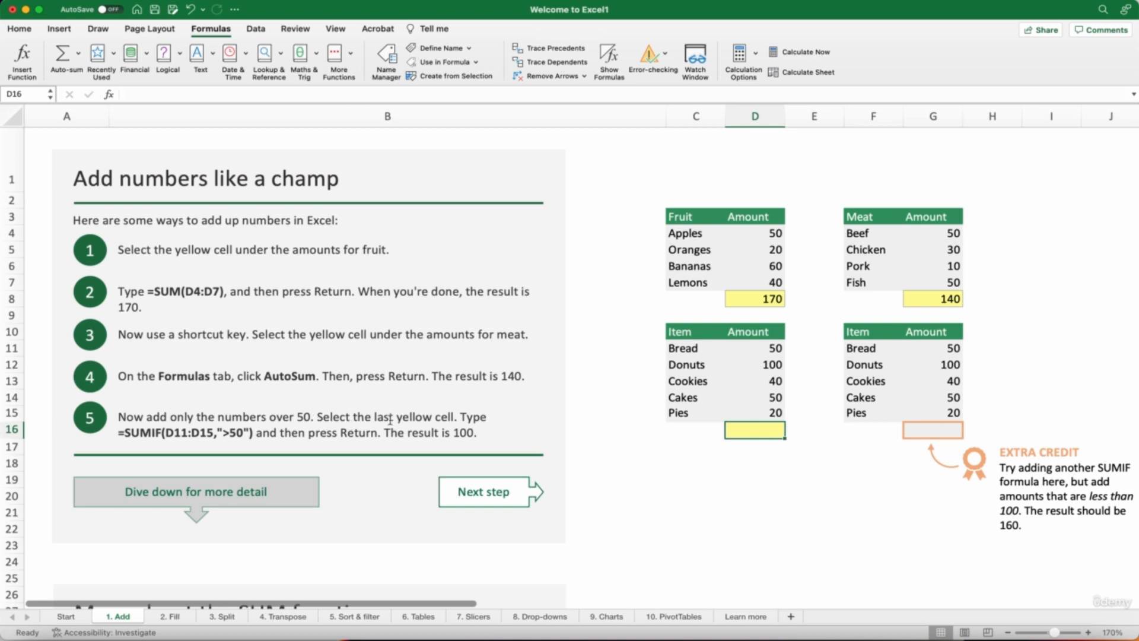
pyautogui.doubleClick(750, 429)
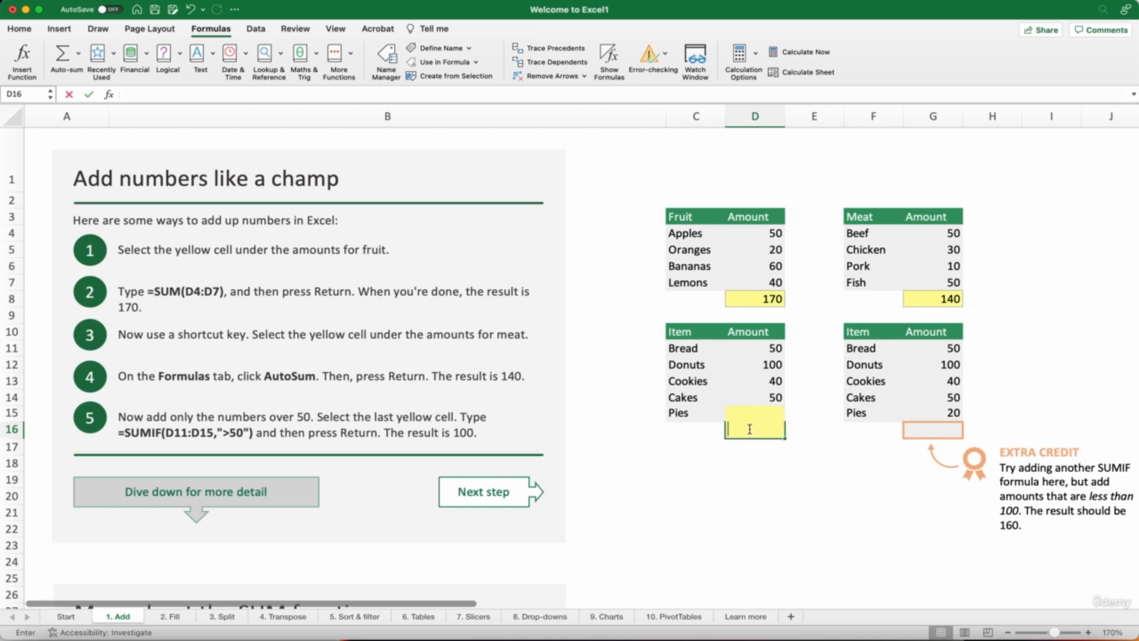
pyautogui.write('=')
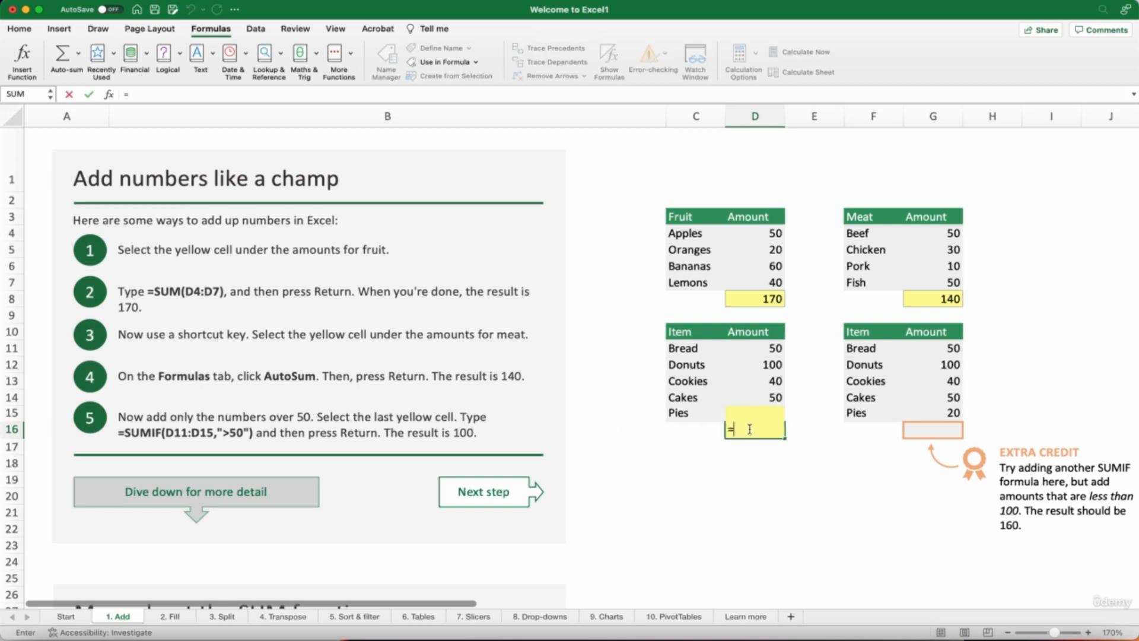
pyautogui.write('sum')
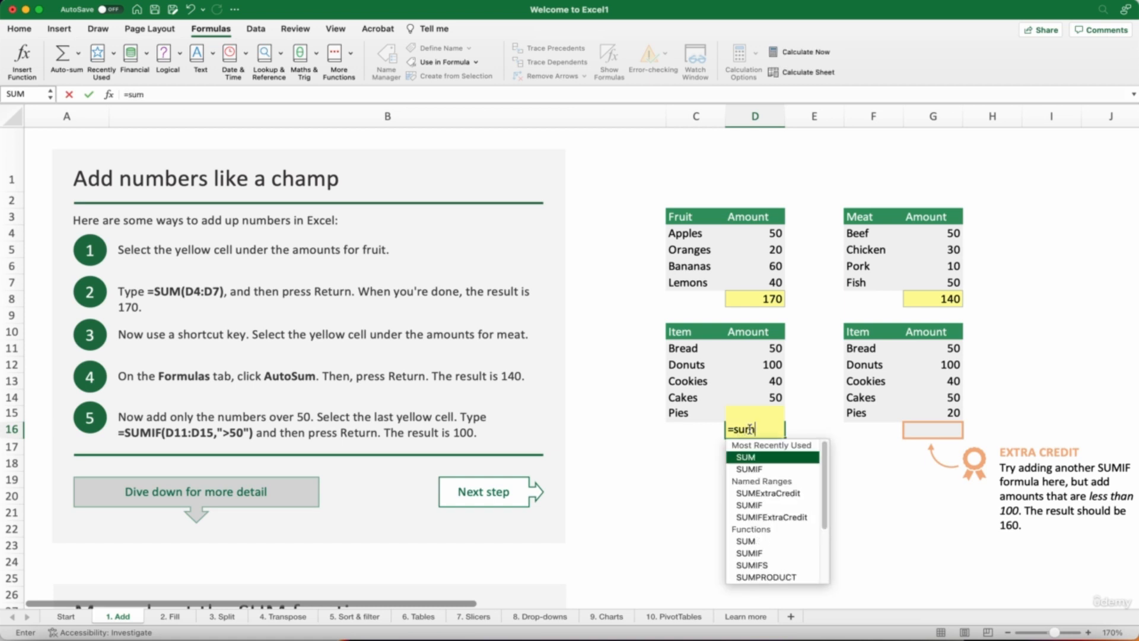
pyautogui.write('if(')
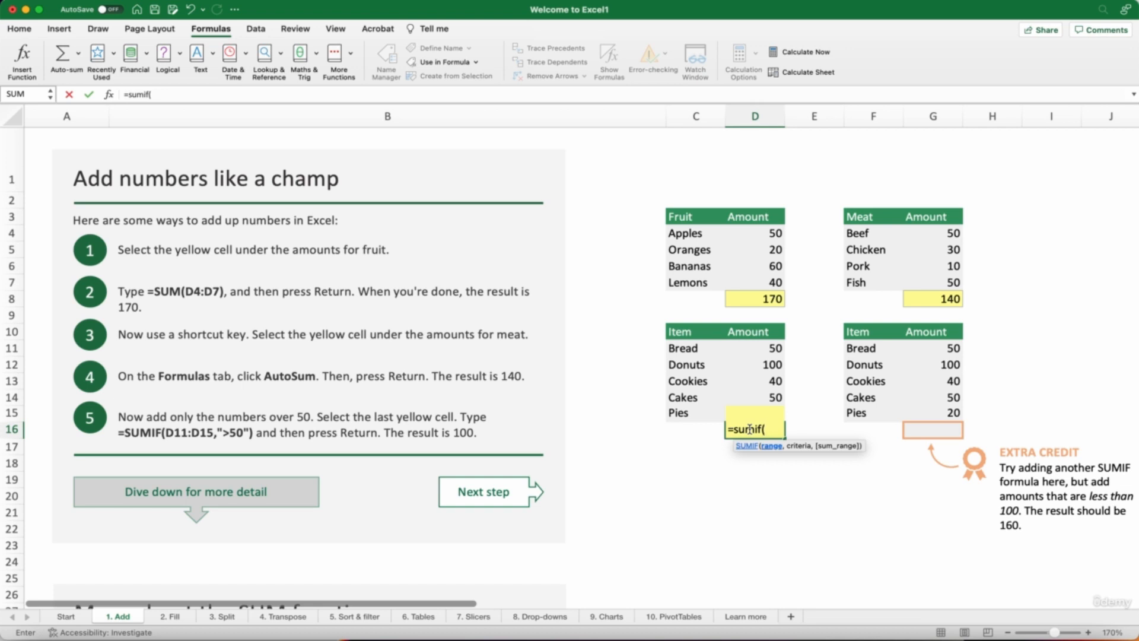
pyautogui.write('d11')
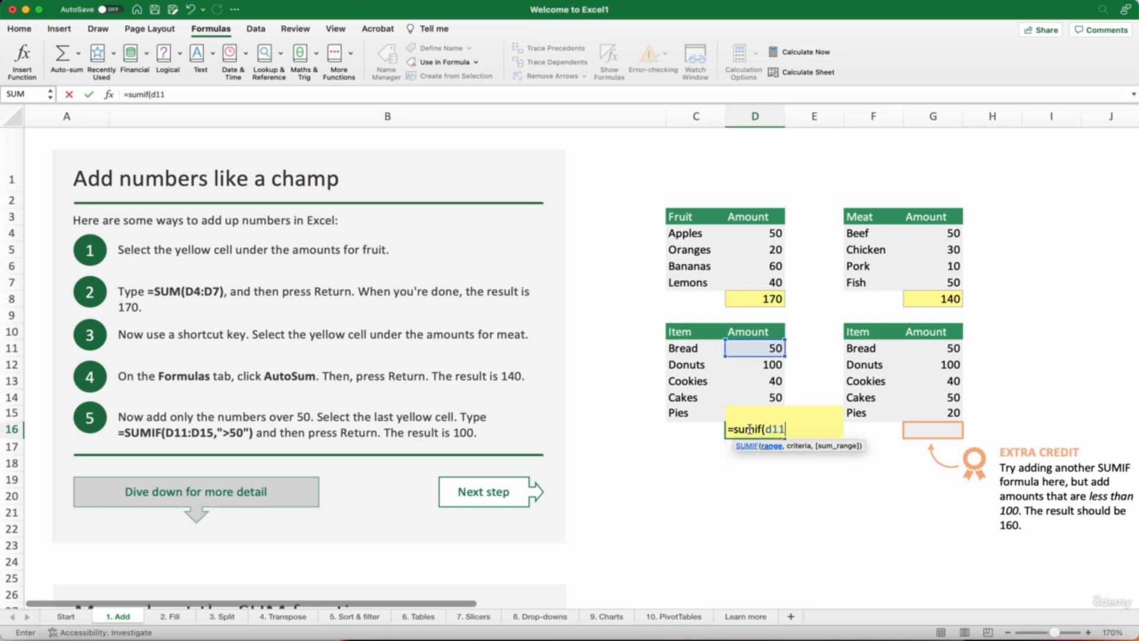
pyautogui.write(':d15')
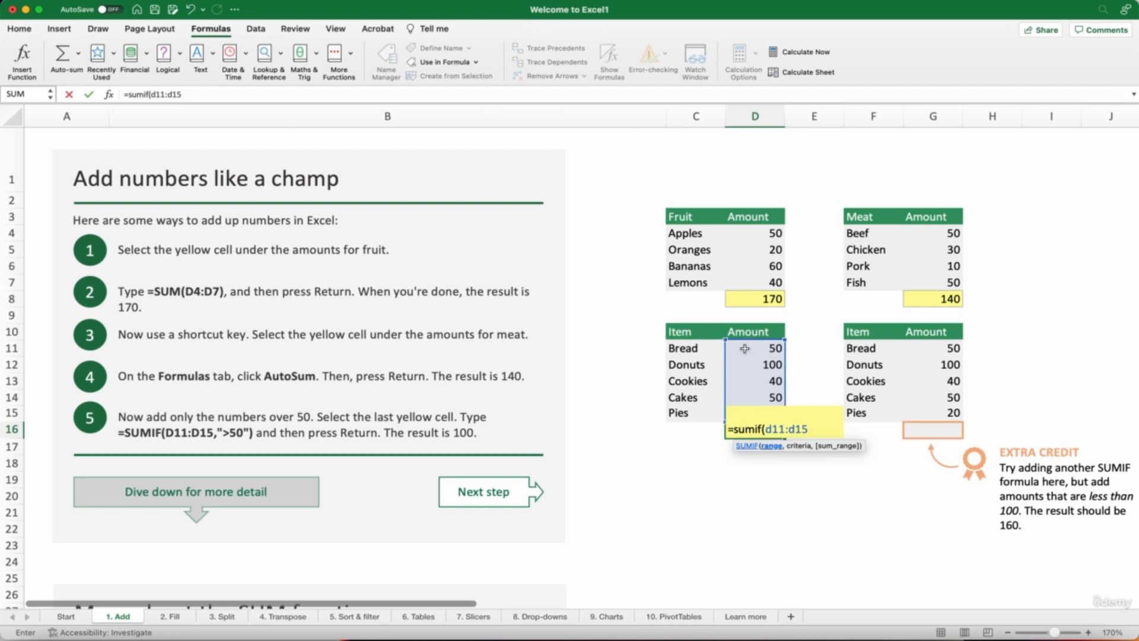
pyautogui.write(',">50"')
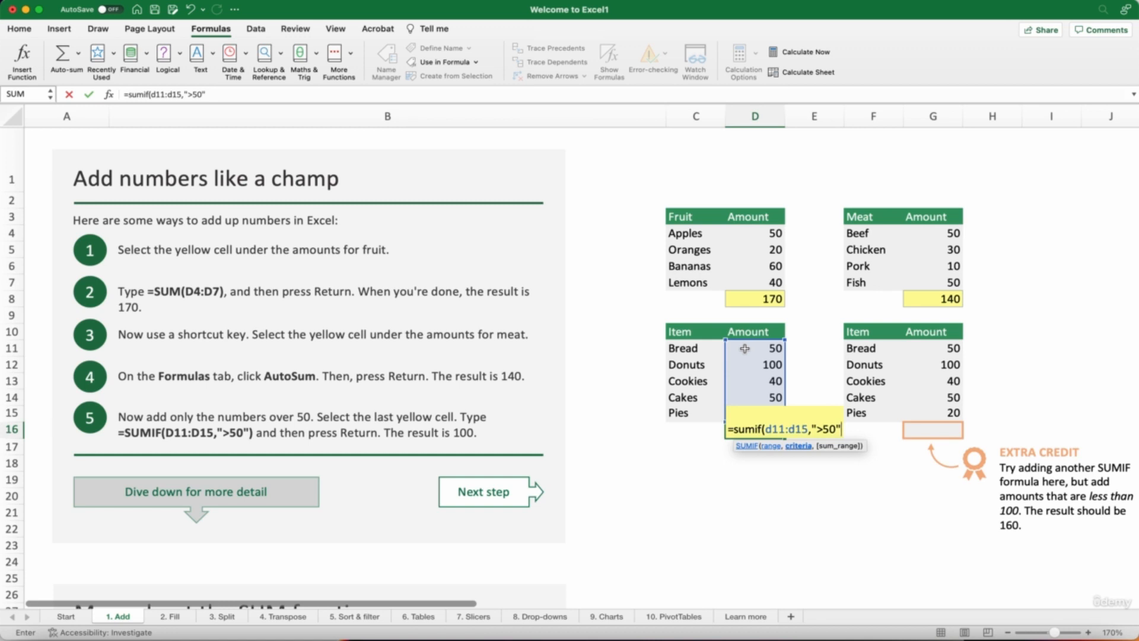
pyautogui.write(')')
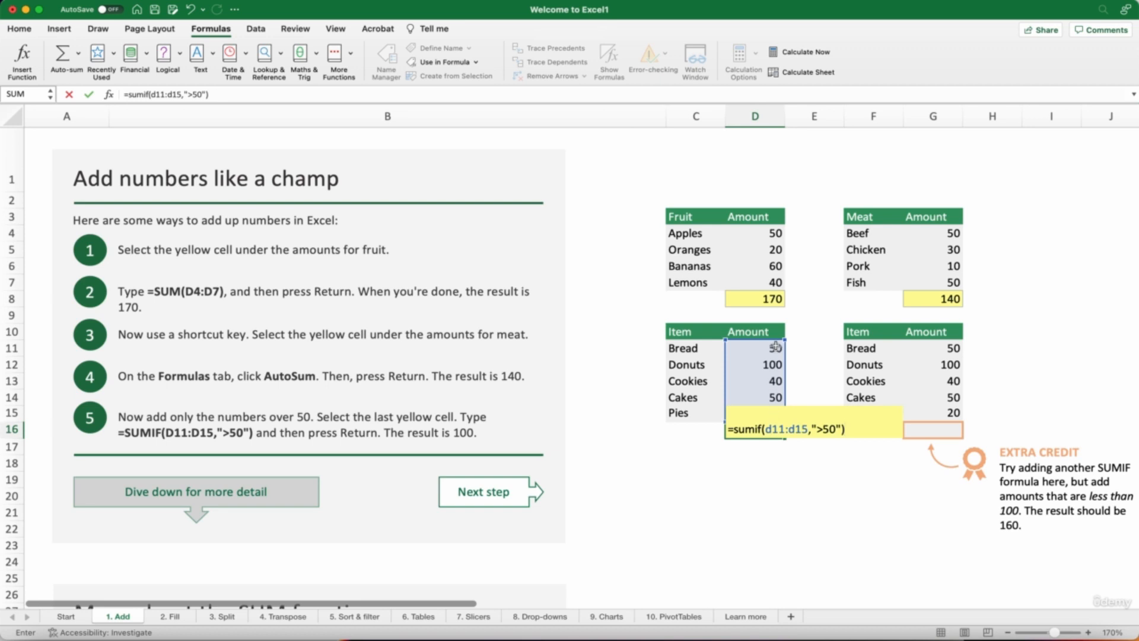
pyautogui.click(819, 427)
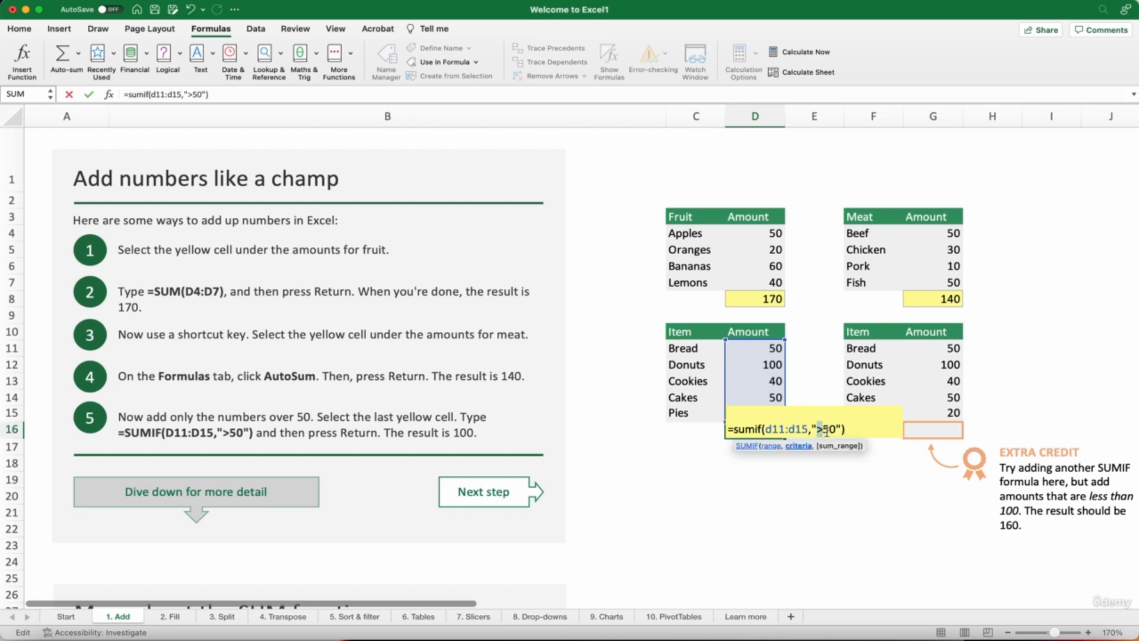
pyautogui.click(842, 428)
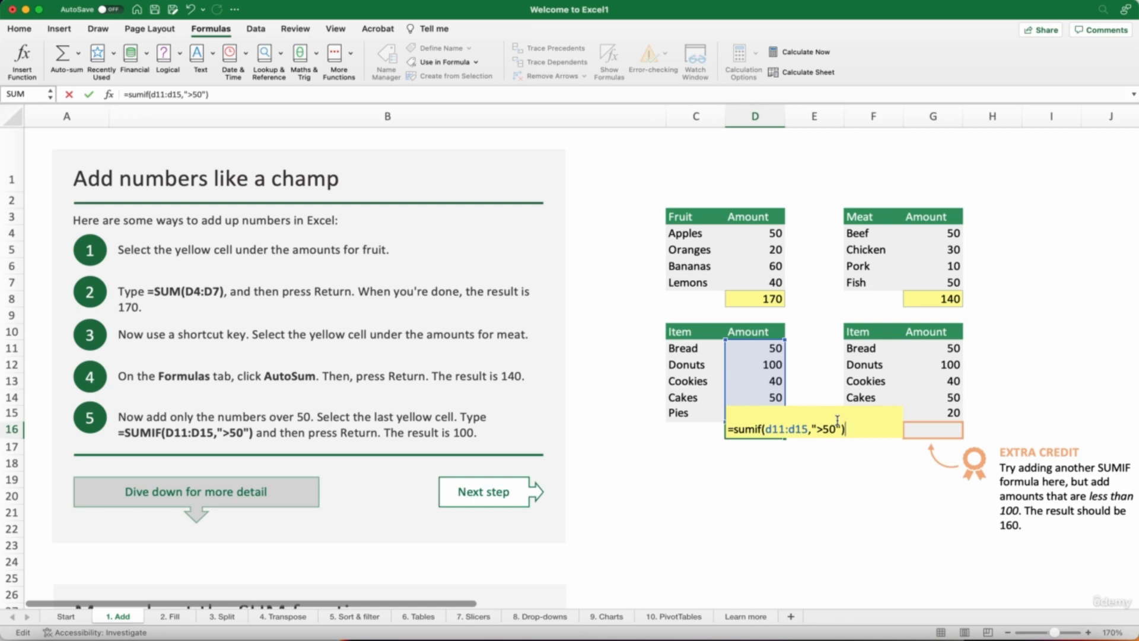
pyautogui.press('Return')
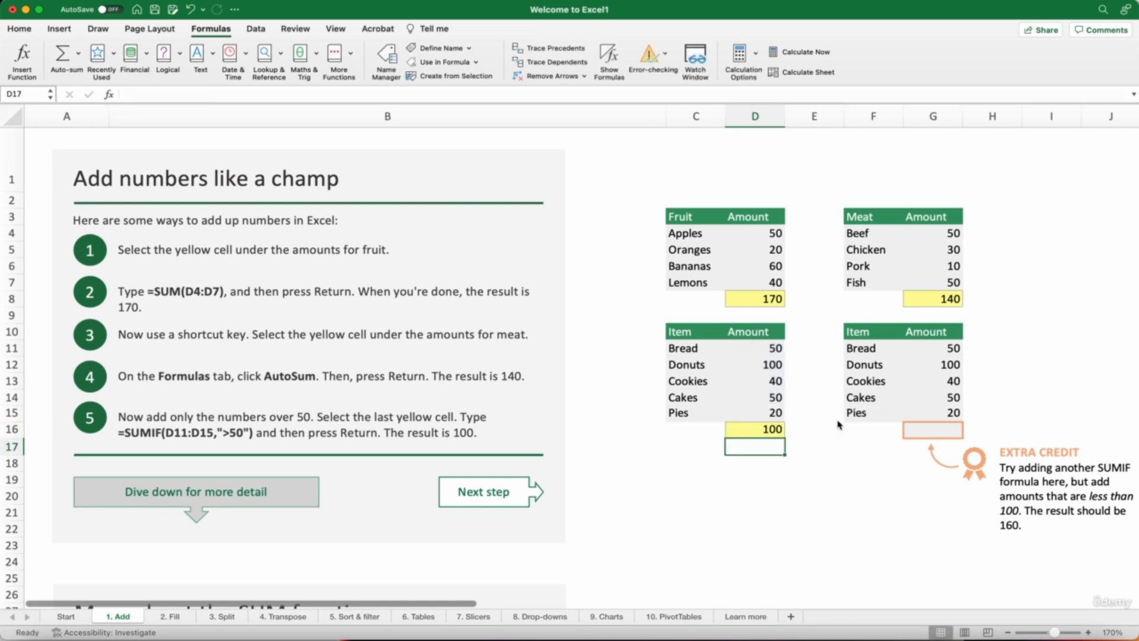
# Step: Examine the SUMIF formula in D16 against the item amounts in D11:D15 to see which ones meet the over-50 condition
pyautogui.click(767, 432)
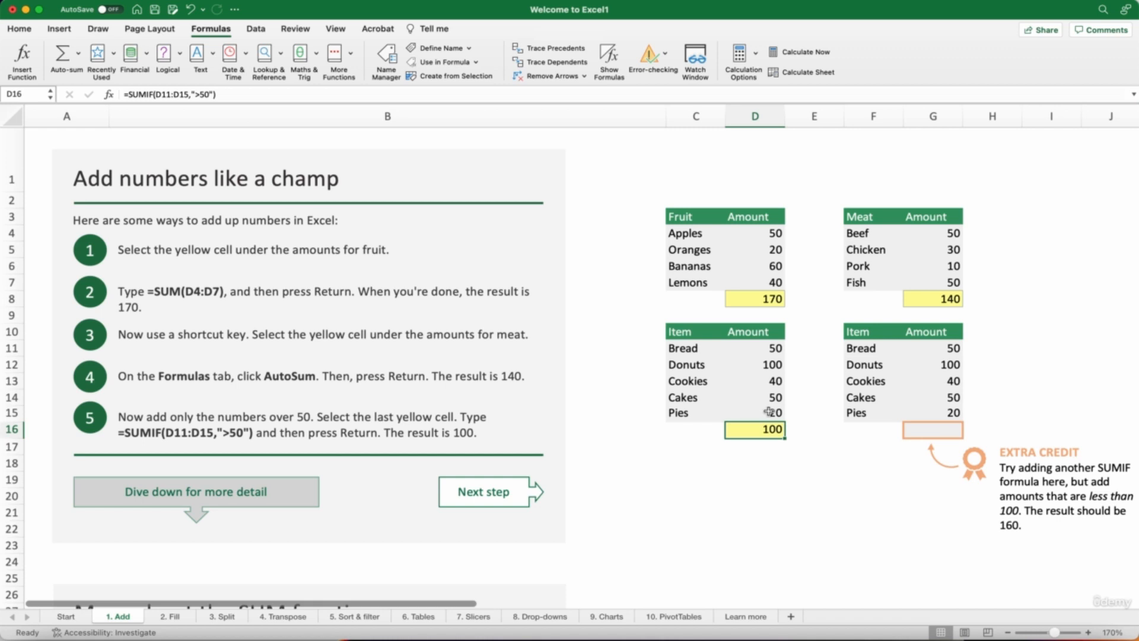
pyautogui.click(762, 366)
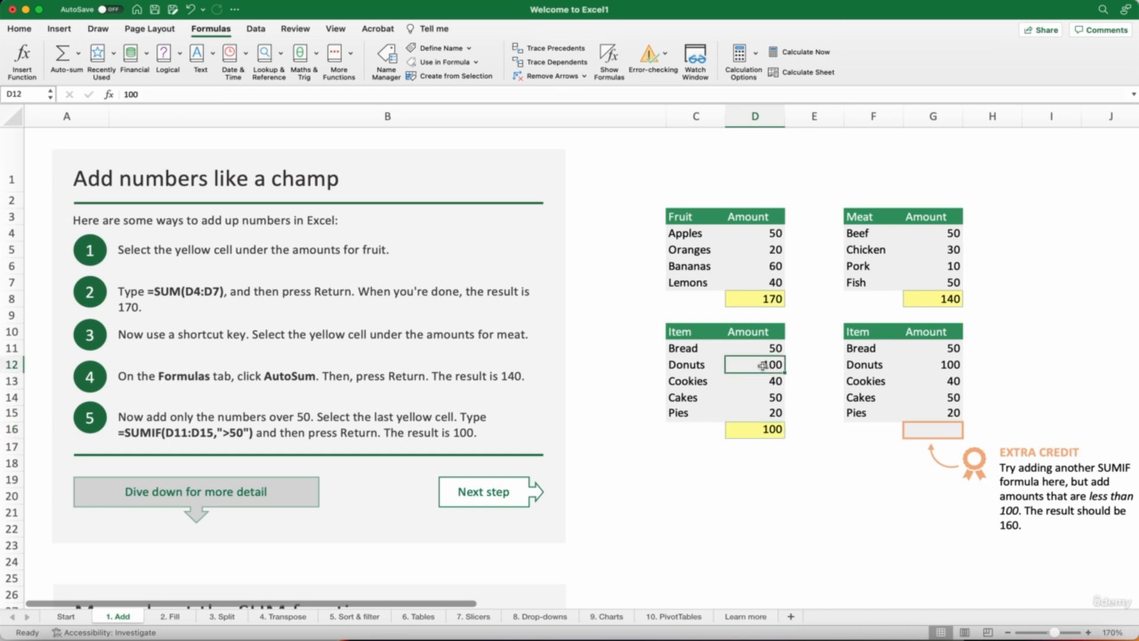
pyautogui.click(762, 383)
pyautogui.click(758, 408)
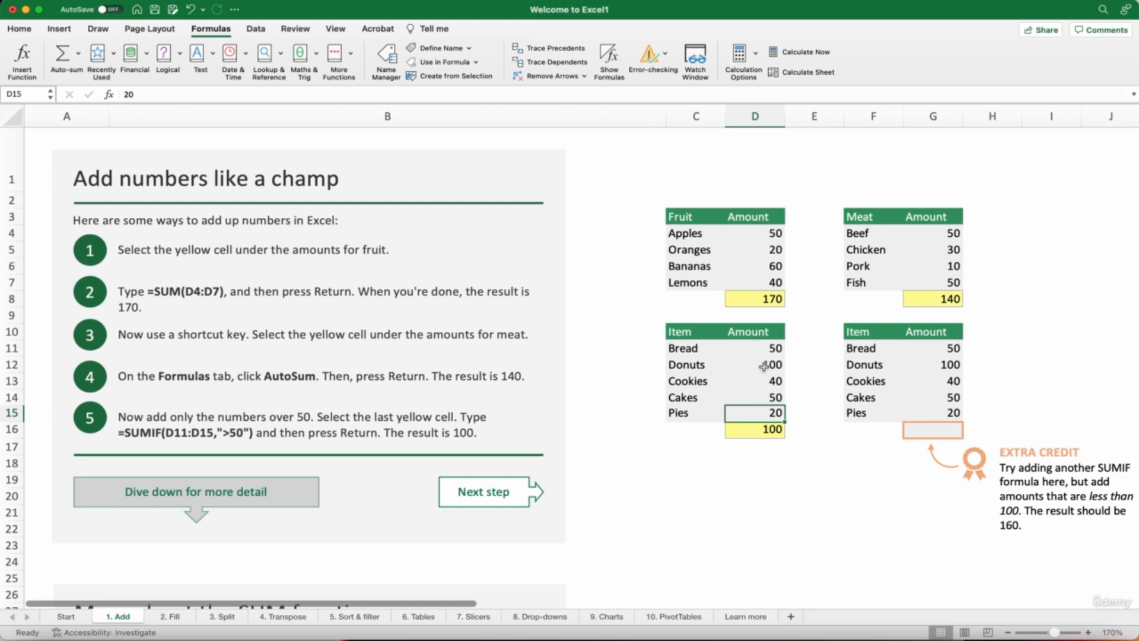
pyautogui.click(762, 402)
pyautogui.keyDown('super'); pyautogui.click(767, 366); pyautogui.keyUp('super')
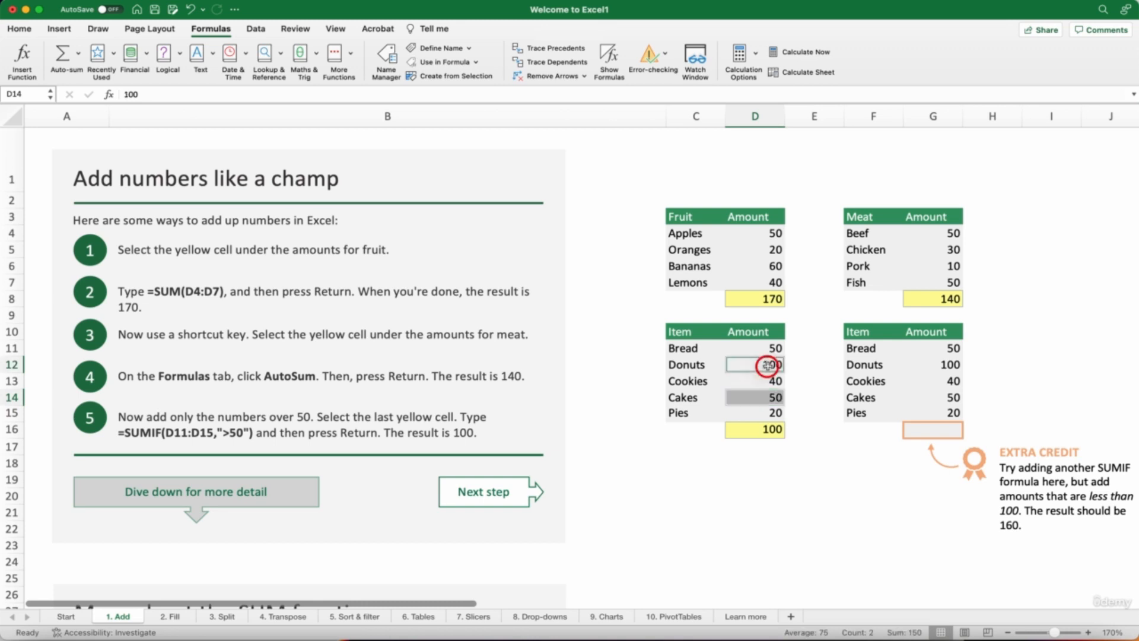
pyautogui.keyDown('super'); pyautogui.click(767, 350); pyautogui.keyUp('super')
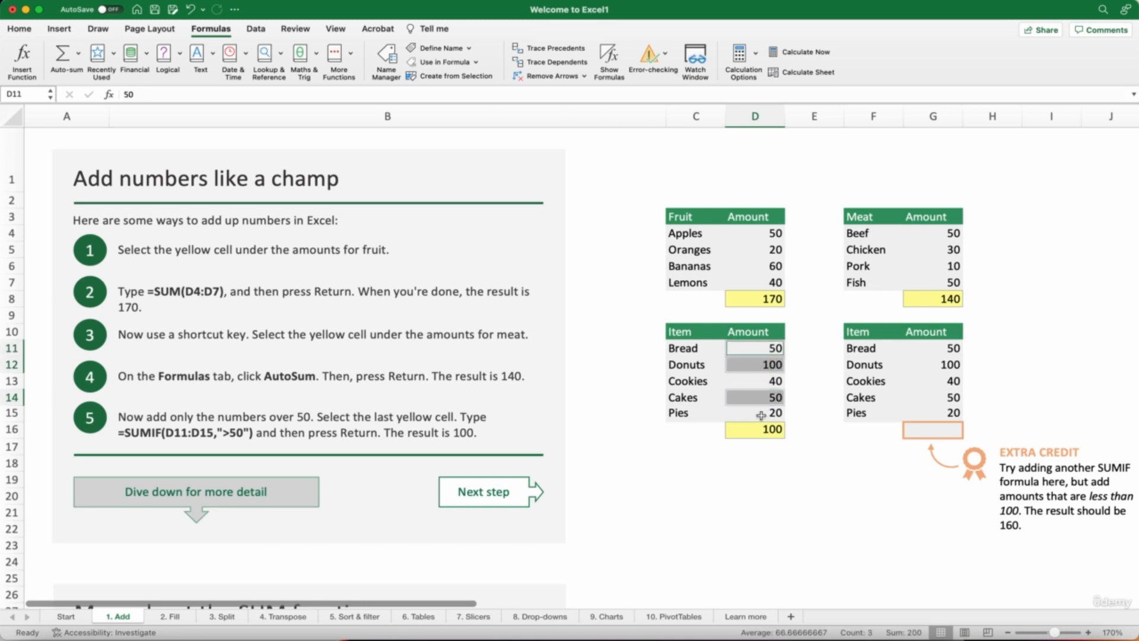
pyautogui.click(775, 346)
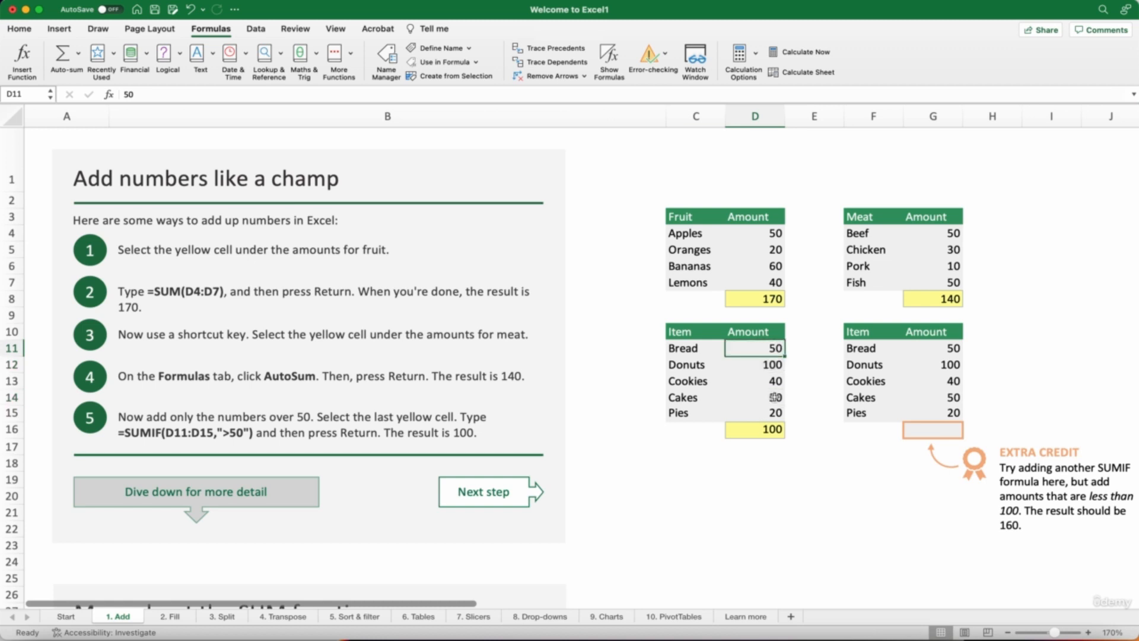
pyautogui.moveTo(777, 348); pyautogui.dragTo(774, 413)
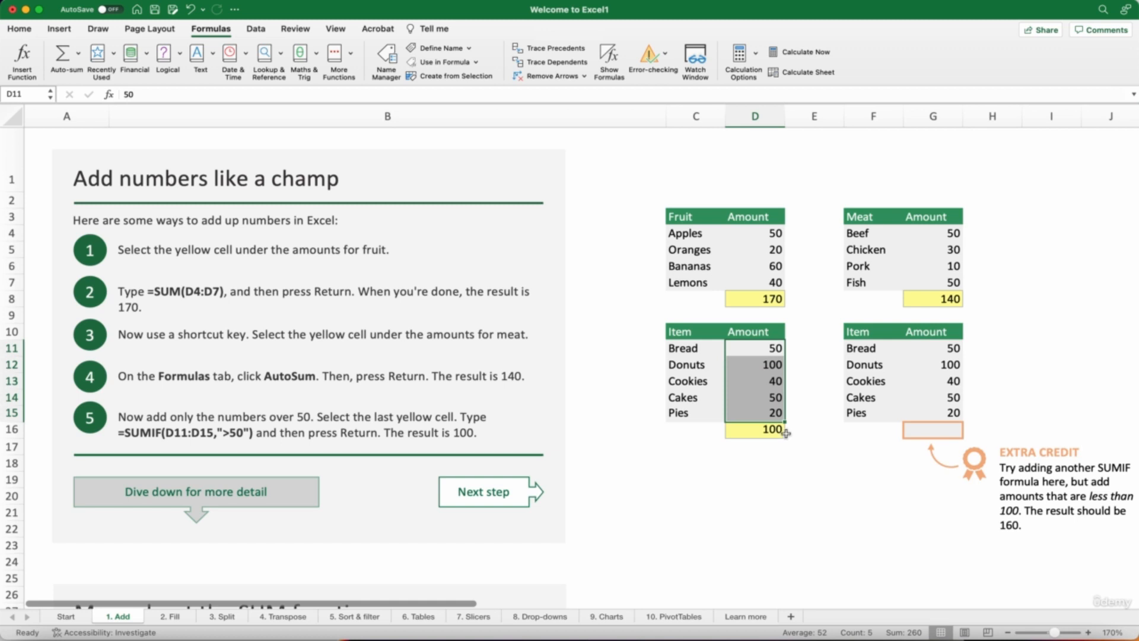
pyautogui.click(771, 366)
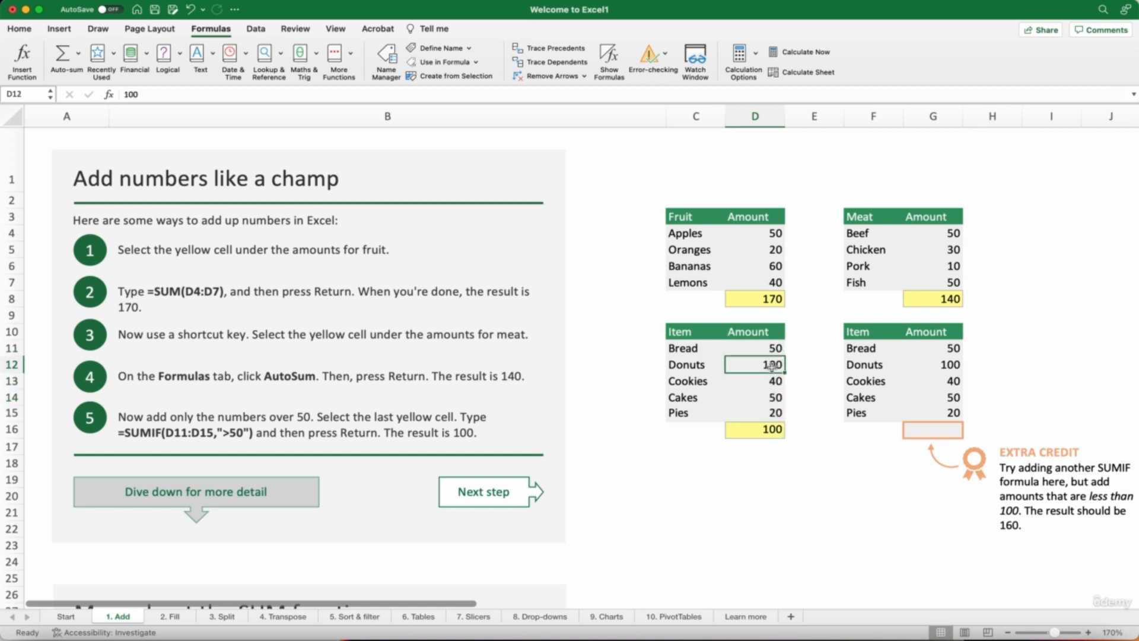
pyautogui.click(772, 431)
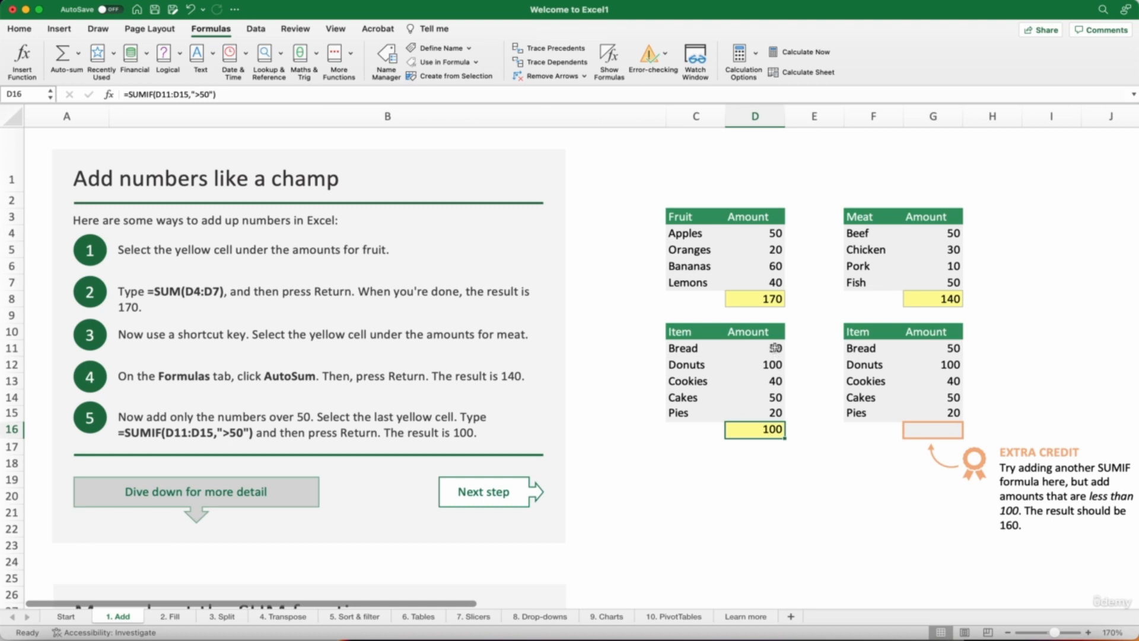
# Step: Review the item amounts in D11:D15 and clear the SUMIF formula from cell D16
pyautogui.moveTo(775, 348); pyautogui.dragTo(772, 415)
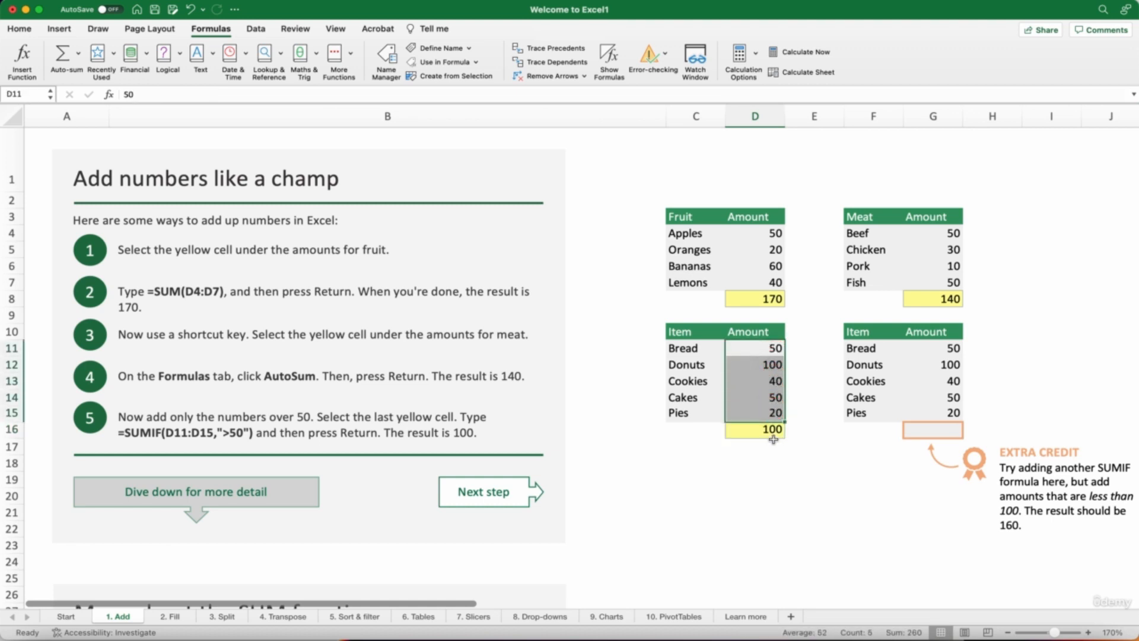
pyautogui.click(772, 437)
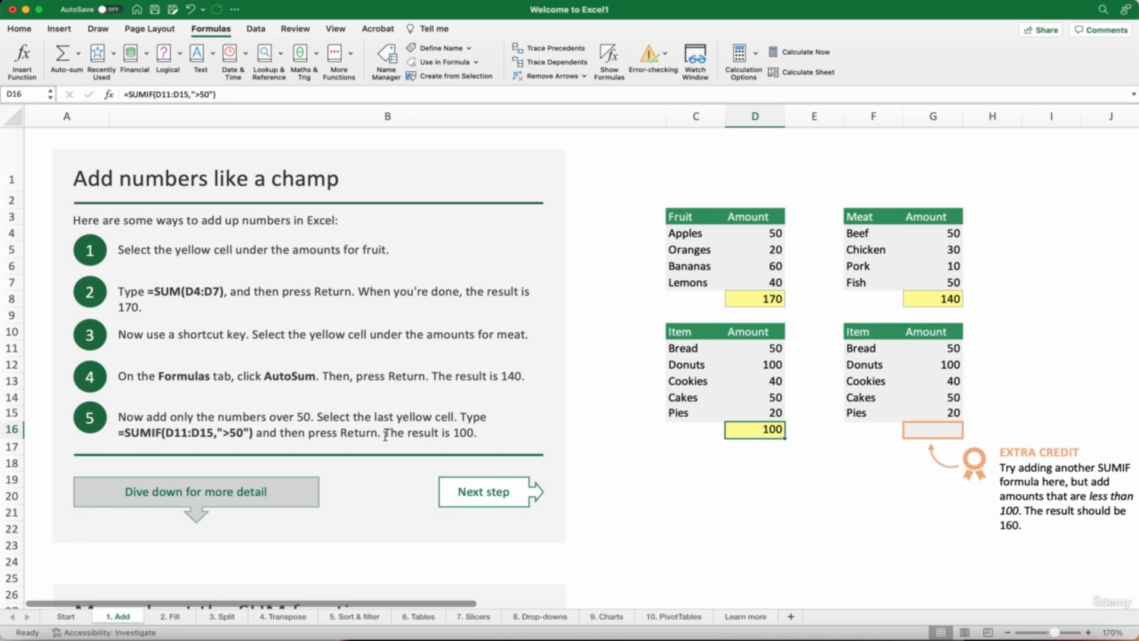
pyautogui.moveTo(385, 434); pyautogui.dragTo(506, 433)
pyautogui.click(771, 431)
pyautogui.press('Delete')
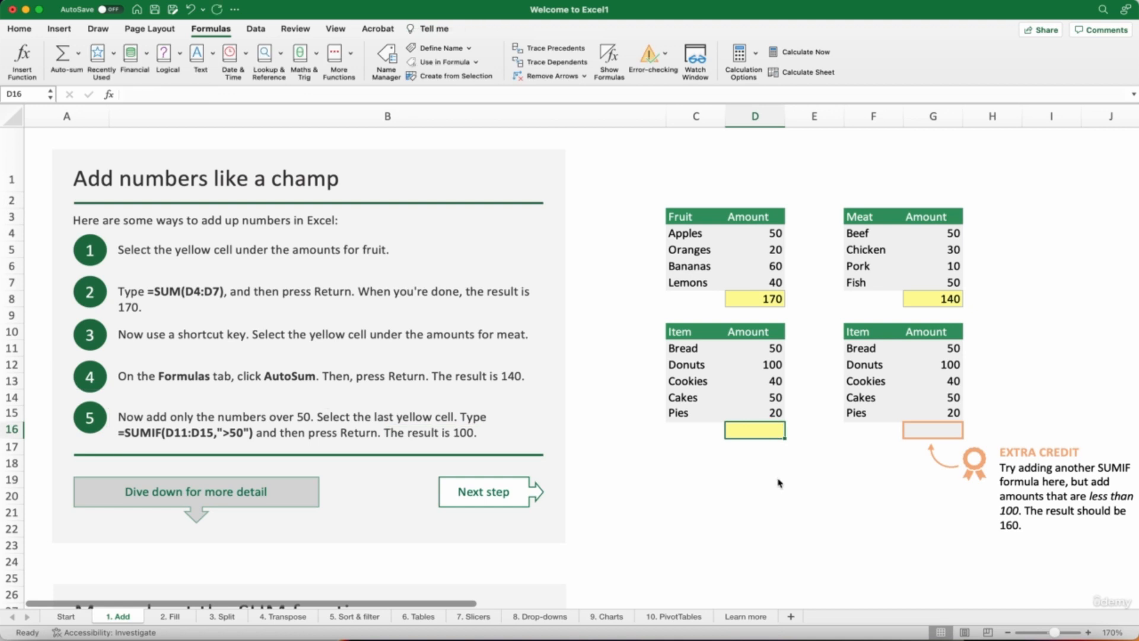
# Step: Re-enter =SUMIF(D11:D15,">50") in cell D16, picking the range D11:D15 directly from the item amounts, and check the resulting formula
pyautogui.write('=sumi')
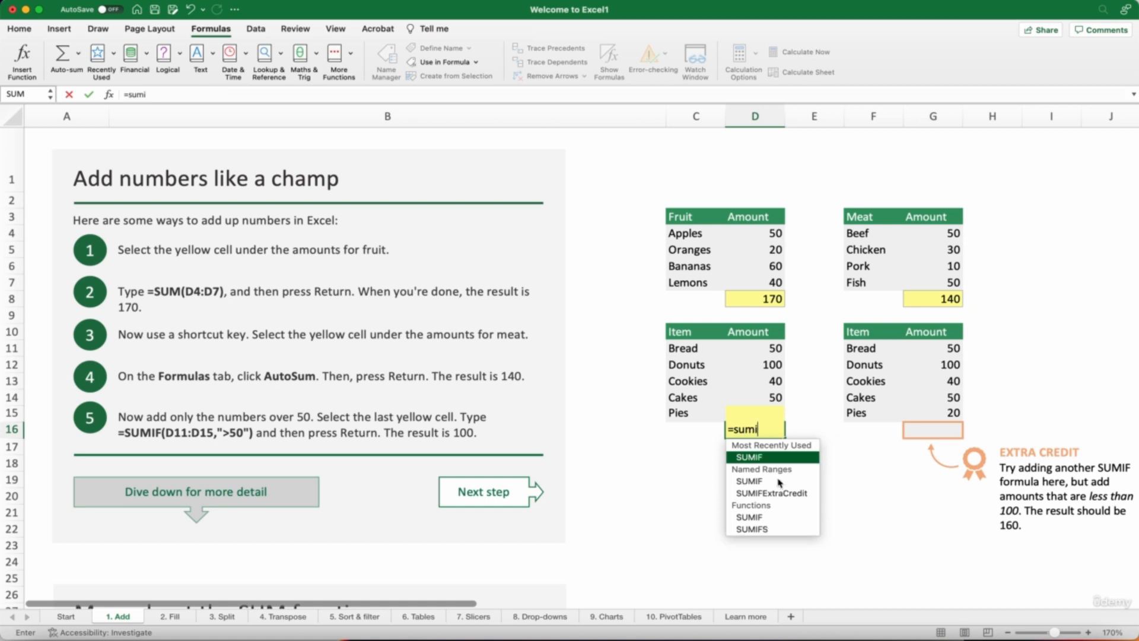
pyautogui.write('f(')
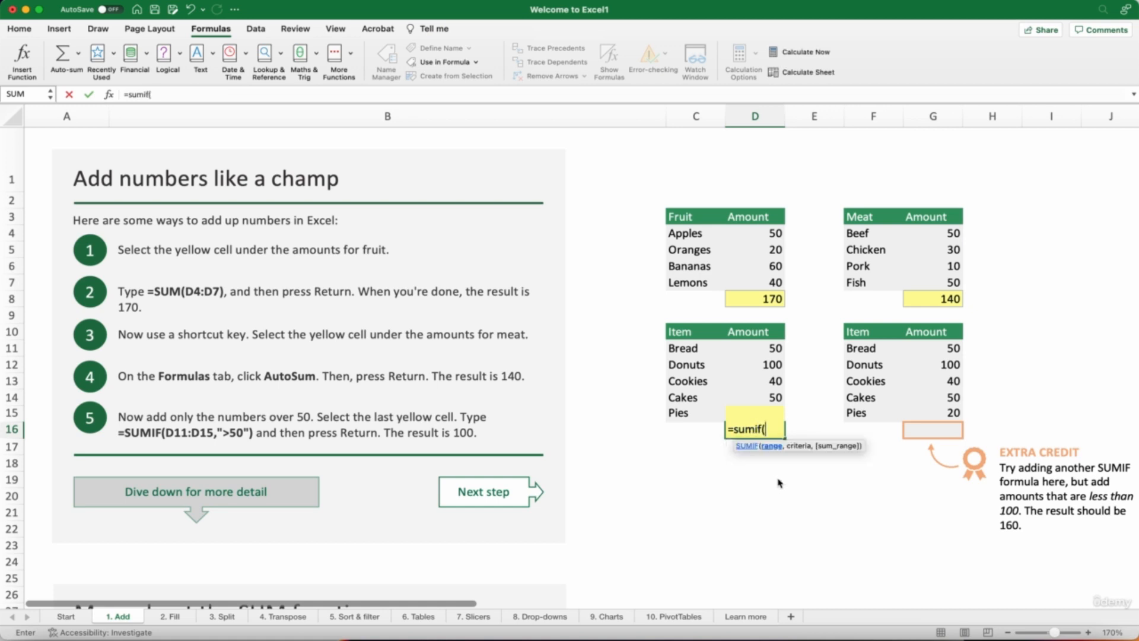
pyautogui.click(165, 436)
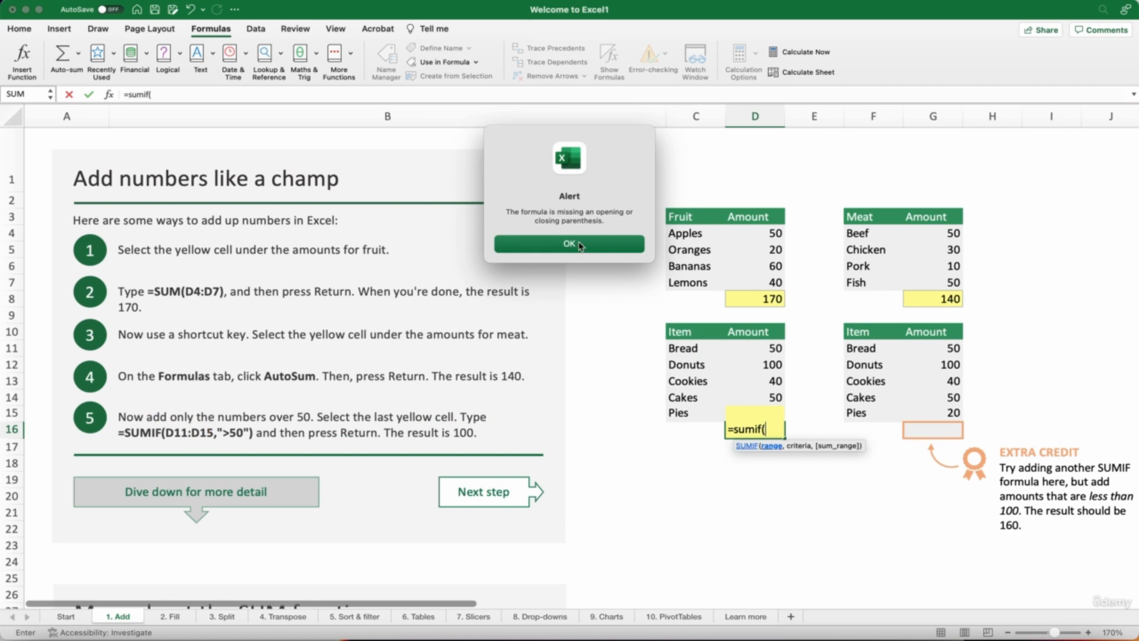
pyautogui.click(570, 243)
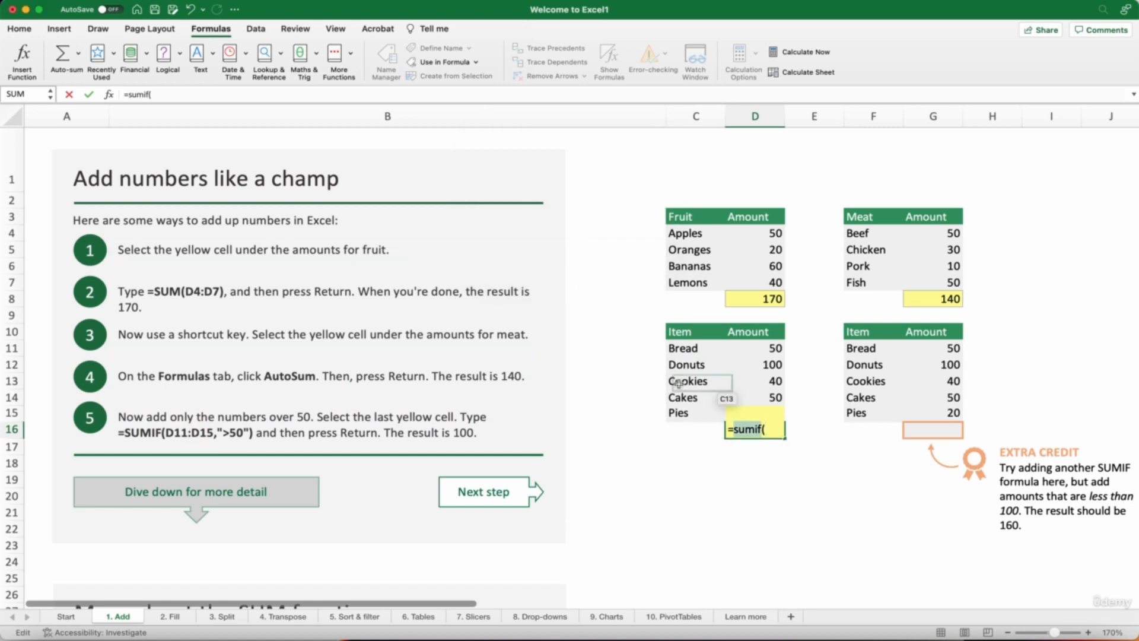
pyautogui.doubleClick(758, 430)
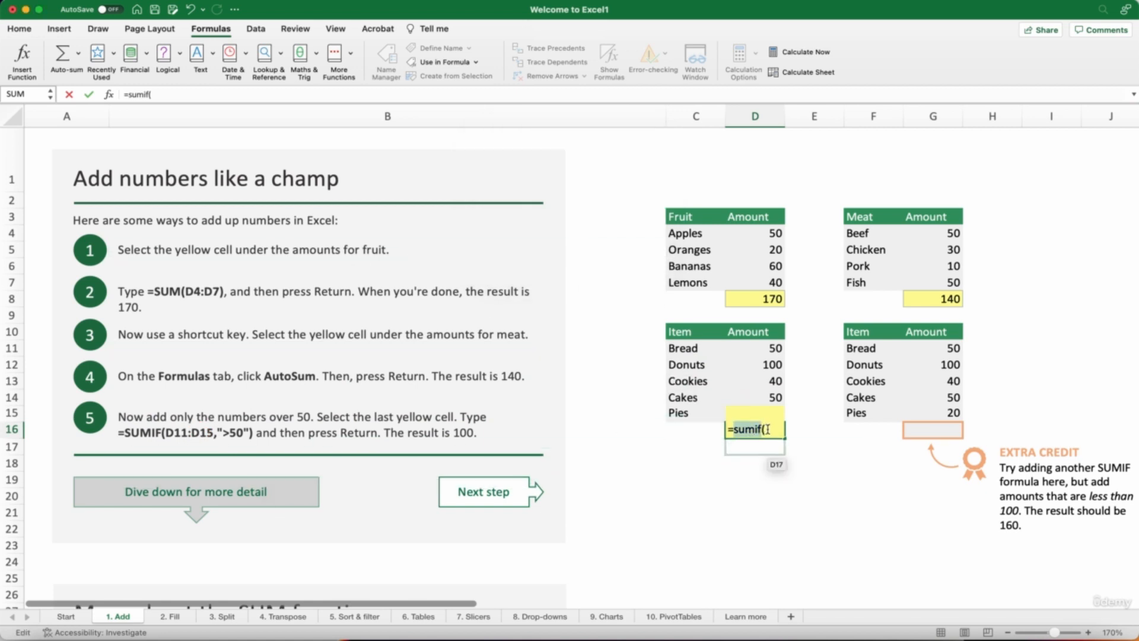
pyautogui.click(765, 430)
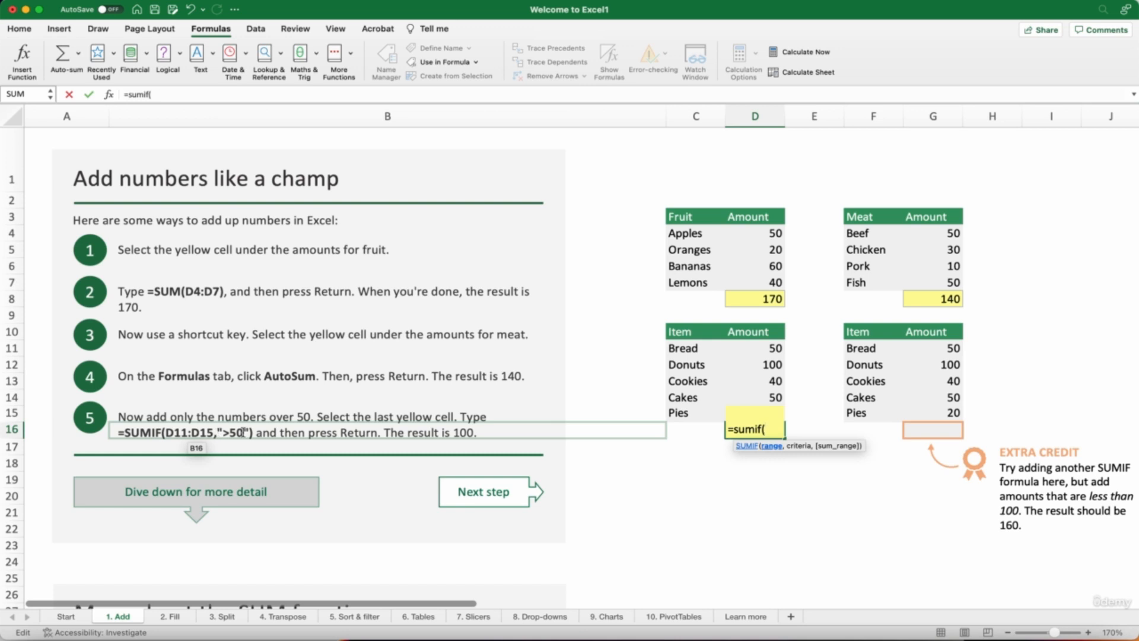
pyautogui.click(764, 350)
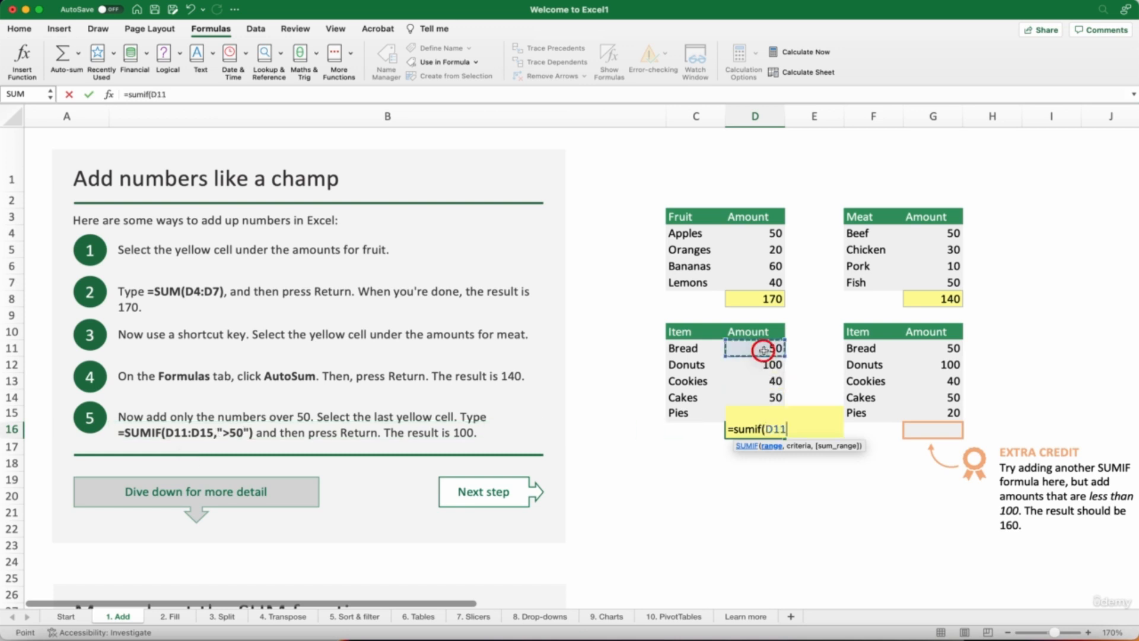
pyautogui.moveTo(763, 350); pyautogui.dragTo(762, 389)
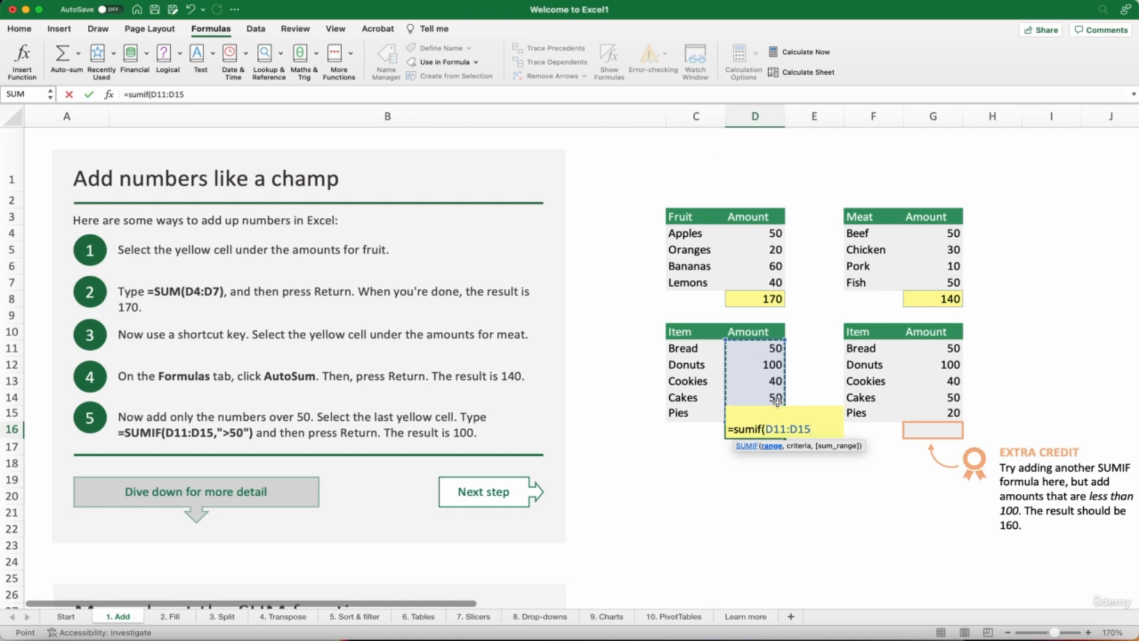
pyautogui.write(',')
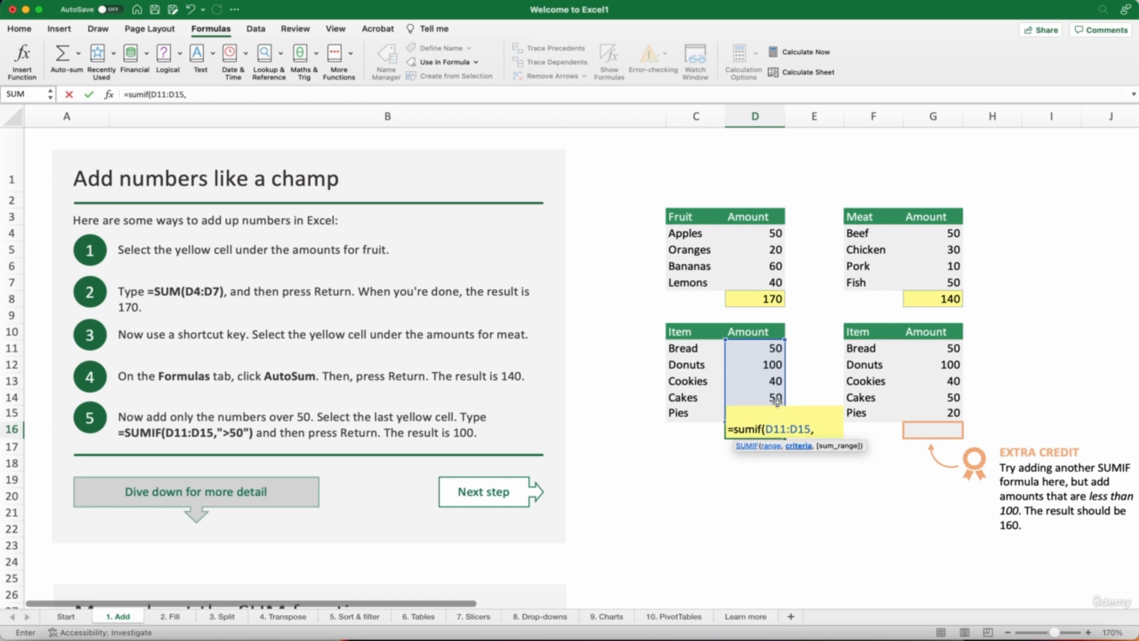
pyautogui.write('">50"')
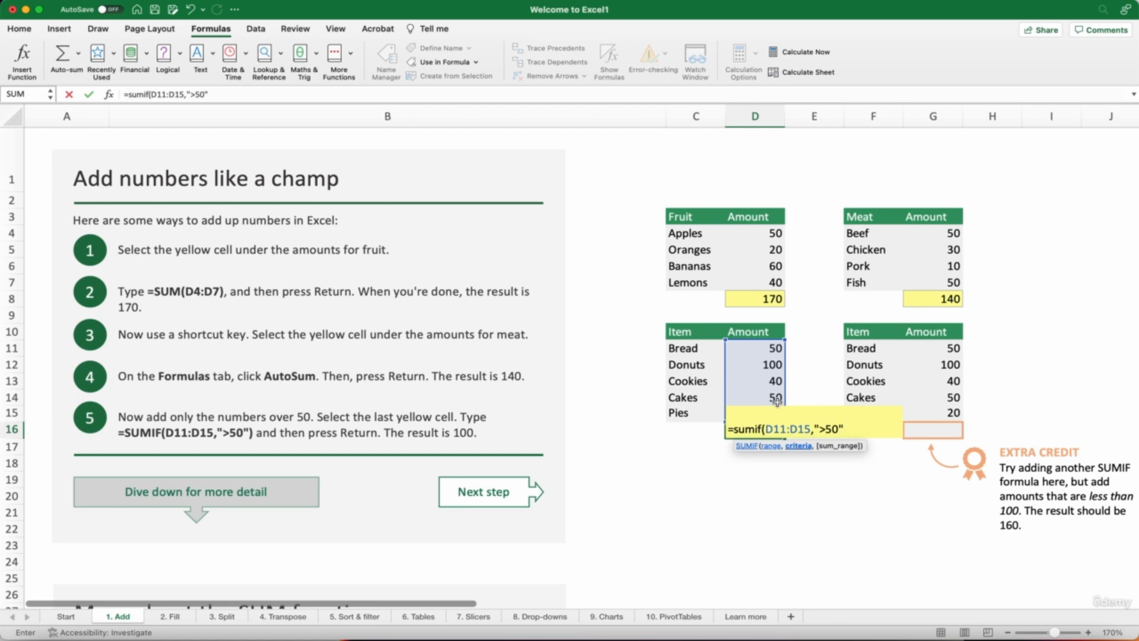
pyautogui.write(')')
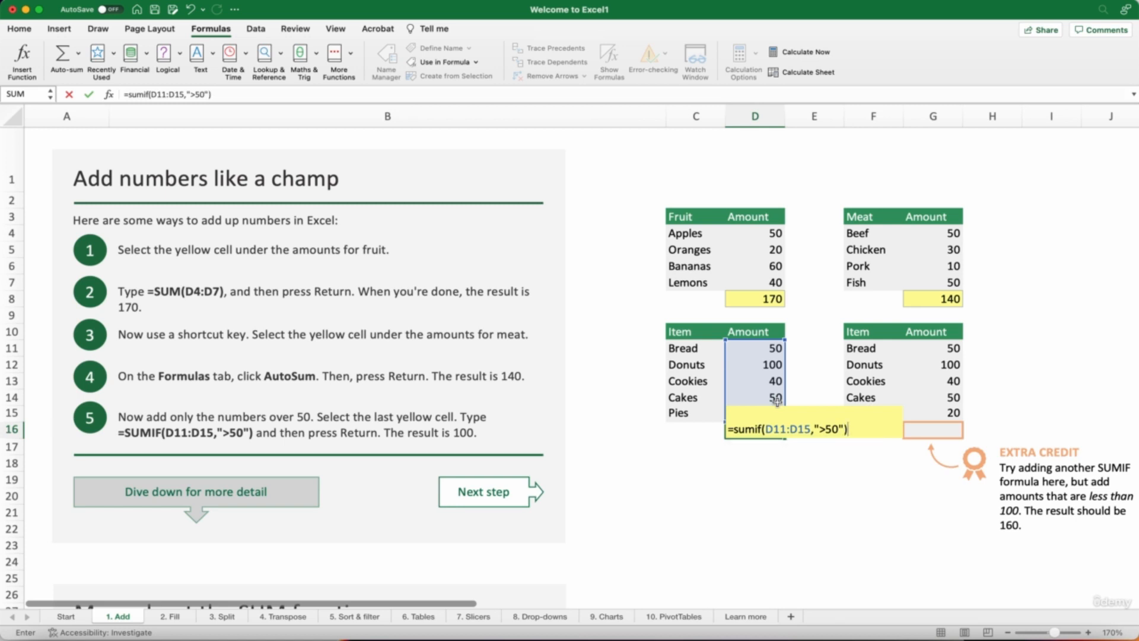
pyautogui.press('Return')
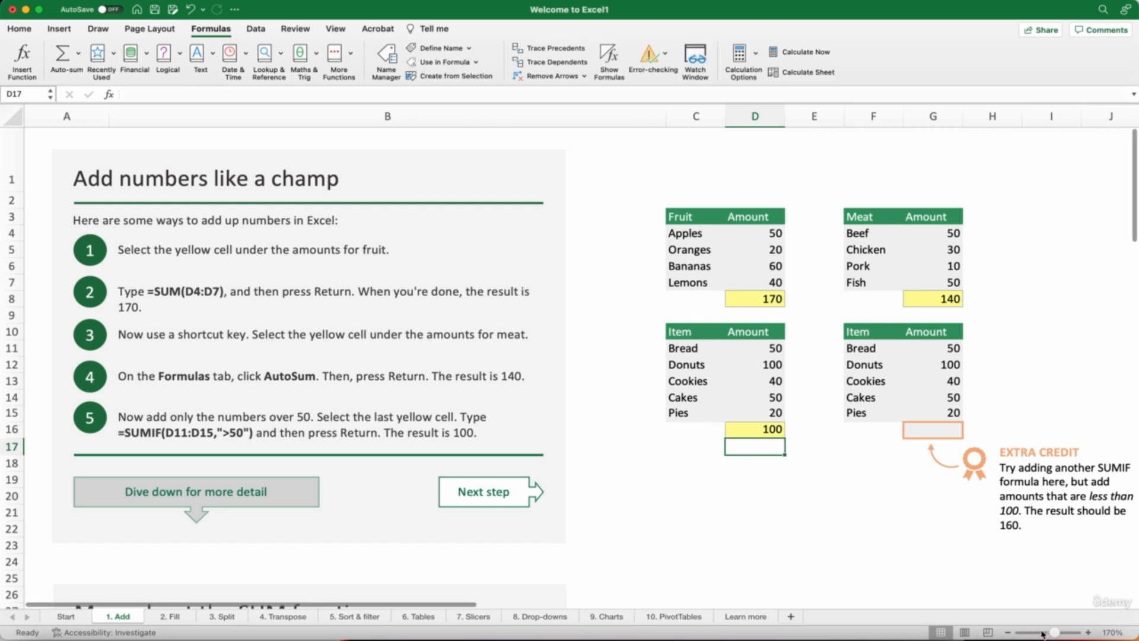
pyautogui.click(446, 603)
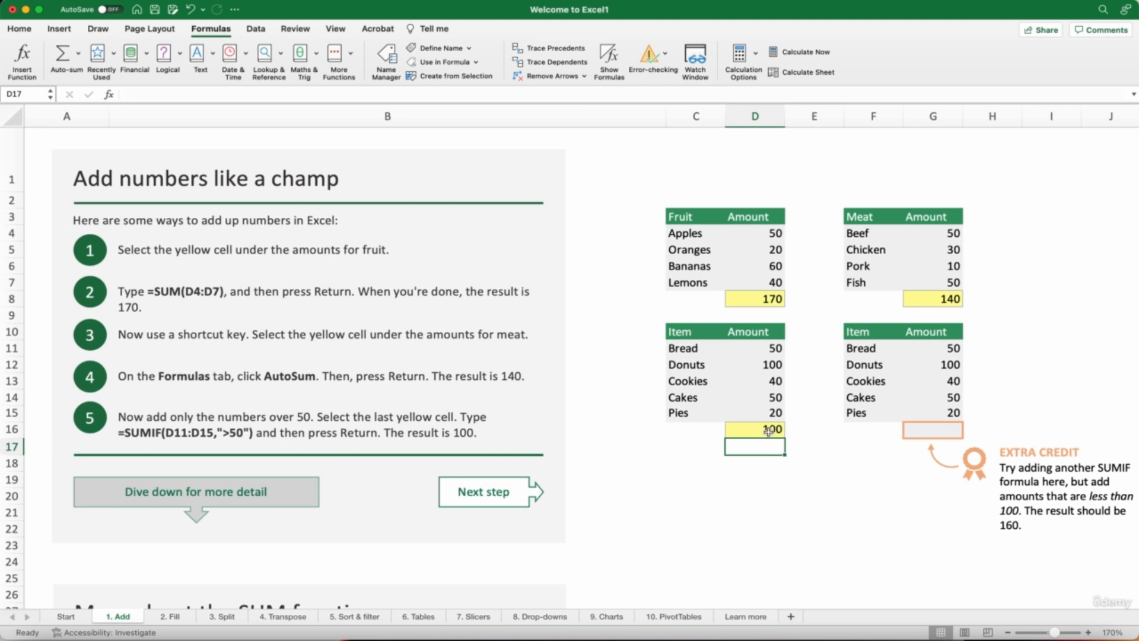
pyautogui.click(764, 431)
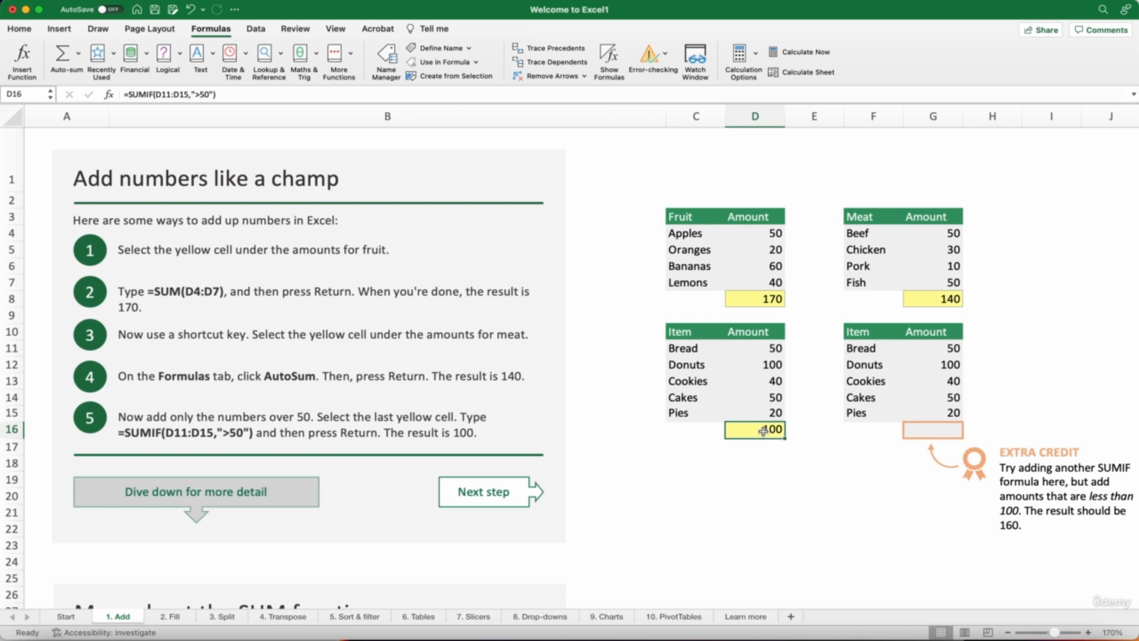
# Step: Try to enter =SUMIF(G11:G15,"<100) in the extra-credit cell G16, picking the range from the sheet and declining the suggested correction
pyautogui.doubleClick(932, 433)
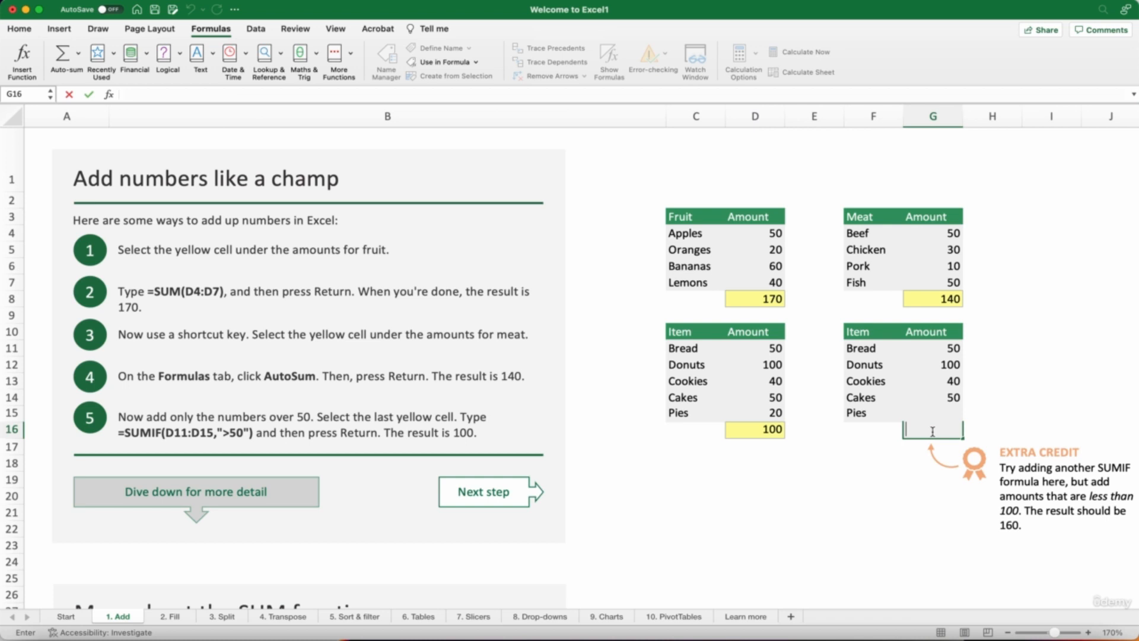
pyautogui.write('=sumif')
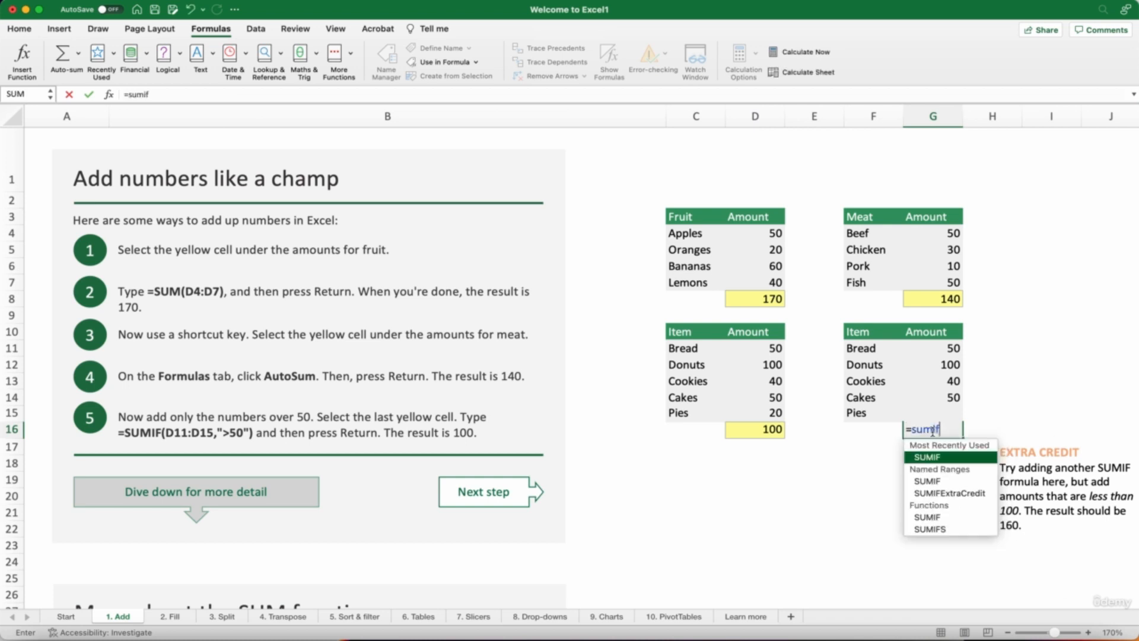
pyautogui.write('(')
pyautogui.moveTo(937, 347); pyautogui.dragTo(930, 408)
pyautogui.write(',')
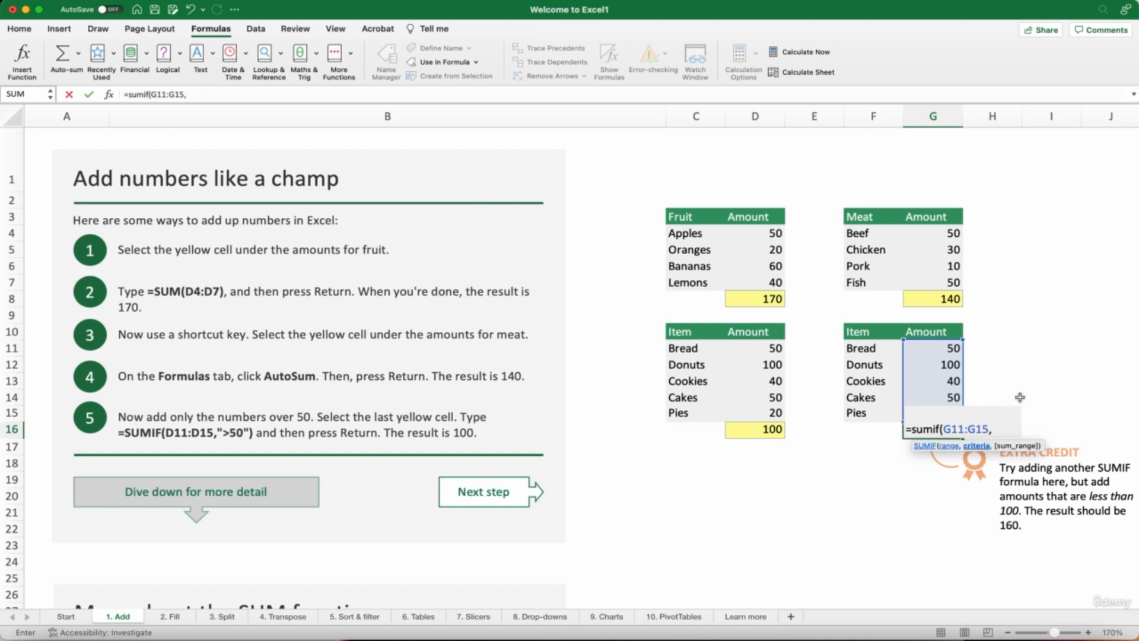
pyautogui.write('"')
pyautogui.write('<100)')
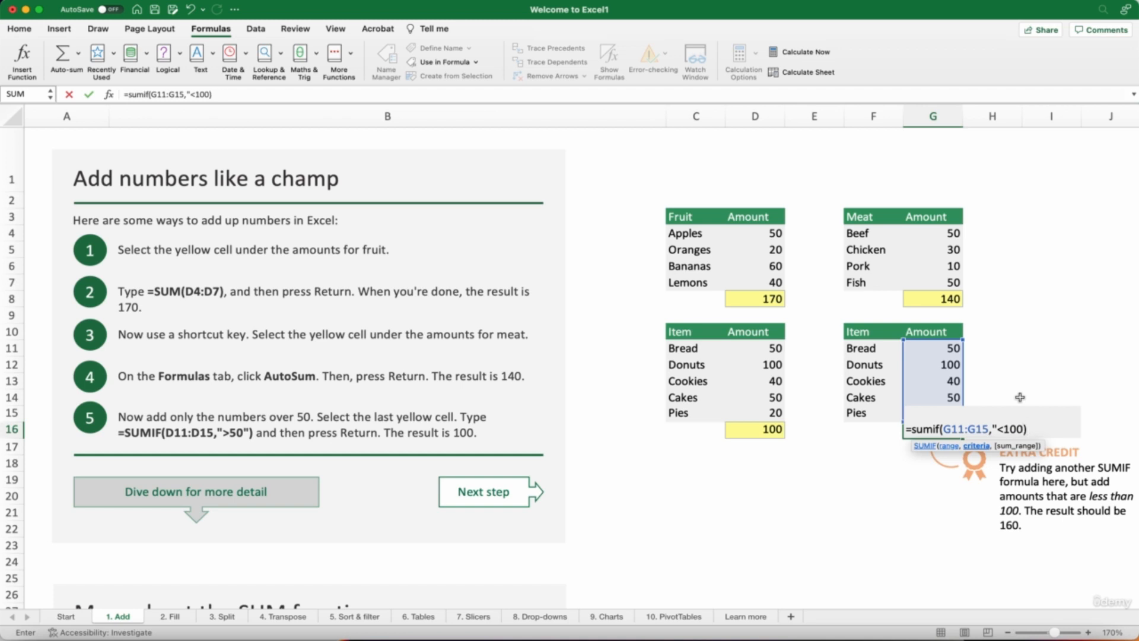
pyautogui.press('Return')
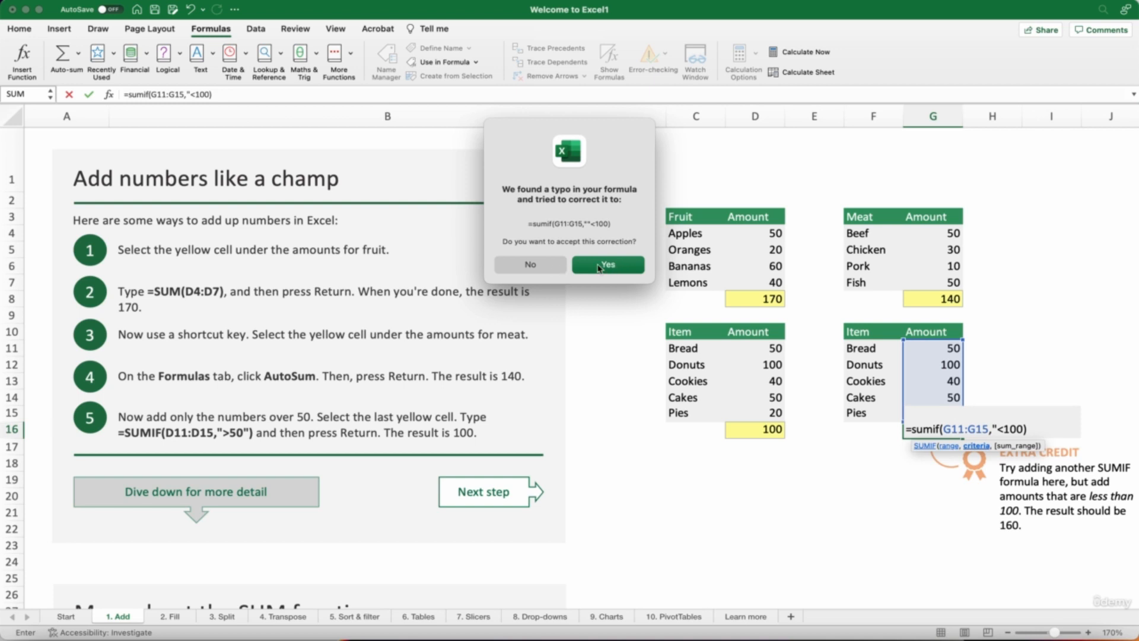
pyautogui.click(537, 267)
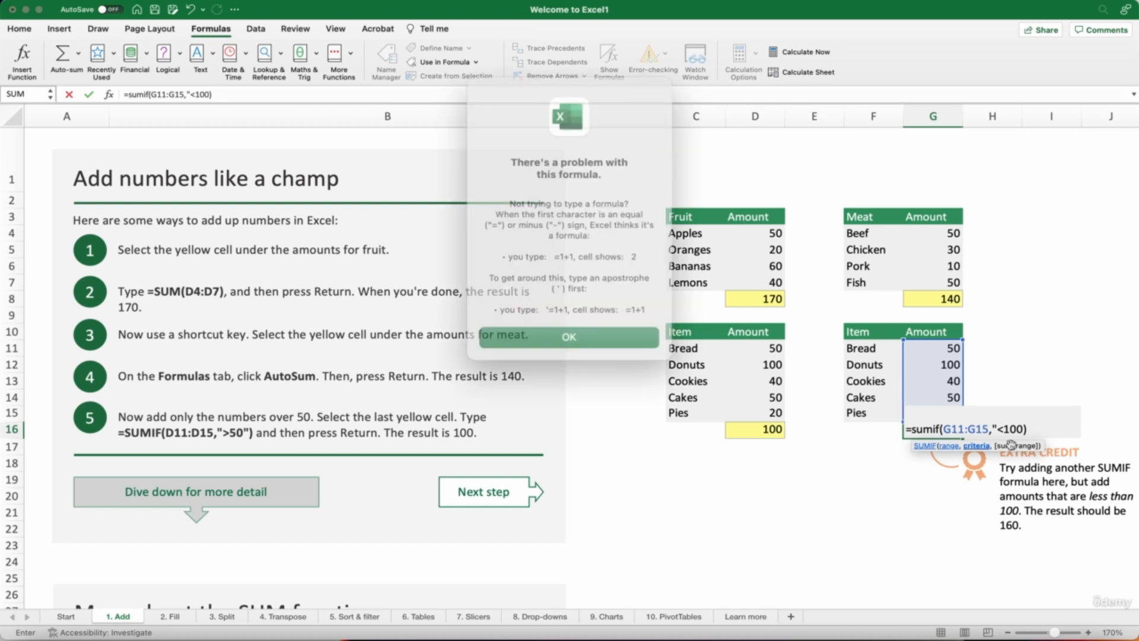
pyautogui.click(593, 318)
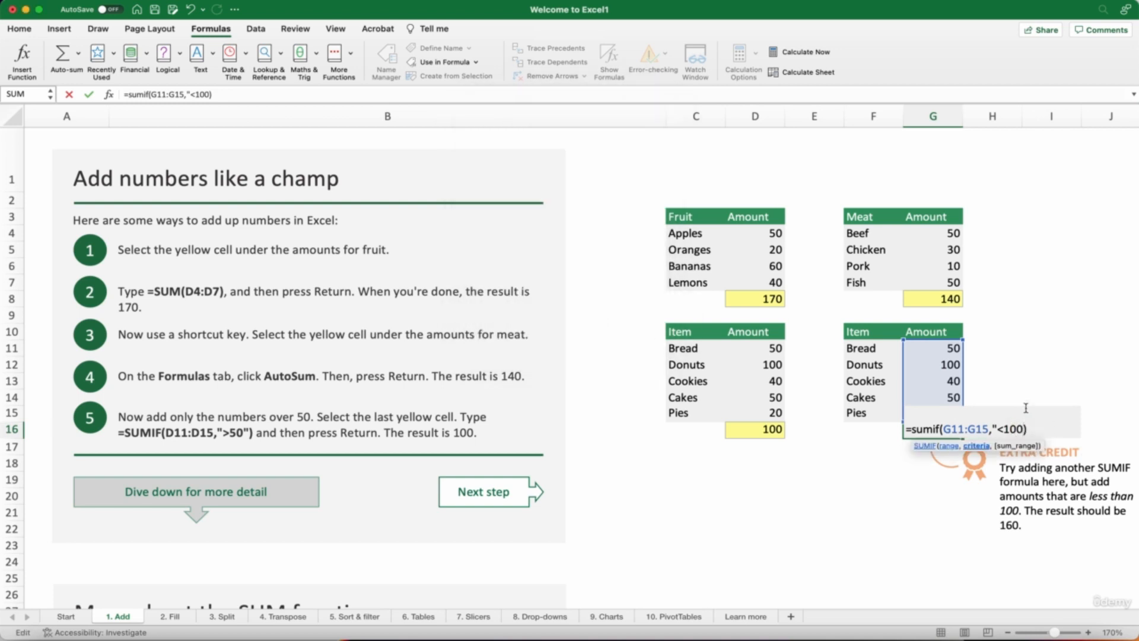
# Step: Add the missing closing quotation mark after 100 so G16 holds =SUMIF(G11:G15,"<100"), and check the committed formula
pyautogui.write('"')
pyautogui.click(995, 428)
pyautogui.click(1025, 427)
pyautogui.click(1035, 429)
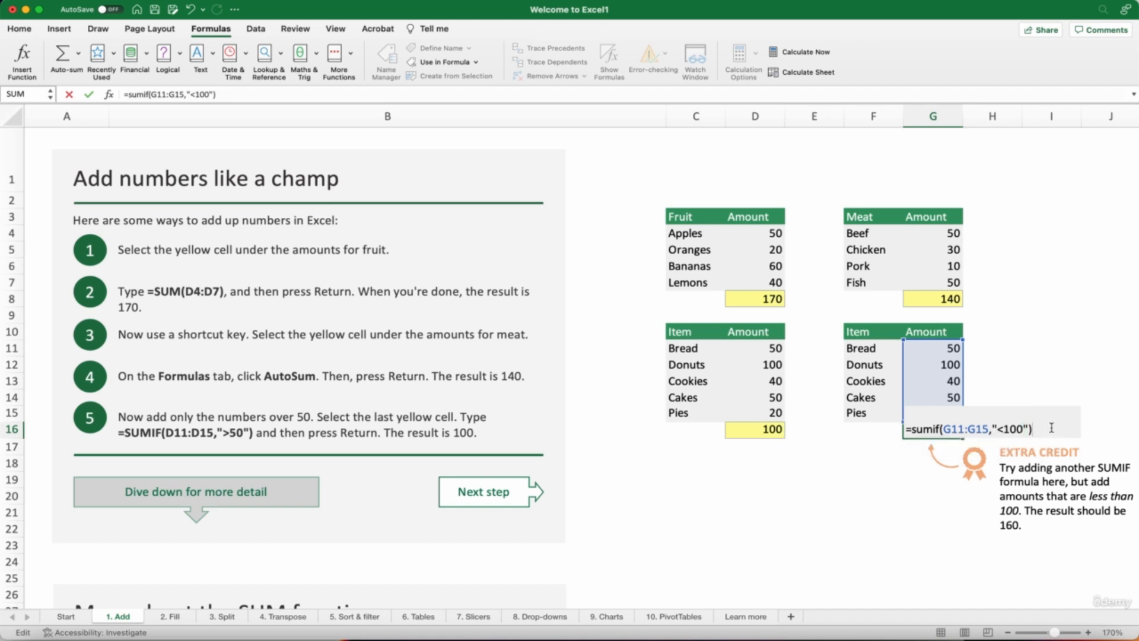
pyautogui.press('Return')
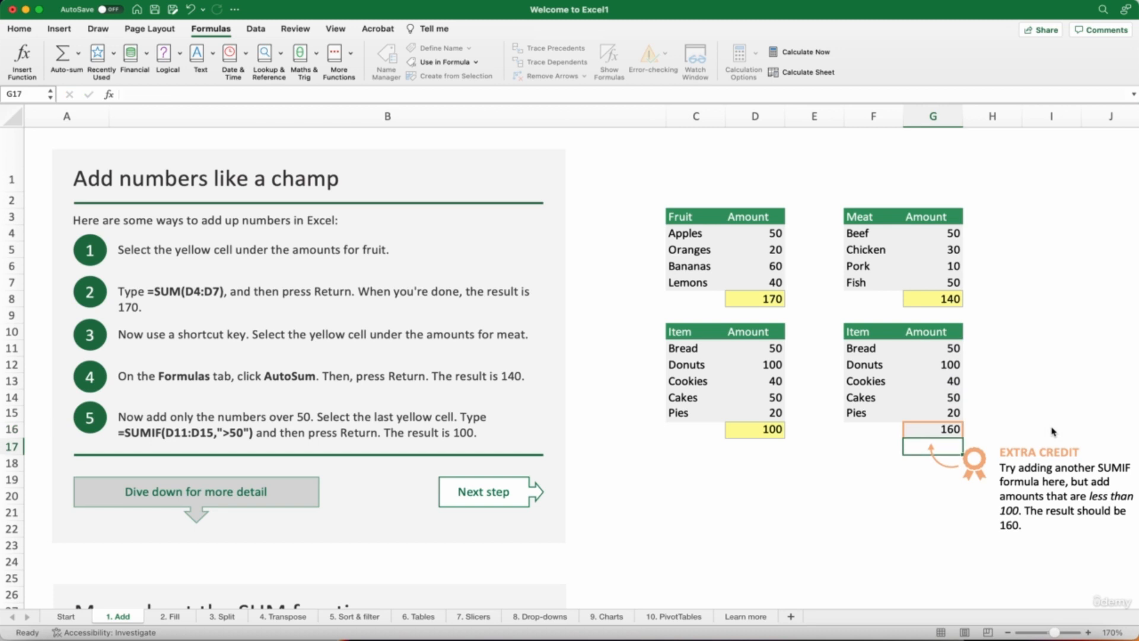
pyautogui.doubleClick(948, 429)
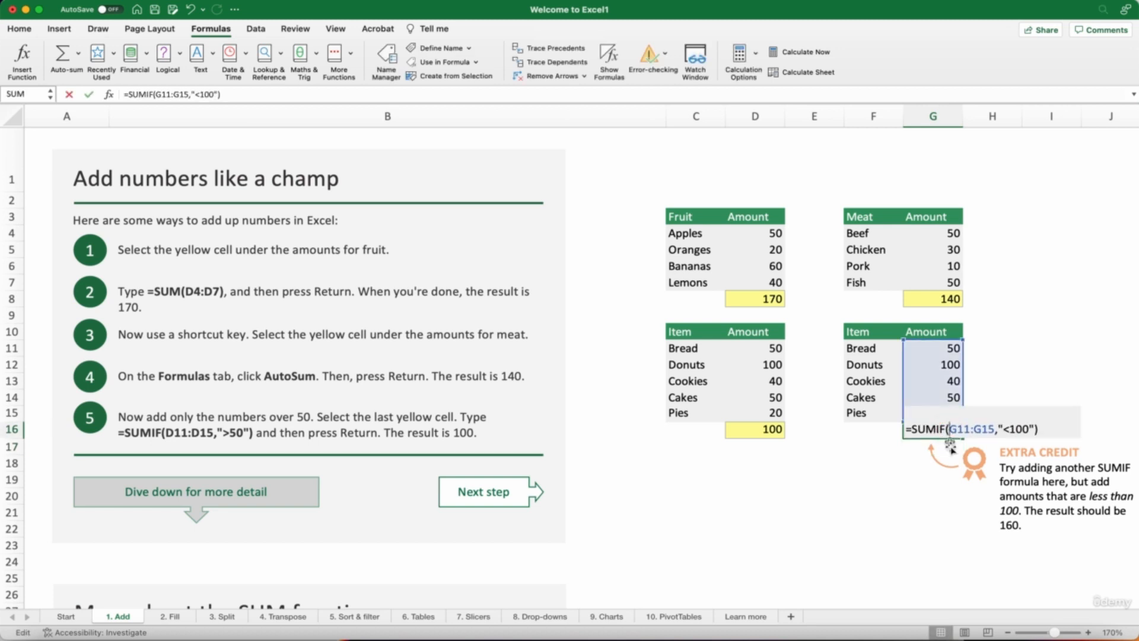
pyautogui.press('Escape')
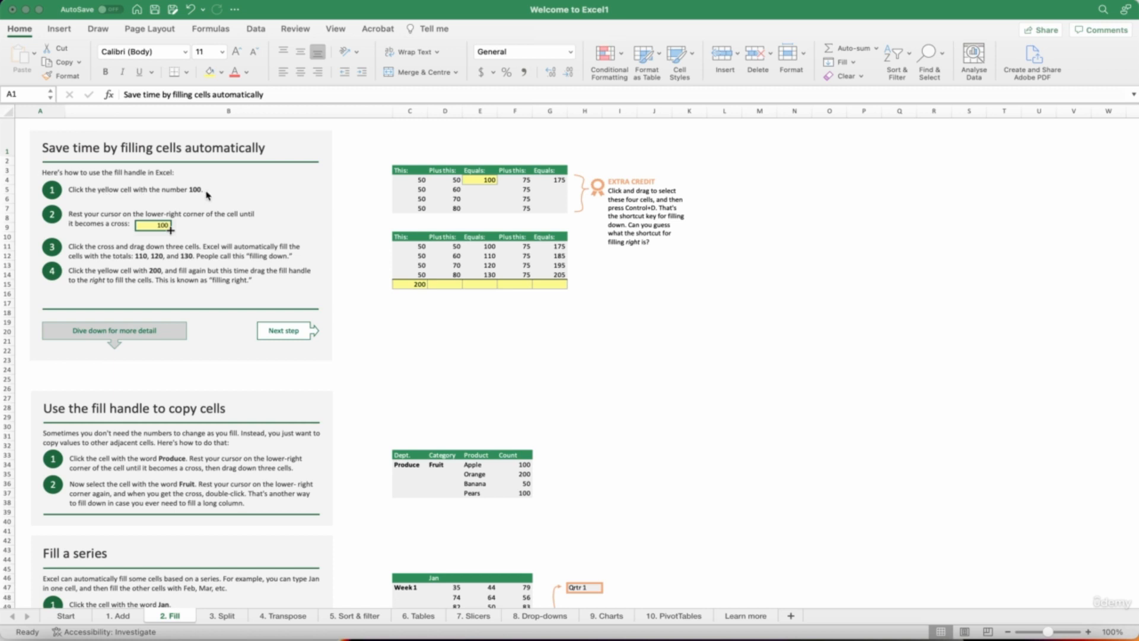
# Step: Fill the SUM formula in cell E4 down through E7 and inspect the copied formulas in the filled cells
pyautogui.click(477, 180)
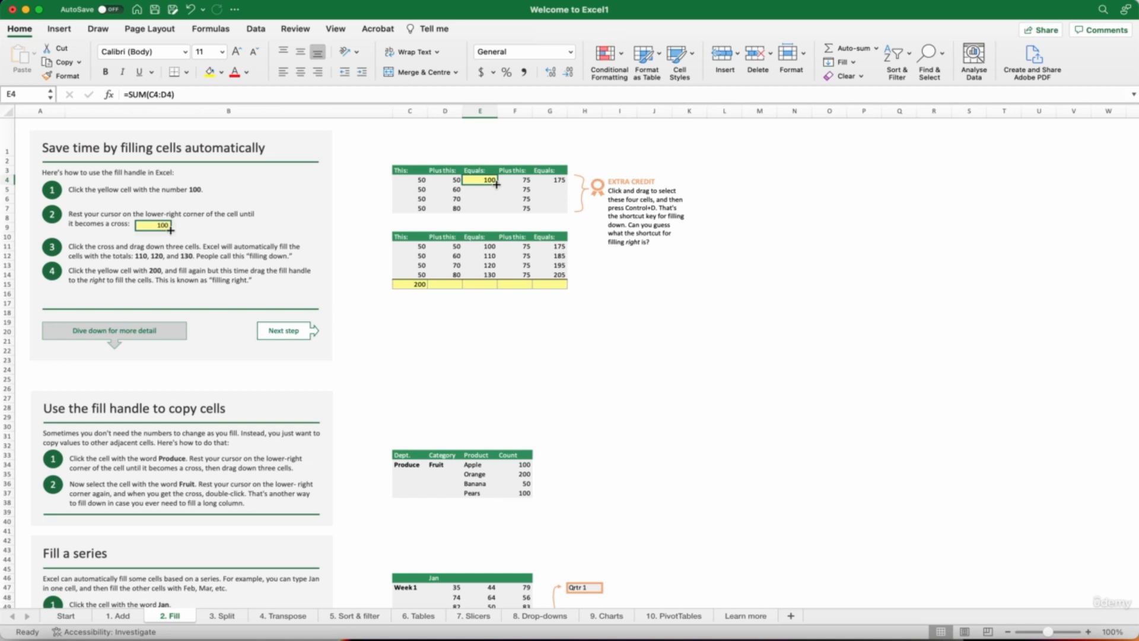
pyautogui.moveTo(497, 184); pyautogui.dragTo(485, 218)
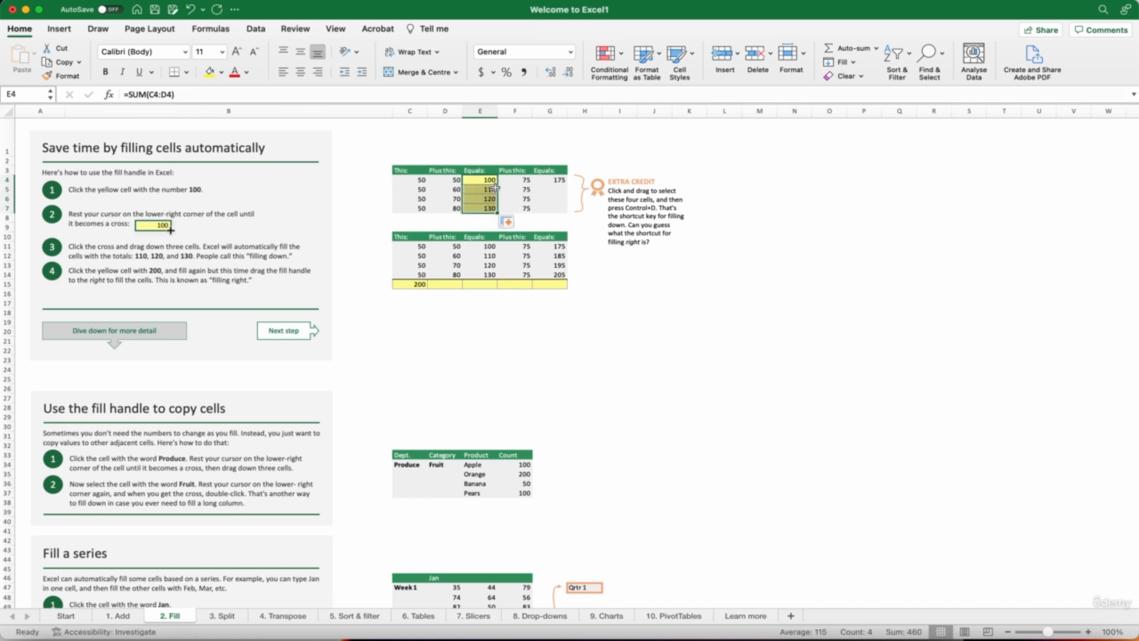
pyautogui.click(485, 189)
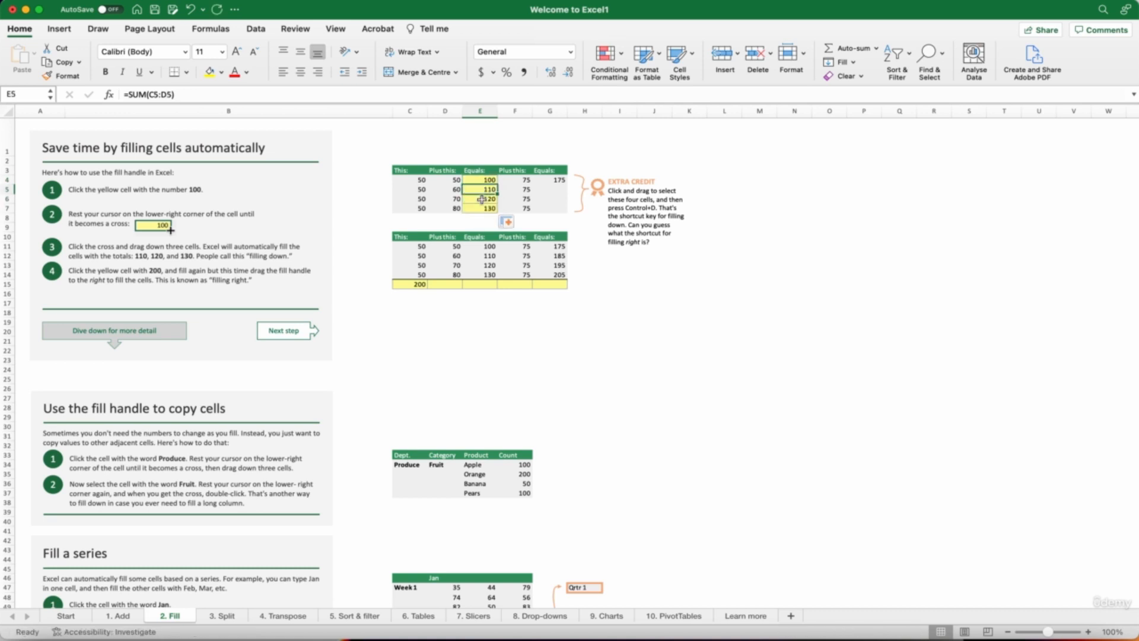
pyautogui.click(481, 210)
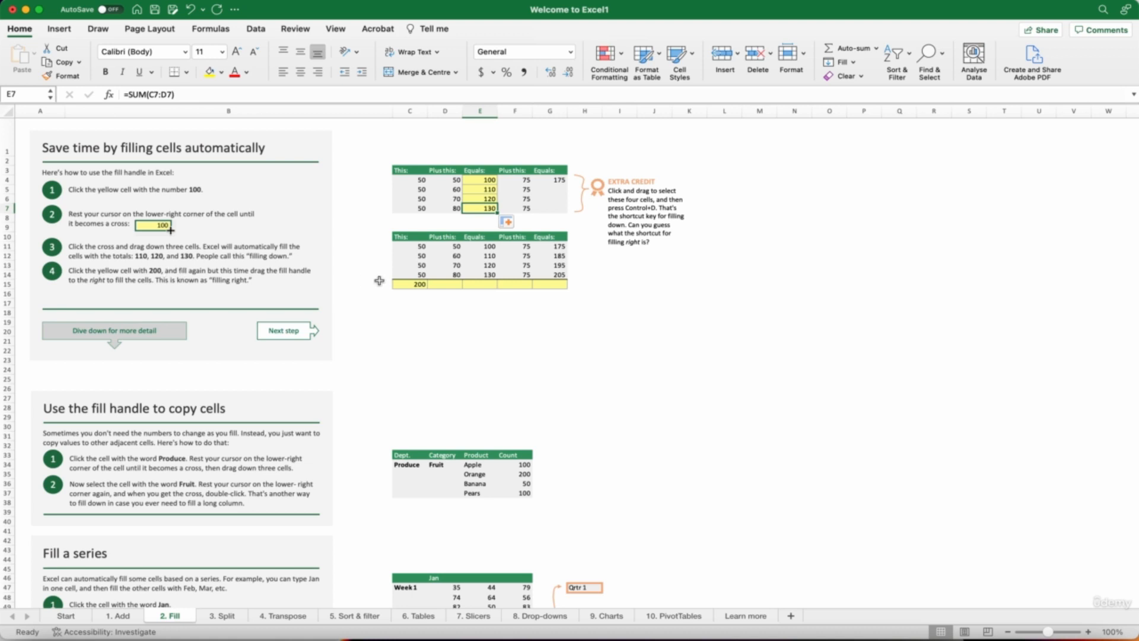
# Step: Fill the SUM formula in cell C15 across the yellow row through G15 and deselect the filled range
pyautogui.click(412, 284)
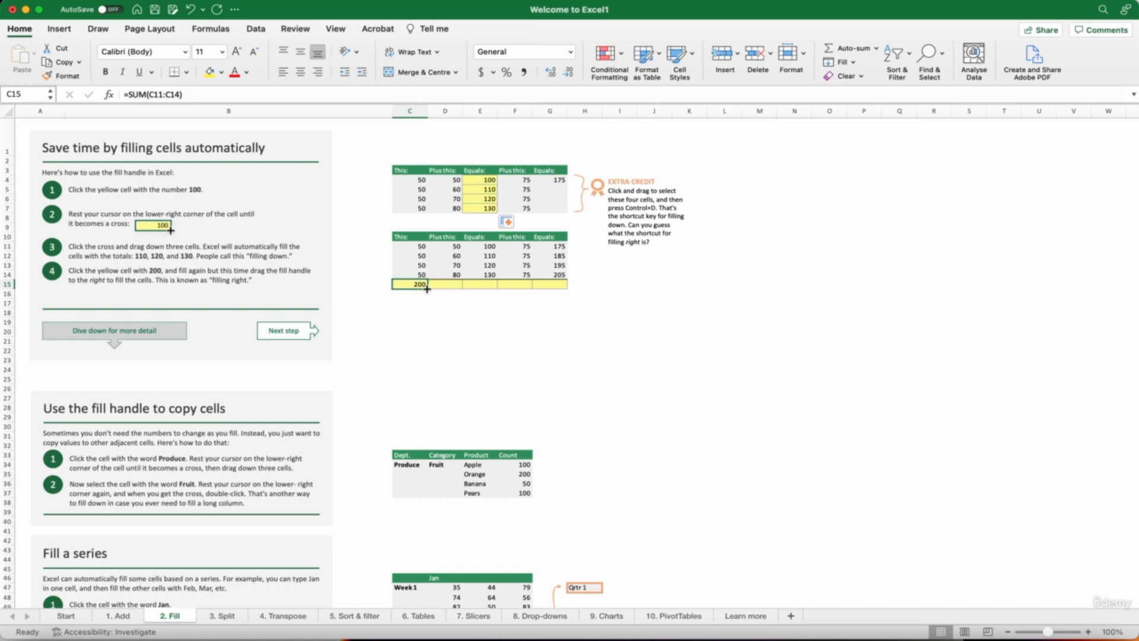
pyautogui.moveTo(427, 289); pyautogui.dragTo(571, 290)
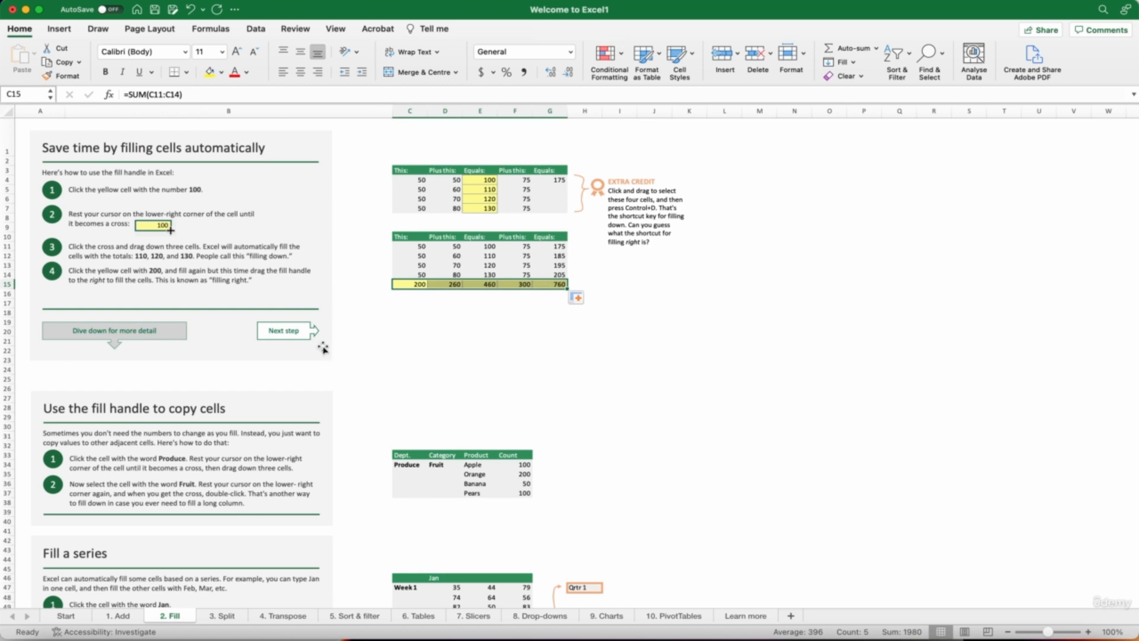
pyautogui.click(404, 320)
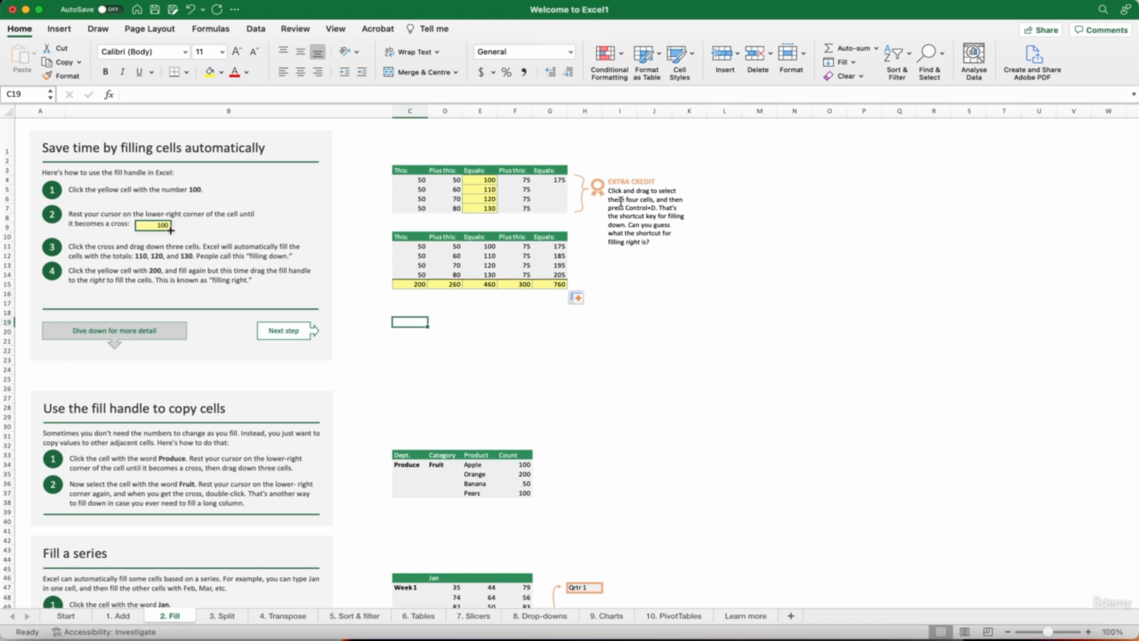
# Step: Fill the SUM formula in cell G4 down through G7 using the Fill Down command on the selected four cells
pyautogui.click(556, 179)
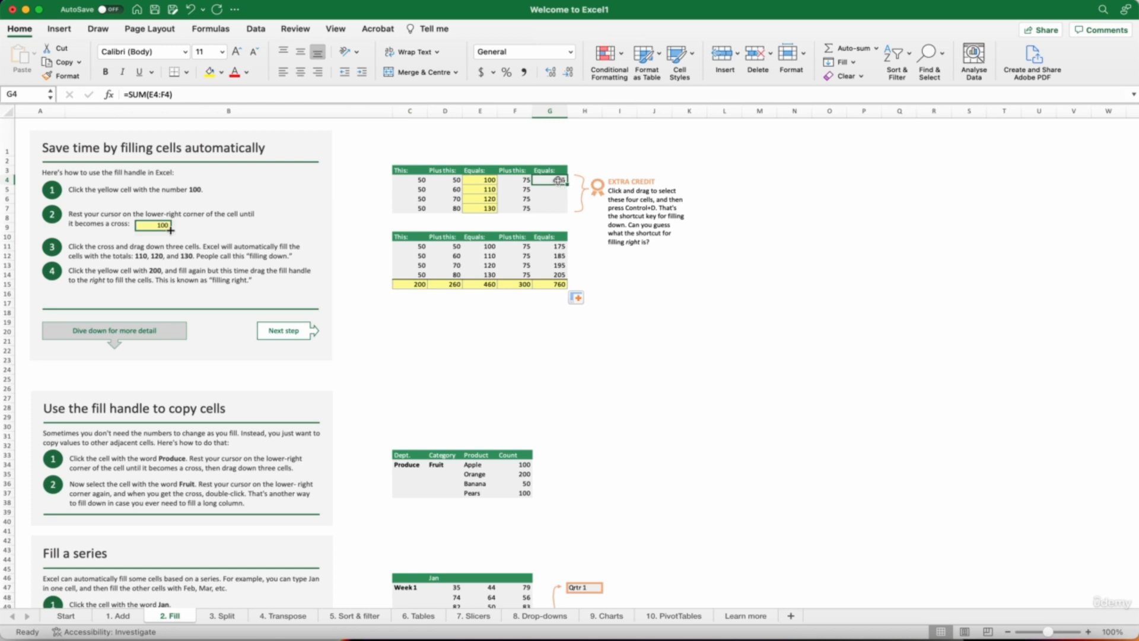
pyautogui.click(558, 180)
pyautogui.moveTo(558, 180); pyautogui.dragTo(552, 207)
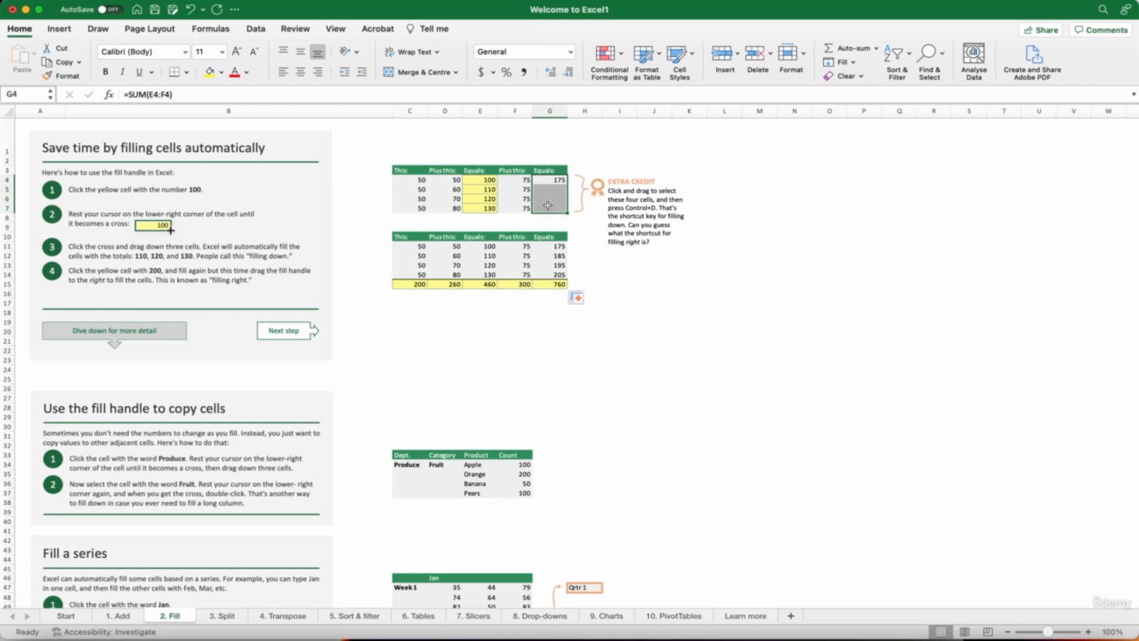
pyautogui.moveTo(551, 186)
pyautogui.mouseDown()
pyautogui.moveTo(551, 210)
pyautogui.moveTo(552, 181)
pyautogui.mouseUp()
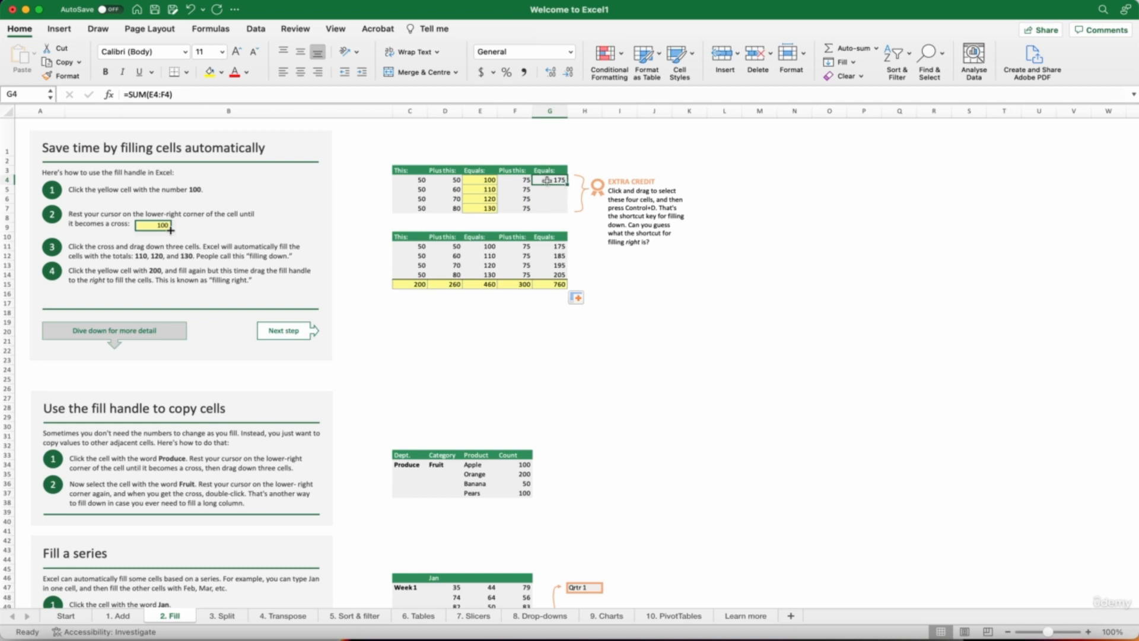
pyautogui.moveTo(547, 179)
pyautogui.mouseDown()
pyautogui.moveTo(546, 204)
pyautogui.moveTo(550, 179)
pyautogui.mouseUp()
pyautogui.moveTo(549, 183); pyautogui.dragTo(547, 203)
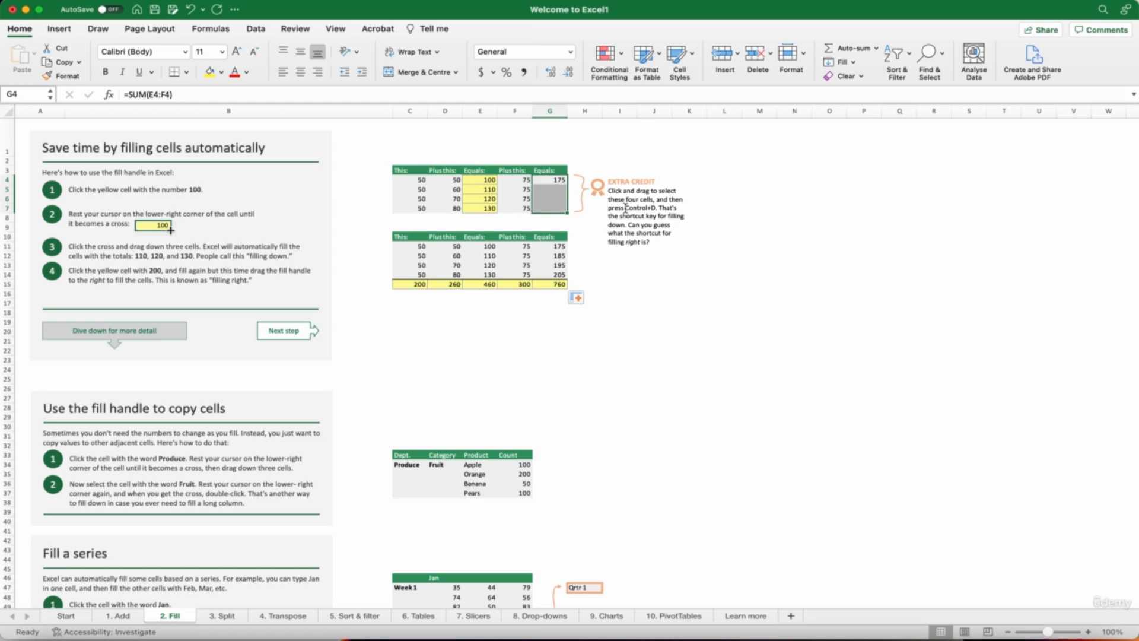
pyautogui.hotkey('ctrl', 'd')
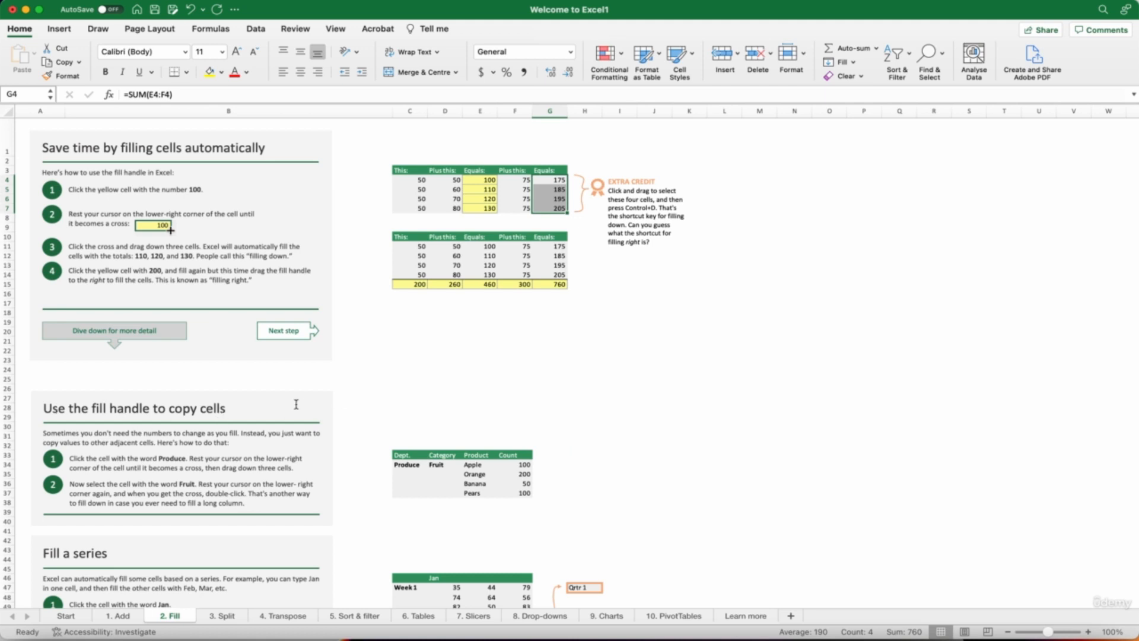
# Step: Copy the word Produce from cell C34 down three cells through C37 with the fill handle
pyautogui.scroll(-6, 385, 392)
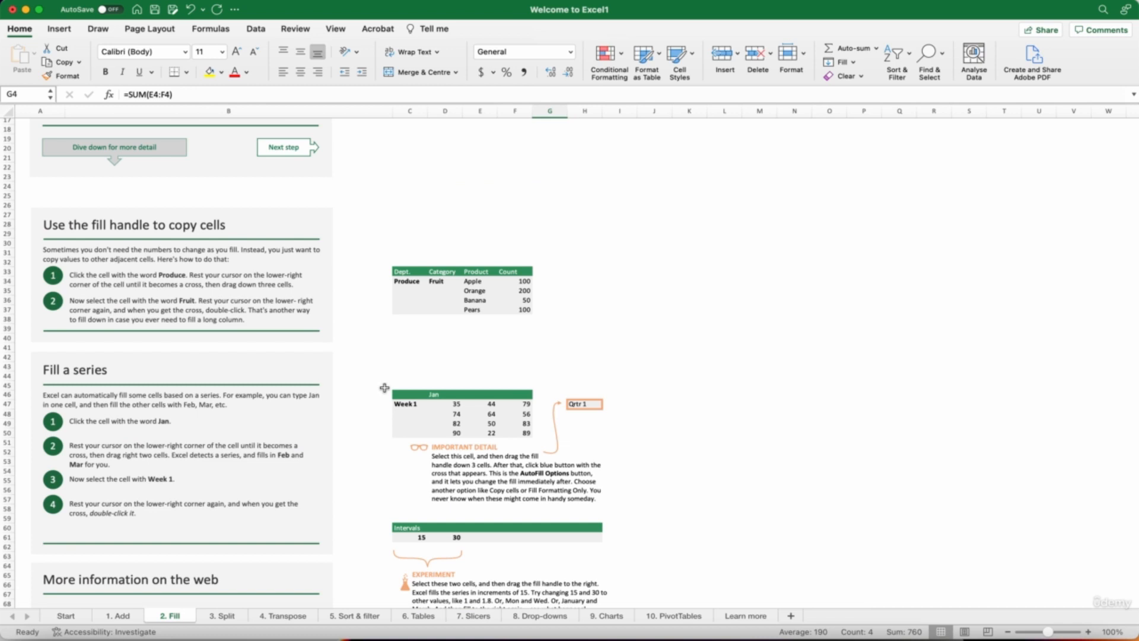
pyautogui.scroll(2, 383, 389)
pyautogui.scroll(4, 385, 392)
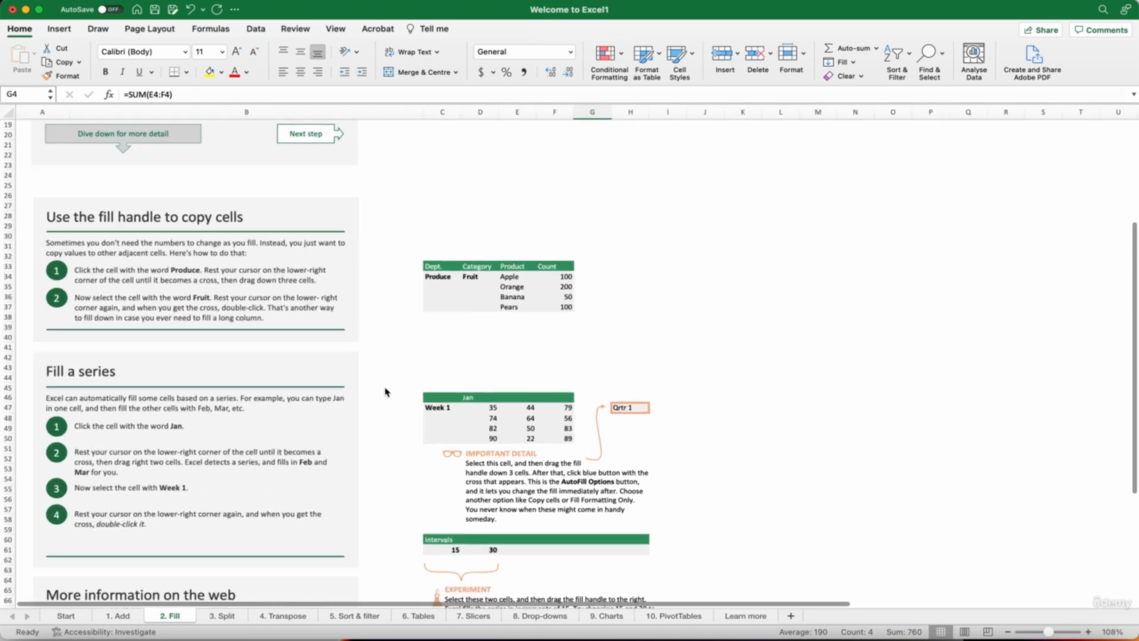
pyautogui.scroll(2, 385, 391)
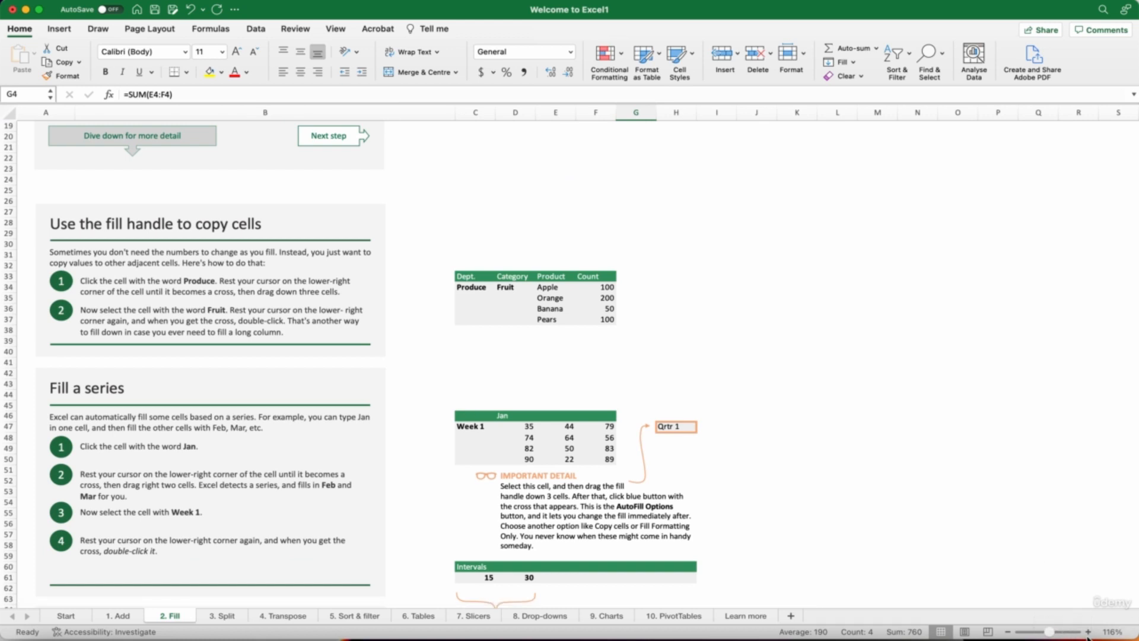
pyautogui.scroll(2, 653, 502)
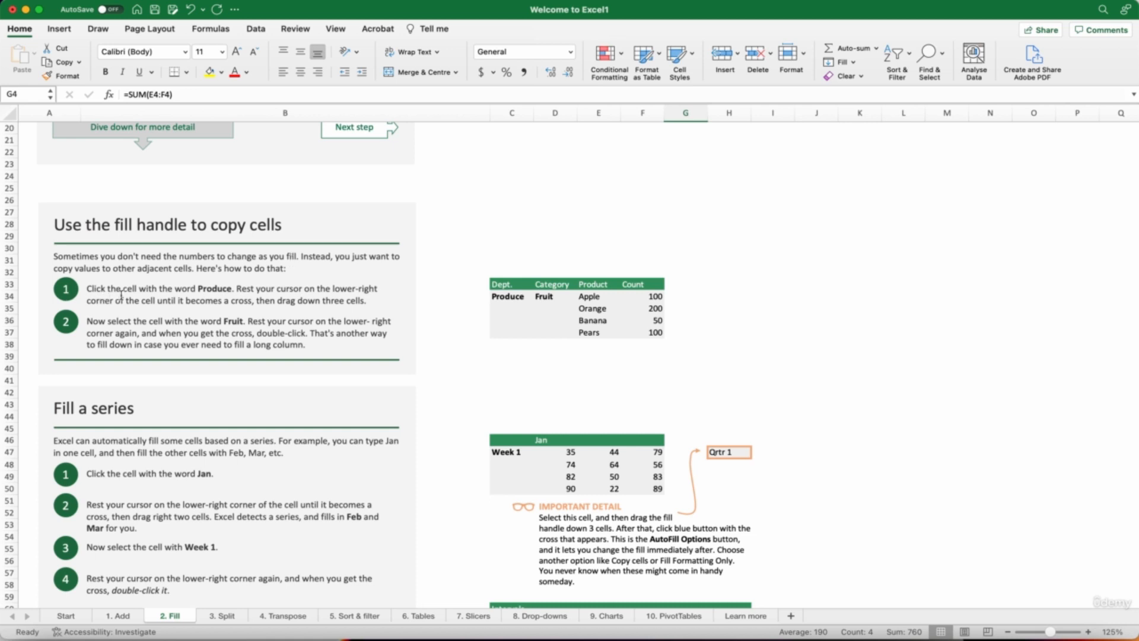
pyautogui.click(511, 296)
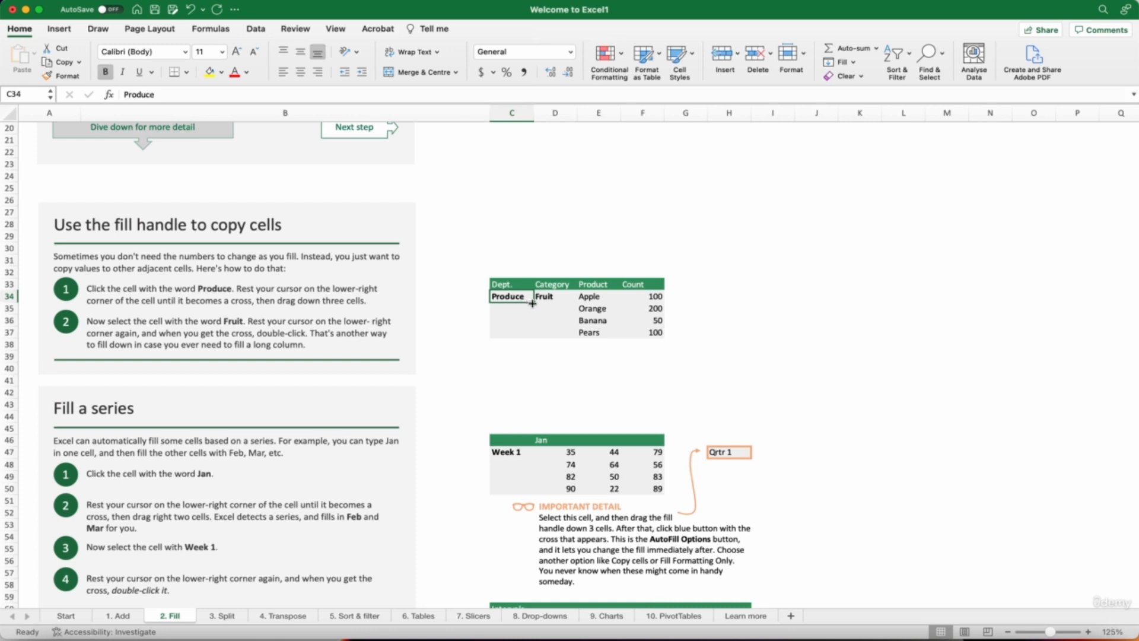
pyautogui.moveTo(532, 303); pyautogui.dragTo(526, 337)
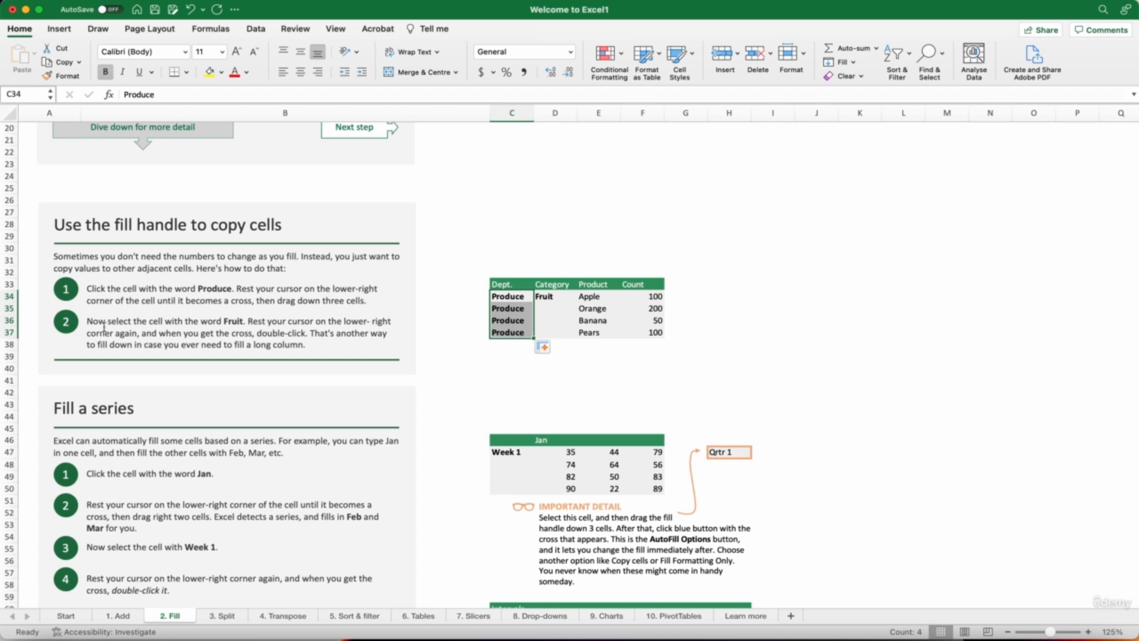
# Step: Auto-fill the word Fruit from cell D34 down the Category column through D37
pyautogui.click(545, 297)
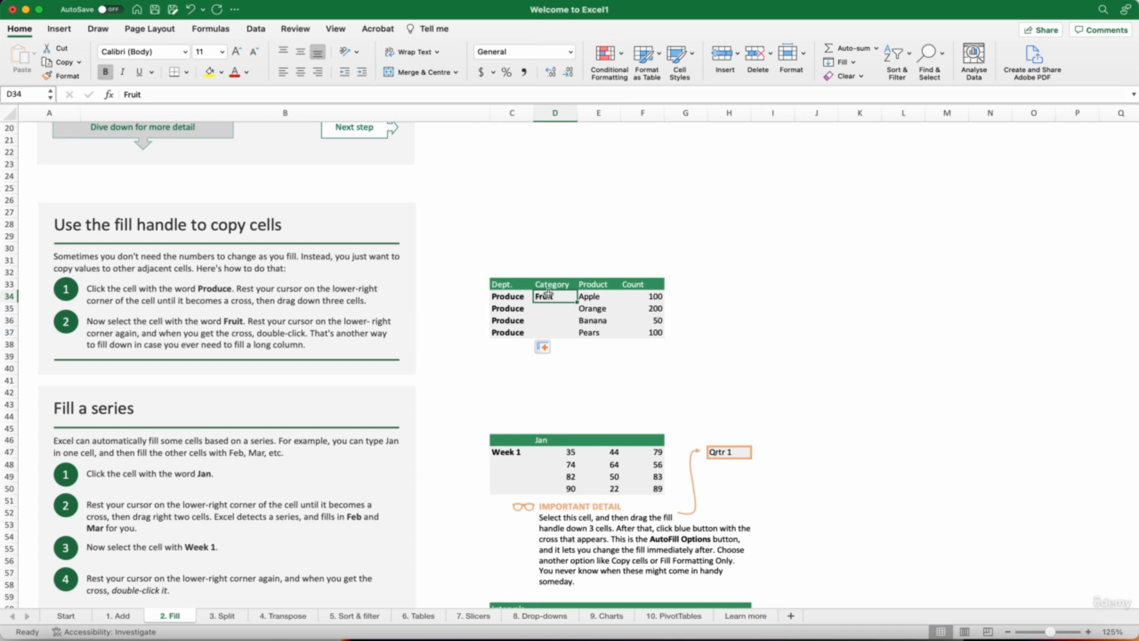
pyautogui.doubleClick(576, 301)
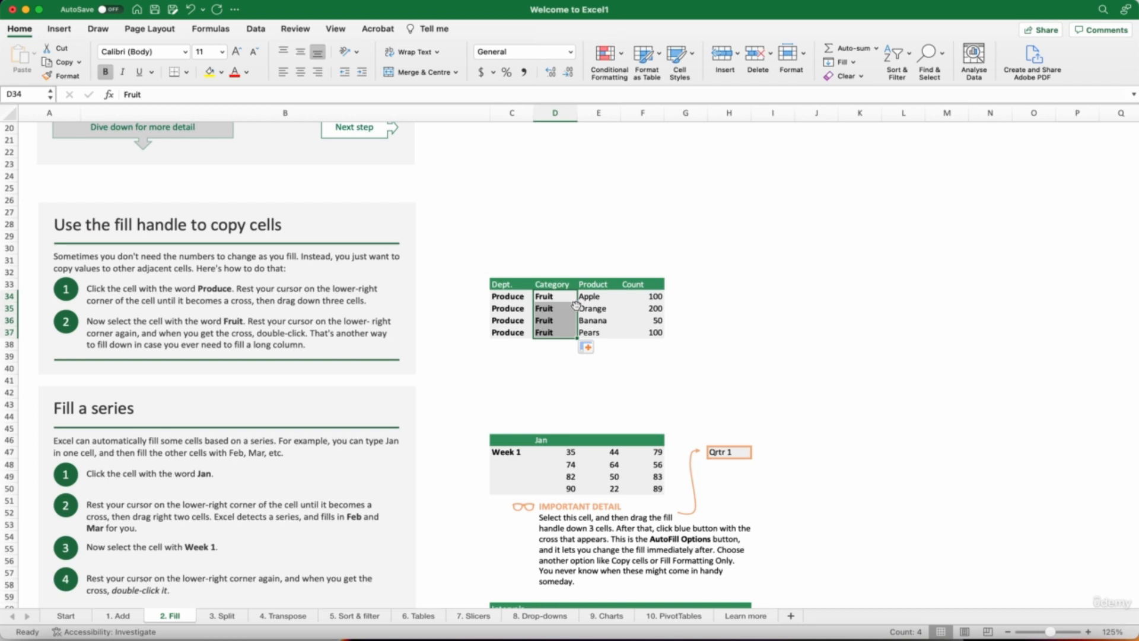
pyautogui.click(514, 295)
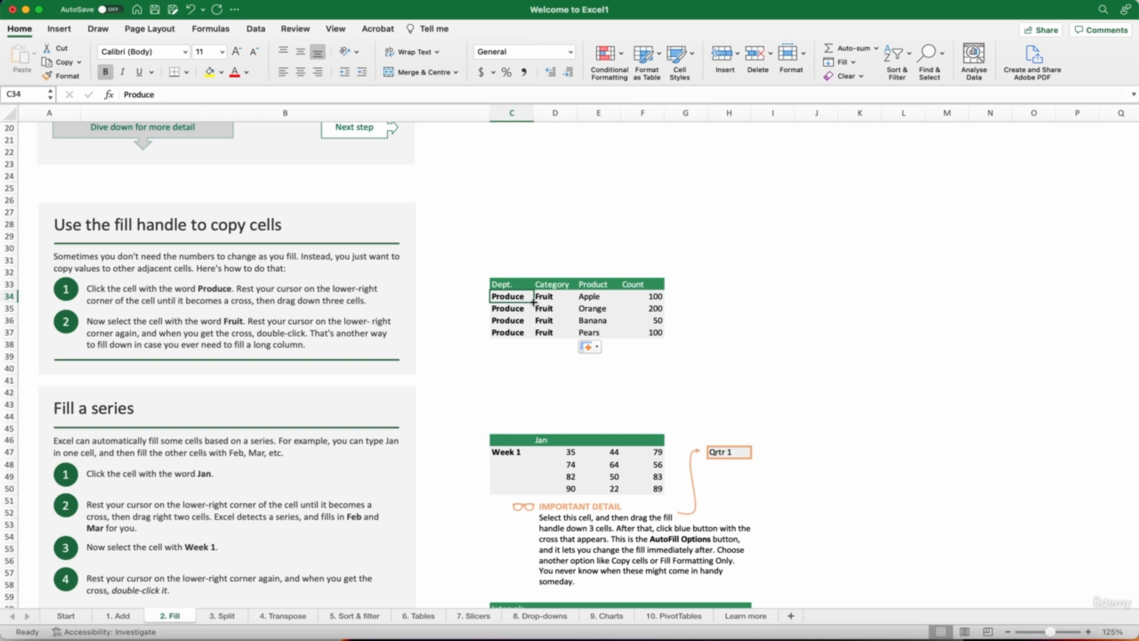
pyautogui.moveTo(534, 302)
pyautogui.mouseDown()
pyautogui.moveTo(534, 318)
pyautogui.moveTo(537, 303)
pyautogui.mouseUp()
pyautogui.click(550, 297)
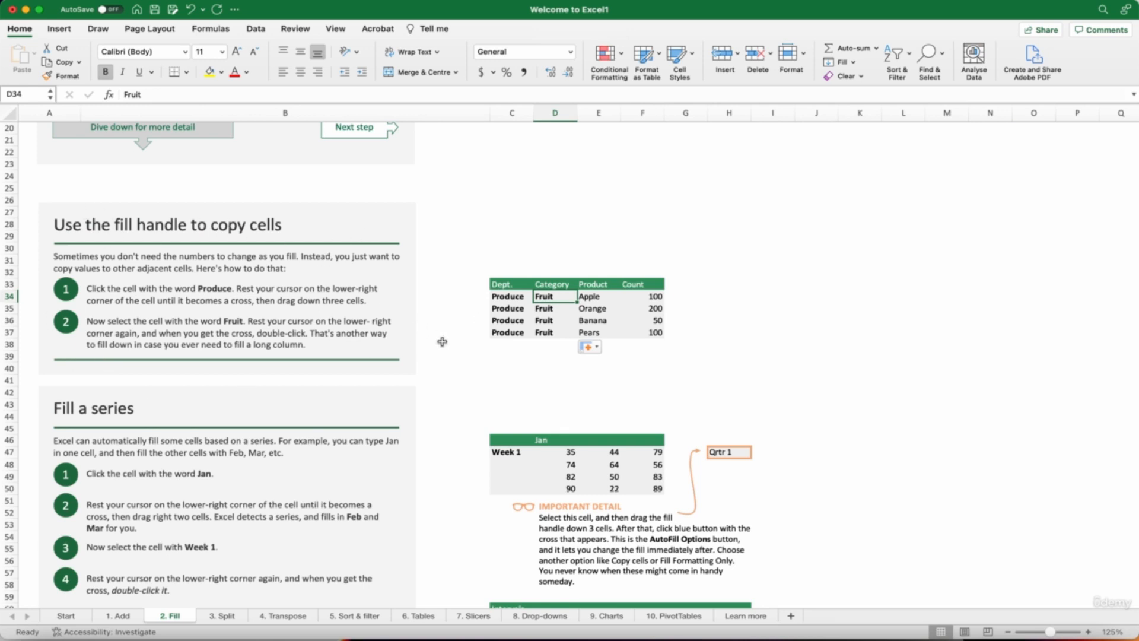
# Step: Clear the Produce entries from cells C35 through C37
pyautogui.click(518, 307)
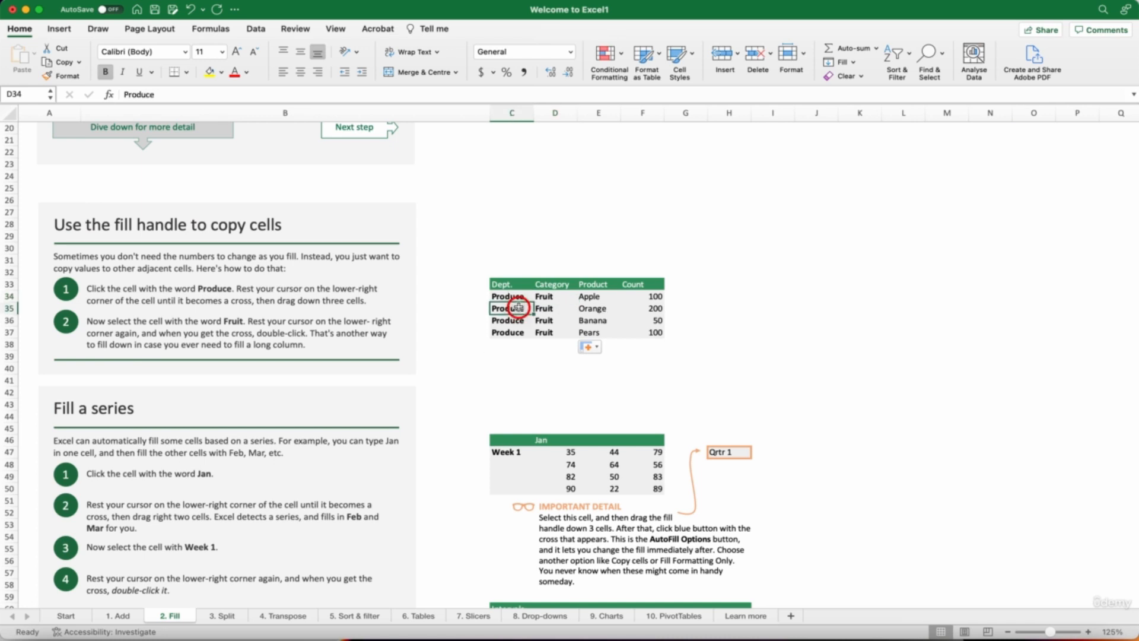
pyautogui.moveTo(518, 307); pyautogui.dragTo(511, 329)
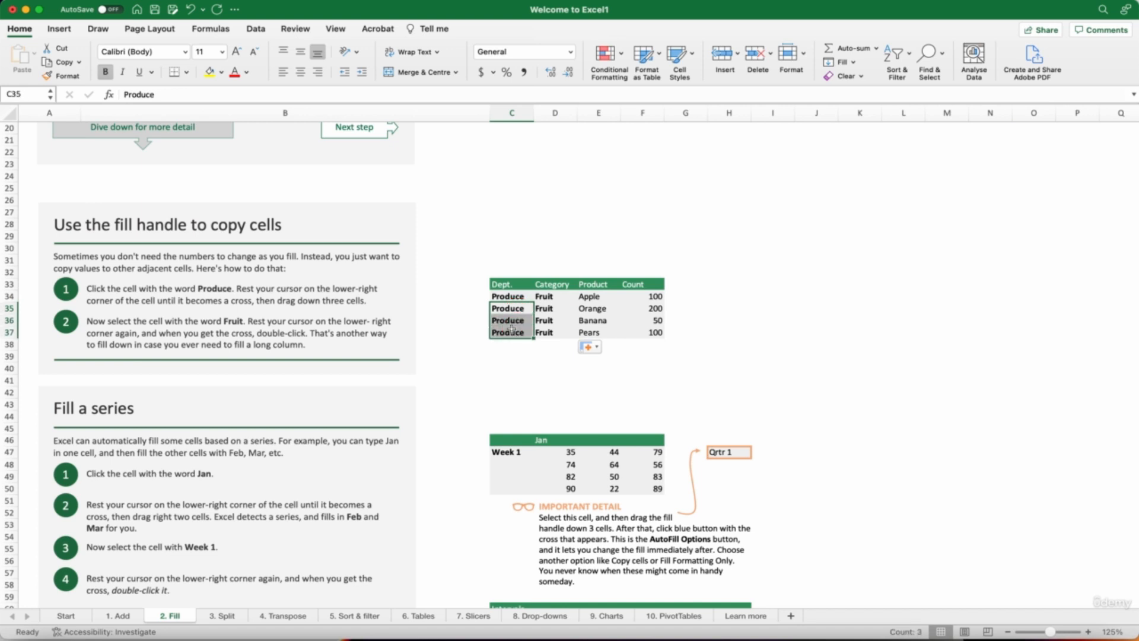
pyautogui.press('Delete')
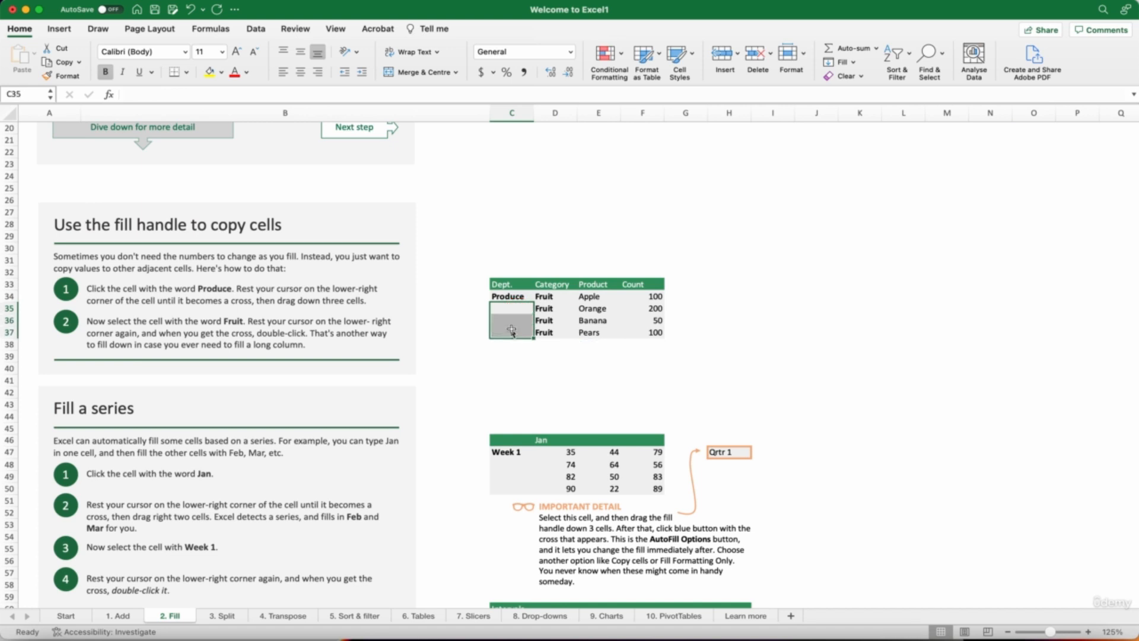
# Step: Copy cell C34 with Produce, paste it into C35 through C37, and end copy mode
pyautogui.click(523, 295)
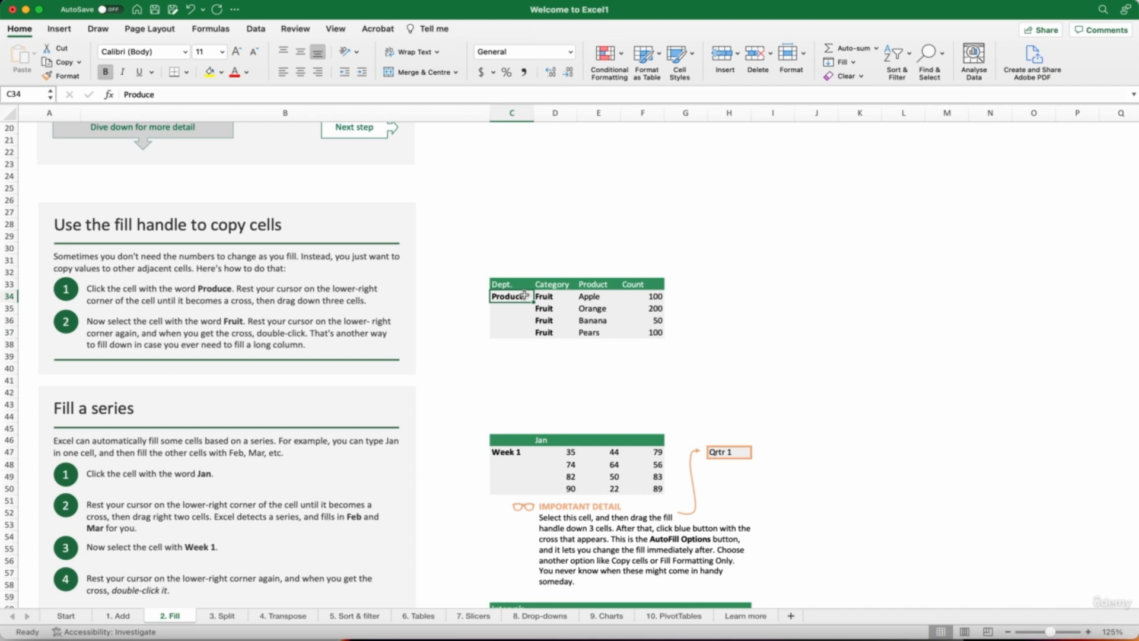
pyautogui.rightClick(526, 299)
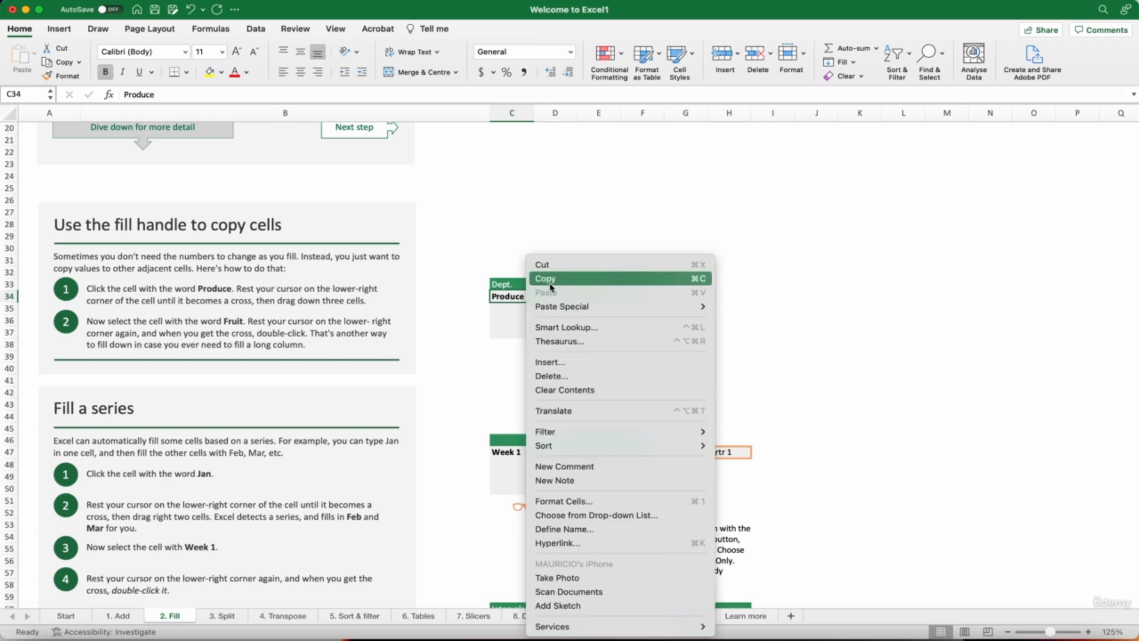
pyautogui.click(546, 278)
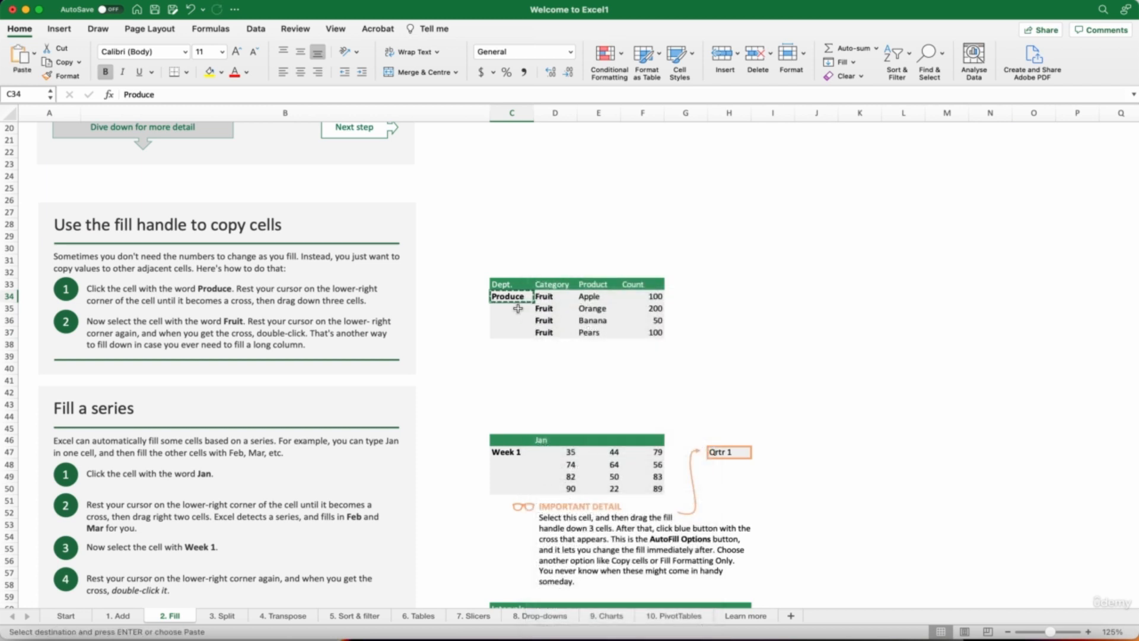
pyautogui.click(517, 308)
pyautogui.moveTo(517, 308); pyautogui.dragTo(515, 334)
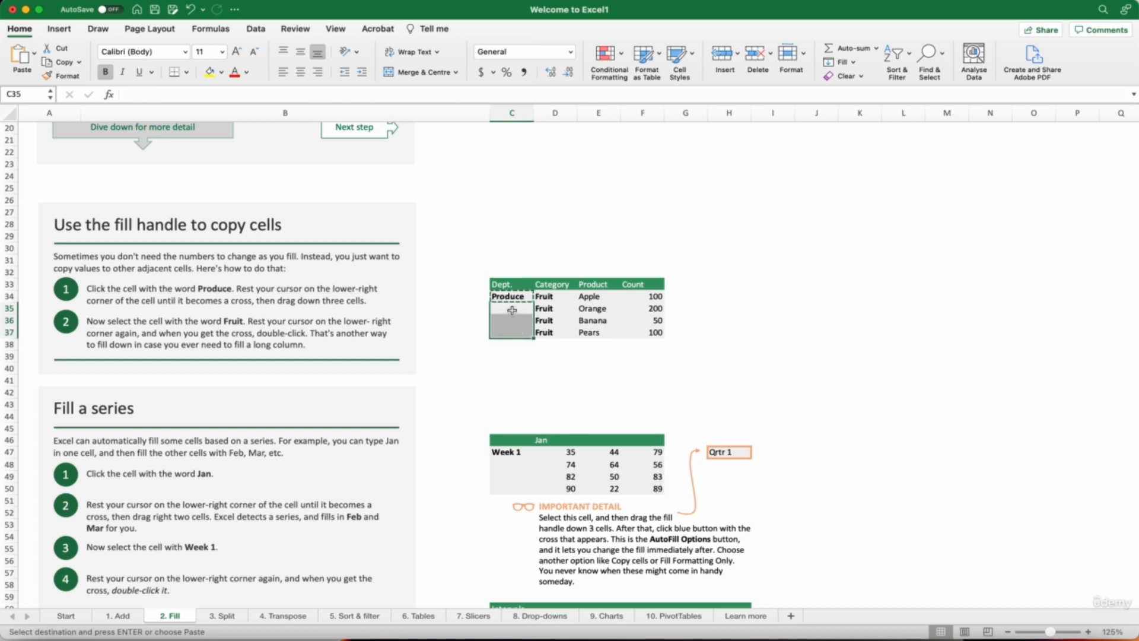
pyautogui.rightClick(512, 310)
pyautogui.click(525, 313)
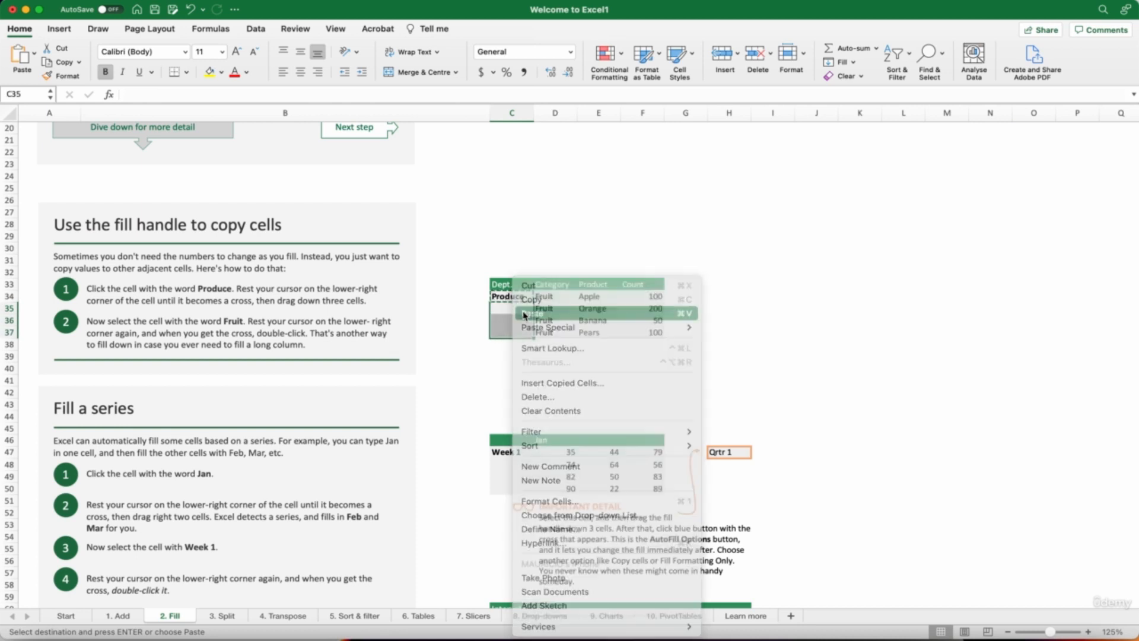
pyautogui.press('Escape')
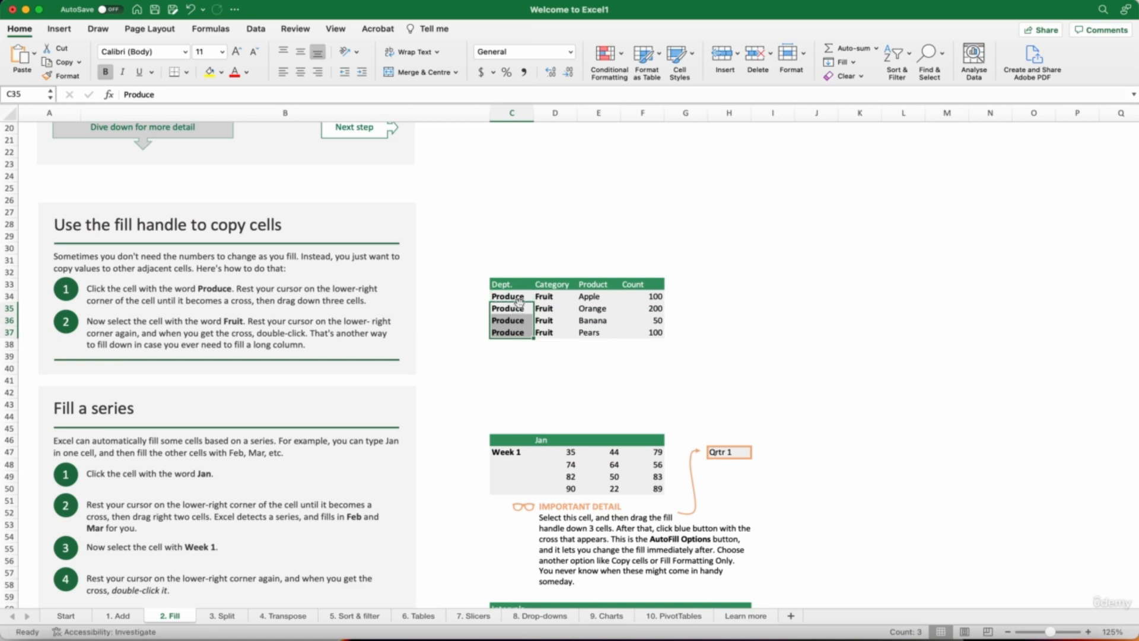
pyautogui.click(515, 295)
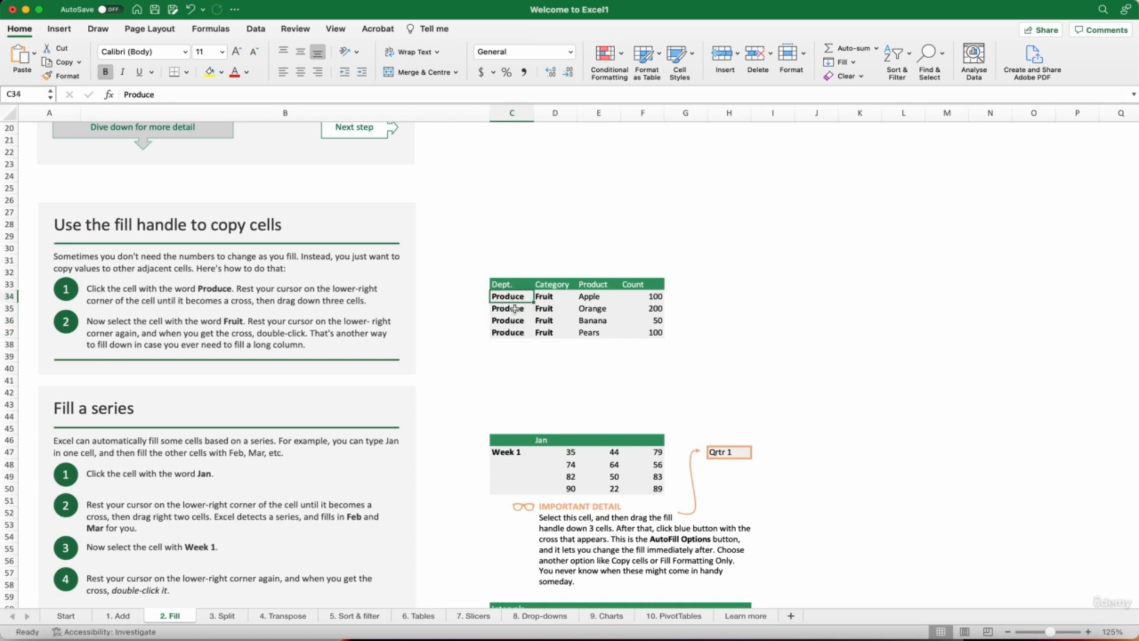
pyautogui.moveTo(509, 308); pyautogui.dragTo(517, 330)
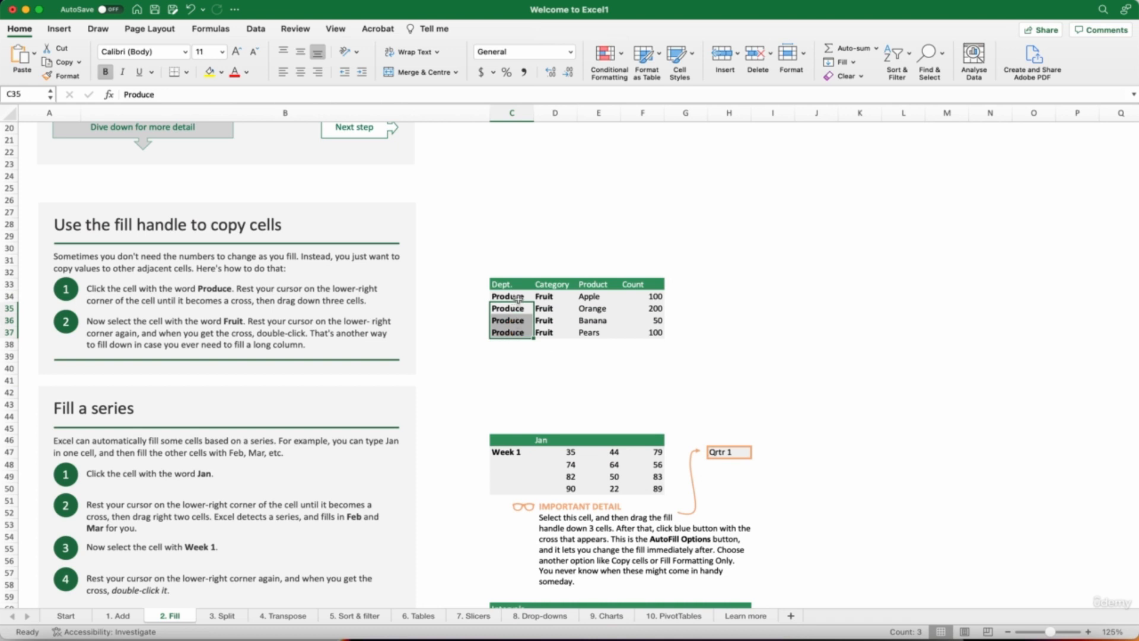
pyautogui.click(517, 298)
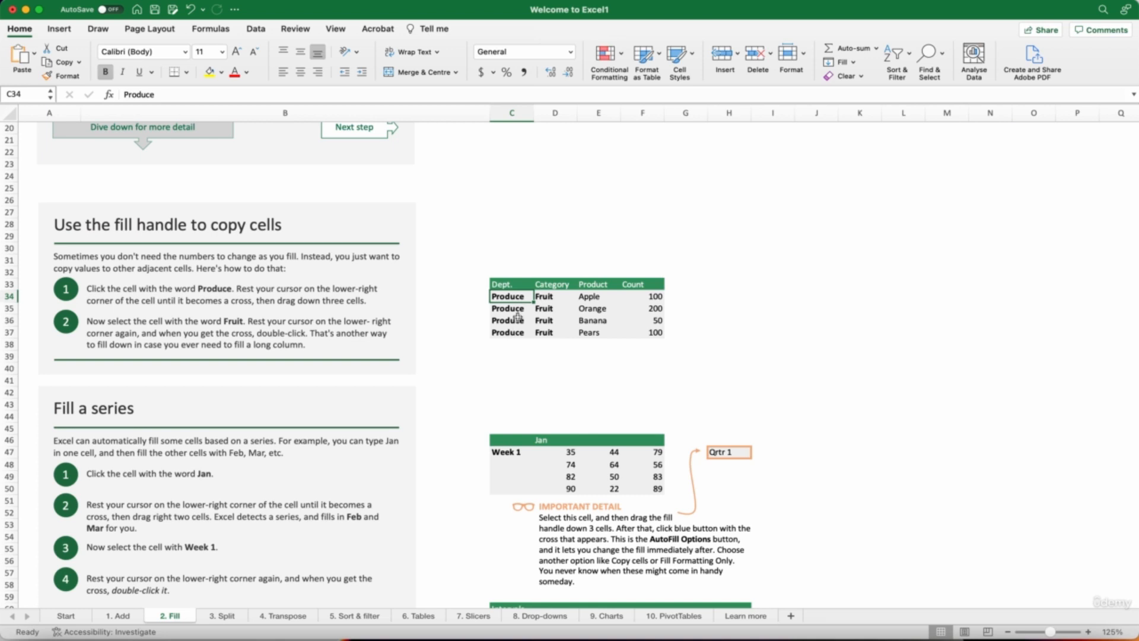
pyautogui.click(547, 296)
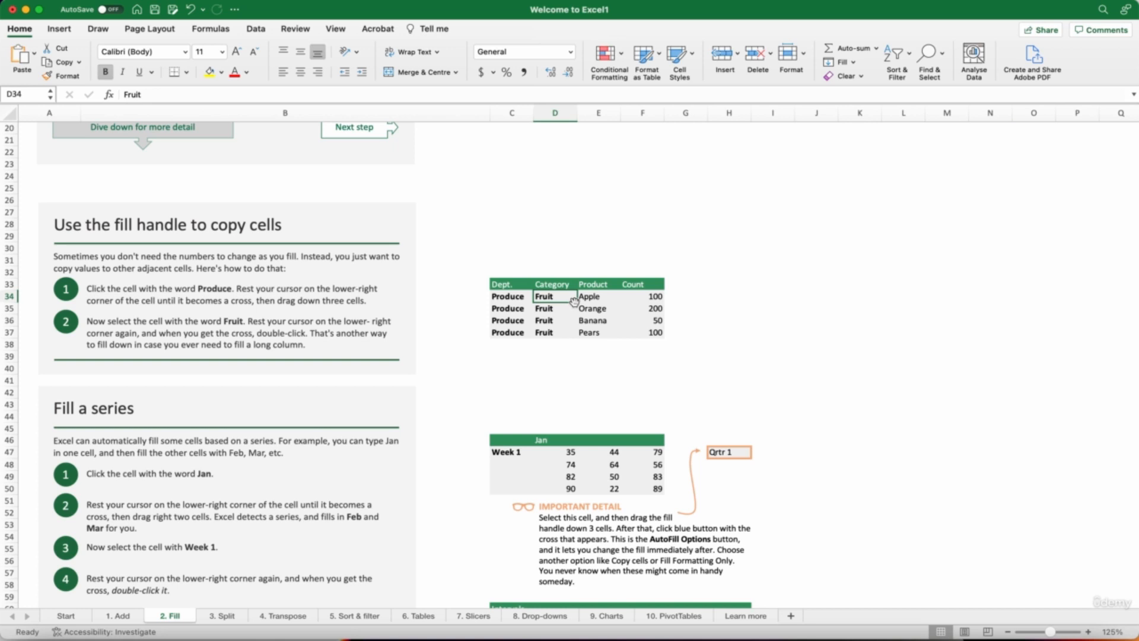
# Step: In the Fill a series table, extend the Jan header in D46 across two cells to F46 as a month series
pyautogui.scroll(-3, 608, 344)
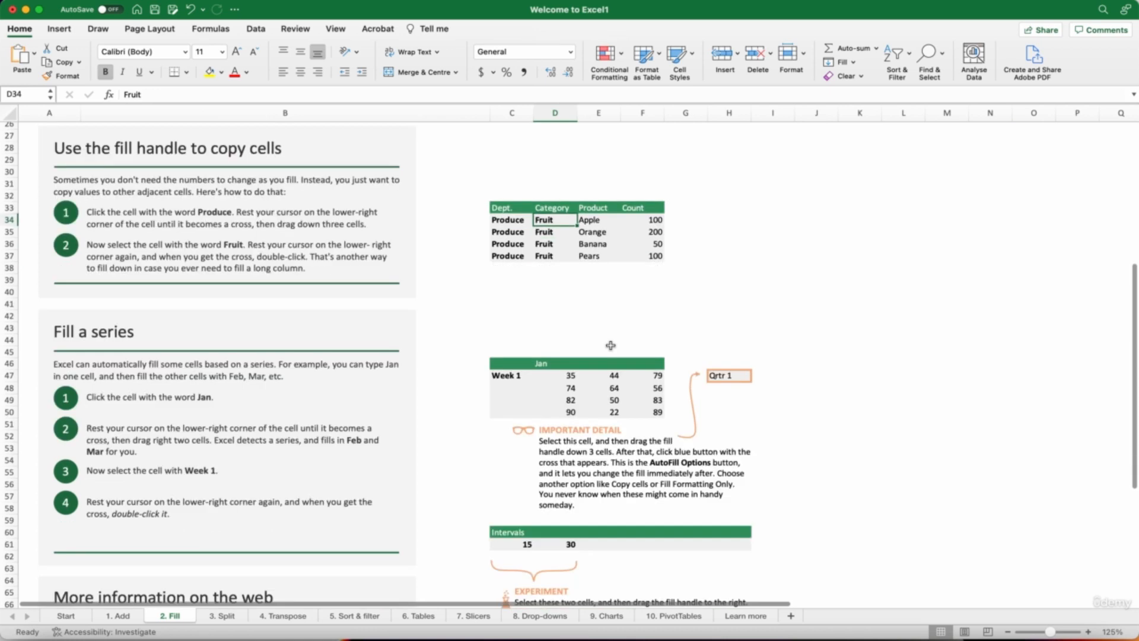
pyautogui.scroll(-6, 611, 346)
pyautogui.scroll(1, 611, 345)
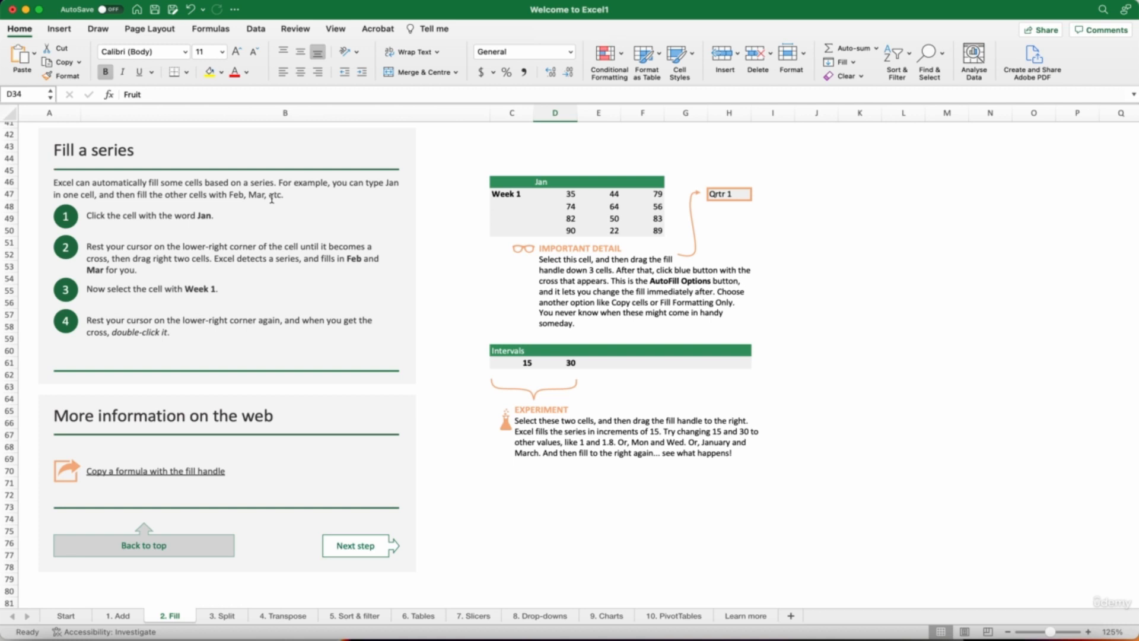
pyautogui.click(533, 181)
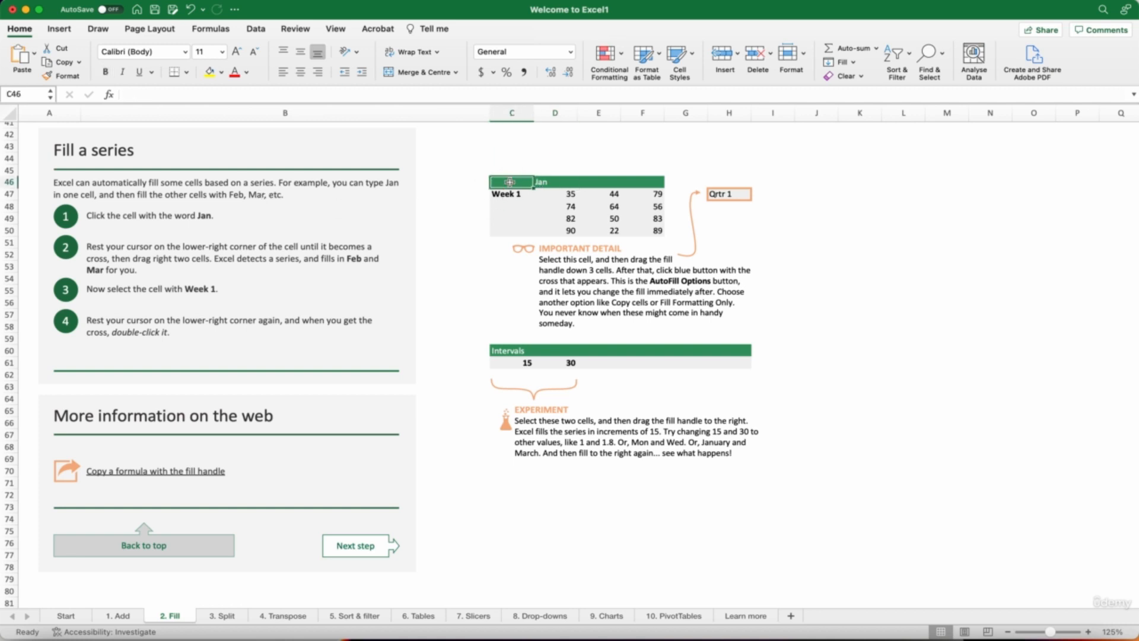
pyautogui.moveTo(536, 183); pyautogui.dragTo(584, 203)
pyautogui.click(554, 245)
pyautogui.click(550, 185)
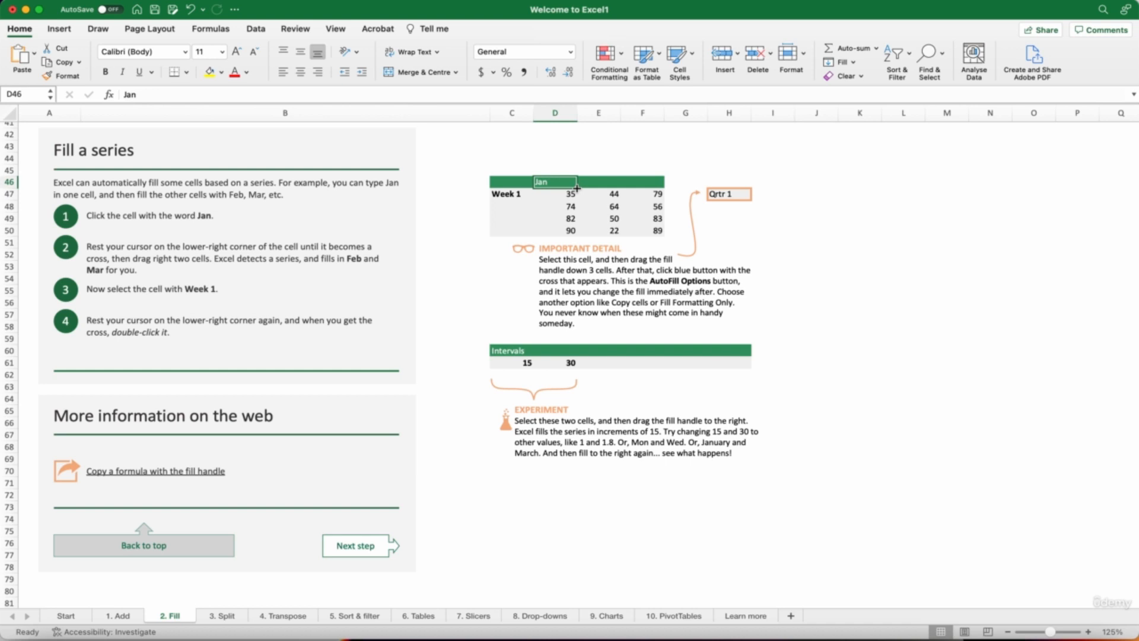
pyautogui.moveTo(576, 189); pyautogui.dragTo(576, 189)
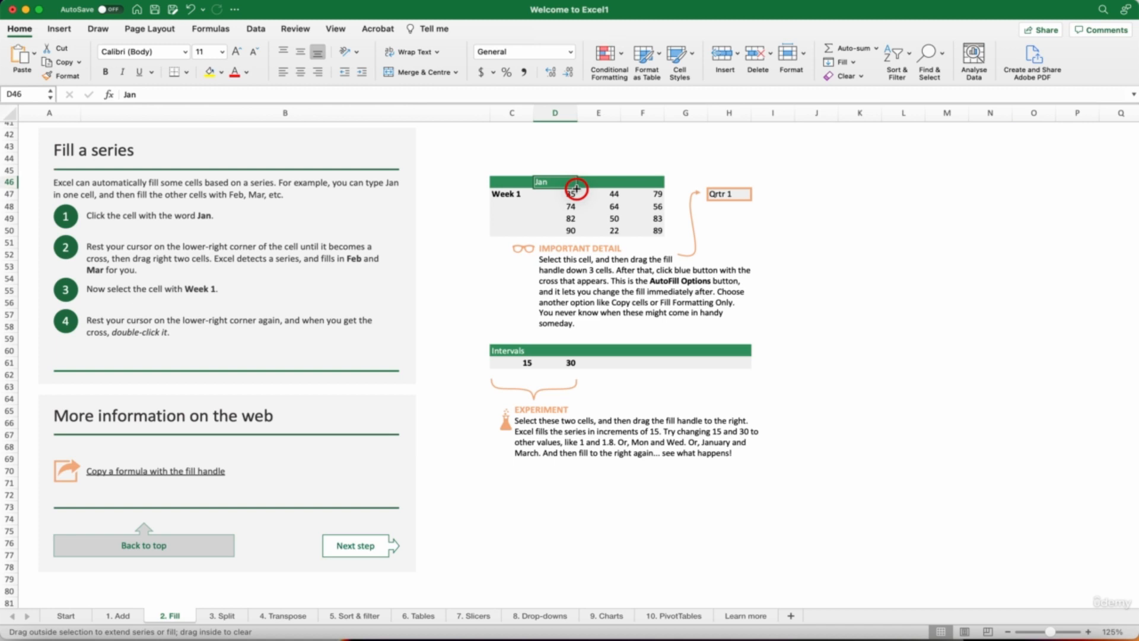
pyautogui.moveTo(577, 188); pyautogui.dragTo(662, 186)
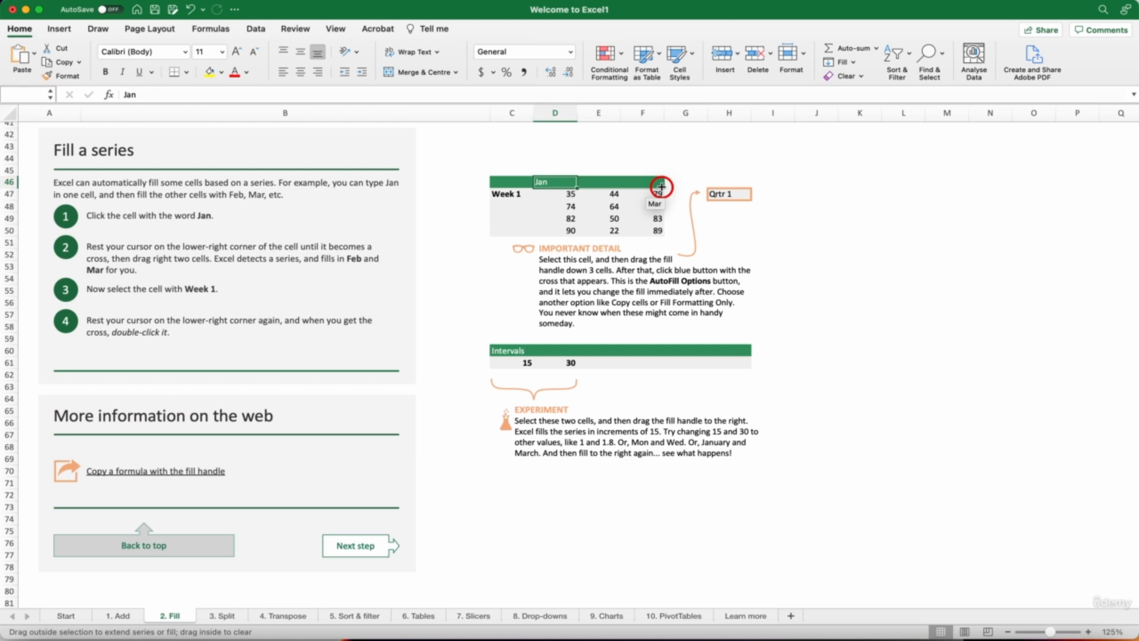
pyautogui.moveTo(661, 187); pyautogui.dragTo(661, 187)
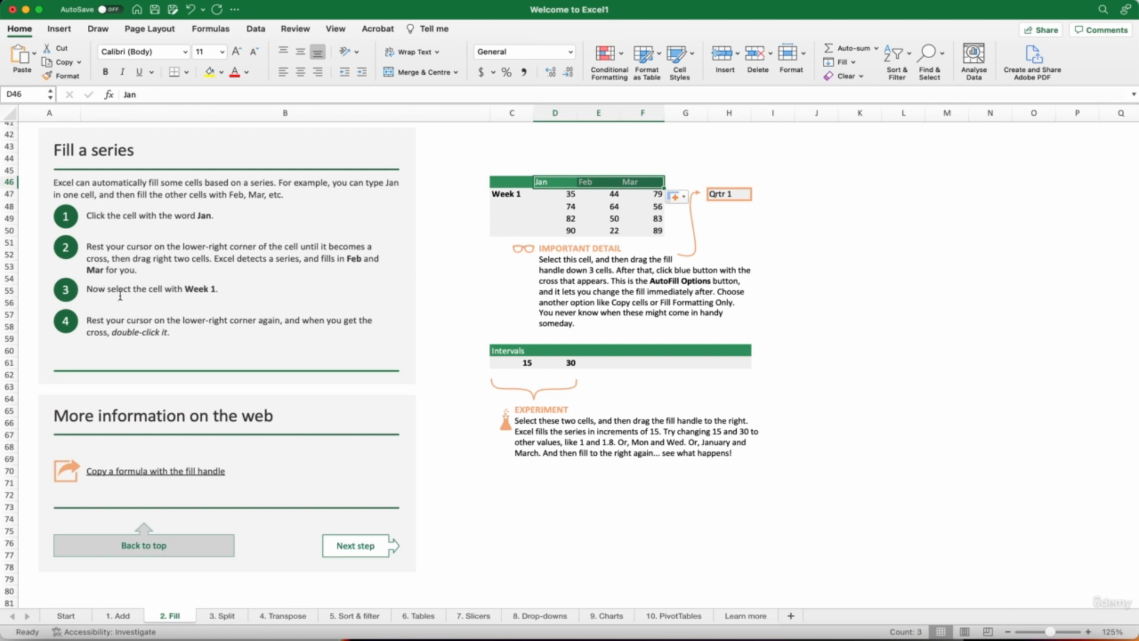
# Step: Auto-fill the Week 1 label from C47 down the column through C50 as a week series
pyautogui.click(519, 196)
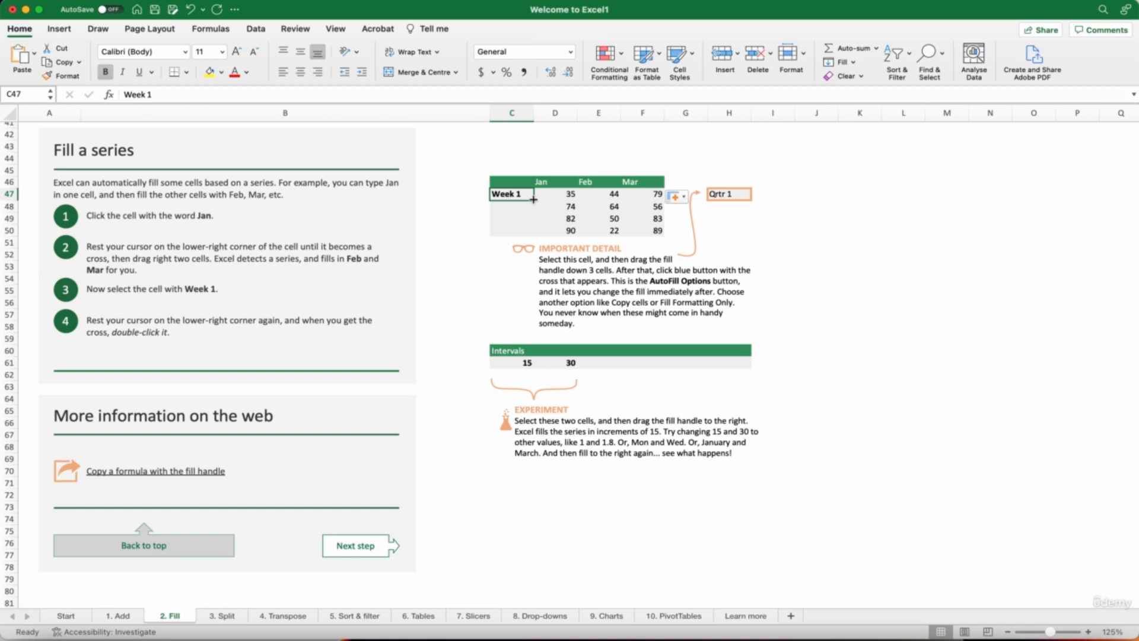
pyautogui.doubleClick(534, 199)
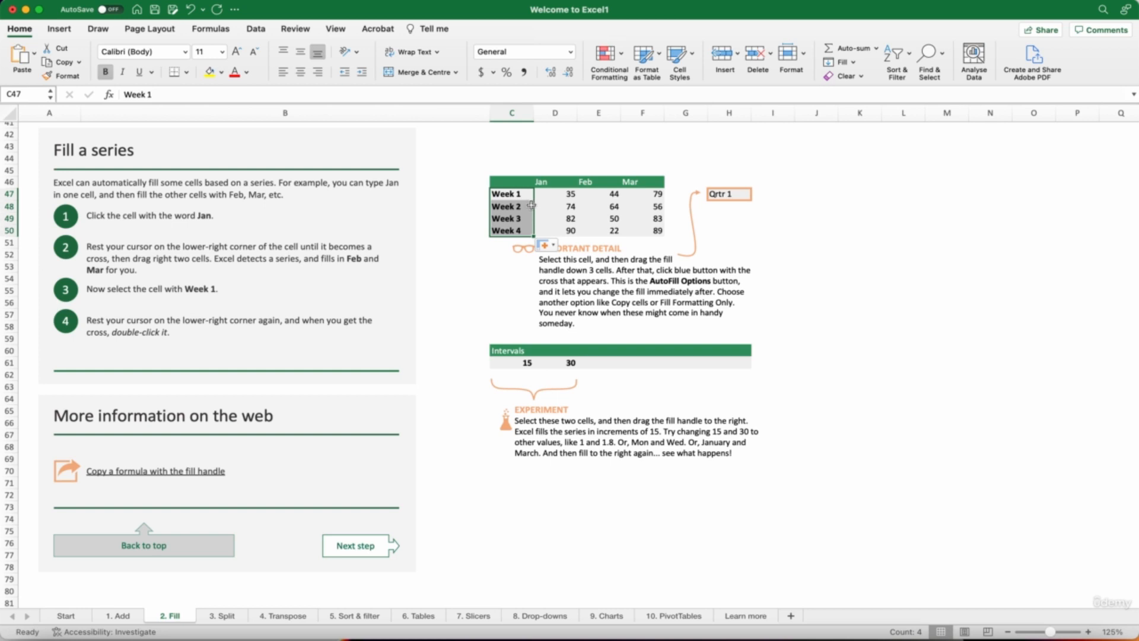
pyautogui.click(516, 194)
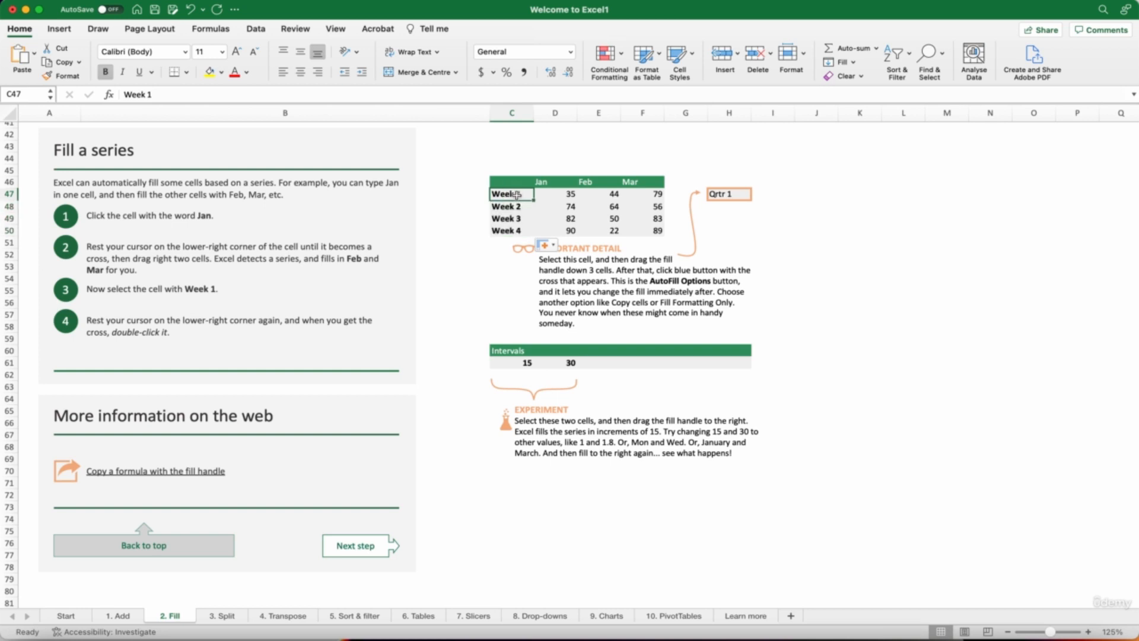
# Step: Compare the copied Produce entries starting at C34 with the week series starting at C47
pyautogui.scroll(5, 511, 225)
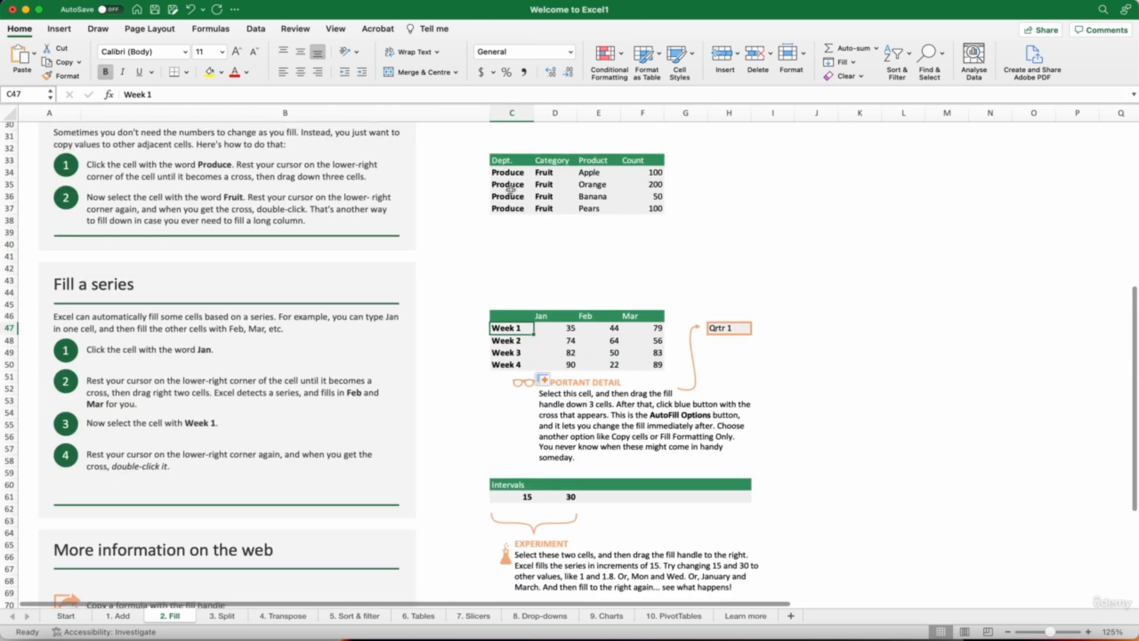
pyautogui.click(517, 174)
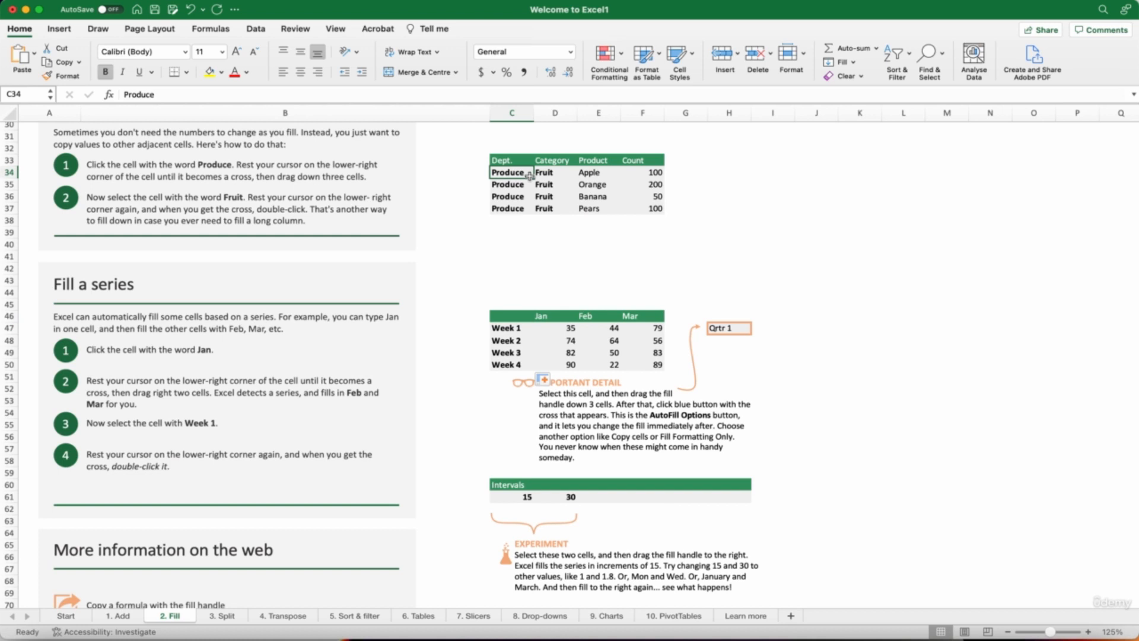
pyautogui.scroll(-5, 484, 317)
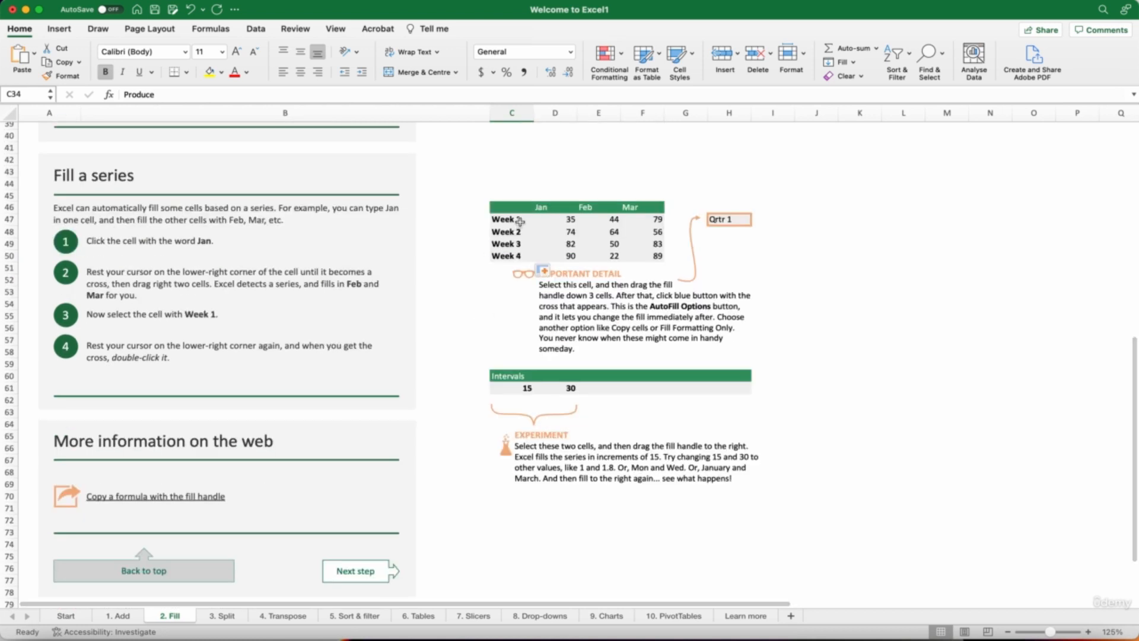
pyautogui.click(520, 223)
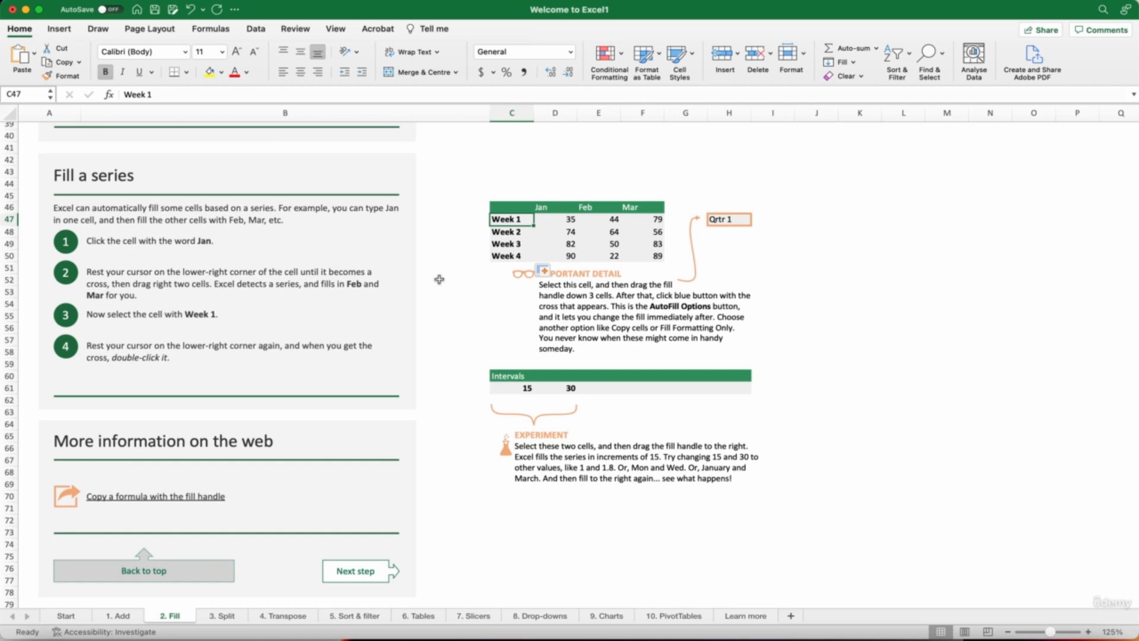
# Step: Examine the AutoFill Options available for the filled week labels, leaving the current choice in place
pyautogui.click(448, 314)
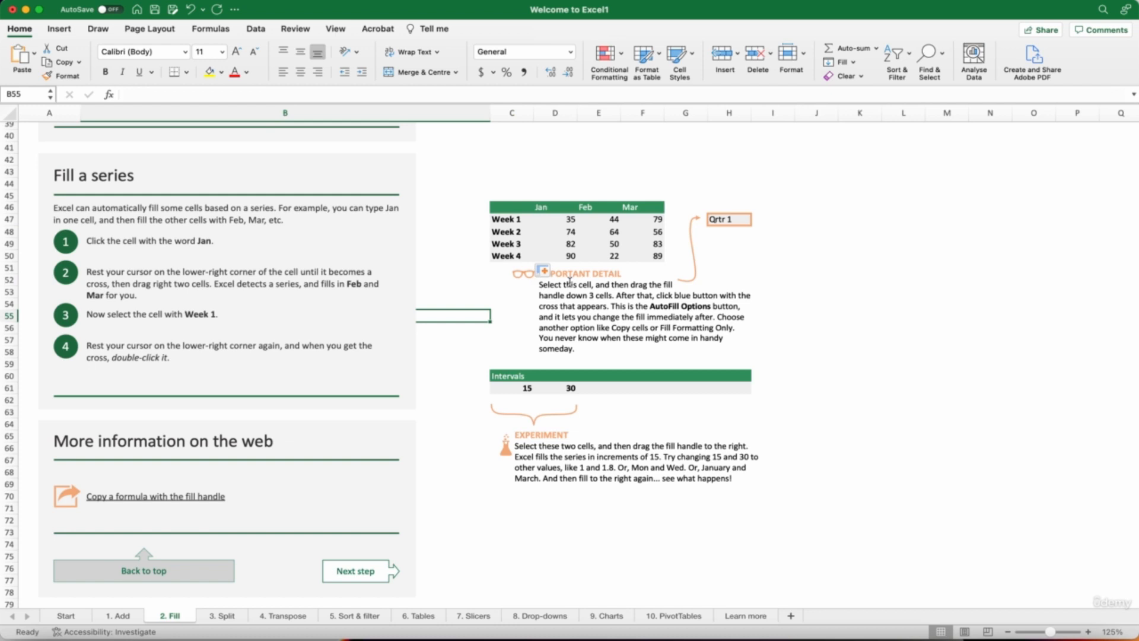
pyautogui.click(621, 274)
pyautogui.moveTo(883, 324); pyautogui.dragTo(881, 323)
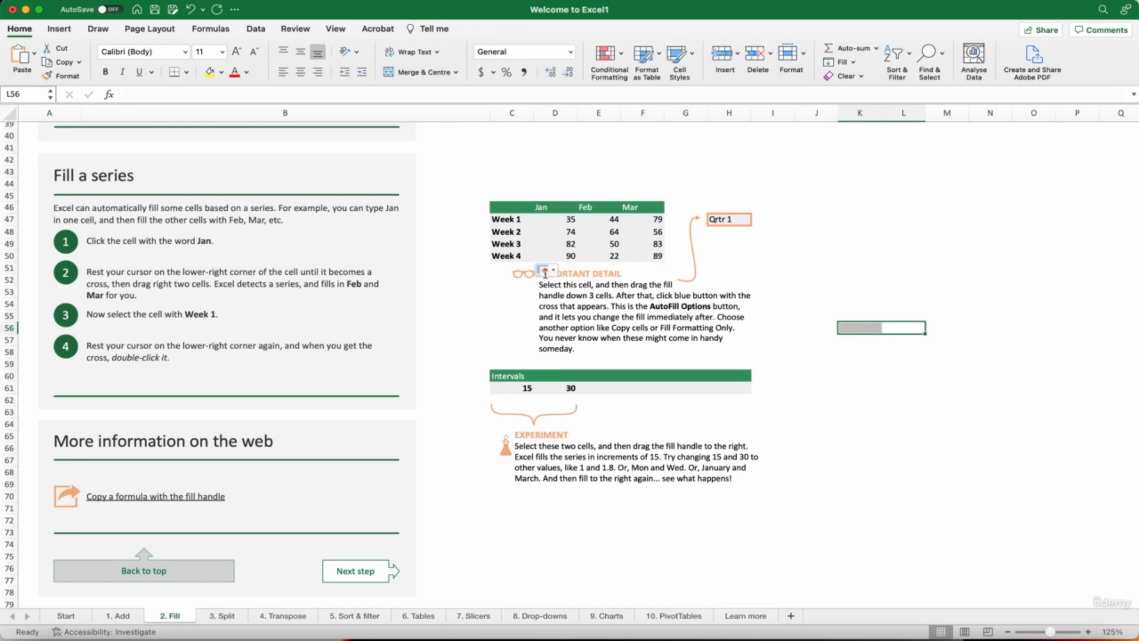
pyautogui.click(557, 273)
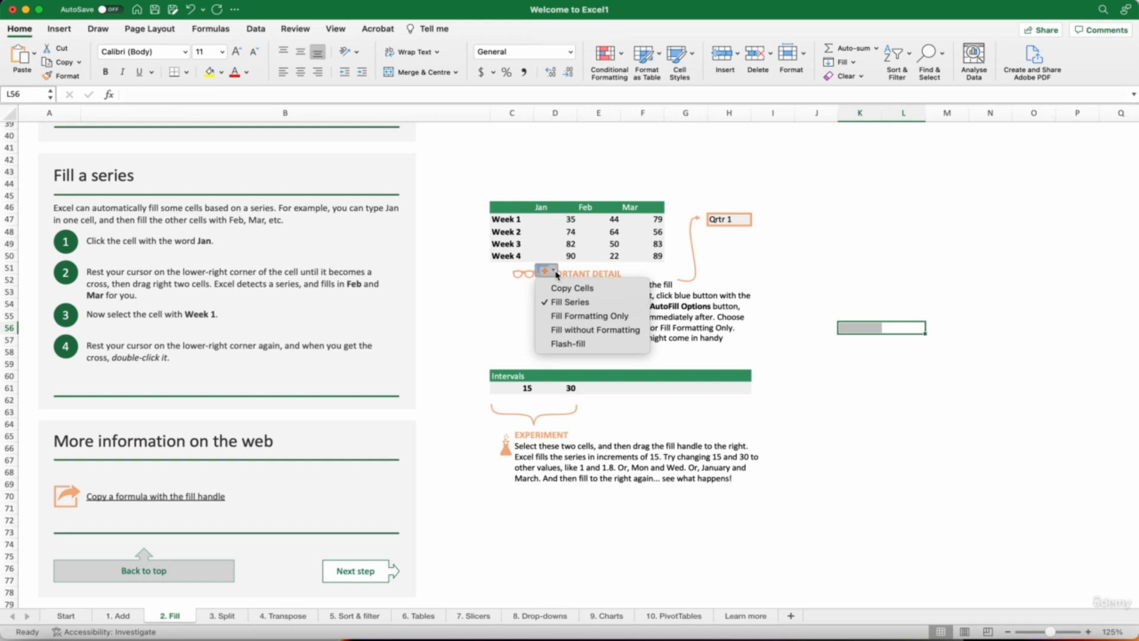
pyautogui.click(510, 305)
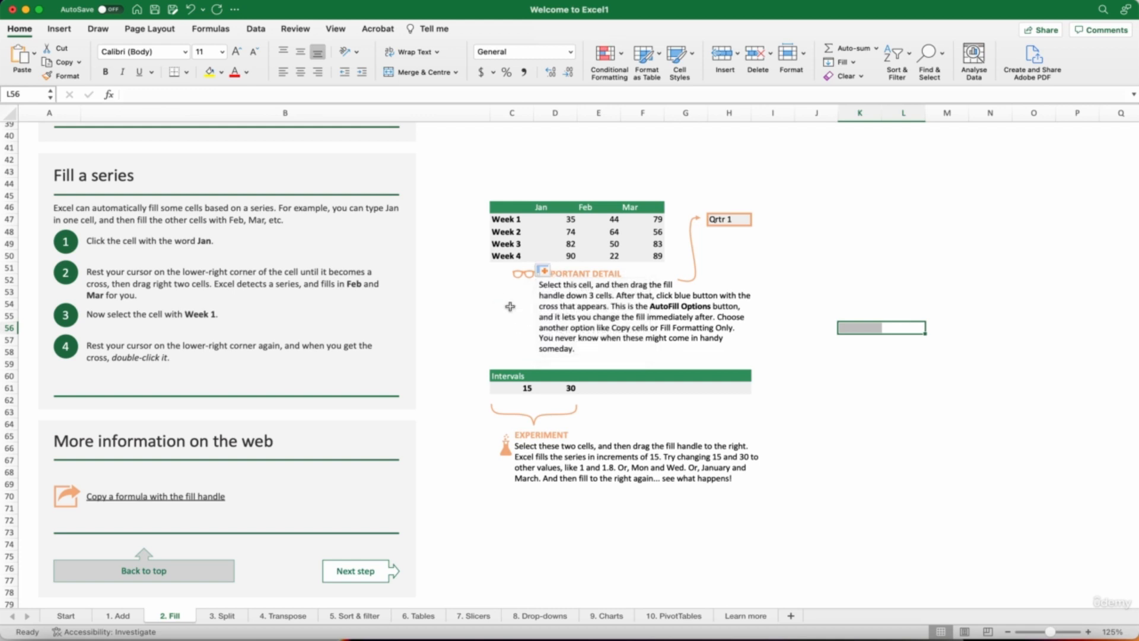
pyautogui.click(541, 272)
pyautogui.click(467, 280)
pyautogui.click(476, 315)
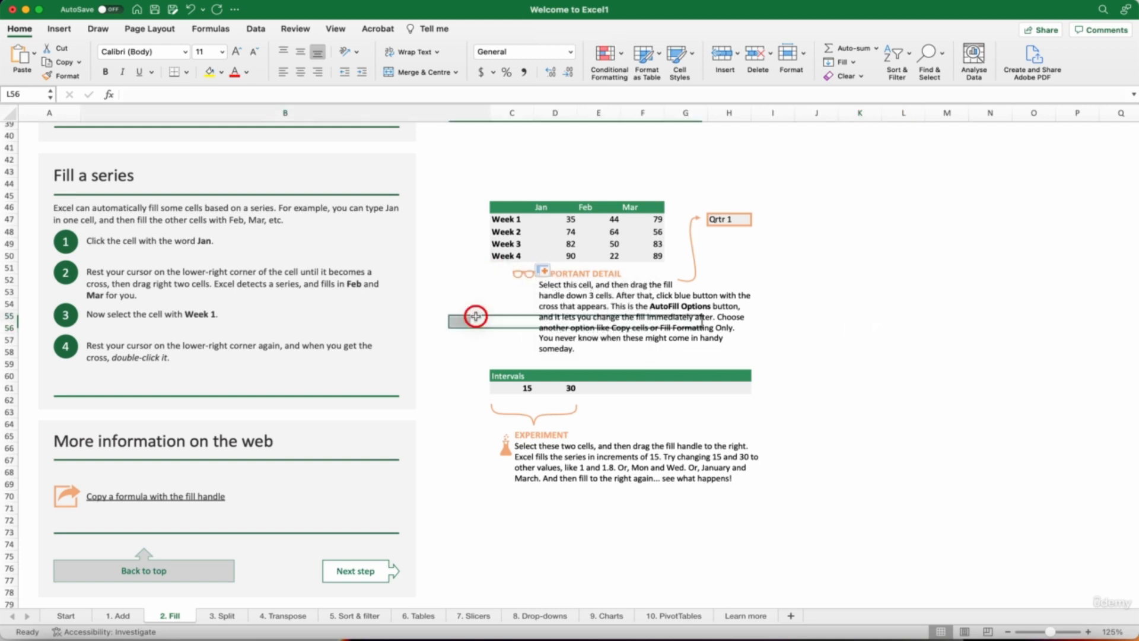
# Step: Extend Qrtr 1 from H47 down three cells to H50 as a quarter series
pyautogui.click(573, 290)
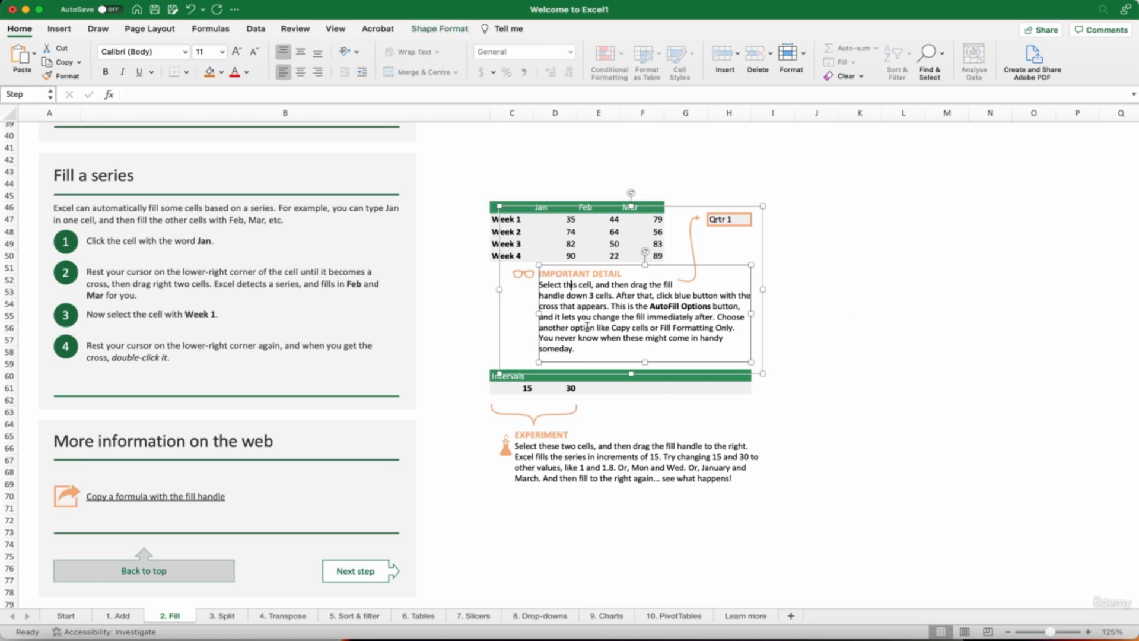
pyautogui.click(733, 221)
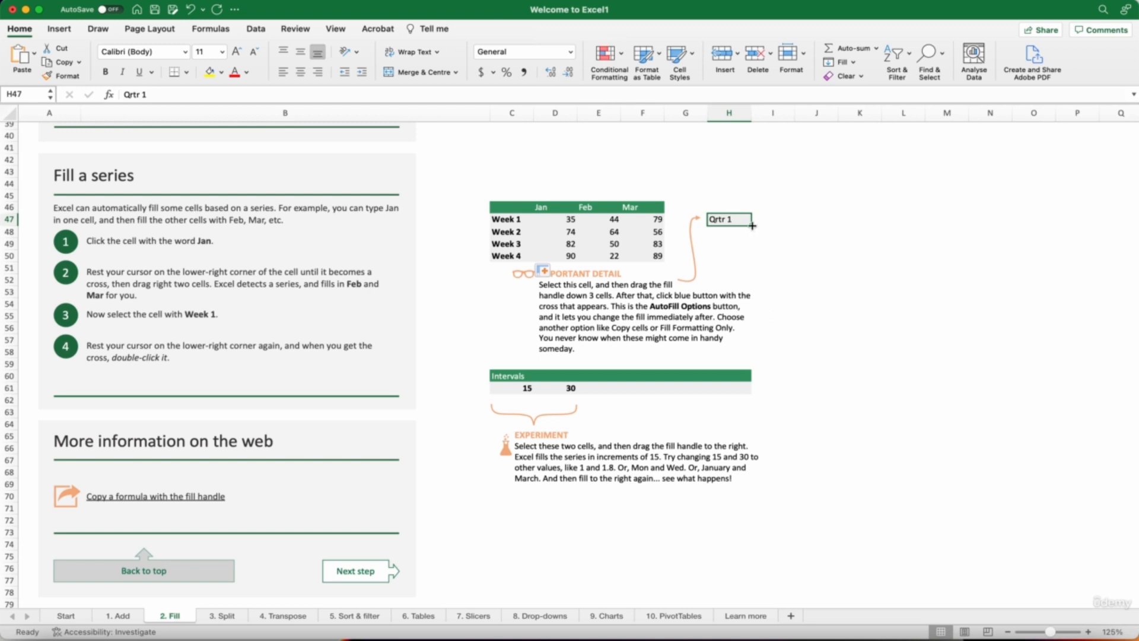
pyautogui.moveTo(752, 227); pyautogui.dragTo(743, 256)
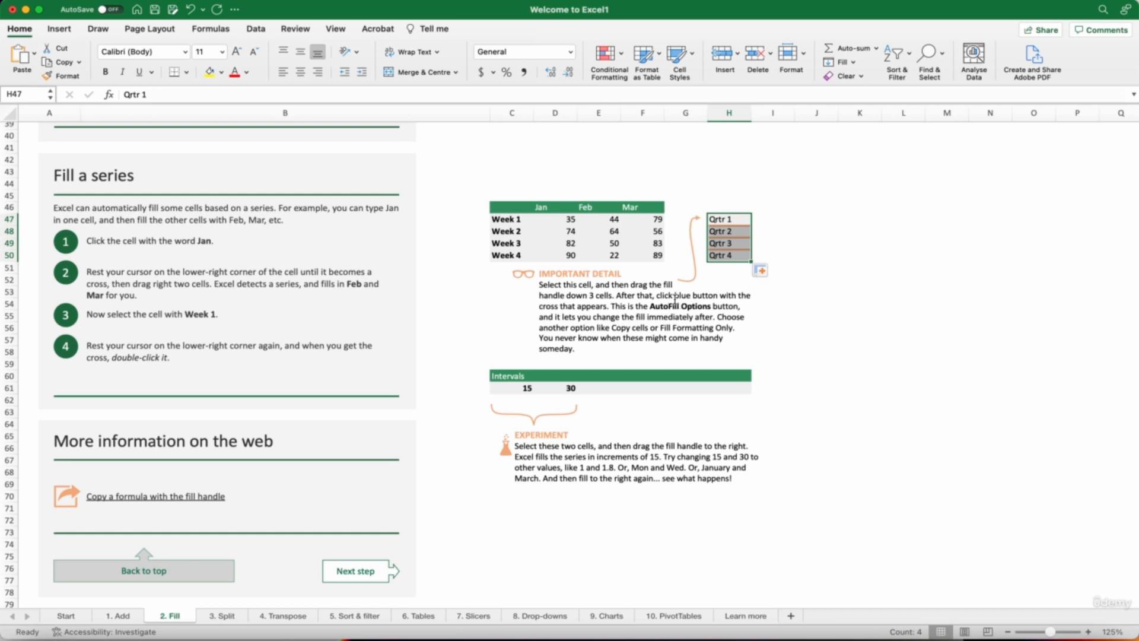
# Step: Switch the AutoFill option for the quarter cells H47 through H50 to Copy Cells, and return it to Fill Series
pyautogui.click(764, 271)
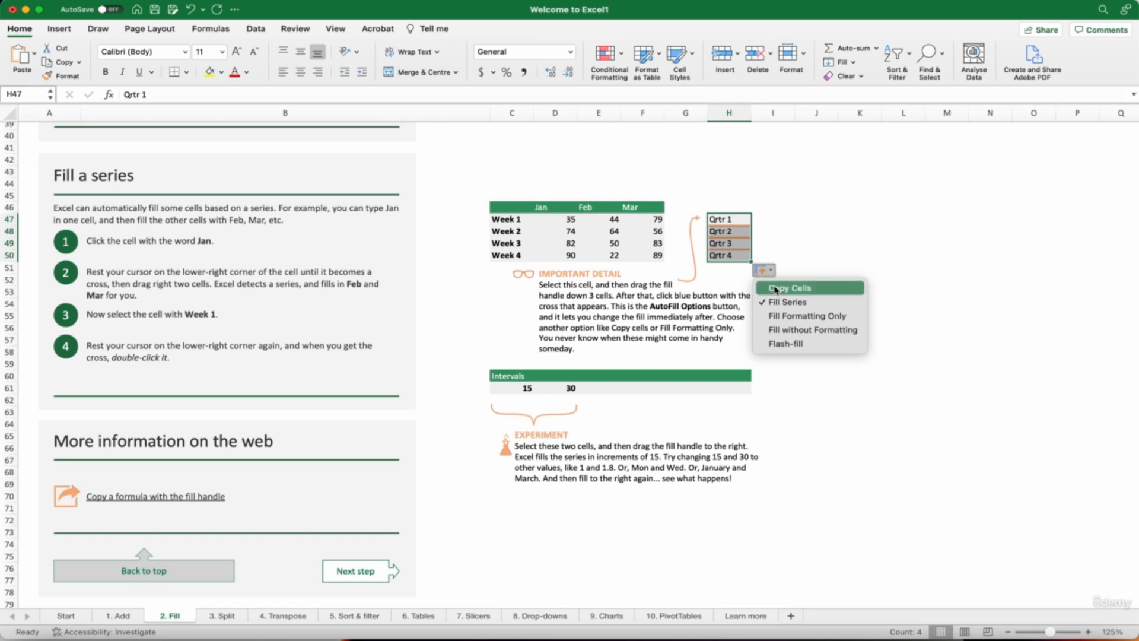
pyautogui.click(775, 289)
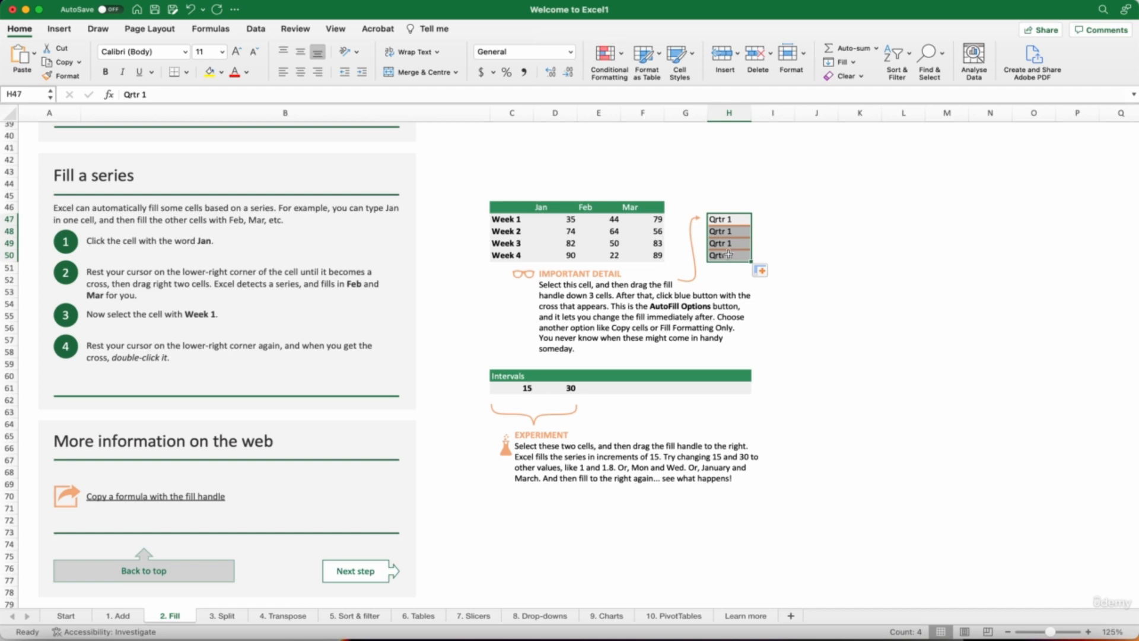
pyautogui.click(770, 272)
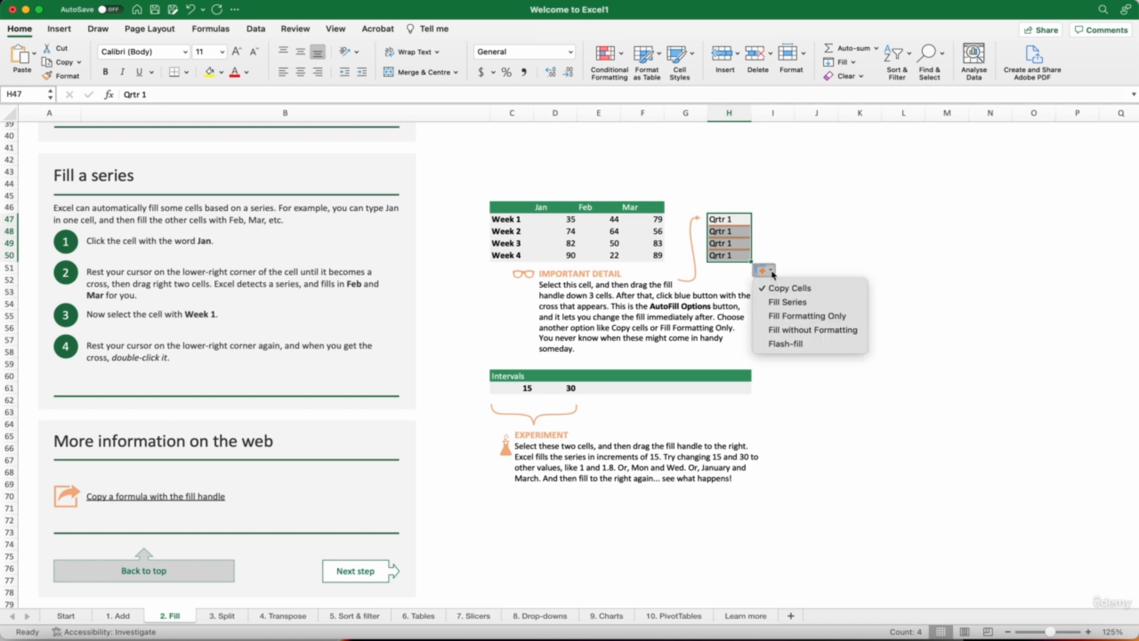
pyautogui.click(782, 302)
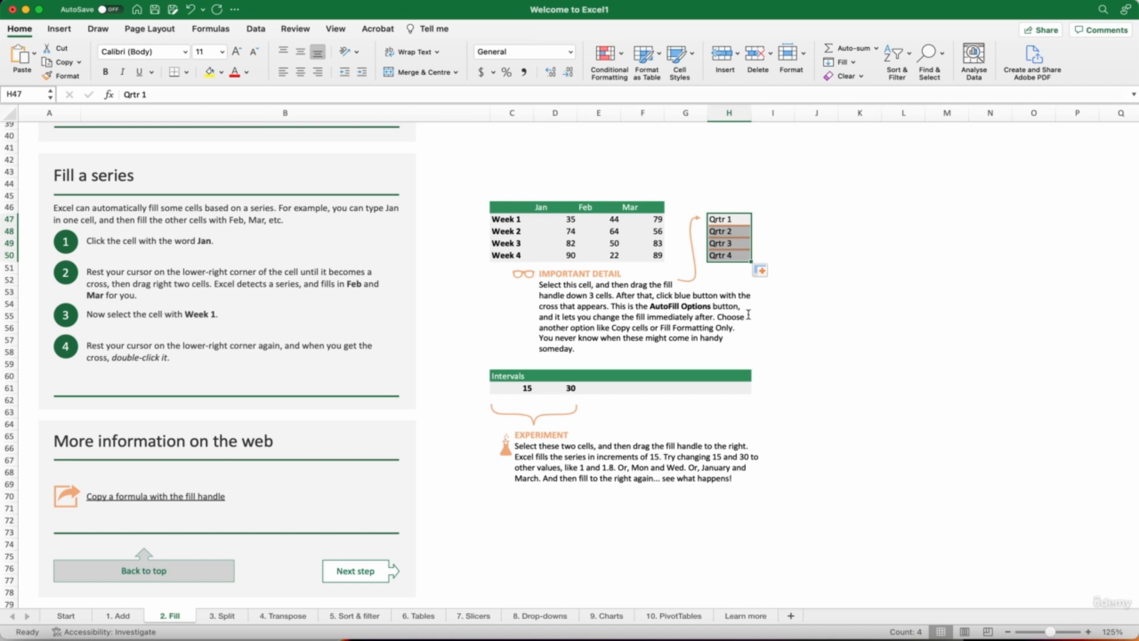
pyautogui.click(772, 362)
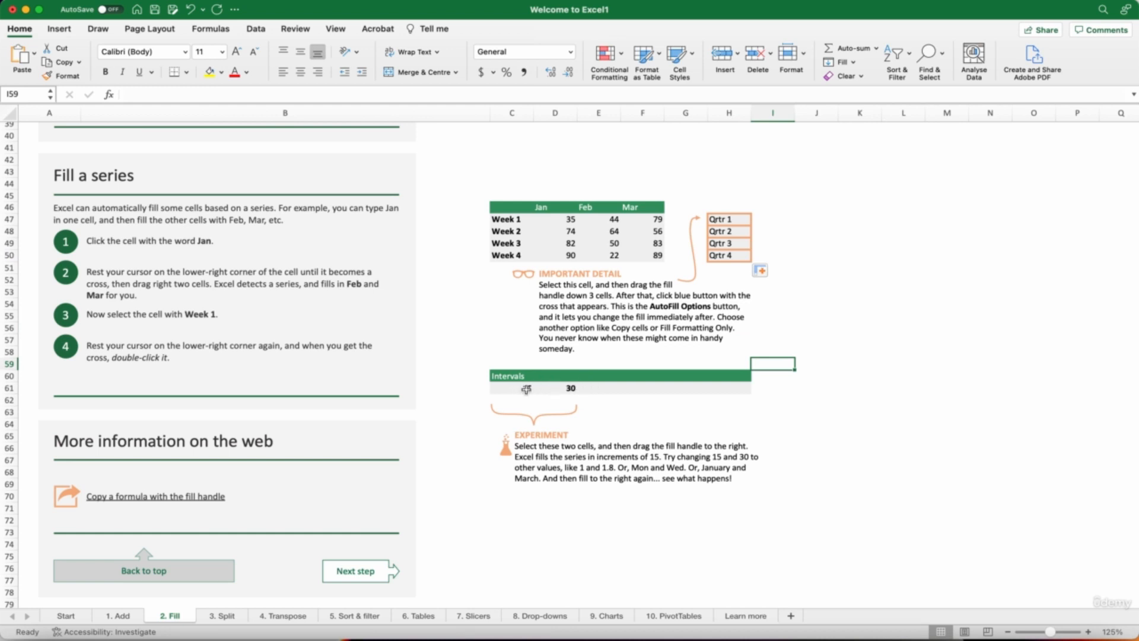
# Step: Extend the Intervals values 15 and 30 in C61 and D61 across the row through H61 in increments of 15
pyautogui.click(609, 386)
pyautogui.click(638, 386)
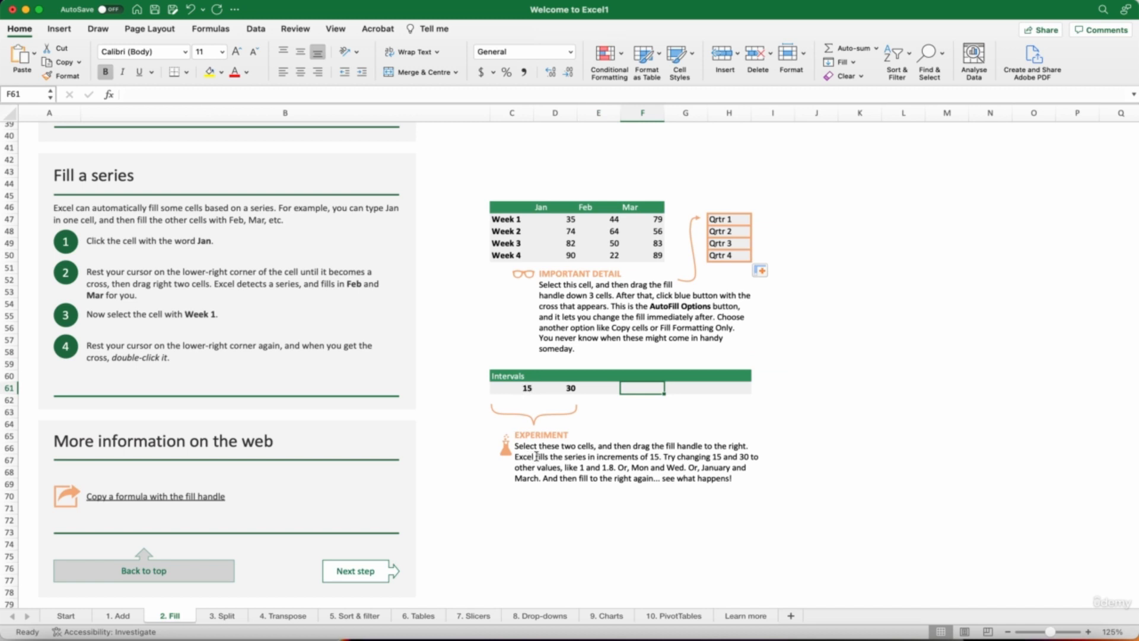
pyautogui.moveTo(525, 387); pyautogui.dragTo(559, 387)
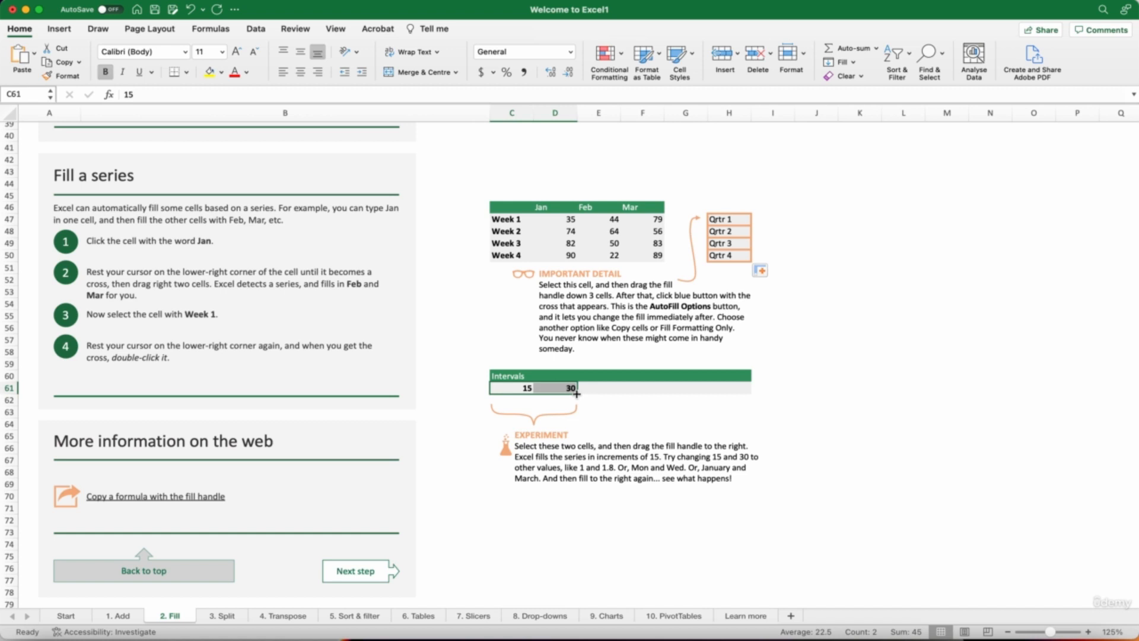
pyautogui.moveTo(577, 393); pyautogui.dragTo(745, 400)
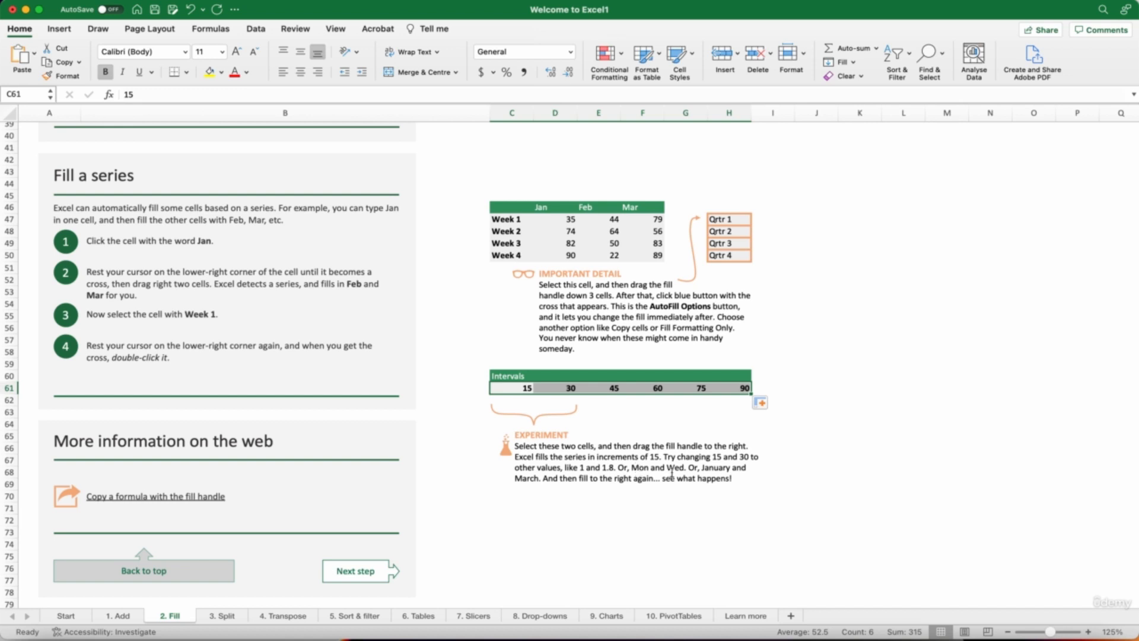
# Step: Replace the first two Intervals values with Mon in C61 and Wed in D61
pyautogui.click(514, 389)
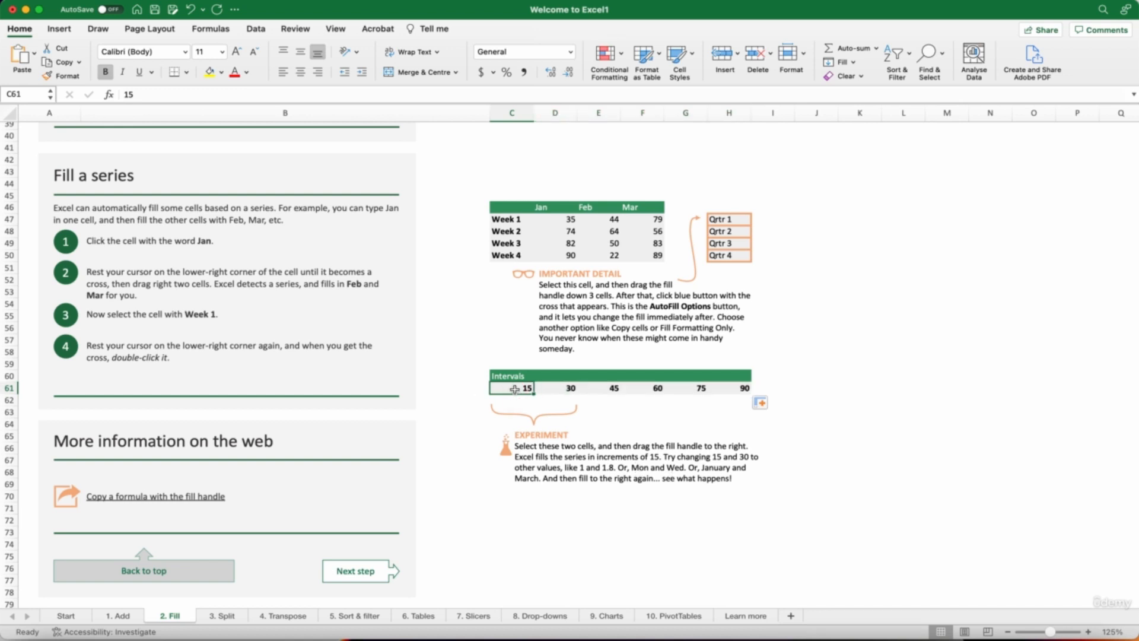
pyautogui.write('Mon')
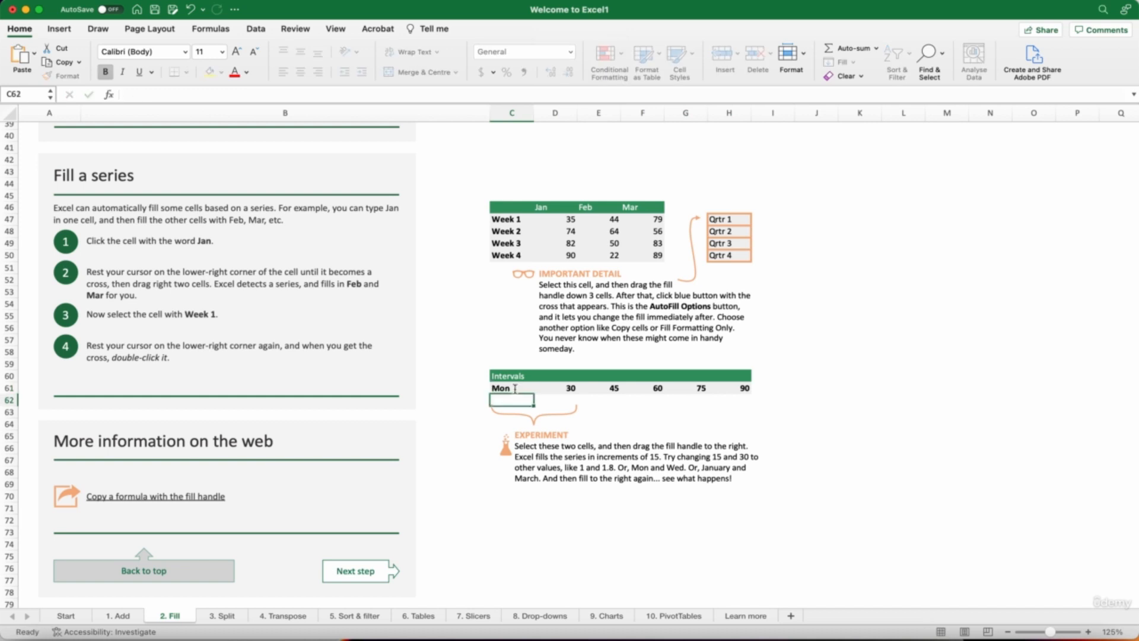
pyautogui.press('Tab')
pyautogui.write('Wed')
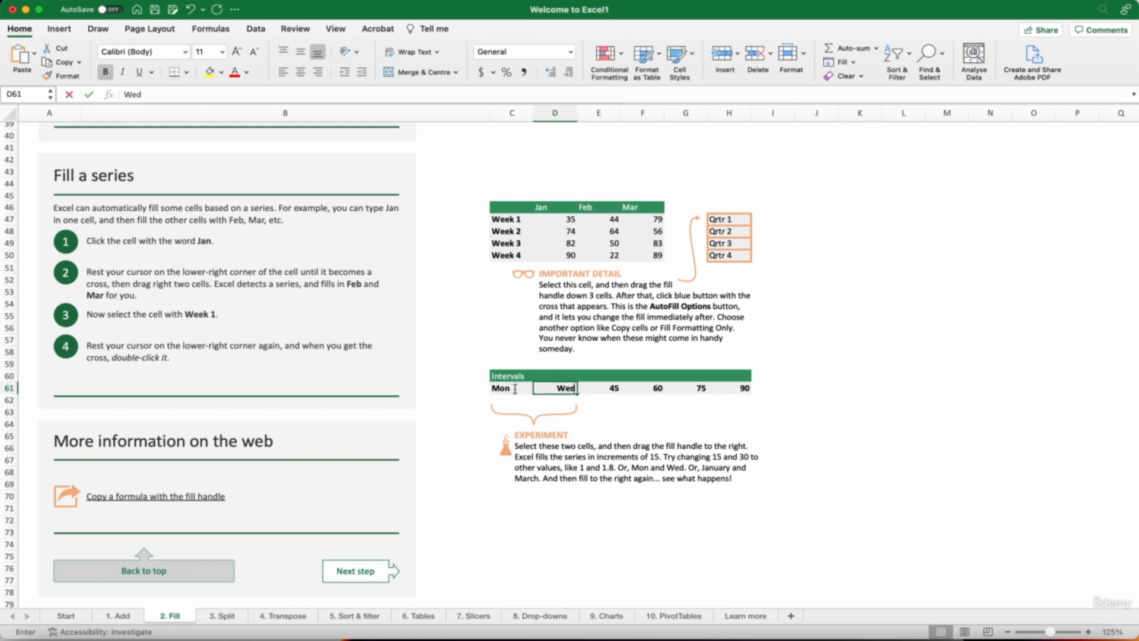
pyautogui.press('Return')
# Step: Extend Mon and Wed from C61 and D61 across the Intervals row through H61 as an every-other-day series
pyautogui.moveTo(515, 389); pyautogui.dragTo(558, 389)
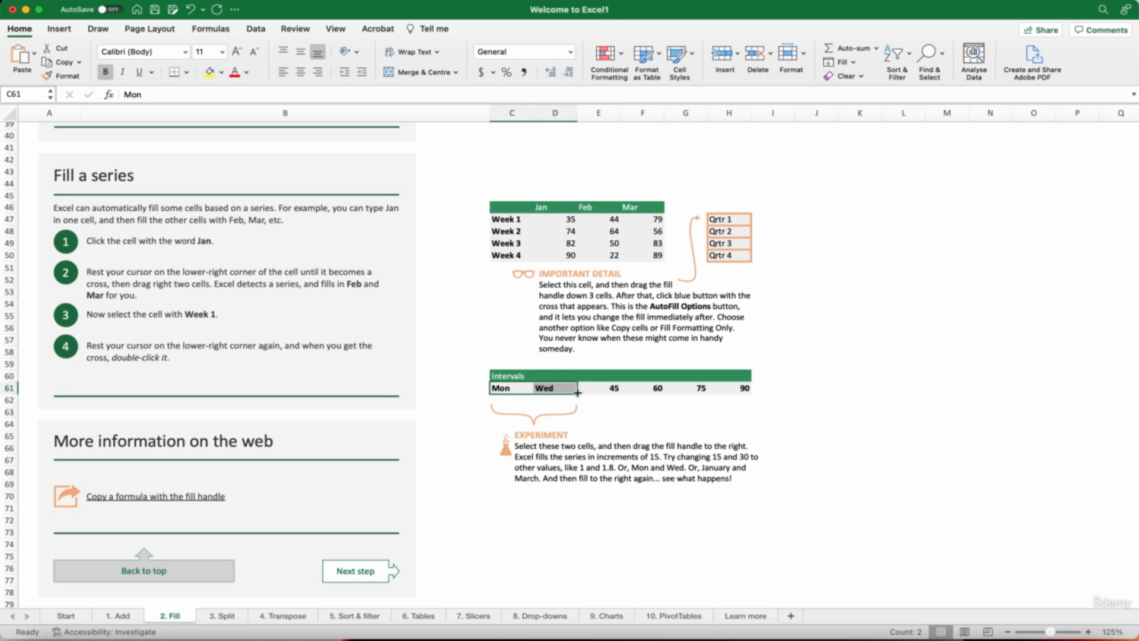
pyautogui.moveTo(578, 394); pyautogui.dragTo(578, 394)
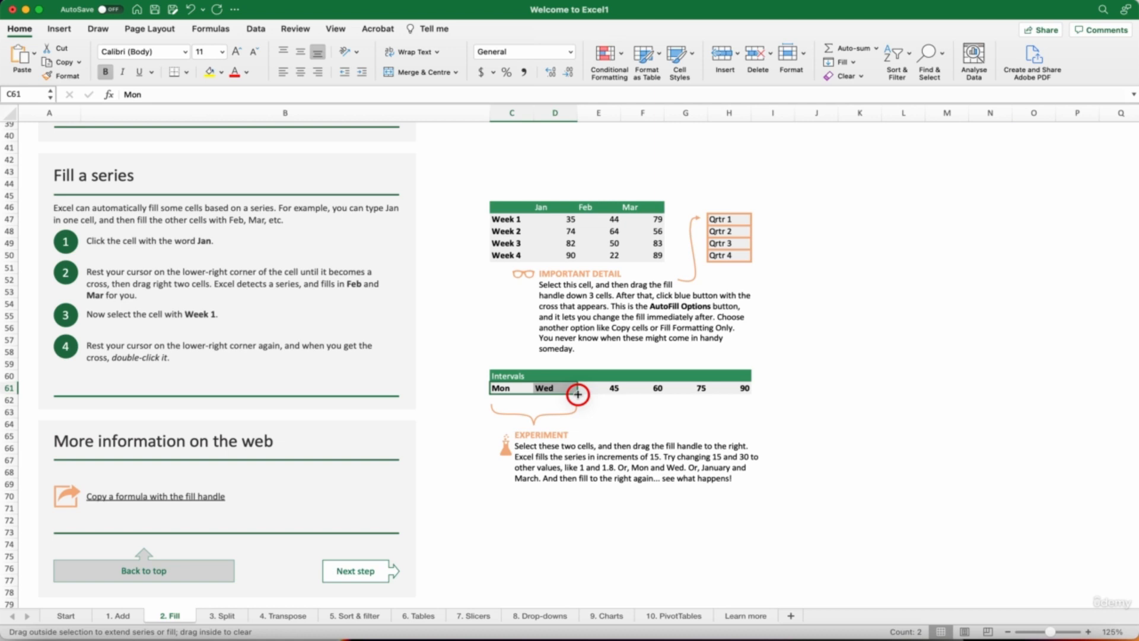
pyautogui.moveTo(578, 394); pyautogui.dragTo(741, 401)
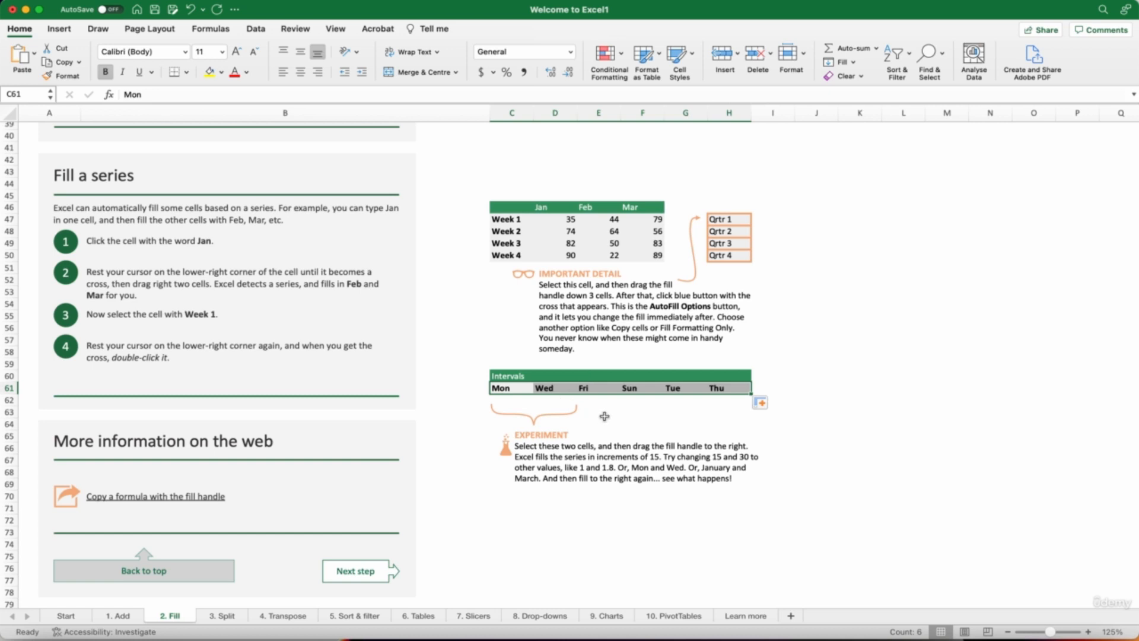
pyautogui.click(547, 498)
# Step: Review the filled week labels and the completed exercises throughout the Fill sheet
pyautogui.moveTo(506, 220); pyautogui.dragTo(512, 255)
pyautogui.scroll(10, 514, 330)
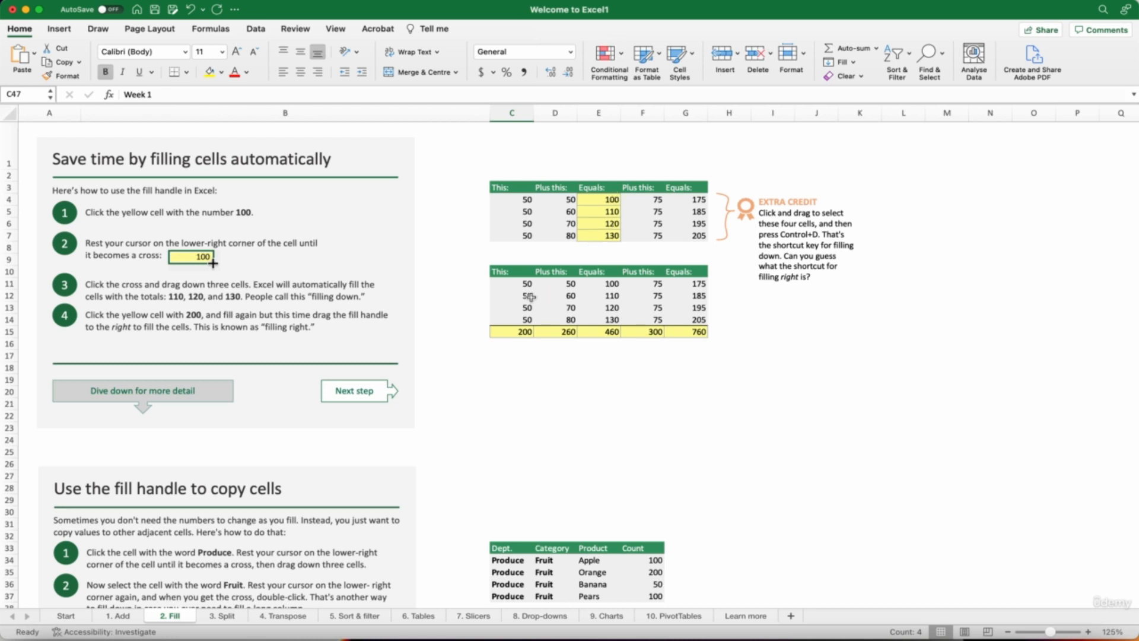
pyautogui.scroll(-5, 512, 468)
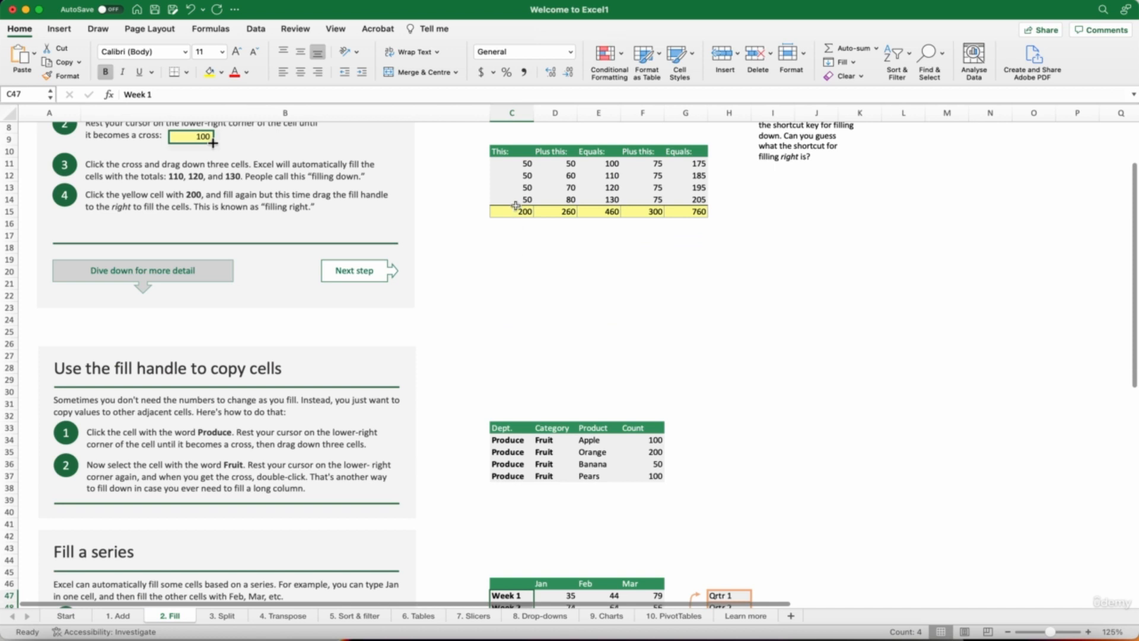
pyautogui.scroll(-1, 538, 504)
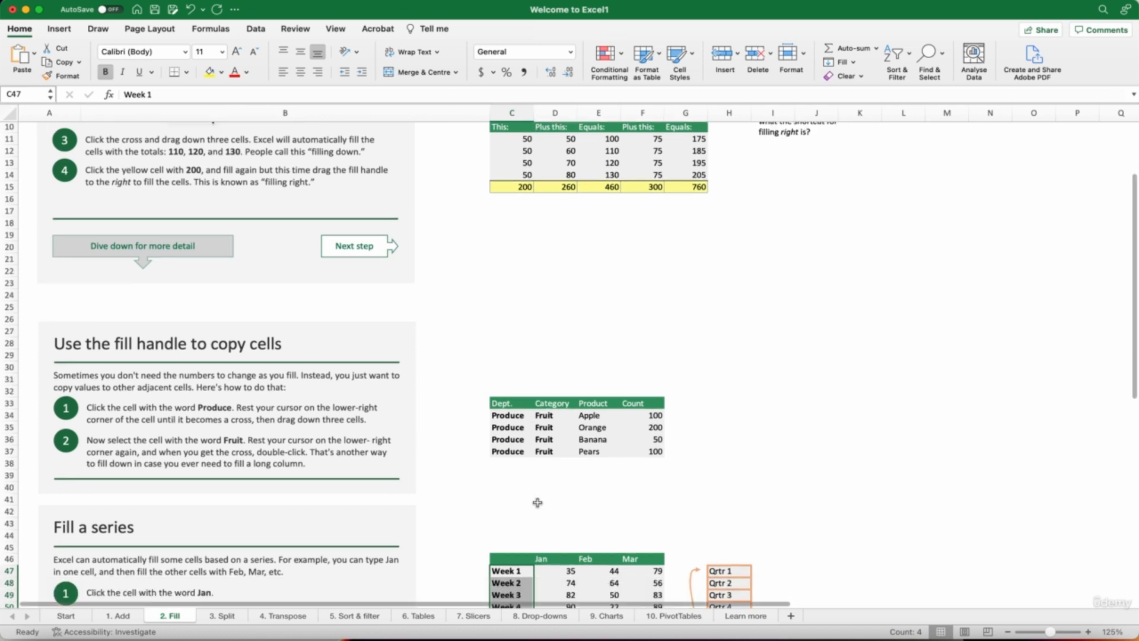
pyautogui.scroll(-4, 525, 561)
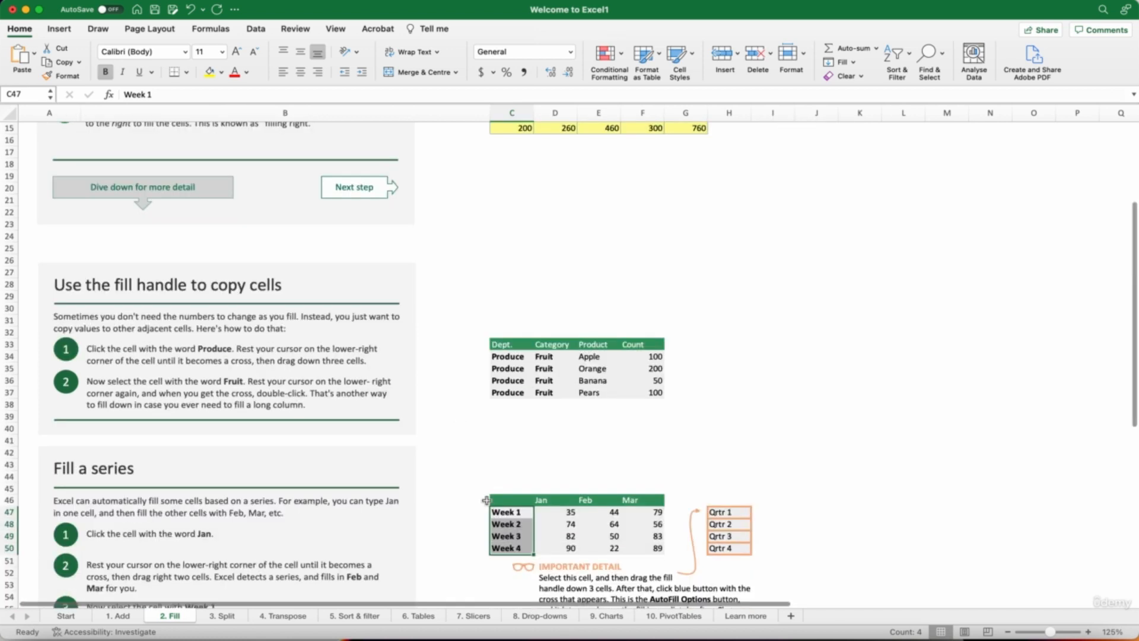
pyautogui.scroll(-8, 484, 501)
pyautogui.scroll(-1, 469, 503)
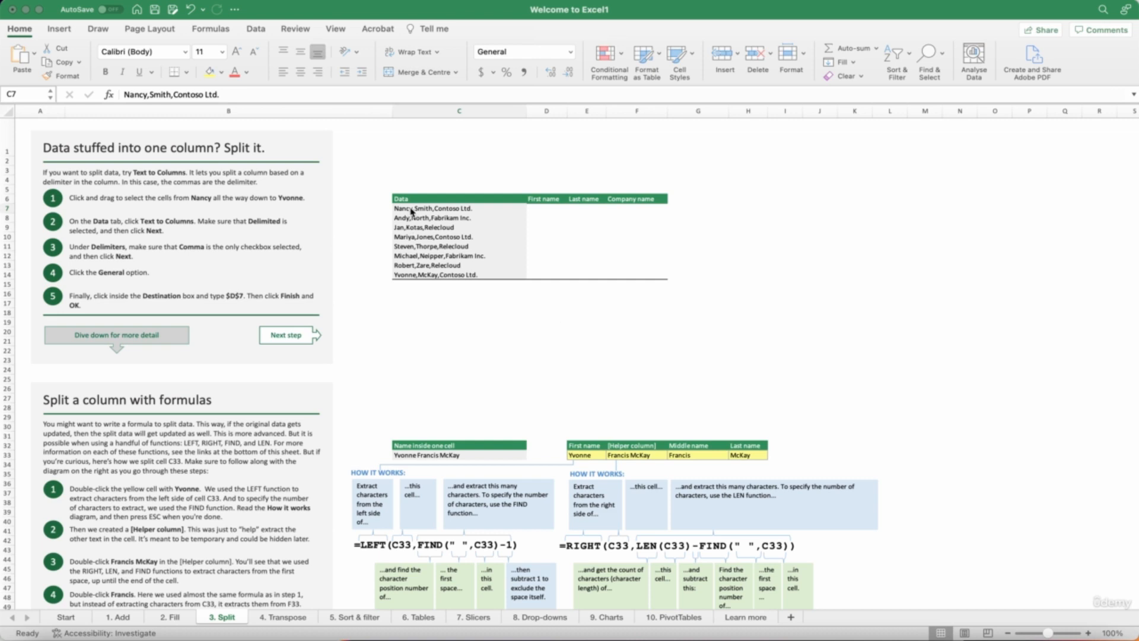
# Step: Start Text to Columns on the Data cells C7:C14 with Delimited as the data type
pyautogui.click(448, 208)
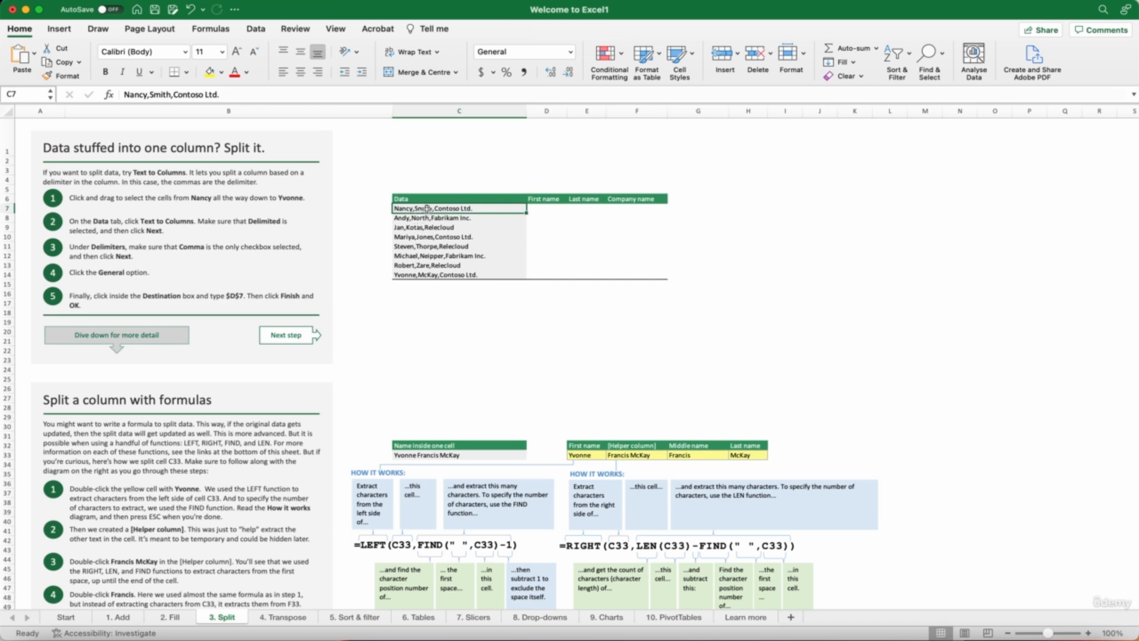
pyautogui.moveTo(427, 208); pyautogui.dragTo(425, 272)
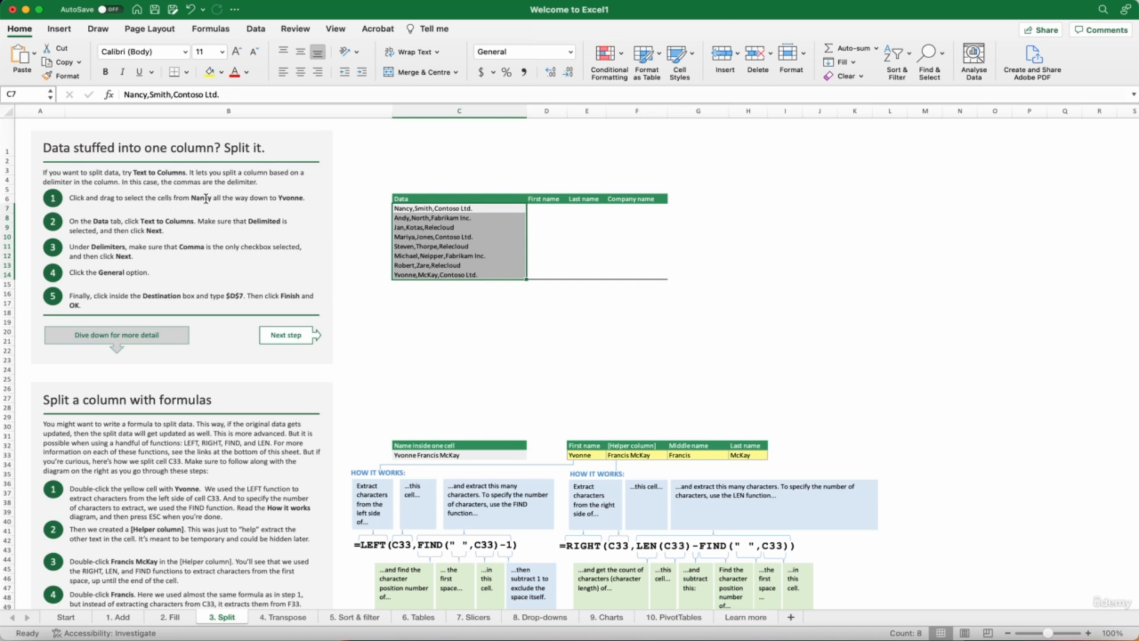
pyautogui.click(407, 210)
pyautogui.click(405, 275)
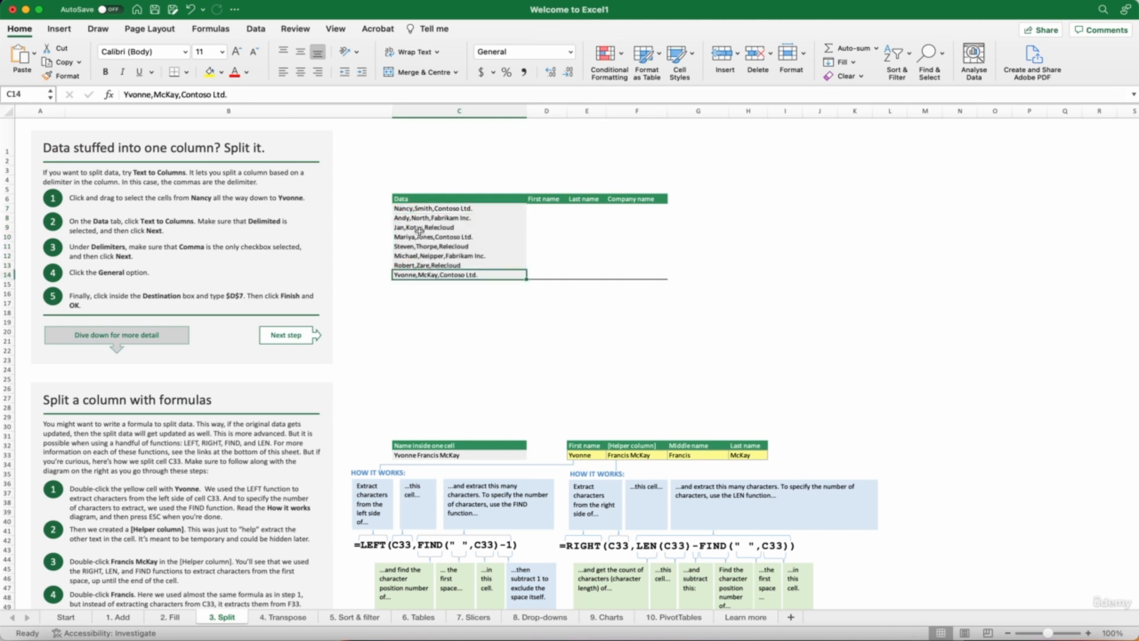
pyautogui.click(431, 210)
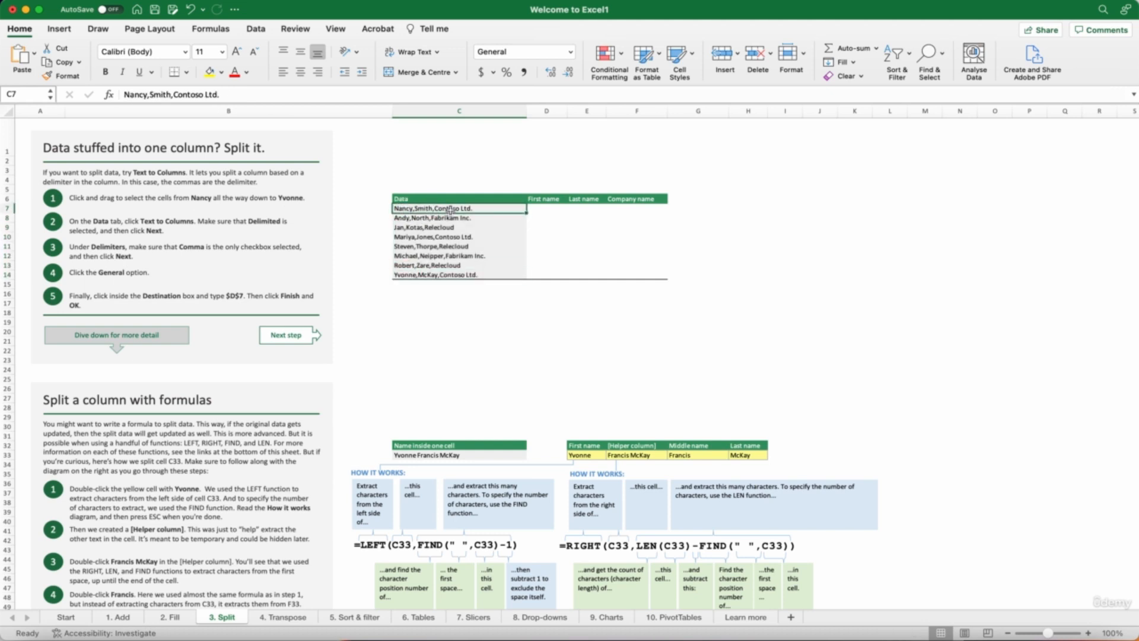
pyautogui.click(452, 209)
pyautogui.moveTo(452, 209); pyautogui.dragTo(449, 222)
pyautogui.moveTo(449, 224); pyautogui.dragTo(445, 274)
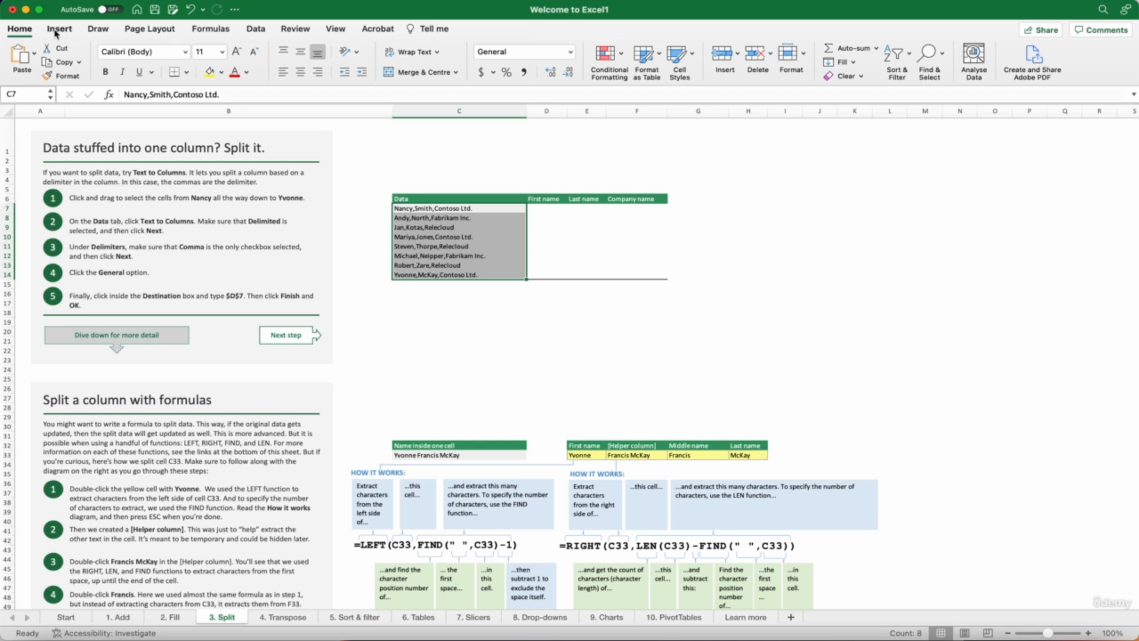
pyautogui.click(256, 30)
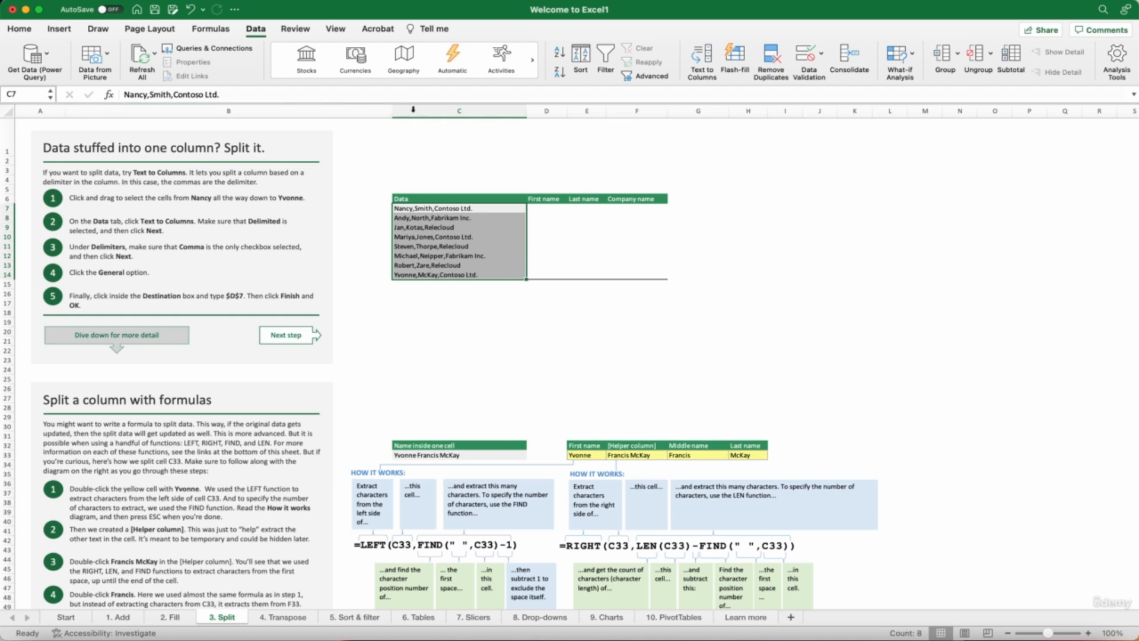
pyautogui.click(703, 56)
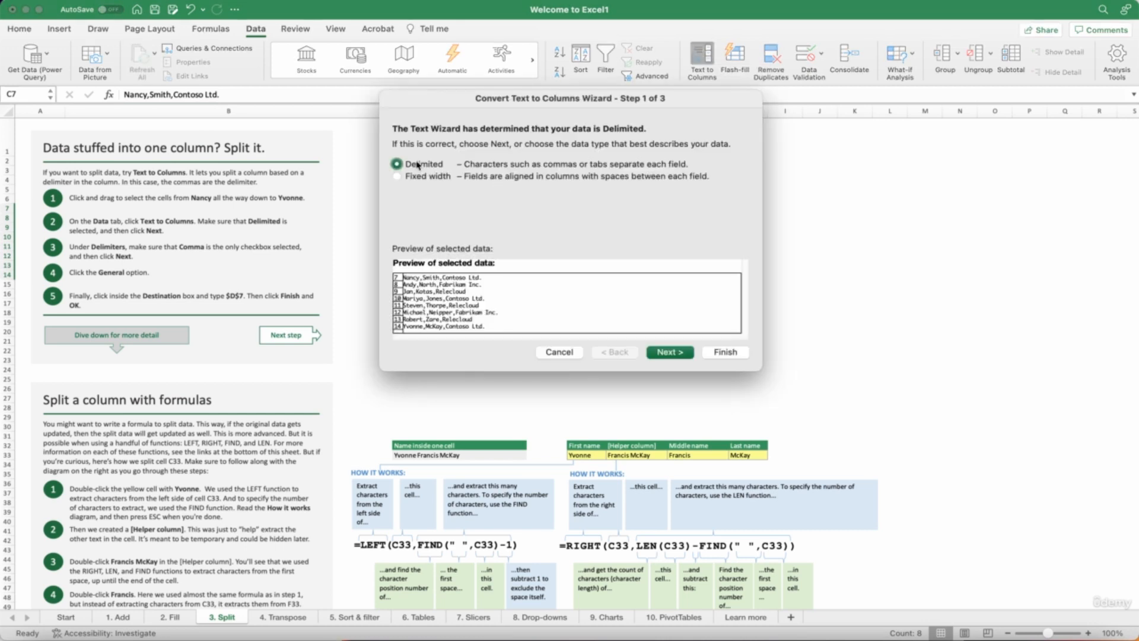
pyautogui.click(668, 353)
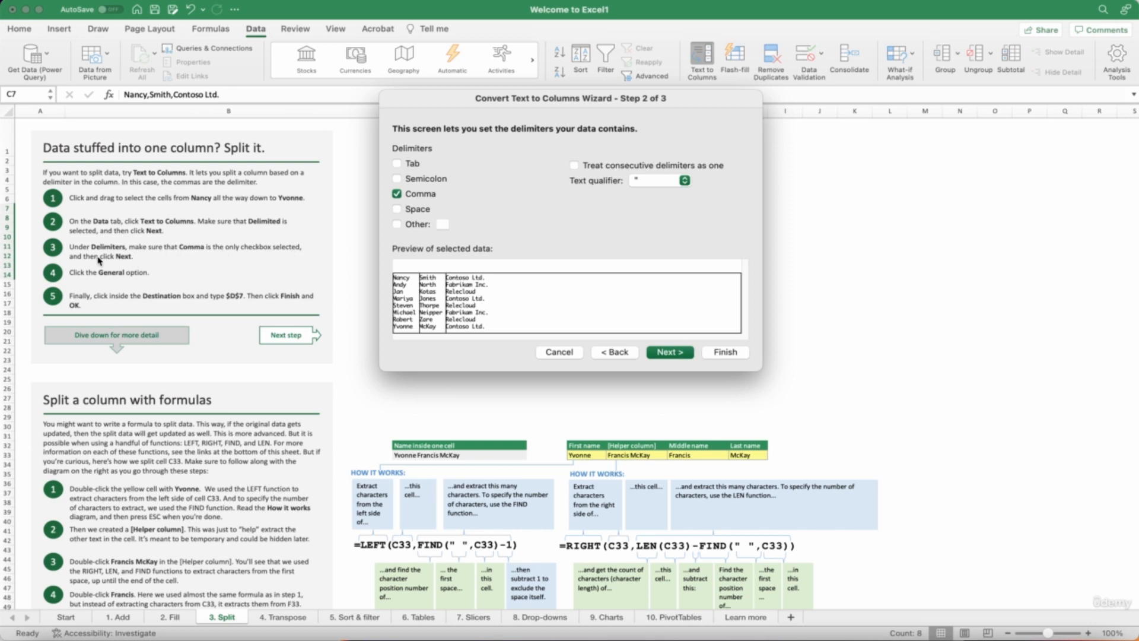
# Step: Split the selected cells at commas only, using the General column format and destination $D$7, and accept replacing the existing data
pyautogui.click(396, 179)
pyautogui.click(396, 182)
pyautogui.click(668, 353)
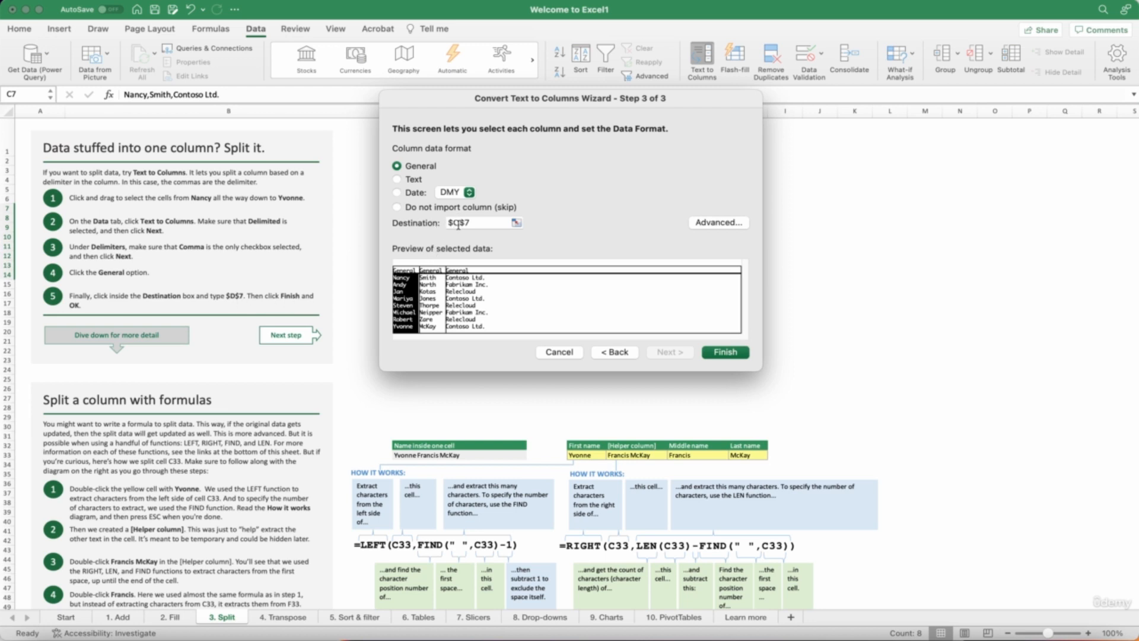
pyautogui.click(458, 222)
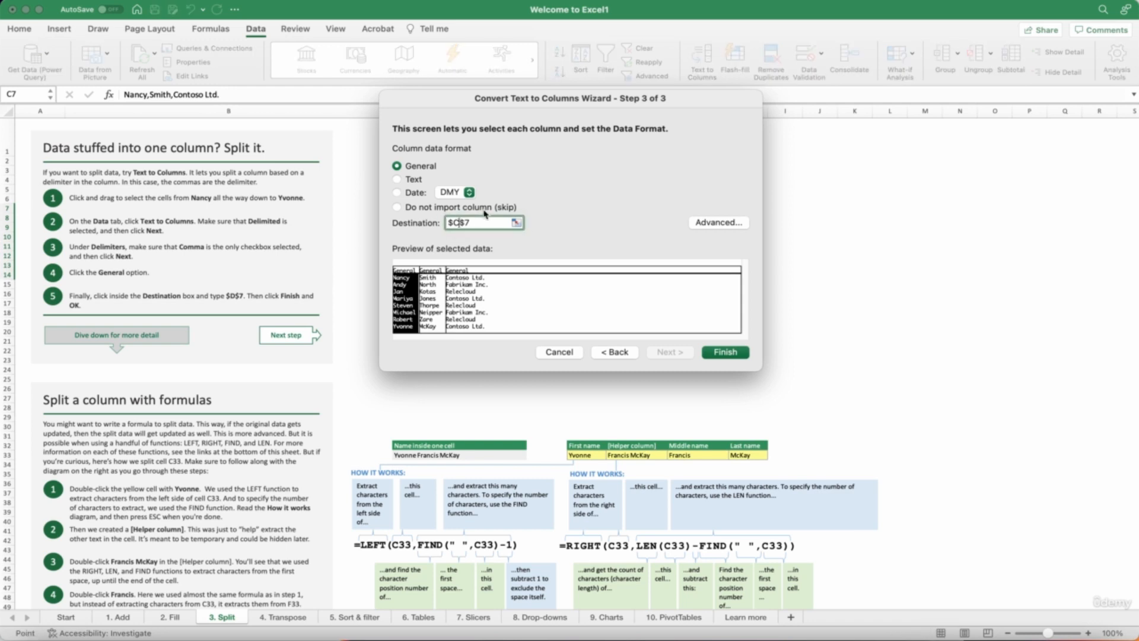
pyautogui.press('BackSpace')
pyautogui.write('d')
pyautogui.click(725, 353)
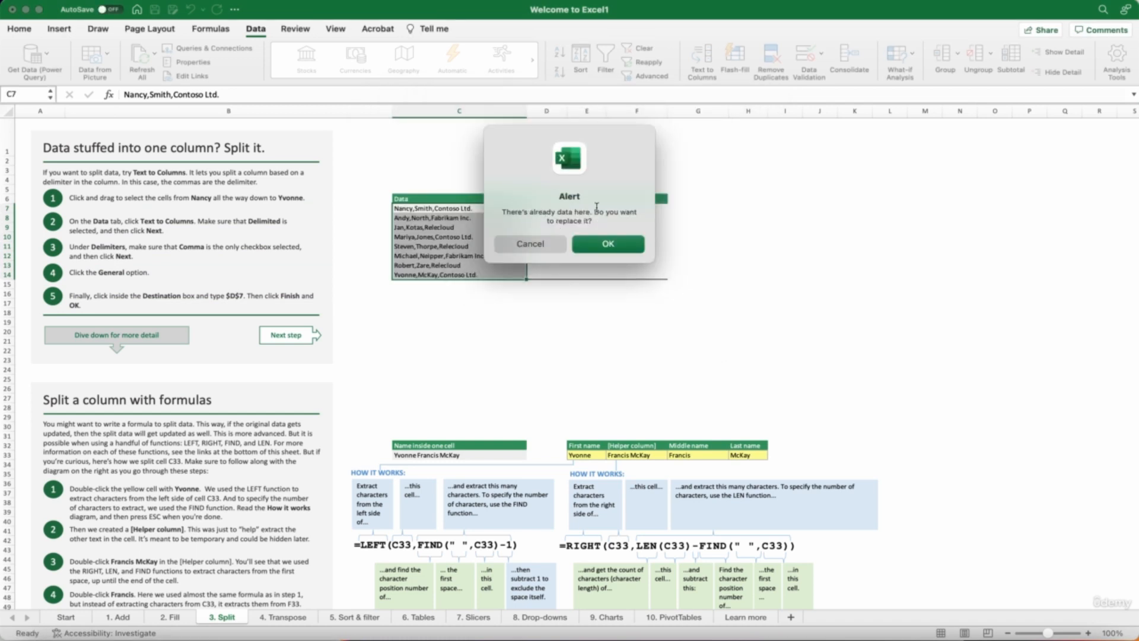
pyautogui.moveTo(601, 138); pyautogui.dragTo(889, 122)
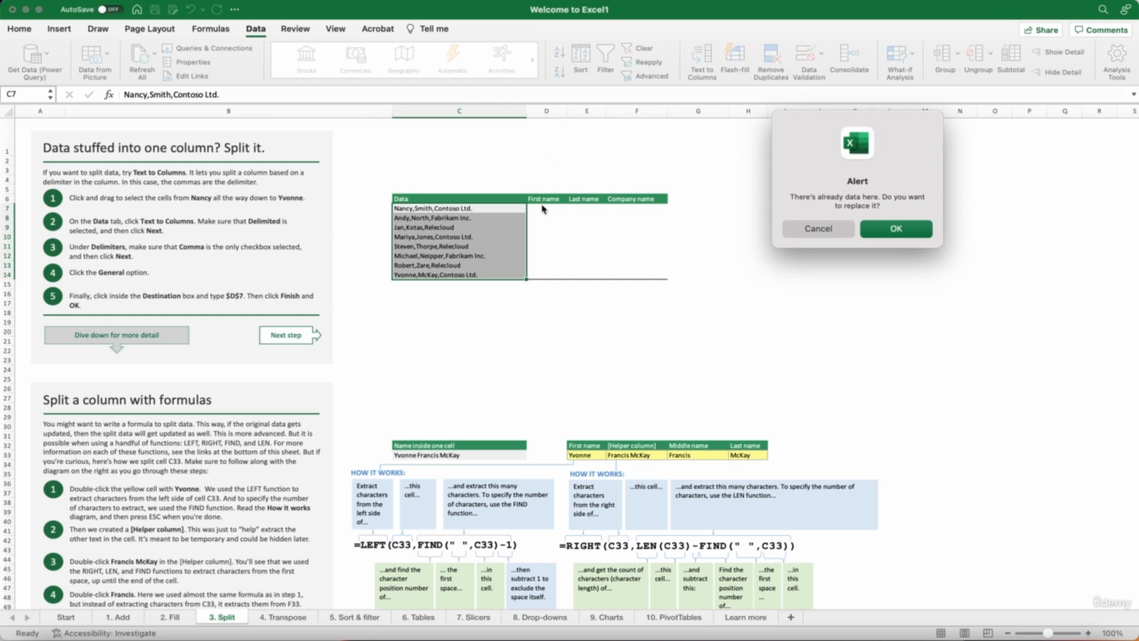
pyautogui.click(908, 234)
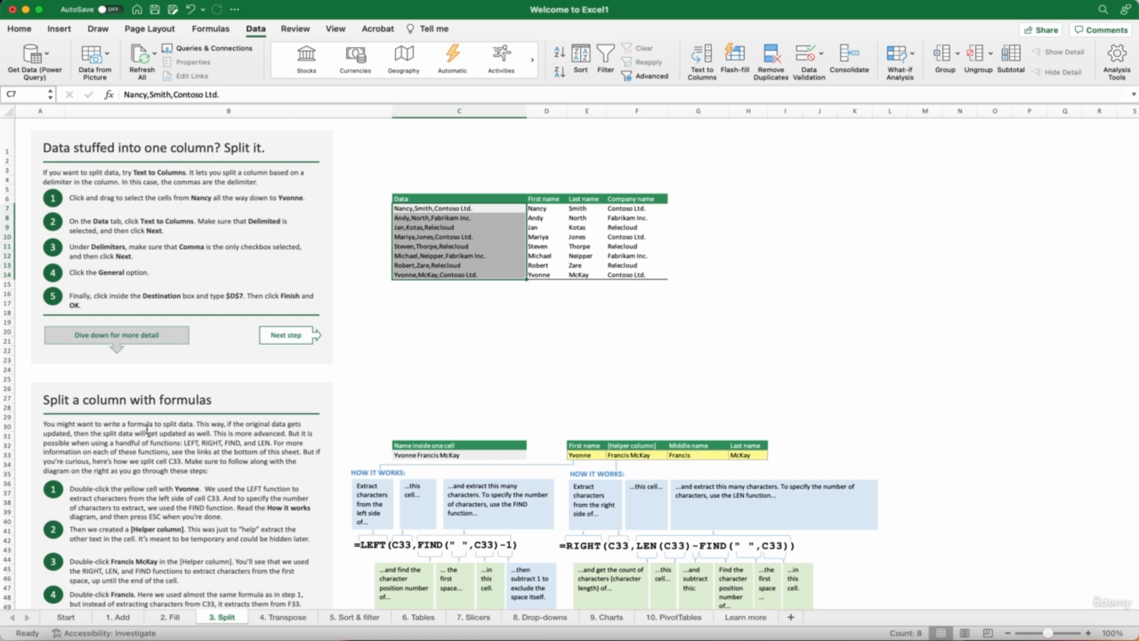
# Step: Examine the section on splitting a column with formulas, its worked example in row 33, and the original Data cells C7:C14
pyautogui.click(439, 368)
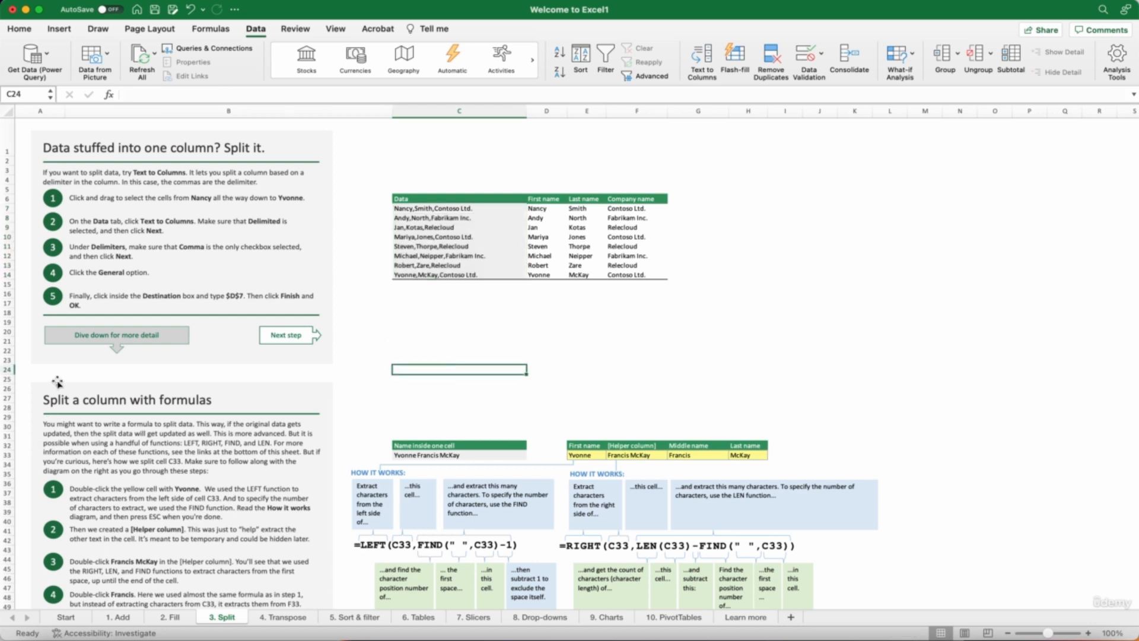
pyautogui.scroll(-1, 63, 427)
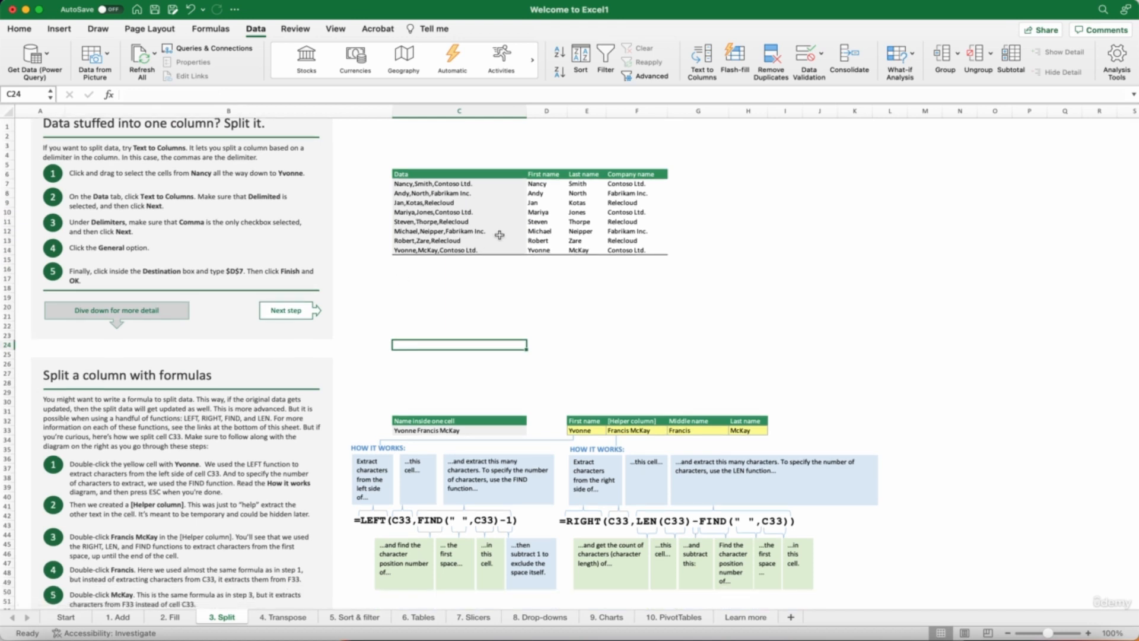
pyautogui.scroll(-2, 432, 311)
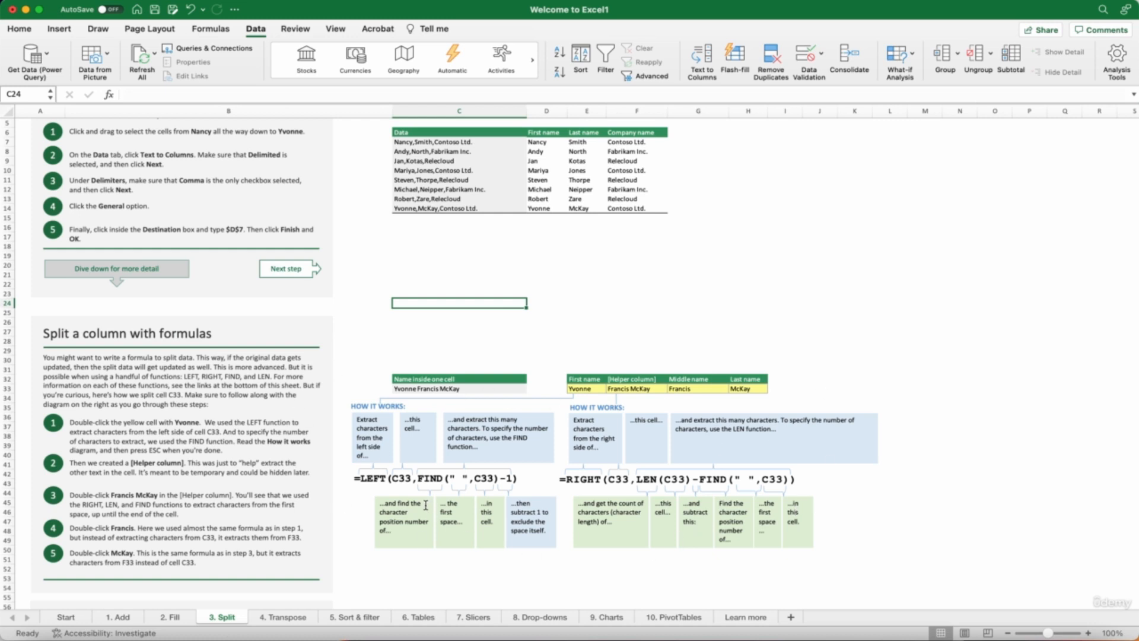
pyautogui.scroll(3, 355, 380)
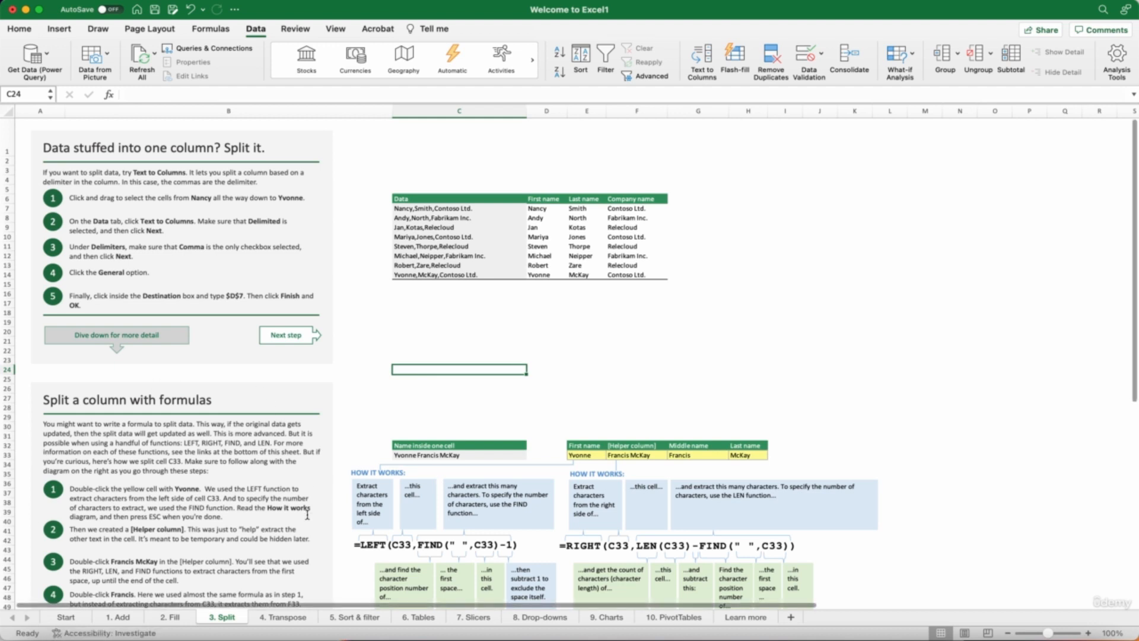
pyautogui.scroll(-3, 300, 511)
pyautogui.scroll(-2, 300, 511)
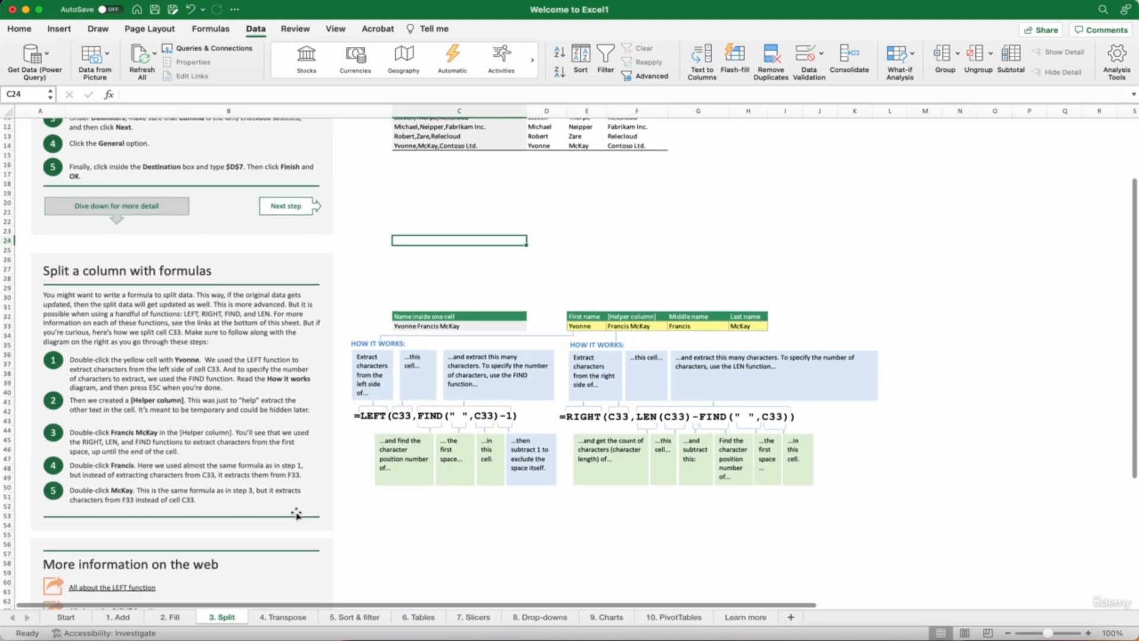
pyautogui.scroll(1, 496, 436)
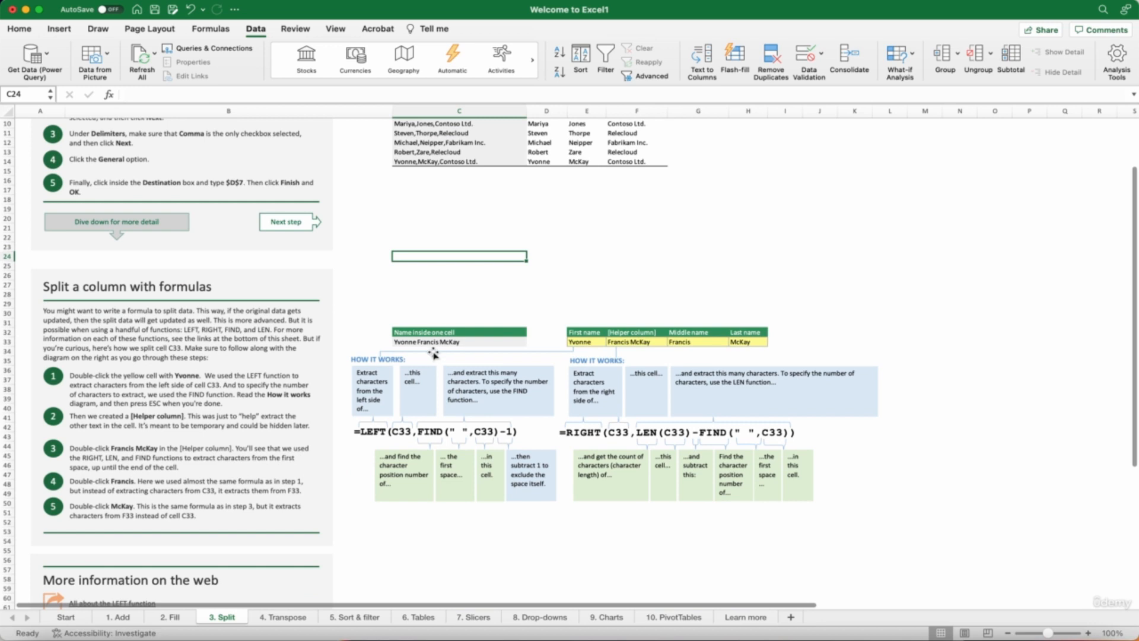
pyautogui.click(419, 342)
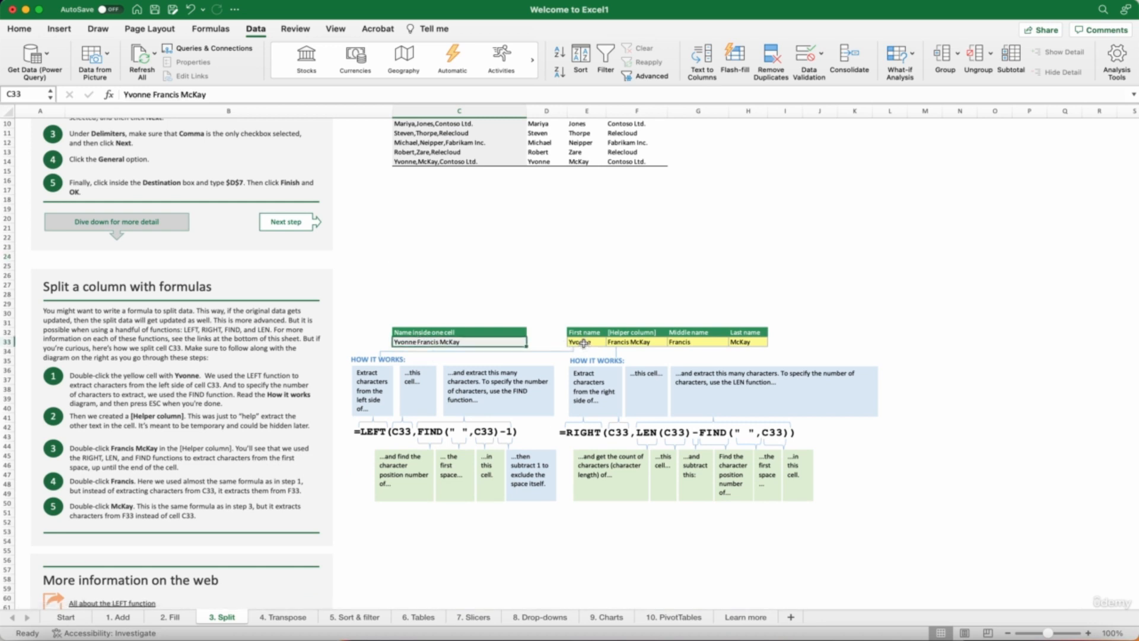
pyautogui.moveTo(583, 343); pyautogui.dragTo(756, 345)
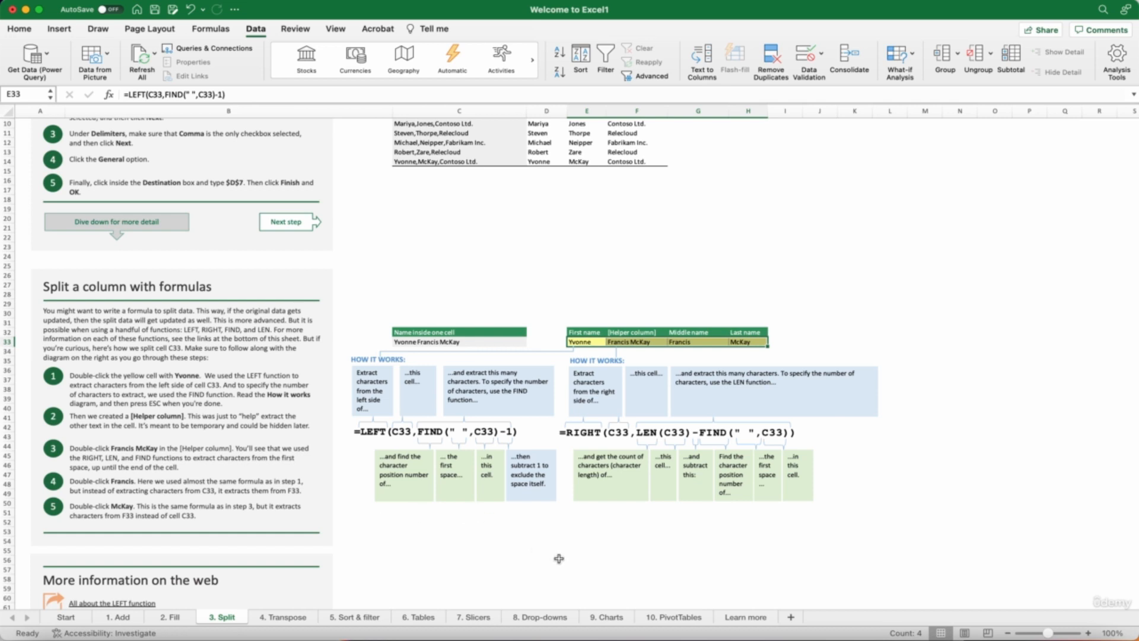
pyautogui.scroll(5, 559, 558)
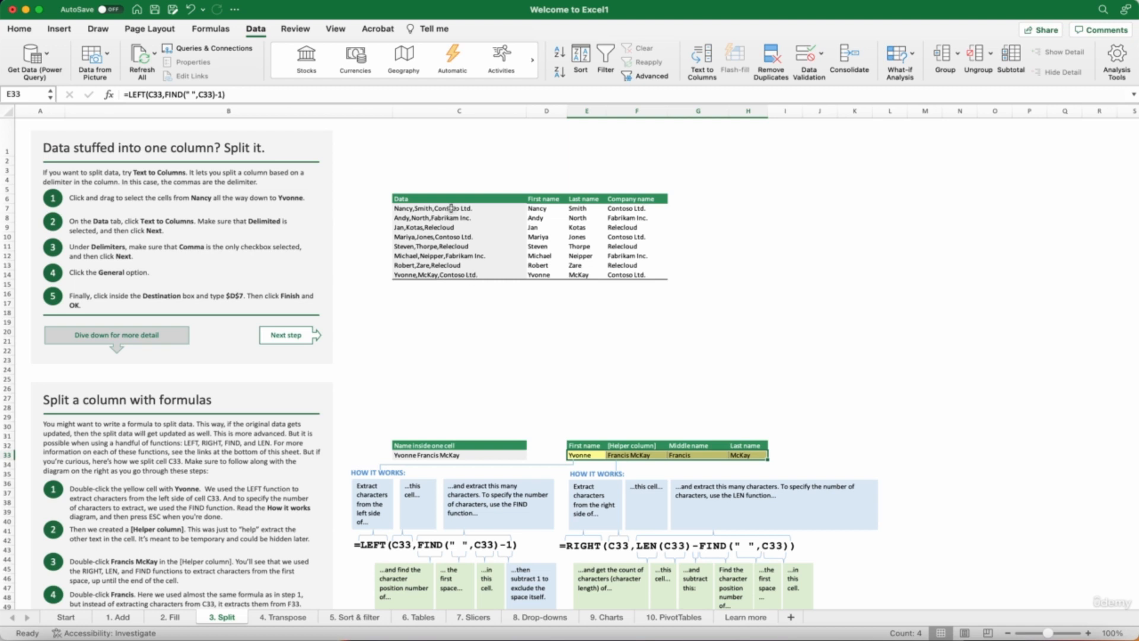
pyautogui.moveTo(451, 207); pyautogui.dragTo(458, 274)
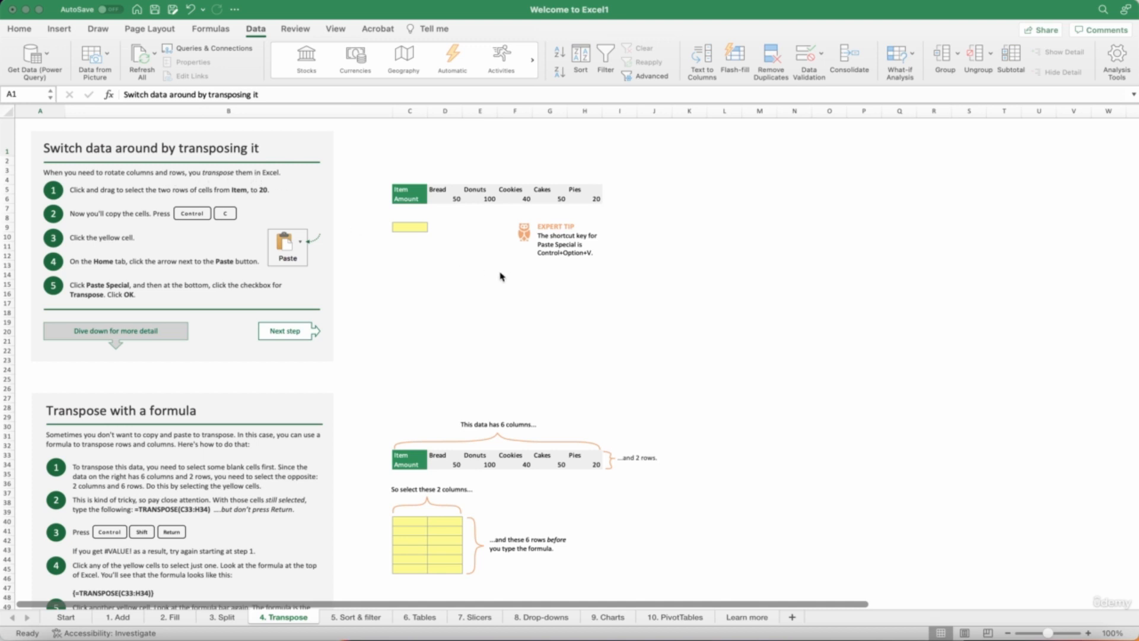
pyautogui.click(448, 200)
pyautogui.moveTo(448, 200); pyautogui.dragTo(580, 200)
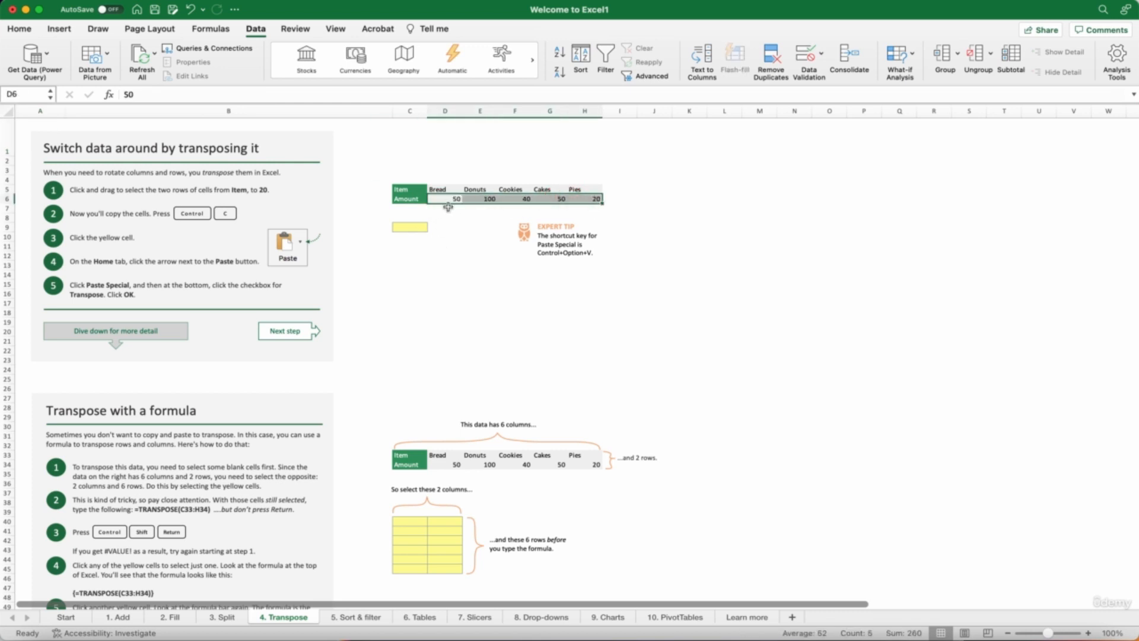
pyautogui.moveTo(410, 227); pyautogui.dragTo(419, 332)
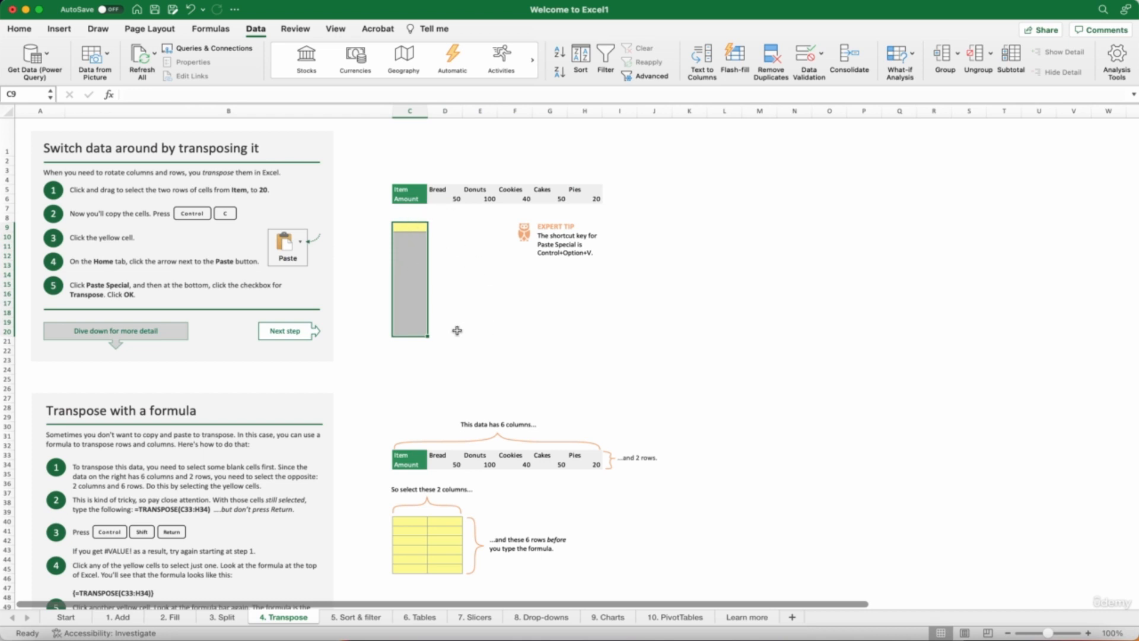
pyautogui.moveTo(458, 329); pyautogui.dragTo(648, 321)
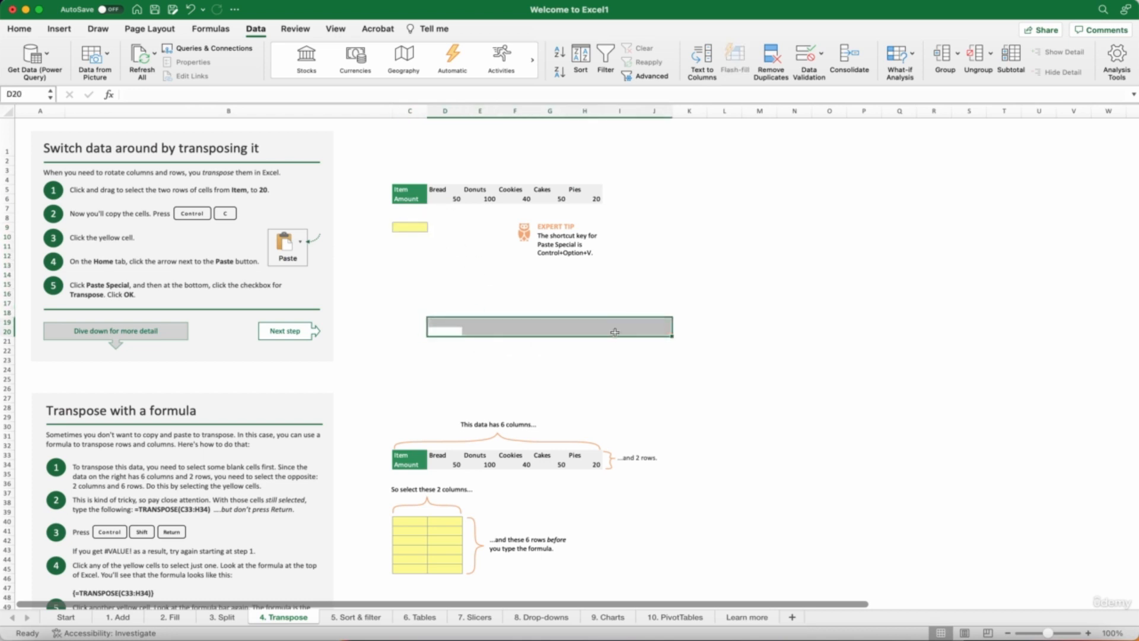
pyautogui.click(354, 284)
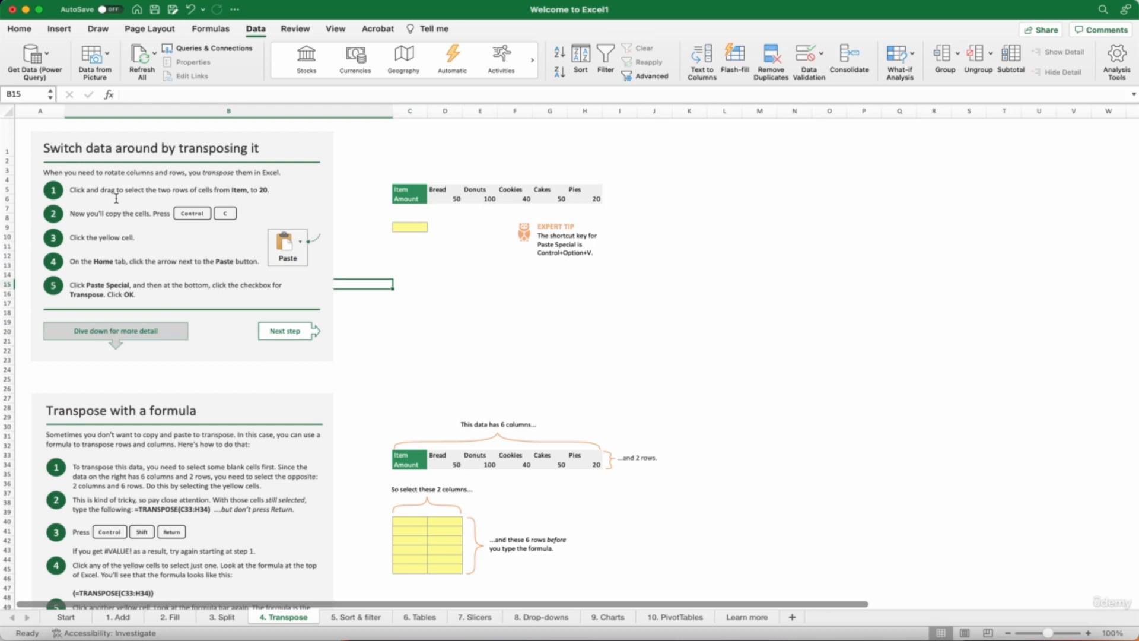
# Step: Copy the Item and Amount rows in C5:H6 on the Transpose sheet
pyautogui.click(405, 191)
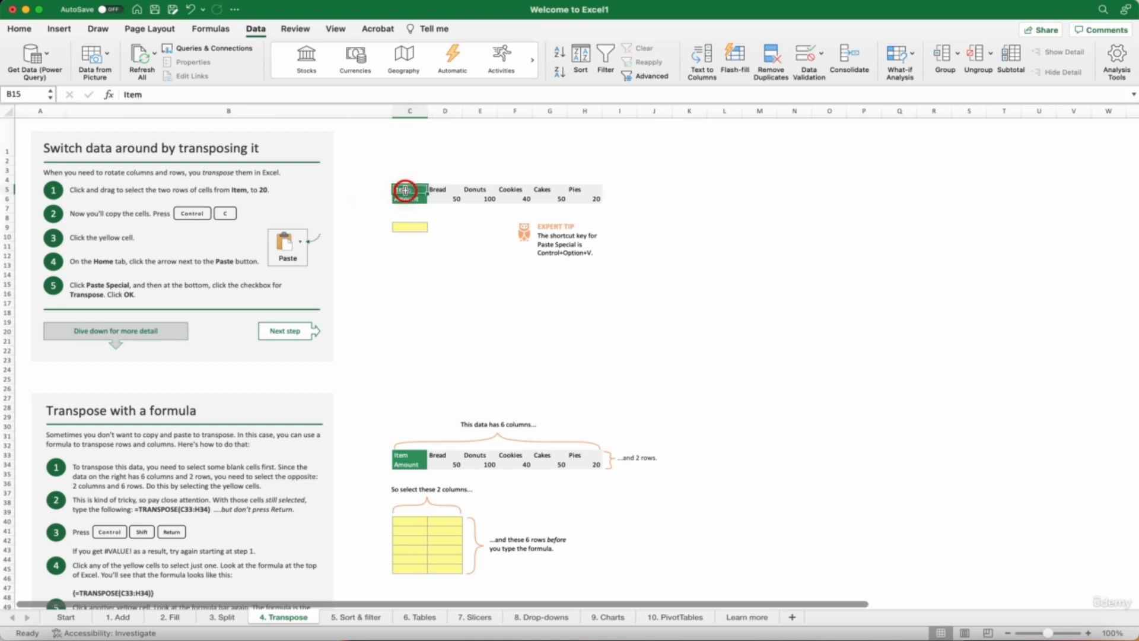
pyautogui.click(411, 190)
pyautogui.moveTo(411, 191); pyautogui.dragTo(599, 199)
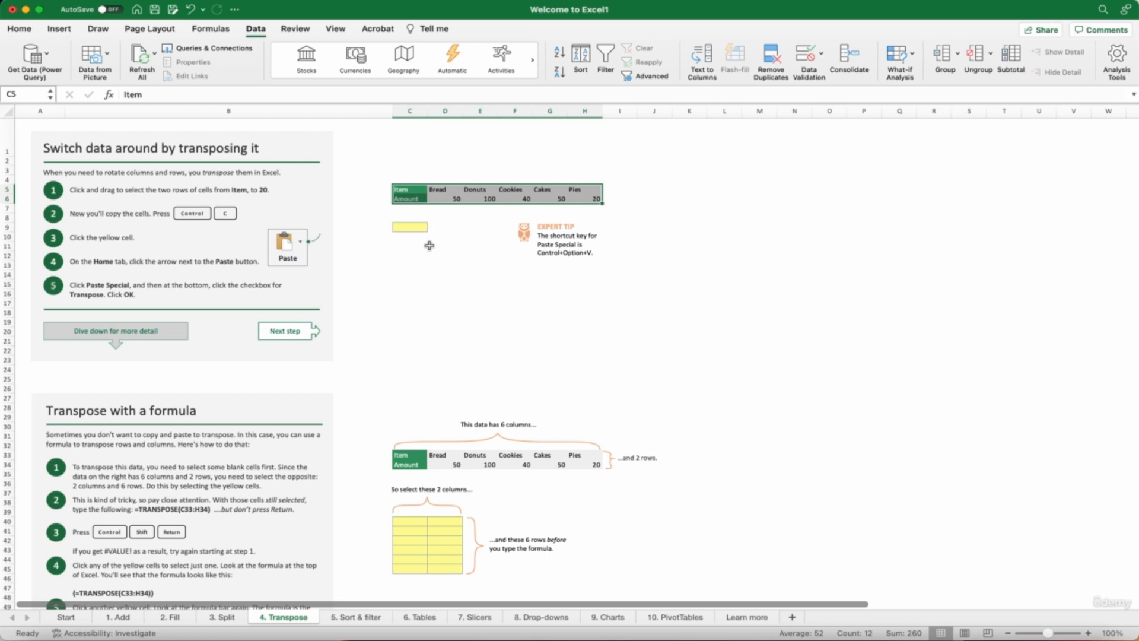
pyautogui.rightClick(510, 194)
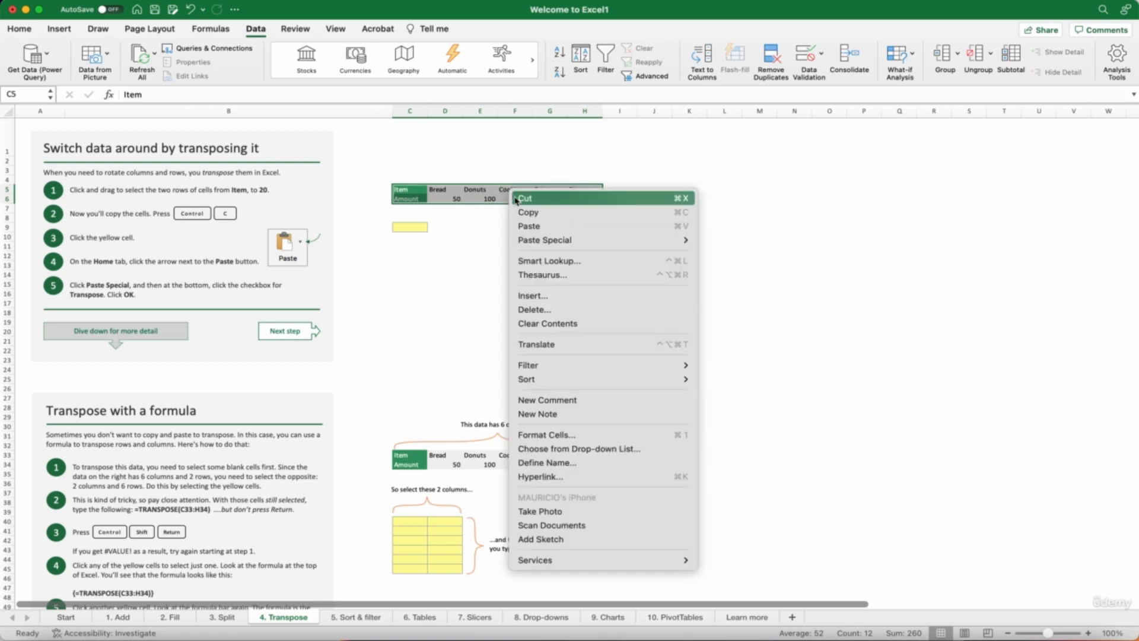
pyautogui.click(686, 215)
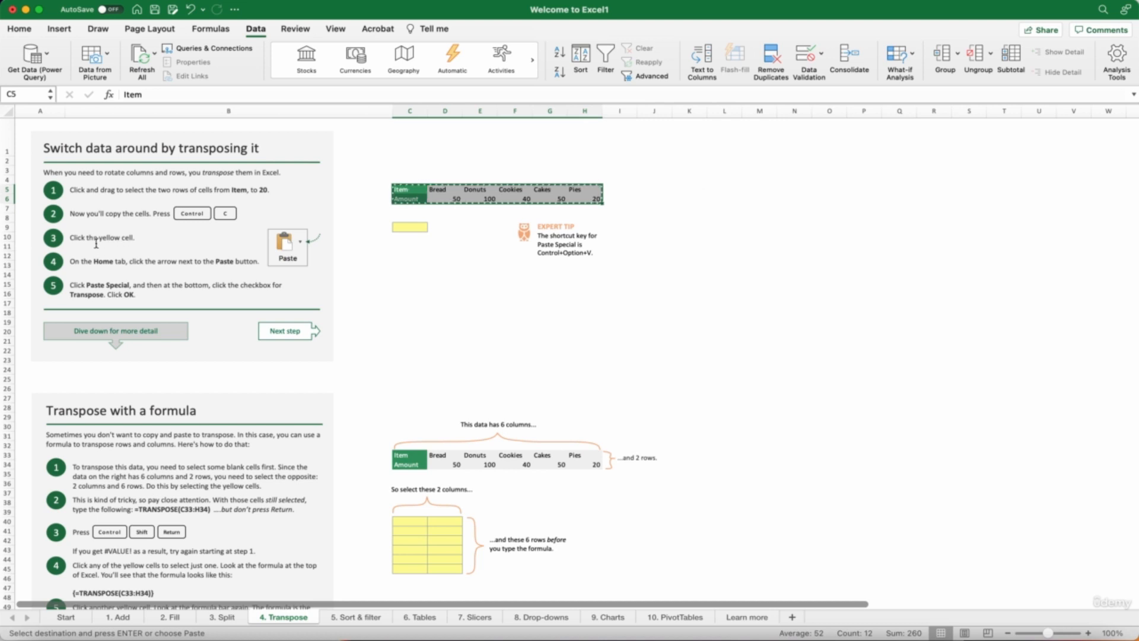
# Step: Paste the copied Item and Amount rows transposed into the yellow cell C9 and clear the copy selection
pyautogui.click(417, 227)
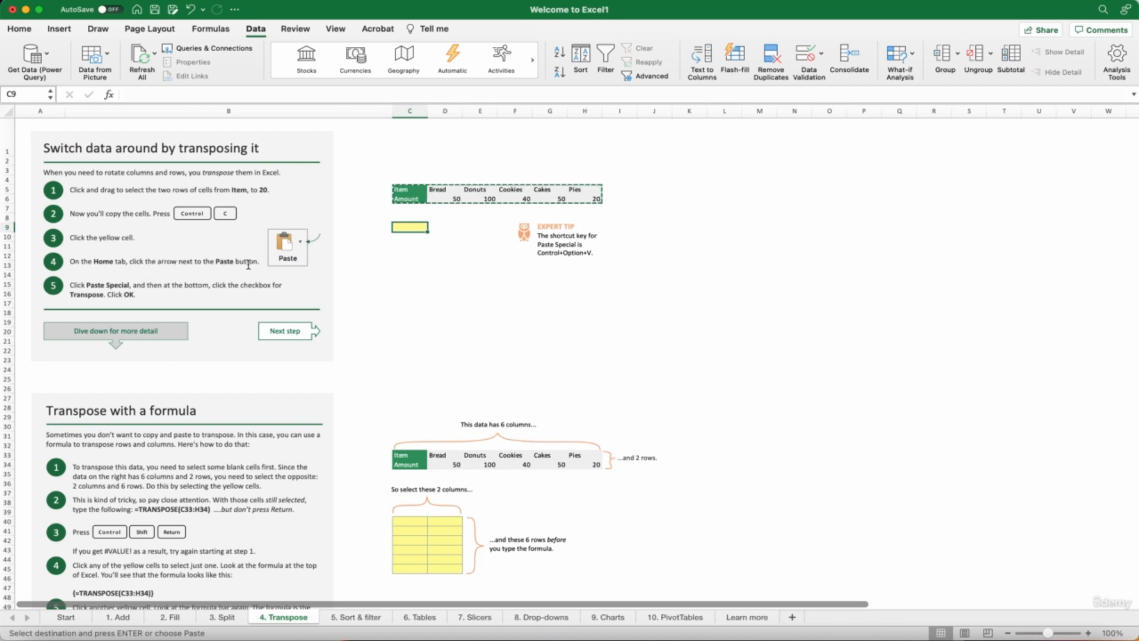
pyautogui.click(14, 35)
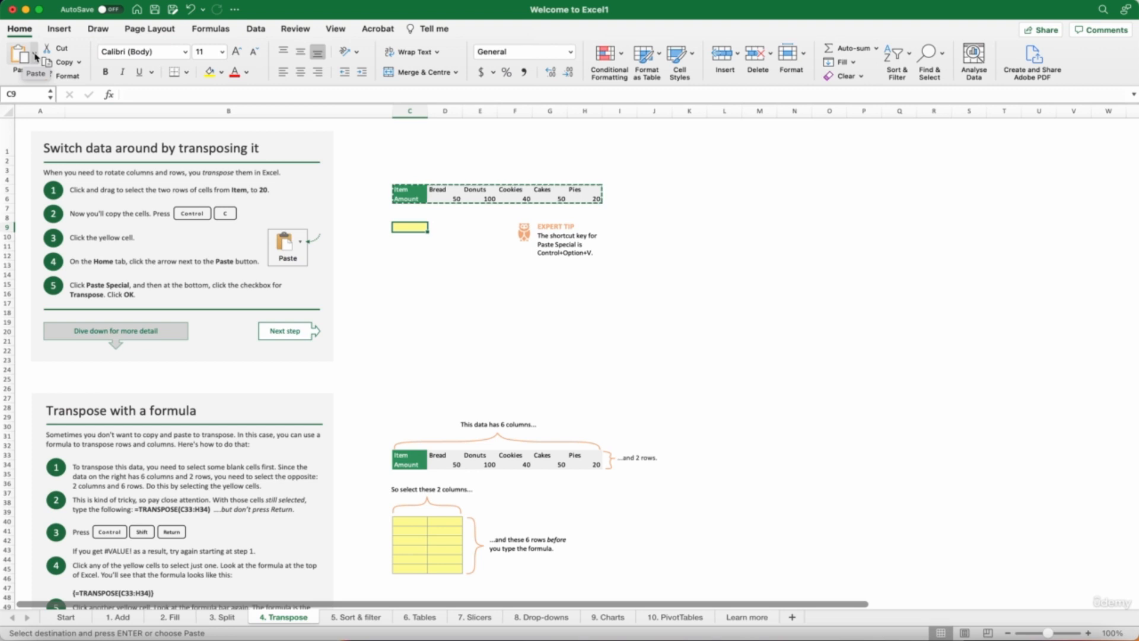
pyautogui.click(35, 57)
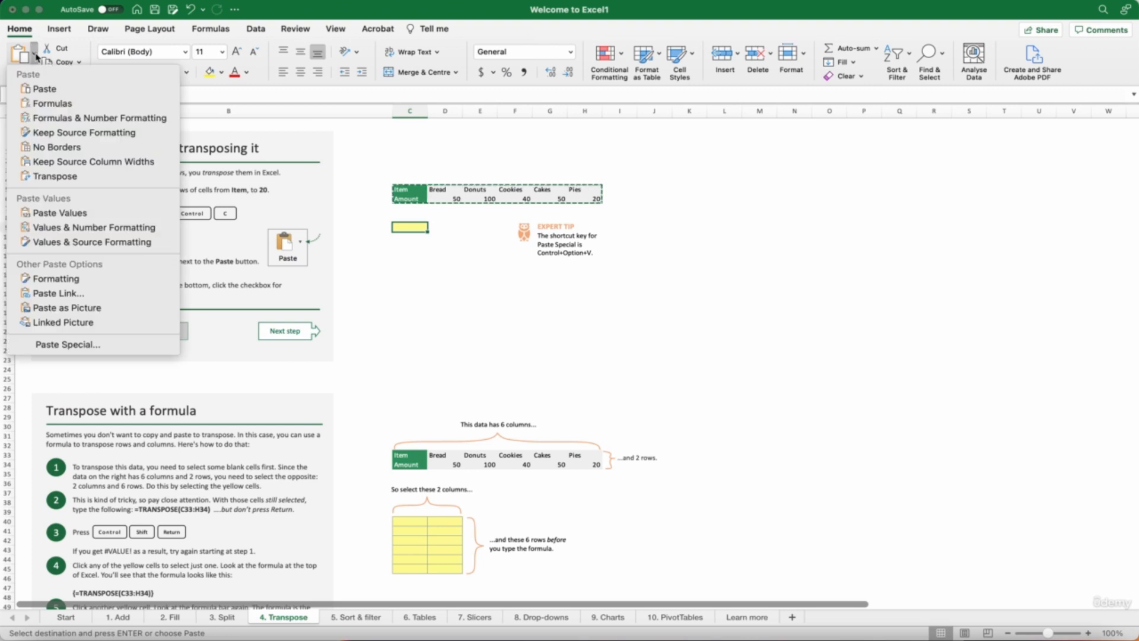
pyautogui.click(350, 286)
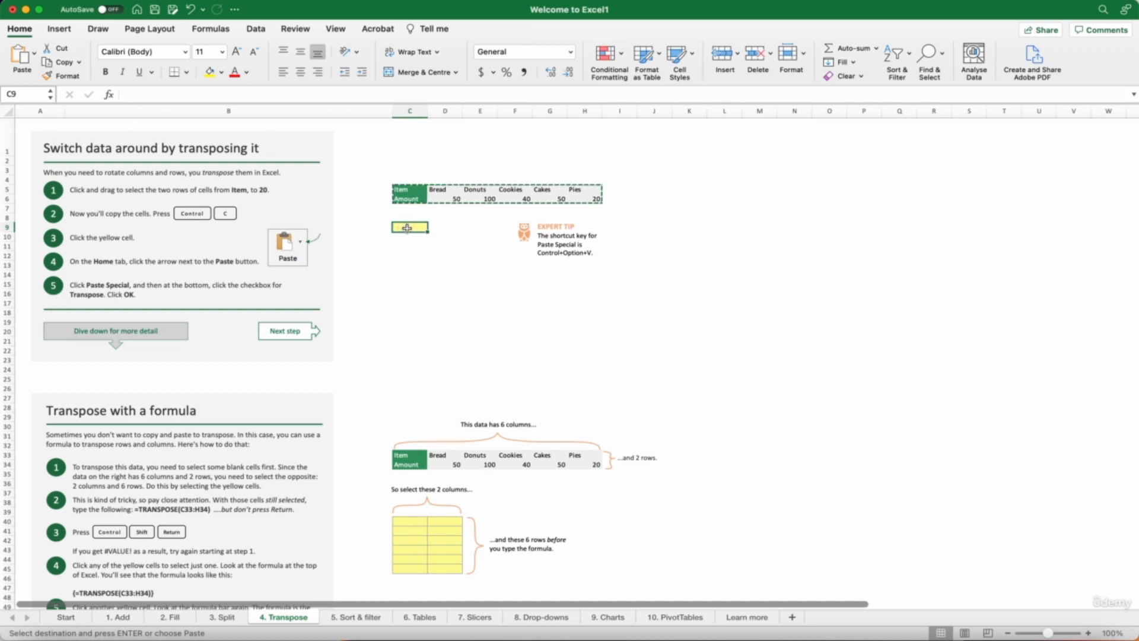
pyautogui.click(35, 58)
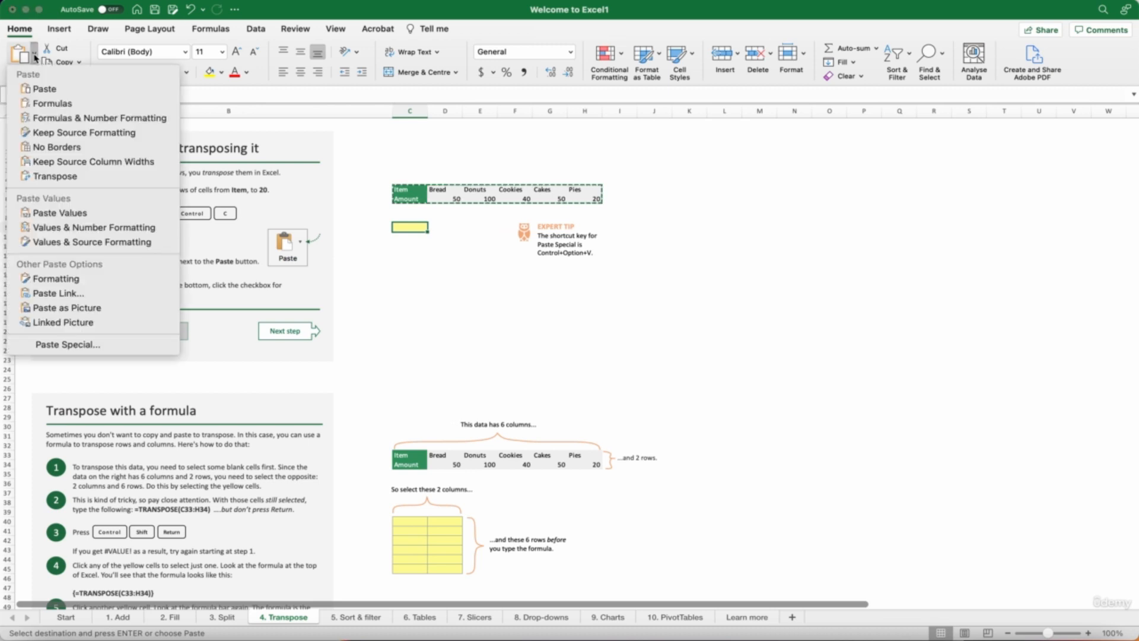
pyautogui.click(75, 176)
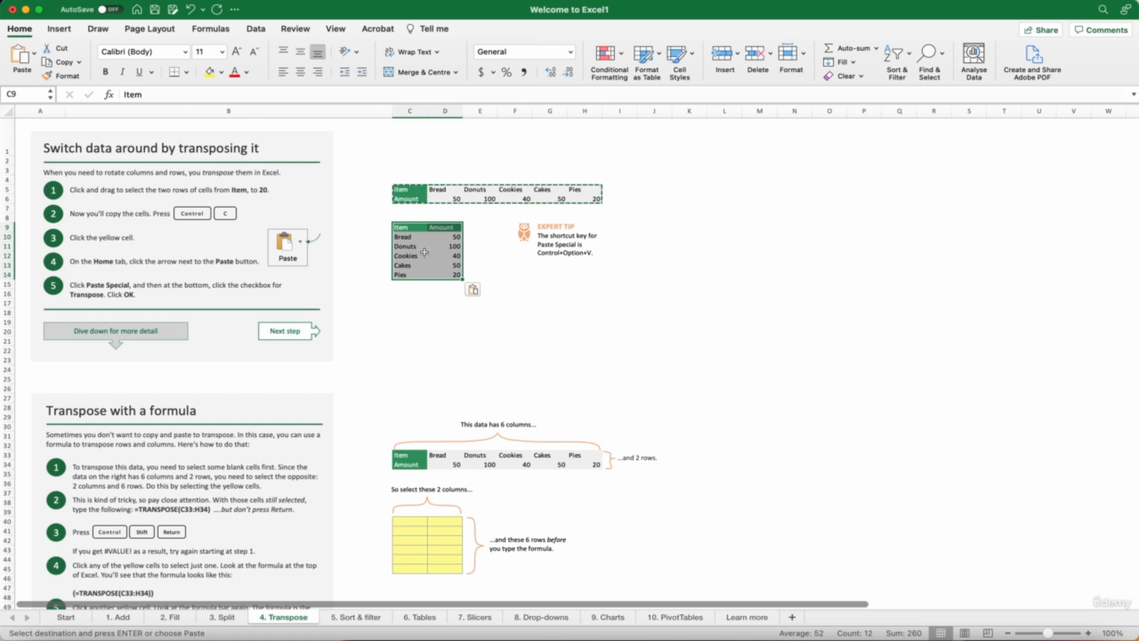
pyautogui.press('Escape')
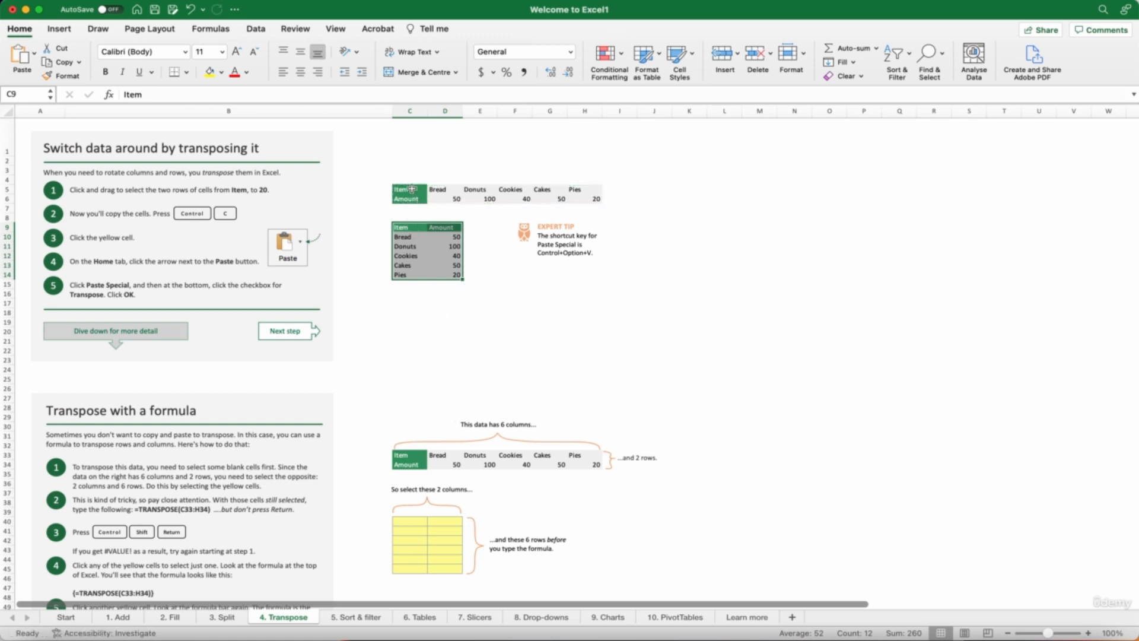
# Step: Compare the original Item and Amount rows in C5:H6 with the transposed columns in C9:D14
pyautogui.moveTo(408, 189); pyautogui.dragTo(558, 191)
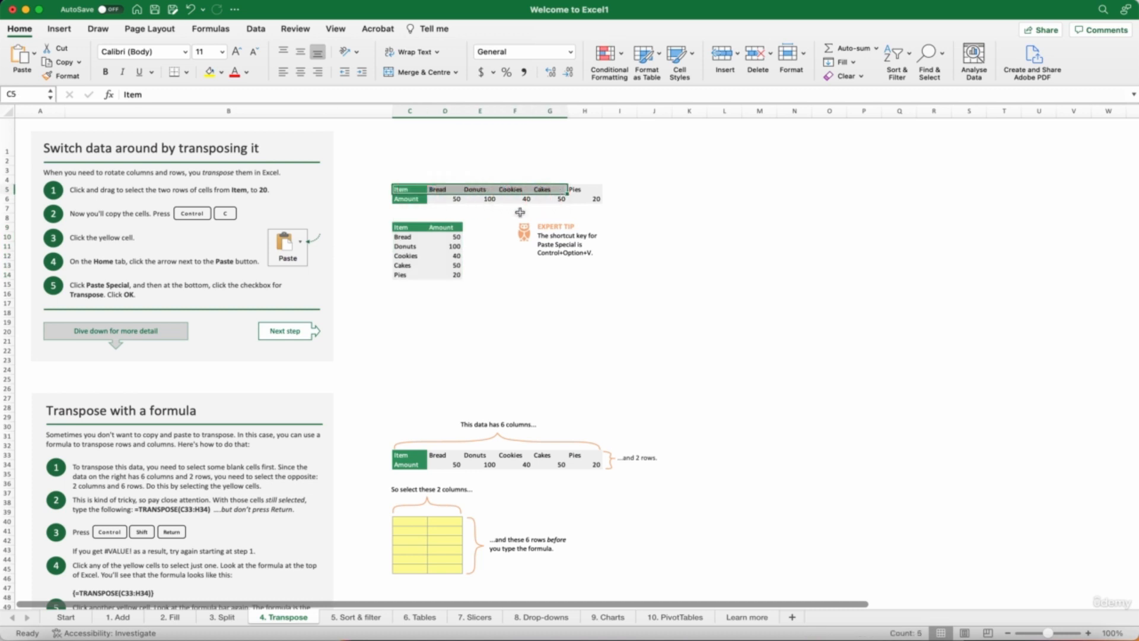
pyautogui.click(402, 228)
pyautogui.moveTo(401, 228); pyautogui.dragTo(402, 271)
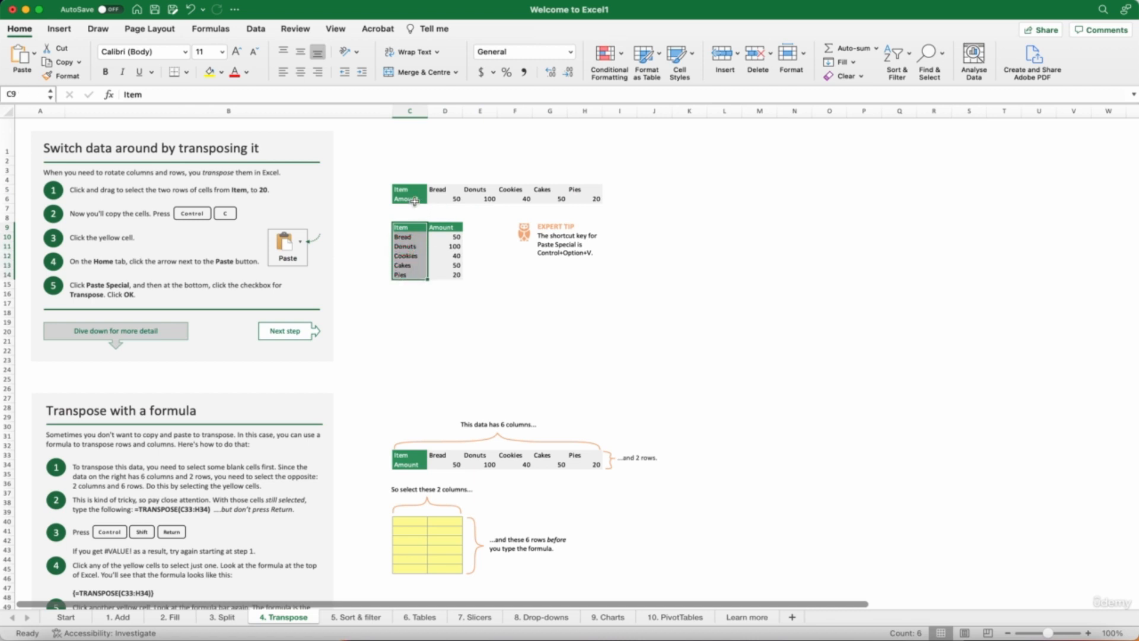
pyautogui.moveTo(416, 200); pyautogui.dragTo(596, 199)
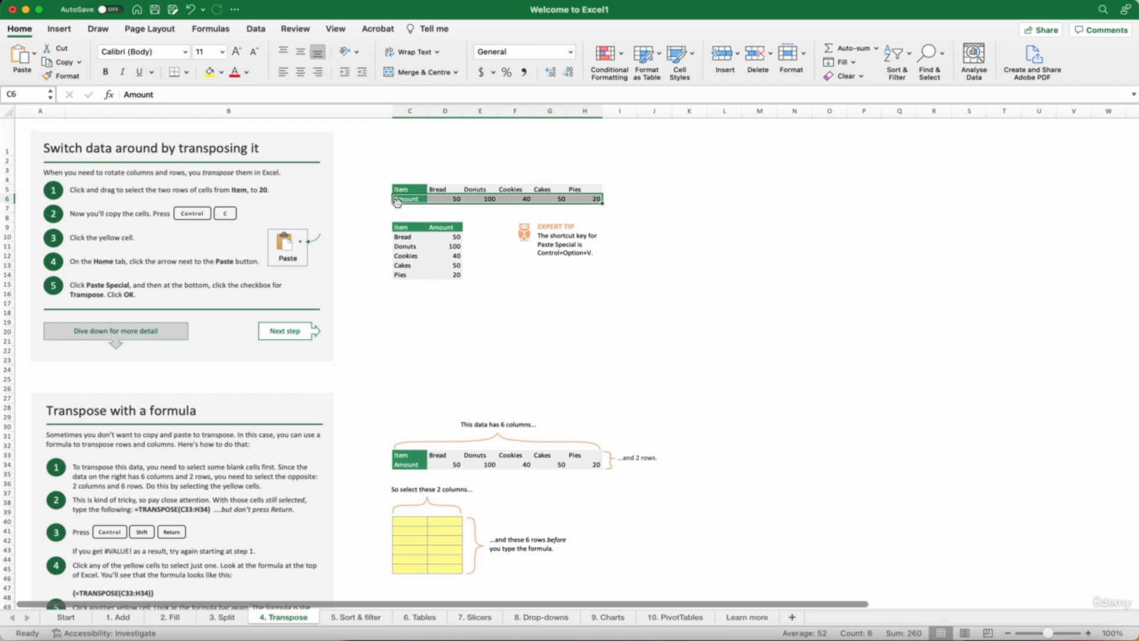
pyautogui.moveTo(442, 227); pyautogui.dragTo(445, 275)
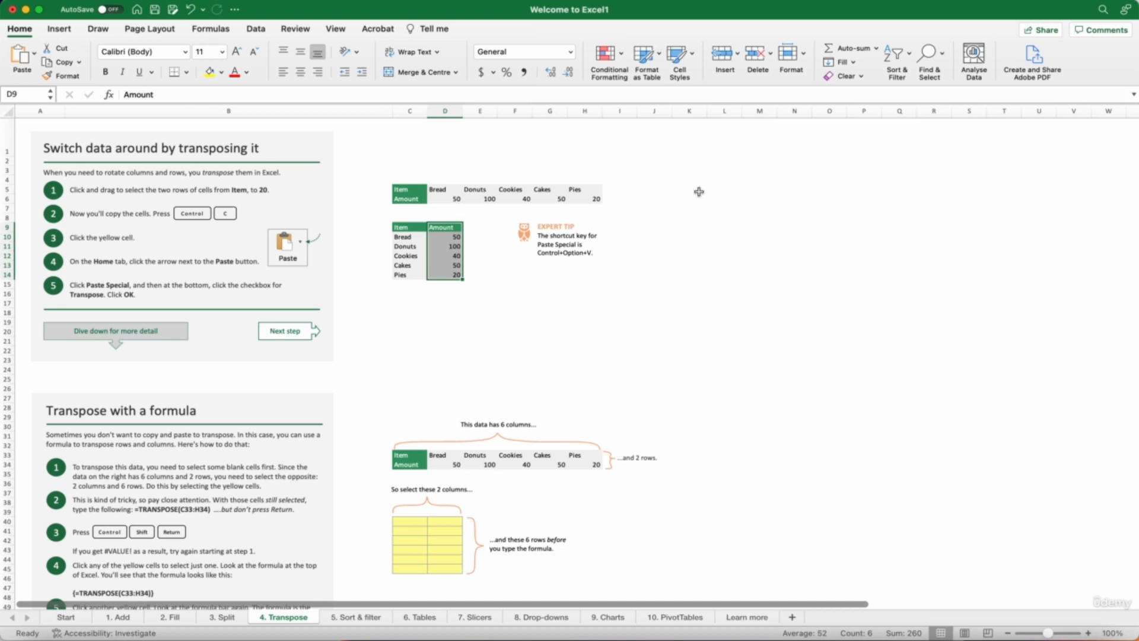
# Step: Examine the section on transposing with a formula, including its instructions, example data and array formula notes
pyautogui.scroll(-5, 597, 350)
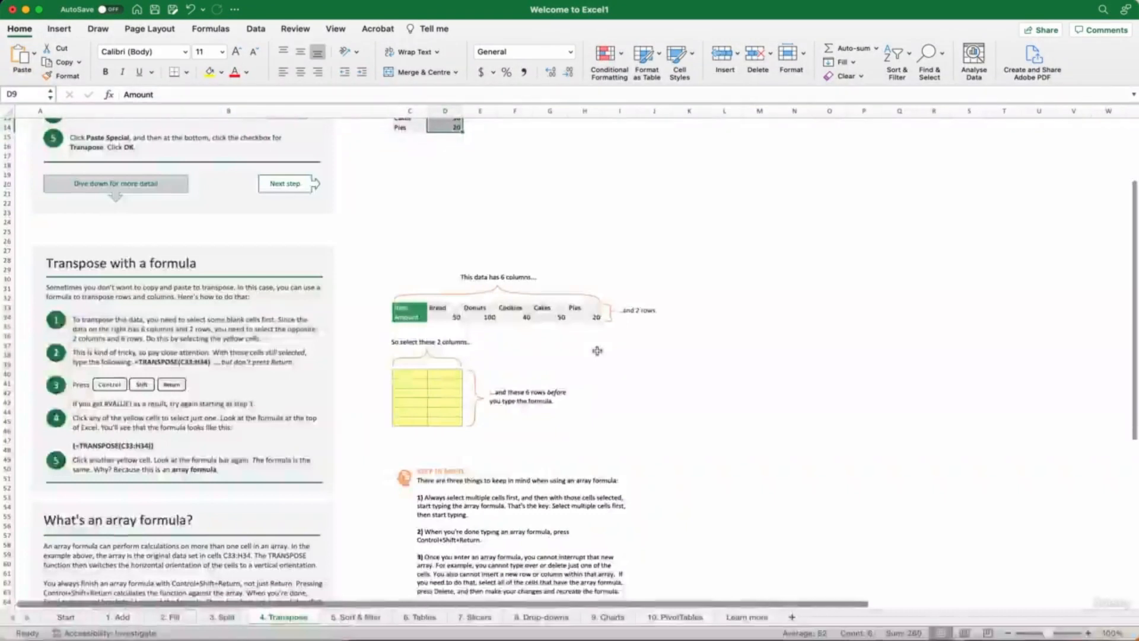
pyautogui.scroll(-1, 597, 351)
pyautogui.scroll(-2, 597, 350)
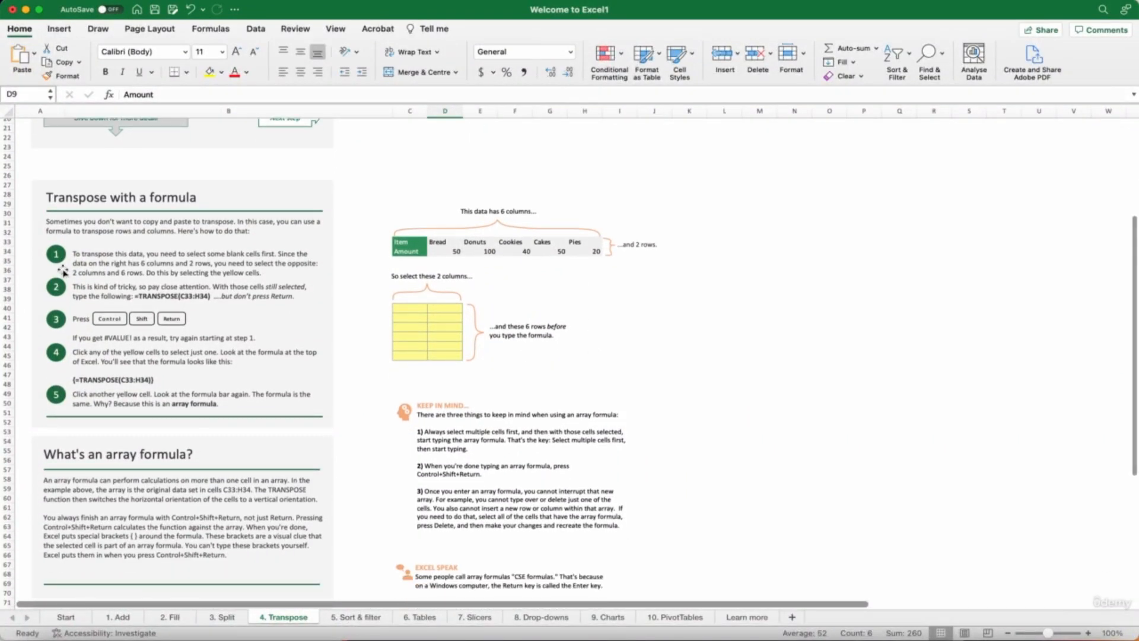
pyautogui.scroll(-1, 63, 272)
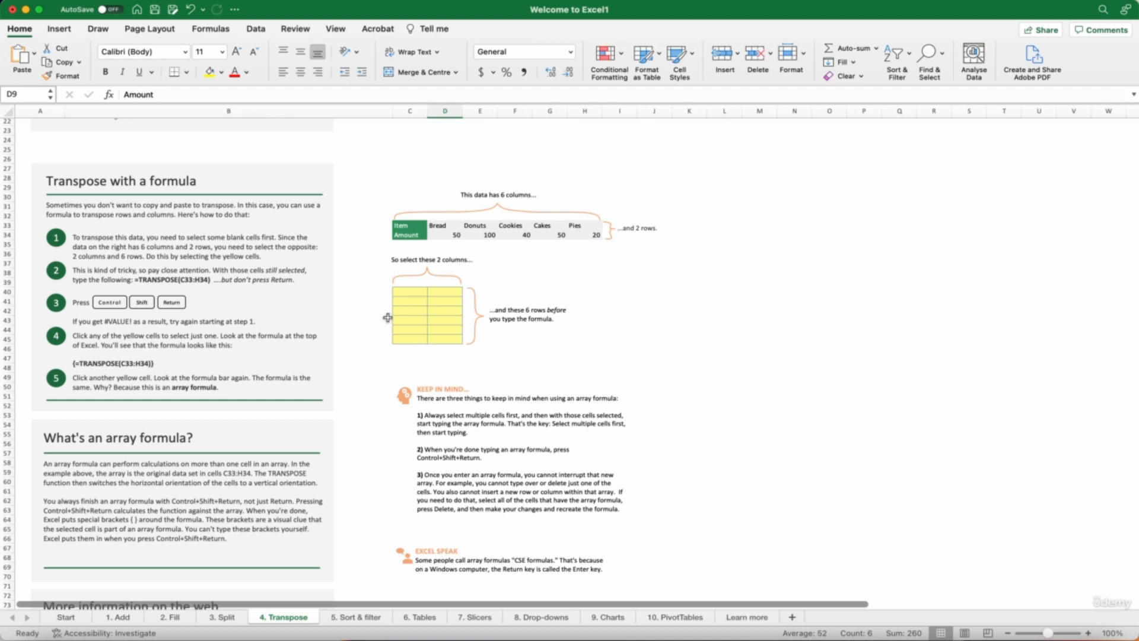
pyautogui.scroll(7, 387, 318)
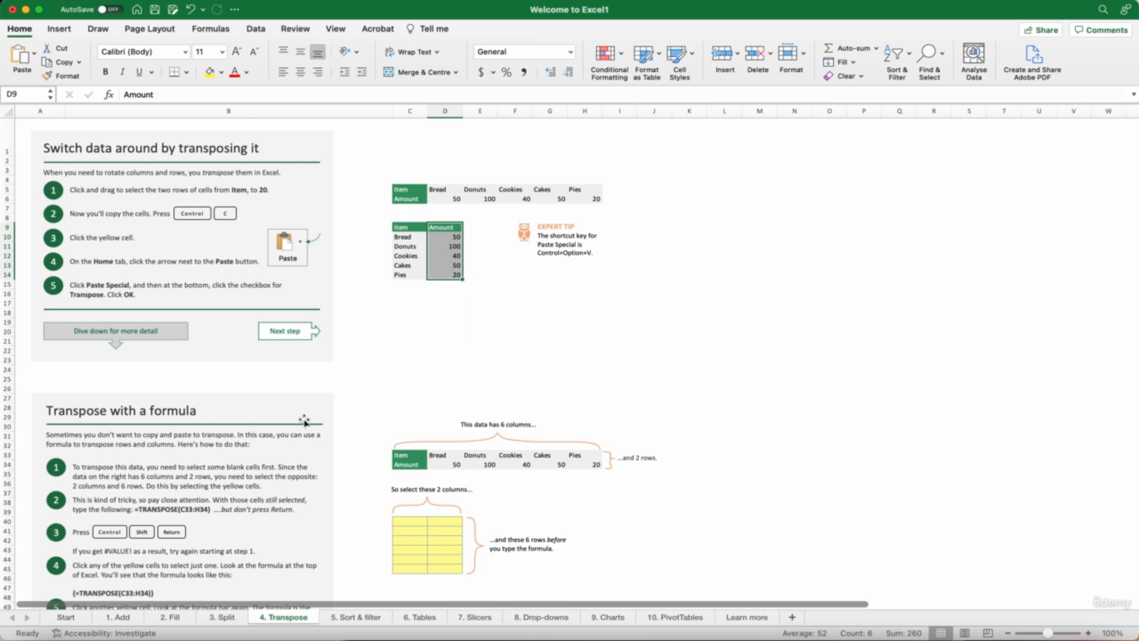
pyautogui.scroll(-5, 303, 418)
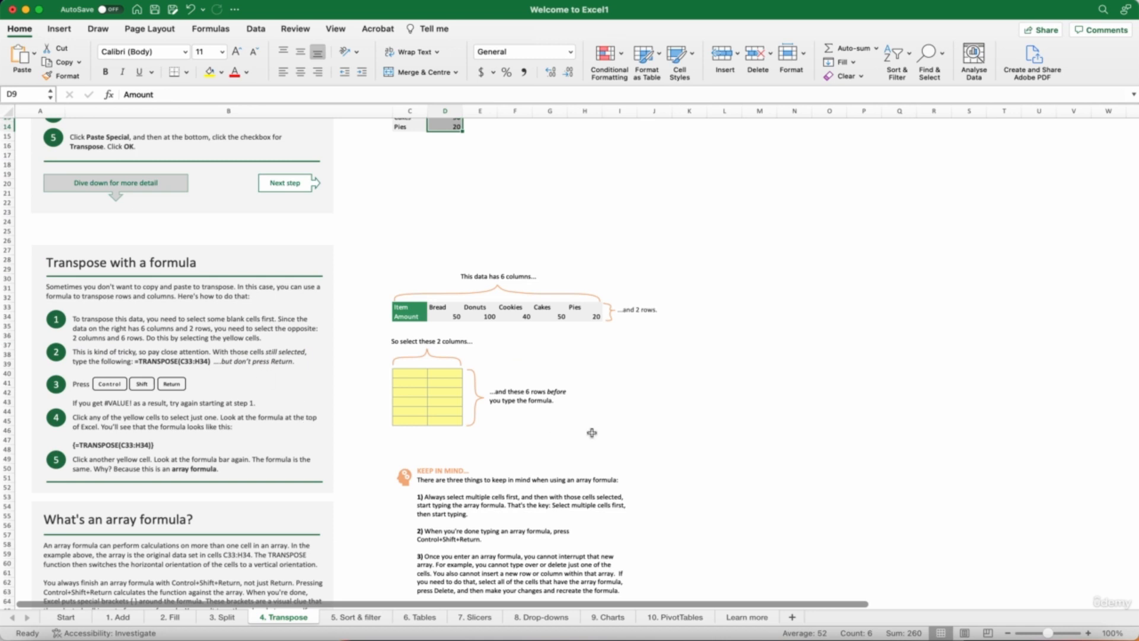
pyautogui.scroll(5, 597, 432)
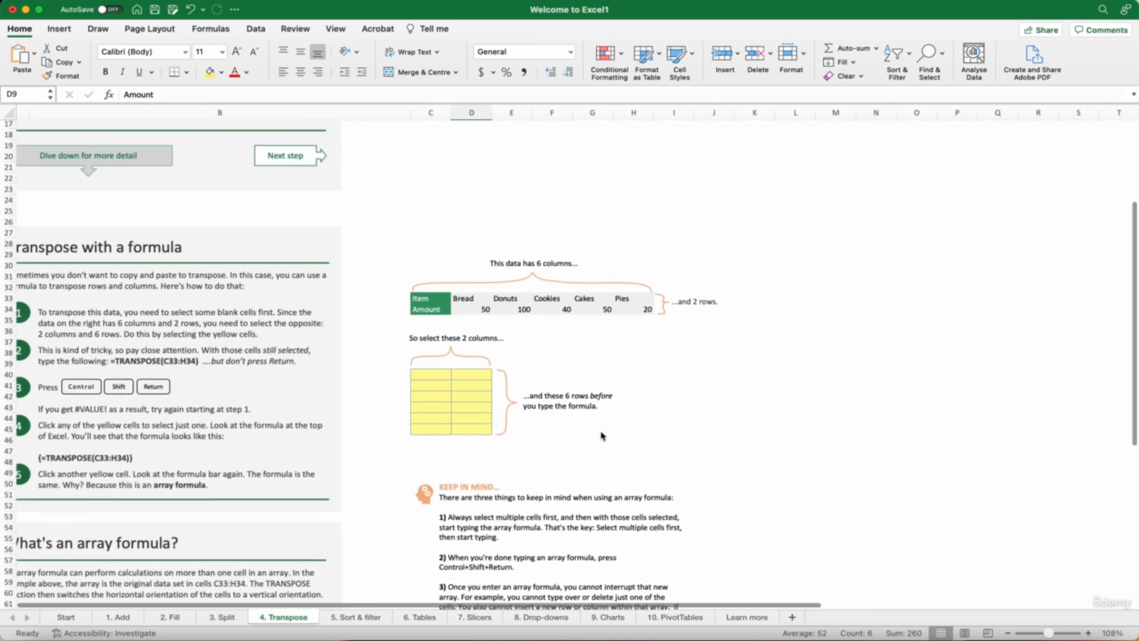
pyautogui.hscroll(-3, 602, 436)
pyautogui.scroll(-1, 601, 432)
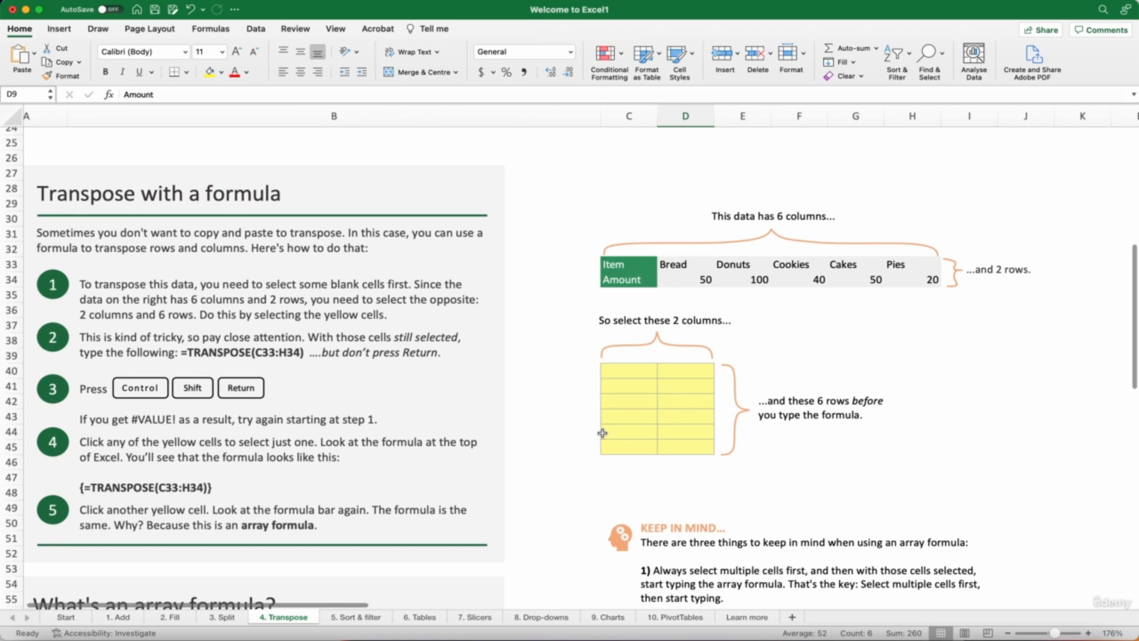
pyautogui.hscroll(-1, 602, 432)
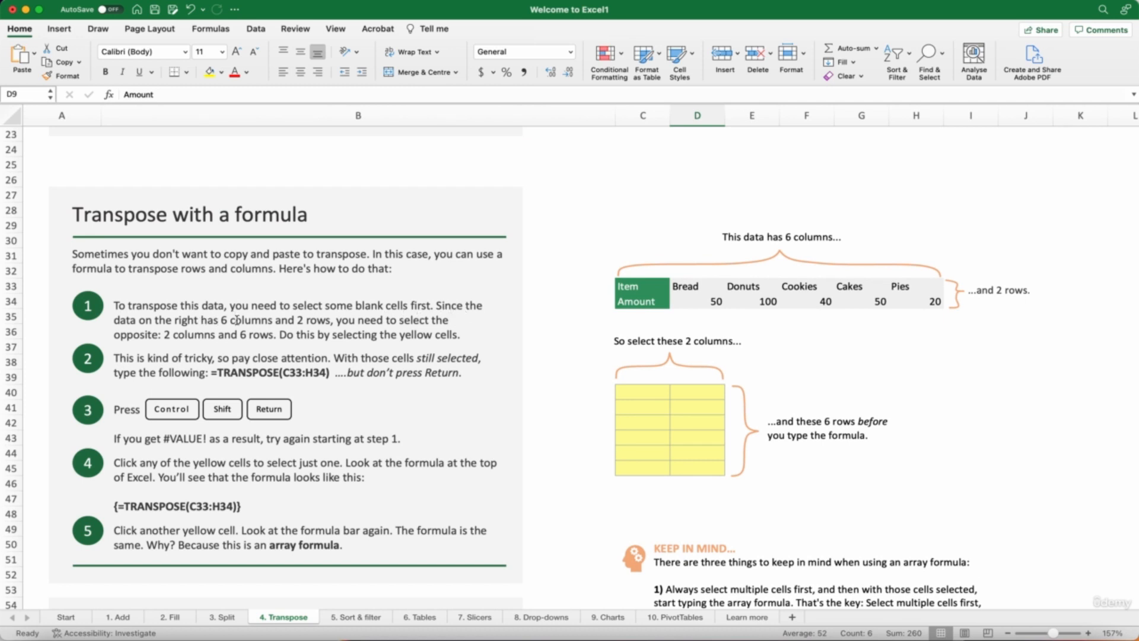
# Step: Examine the columns and rows of the formula example's source data in C33:H34
pyautogui.click(641, 290)
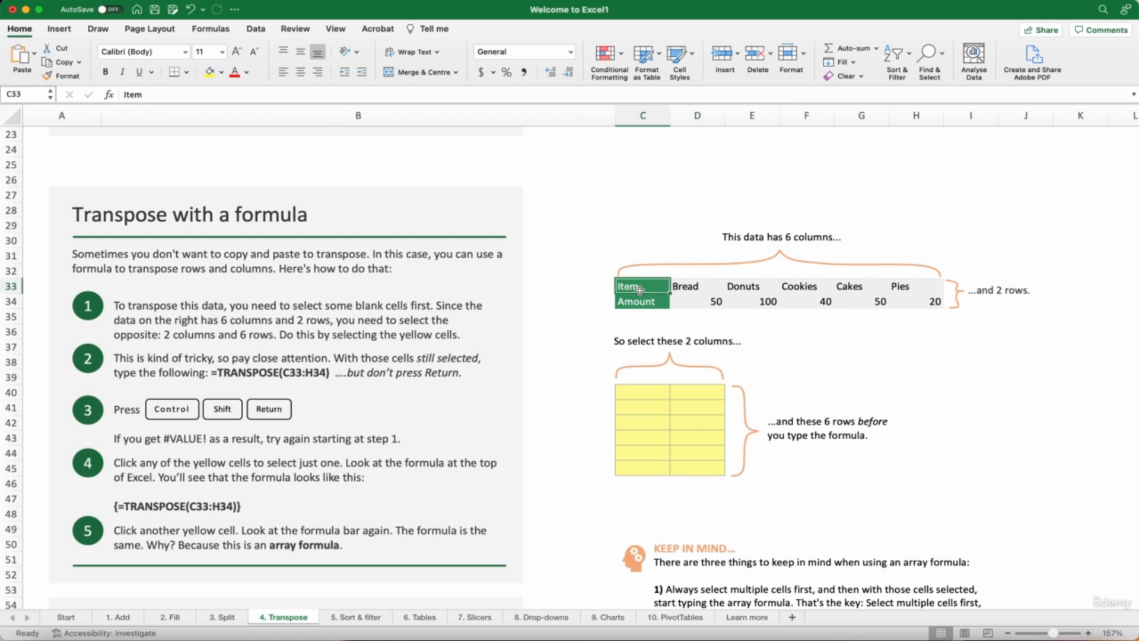
pyautogui.press('Right')
pyautogui.press('Right')
pyautogui.press('Right')
pyautogui.press('Right')
pyautogui.press('Right')
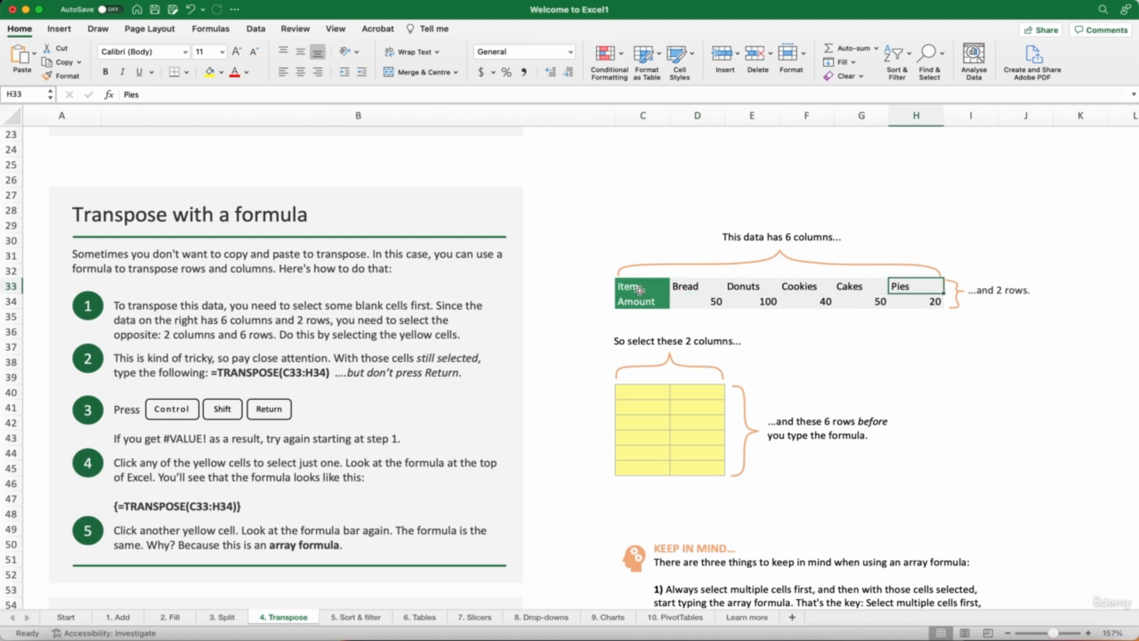
pyautogui.press('Left')
pyautogui.press('Left')
pyautogui.press('Left')
pyautogui.press('Left')
pyautogui.press('Left')
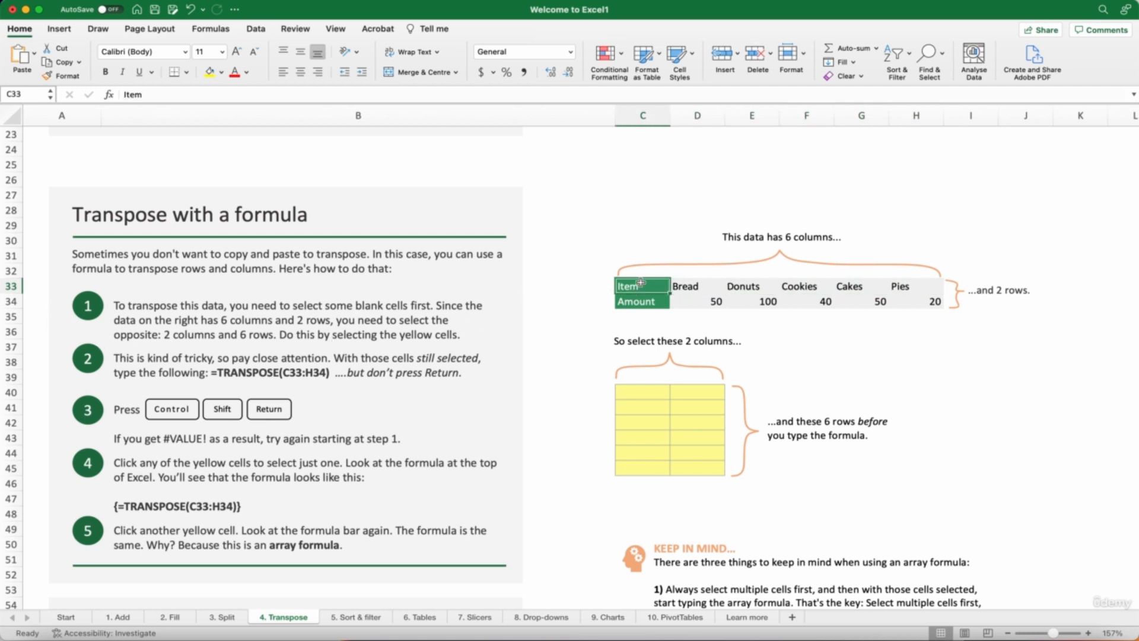
pyautogui.click(636, 301)
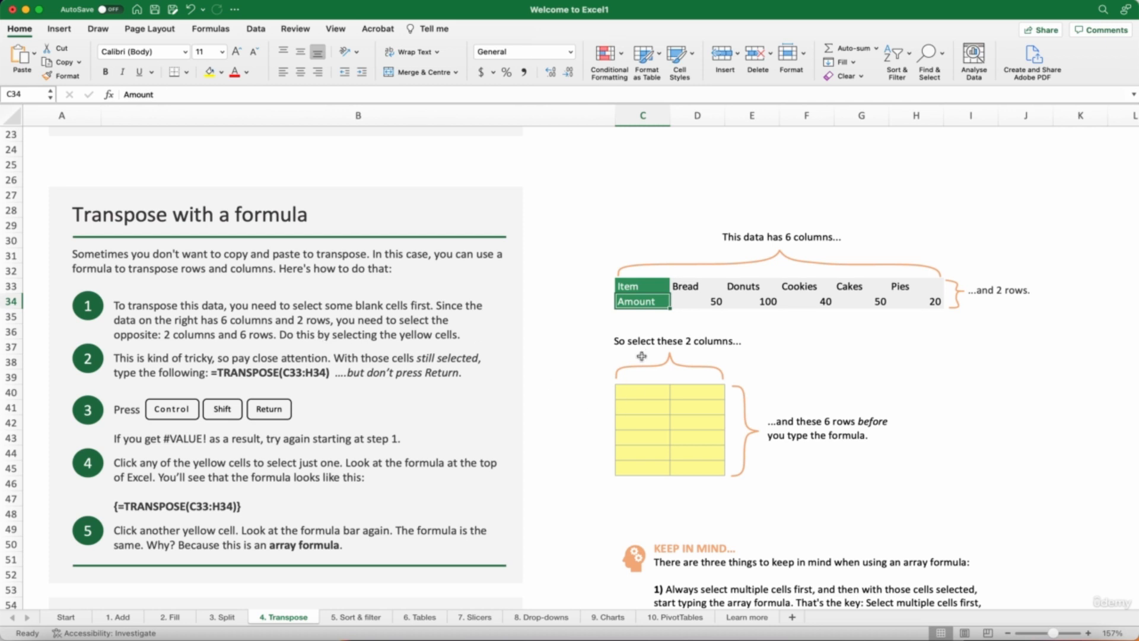
pyautogui.moveTo(636, 290); pyautogui.dragTo(899, 301)
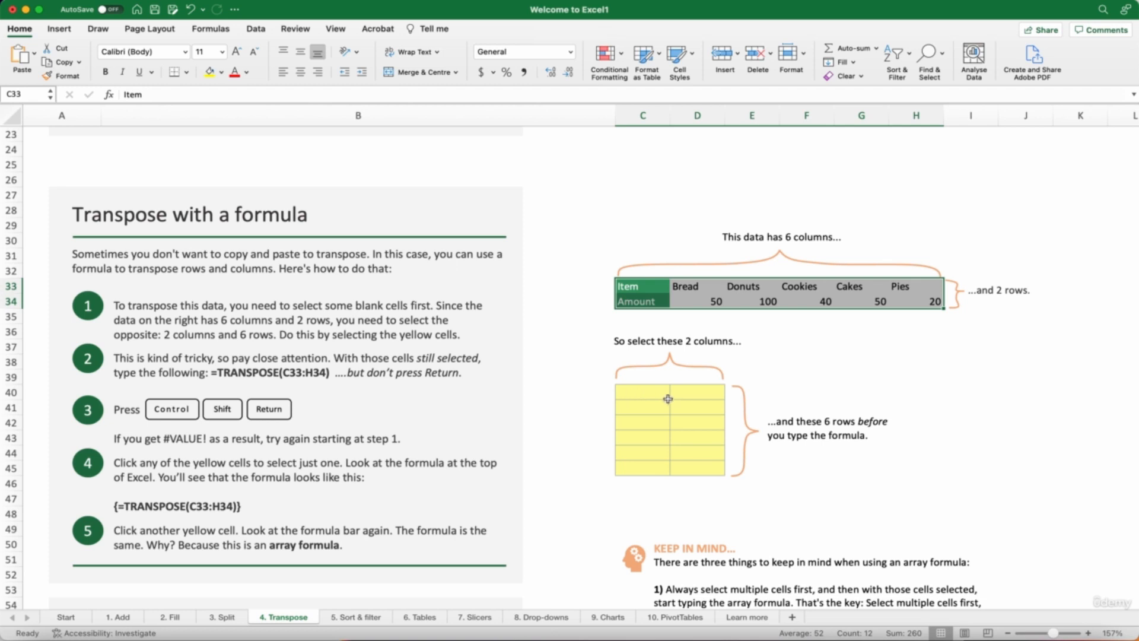
# Step: Enter =TRANSPOSE(C33:H34) as an array formula across the yellow cells C40:D45
pyautogui.moveTo(653, 394); pyautogui.dragTo(703, 467)
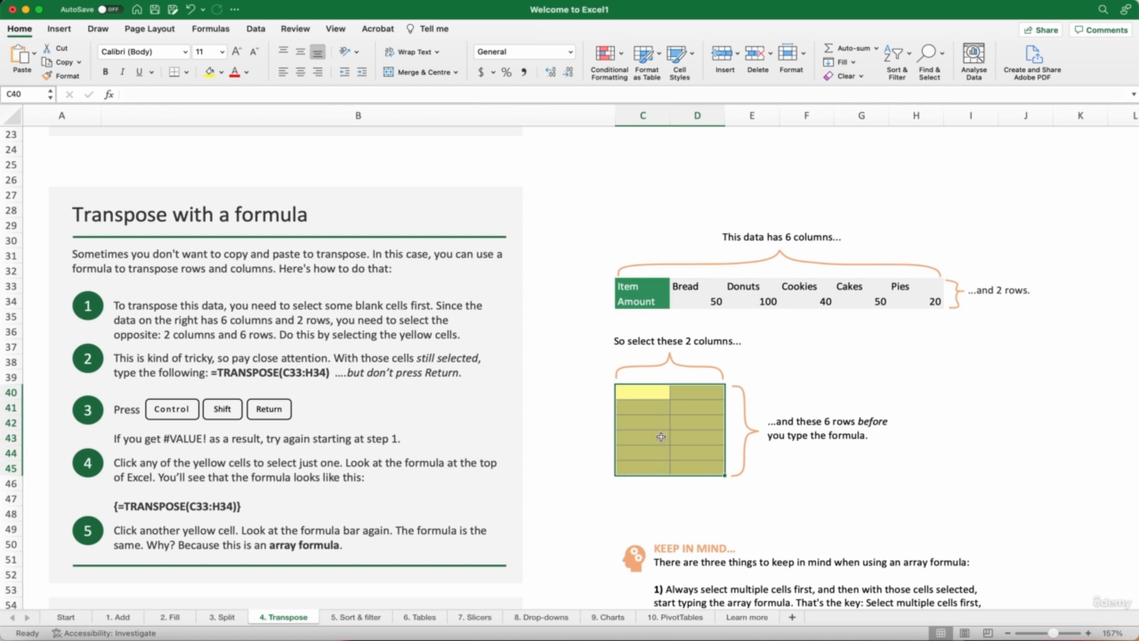
pyautogui.write('=')
pyautogui.press('BackSpace')
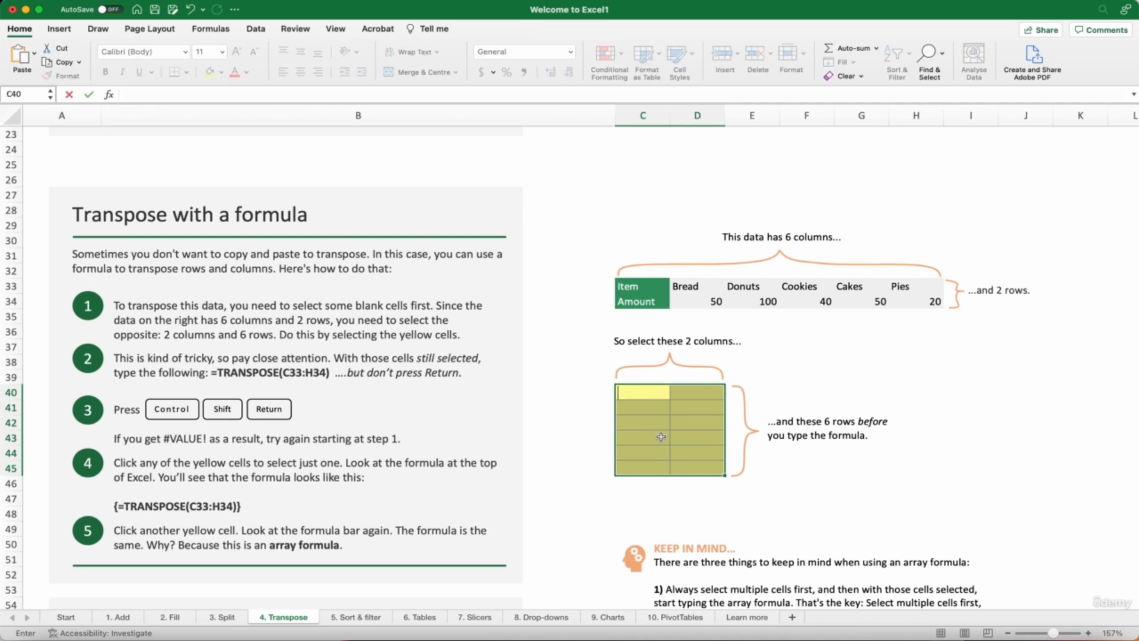
pyautogui.write('=tr')
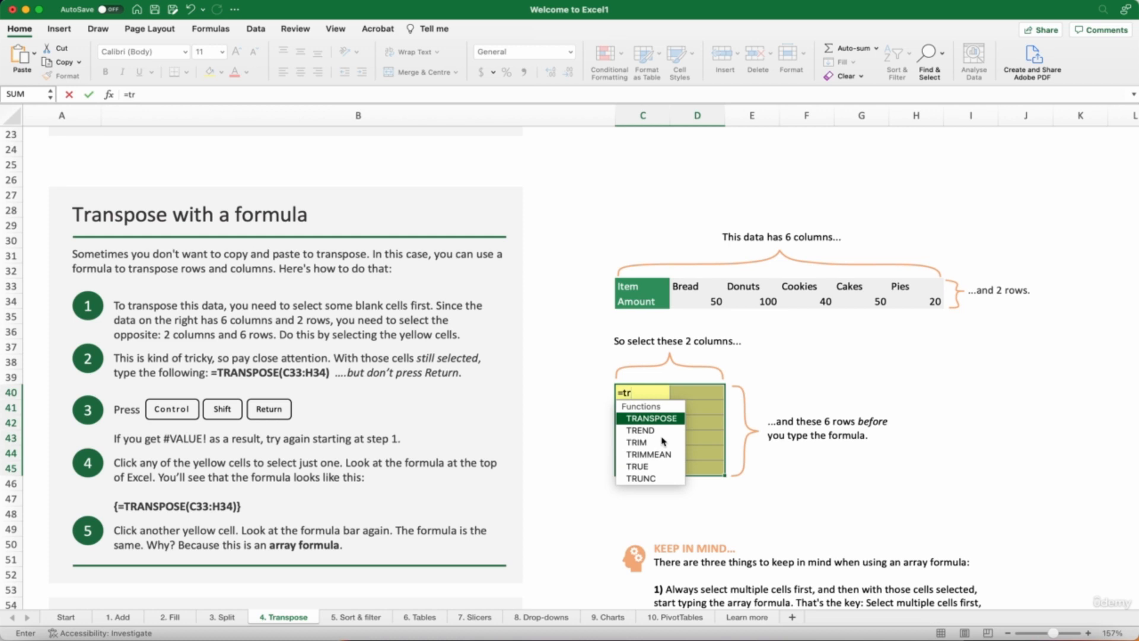
pyautogui.write('an')
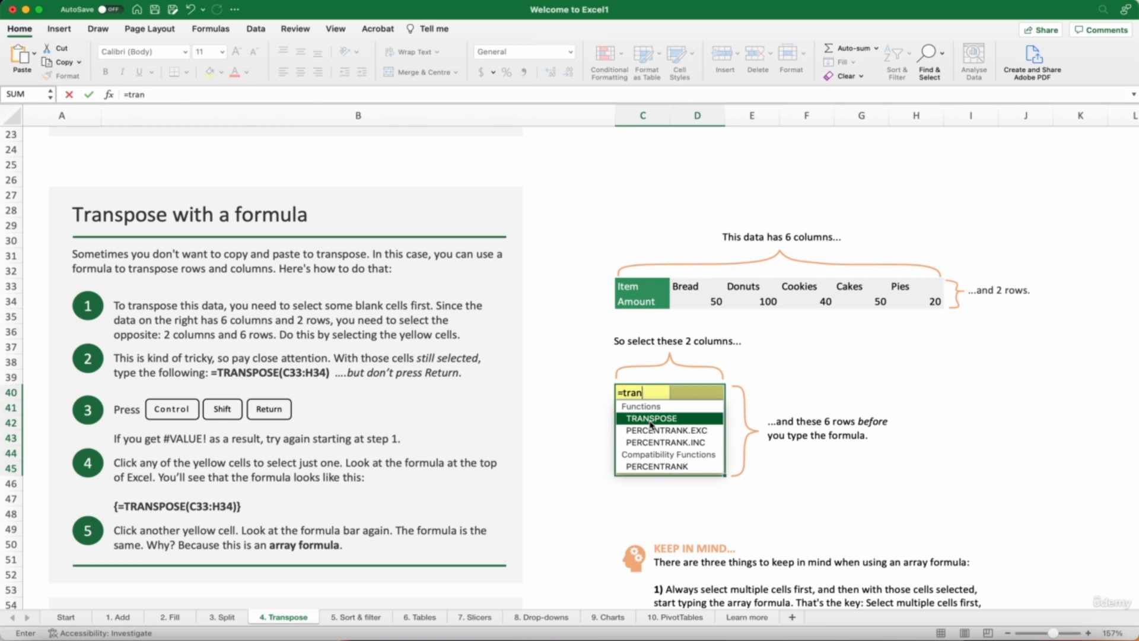
pyautogui.write('spose')
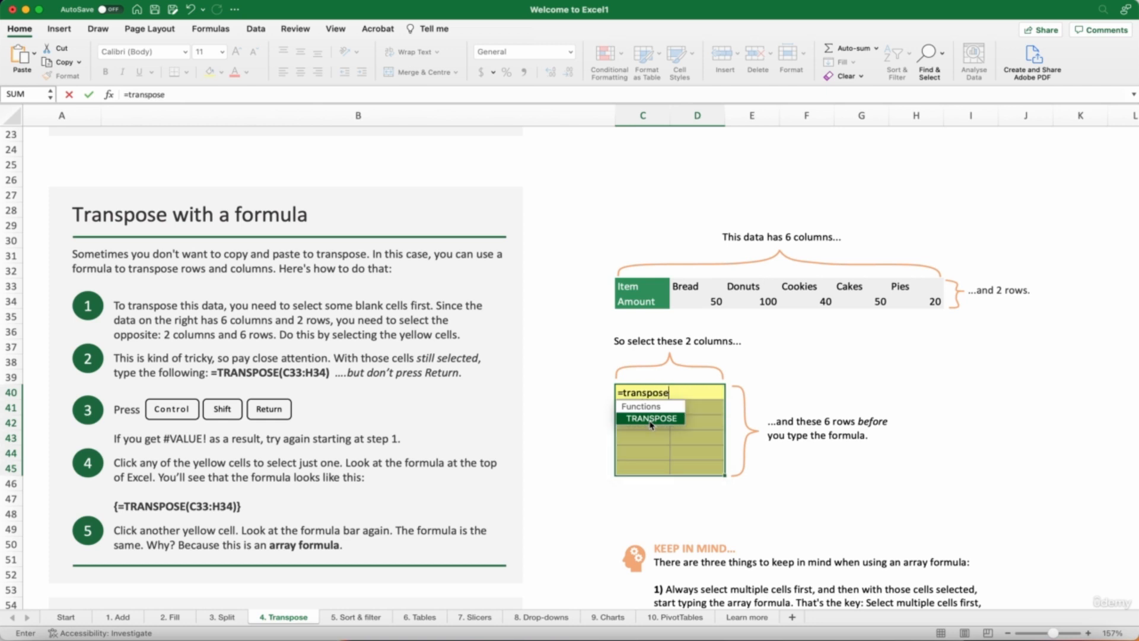
pyautogui.write('(')
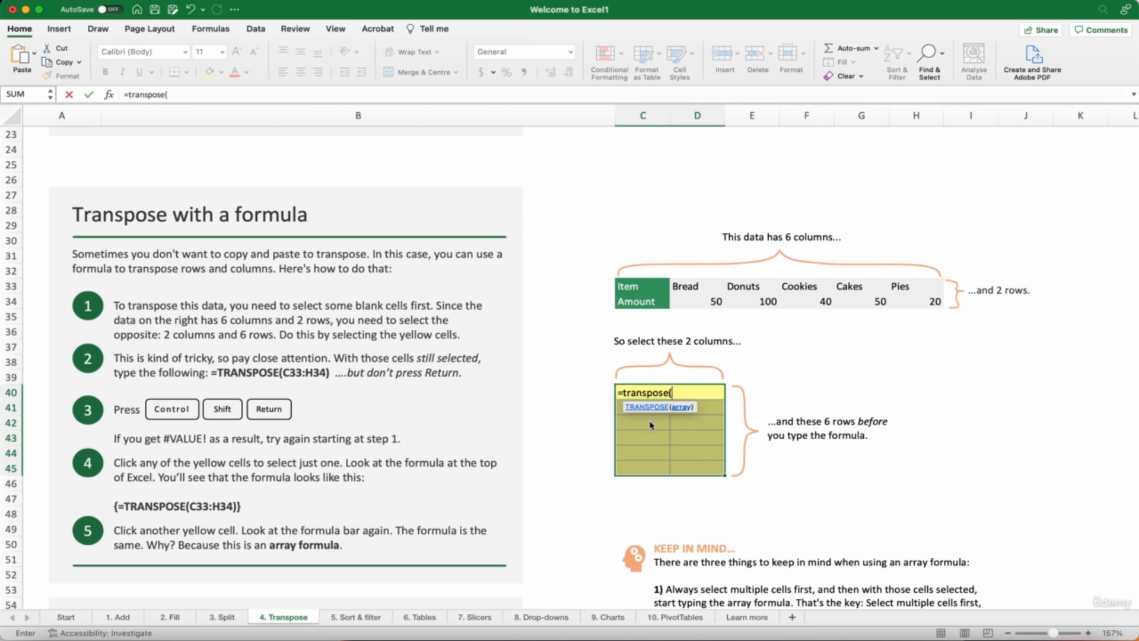
pyautogui.write('c33')
pyautogui.write(':')
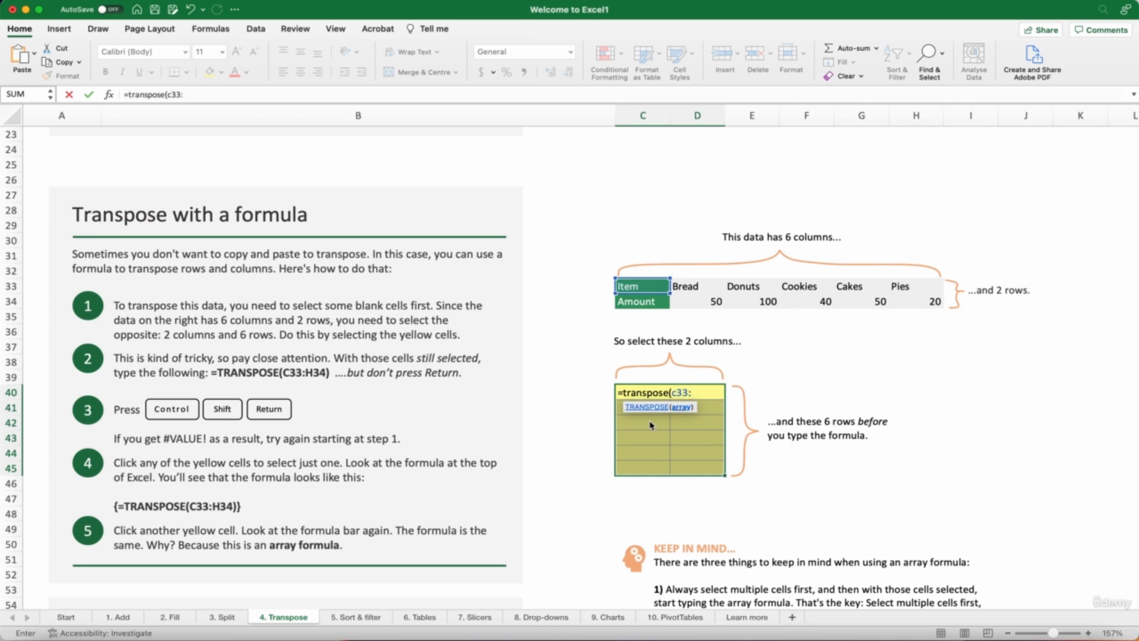
pyautogui.write('h')
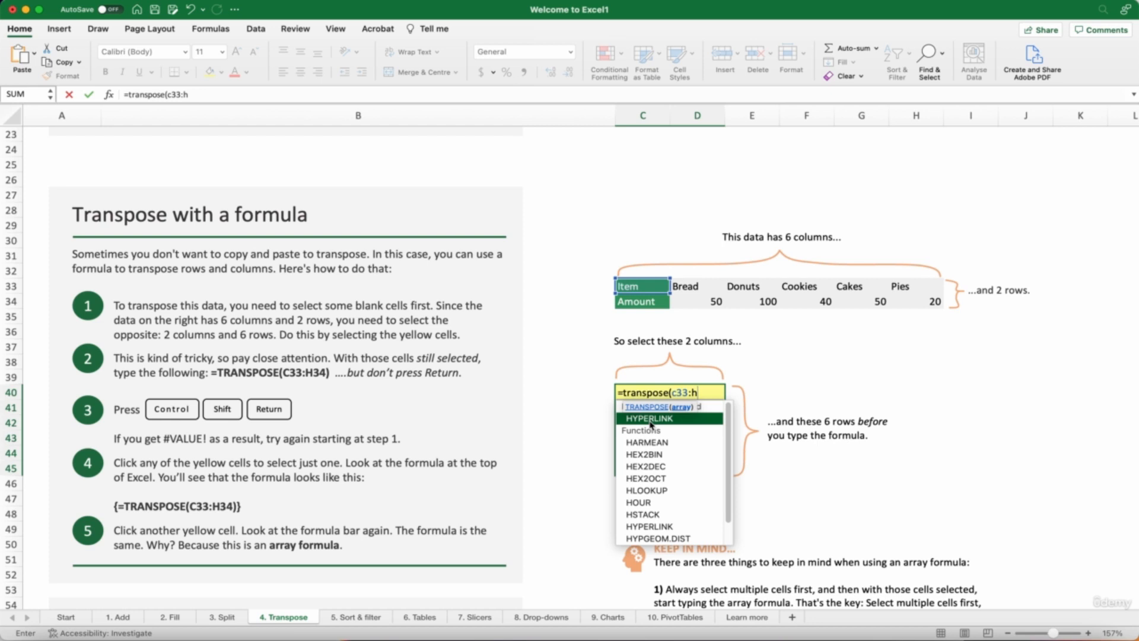
pyautogui.write('34')
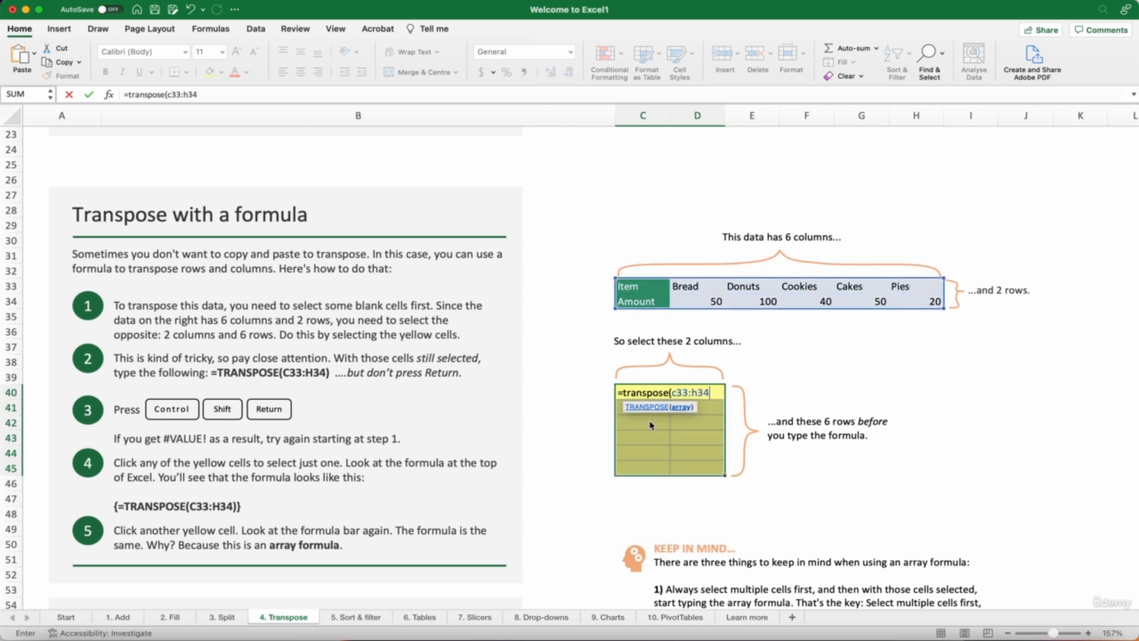
pyautogui.write(')')
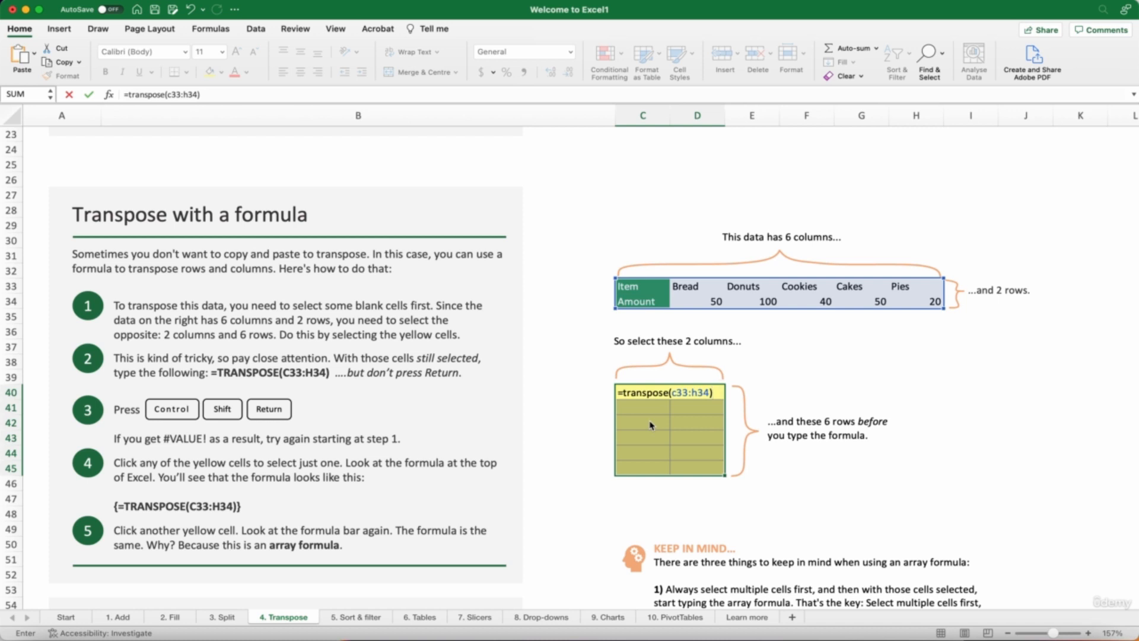
pyautogui.hotkey('ctrl', 'shift', 'Return')
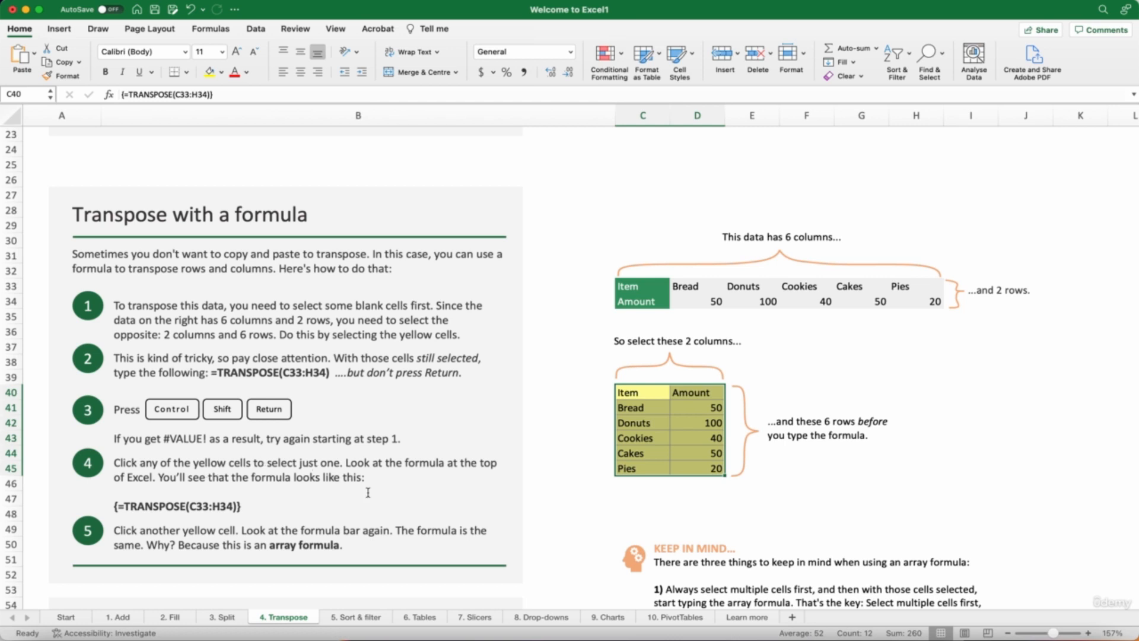
# Step: Try to replace the array formula in the Donuts cell C42 with the cell reference =C43
pyautogui.click(647, 423)
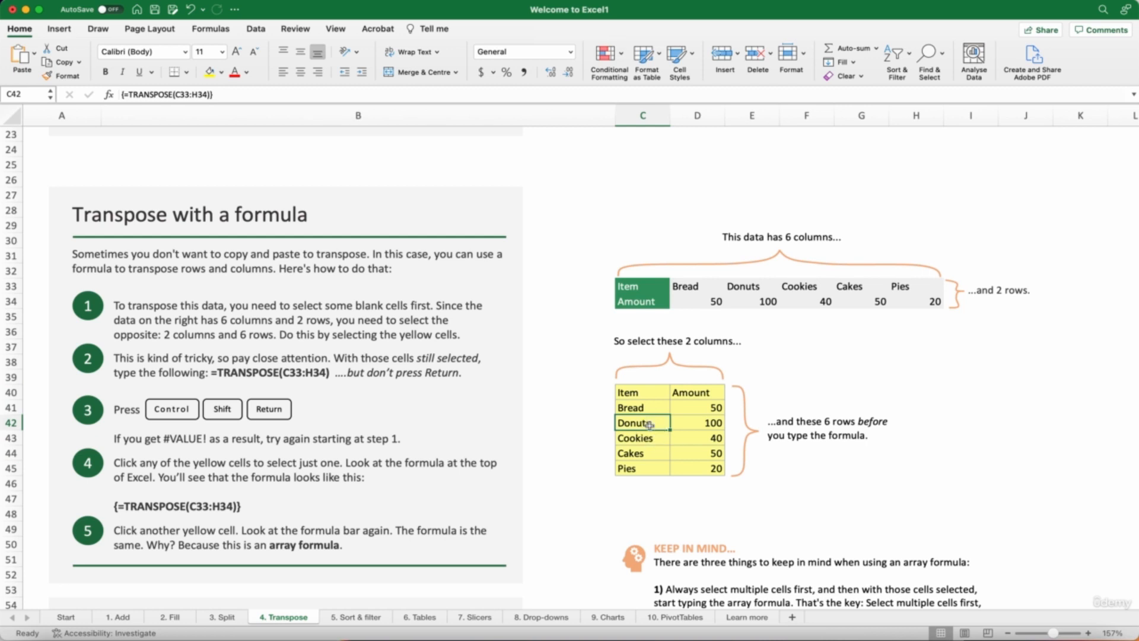
pyautogui.click(231, 96)
pyautogui.moveTo(231, 96); pyautogui.dragTo(110, 96)
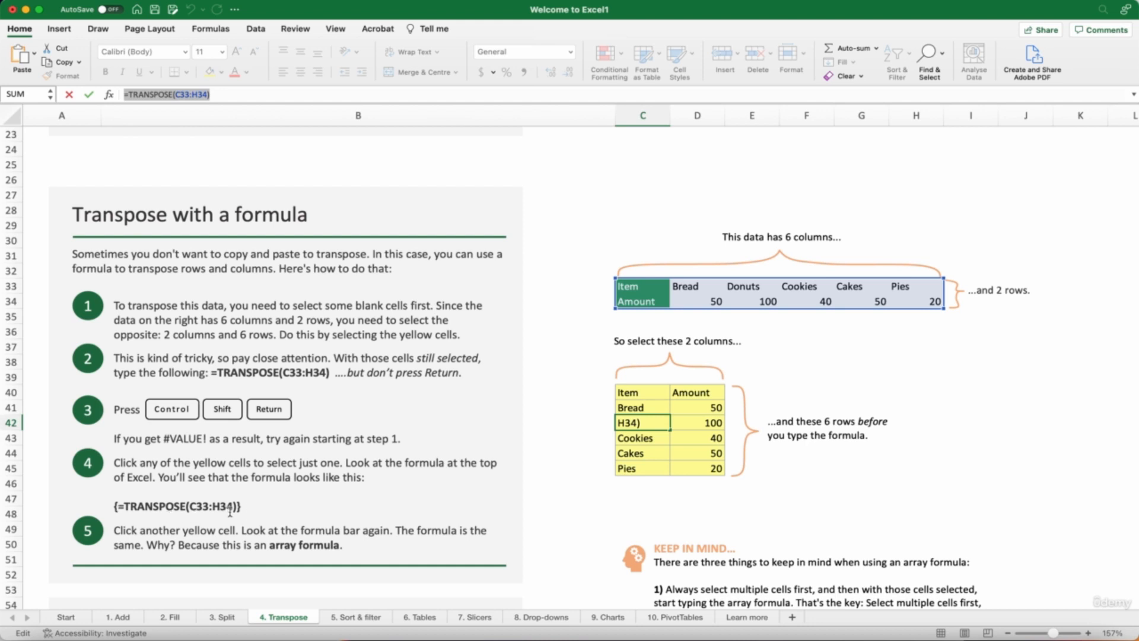
pyautogui.write('=')
pyautogui.click(659, 438)
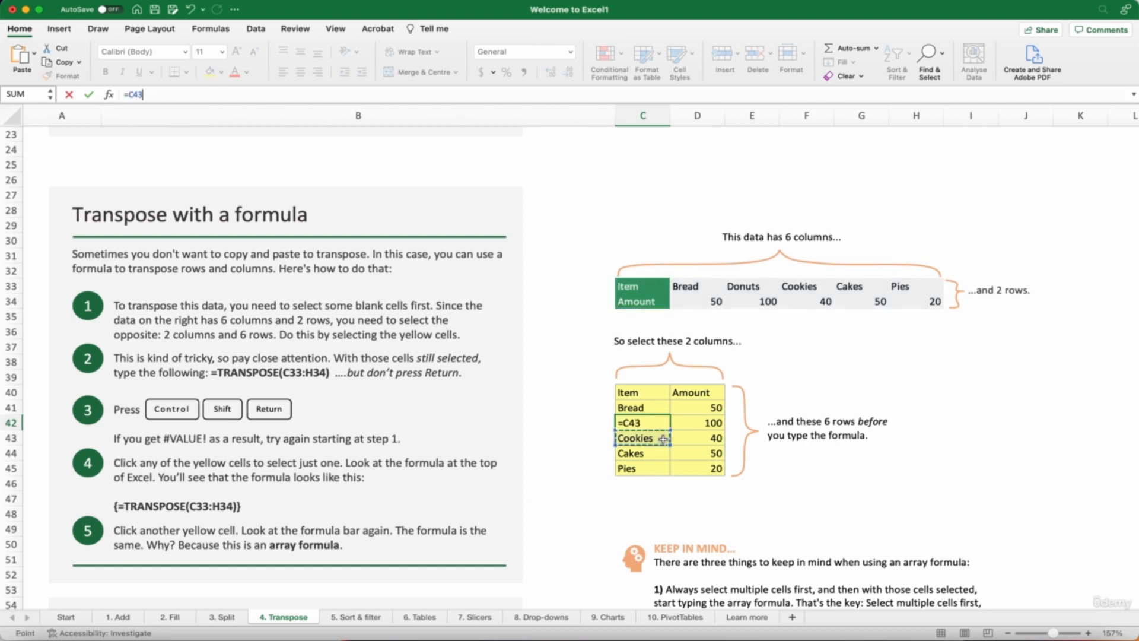
pyautogui.press('Escape')
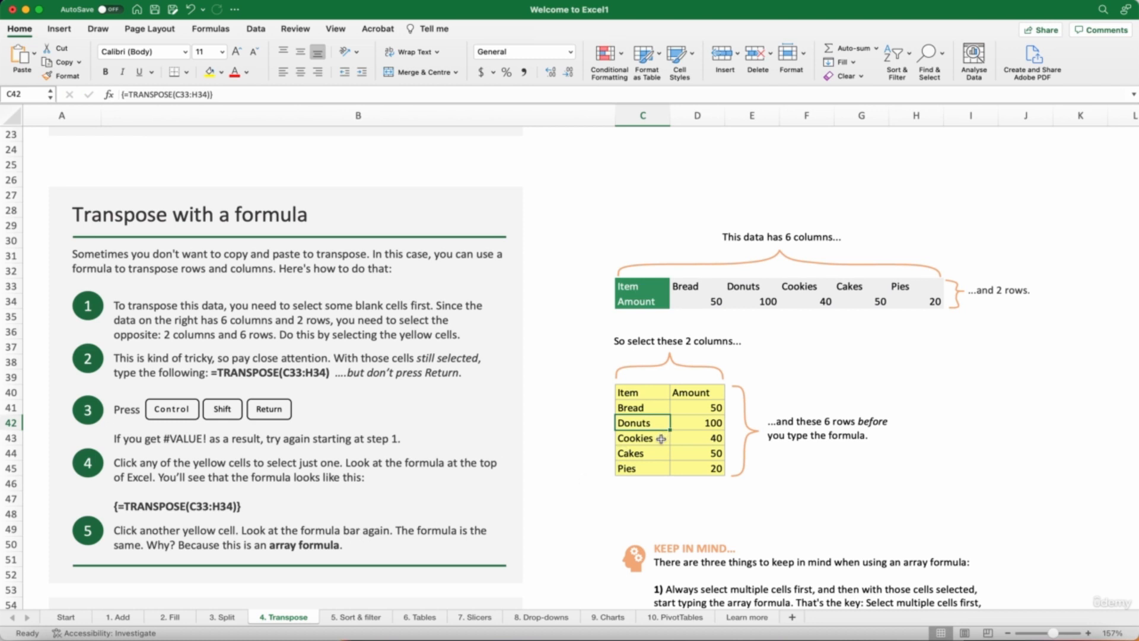
# Step: Open the TRANSPOSE formula in the Cakes cell C44 and re-enter it as an array formula
pyautogui.doubleClick(649, 453)
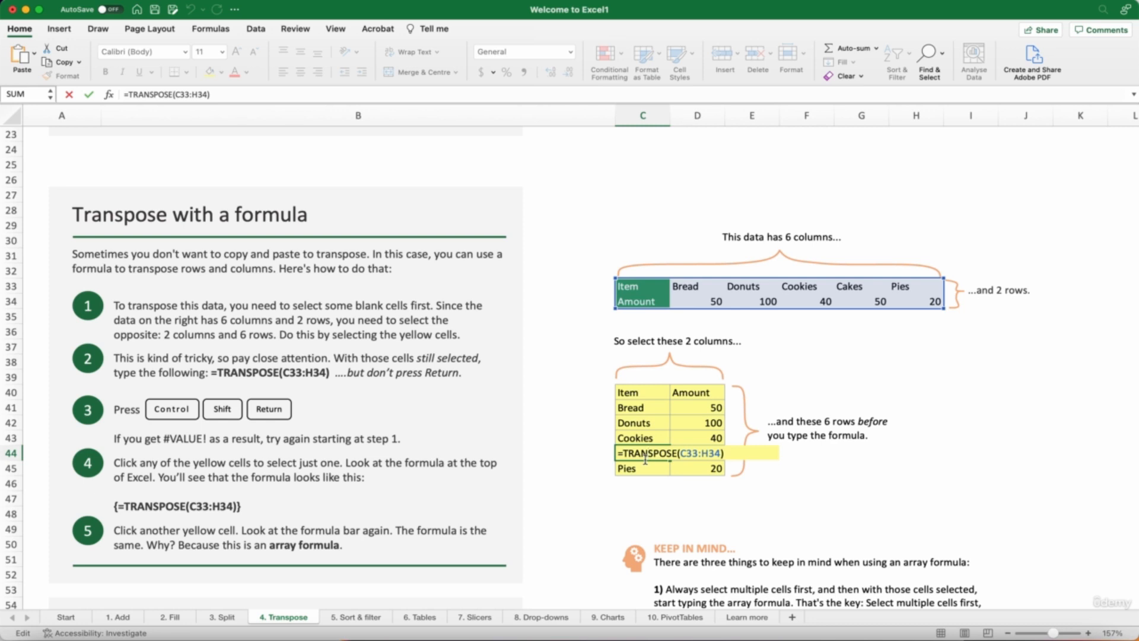
pyautogui.hotkey('ctrl', 'shift', 'Return')
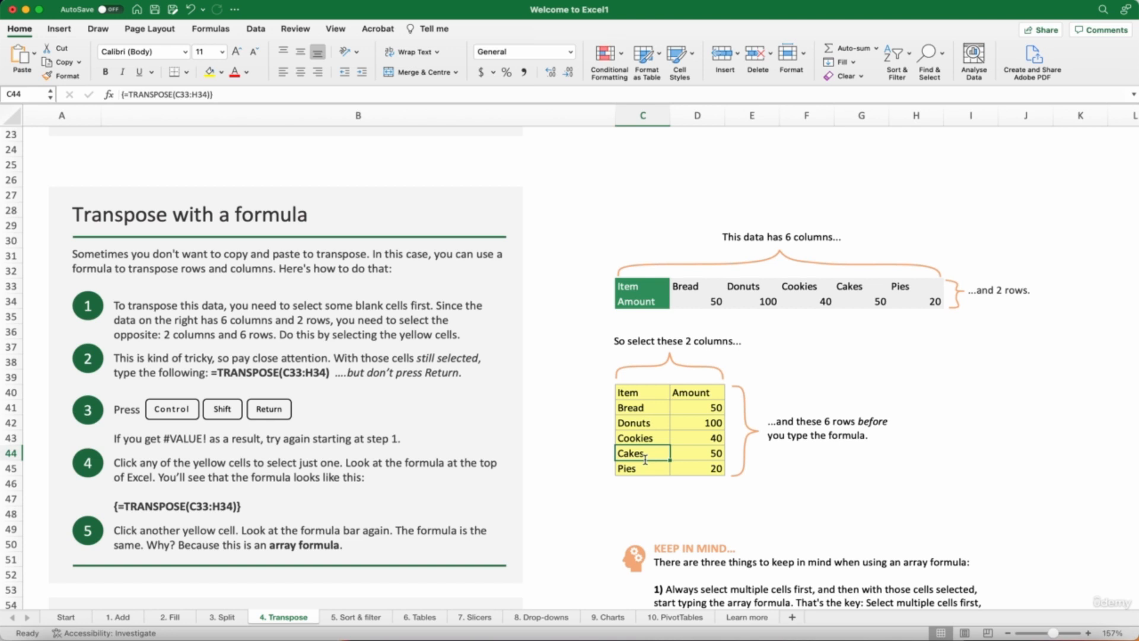
# Step: Compare the Paste Special transpose section and its example tables with the section on transposing with a formula
pyautogui.scroll(10, 600, 487)
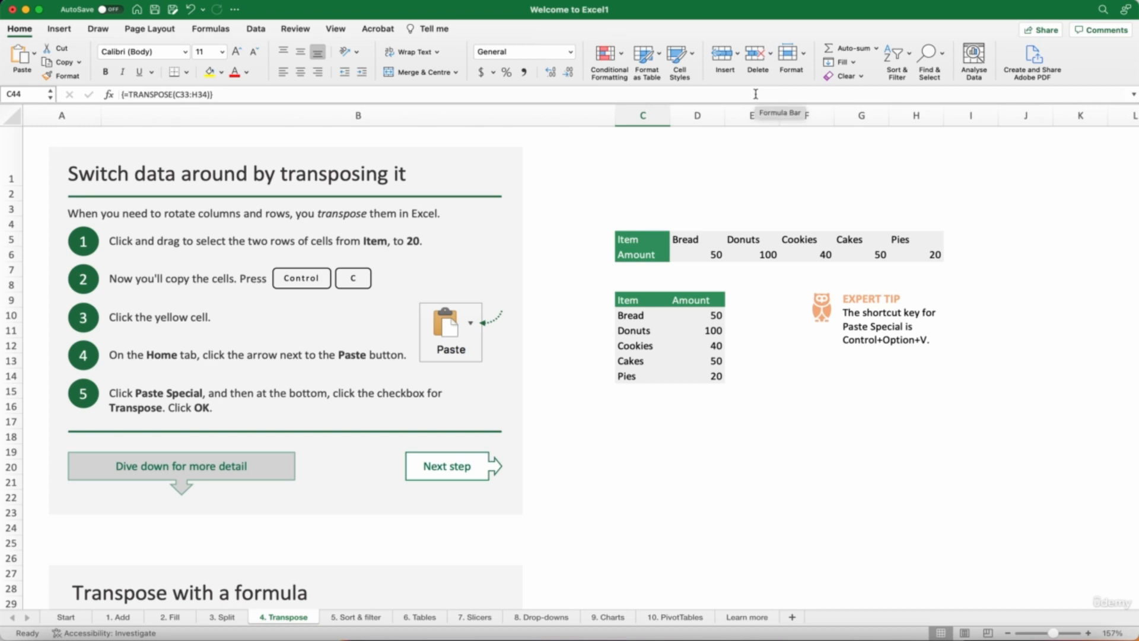
pyautogui.scroll(-6, 683, 311)
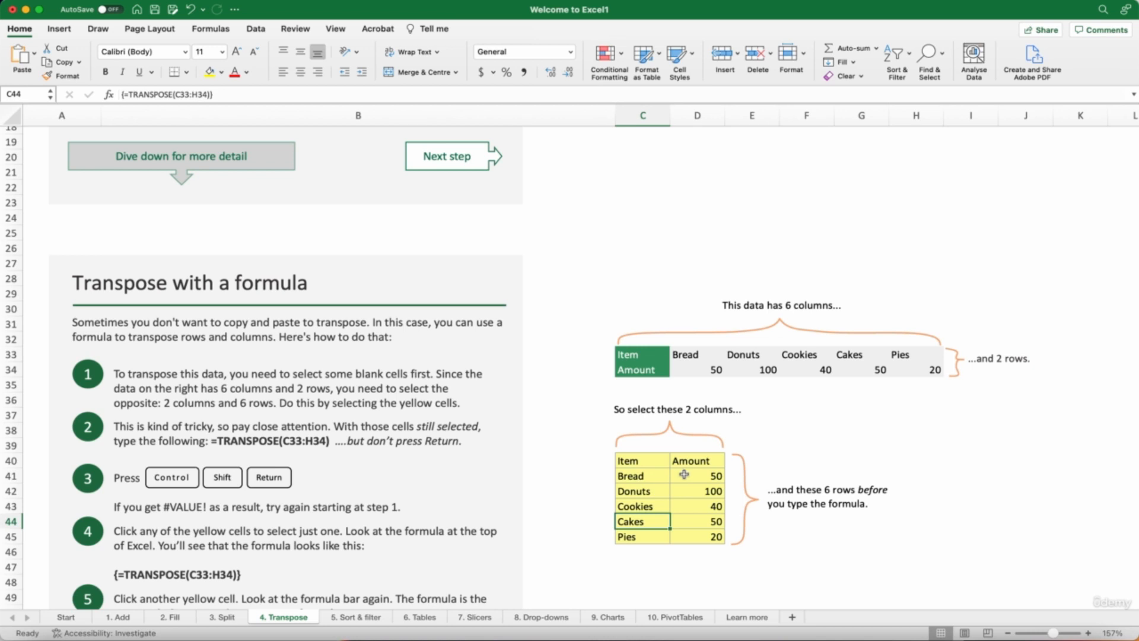
pyautogui.scroll(5, 682, 469)
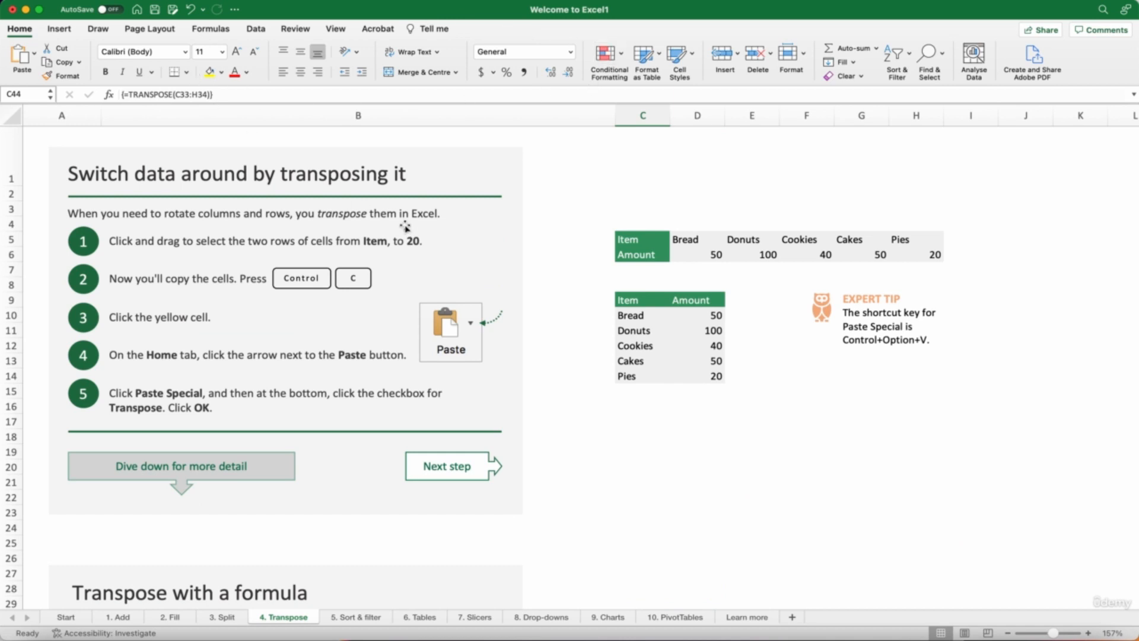
pyautogui.scroll(-5, 613, 356)
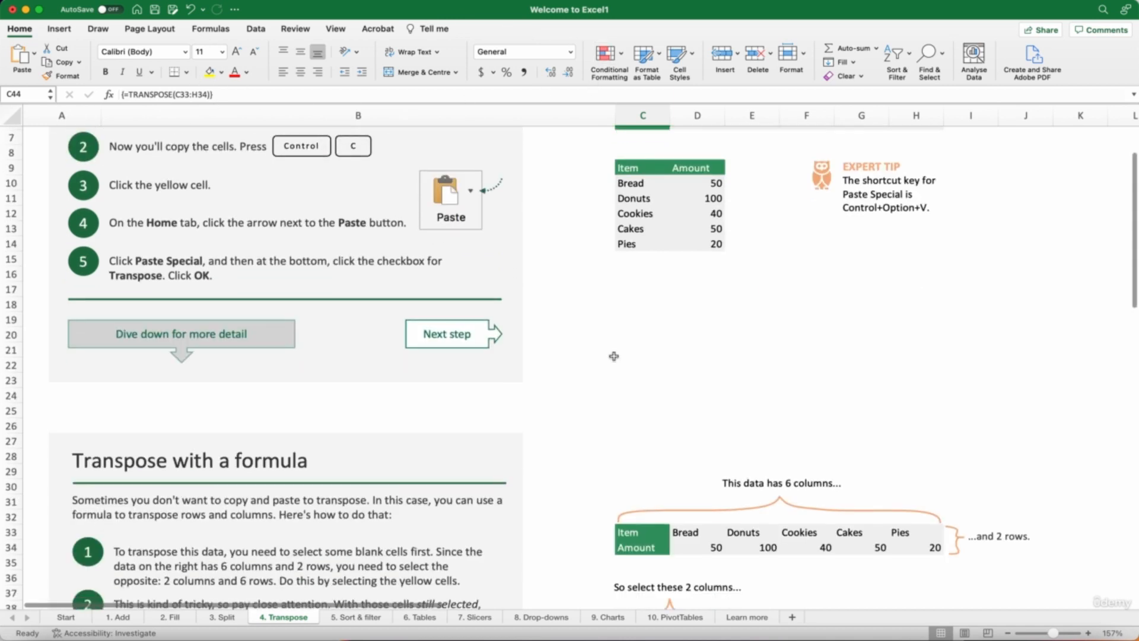
pyautogui.scroll(-2, 613, 356)
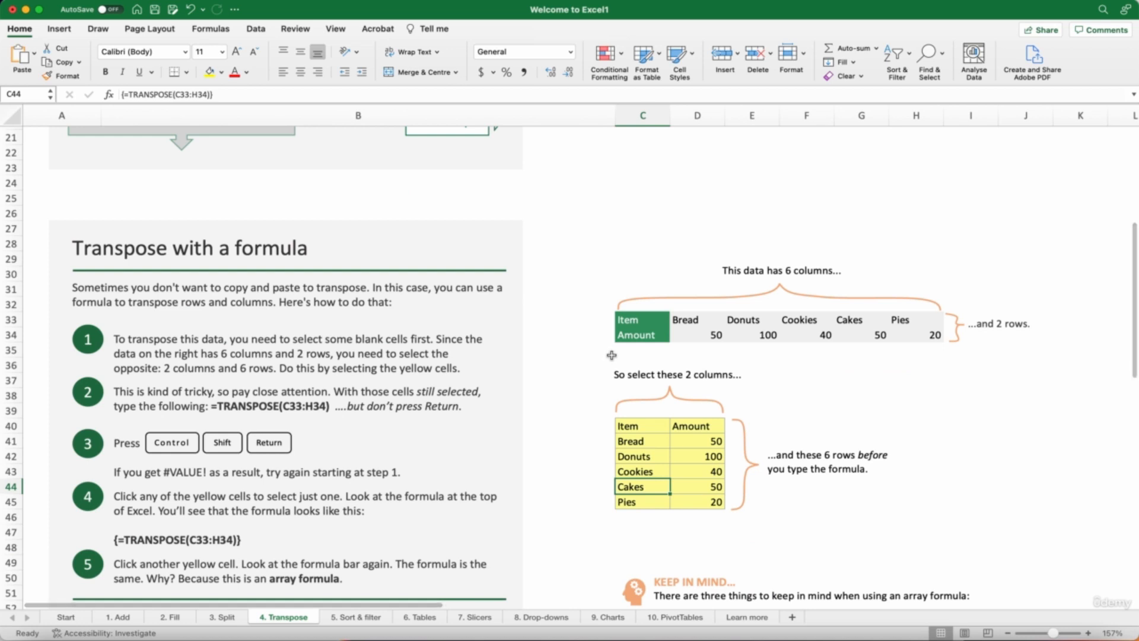
pyautogui.scroll(-1, 611, 355)
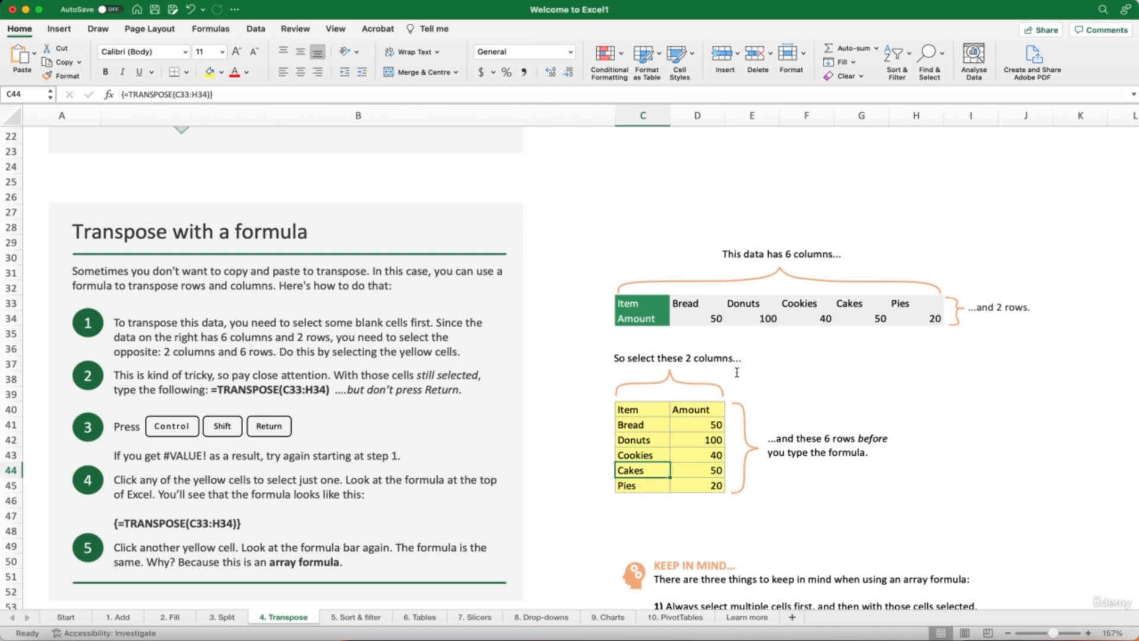
pyautogui.scroll(10, 736, 372)
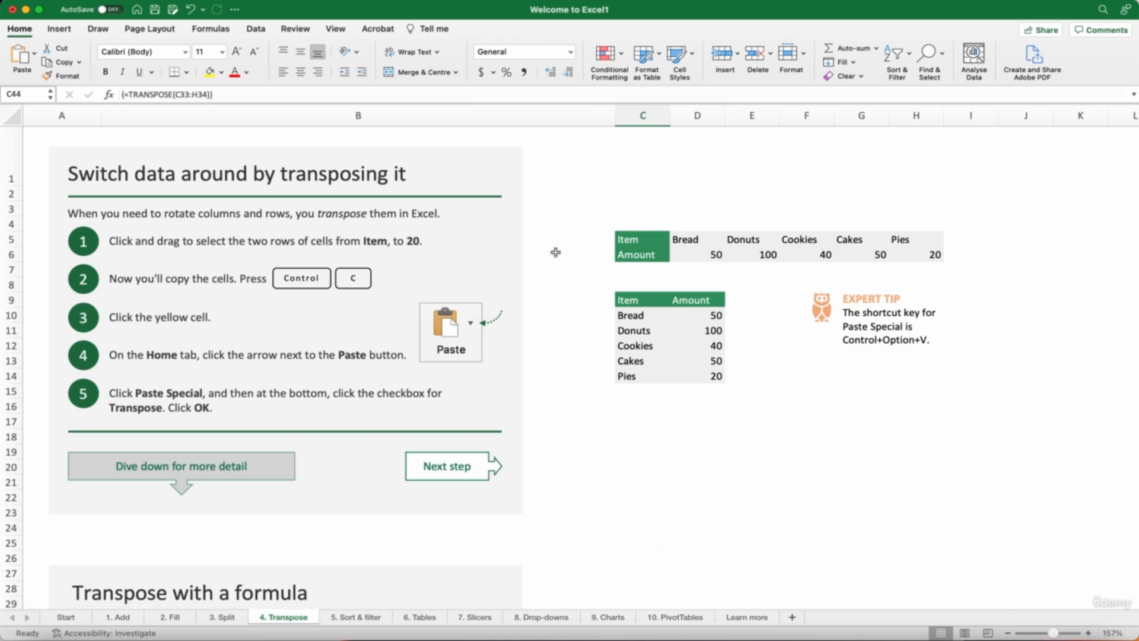
pyautogui.scroll(-3, 627, 394)
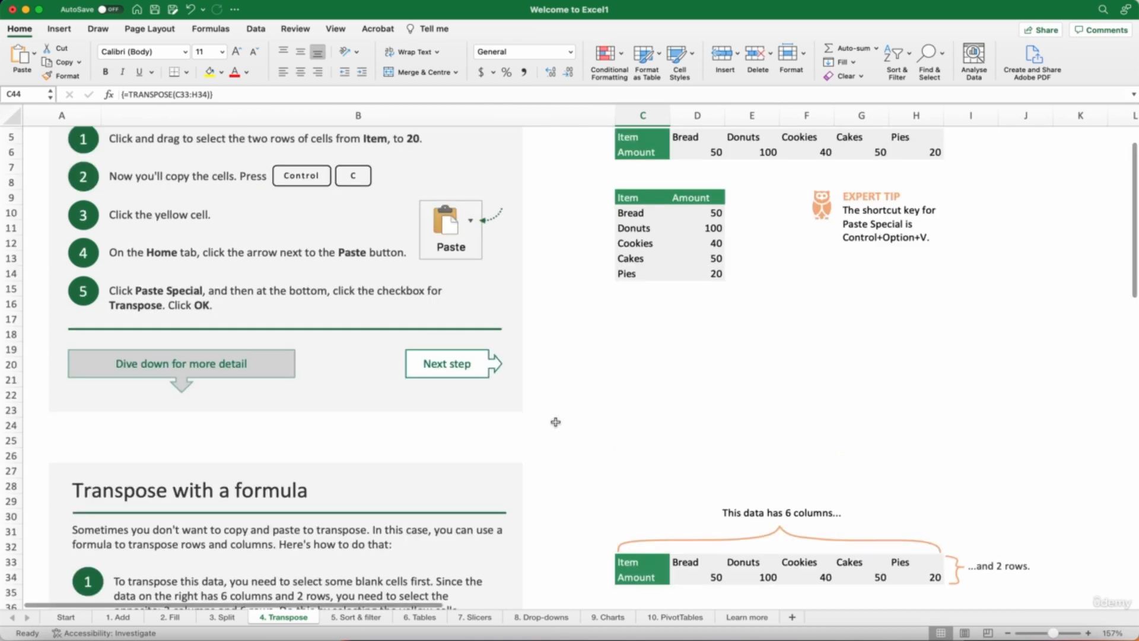
pyautogui.scroll(-5, 555, 421)
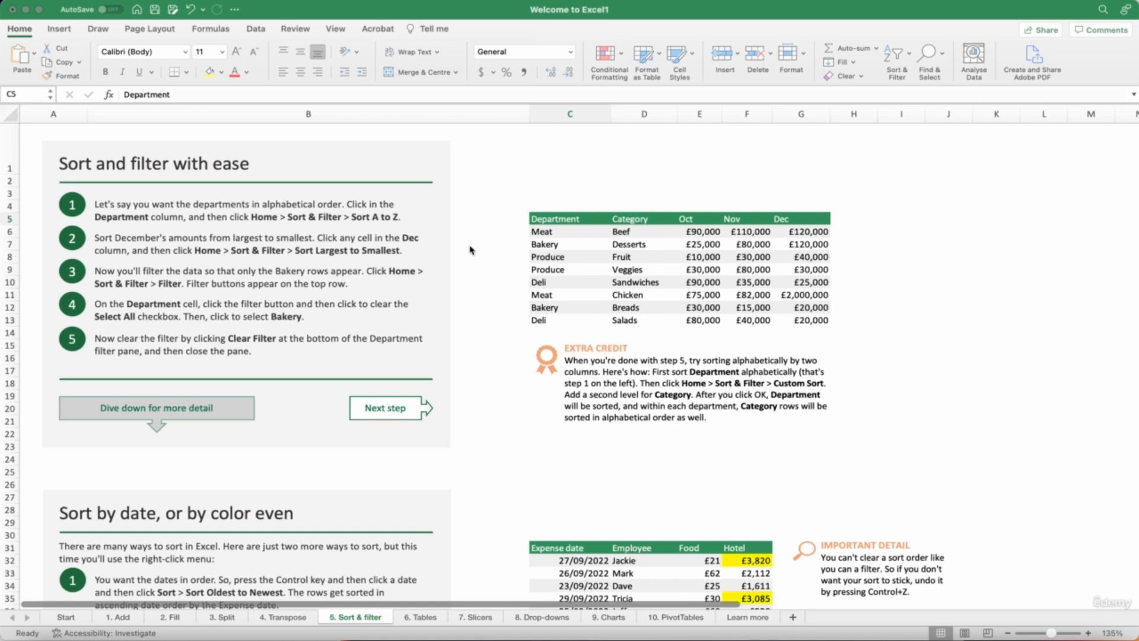
# Step: Sort the department sales table alphabetically from A to Z by the Department column
pyautogui.click(563, 220)
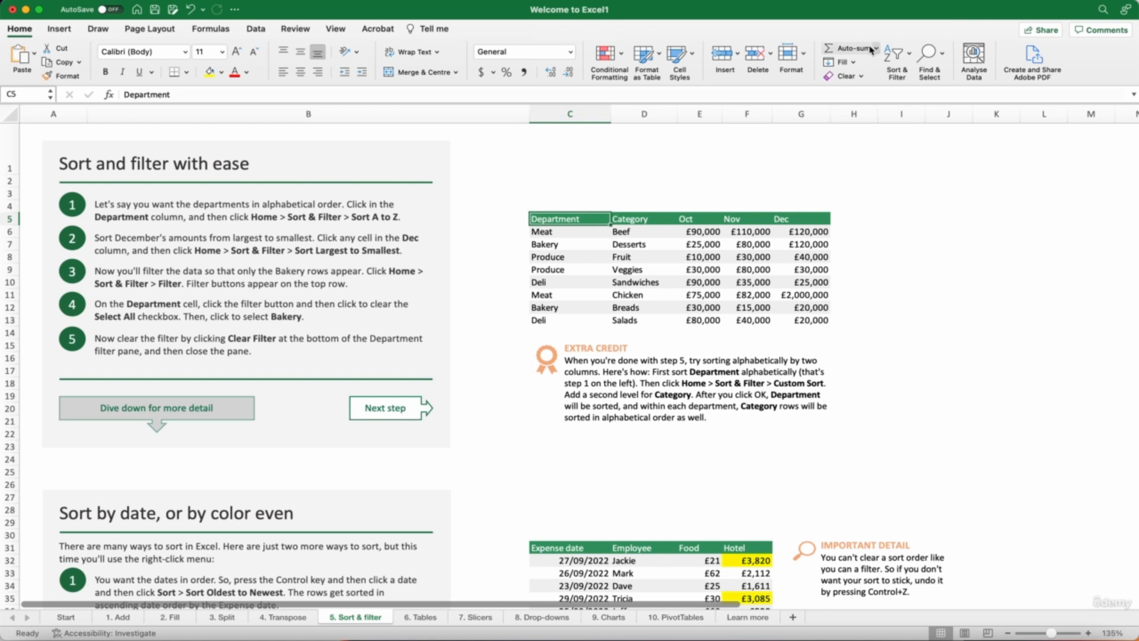
pyautogui.click(896, 60)
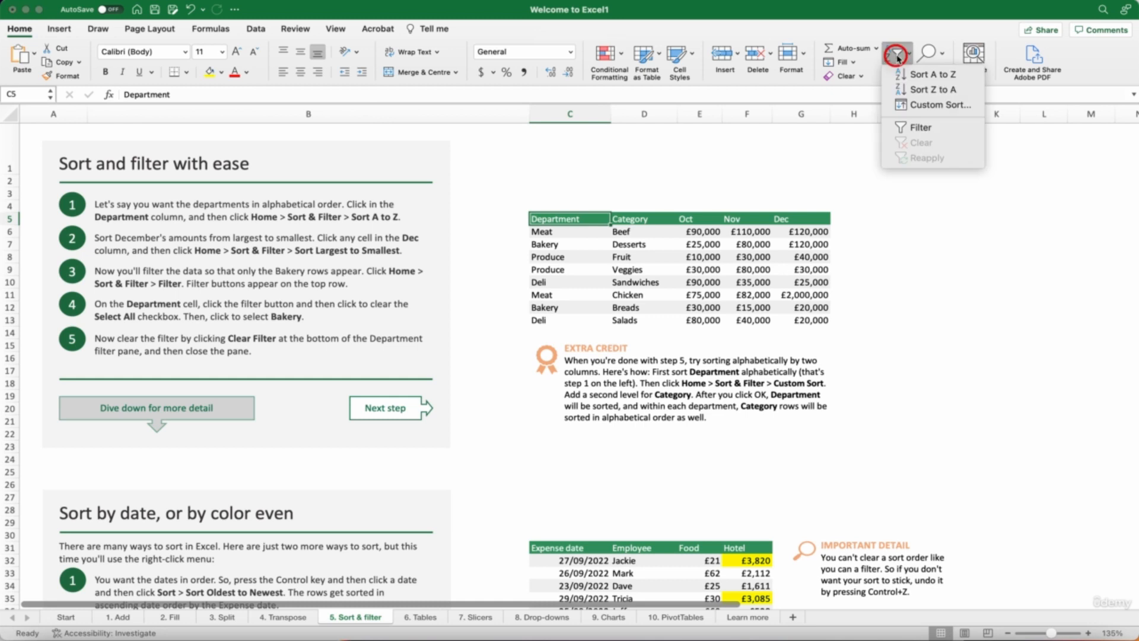
pyautogui.click(924, 78)
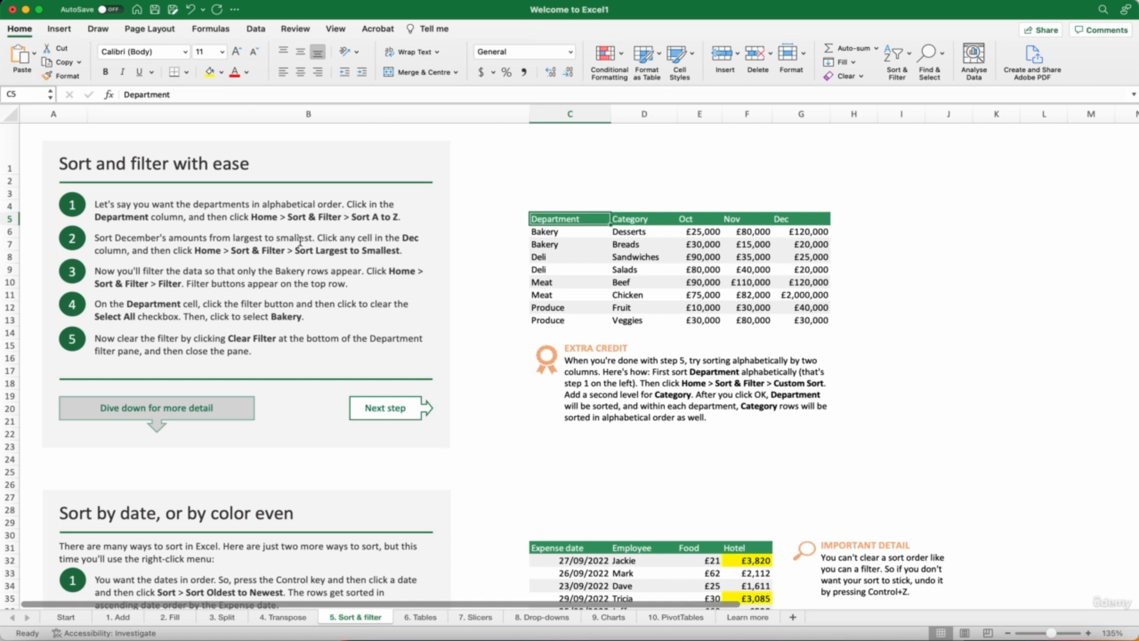
# Step: Sort the department sales table by the Dec amounts from largest to smallest
pyautogui.click(805, 219)
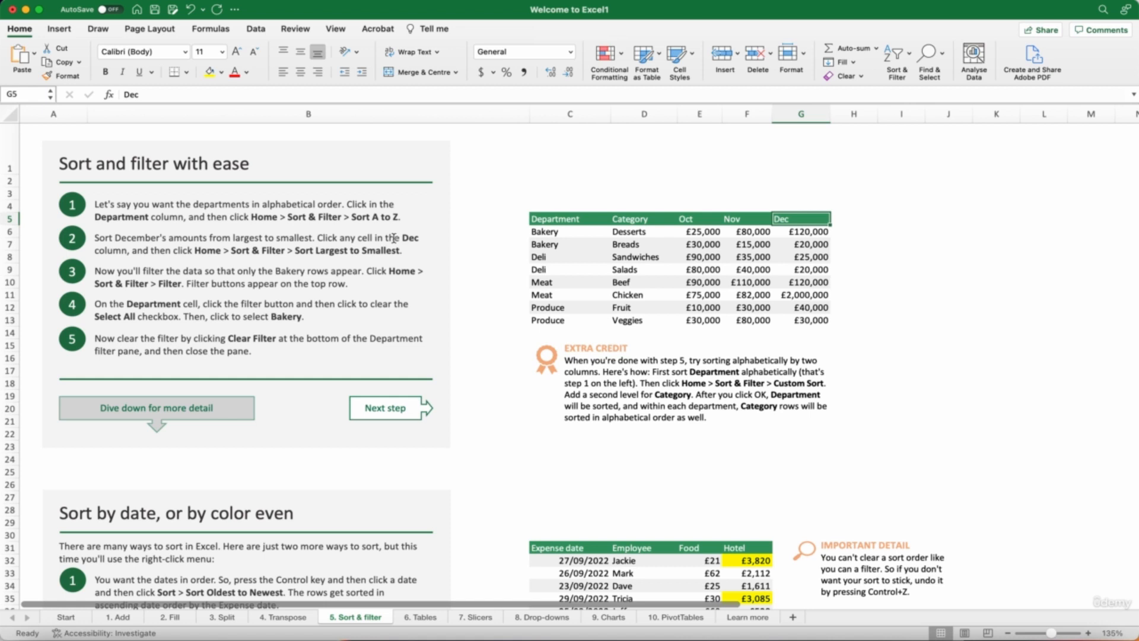
pyautogui.click(804, 245)
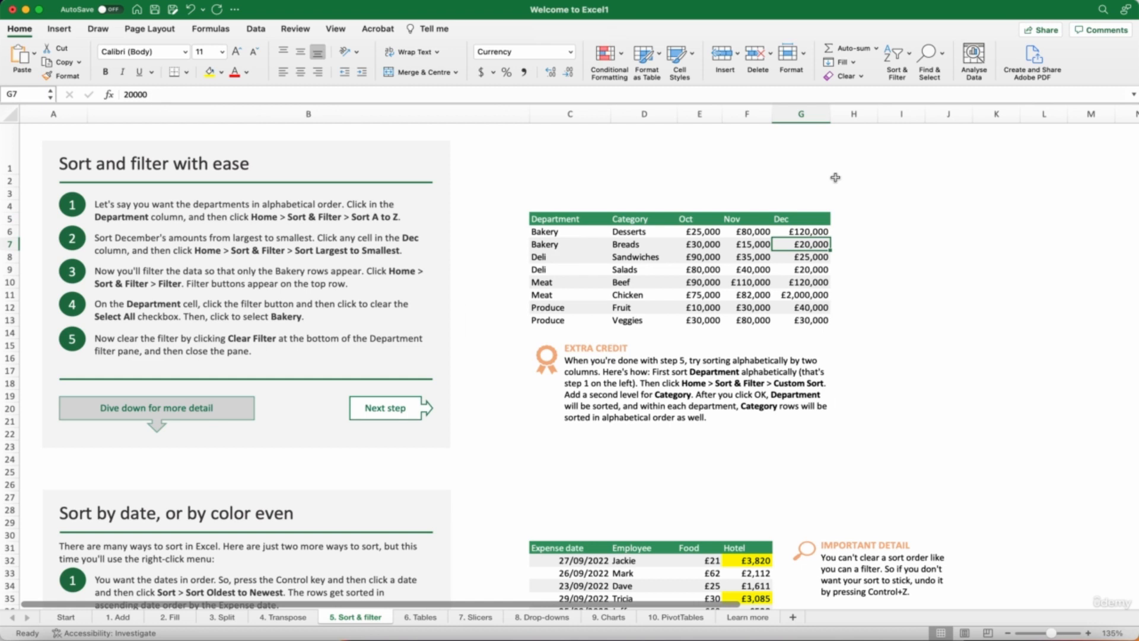
pyautogui.click(910, 59)
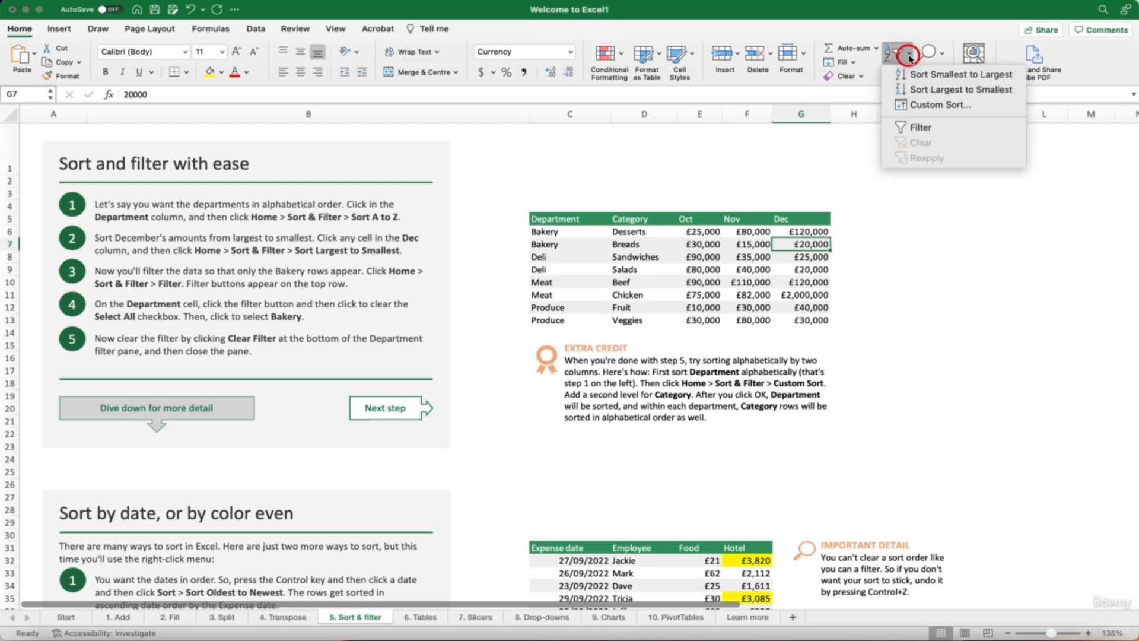
pyautogui.click(926, 90)
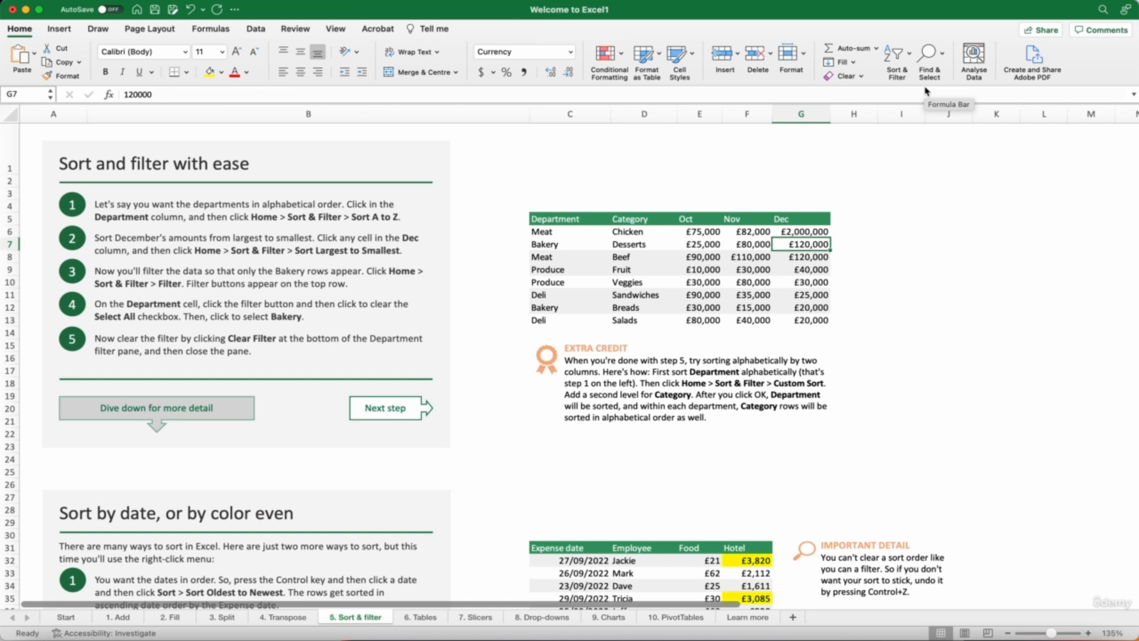
pyautogui.click(812, 218)
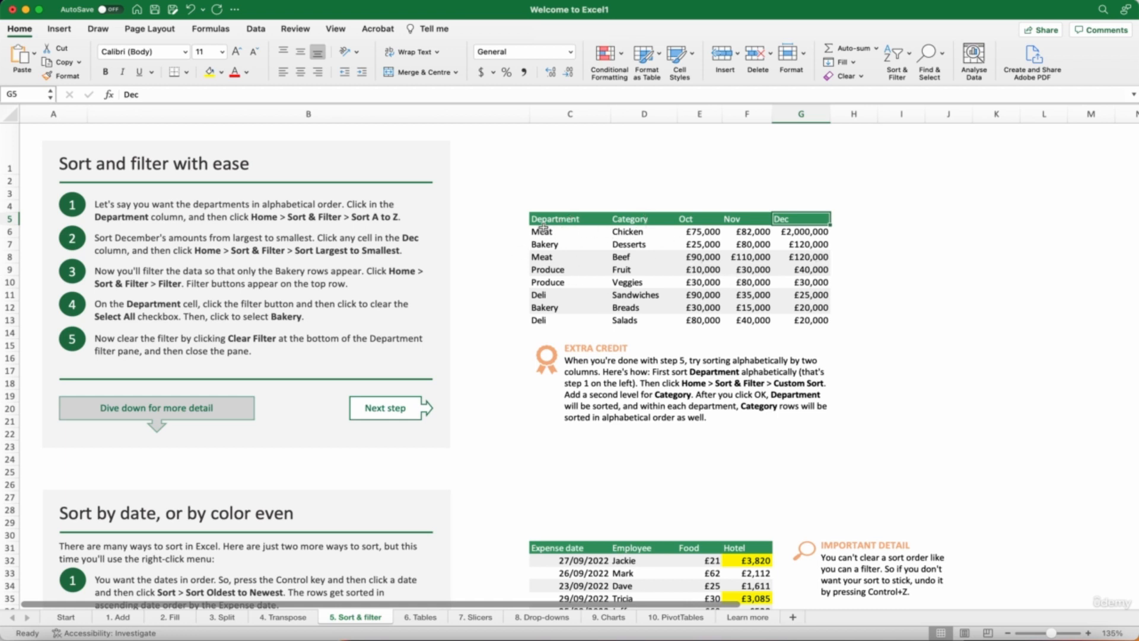
pyautogui.moveTo(543, 230); pyautogui.dragTo(555, 319)
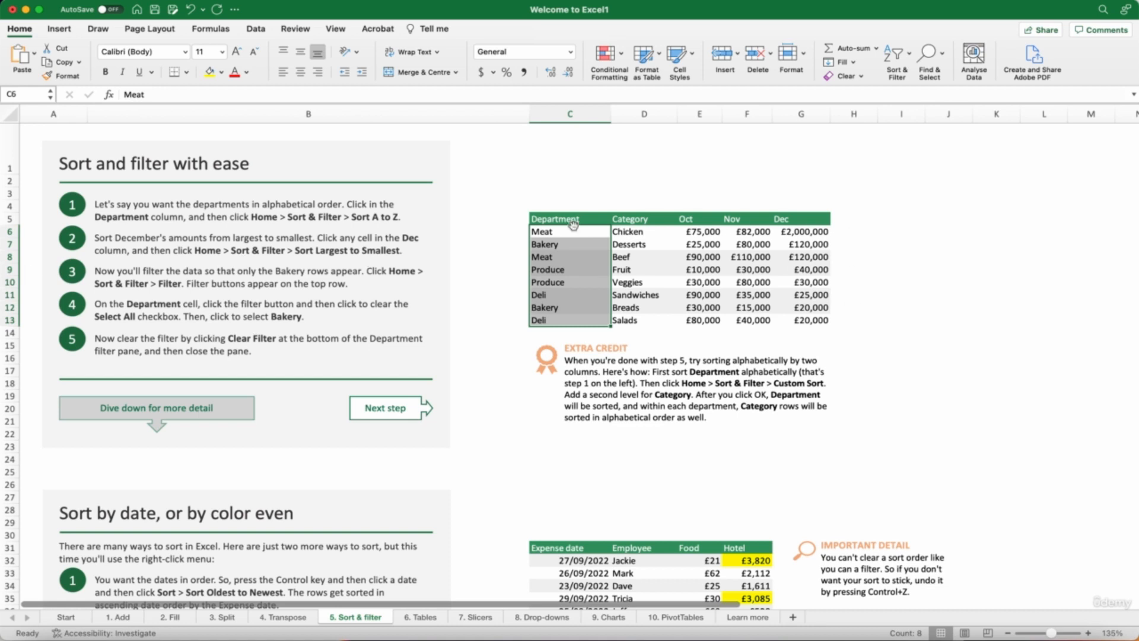
pyautogui.click(806, 220)
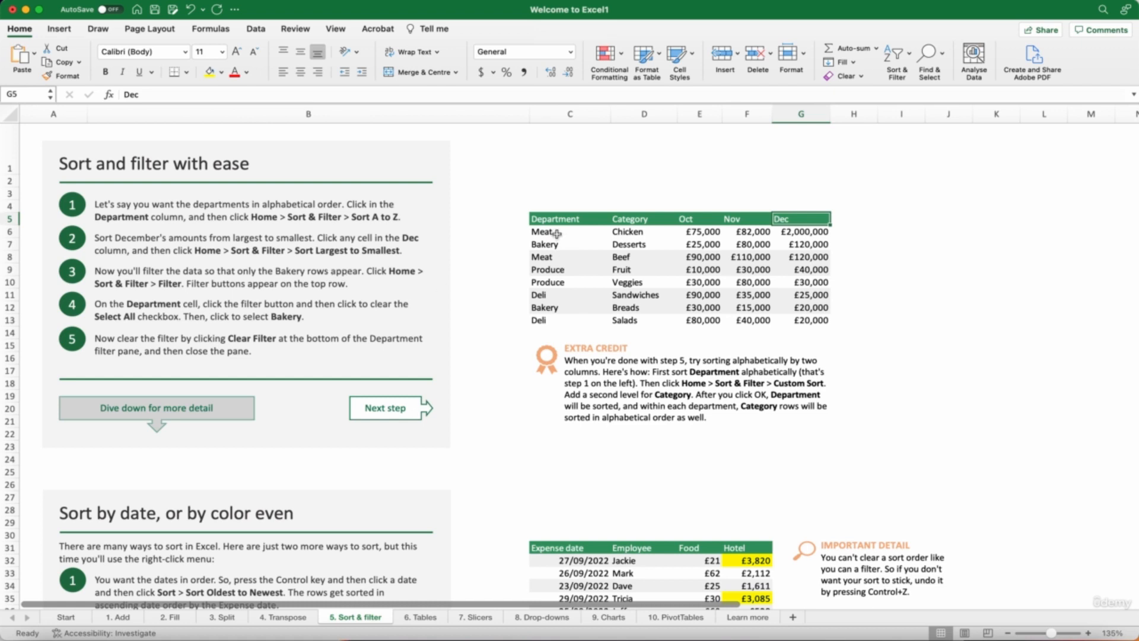
pyautogui.moveTo(543, 231); pyautogui.dragTo(798, 320)
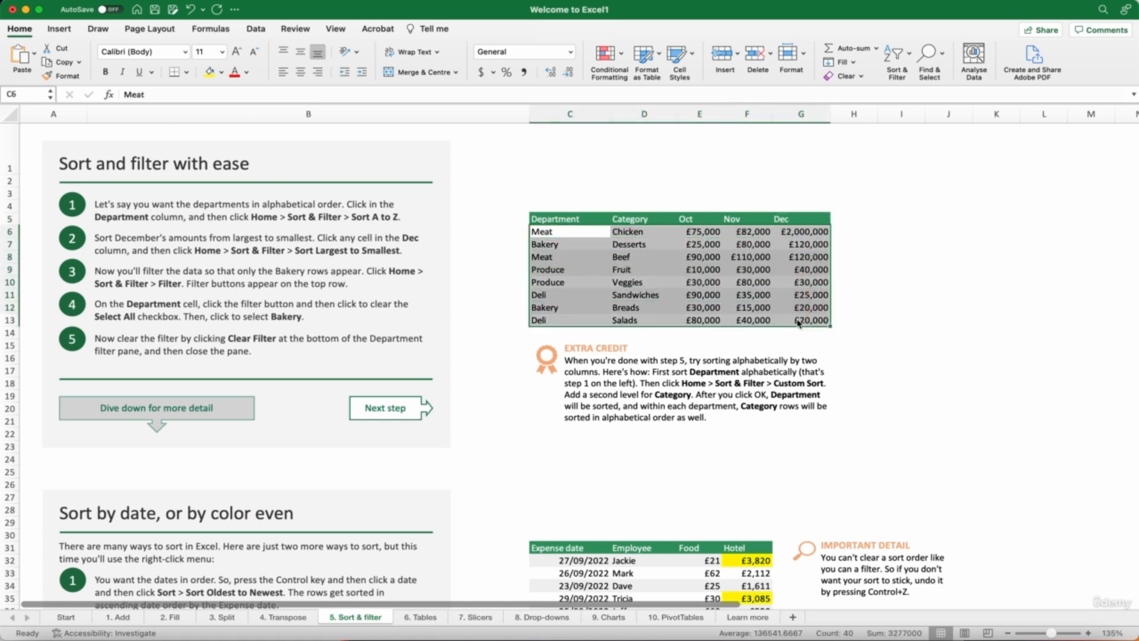
# Step: Turn on filtering for the department sales table, starting from a Bakery cell in the Department column
pyautogui.click(545, 245)
pyautogui.click(546, 307)
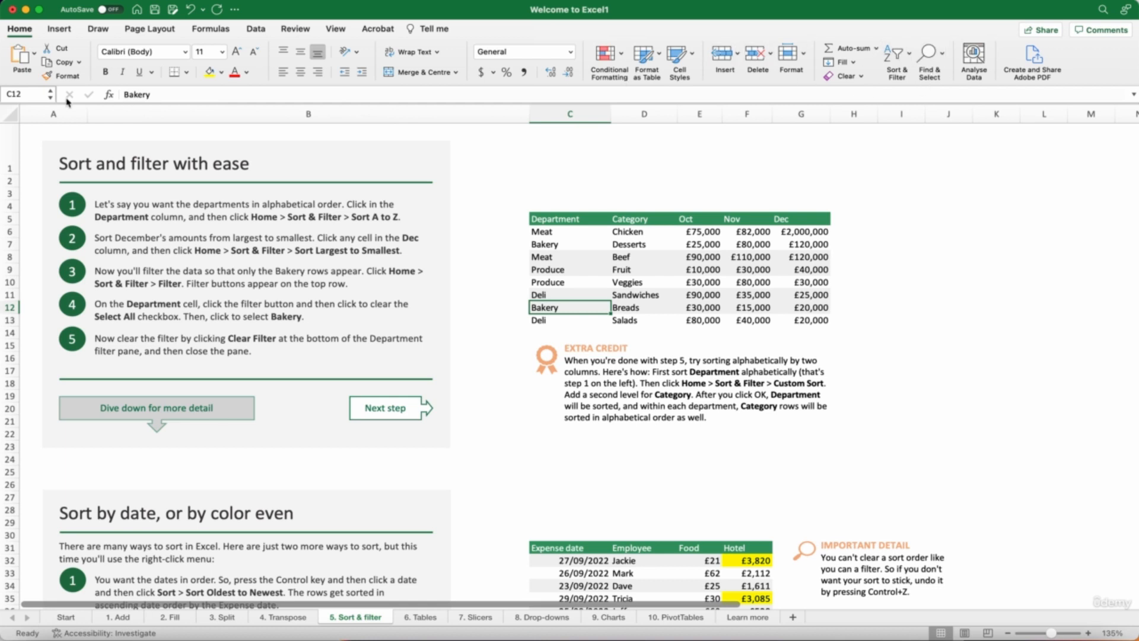
pyautogui.click(899, 56)
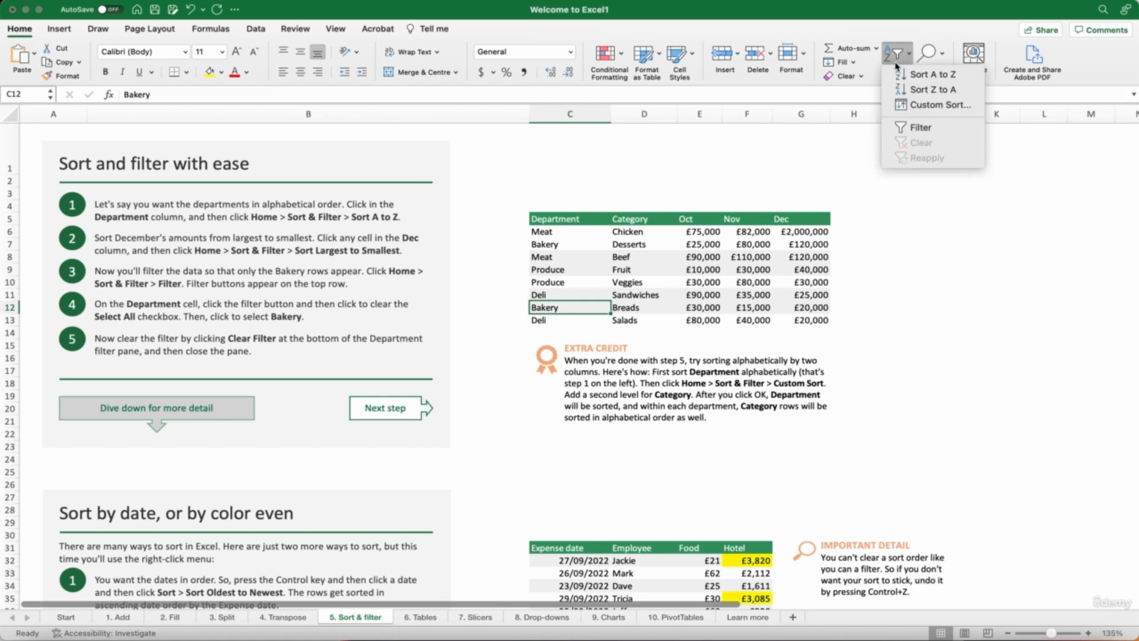
pyautogui.click(923, 128)
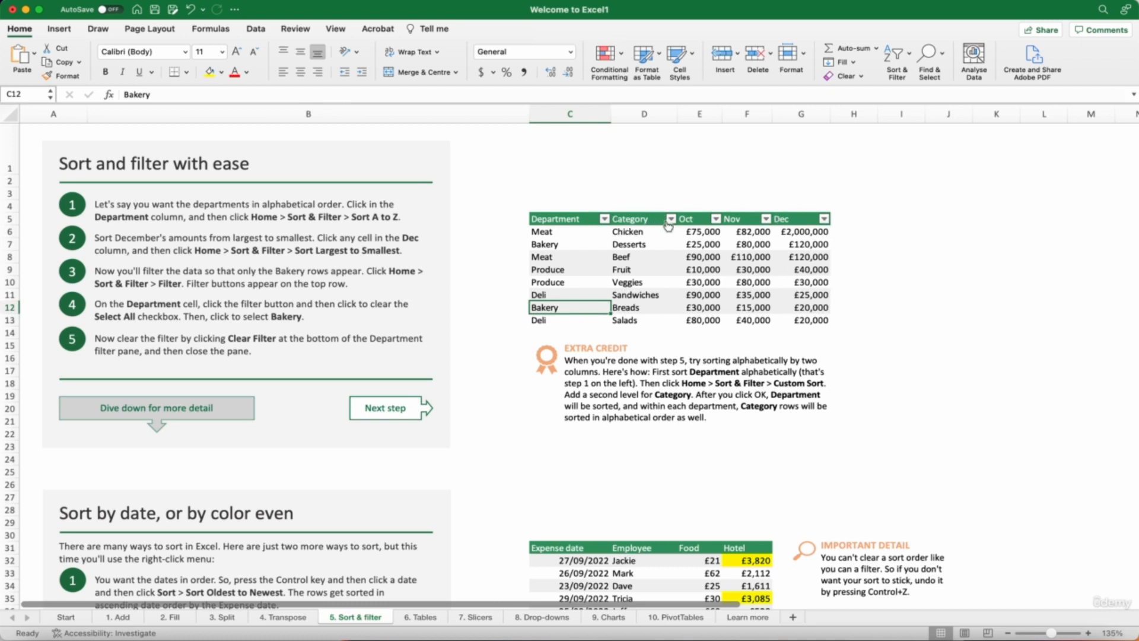
# Step: Filter the Department column so that only the Bakery rows are shown
pyautogui.click(605, 220)
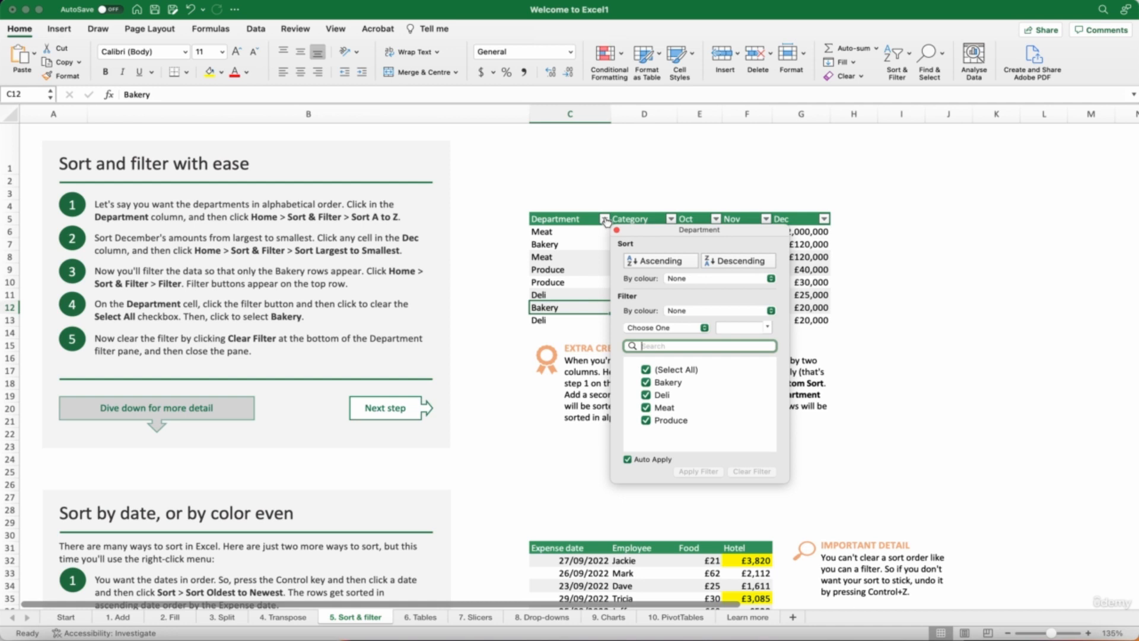
pyautogui.click(646, 370)
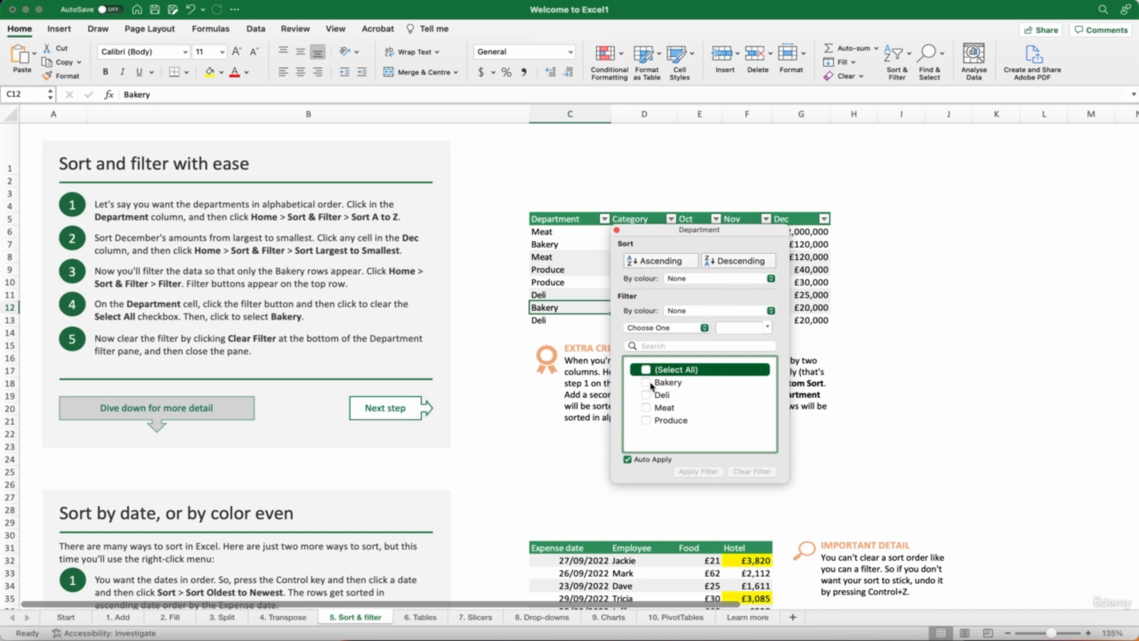
pyautogui.click(646, 383)
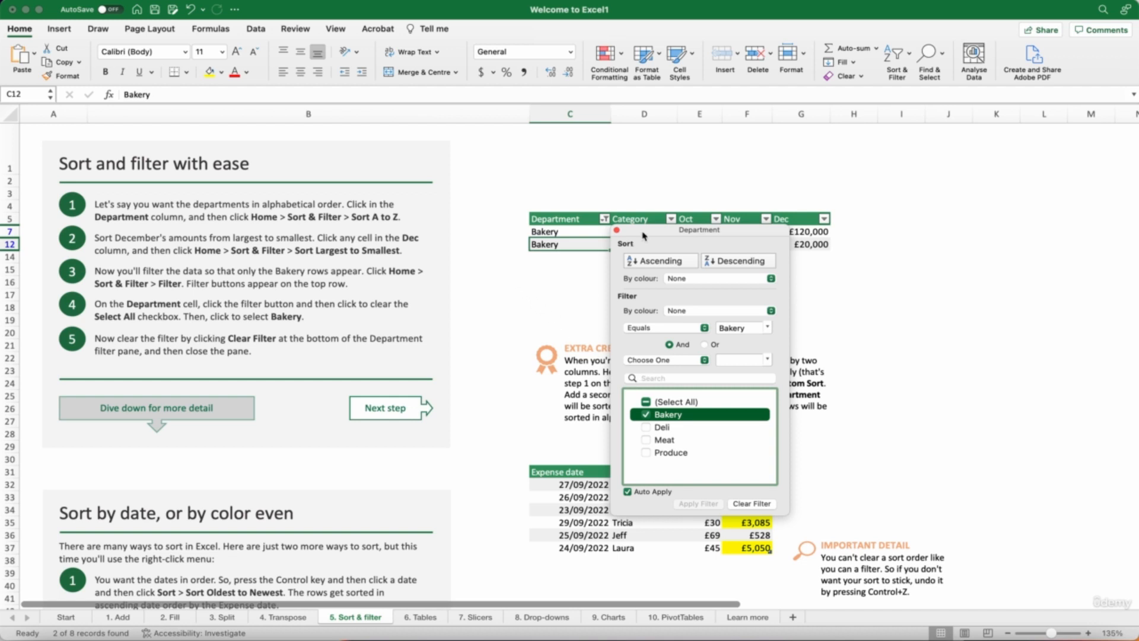
# Step: Clear the Department column's filter and close its filter pane
pyautogui.moveTo(647, 234); pyautogui.dragTo(946, 213)
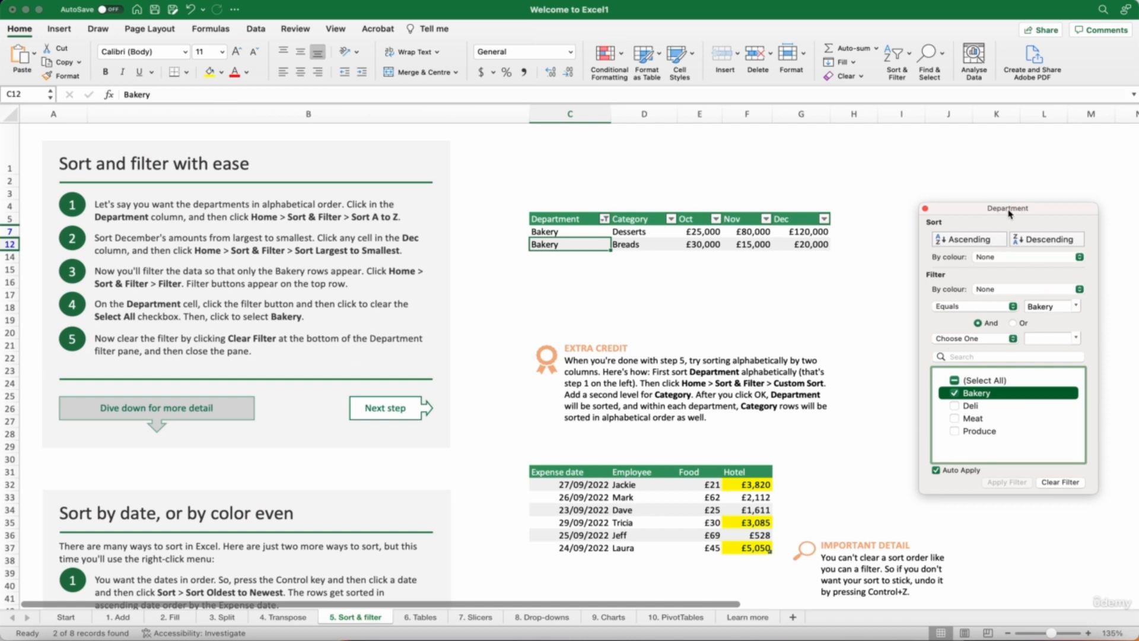
pyautogui.moveTo(1017, 212); pyautogui.dragTo(963, 190)
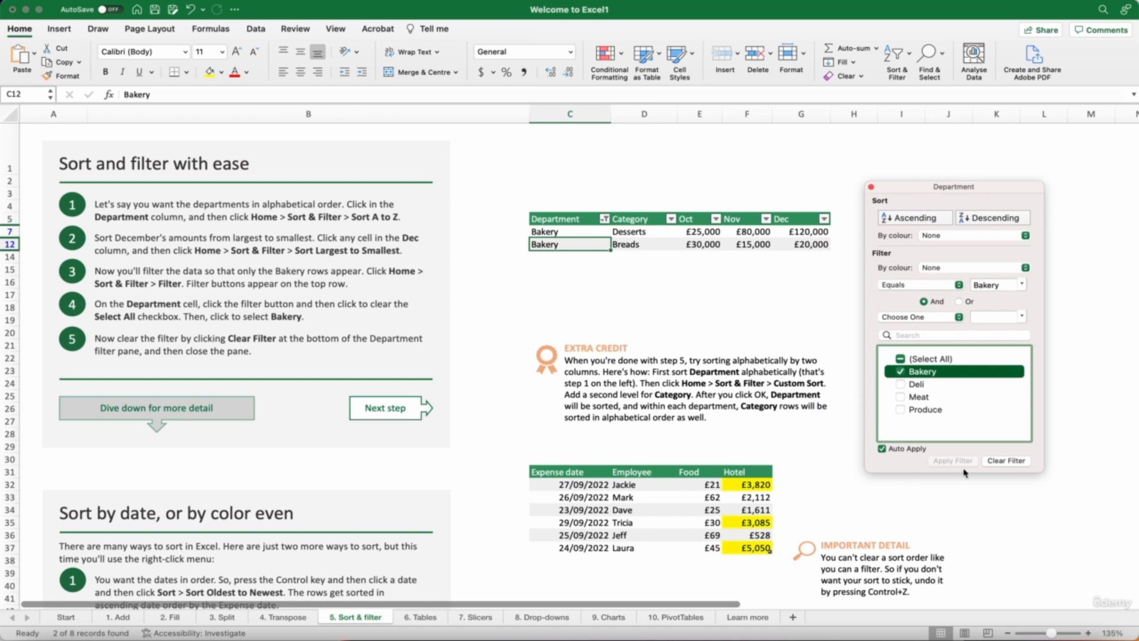
pyautogui.click(1008, 461)
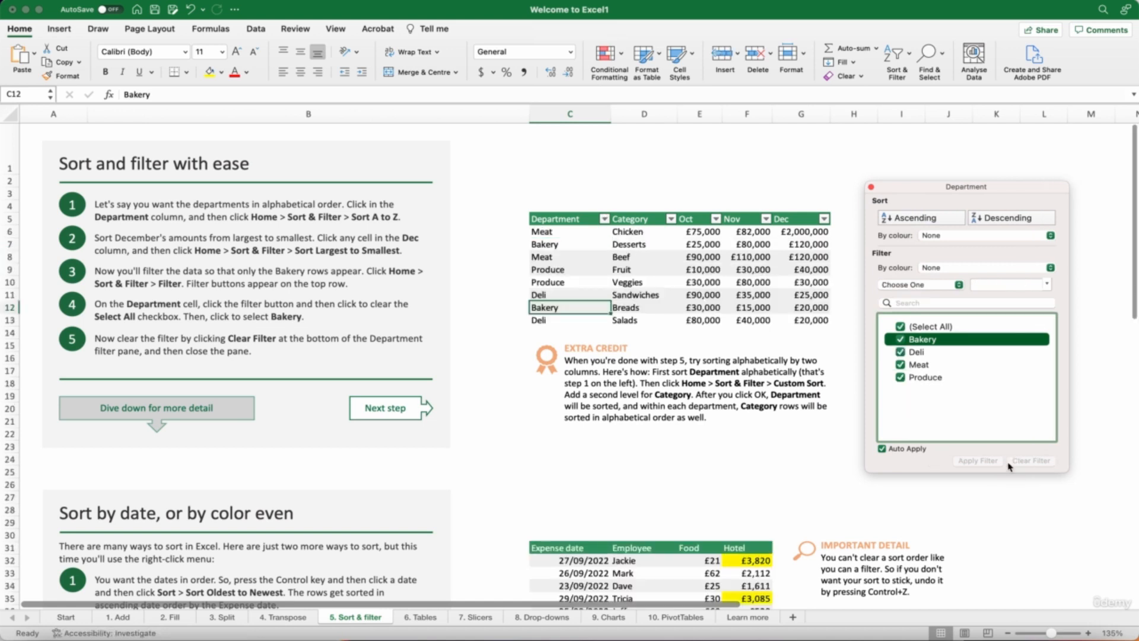
pyautogui.click(871, 187)
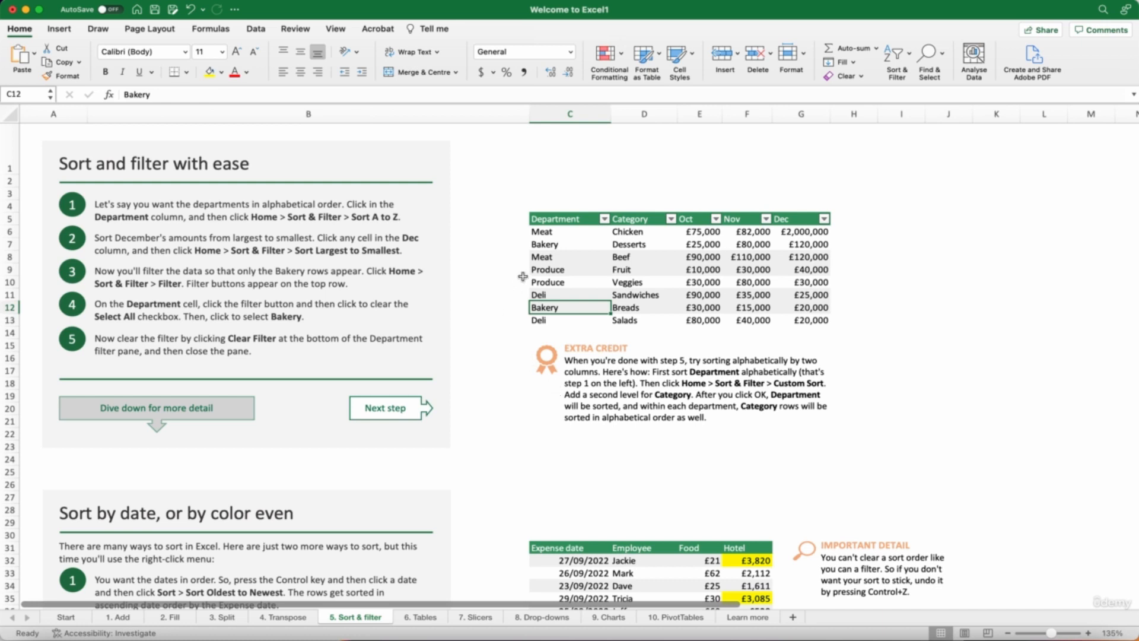
# Step: Start a custom sort of the department sales table with Department, A to Z by values, as the first level
pyautogui.click(564, 218)
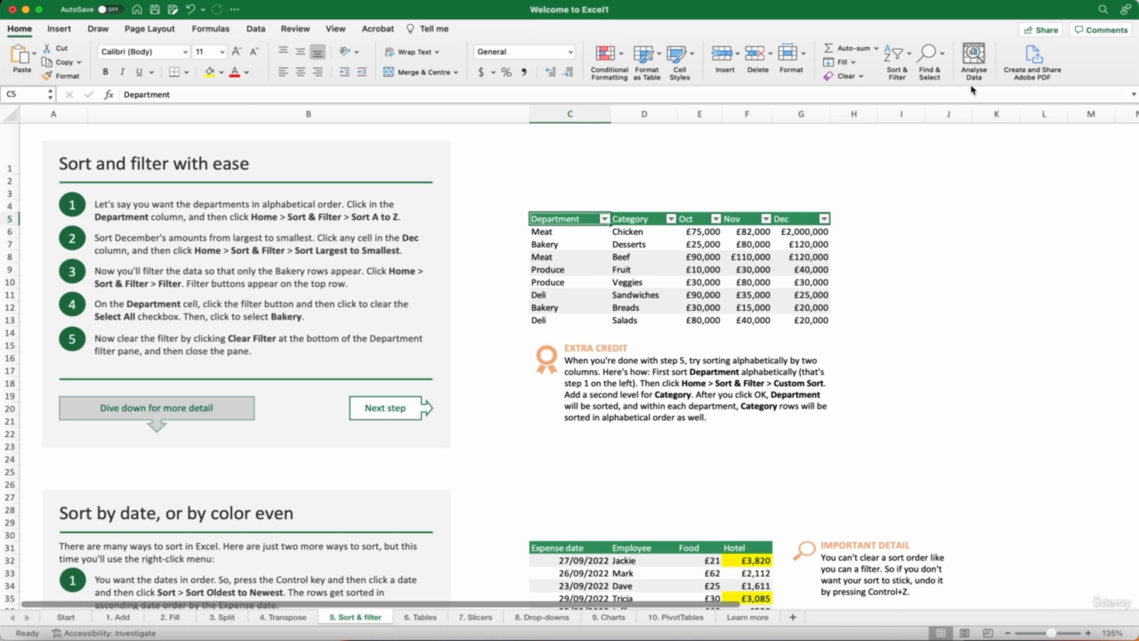
pyautogui.click(913, 57)
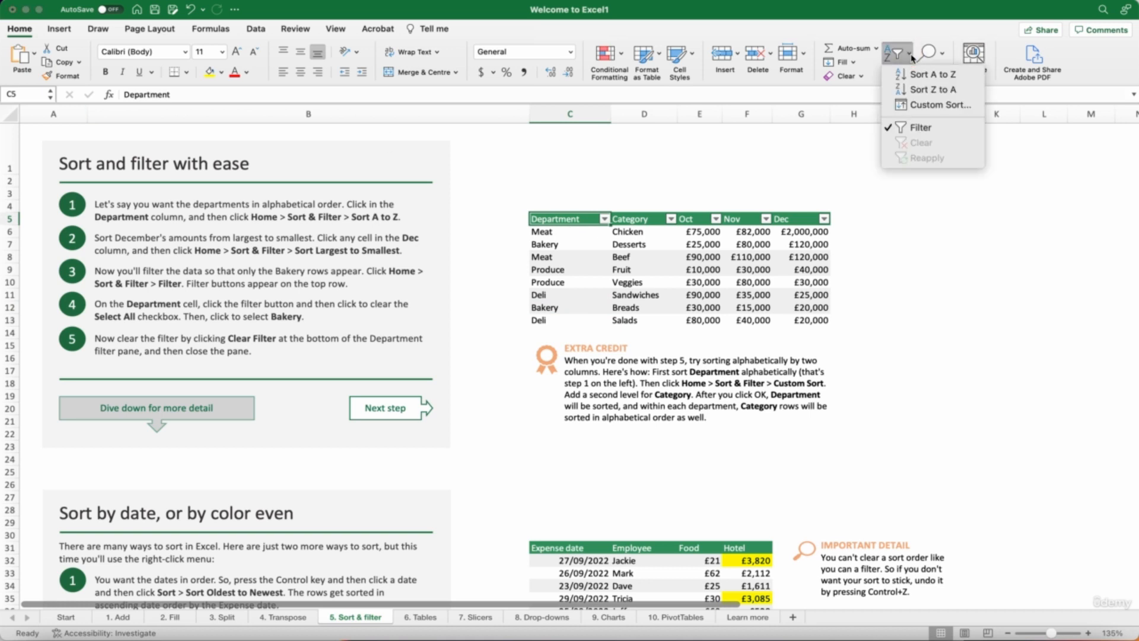
pyautogui.click(933, 107)
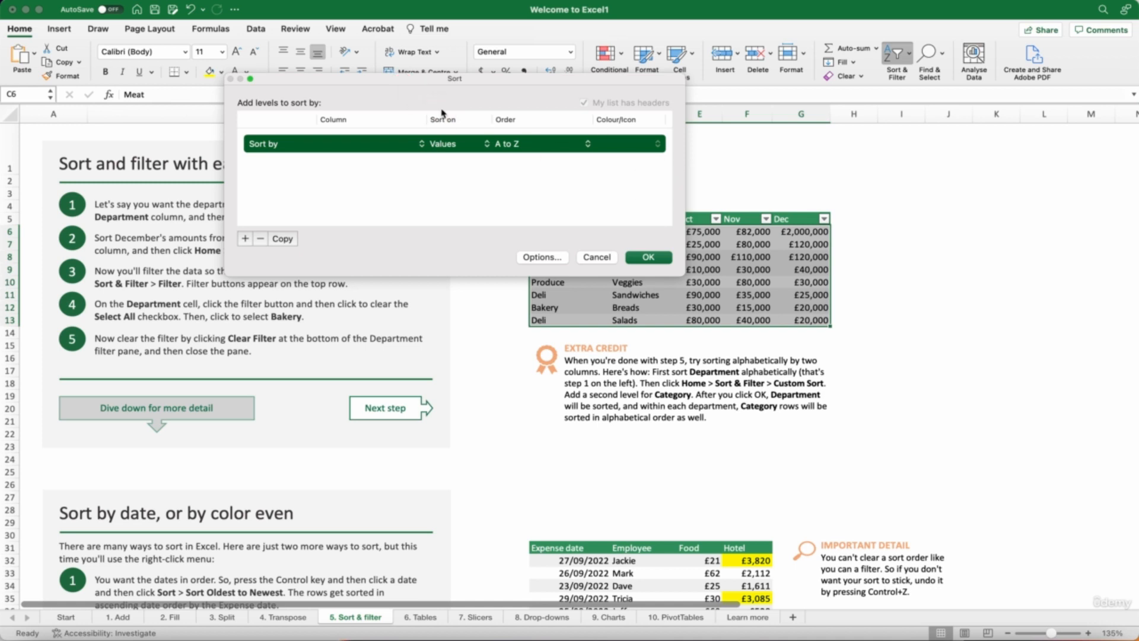
pyautogui.moveTo(368, 85); pyautogui.dragTo(846, 276)
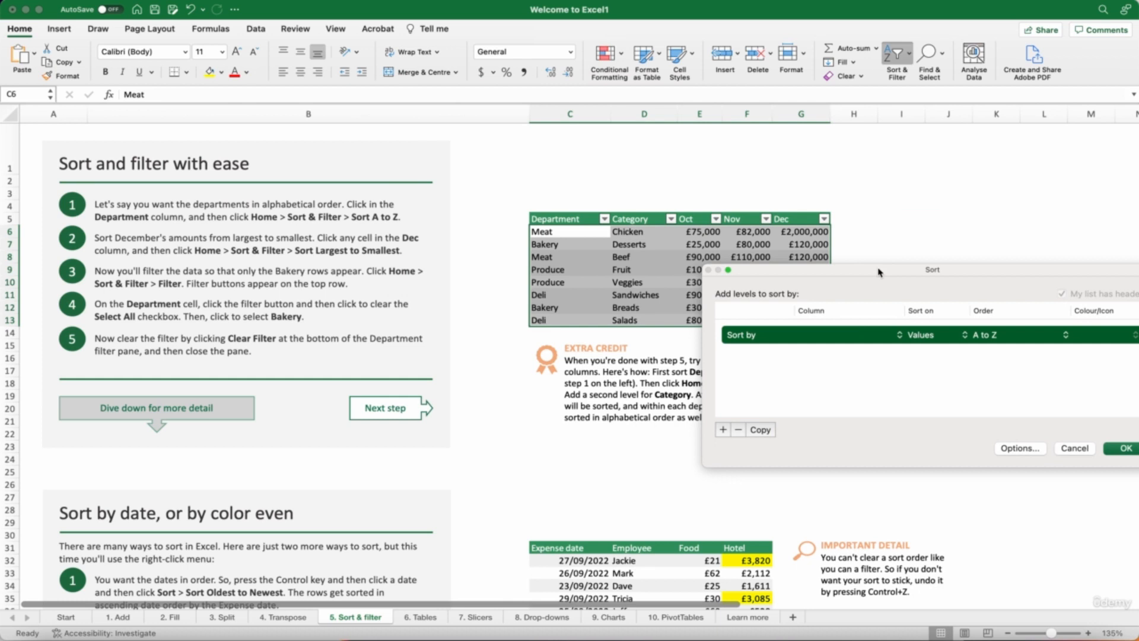
pyautogui.click(869, 336)
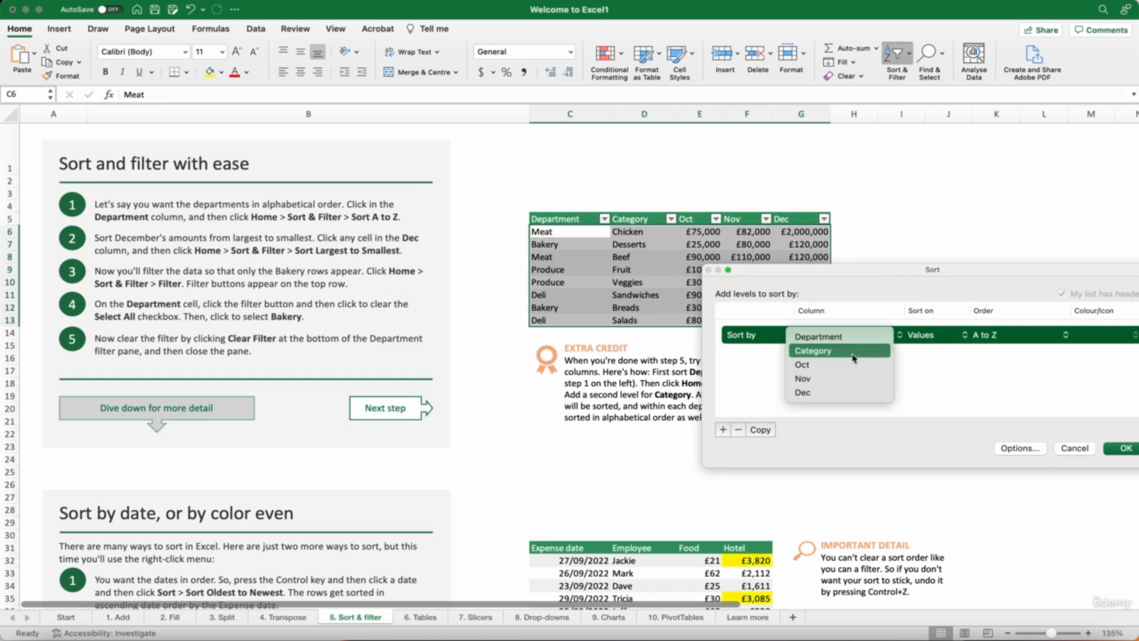
pyautogui.click(841, 340)
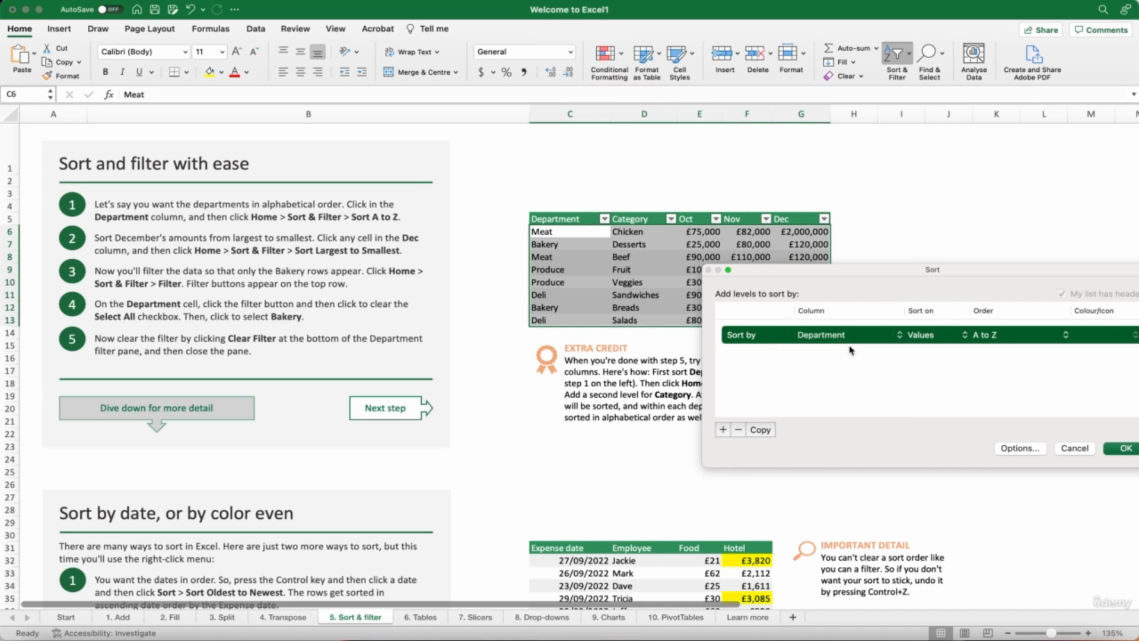
# Step: Add Category, A to Z by values, as the second sort level and apply the custom sort to the department sales table
pyautogui.moveTo(938, 268); pyautogui.dragTo(850, 215)
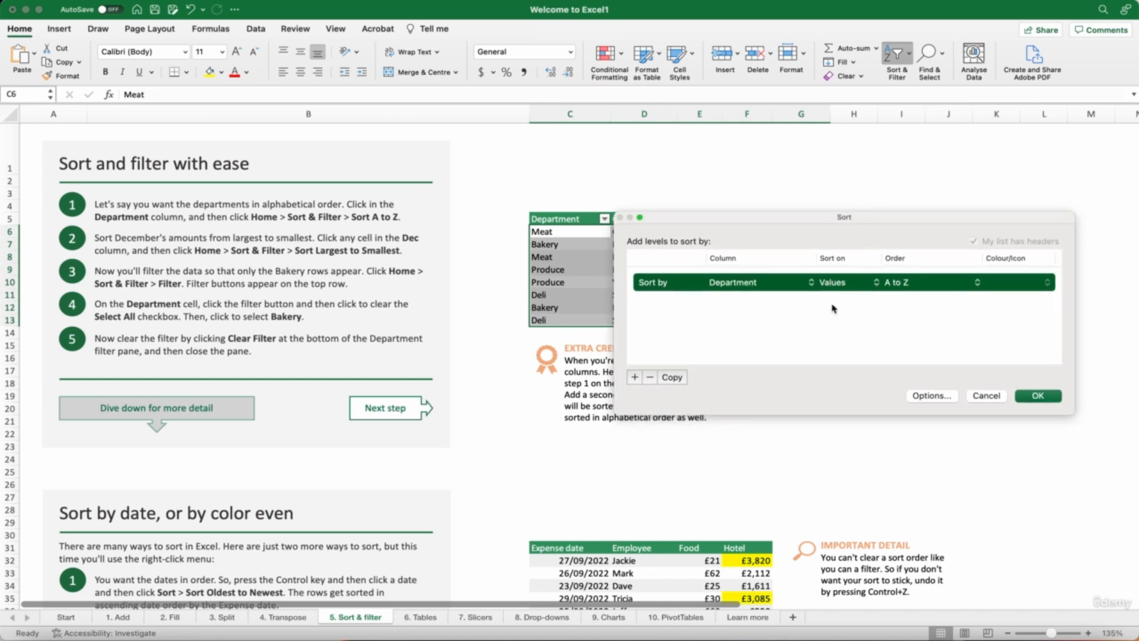
pyautogui.click(635, 377)
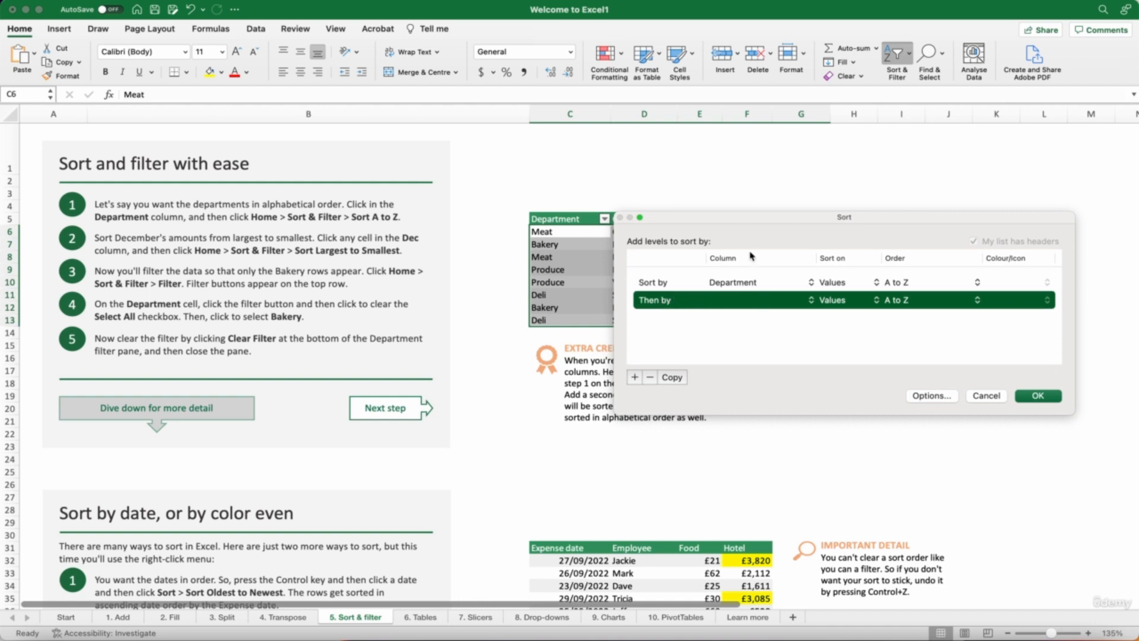
pyautogui.moveTo(750, 216); pyautogui.dragTo(897, 194)
pyautogui.click(893, 285)
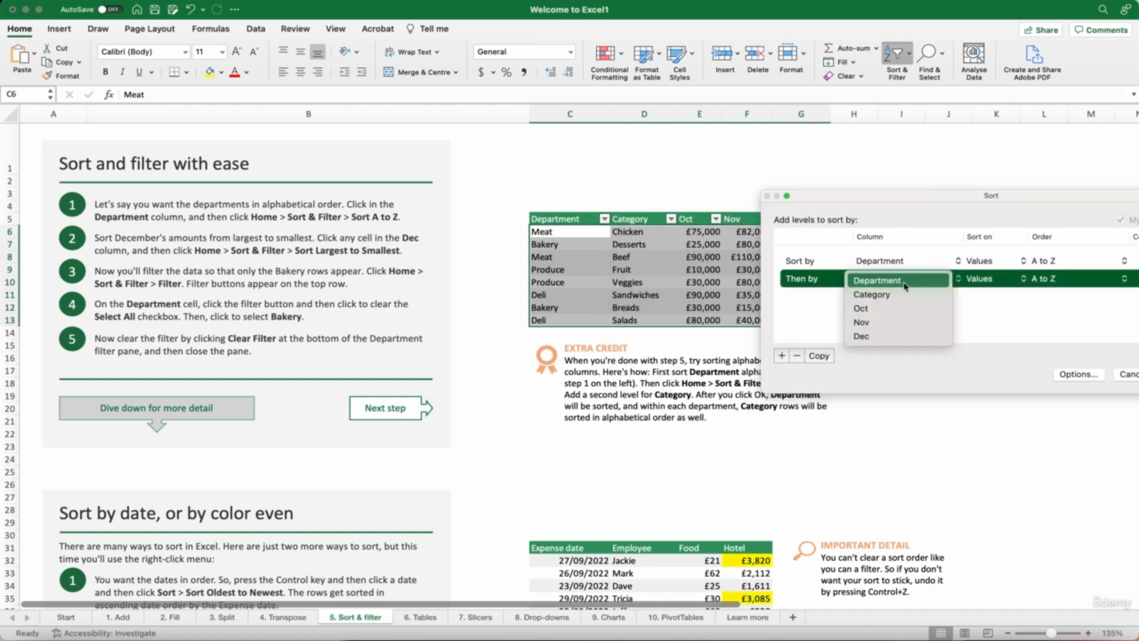
pyautogui.click(897, 297)
pyautogui.moveTo(964, 199); pyautogui.dragTo(868, 187)
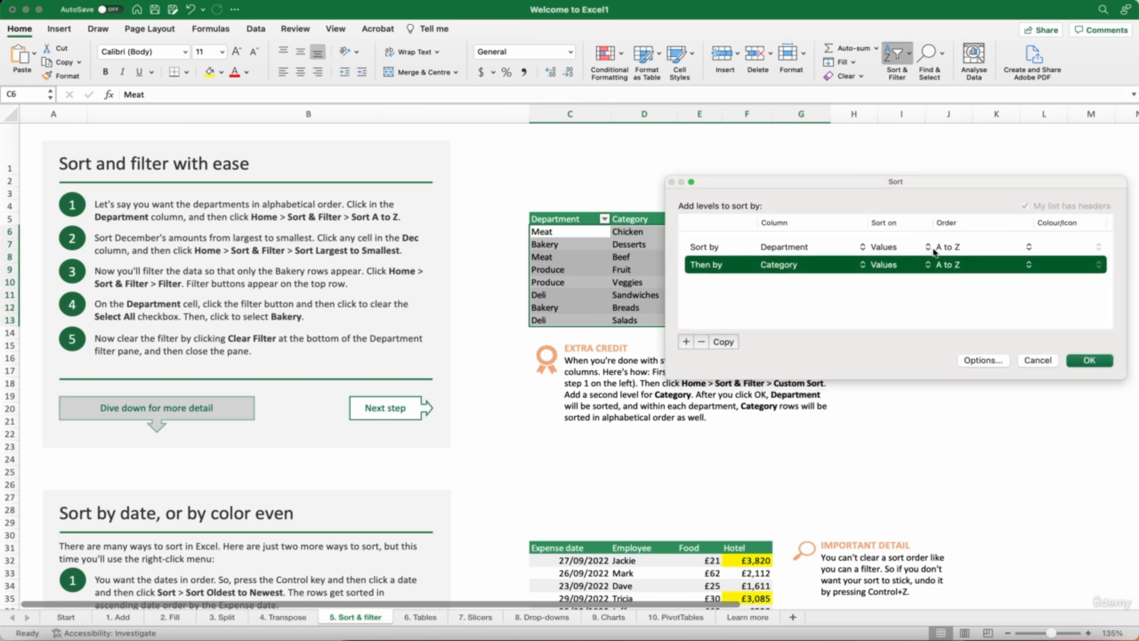
pyautogui.moveTo(952, 184); pyautogui.dragTo(644, 398)
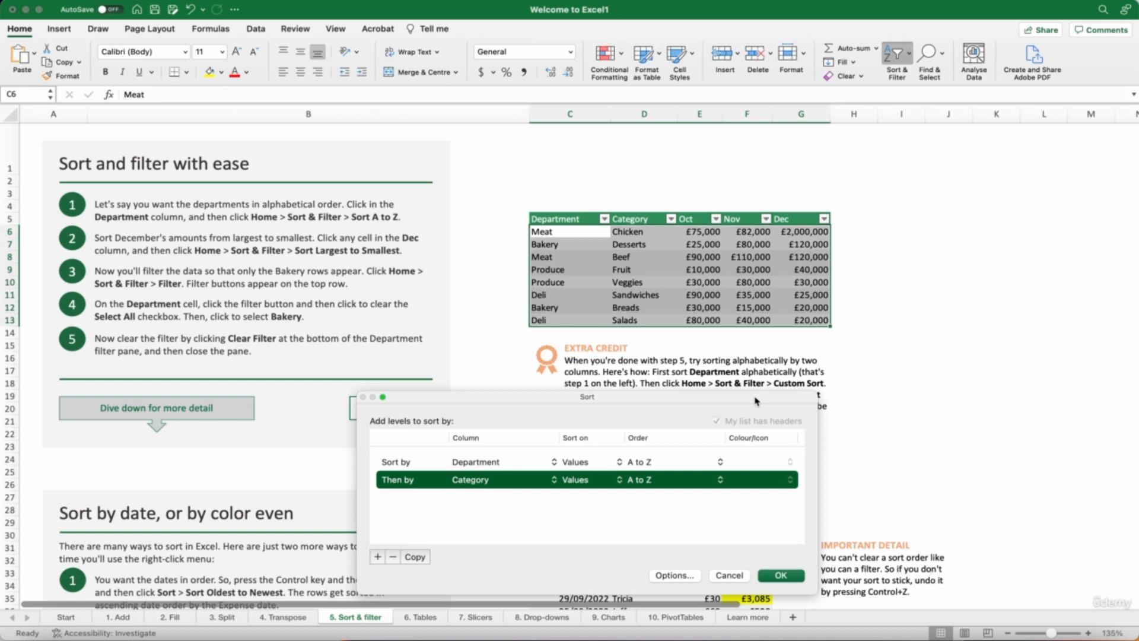
pyautogui.moveTo(757, 399); pyautogui.dragTo(878, 250)
pyautogui.click(902, 425)
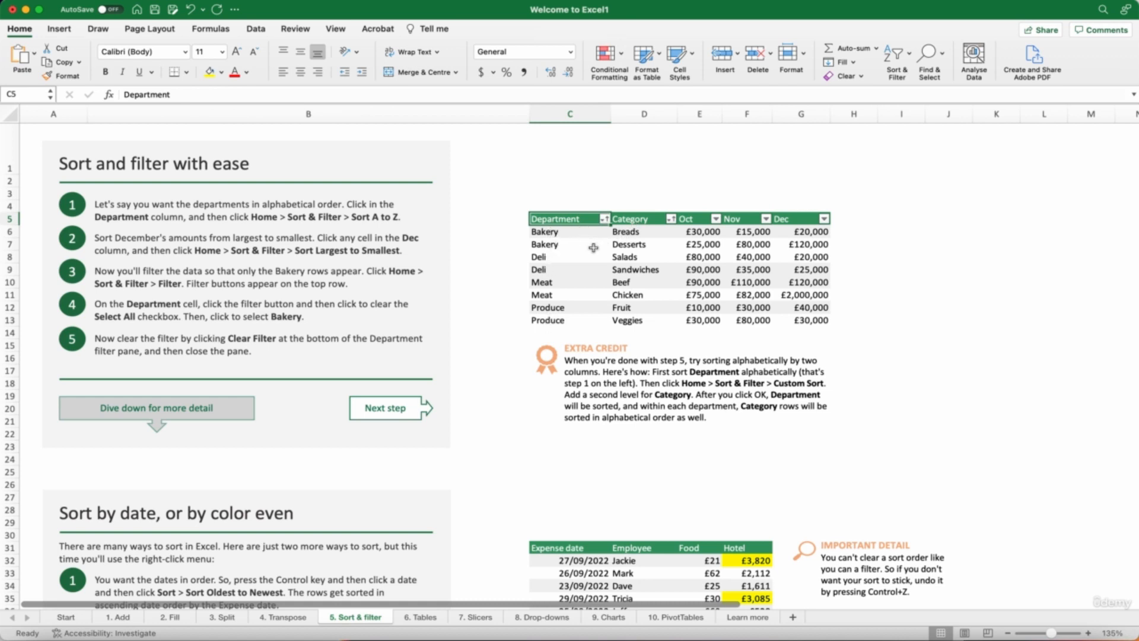
pyautogui.click(632, 235)
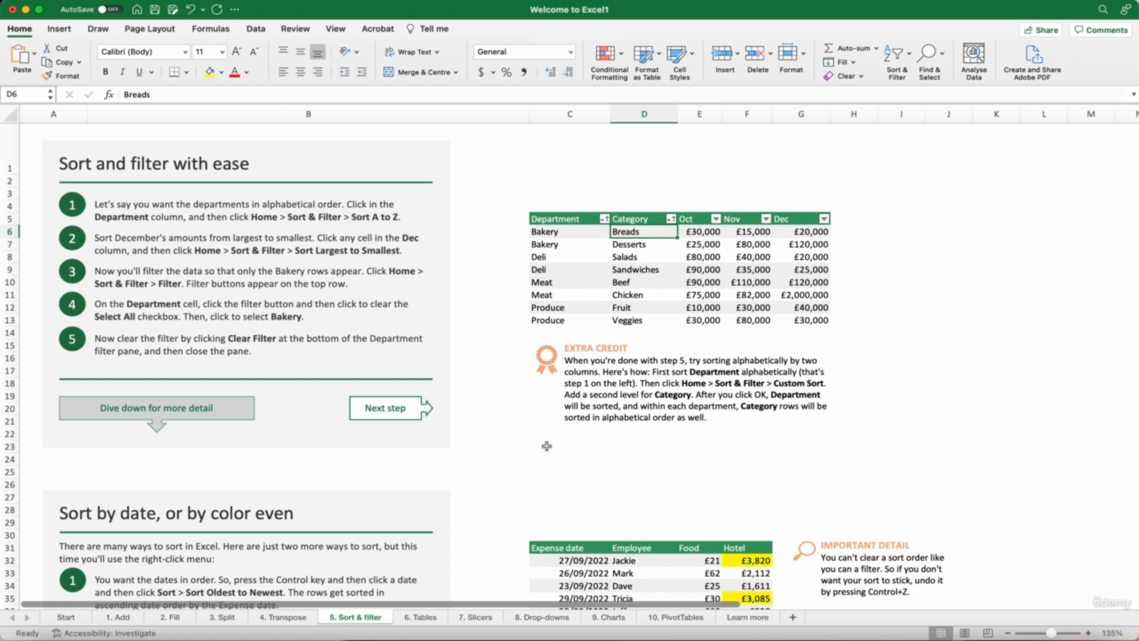
# Step: Sort the expense table with the yellow Hotel cells by Expense date, from oldest to newest
pyautogui.scroll(-10, 573, 445)
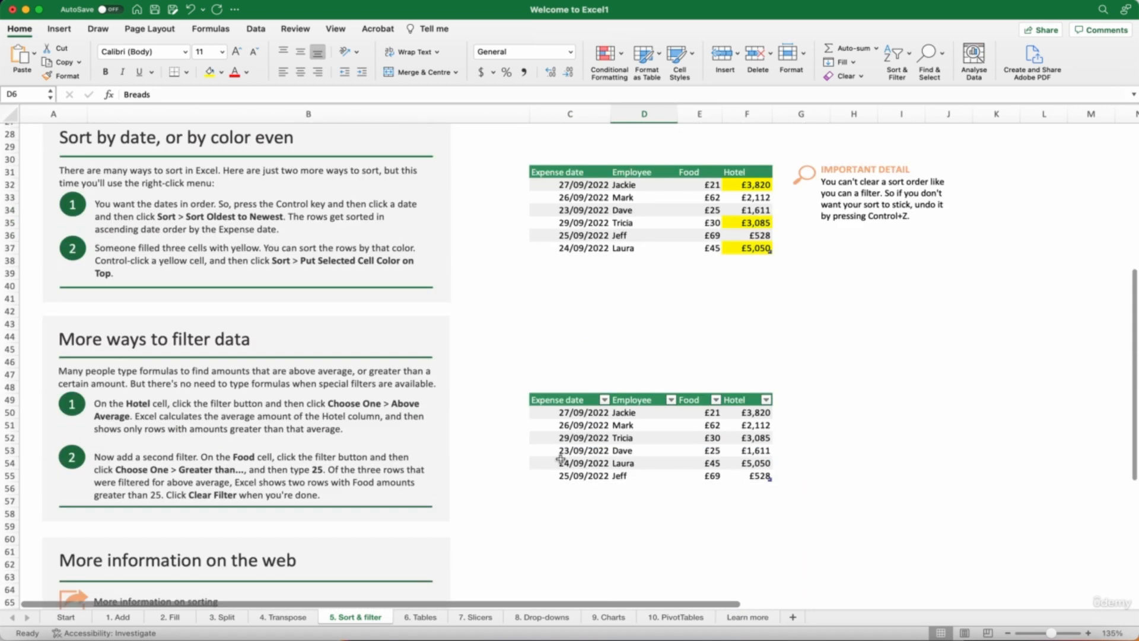
pyautogui.scroll(1, 560, 459)
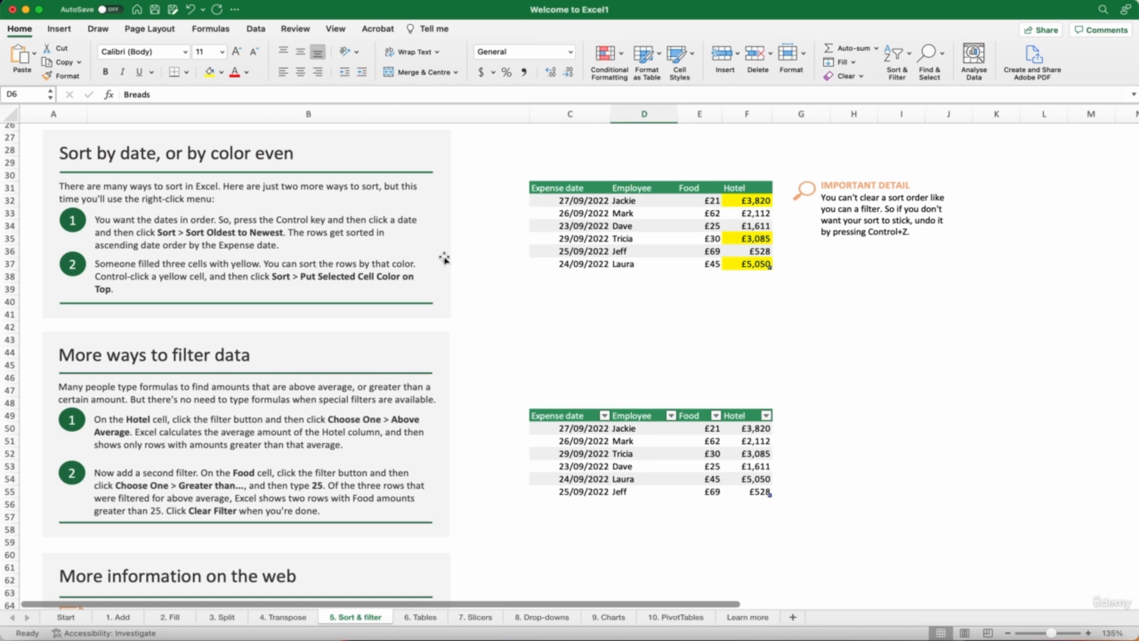
pyautogui.keyDown('ctrl'); pyautogui.click(571, 214); pyautogui.keyUp('ctrl')
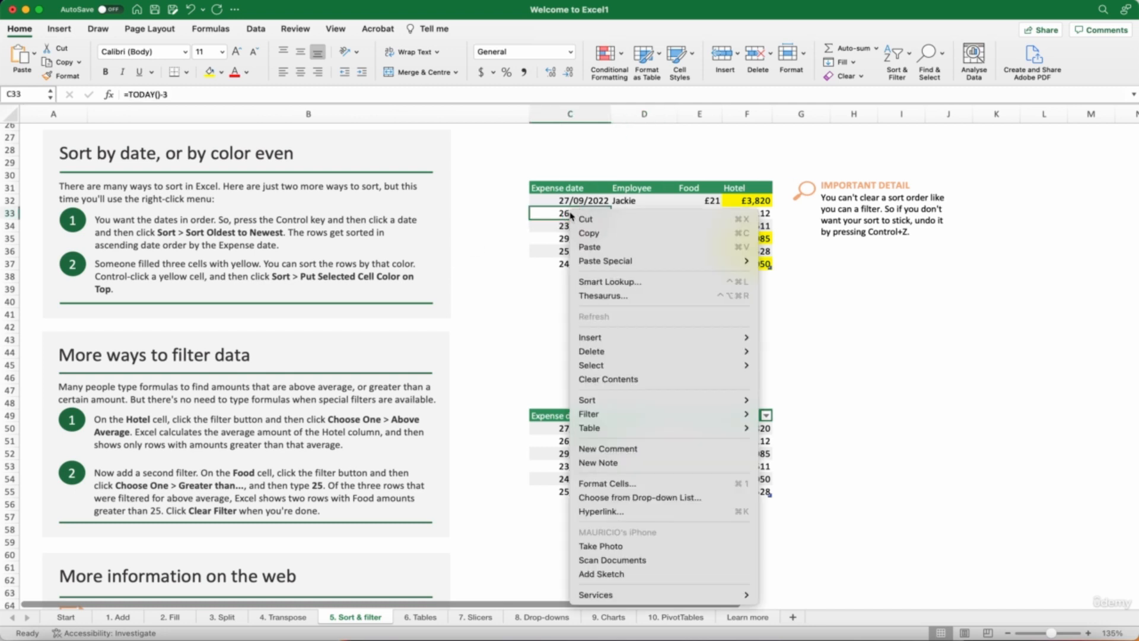
pyautogui.moveTo(645, 402)
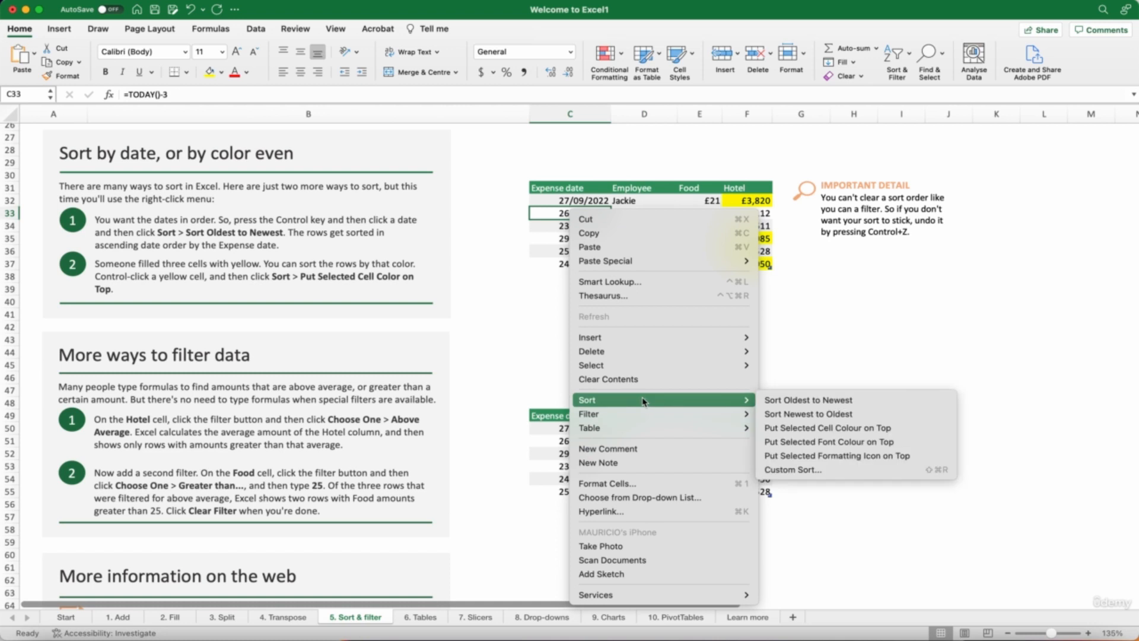
pyautogui.click(807, 401)
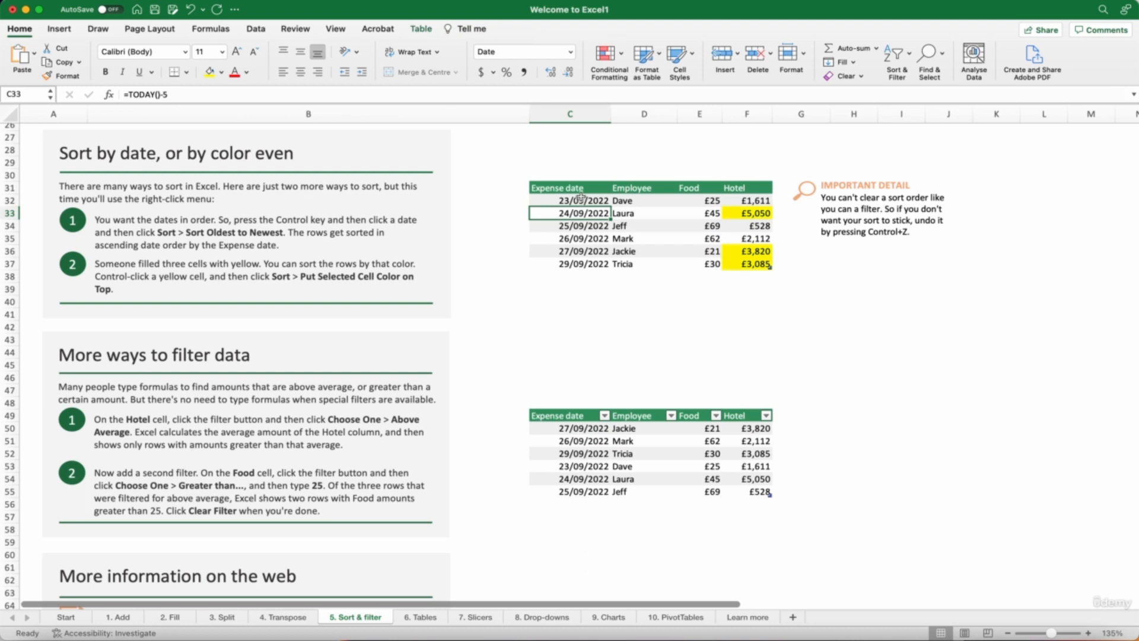
pyautogui.click(571, 202)
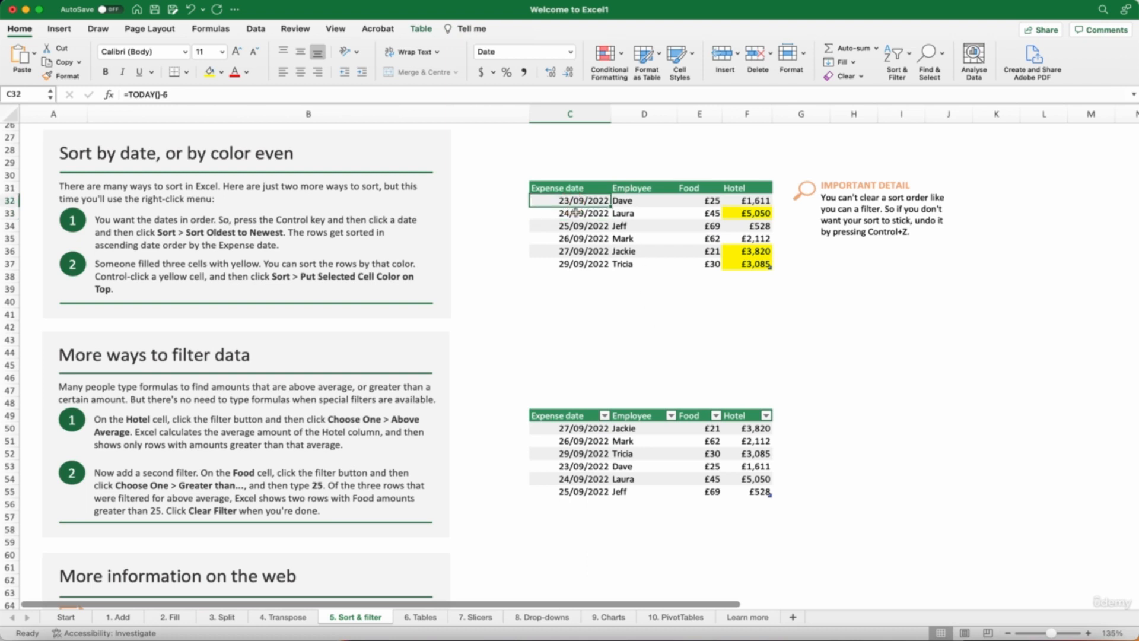
pyautogui.click(576, 264)
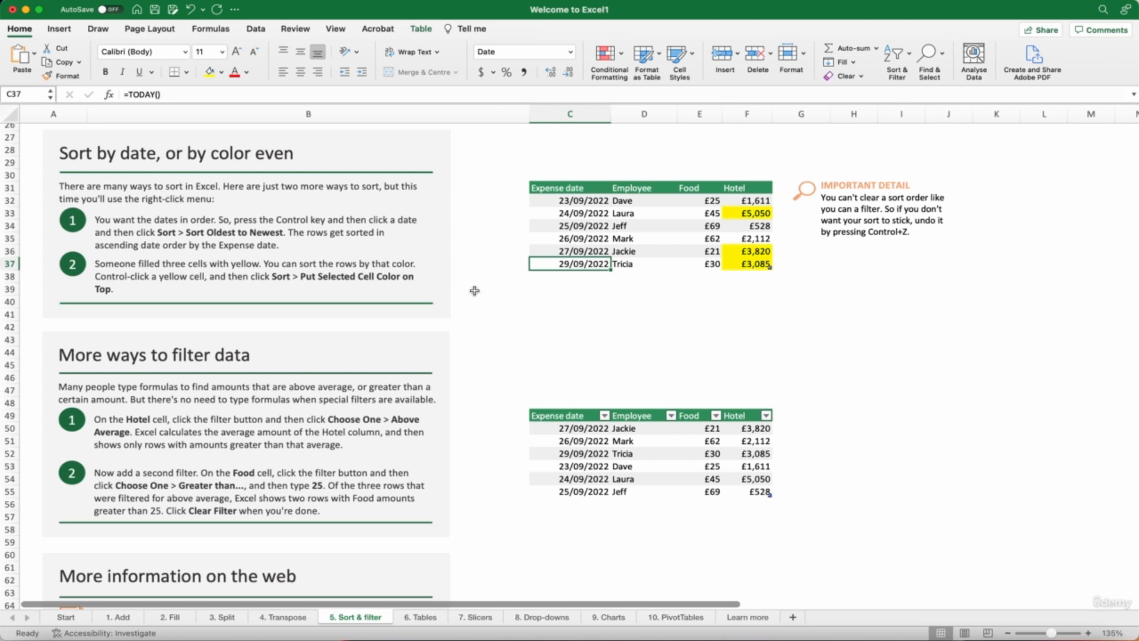
# Step: Sort the same expense table by cell colour so that the rows with yellow Hotel cells come first
pyautogui.click(747, 252)
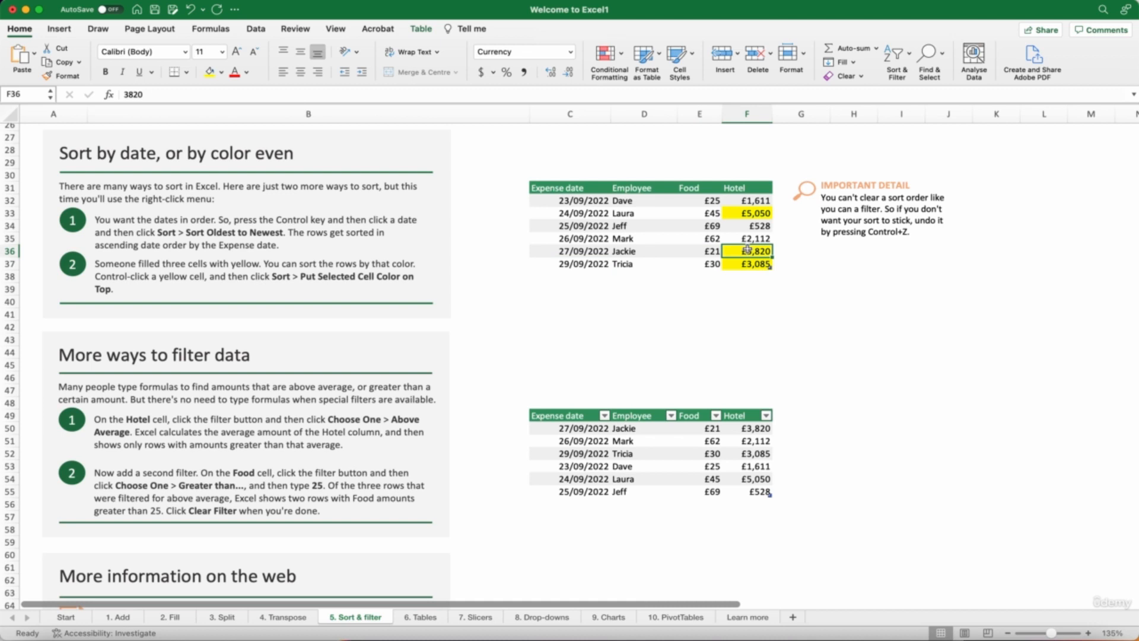
pyautogui.rightClick(747, 249)
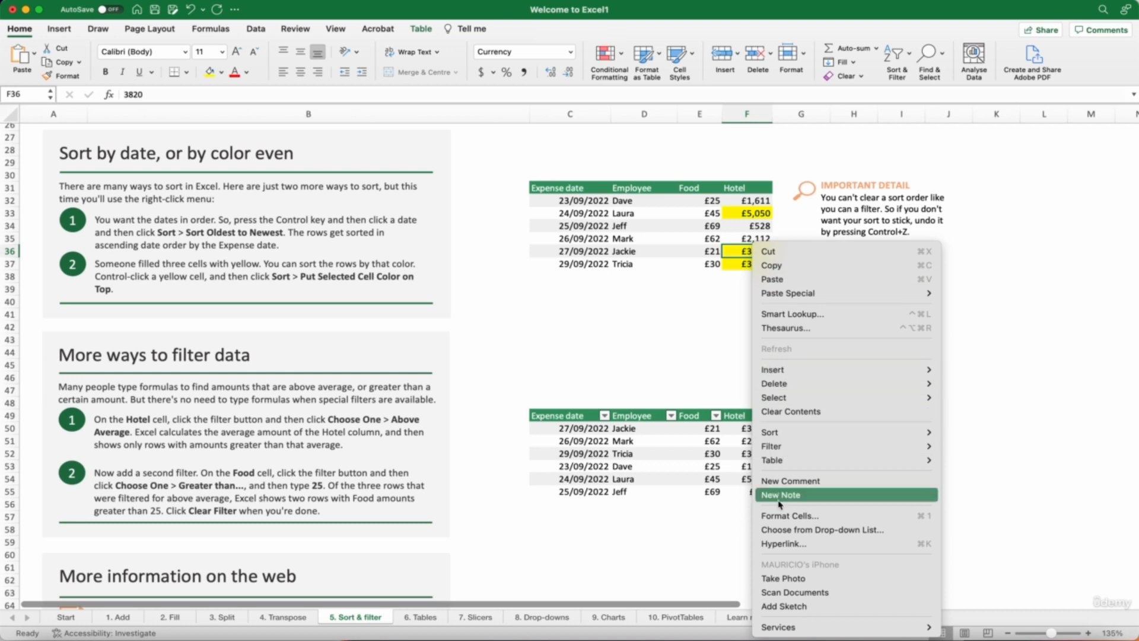
pyautogui.moveTo(798, 399)
pyautogui.moveTo(798, 440)
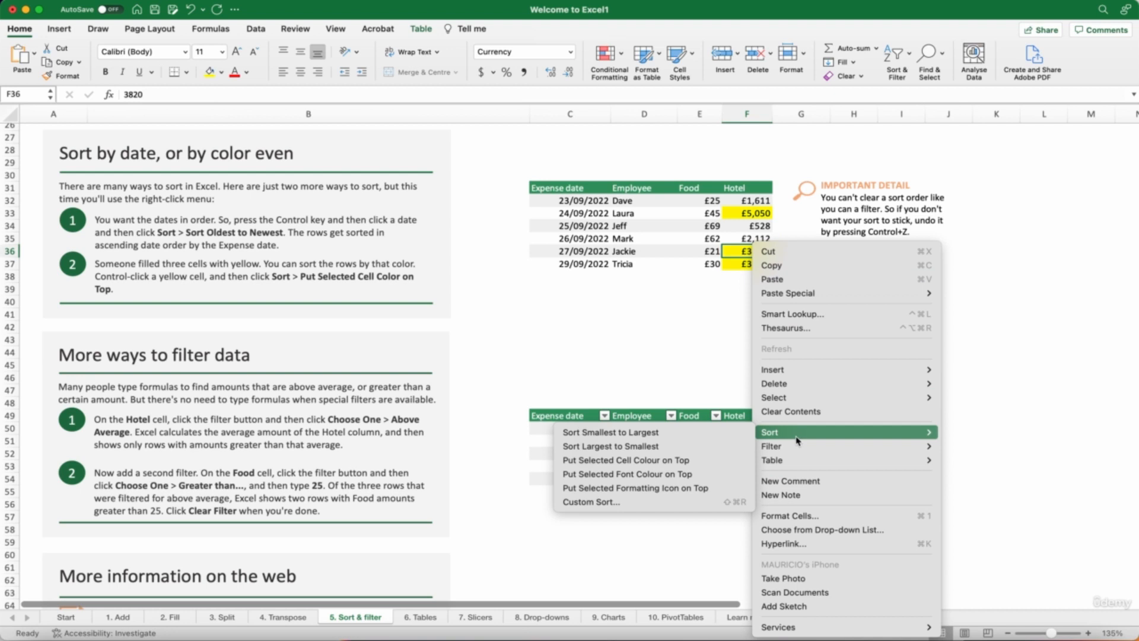
pyautogui.click(624, 467)
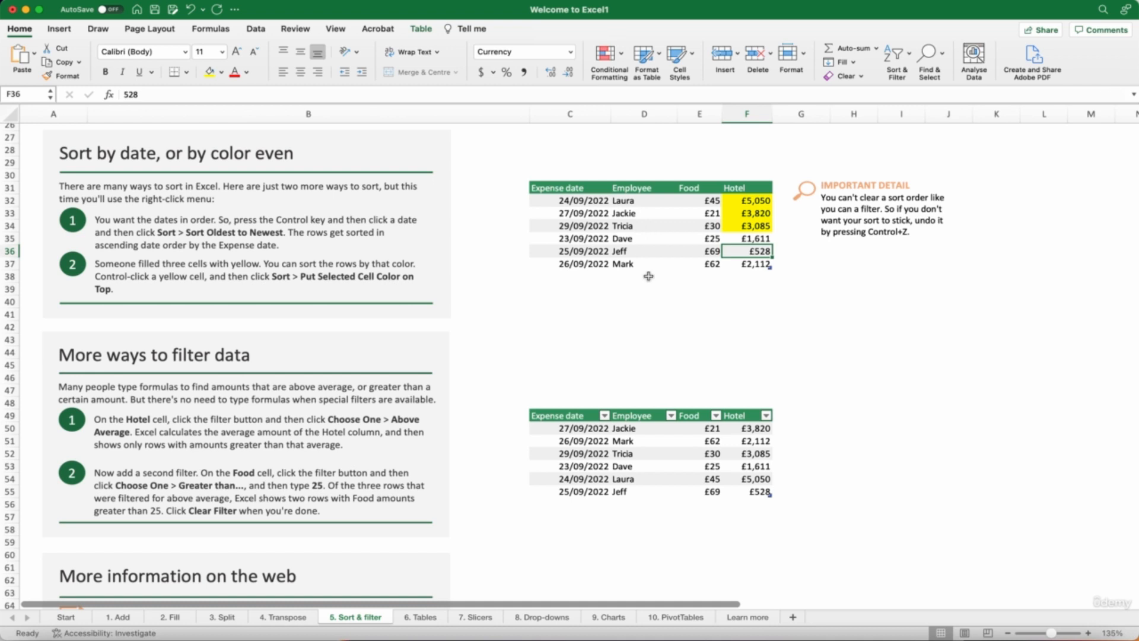
# Step: Filter the Hotel column of the expense table under "More ways to filter data" to above-average amounts
pyautogui.scroll(6, 649, 297)
pyautogui.scroll(4, 651, 304)
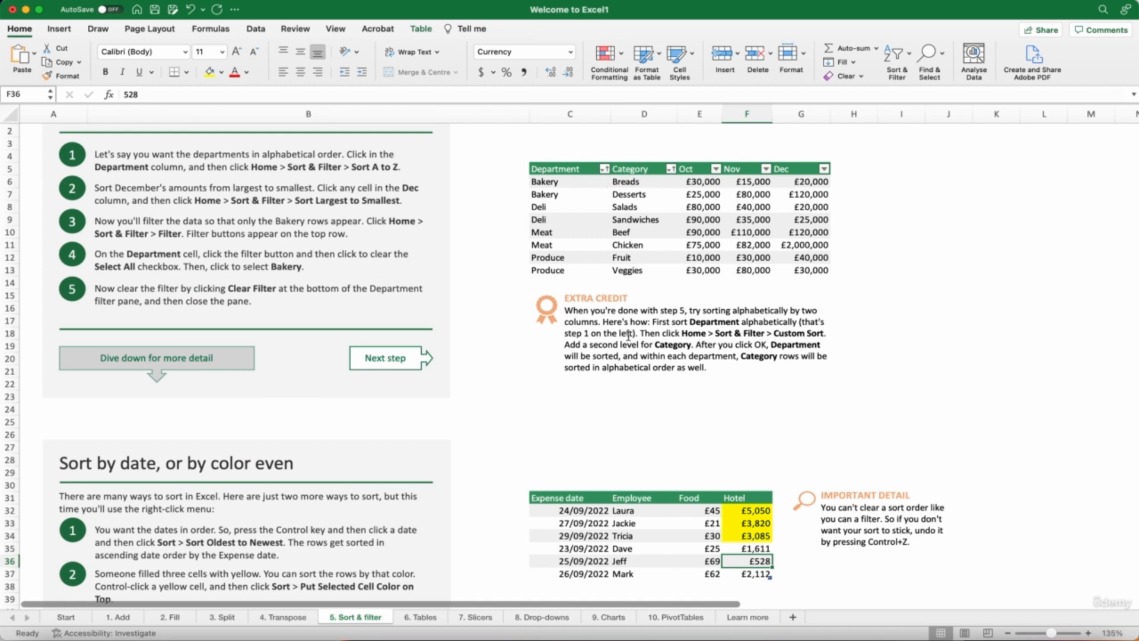
pyautogui.scroll(-10, 629, 335)
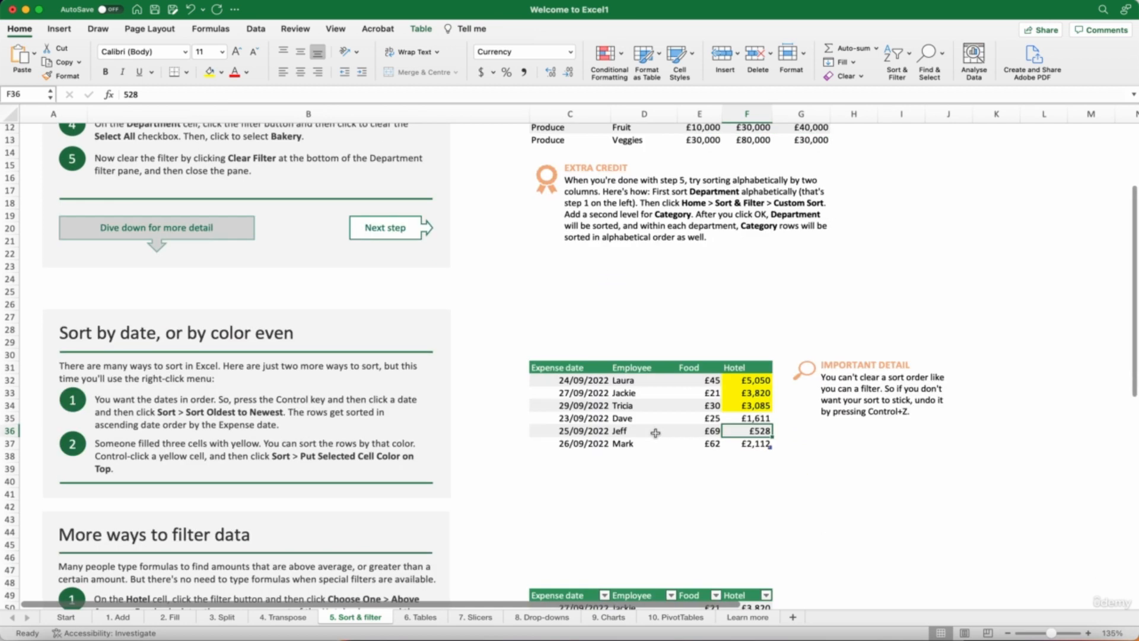
pyautogui.scroll(-4, 650, 439)
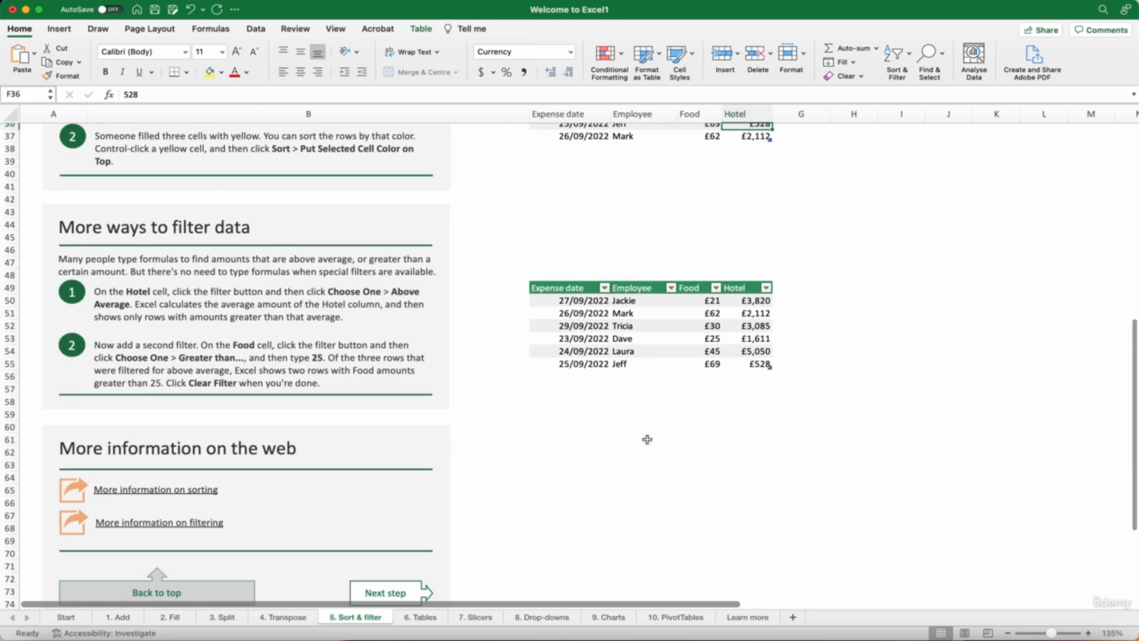
pyautogui.scroll(-1, 647, 440)
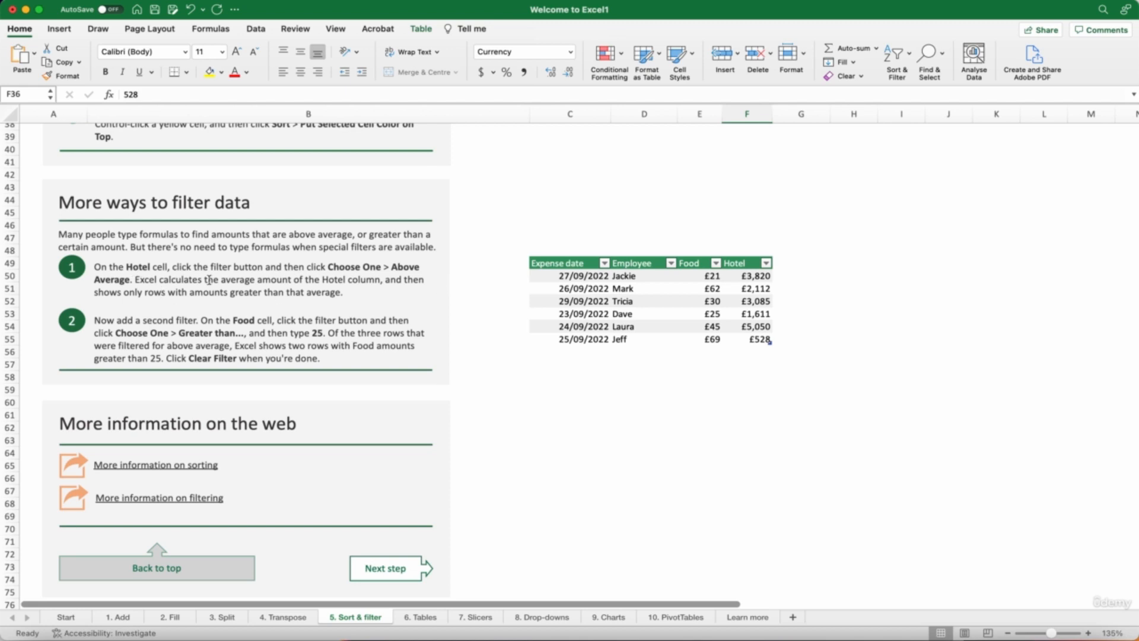
pyautogui.click(742, 263)
pyautogui.click(749, 277)
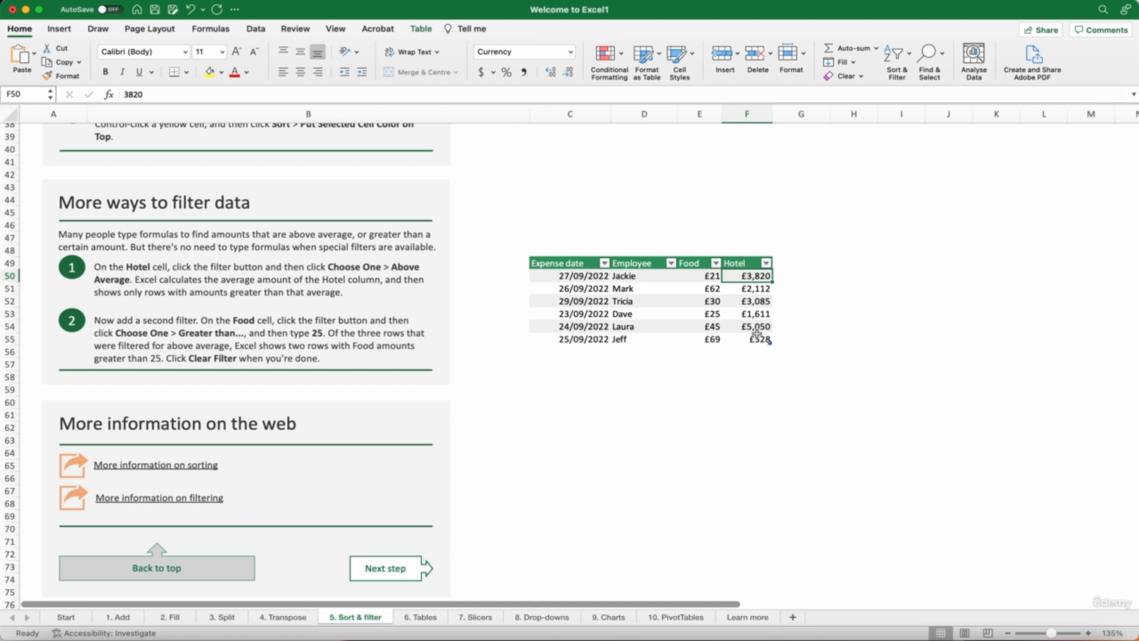
pyautogui.click(752, 264)
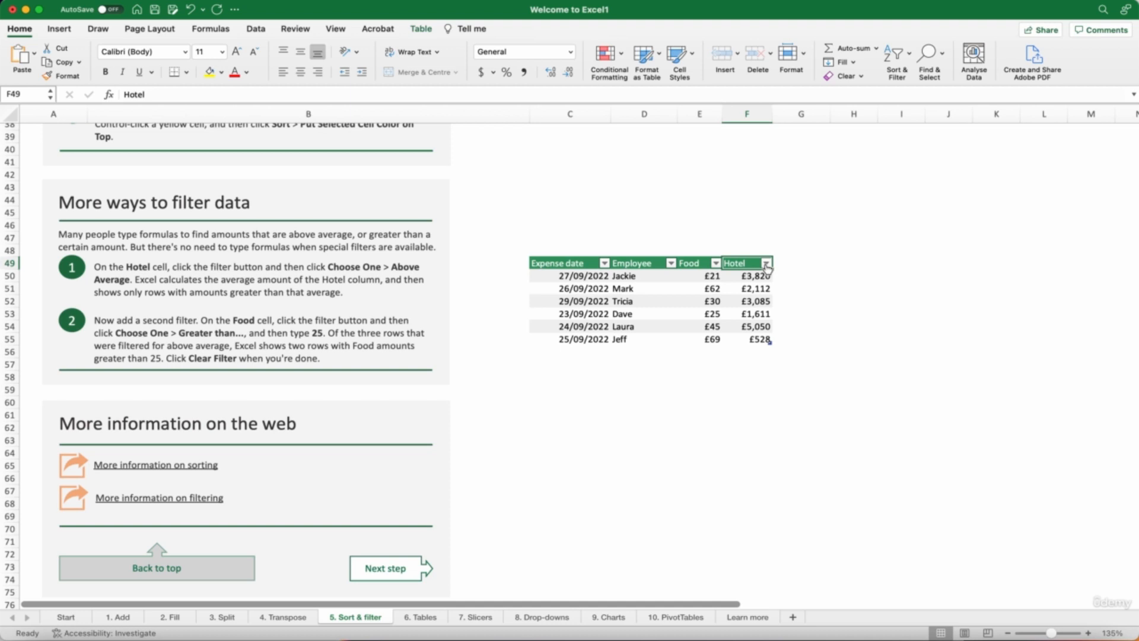
pyautogui.click(766, 263)
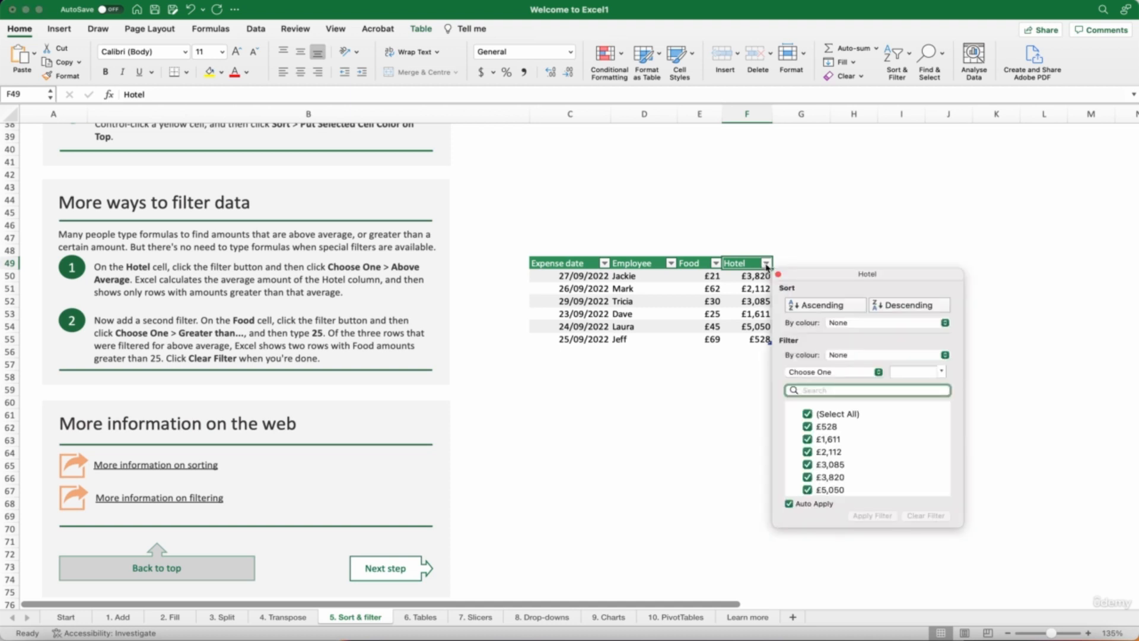
pyautogui.click(839, 374)
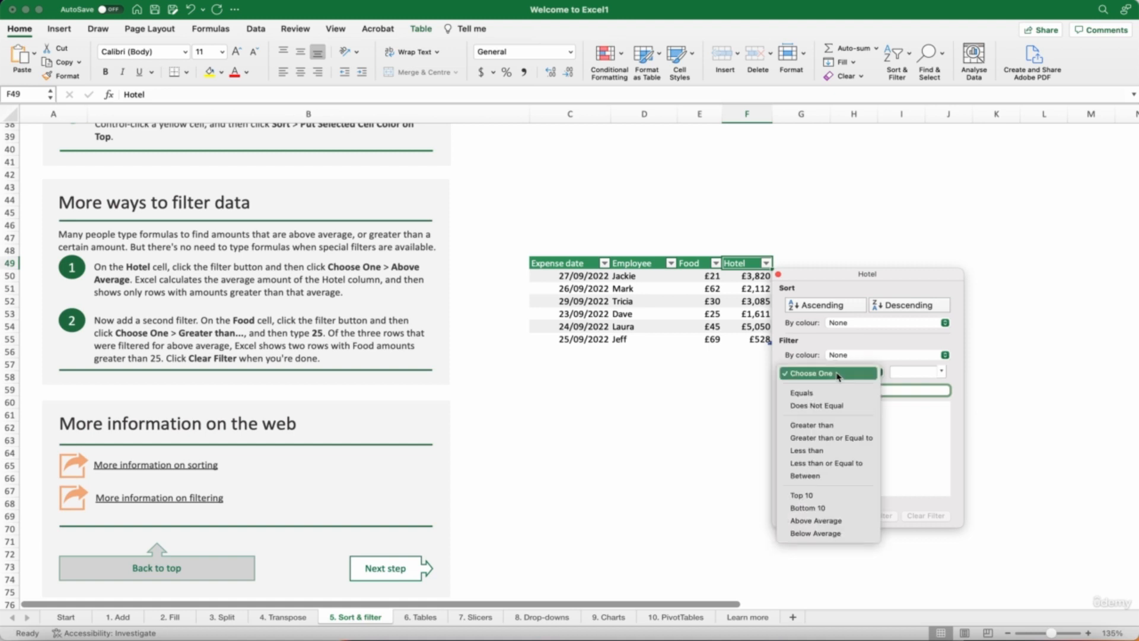
pyautogui.click(834, 521)
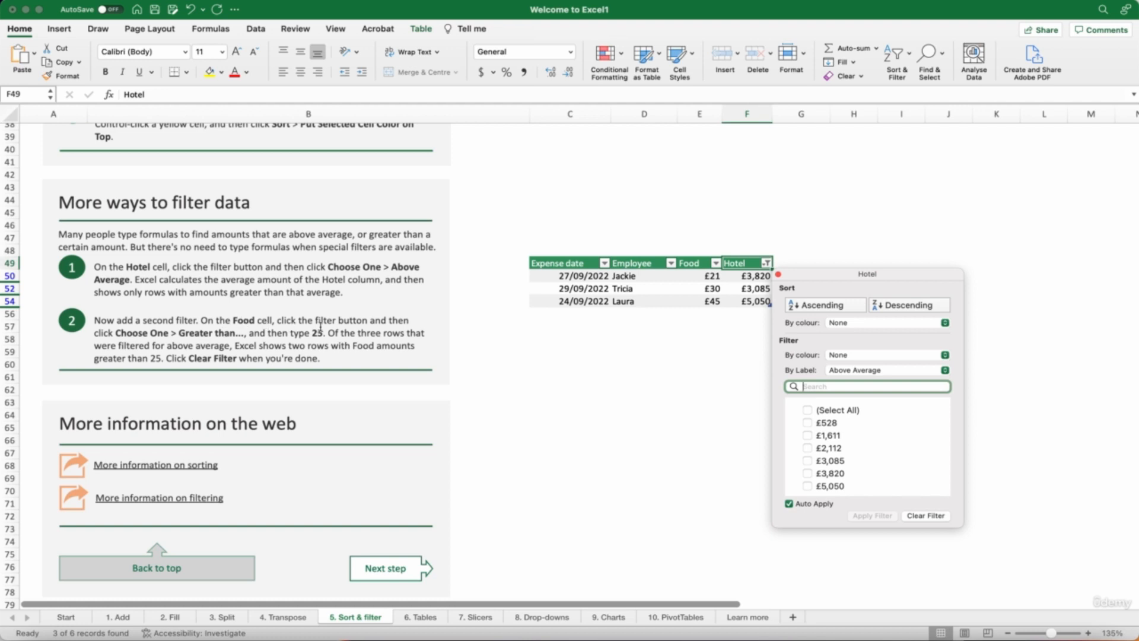
# Step: Add a second filter on the Food column of that expense table for amounts greater than 25
pyautogui.click(717, 264)
pyautogui.click(716, 264)
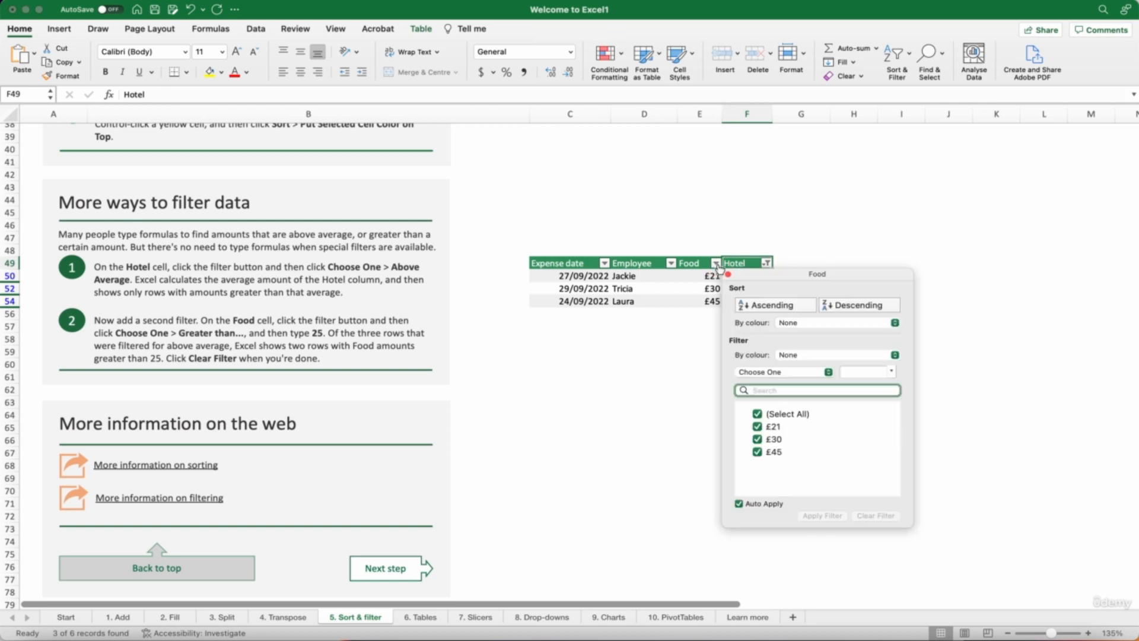
pyautogui.click(770, 372)
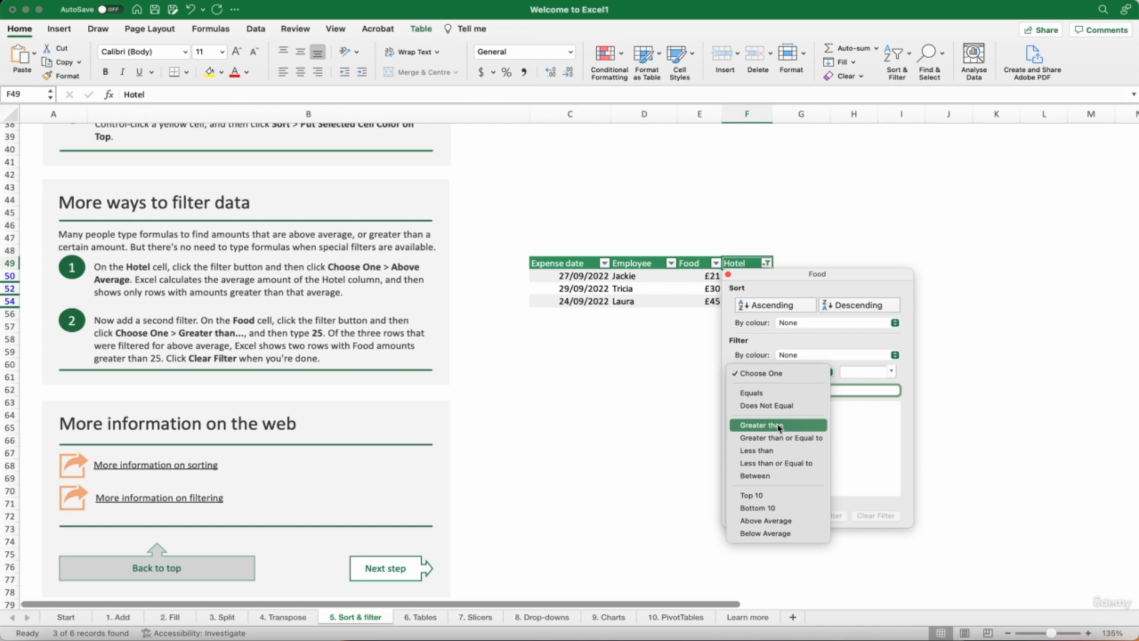
pyautogui.click(779, 425)
pyautogui.click(855, 372)
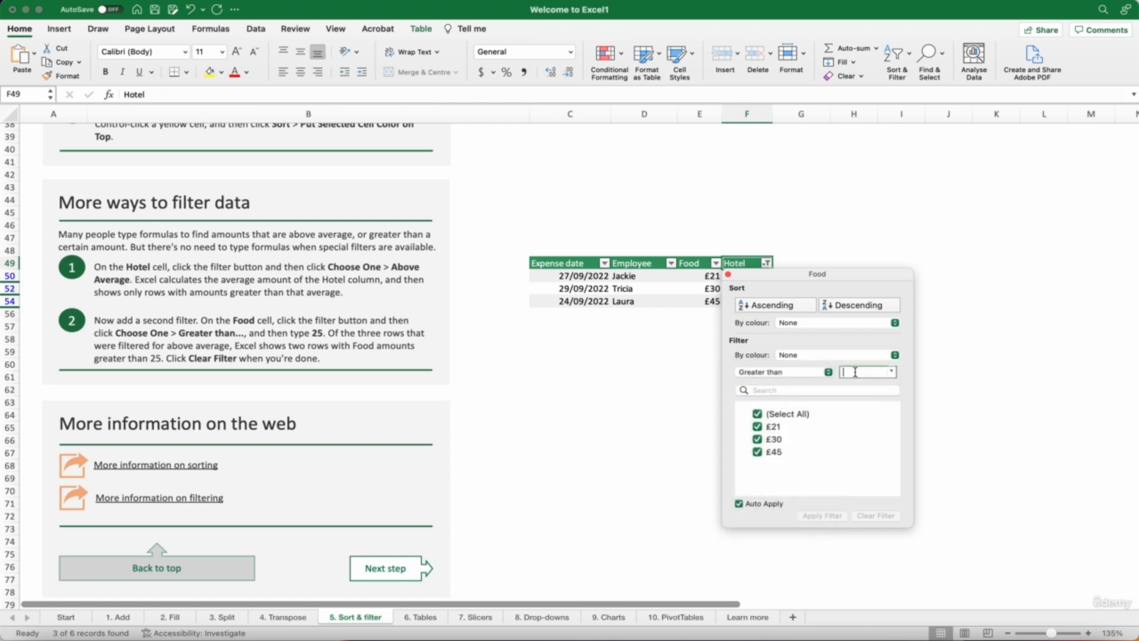
pyautogui.write('25')
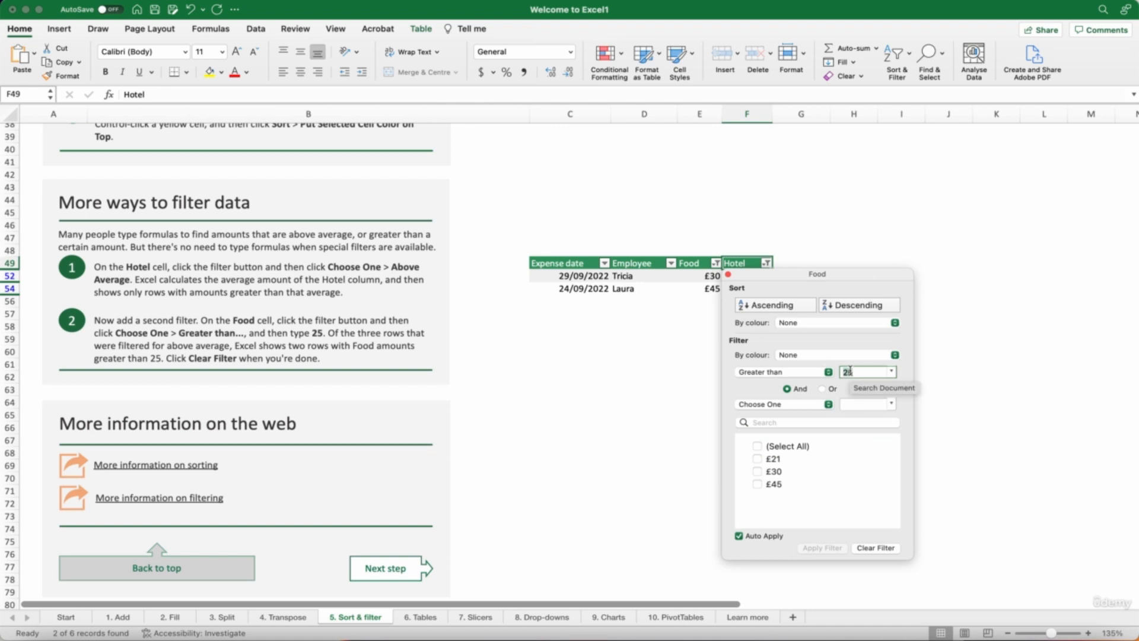
pyautogui.moveTo(835, 281); pyautogui.dragTo(930, 260)
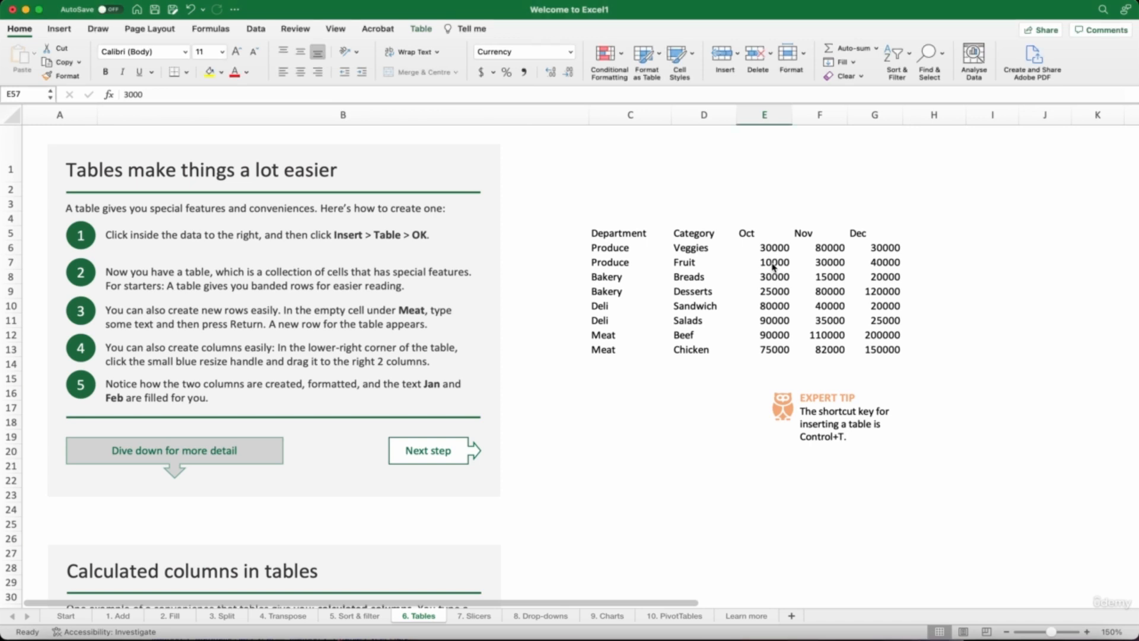
# Step: Create a table with headers from the department sales data in C5:G13 of the Tables sheet
pyautogui.click(772, 264)
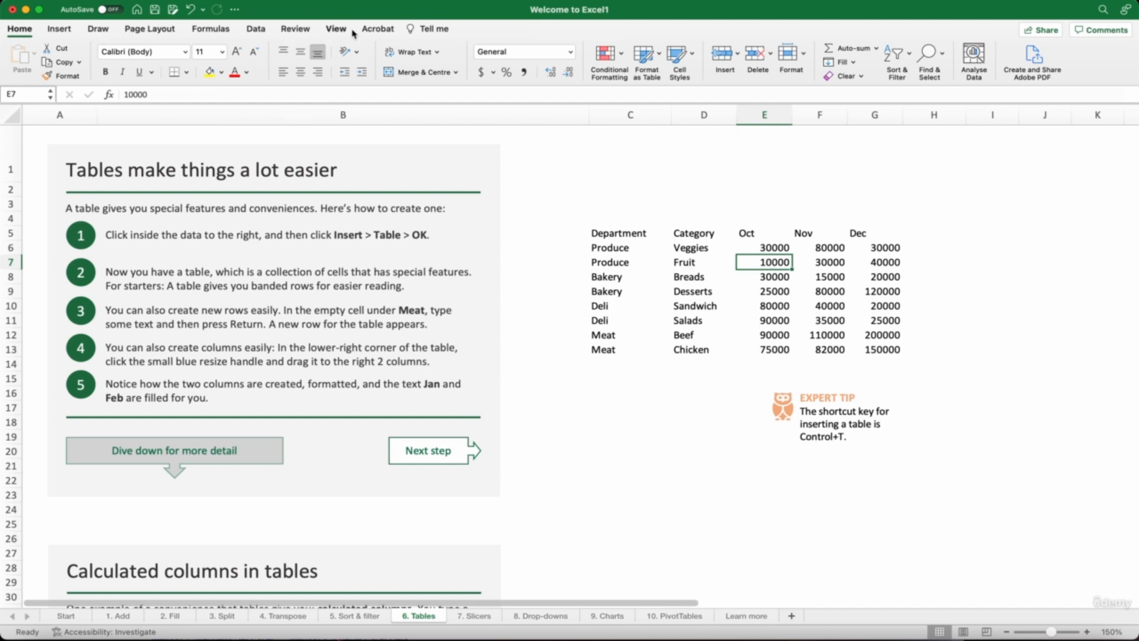
pyautogui.click(52, 33)
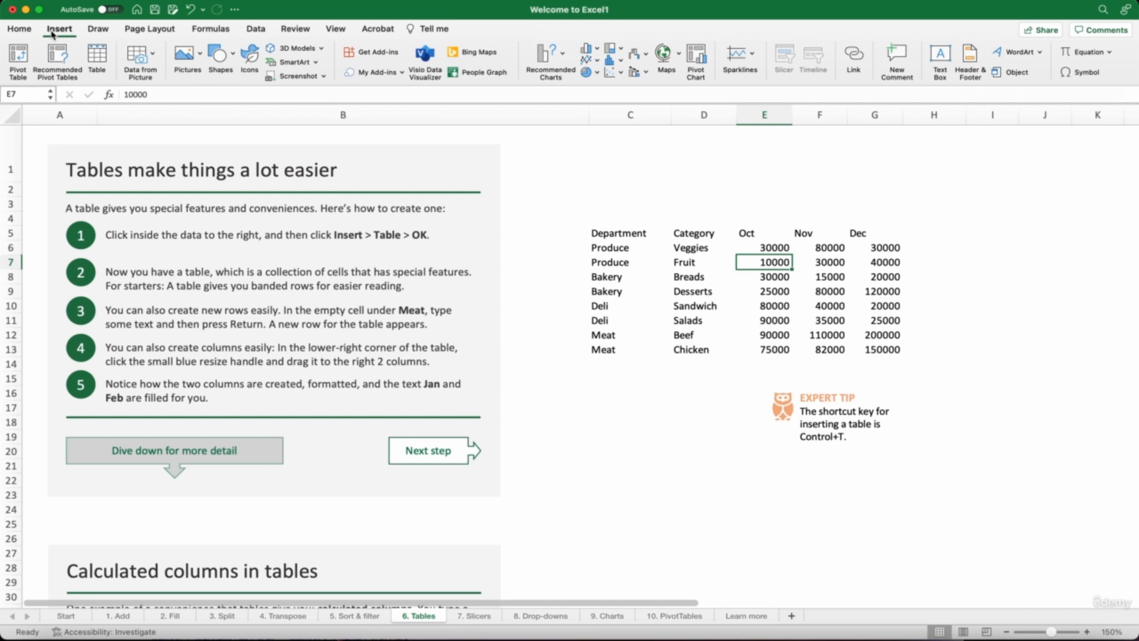
pyautogui.click(96, 57)
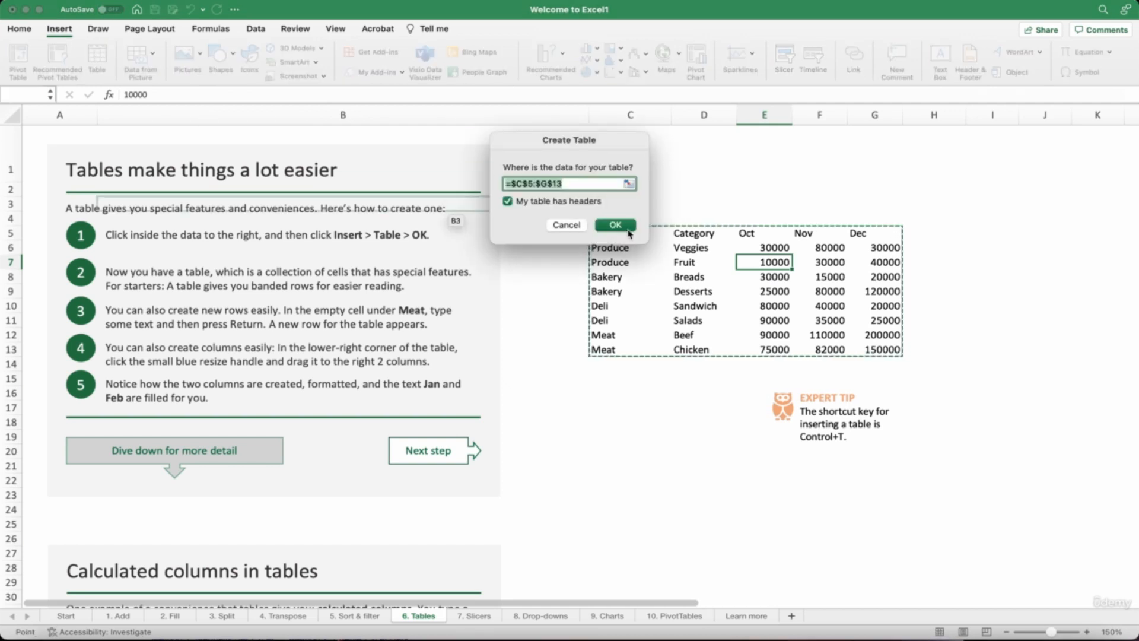
pyautogui.click(617, 225)
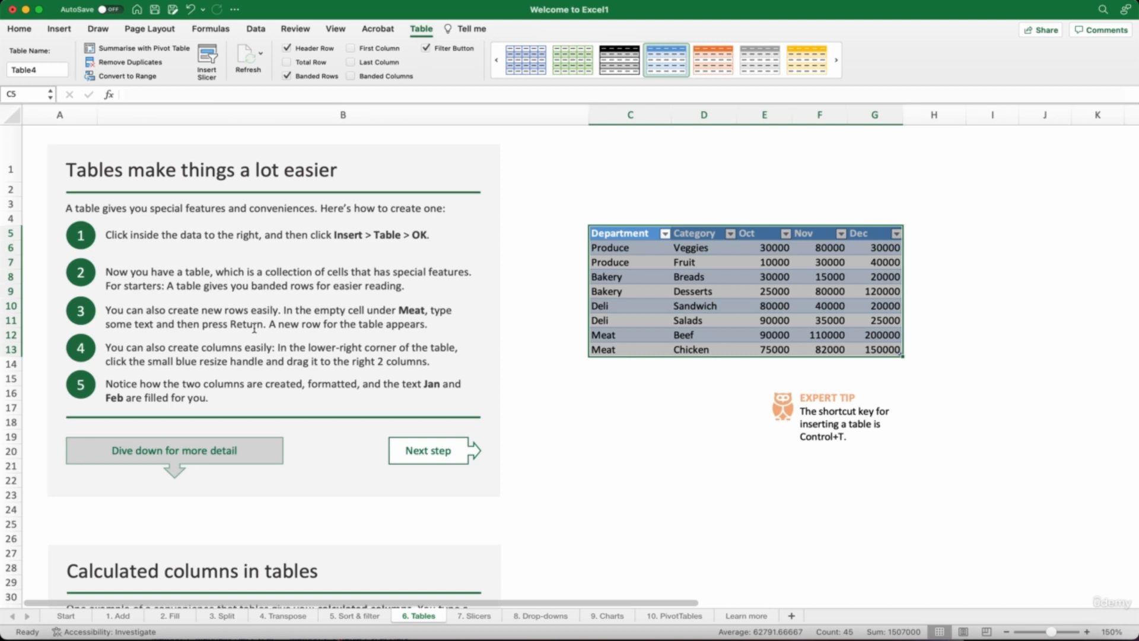
# Step: Add a new row to the table by entering "abcd" in the empty Department cell below the last Meat row
pyautogui.click(619, 371)
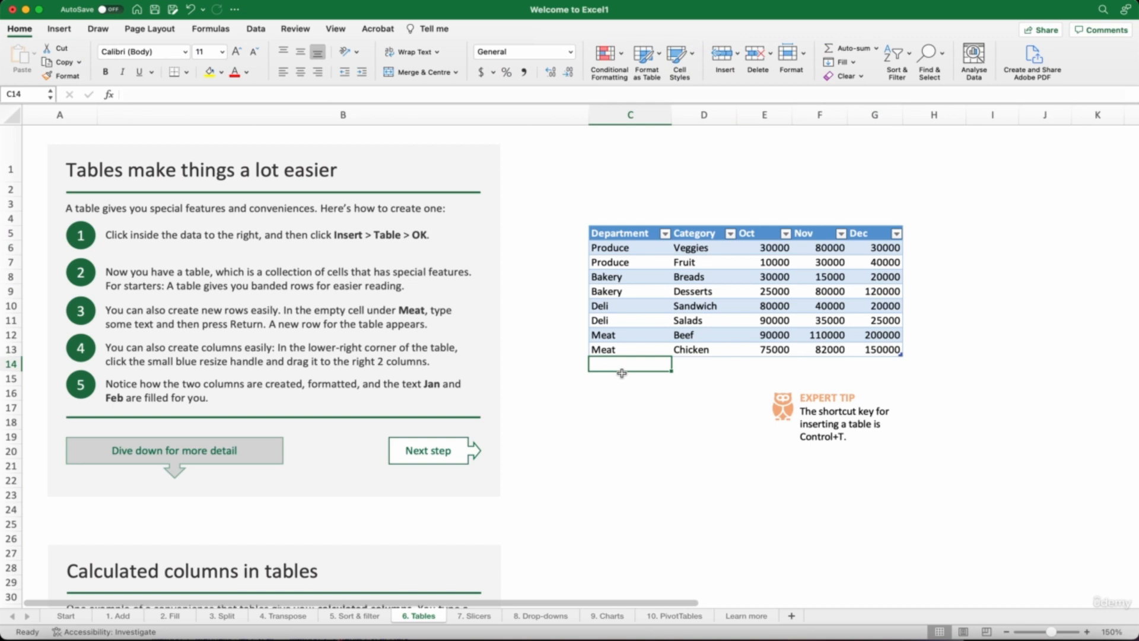
pyautogui.write('abcd')
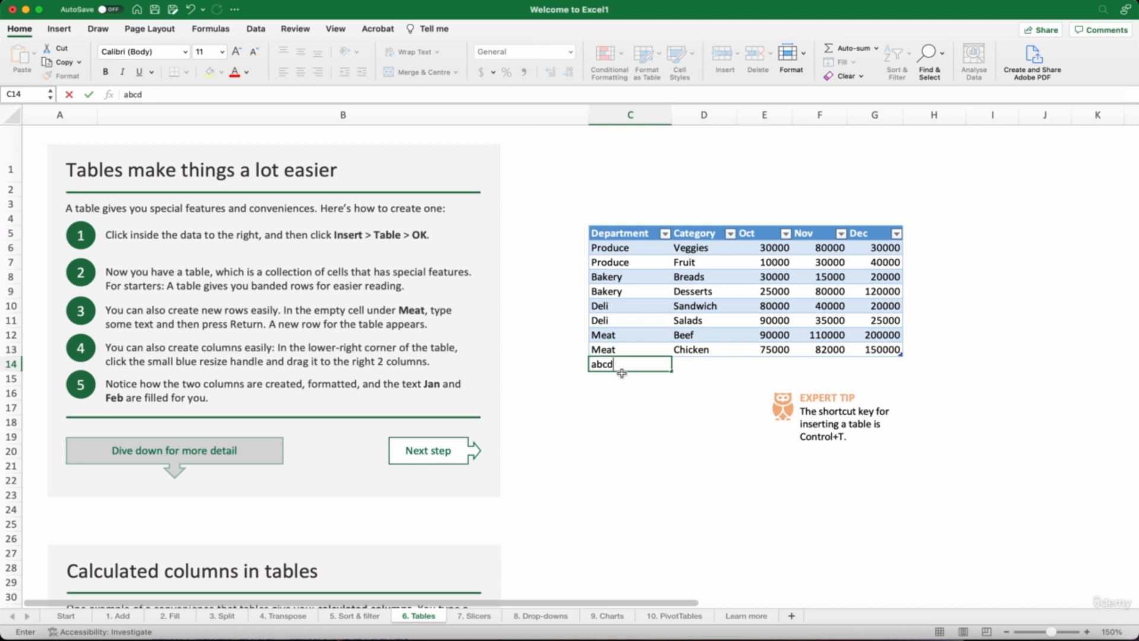
pyautogui.press('Return')
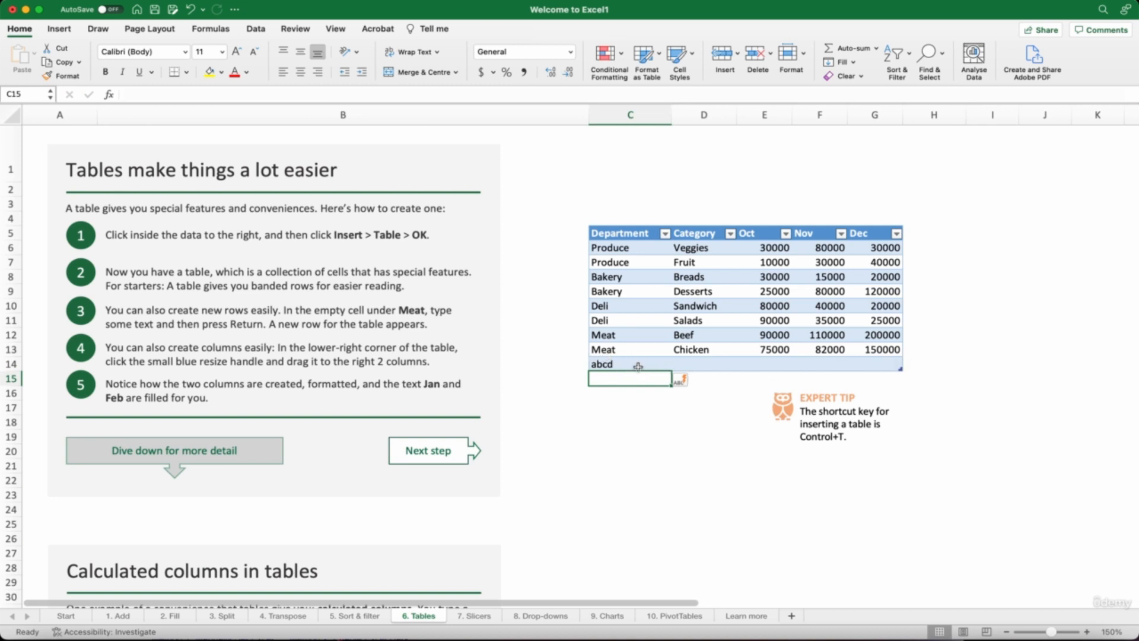
# Step: Extend the department sales table by two columns, Jan and Feb, past the Dec column
pyautogui.click(636, 365)
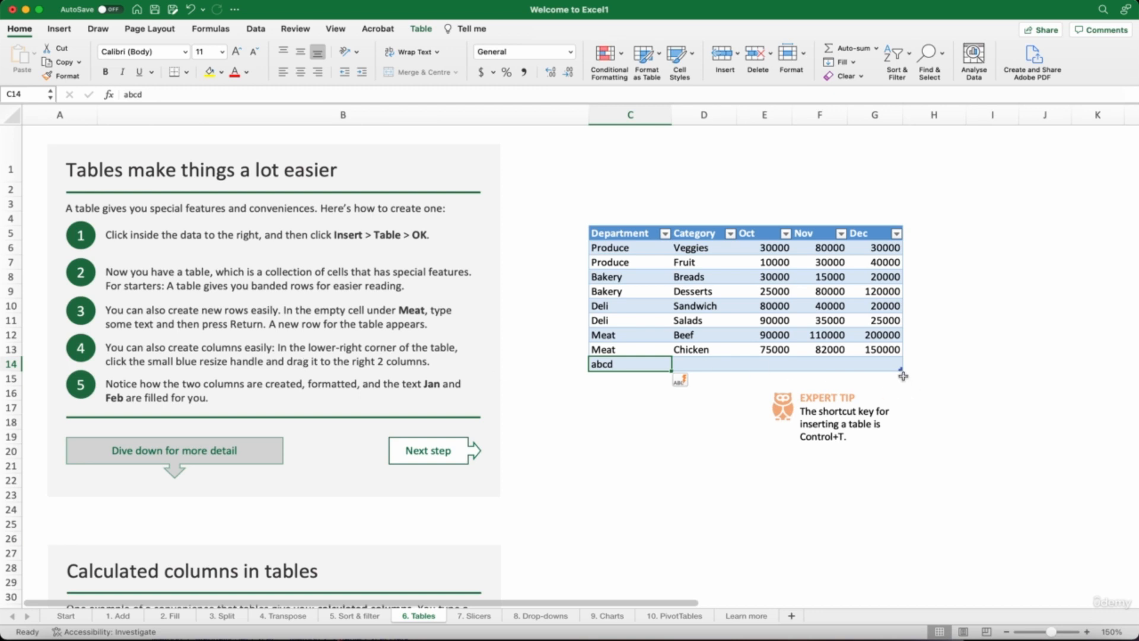
pyautogui.moveTo(902, 369); pyautogui.dragTo(1009, 372)
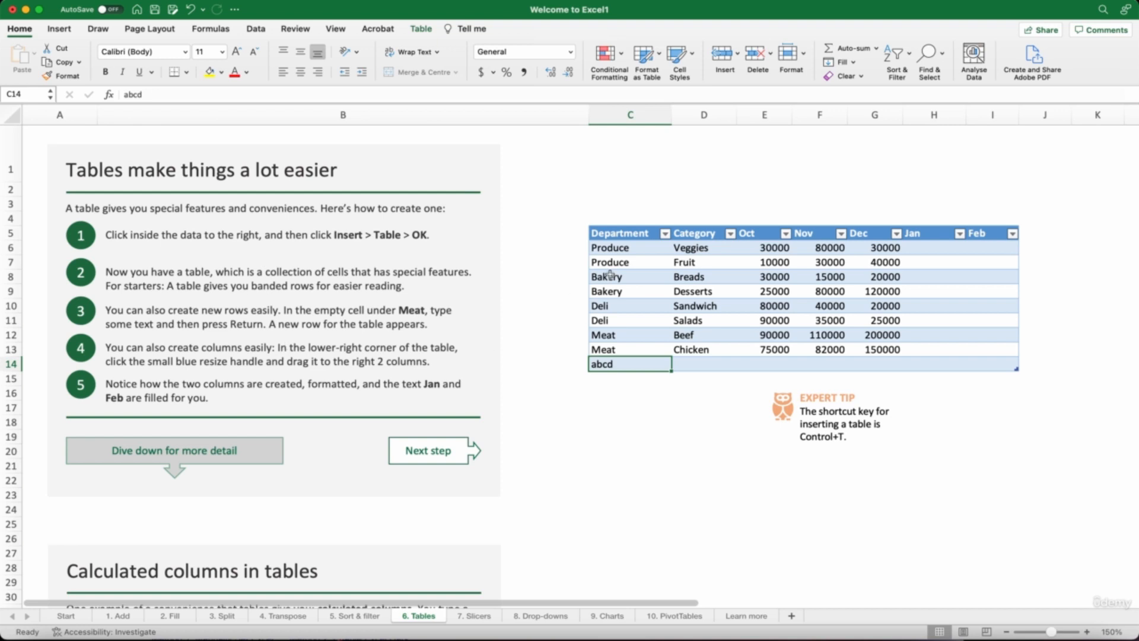
pyautogui.click(811, 282)
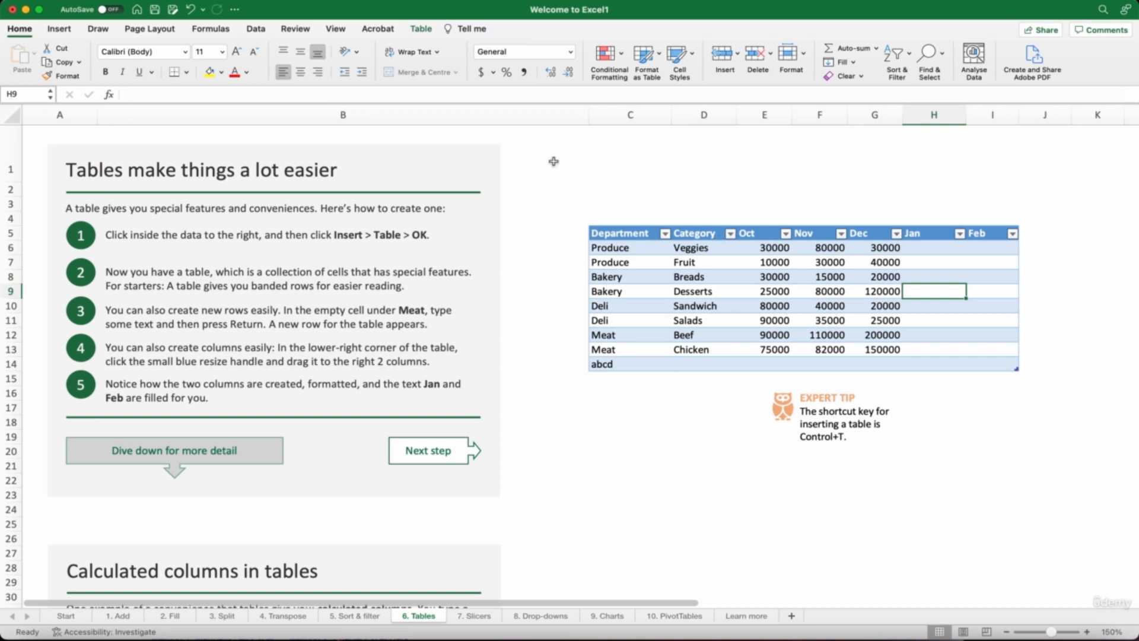
# Step: Try orange, grey, black and green styles on the table, settling on the style with a blue header and grey banded rows
pyautogui.click(427, 32)
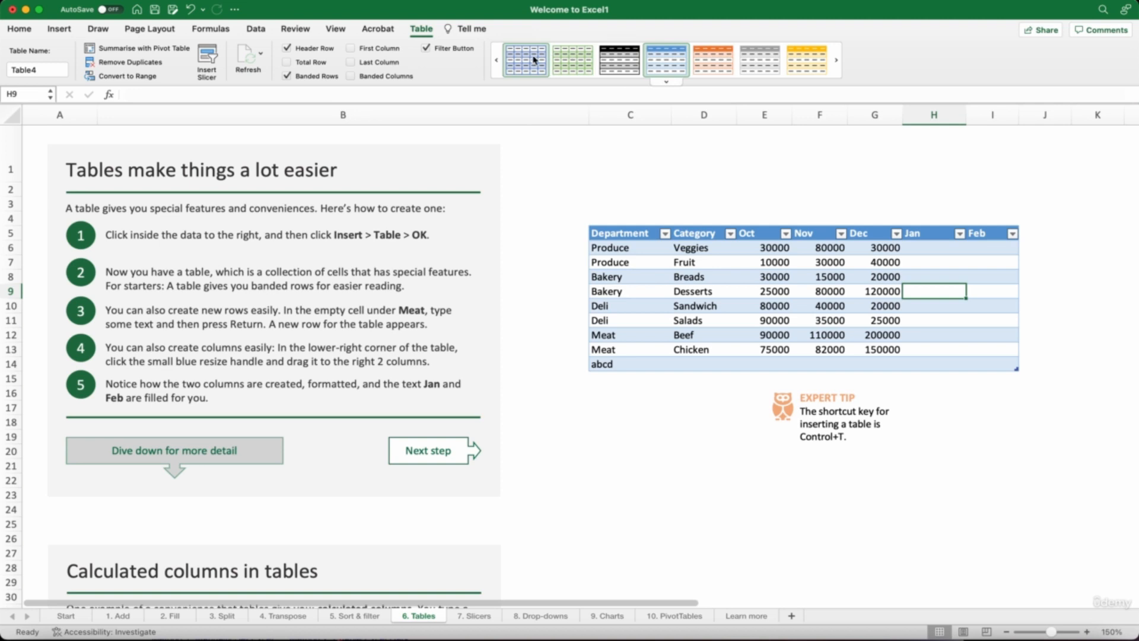
pyautogui.click(705, 66)
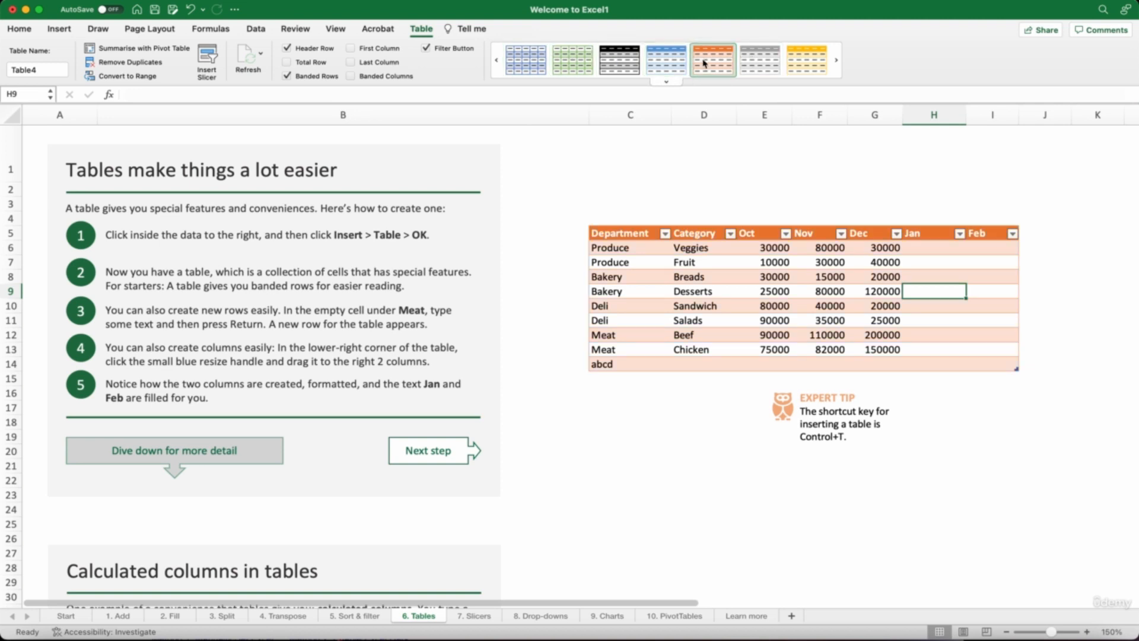
pyautogui.click(764, 68)
pyautogui.click(626, 73)
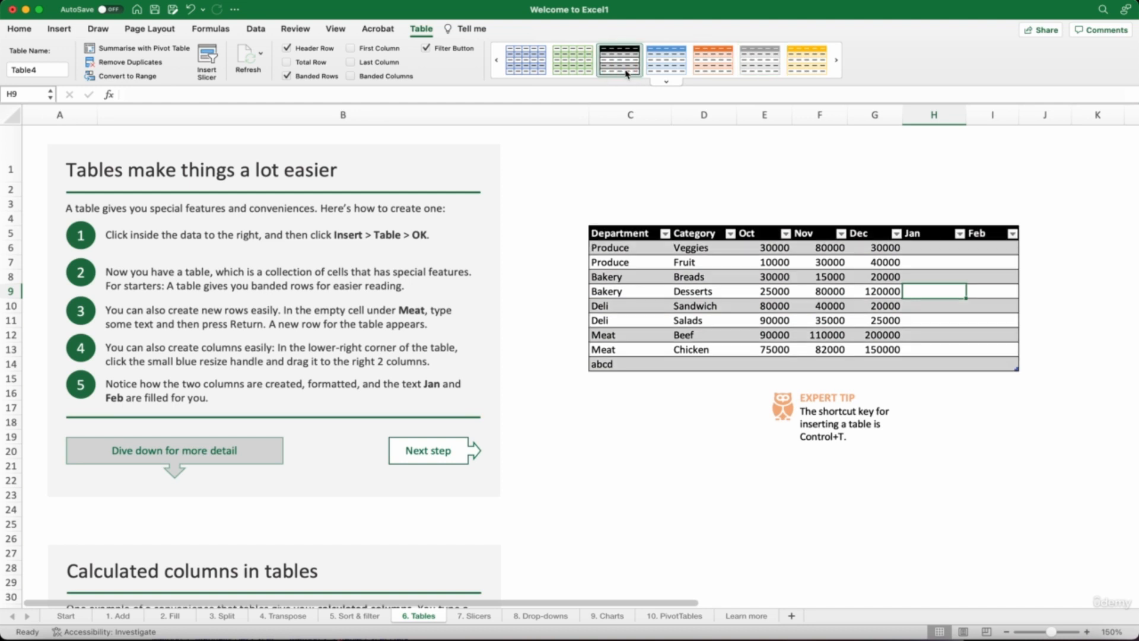
pyautogui.click(591, 66)
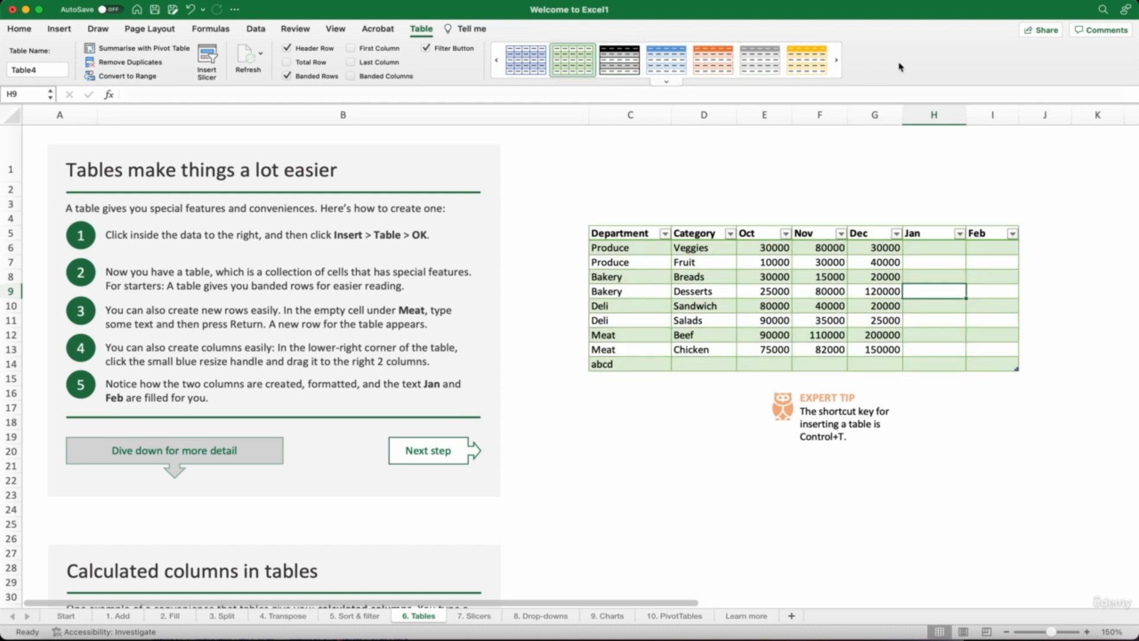
pyautogui.click(836, 65)
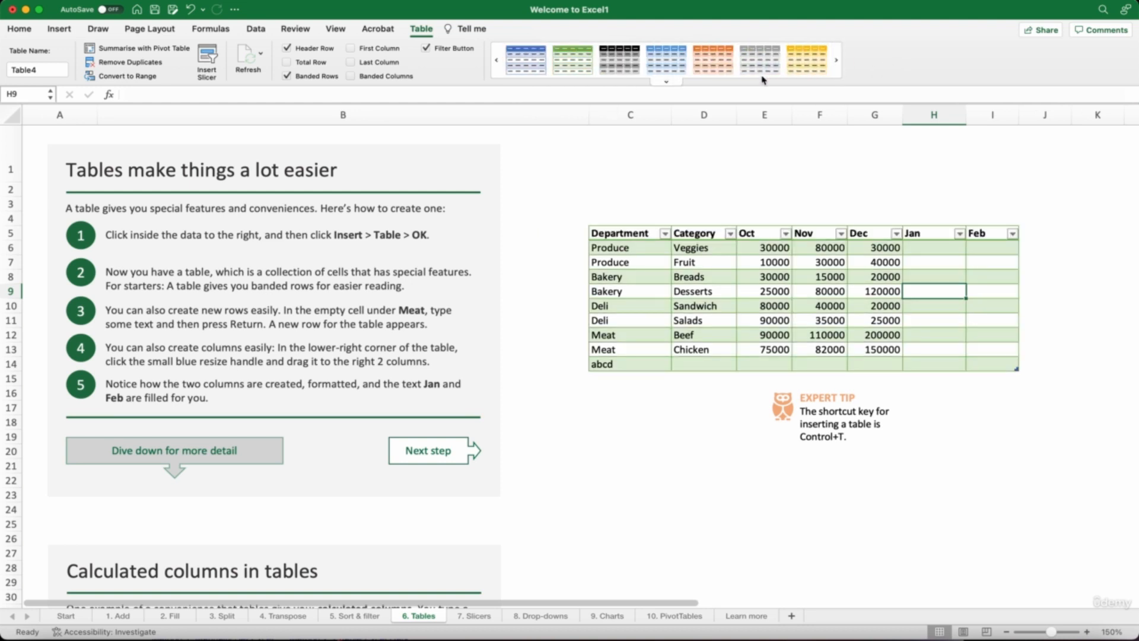
pyautogui.click(836, 59)
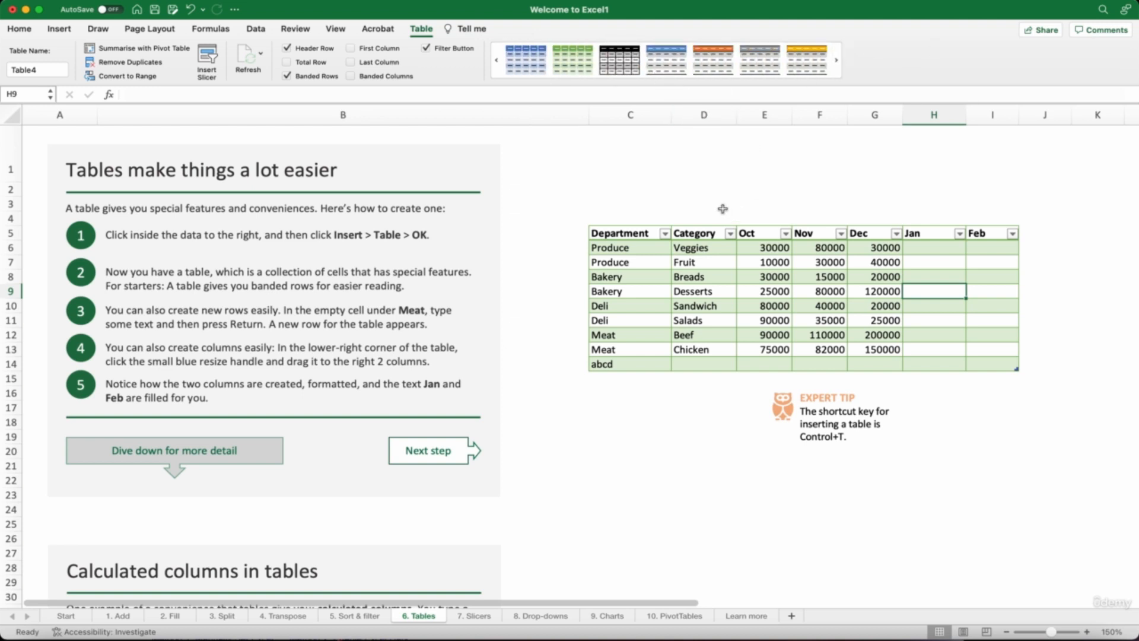
pyautogui.click(673, 75)
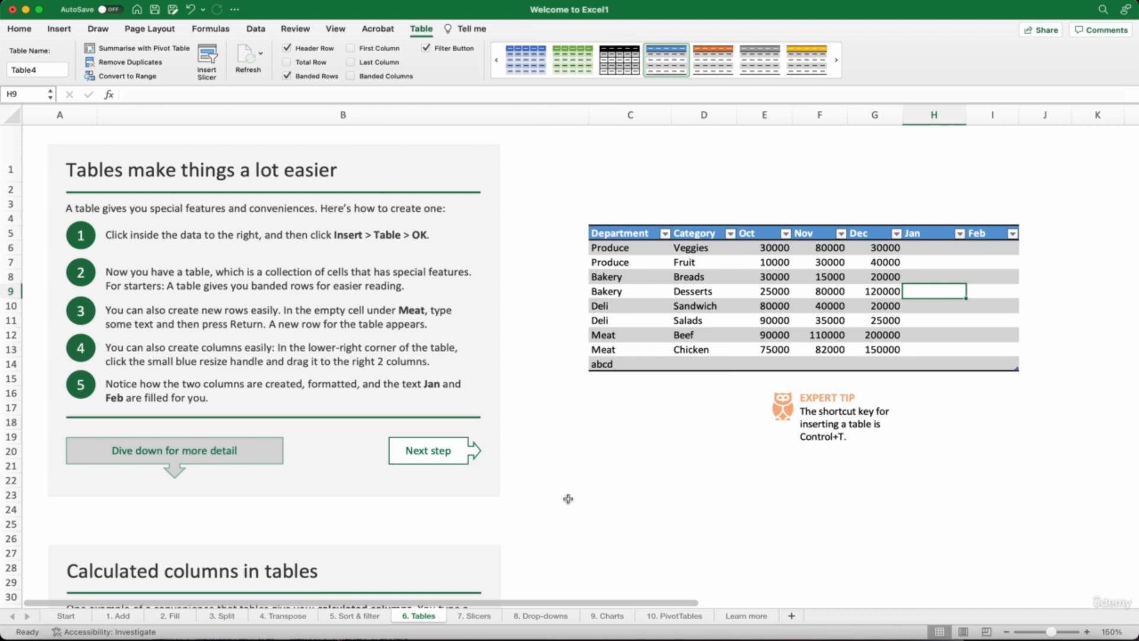
# Step: Fill the Total column of the "Calculated columns in tables" table with an AutoSum of Oct to Dec
pyautogui.scroll(-5, 565, 501)
pyautogui.scroll(-3, 564, 501)
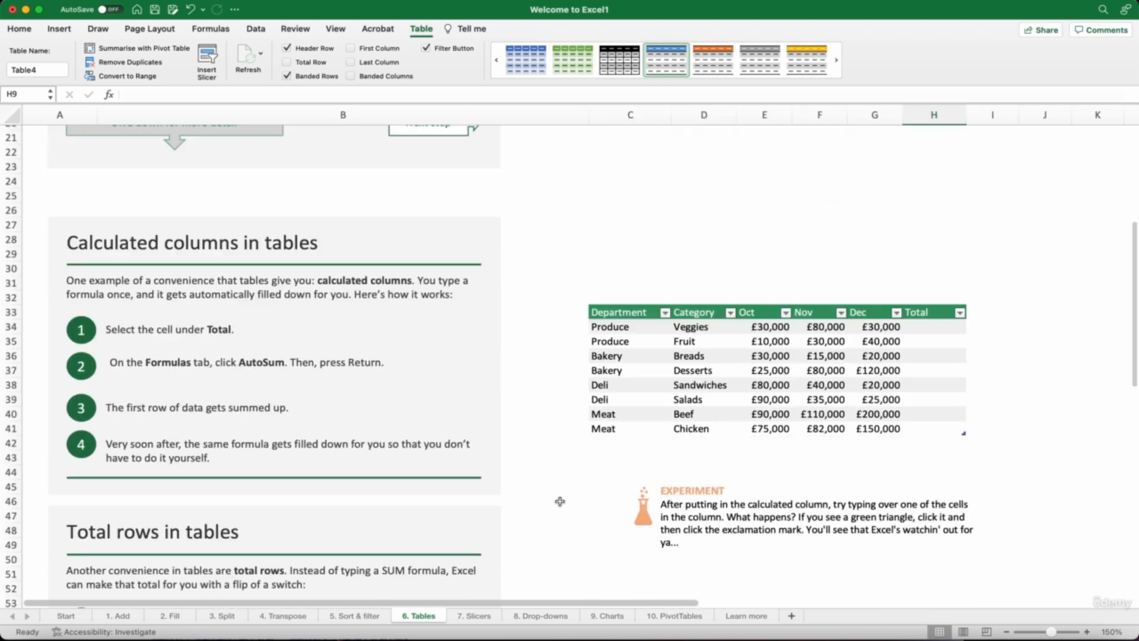
pyautogui.scroll(-3, 558, 501)
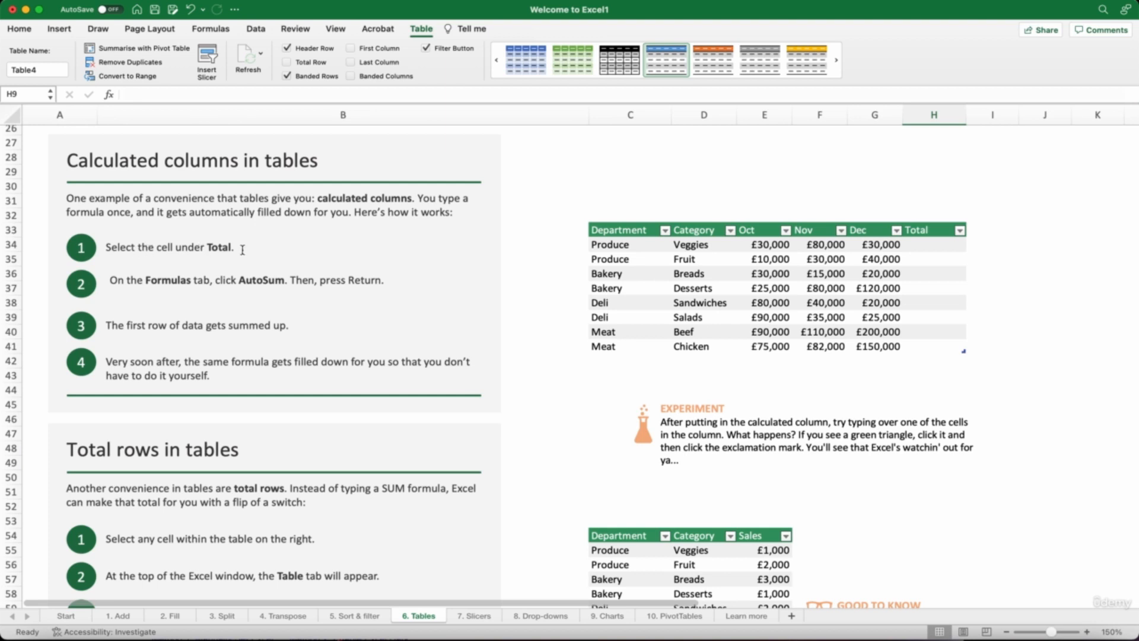
pyautogui.click(945, 246)
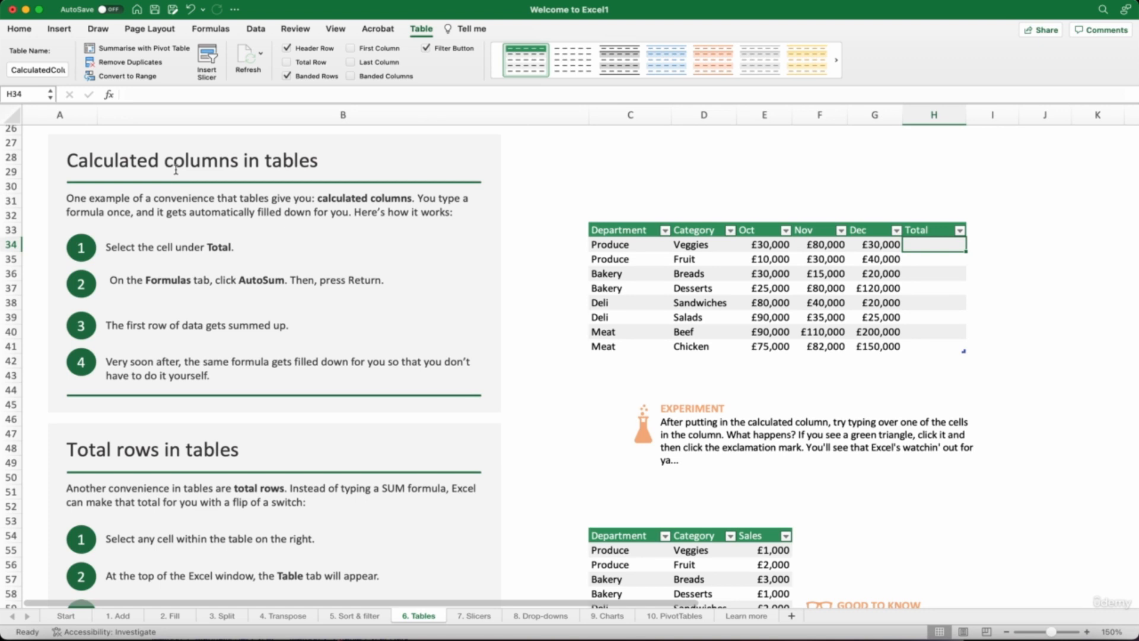
pyautogui.click(223, 30)
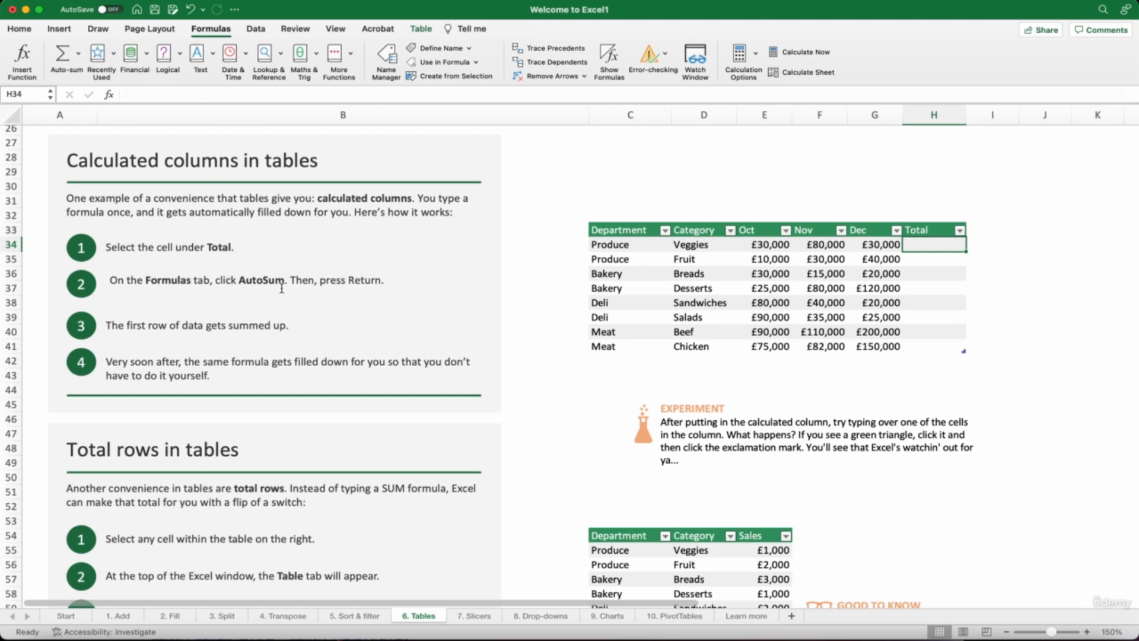
pyautogui.click(67, 57)
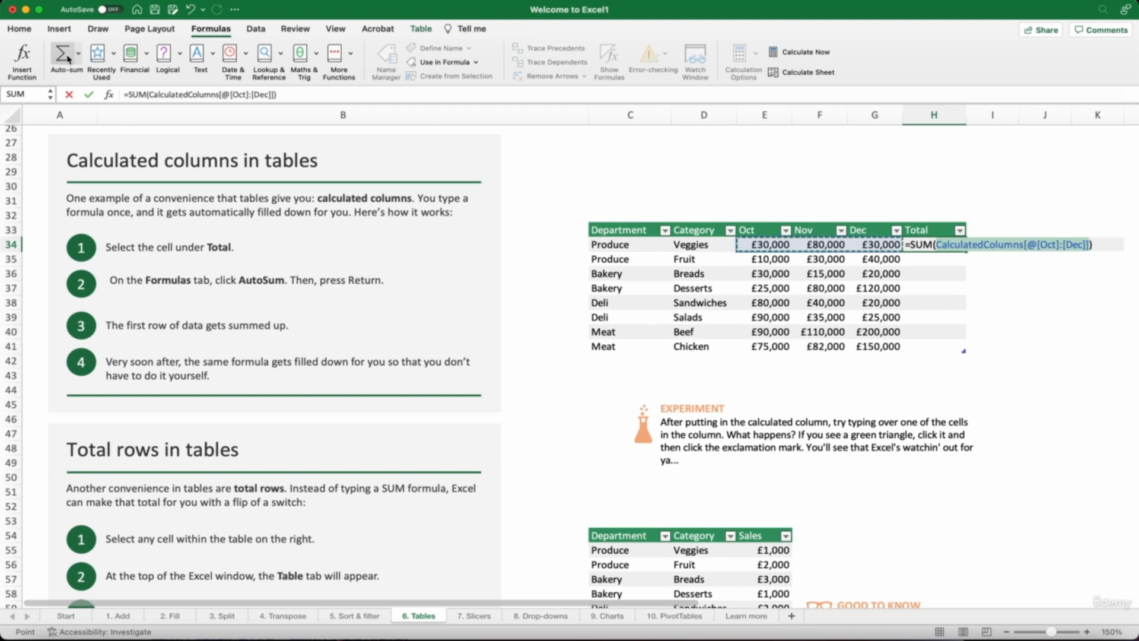
pyautogui.press('Return')
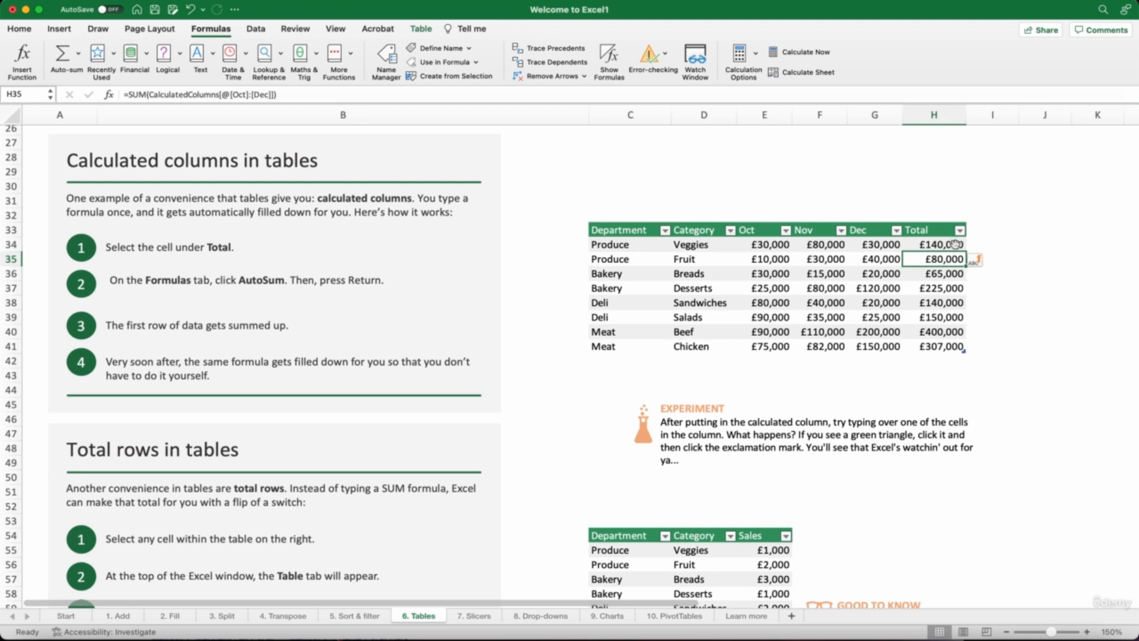
# Step: Examine the calculated formula in the Total cells of the Veggies, Sandwiches, Beef and Breads rows
pyautogui.click(954, 244)
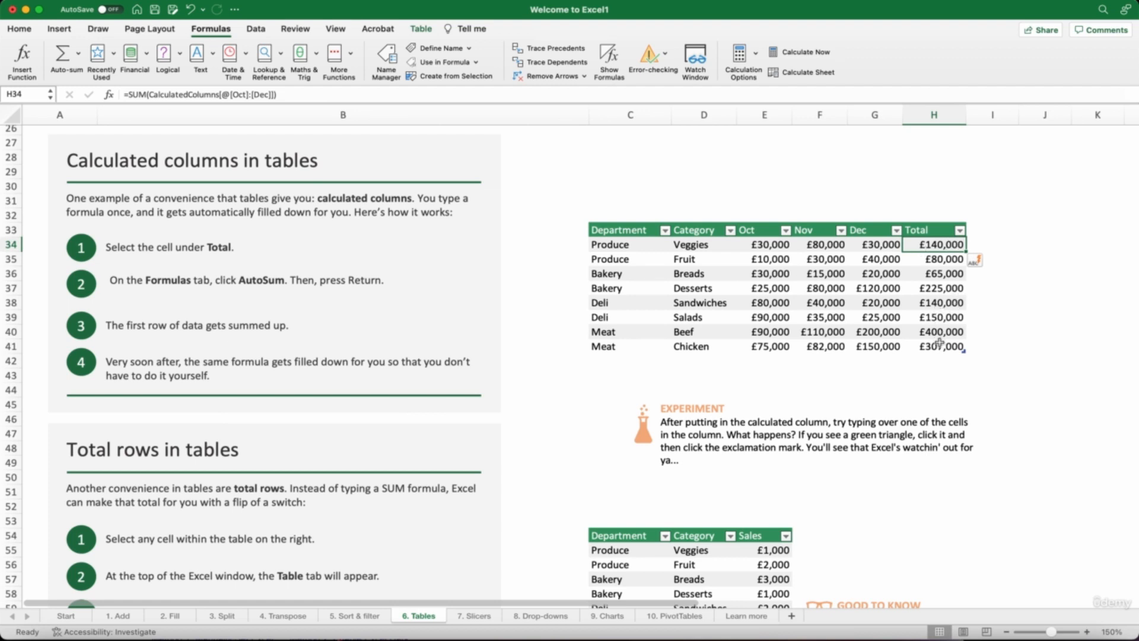
pyautogui.doubleClick(943, 303)
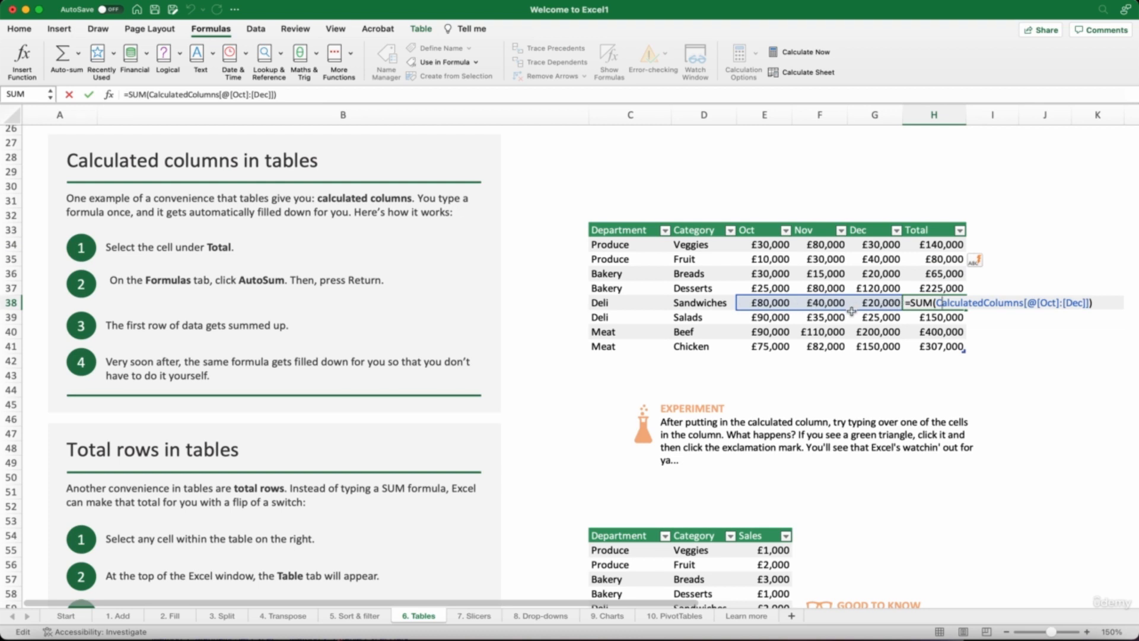
pyautogui.press('Return')
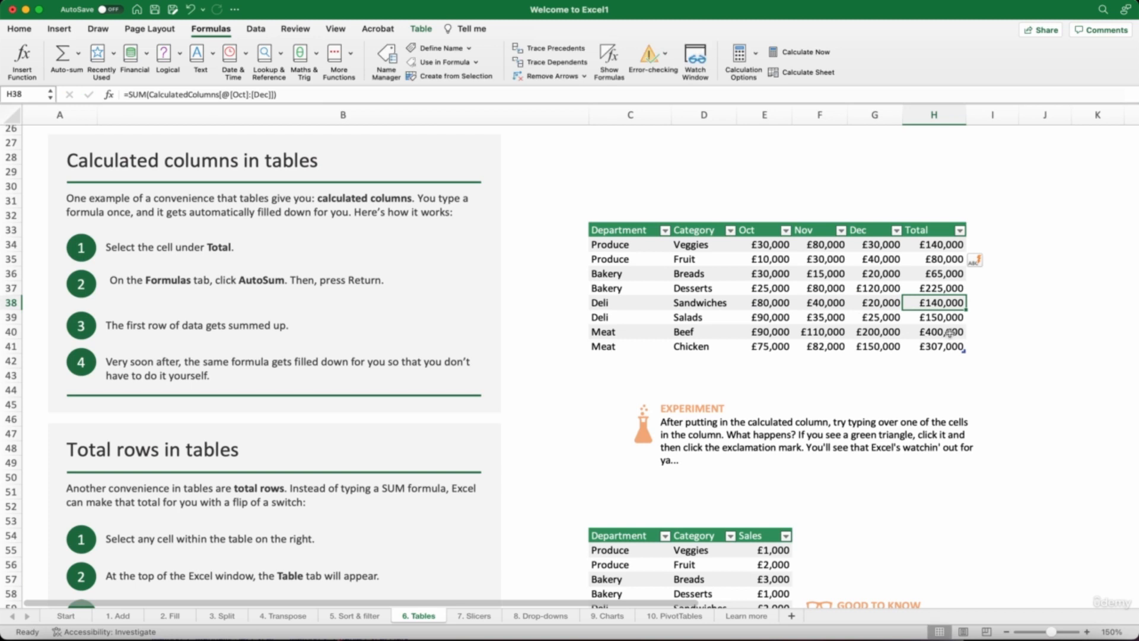
pyautogui.doubleClick(949, 332)
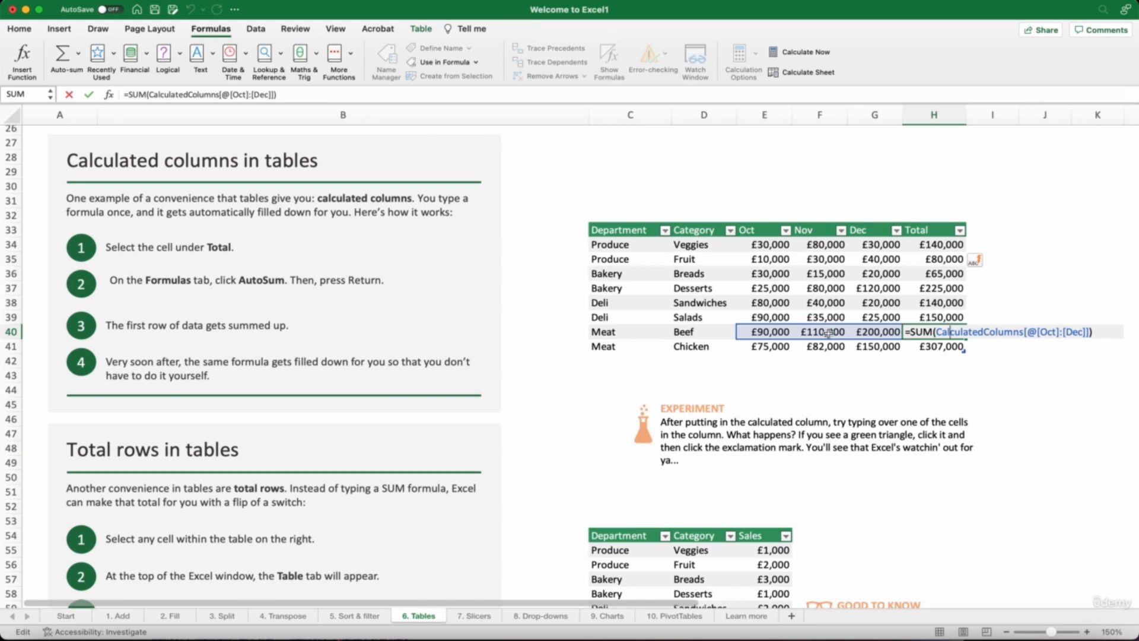
pyautogui.press('Return')
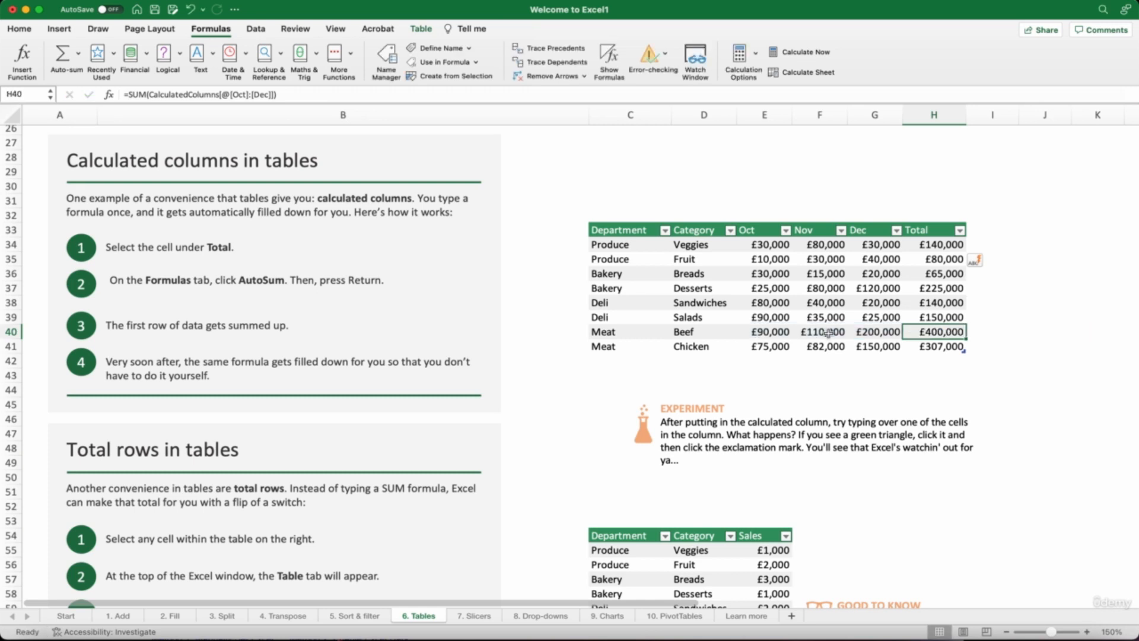
pyautogui.doubleClick(935, 273)
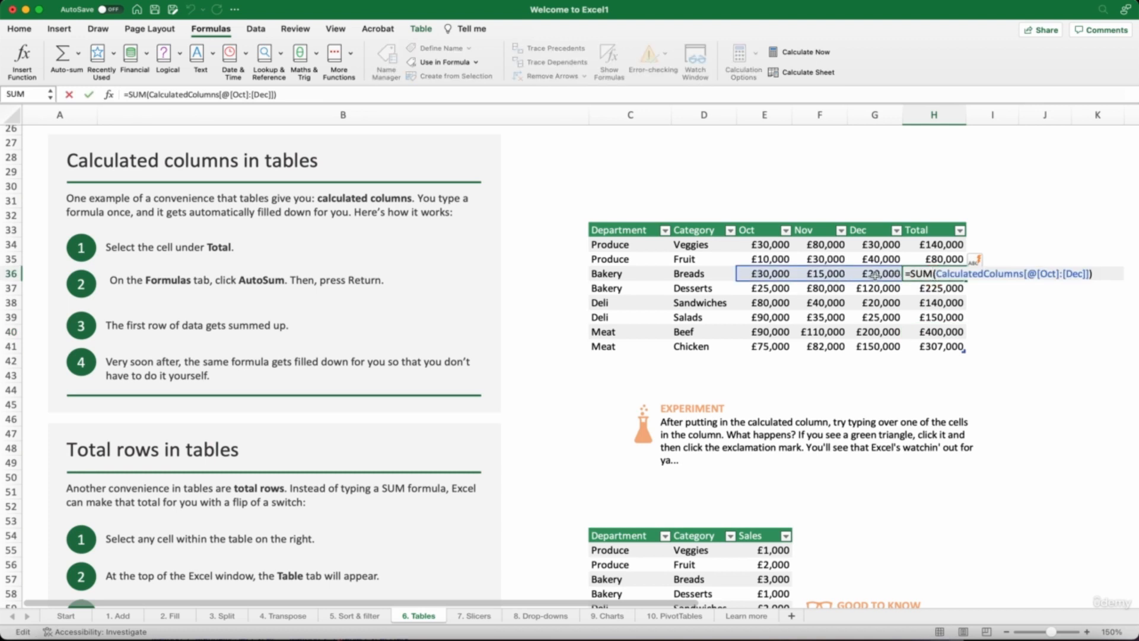
pyautogui.press('Escape')
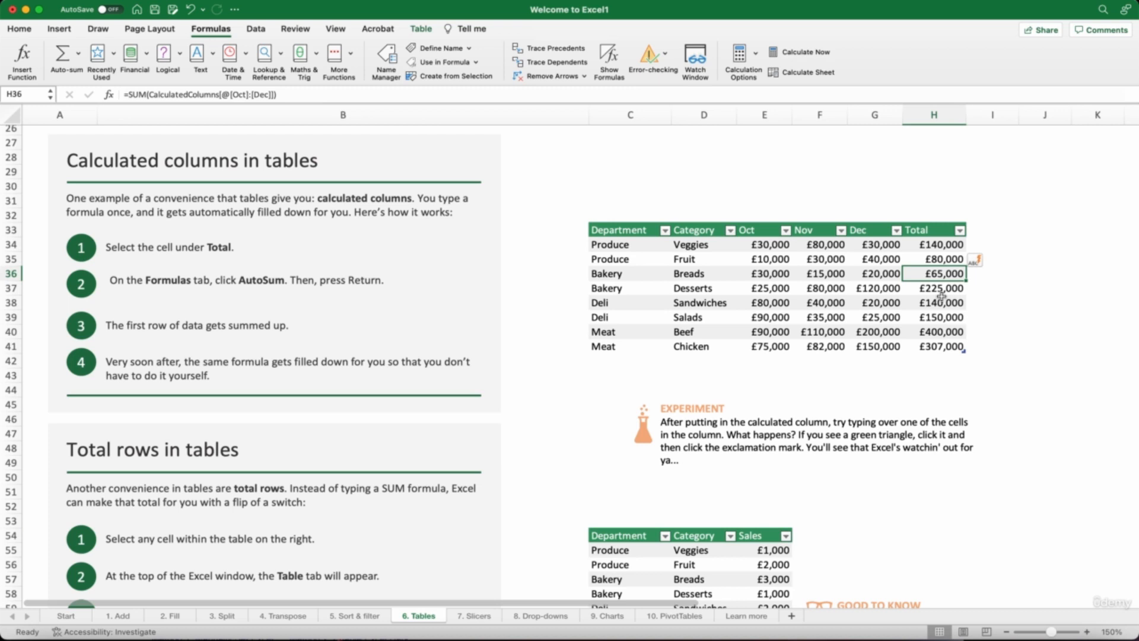
# Step: Overwrite the Total of the Breads row with "test" and restore that cell to the calculated column formula
pyautogui.write('test')
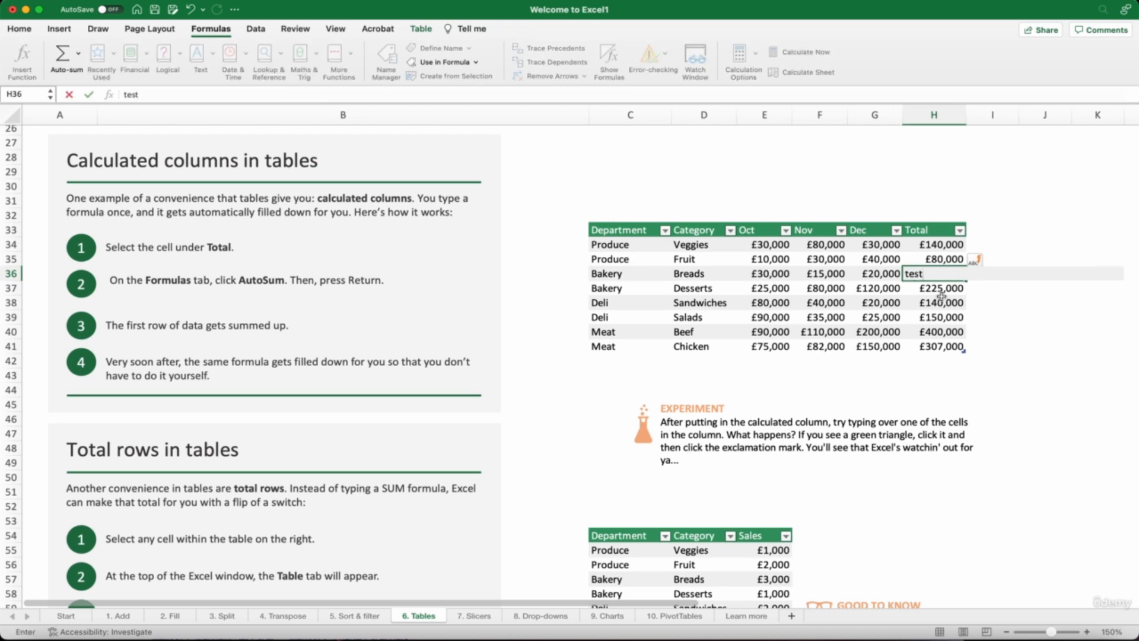
pyautogui.press('Return')
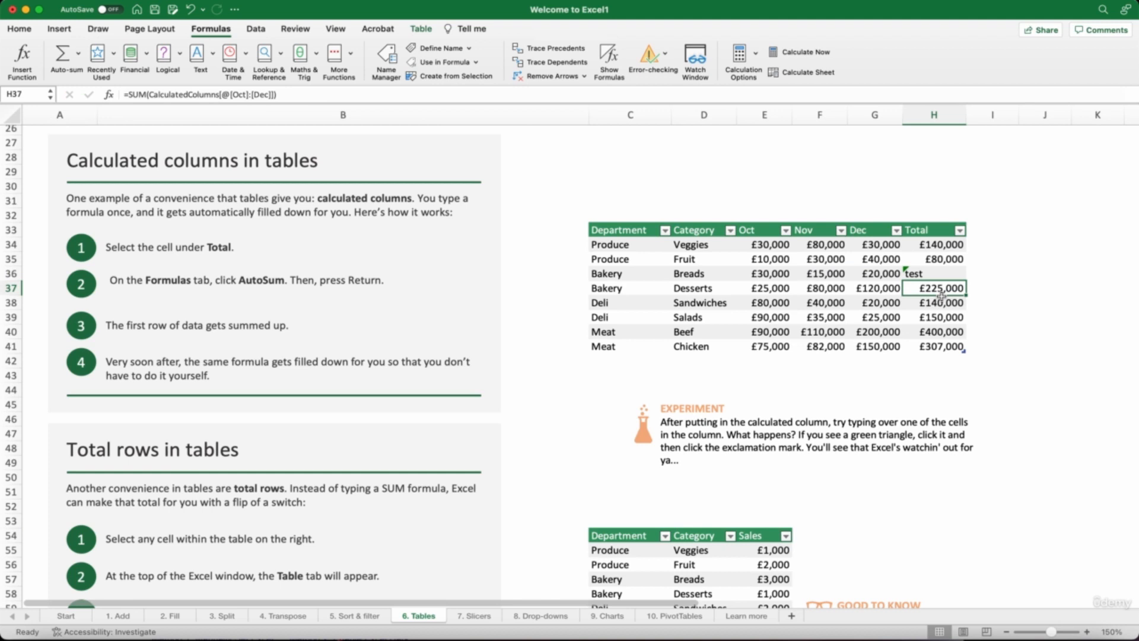
pyautogui.click(904, 271)
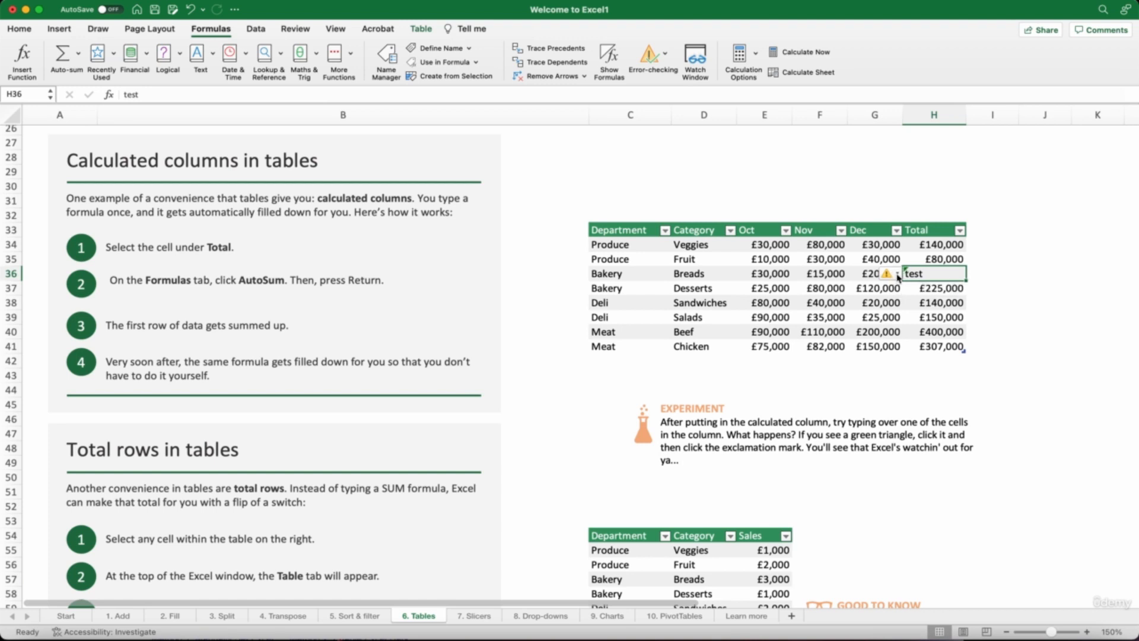
pyautogui.click(898, 276)
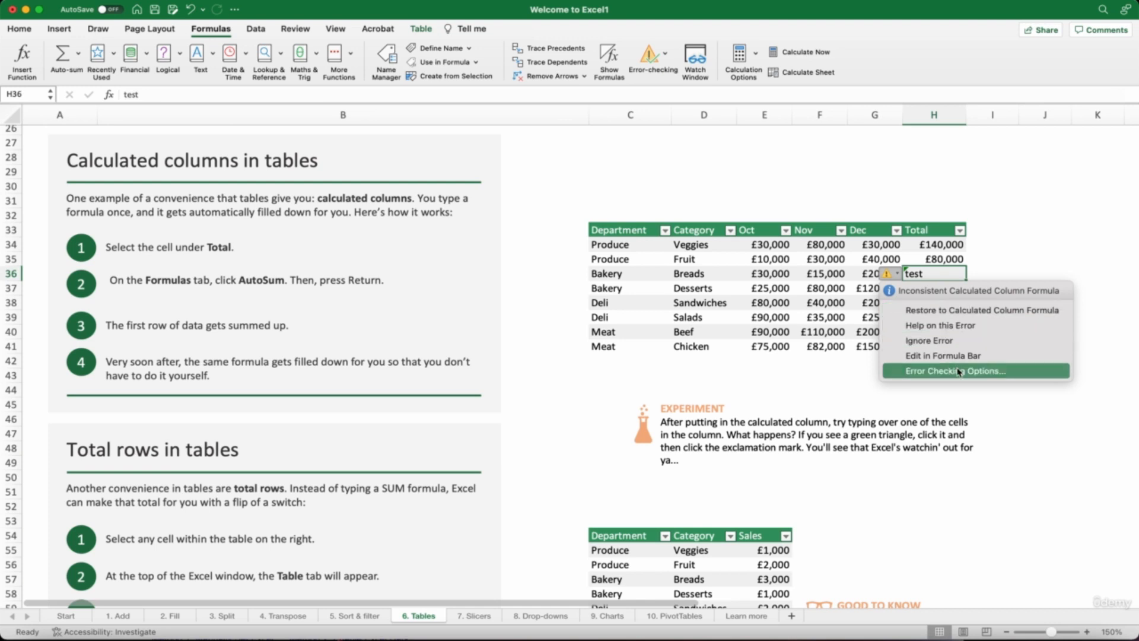
pyautogui.click(971, 309)
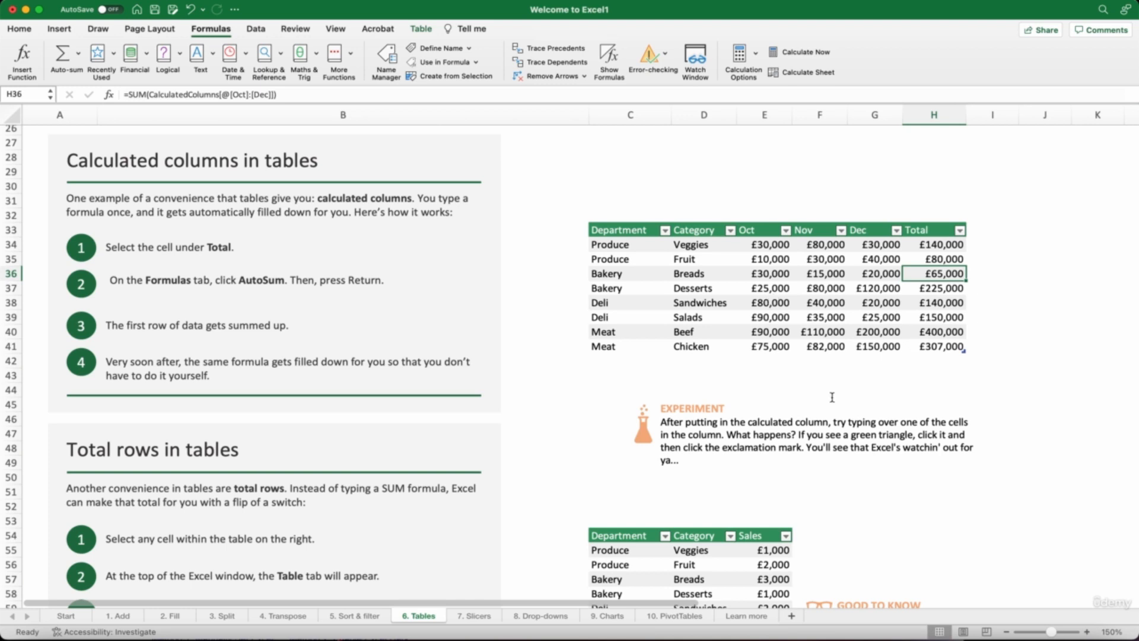
# Step: Turn on the total row for the Department, Category and Sales table in the "Total rows in tables" section
pyautogui.scroll(-6, 702, 426)
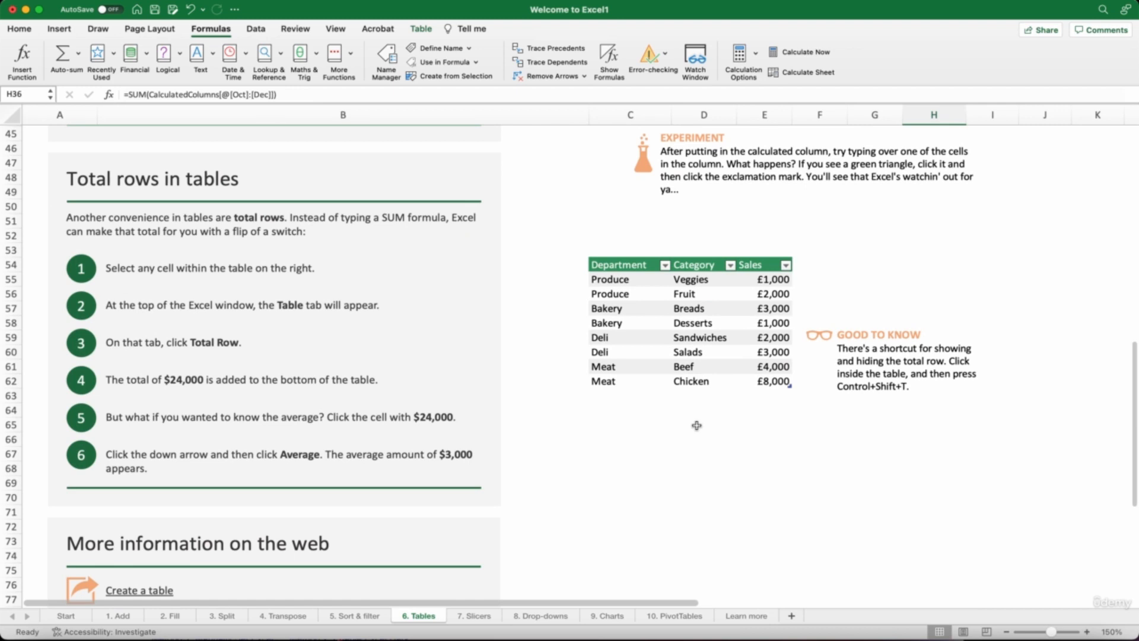
pyautogui.scroll(-1, 696, 426)
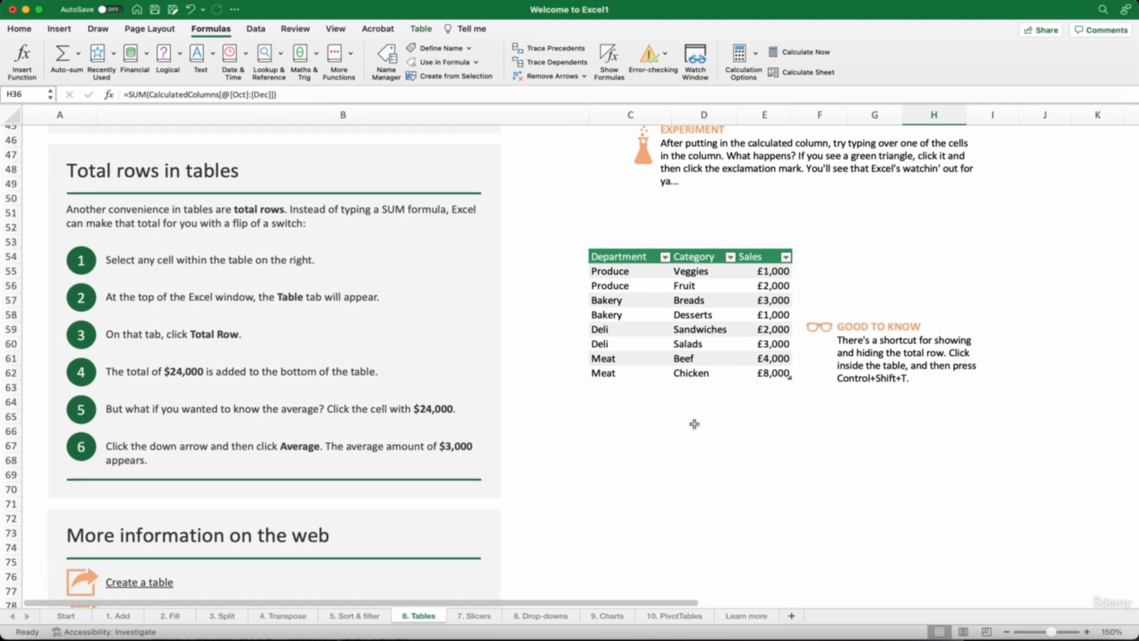
pyautogui.scroll(-1, 693, 424)
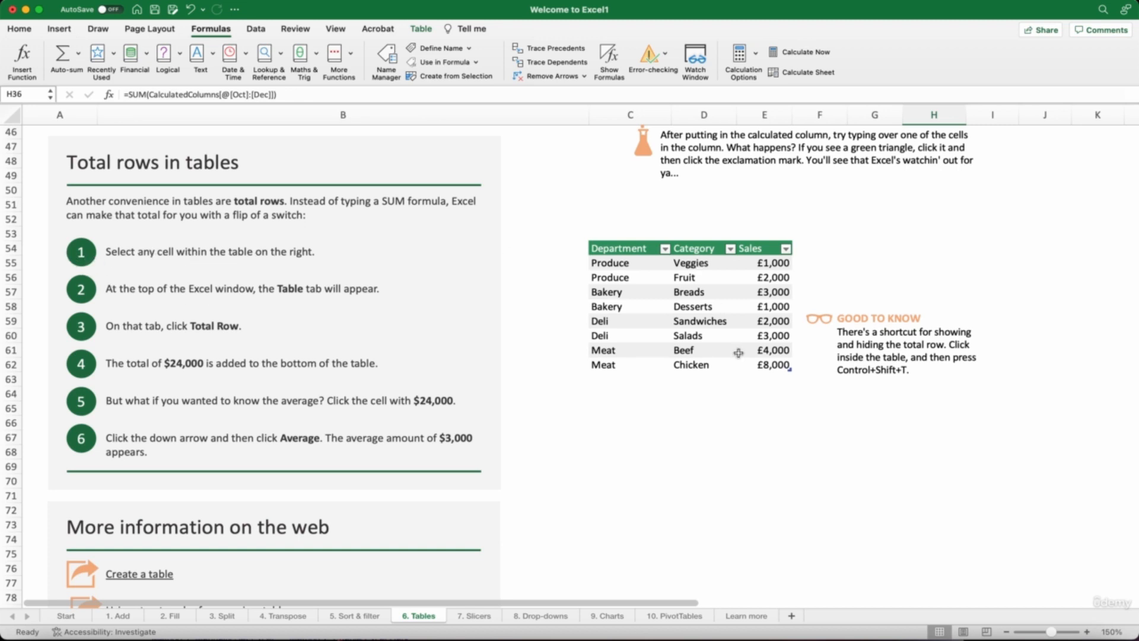
pyautogui.click(773, 306)
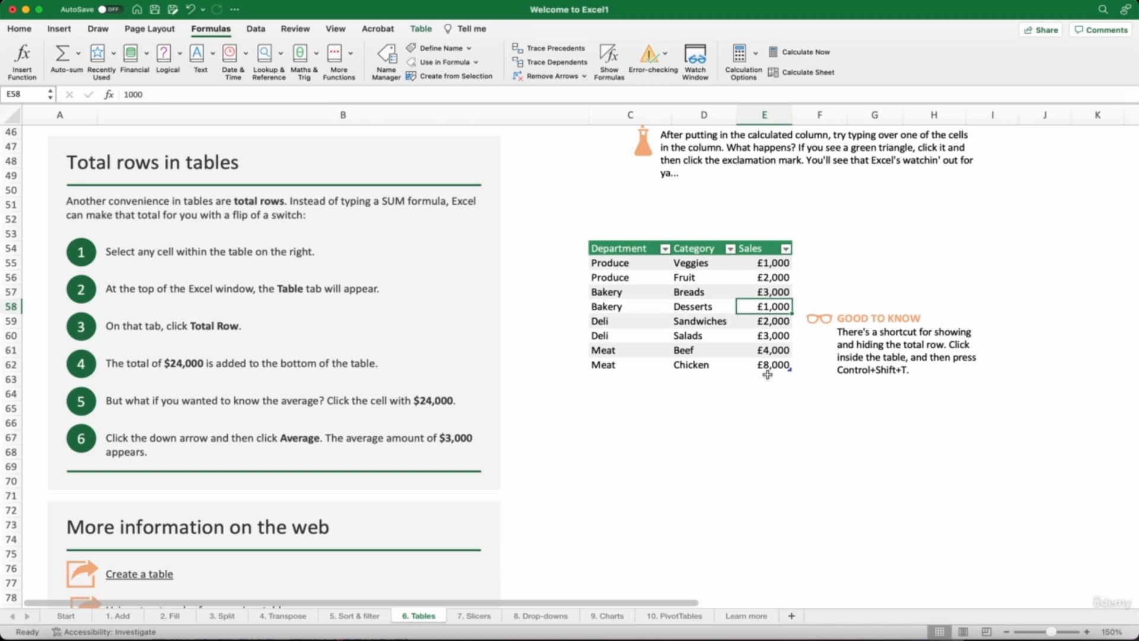
pyautogui.click(422, 30)
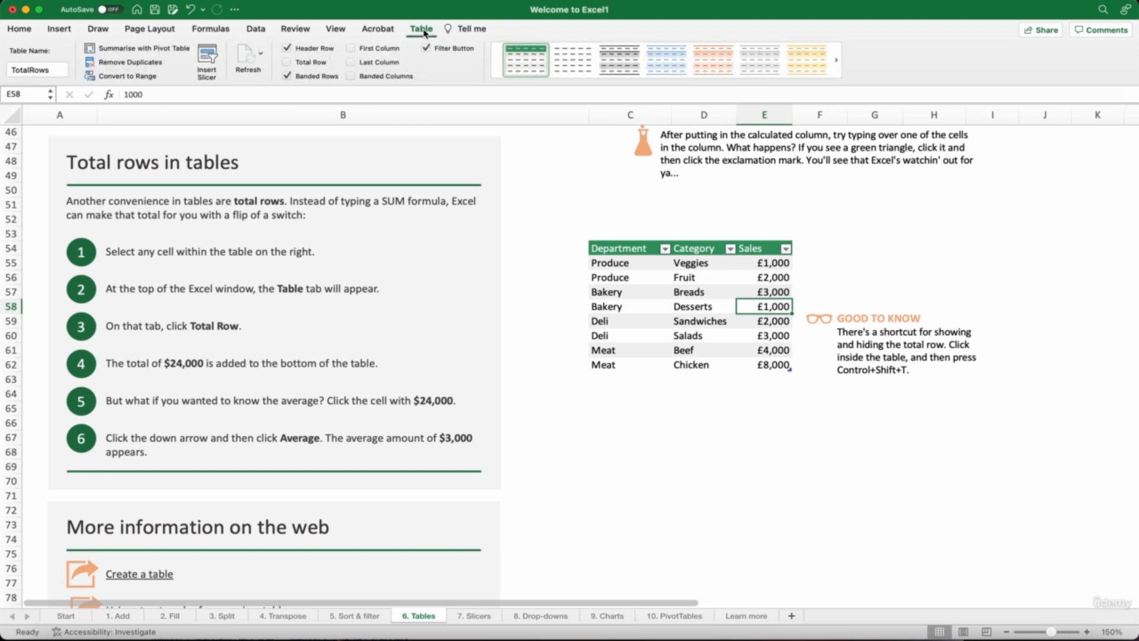
pyautogui.click(288, 63)
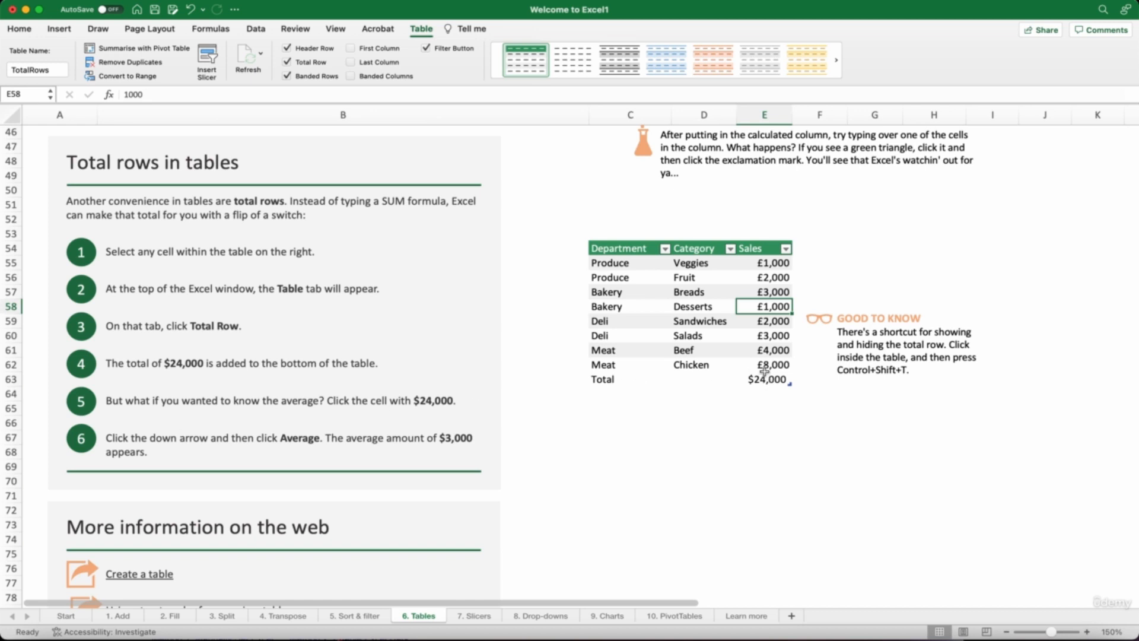
# Step: Set the Sales cell of the total row to Average and inspect its formula in the cell
pyautogui.click(766, 379)
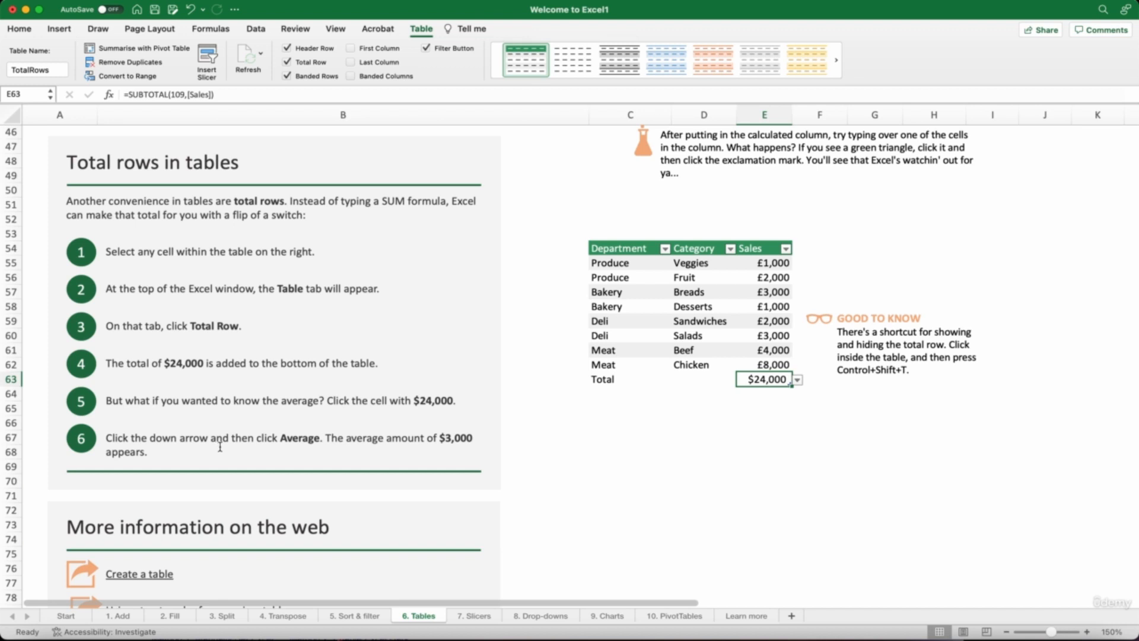
pyautogui.click(798, 381)
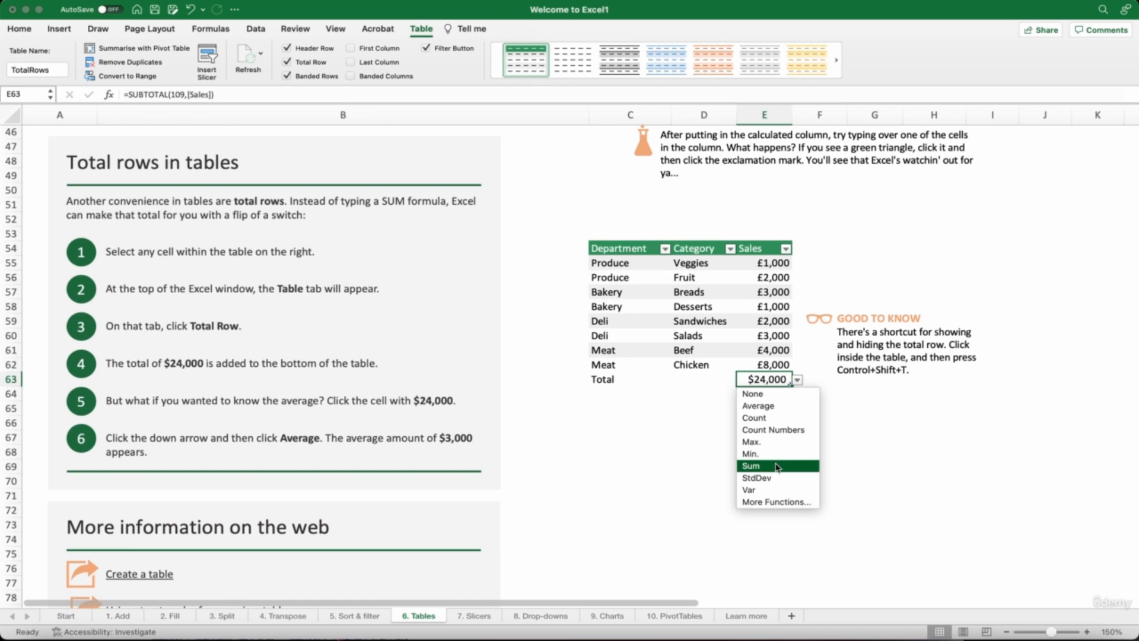
pyautogui.click(780, 408)
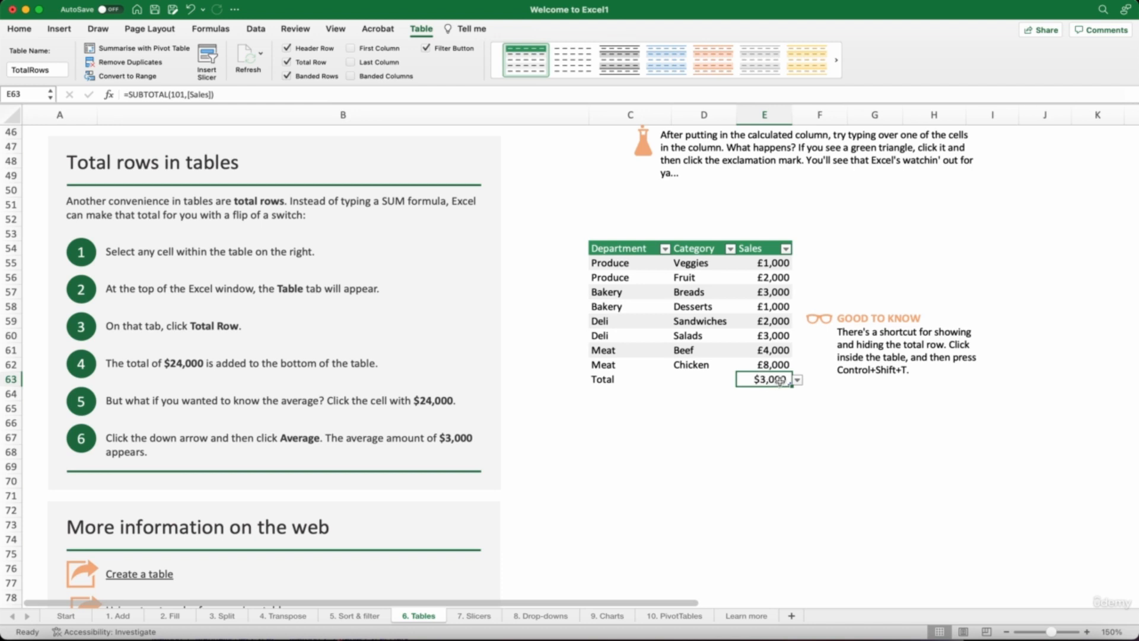
pyautogui.doubleClick(780, 380)
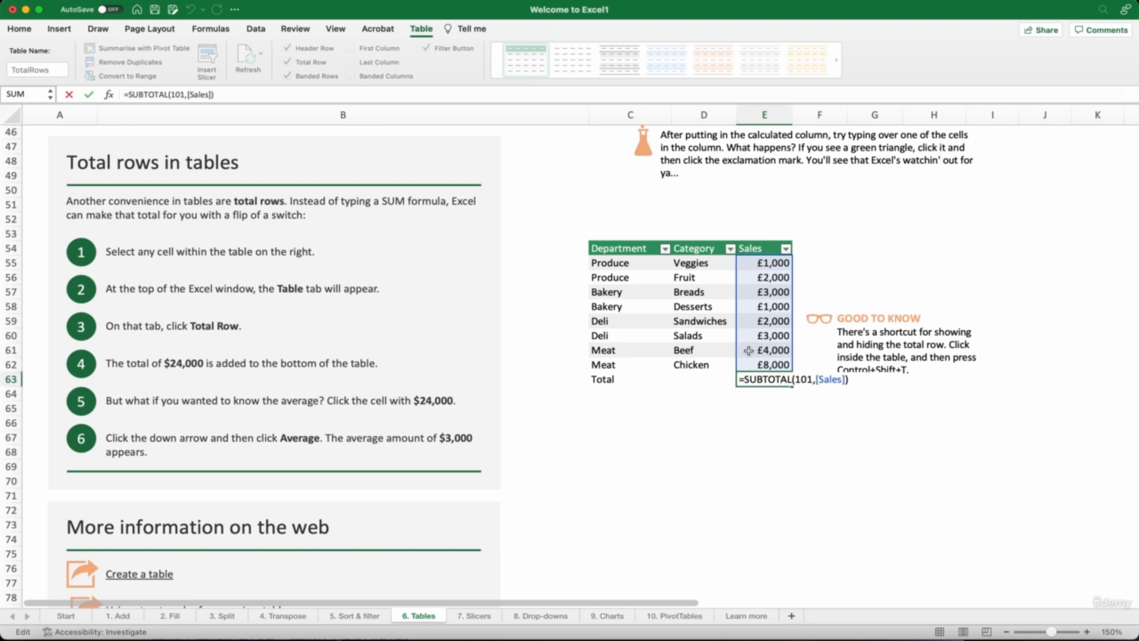
pyautogui.press('Return')
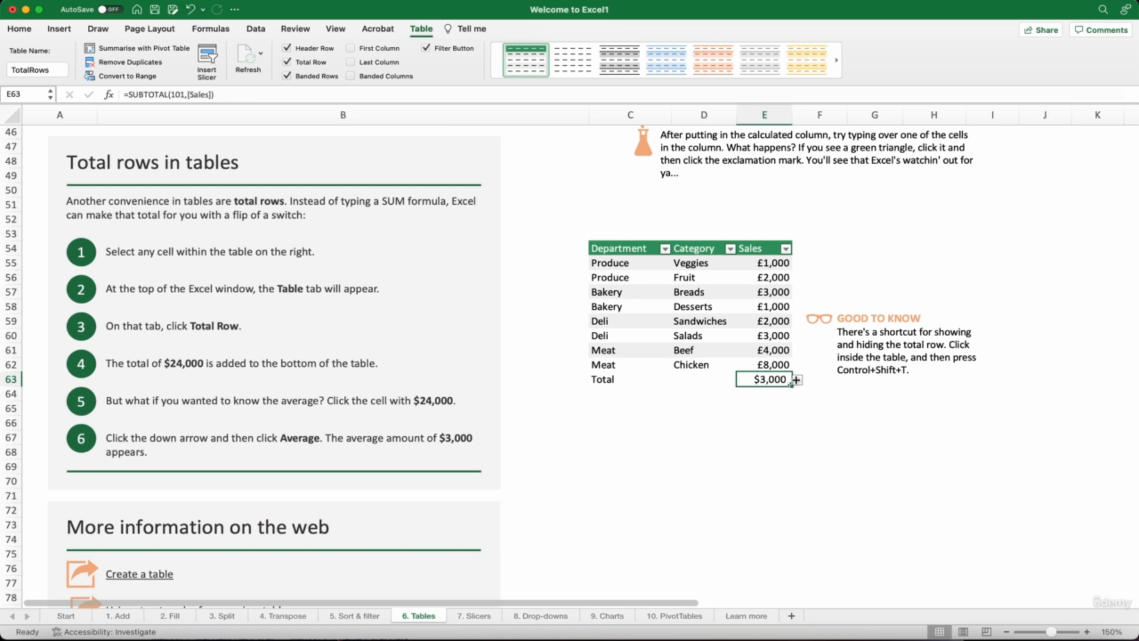
# Step: Set the total row's Sales cell back to Sum, checking its formula, and try toggling the total row
pyautogui.click(797, 380)
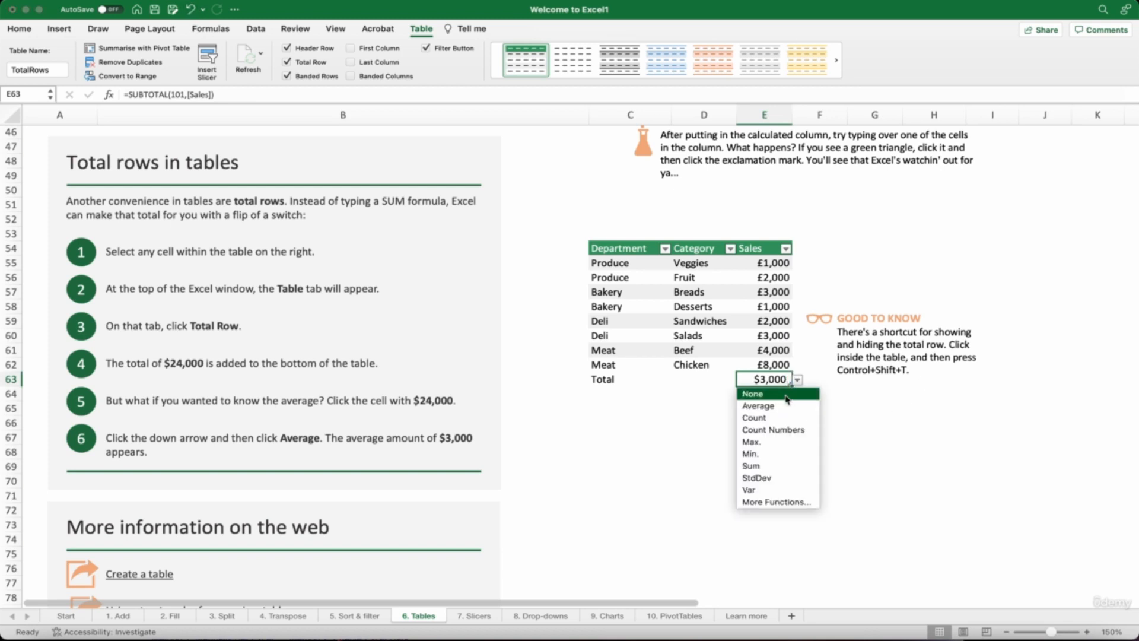
pyautogui.click(762, 467)
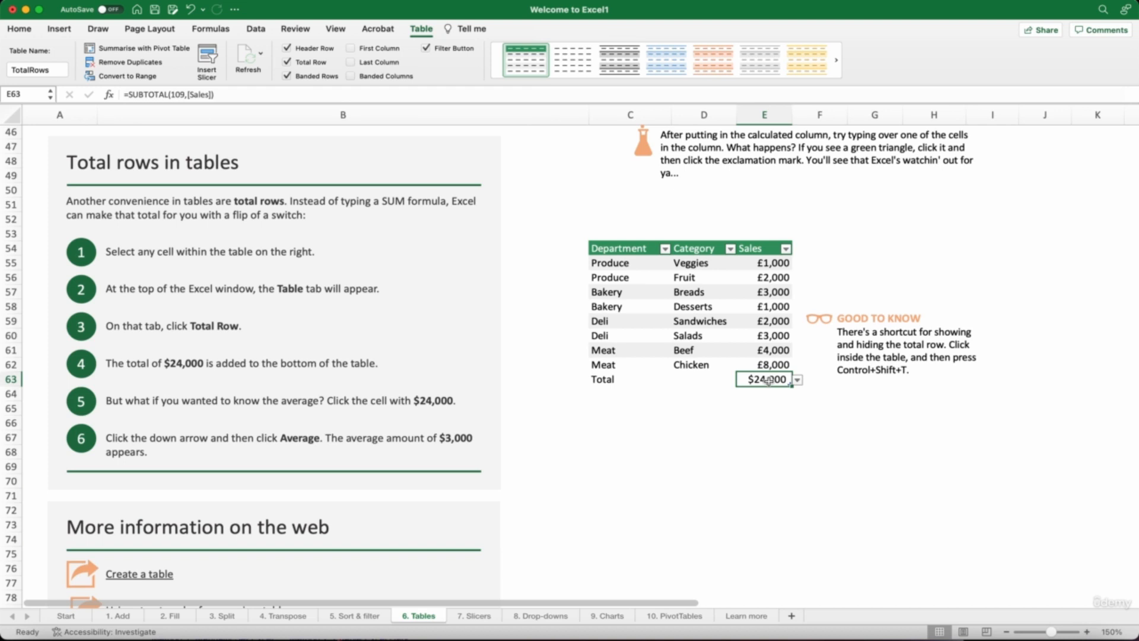
pyautogui.doubleClick(768, 380)
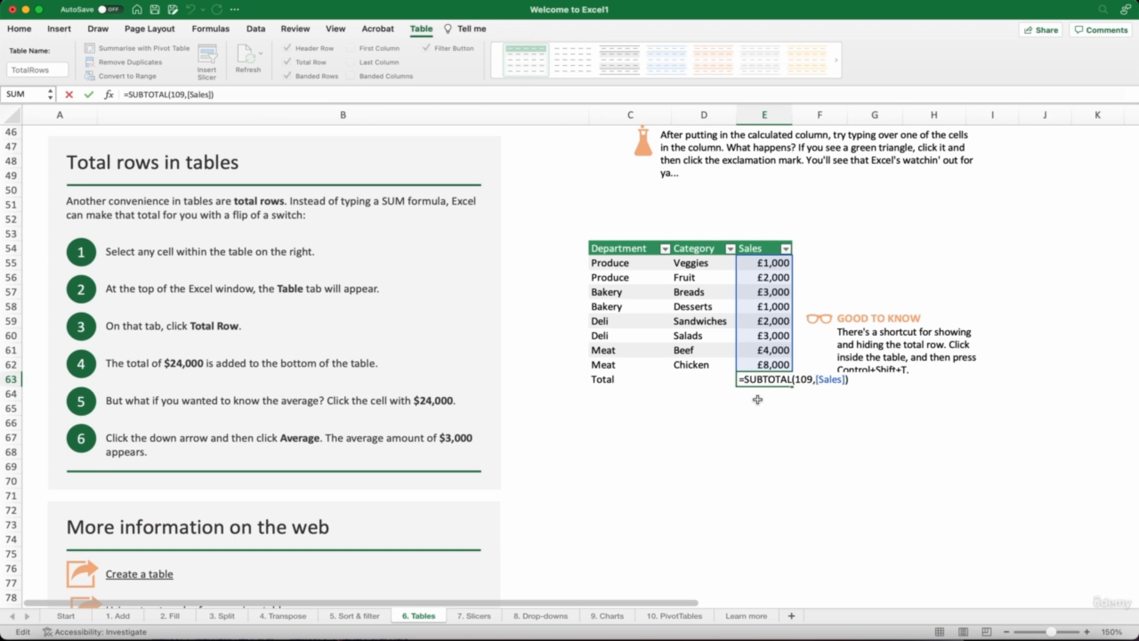
pyautogui.press('Escape')
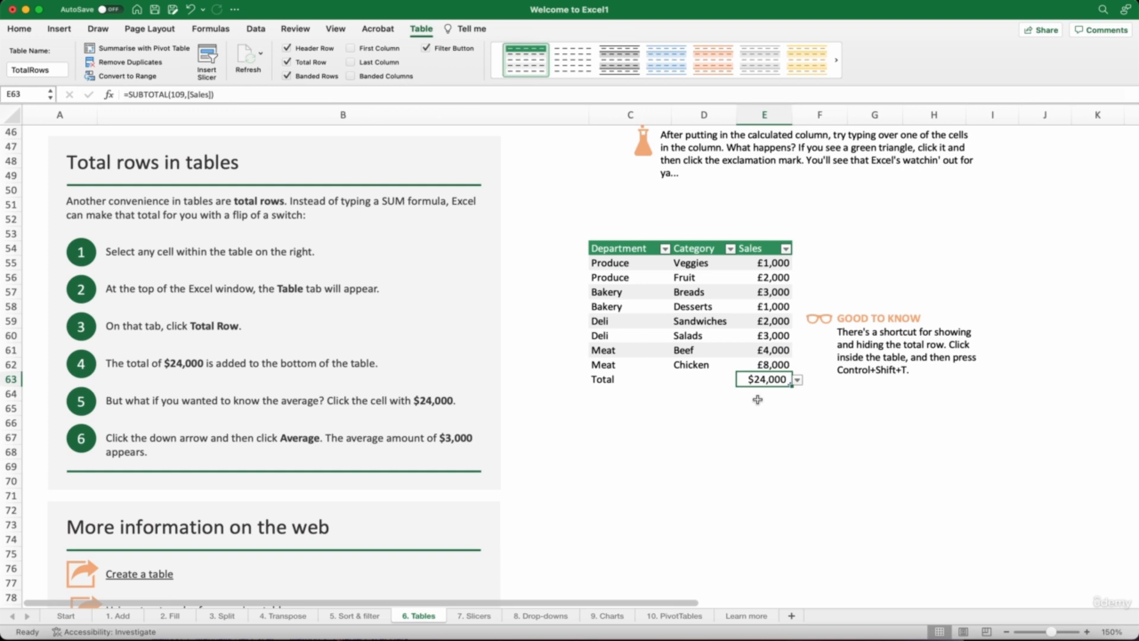
pyautogui.hotkey('ctrl', 'shift', 't')
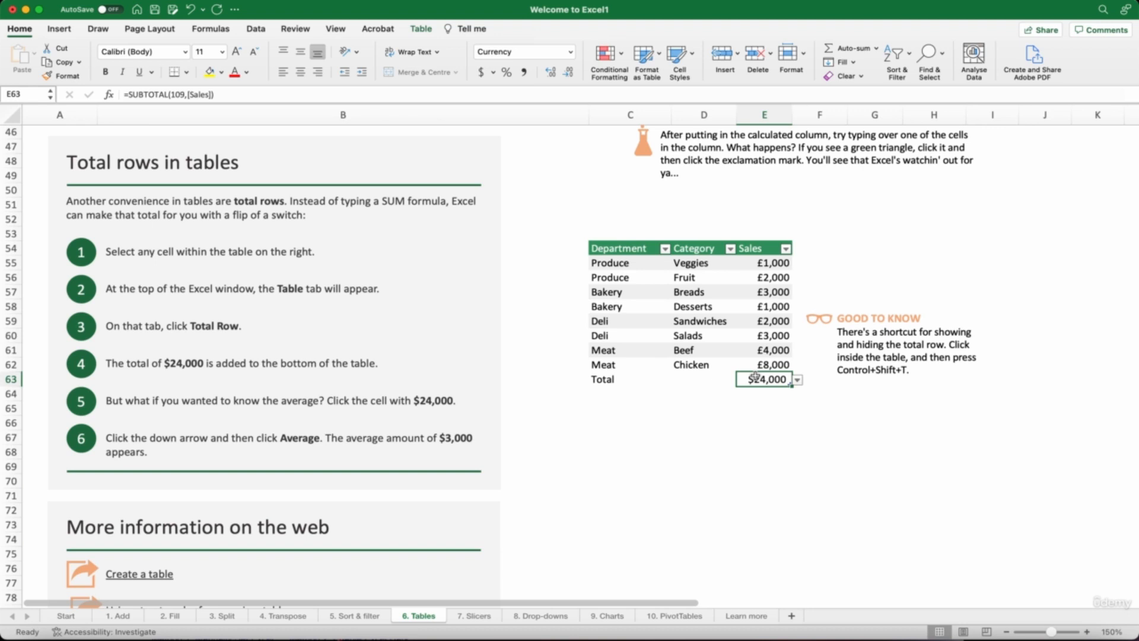
# Step: Enter a SUM formula over the table's Sales column in cell E66 below the table
pyautogui.click(753, 418)
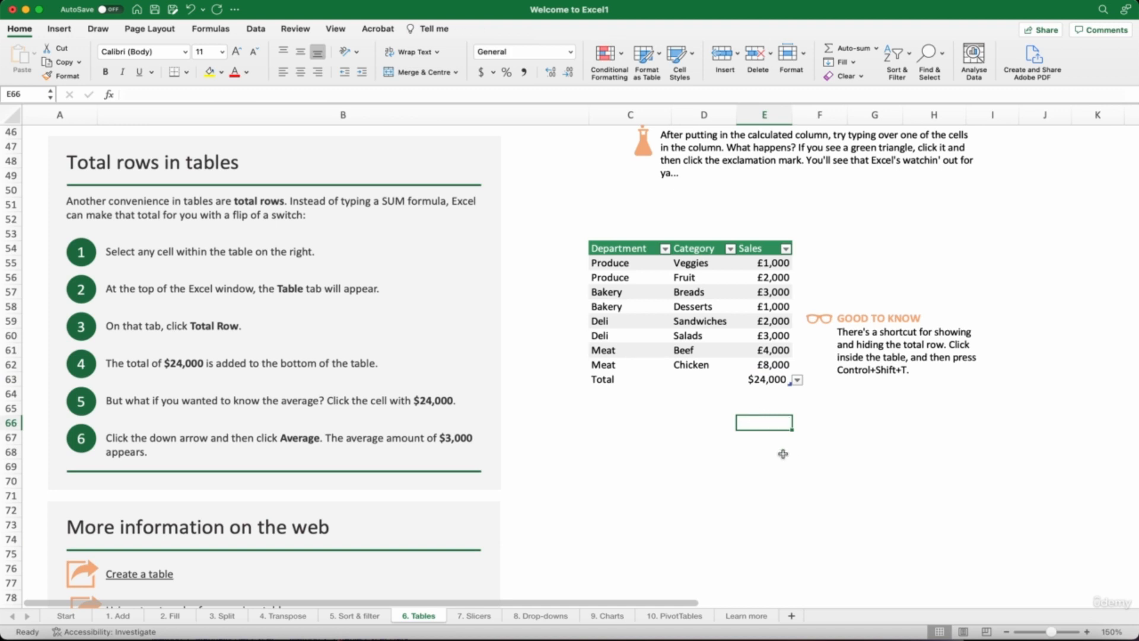
pyautogui.write('=')
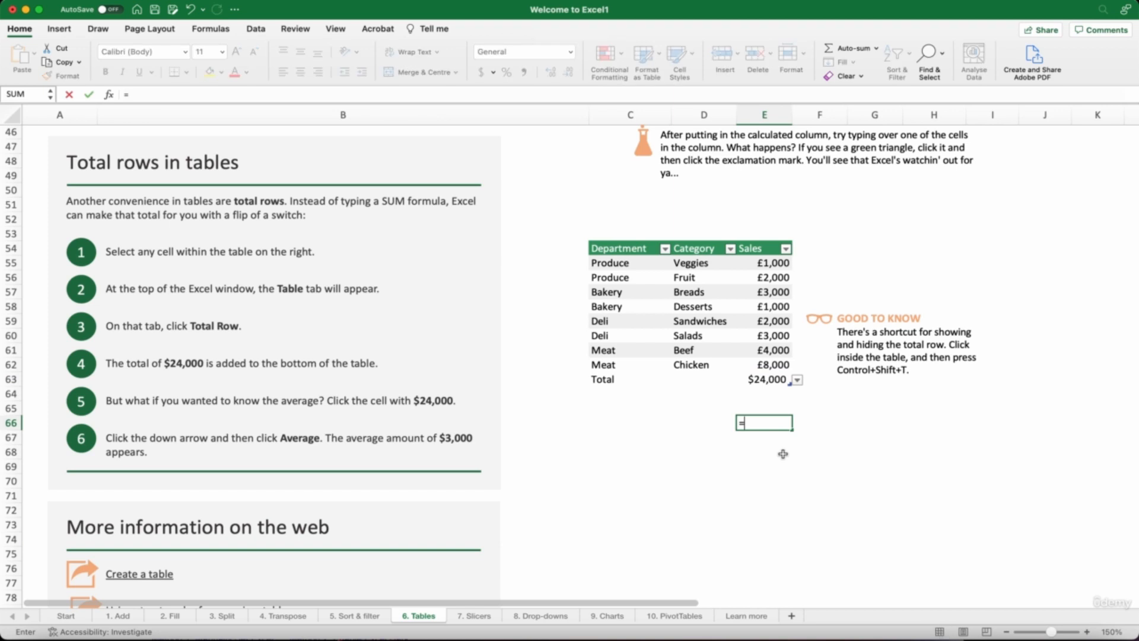
pyautogui.write('sum')
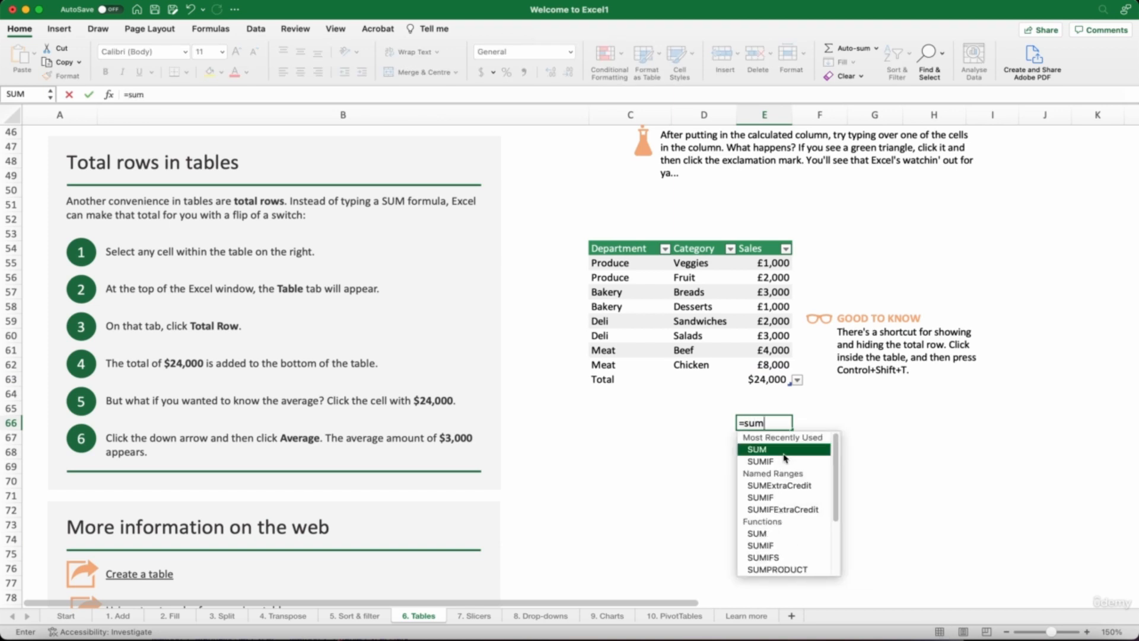
pyautogui.write('(')
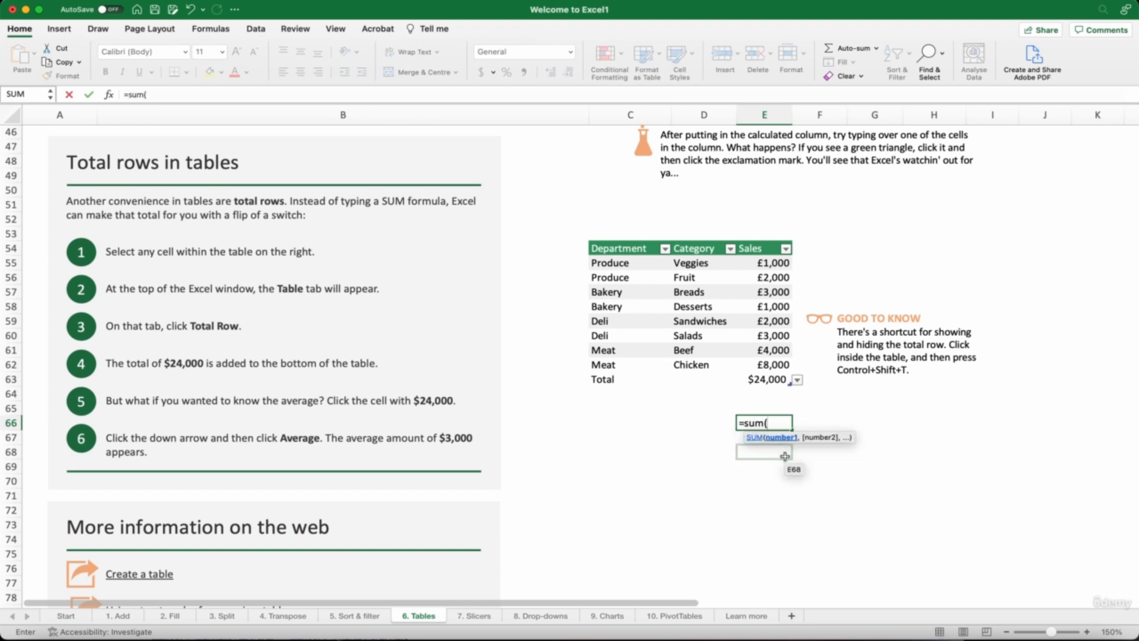
pyautogui.moveTo(771, 262); pyautogui.dragTo(765, 360)
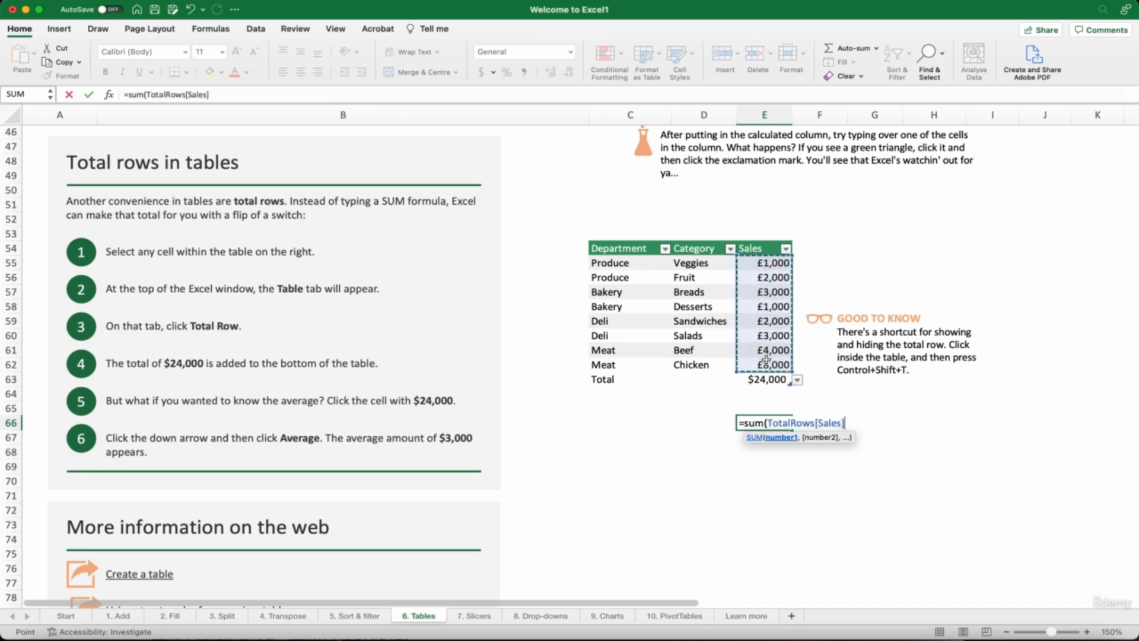
pyautogui.write(')')
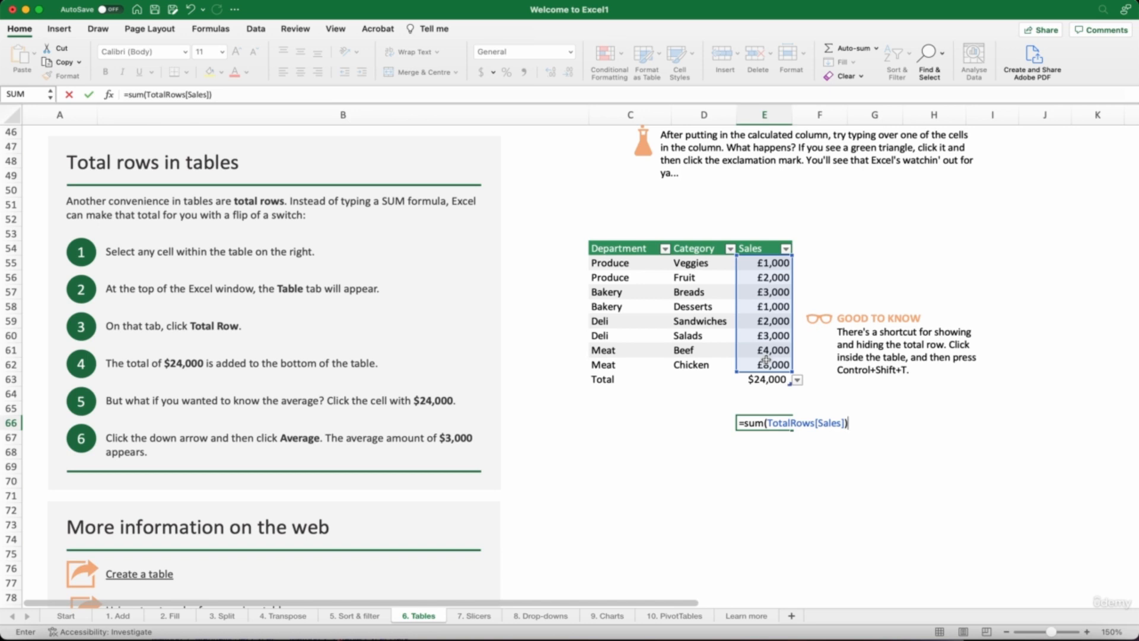
pyautogui.press('Return')
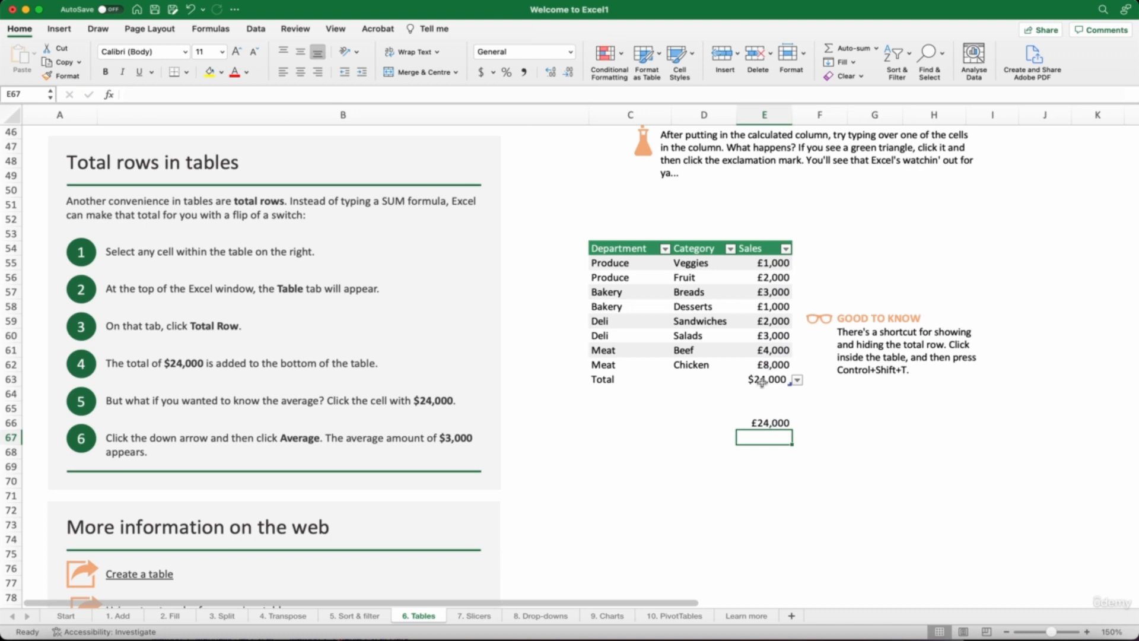
# Step: Compare the formula in E66 with the one in the total row's Sales cell
pyautogui.click(761, 380)
pyautogui.click(764, 431)
pyautogui.click(764, 425)
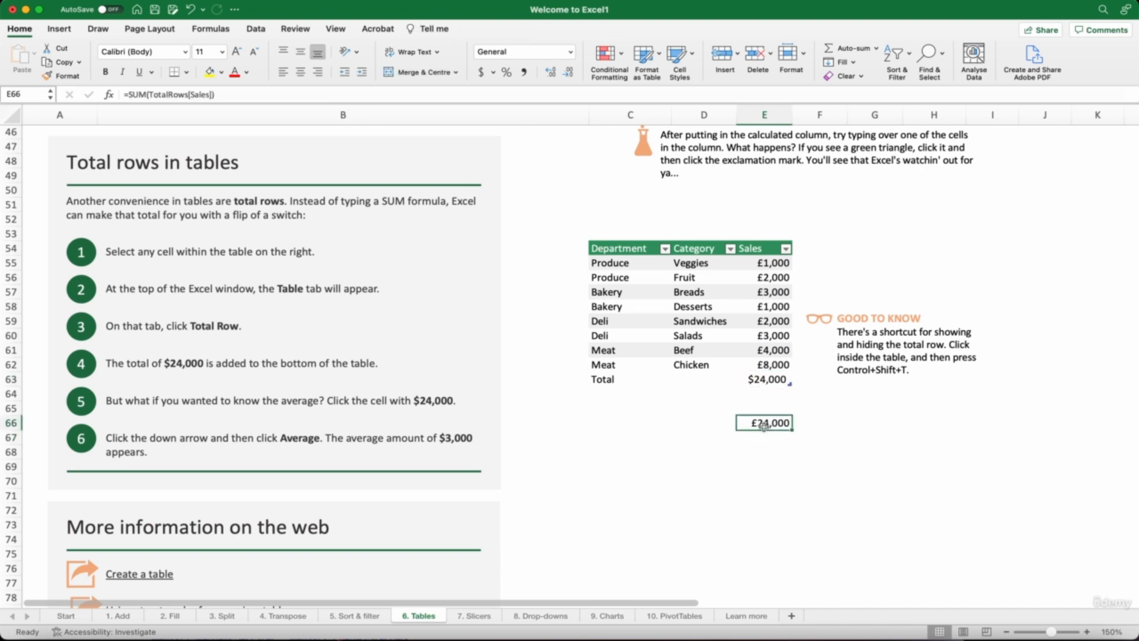
pyautogui.click(763, 380)
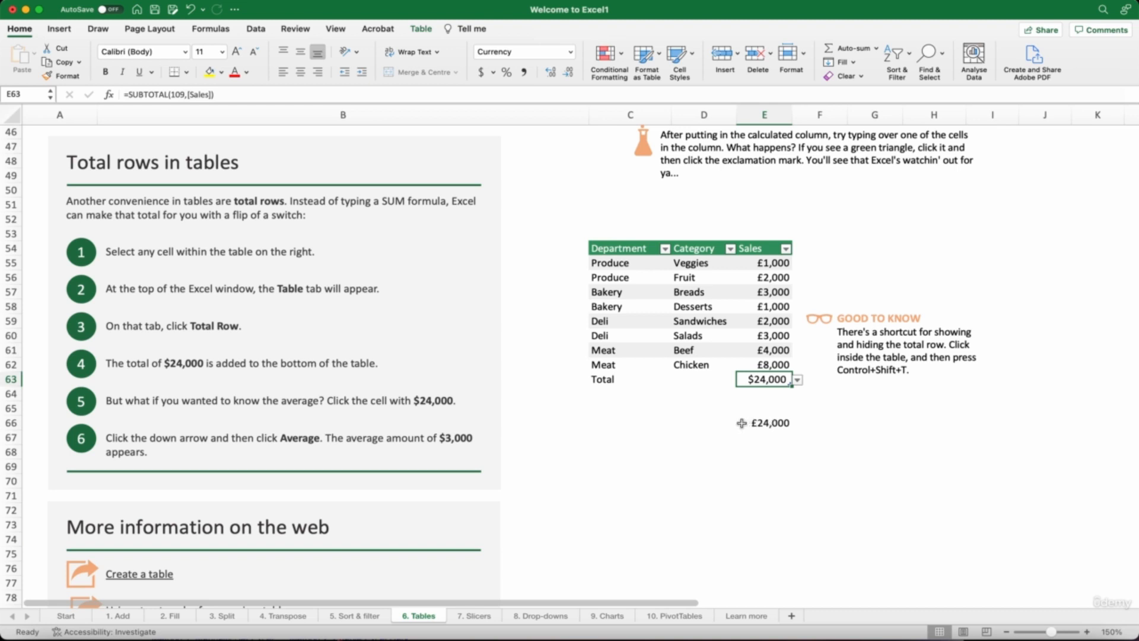
# Step: Enter an AVERAGE formula over the table's Sales column in cell E67 and check it
pyautogui.click(763, 438)
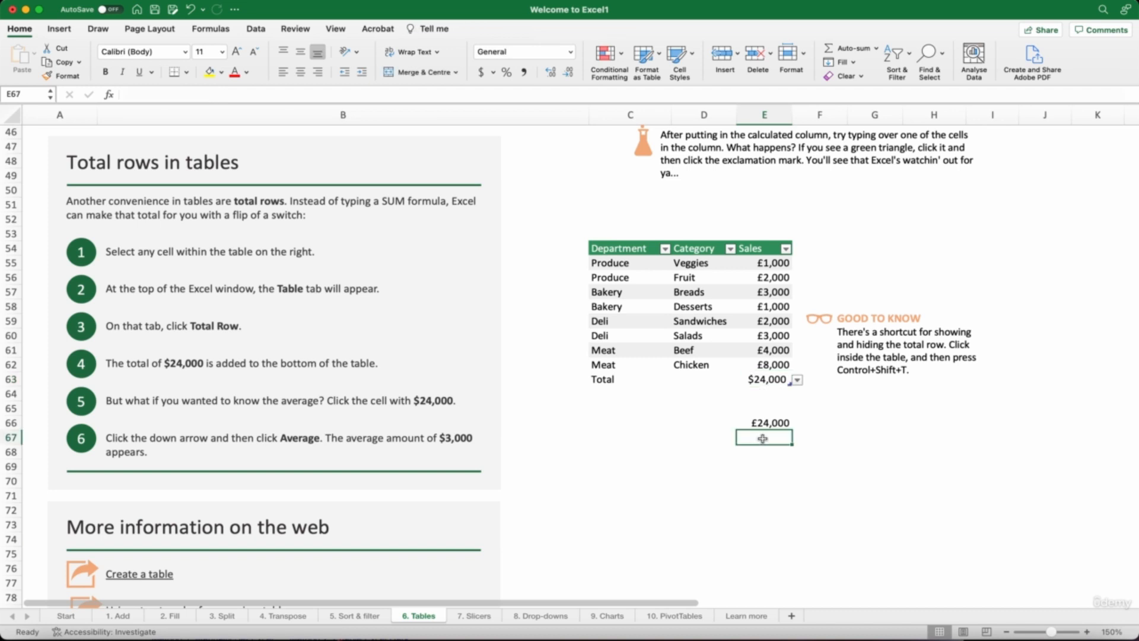
pyautogui.write('=a')
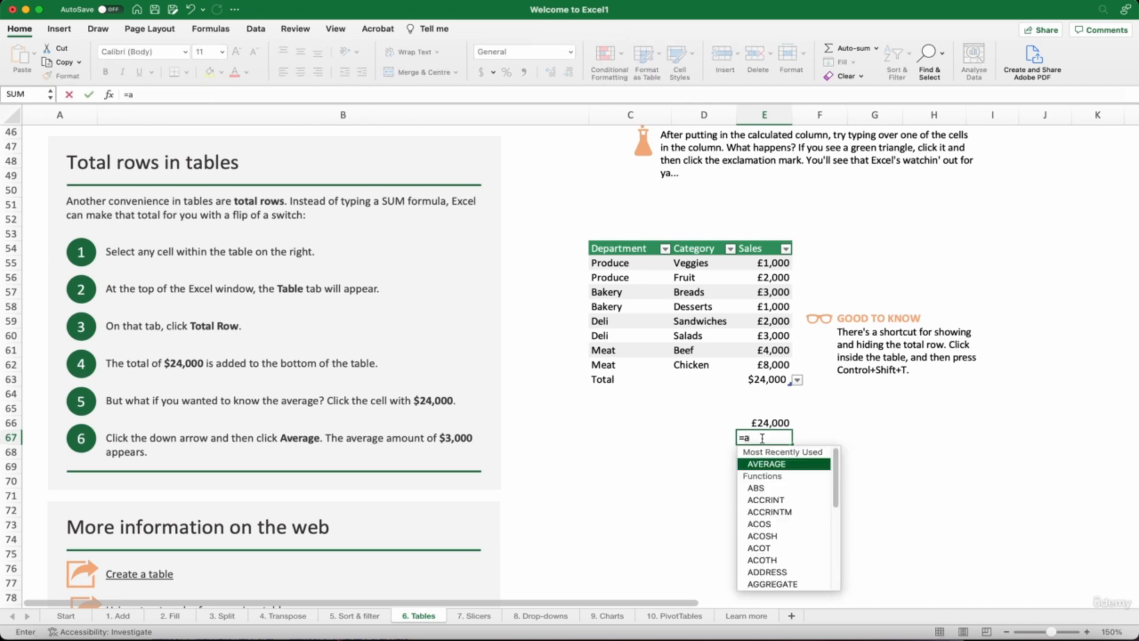
pyautogui.write('verage')
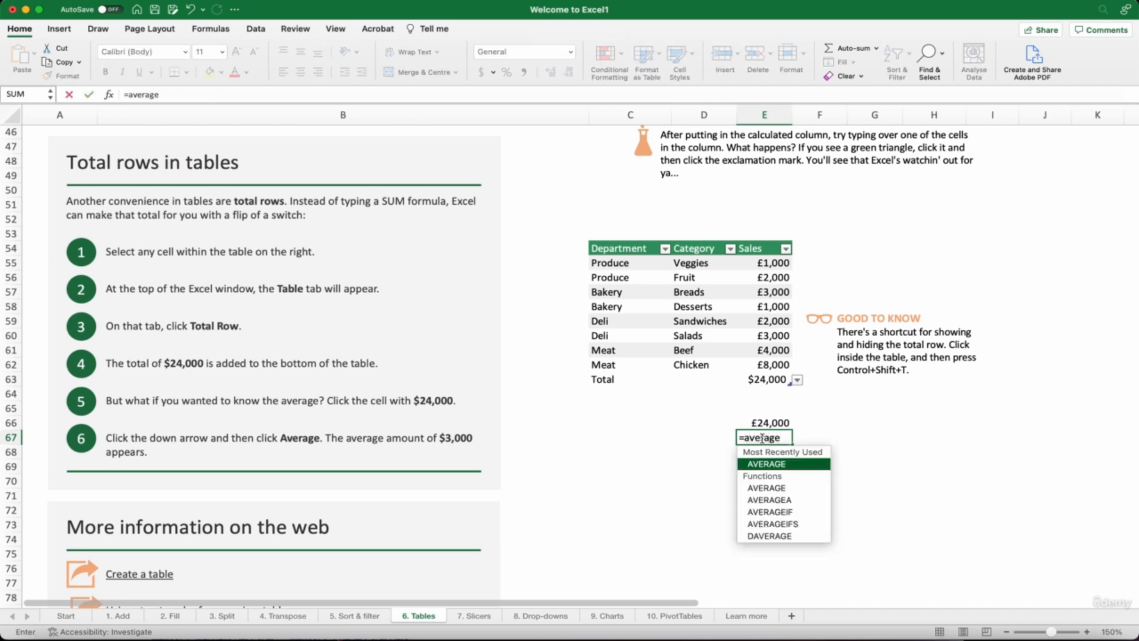
pyautogui.write('(')
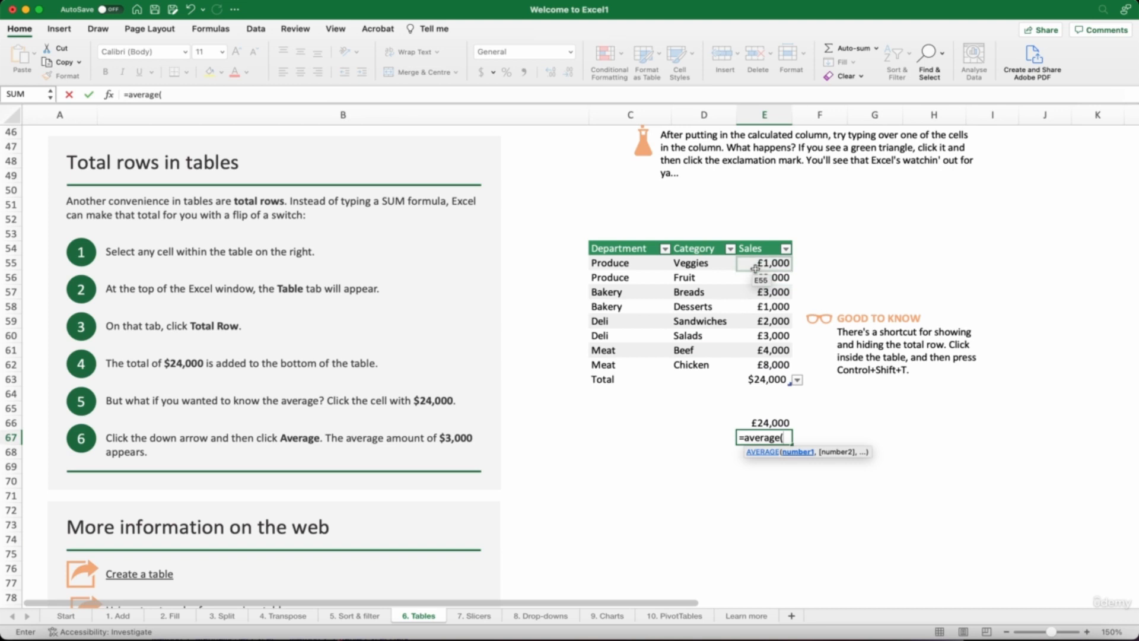
pyautogui.moveTo(768, 263); pyautogui.dragTo(770, 362)
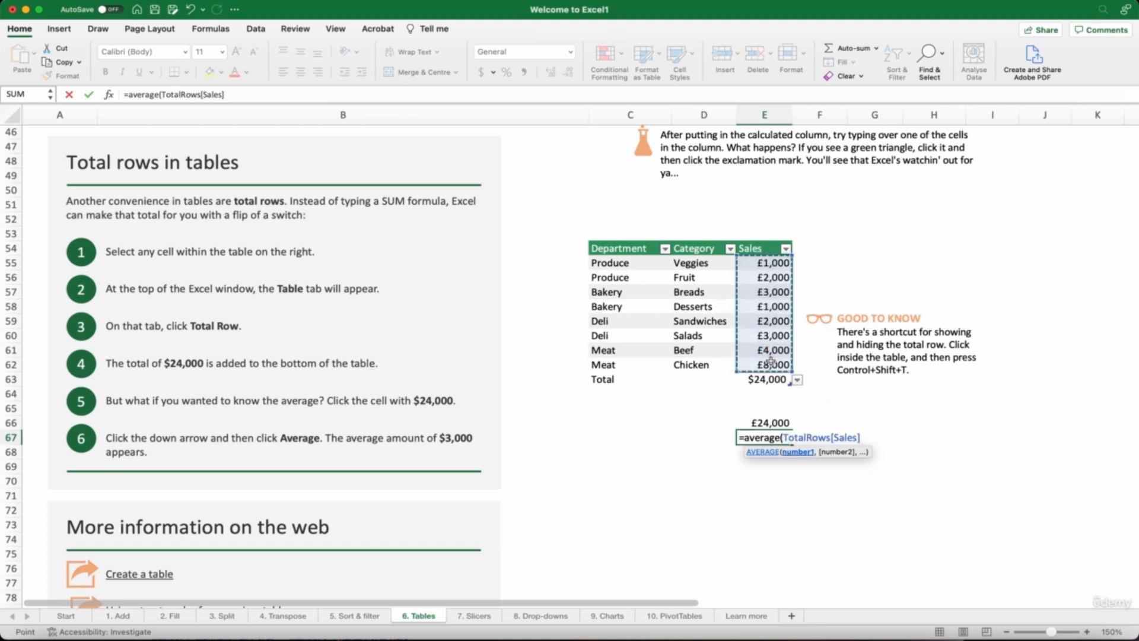
pyautogui.write(')')
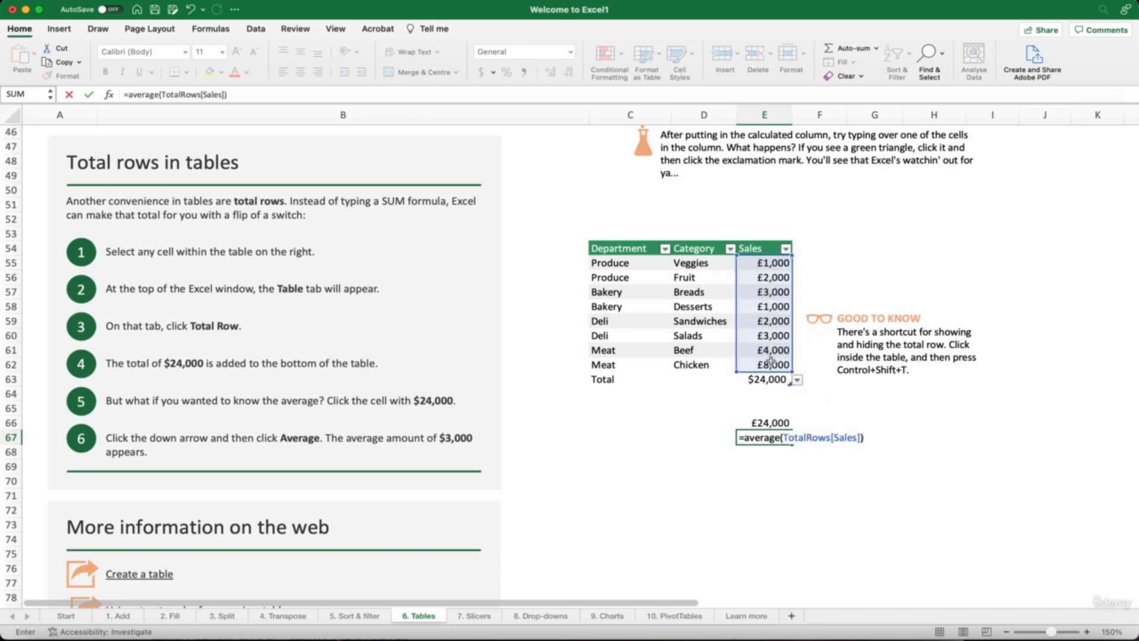
pyautogui.press('Return')
pyautogui.click(762, 437)
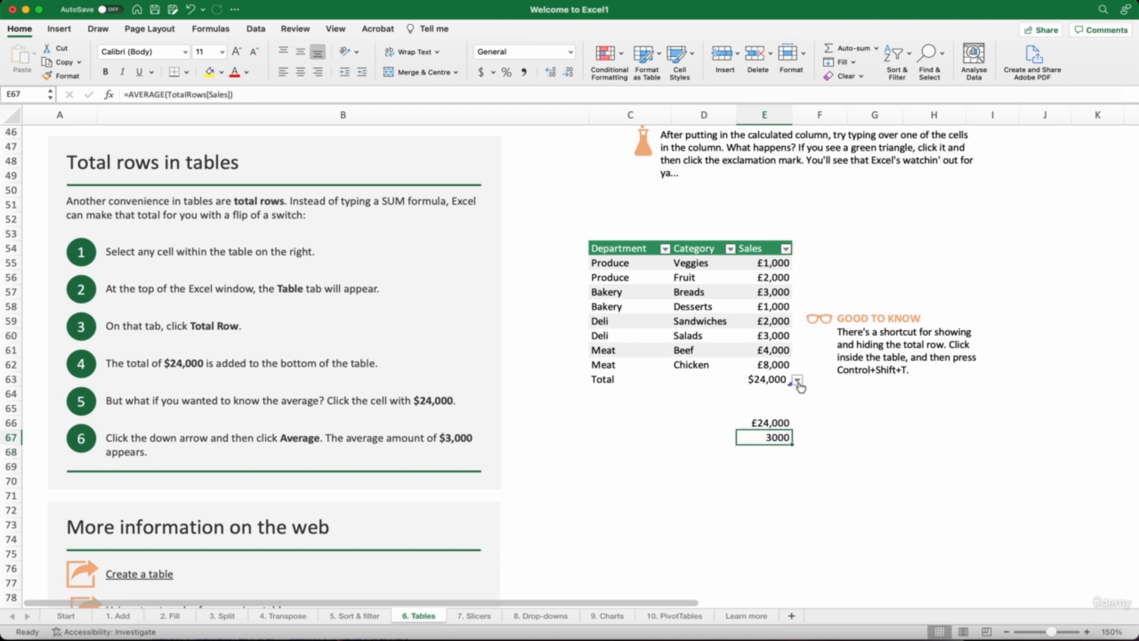
# Step: Change the total row's Sales calculation to Average
pyautogui.click(767, 384)
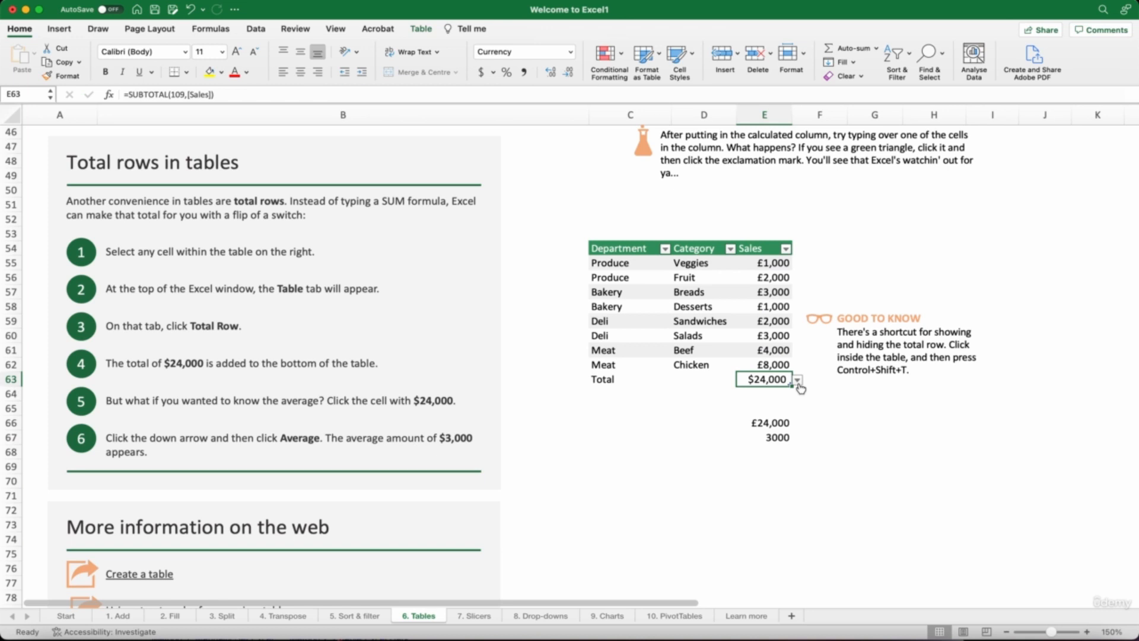
pyautogui.click(799, 385)
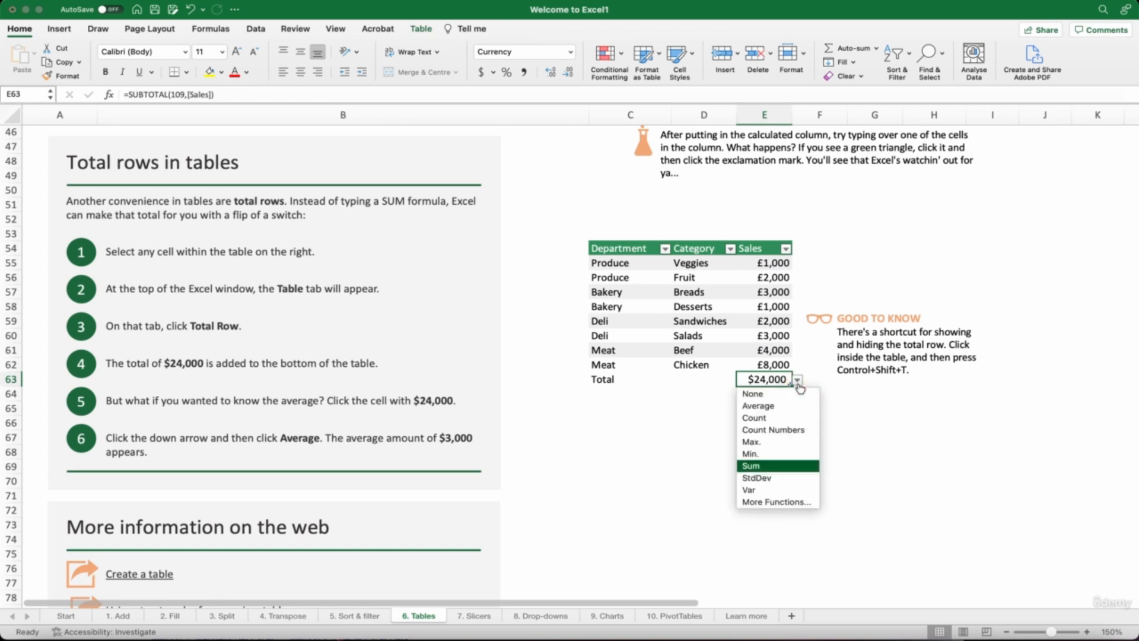
pyautogui.click(778, 405)
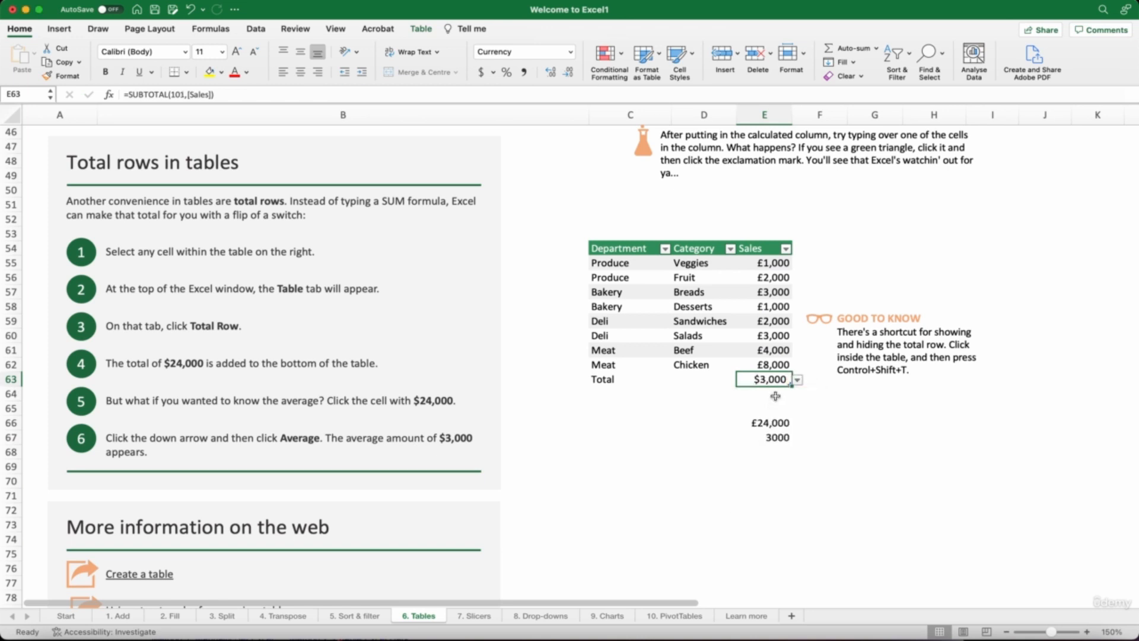
# Step: Check the AVERAGE formula in E67 and set the total row's Sales calculation back to Sum
pyautogui.click(774, 438)
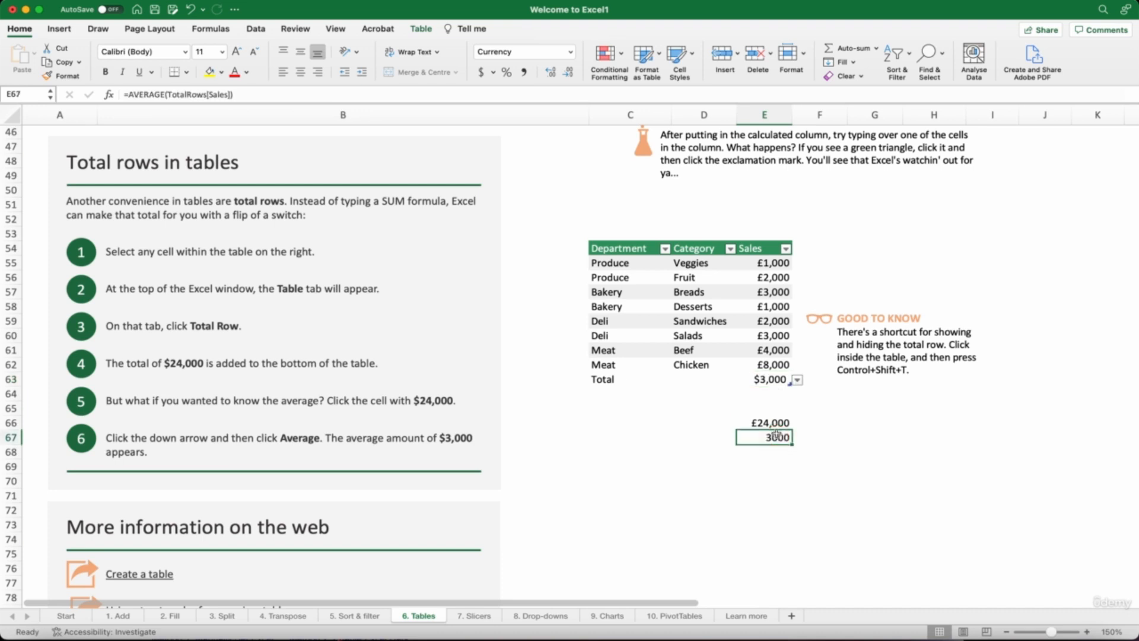
pyautogui.click(787, 381)
pyautogui.click(798, 381)
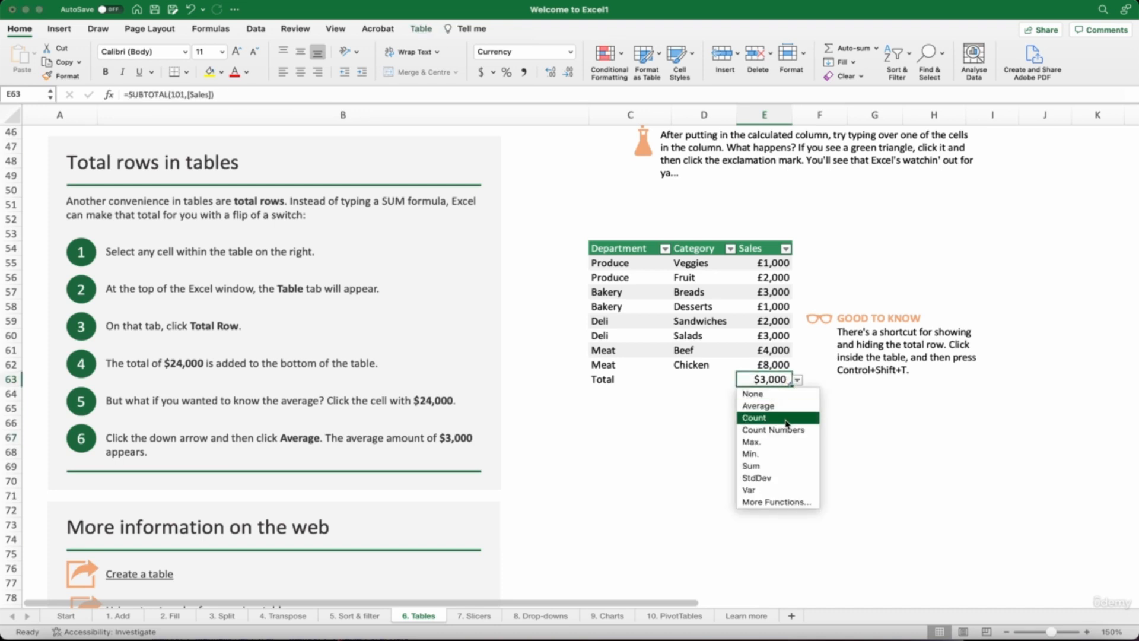
pyautogui.click(751, 465)
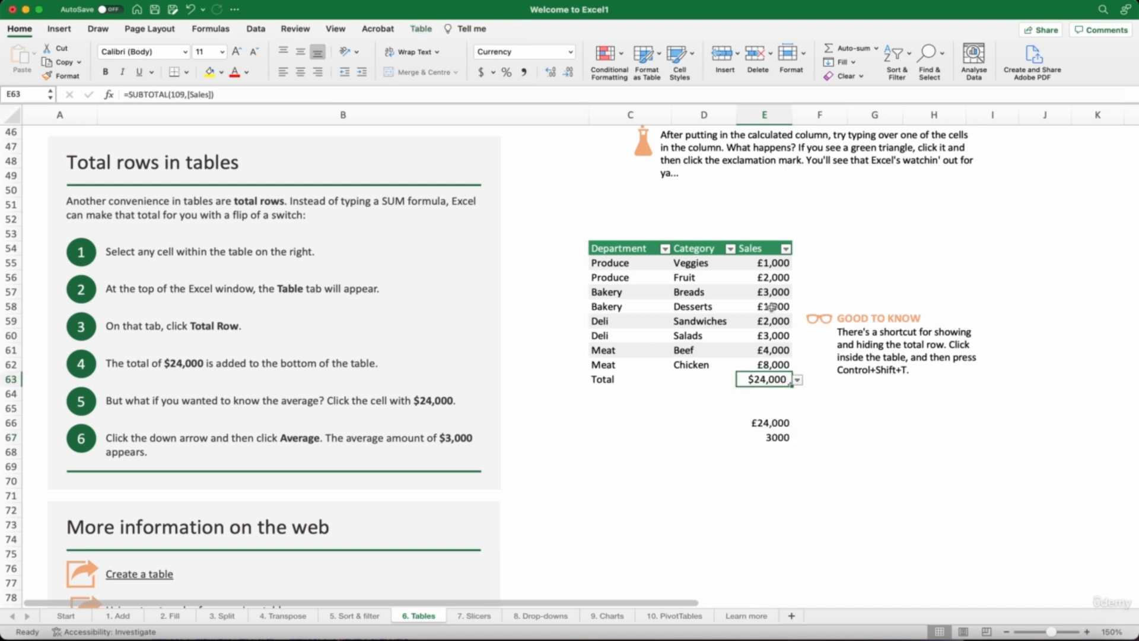
# Step: Review the Sales values and the SUM and AVERAGE formulas in E66 and E67, and delete both formulas
pyautogui.moveTo(766, 263); pyautogui.dragTo(773, 364)
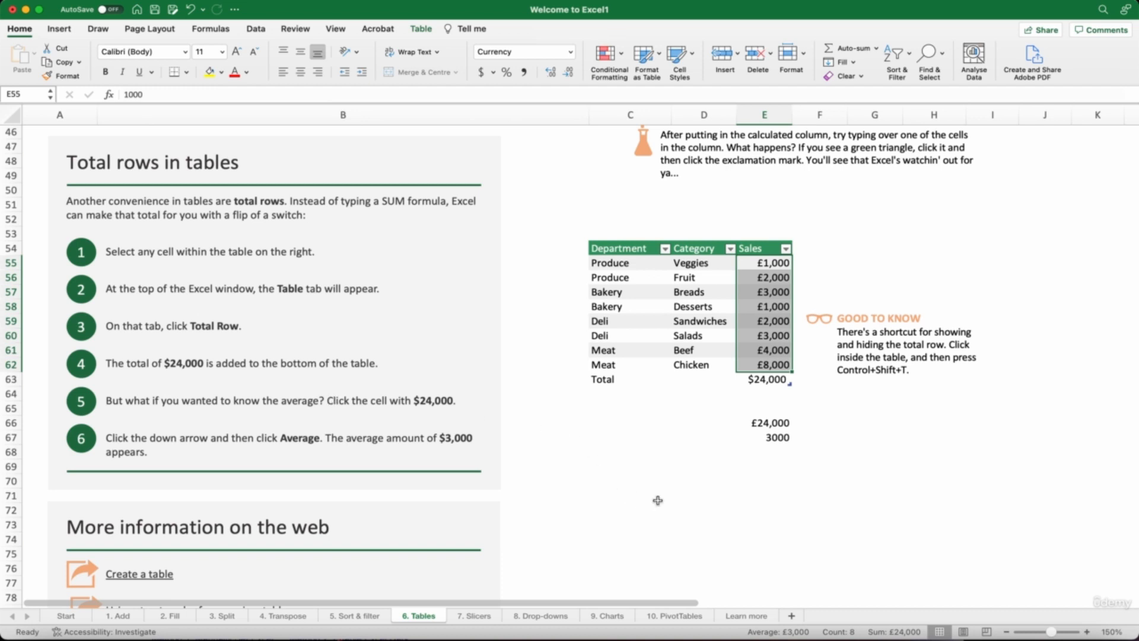
pyautogui.moveTo(771, 422); pyautogui.dragTo(771, 438)
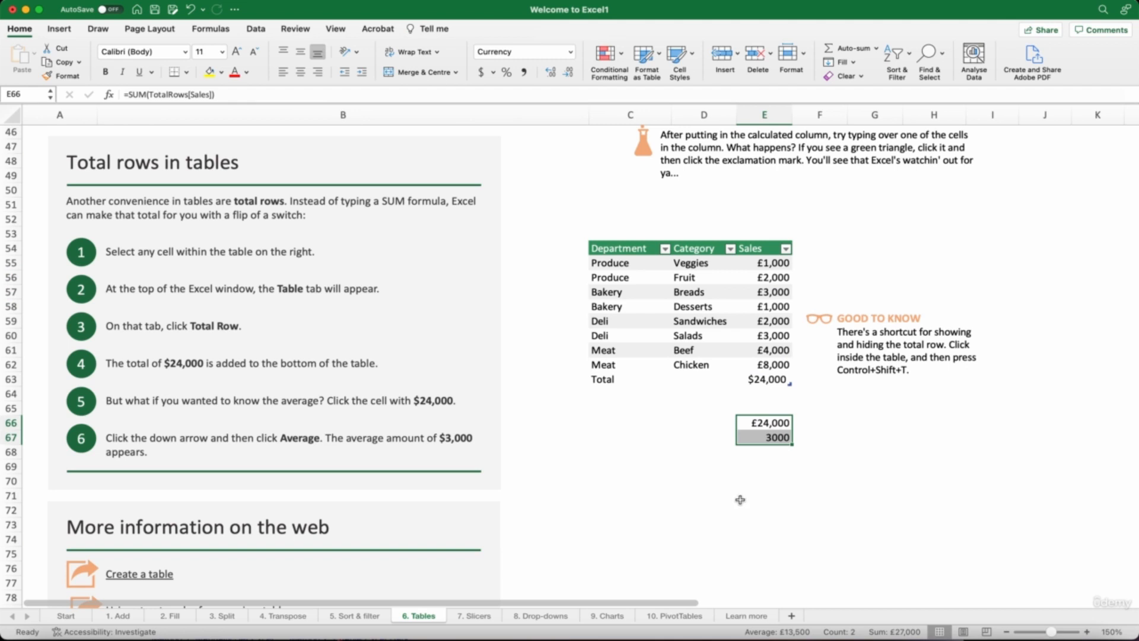
pyautogui.doubleClick(761, 423)
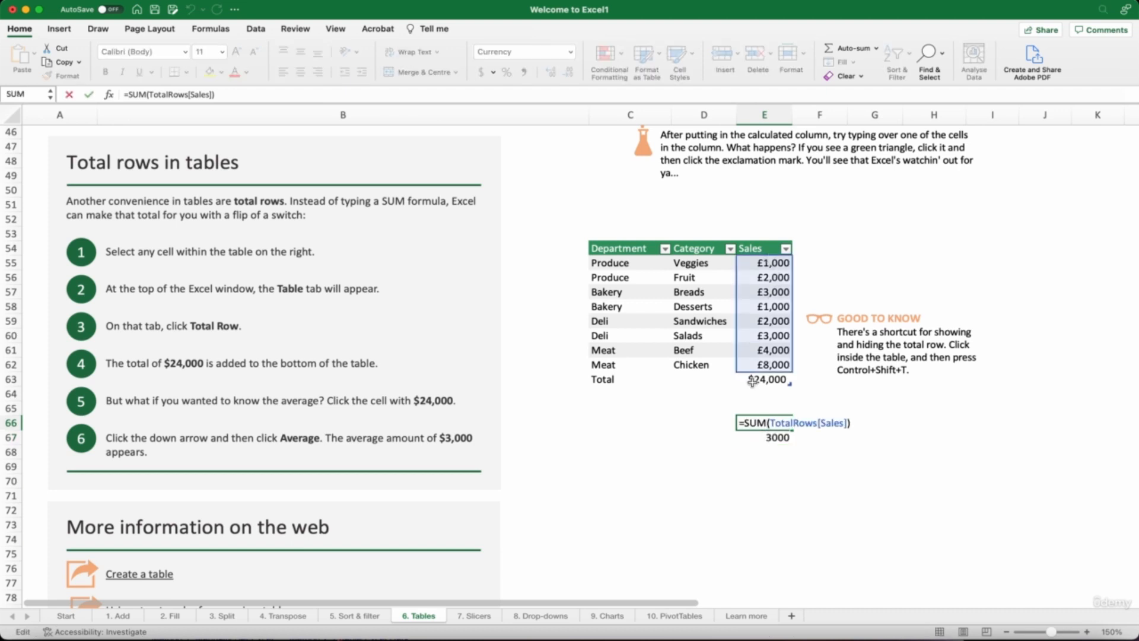
pyautogui.press('Escape')
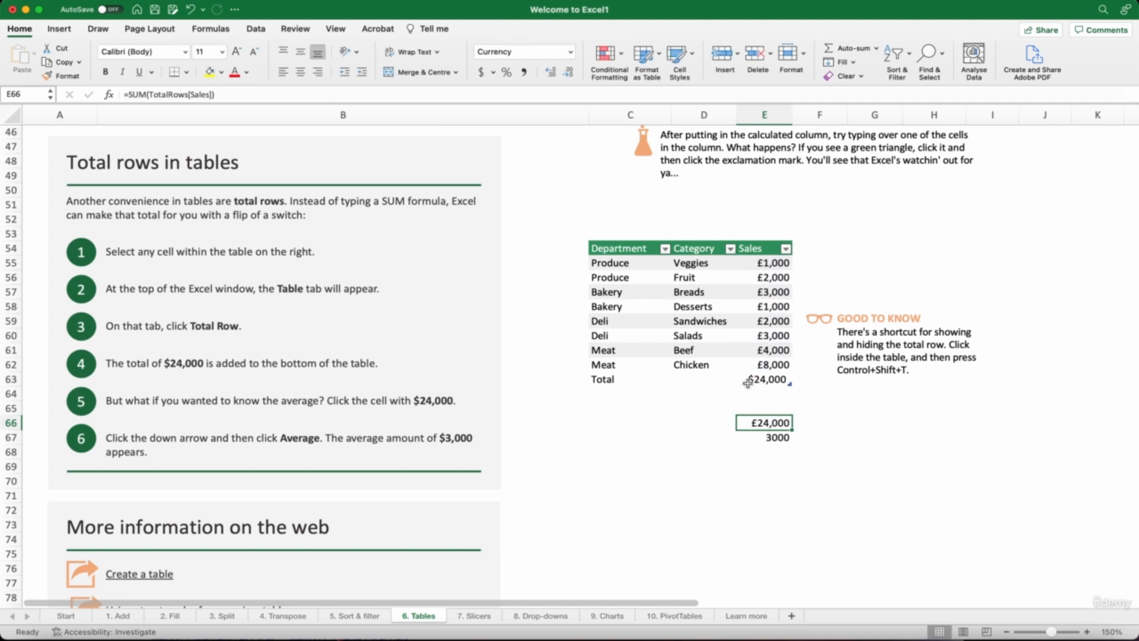
pyautogui.doubleClick(769, 438)
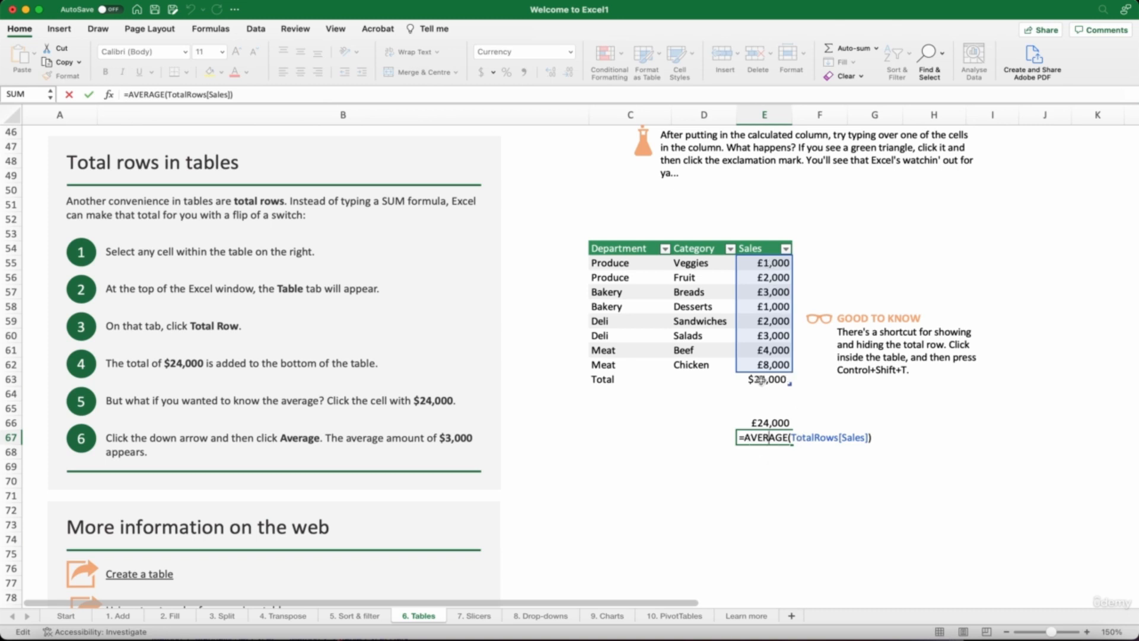
pyautogui.press('Escape')
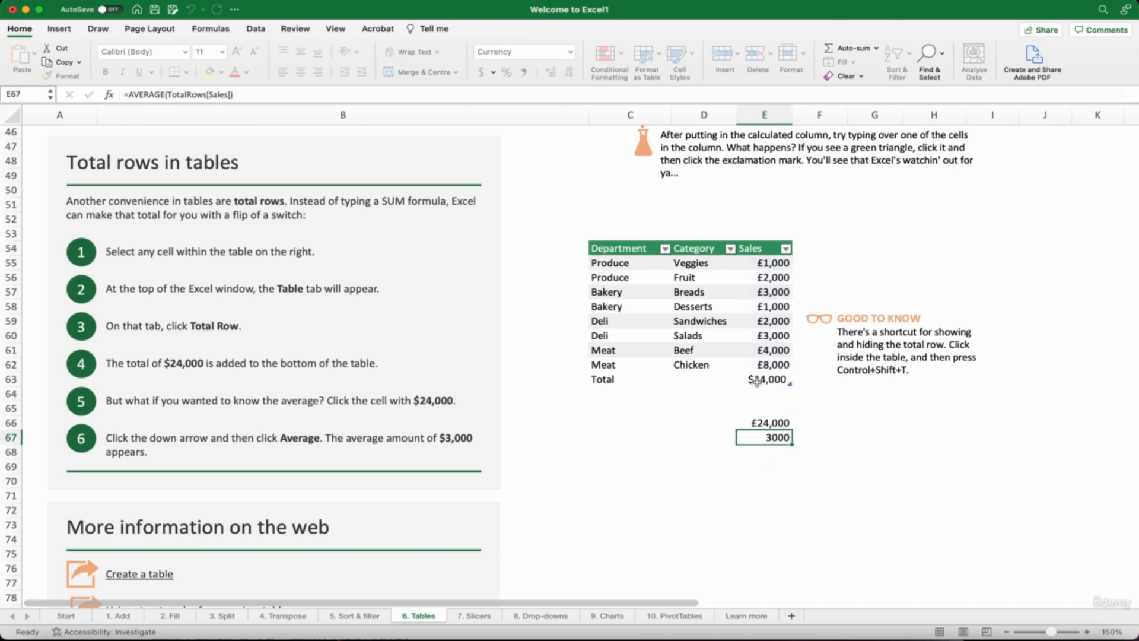
pyautogui.moveTo(772, 424); pyautogui.dragTo(772, 444)
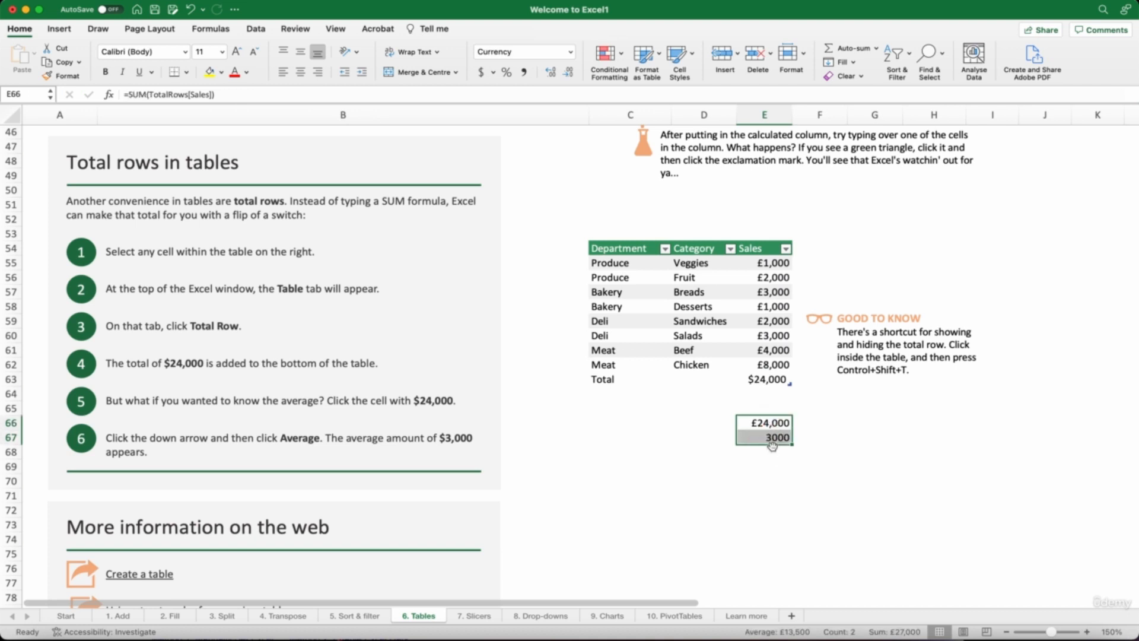
pyautogui.press('Delete')
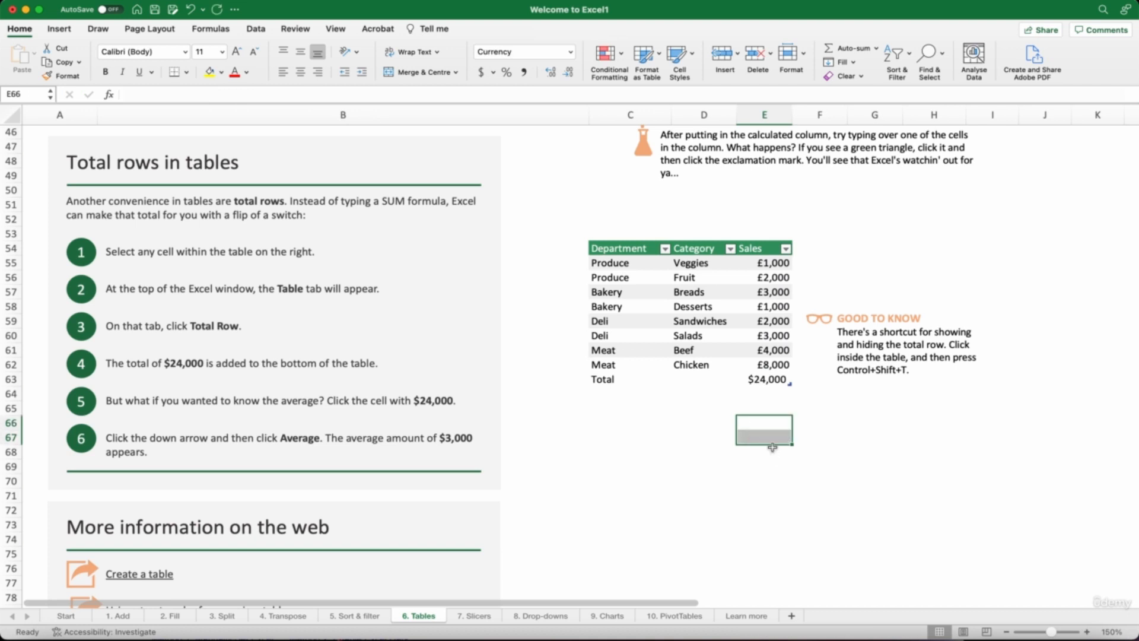
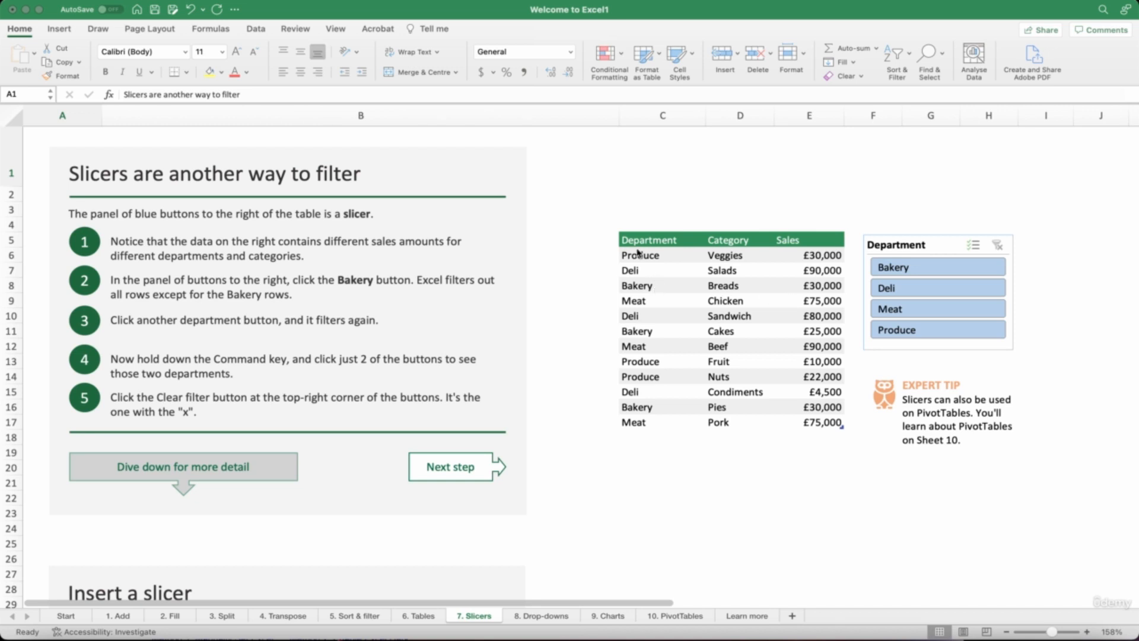
# Step: Filter the first table with its Department slicer by Bakery, by Meat, and by Meat with Deli, and clear the filter
pyautogui.click(711, 239)
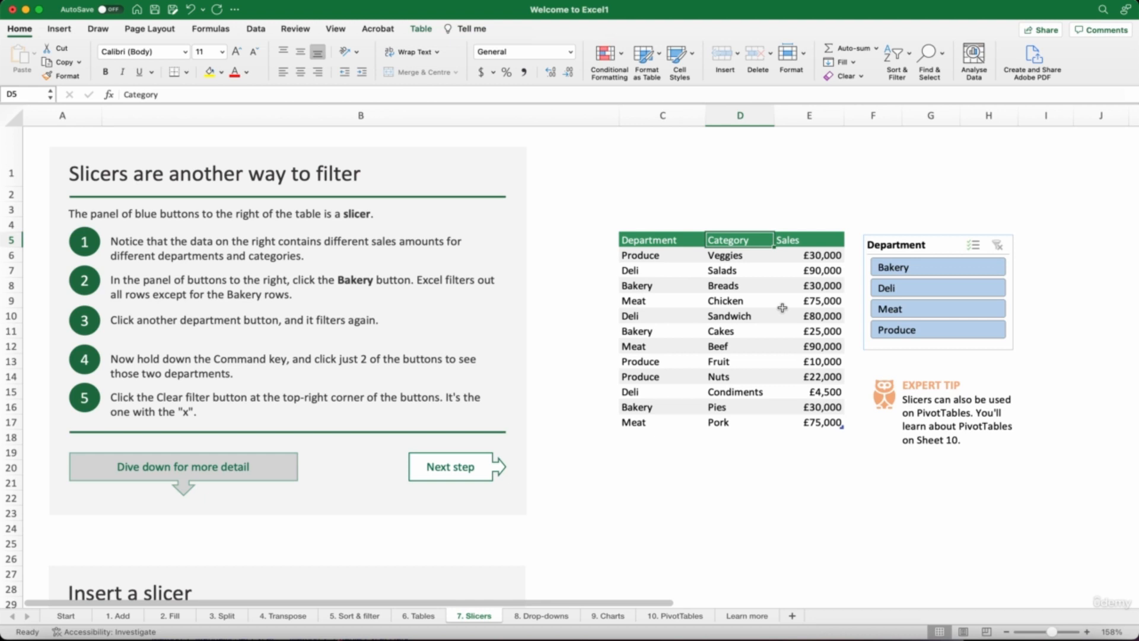
pyautogui.click(917, 272)
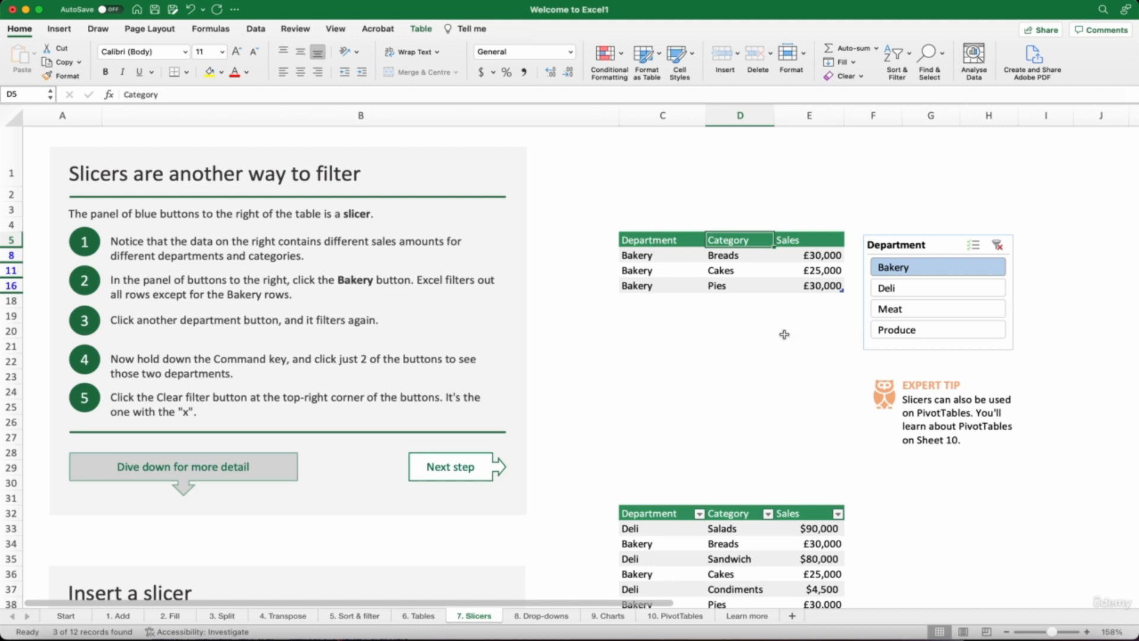
pyautogui.click(907, 315)
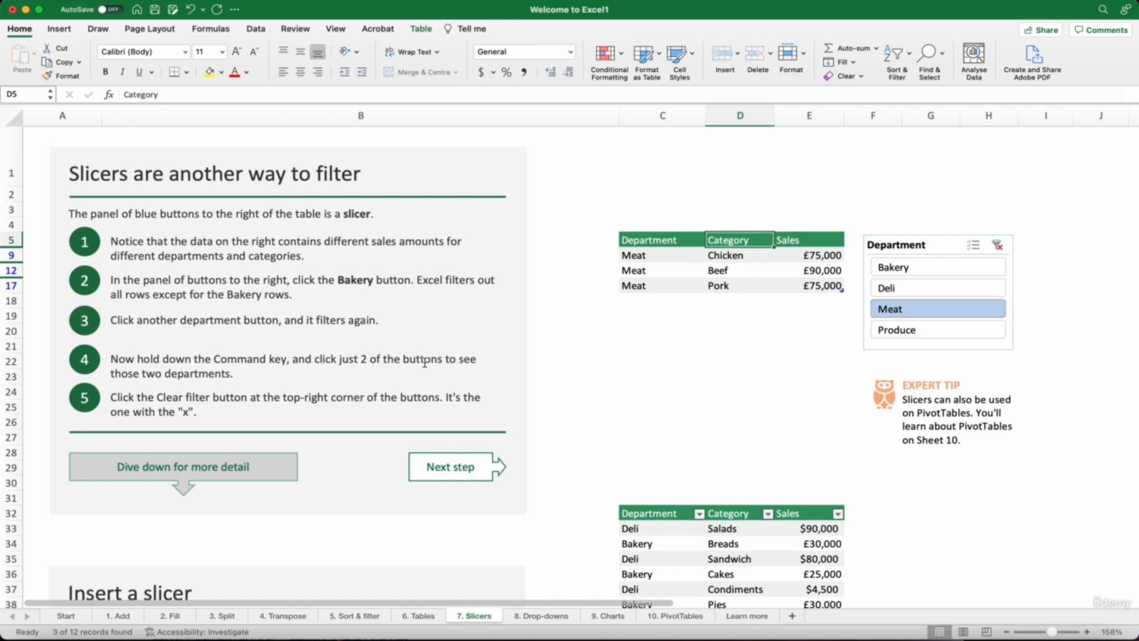
pyautogui.keyDown('super'); pyautogui.click(906, 292); pyautogui.keyUp('super')
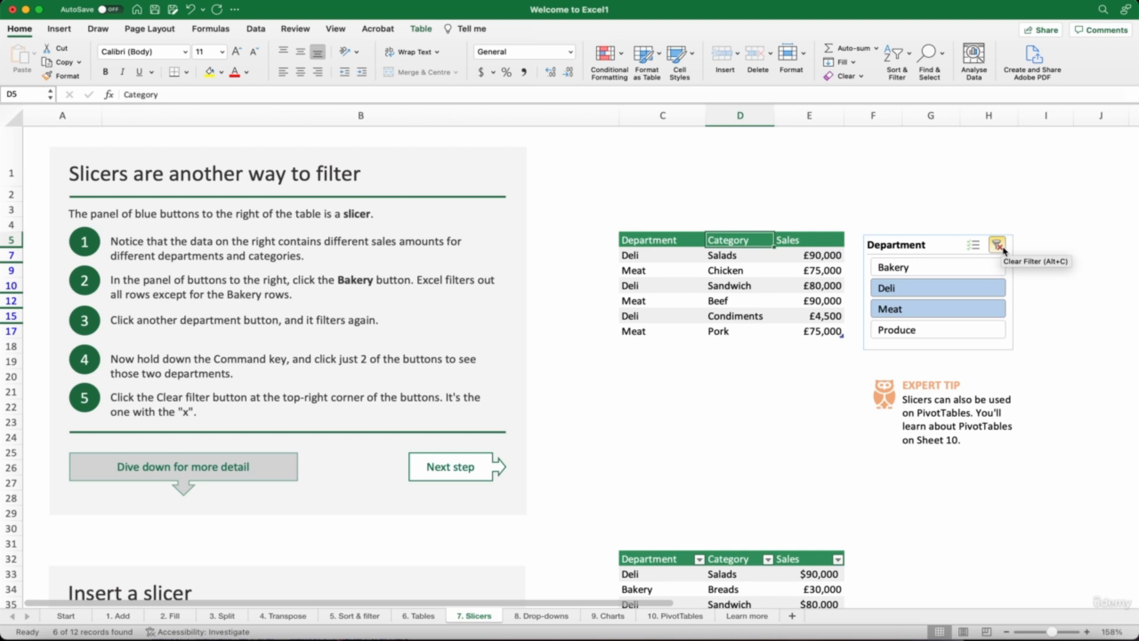
pyautogui.click(1002, 248)
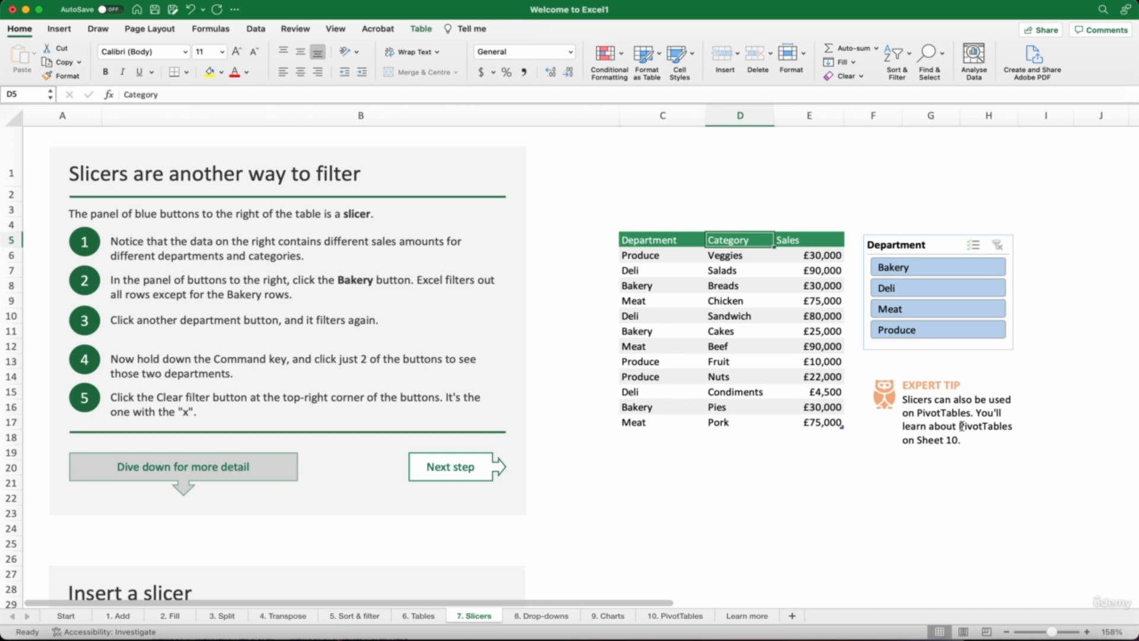
# Step: Insert a Department slicer for the table under the Insert a slicer exercise and place it beside the Sales column
pyautogui.scroll(-10, 654, 472)
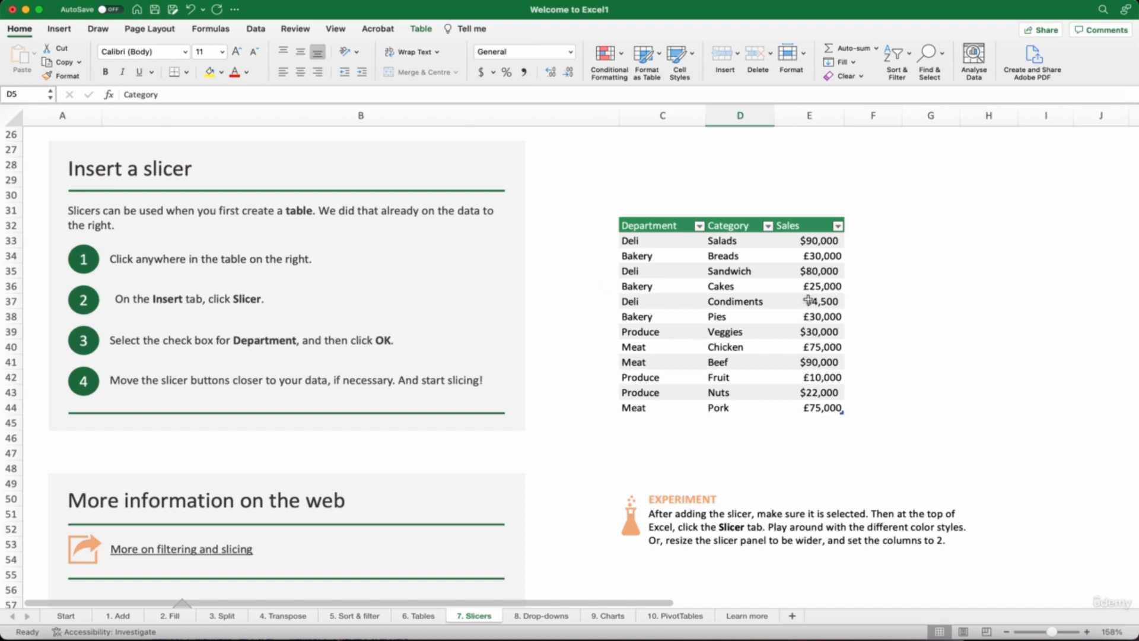
pyautogui.click(732, 304)
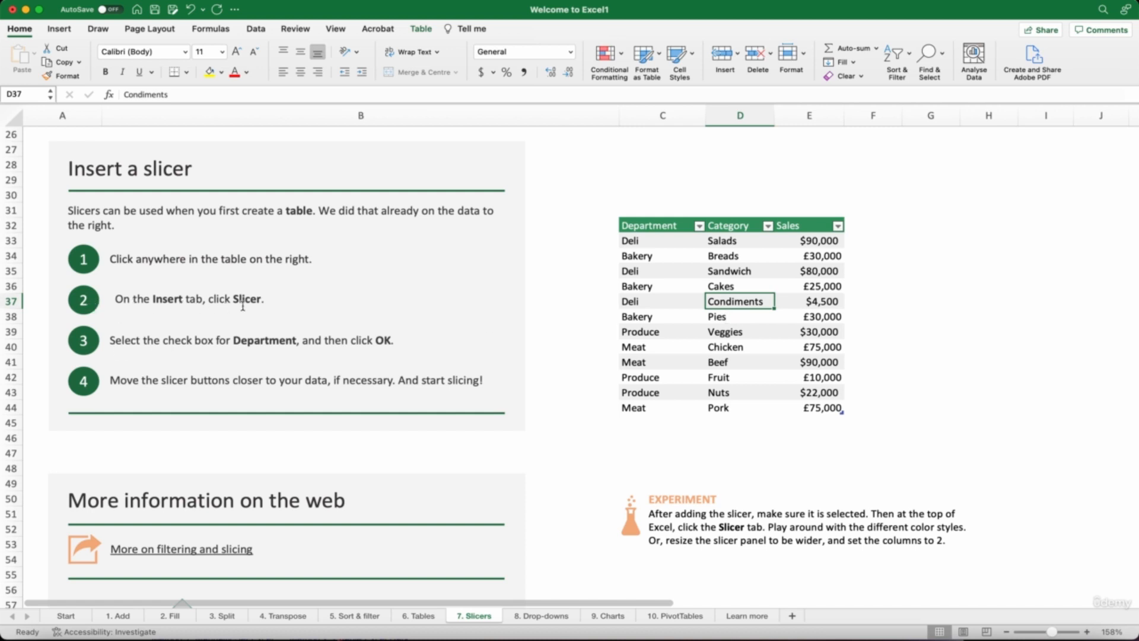
pyautogui.click(59, 29)
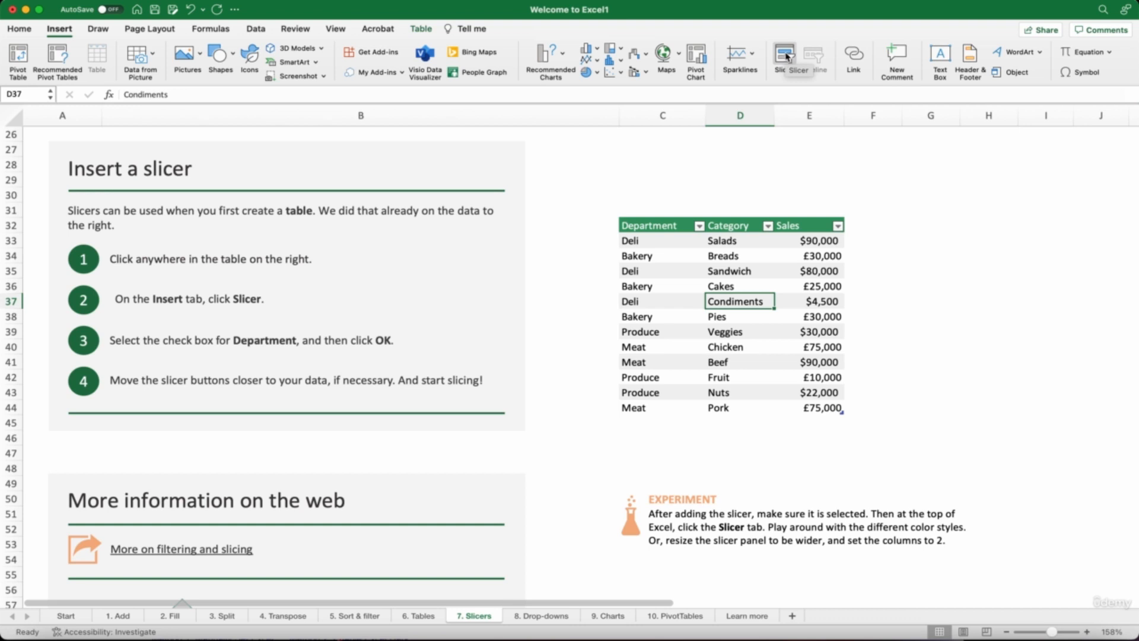
pyautogui.click(787, 58)
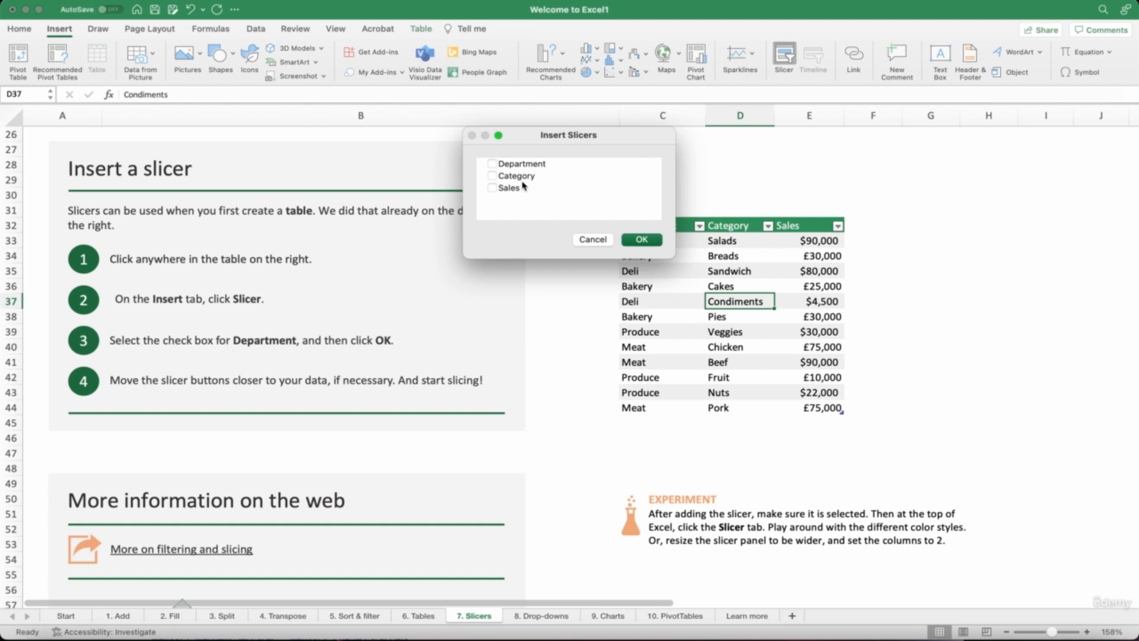
pyautogui.click(493, 164)
pyautogui.click(642, 239)
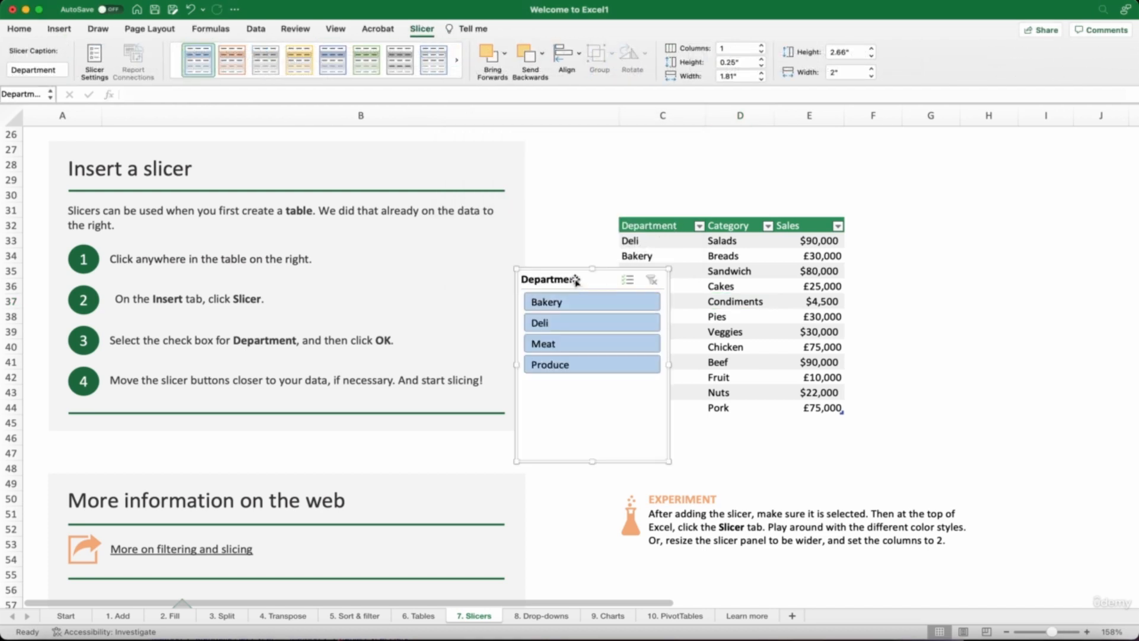
pyautogui.moveTo(576, 280)
pyautogui.mouseDown()
pyautogui.moveTo(604, 291)
pyautogui.moveTo(830, 270)
pyautogui.moveTo(947, 226)
pyautogui.mouseUp()
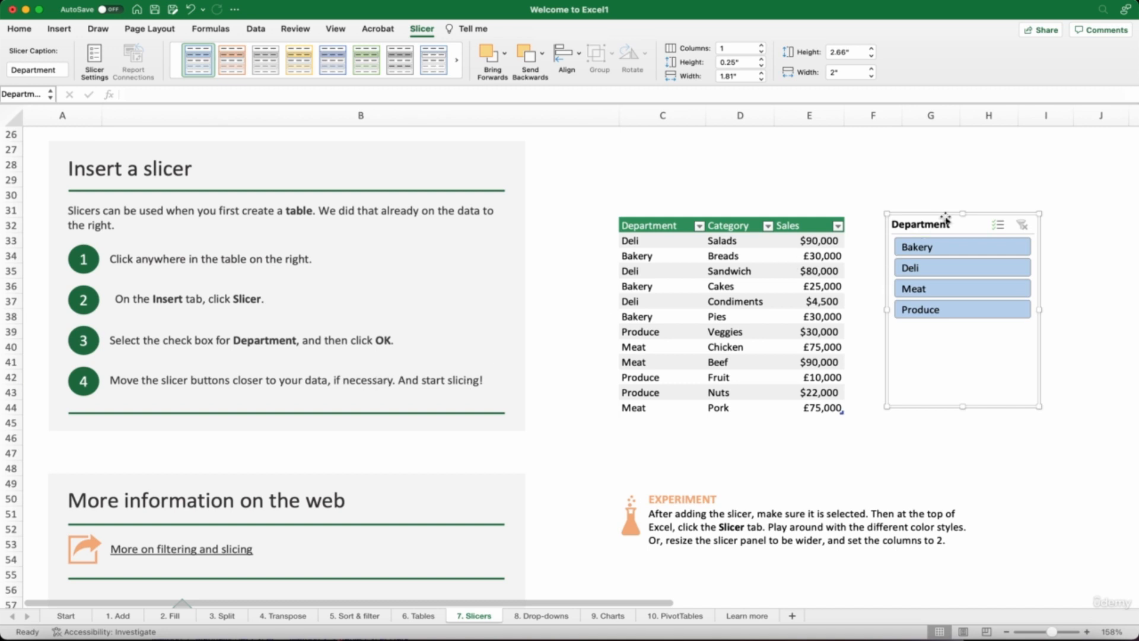
pyautogui.moveTo(943, 219)
pyautogui.mouseDown()
pyautogui.moveTo(912, 224)
pyautogui.moveTo(987, 229)
pyautogui.moveTo(930, 225)
pyautogui.mouseUp()
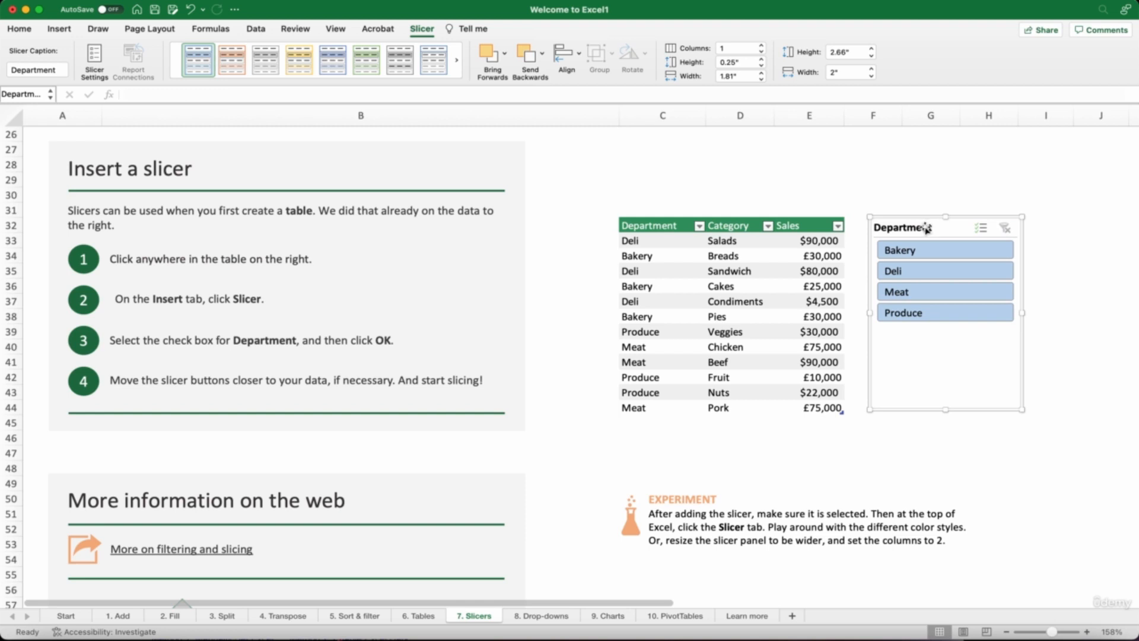
# Step: Filter the second table with the new slicer by single departments and by Bakery with Deli, and clear the filter
pyautogui.click(973, 256)
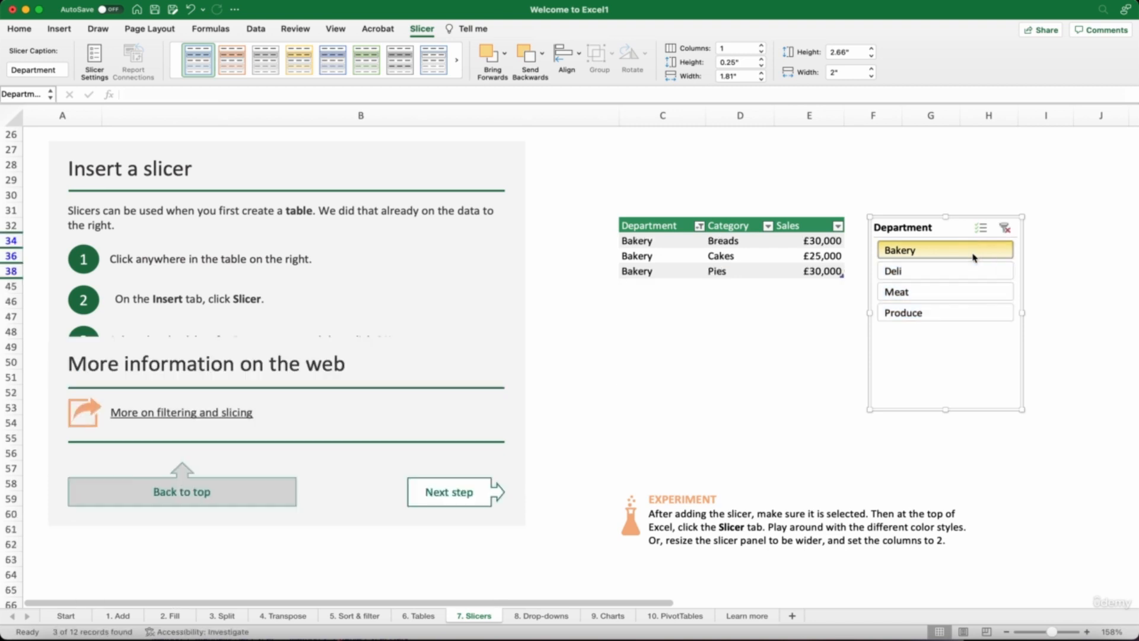
pyautogui.click(961, 313)
pyautogui.click(955, 273)
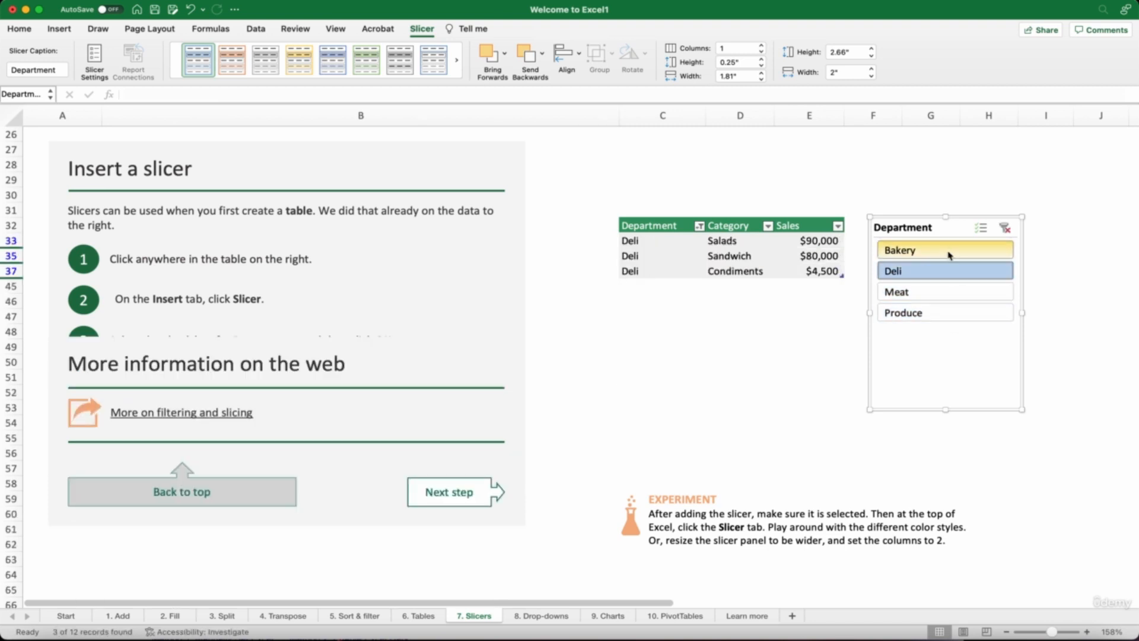
pyautogui.click(949, 253)
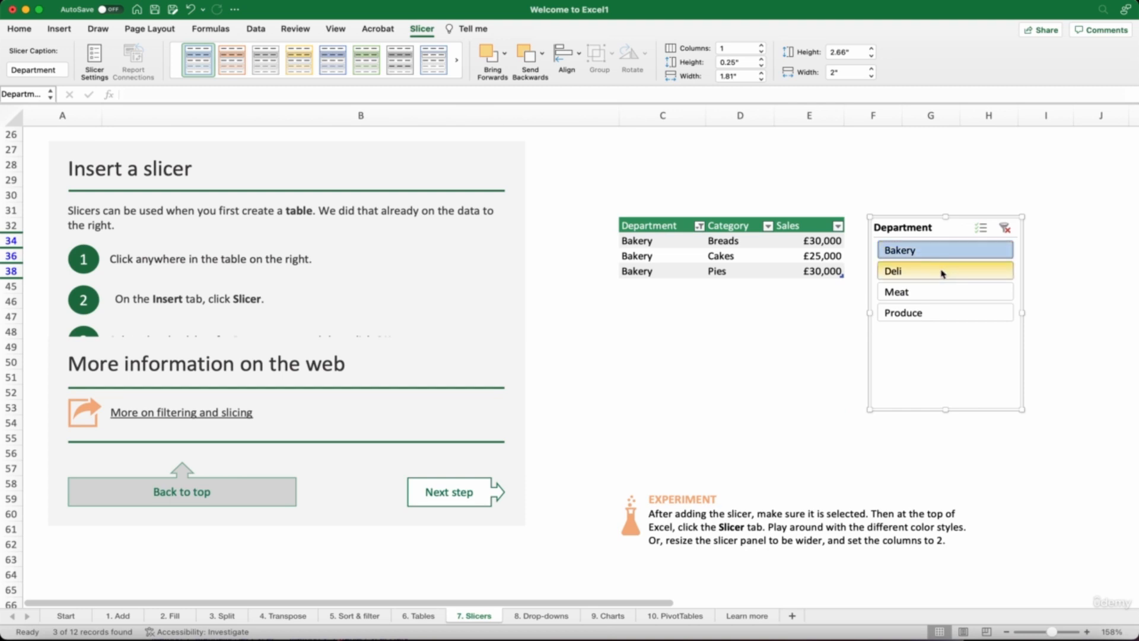
pyautogui.keyDown('super'); pyautogui.click(930, 272); pyautogui.keyUp('super')
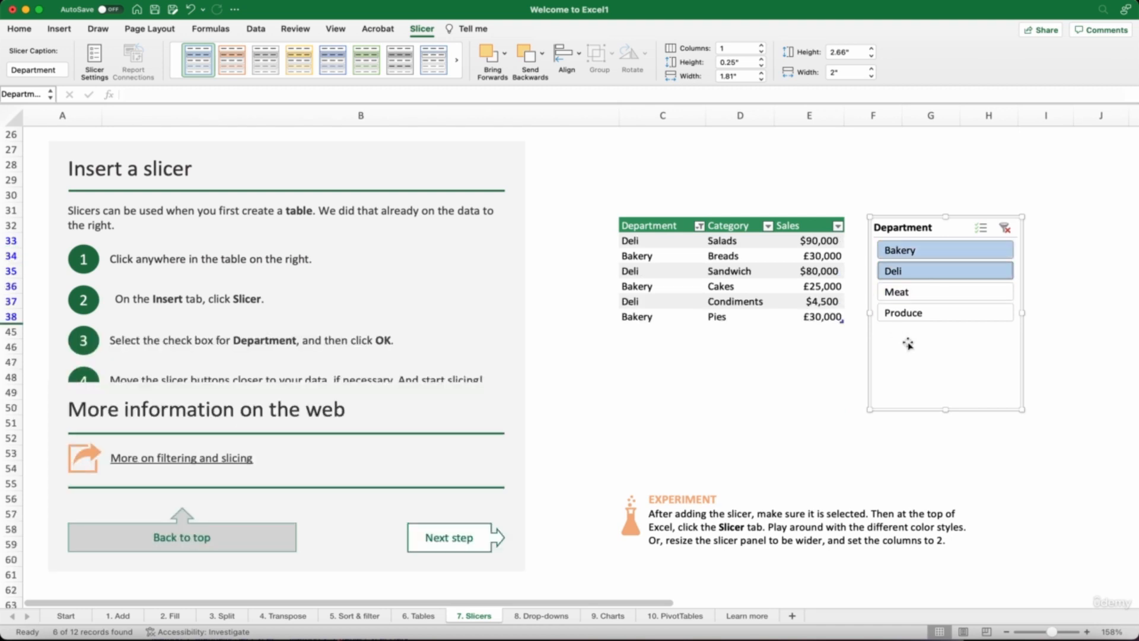
pyautogui.click(1003, 231)
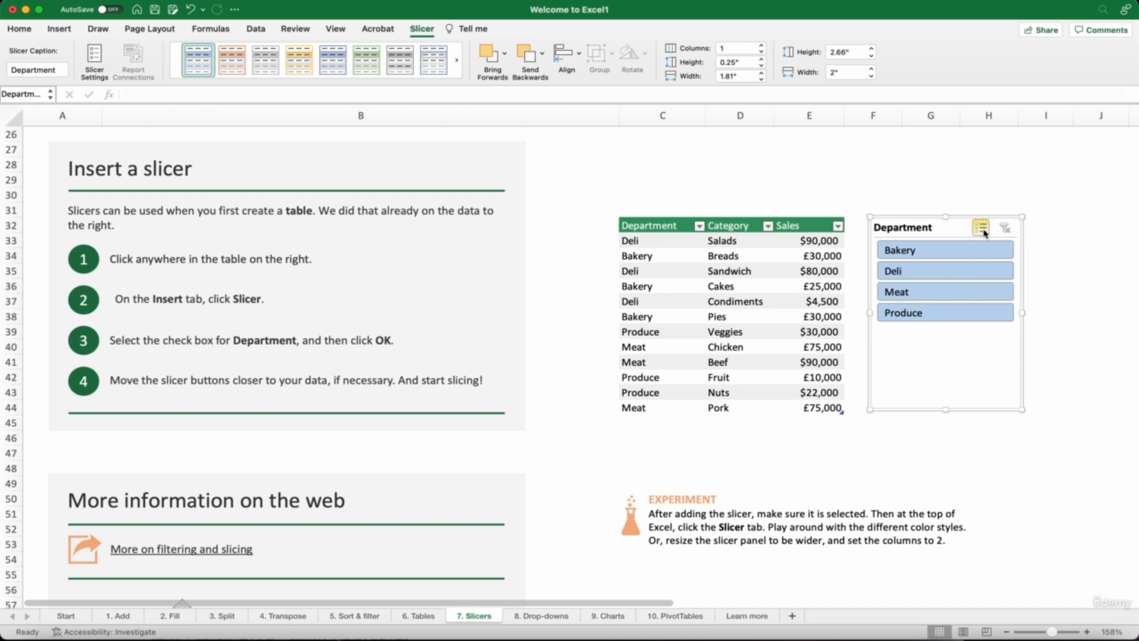
# Step: Turn on multi-select in the new slicer, exclude Bakery, Meat and Deli one by one, and include all three again
pyautogui.click(981, 228)
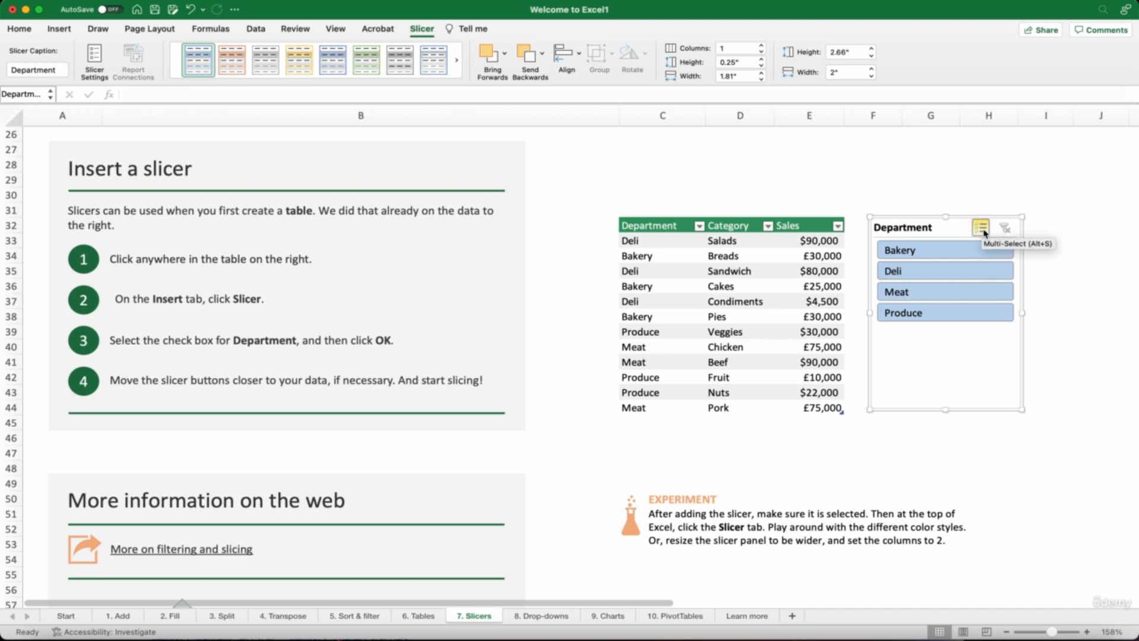
pyautogui.click(936, 255)
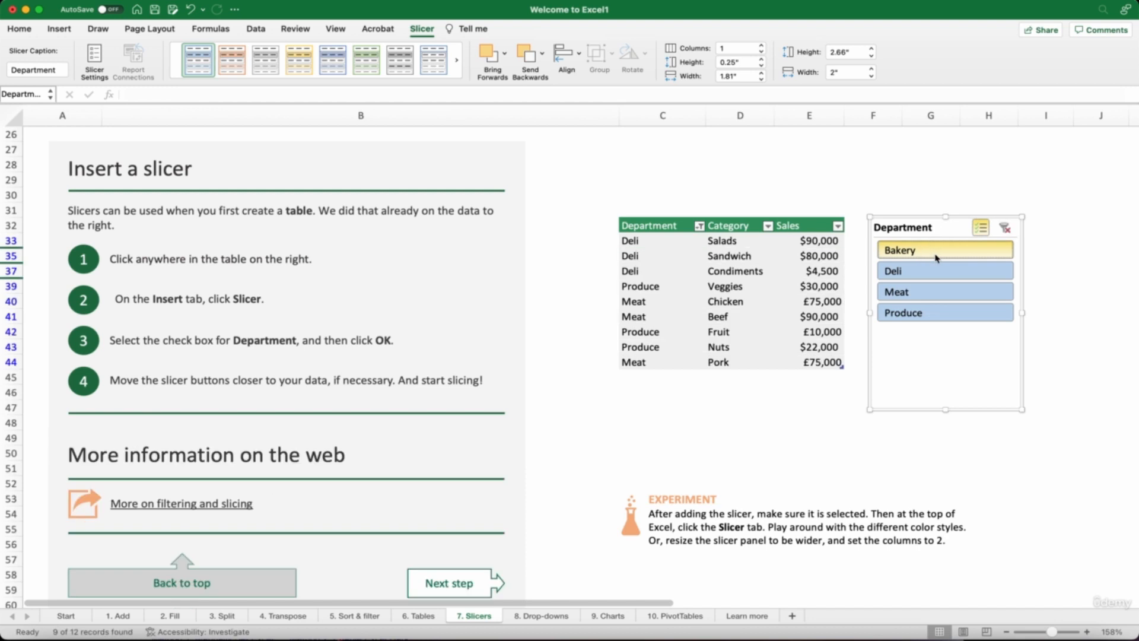
pyautogui.click(946, 291)
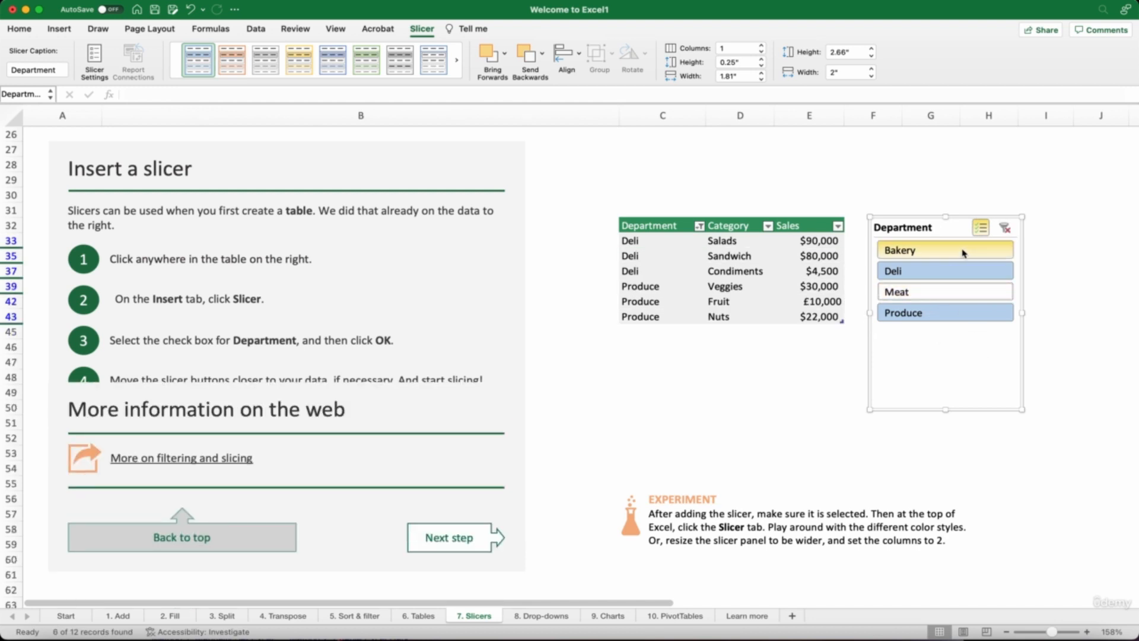
pyautogui.click(938, 270)
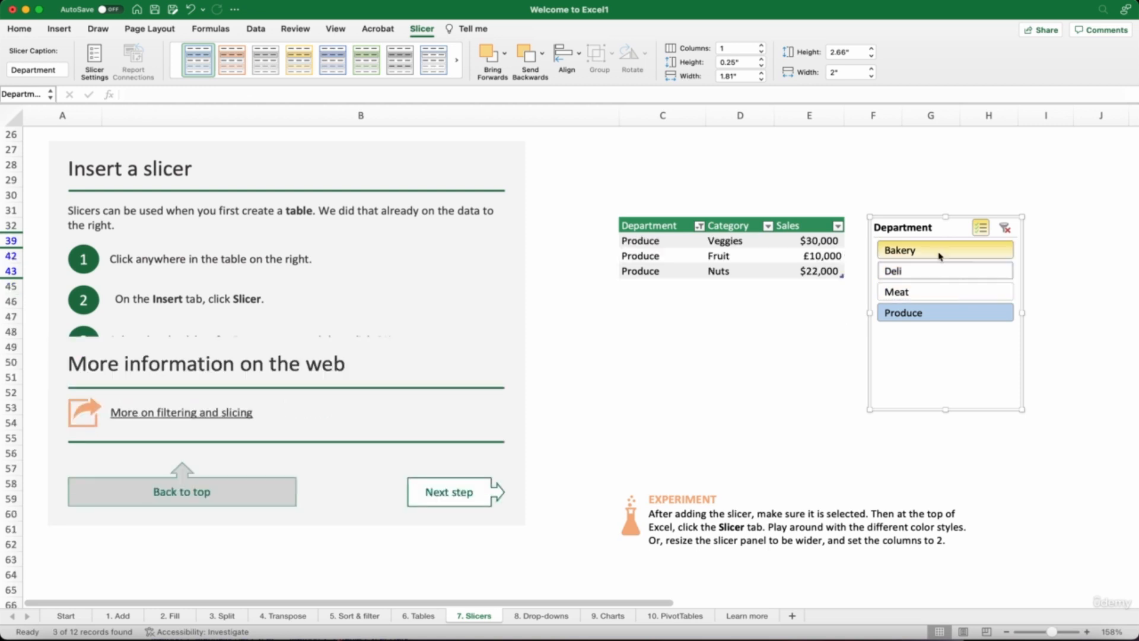
pyautogui.click(942, 252)
pyautogui.click(944, 271)
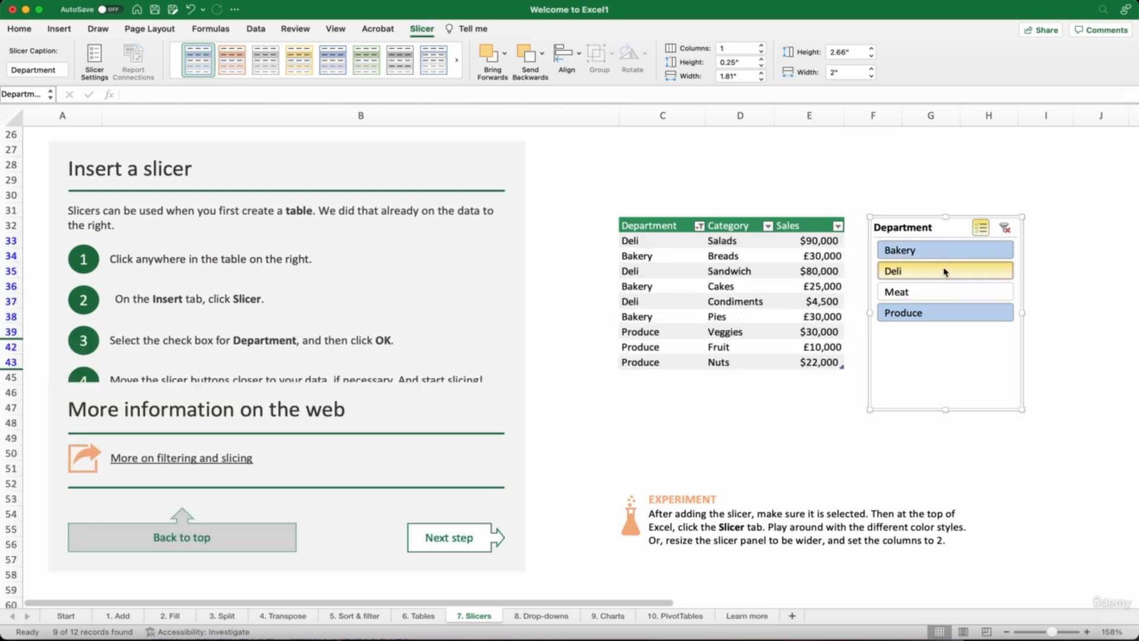
pyautogui.click(948, 291)
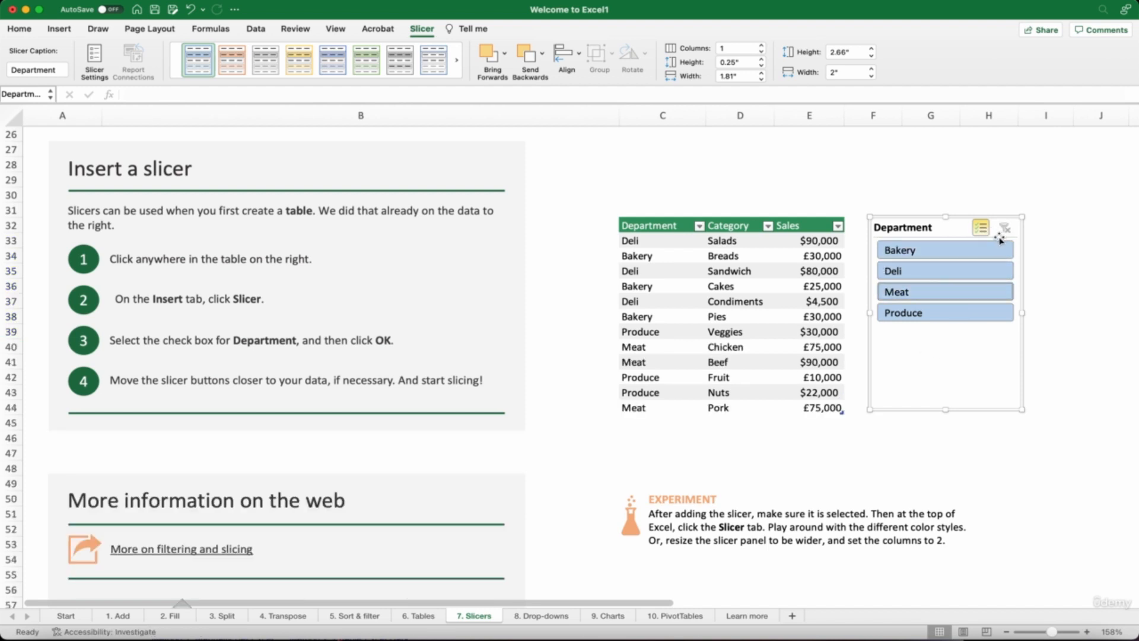
# Step: Exclude Bakery with the second table's Department slicer, clear the filter, and deselect the slicer
pyautogui.click(937, 256)
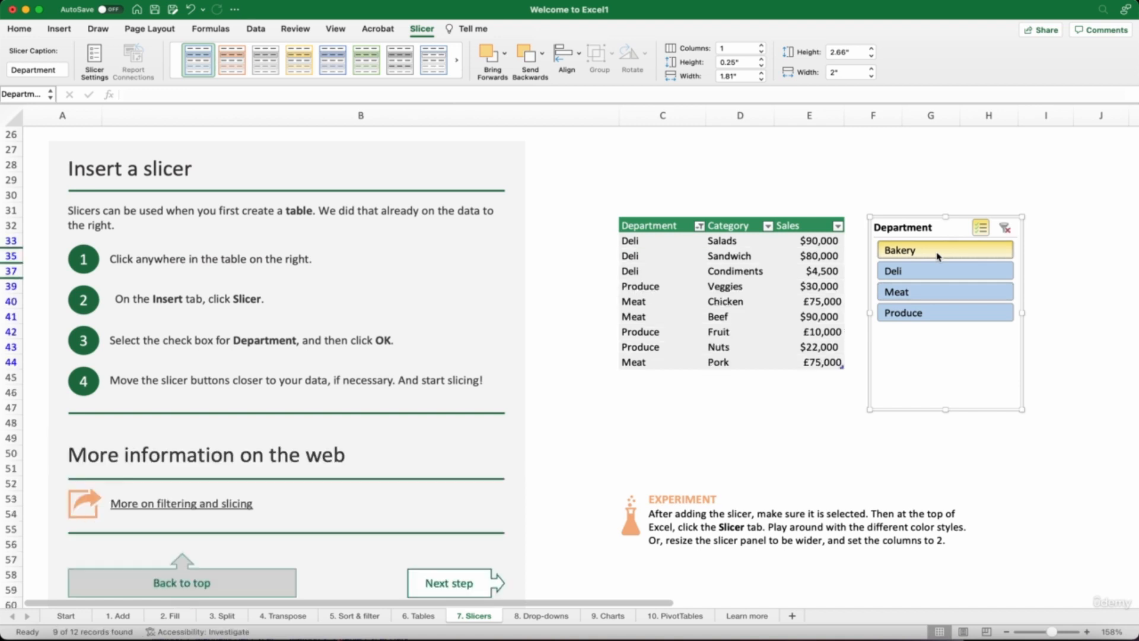
pyautogui.click(1005, 230)
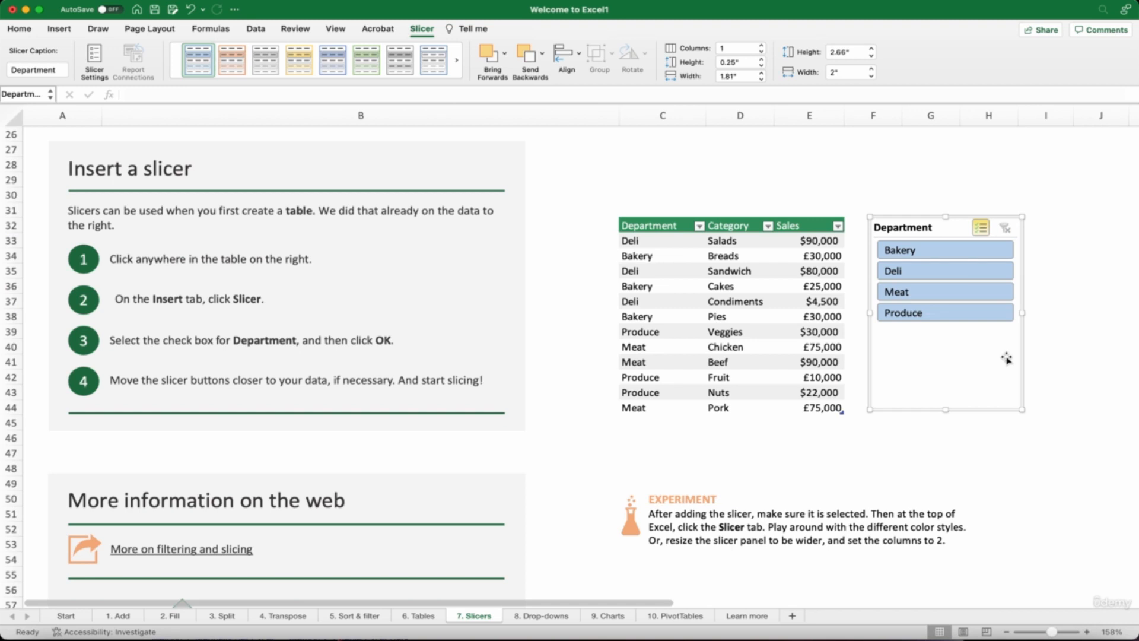
pyautogui.click(539, 366)
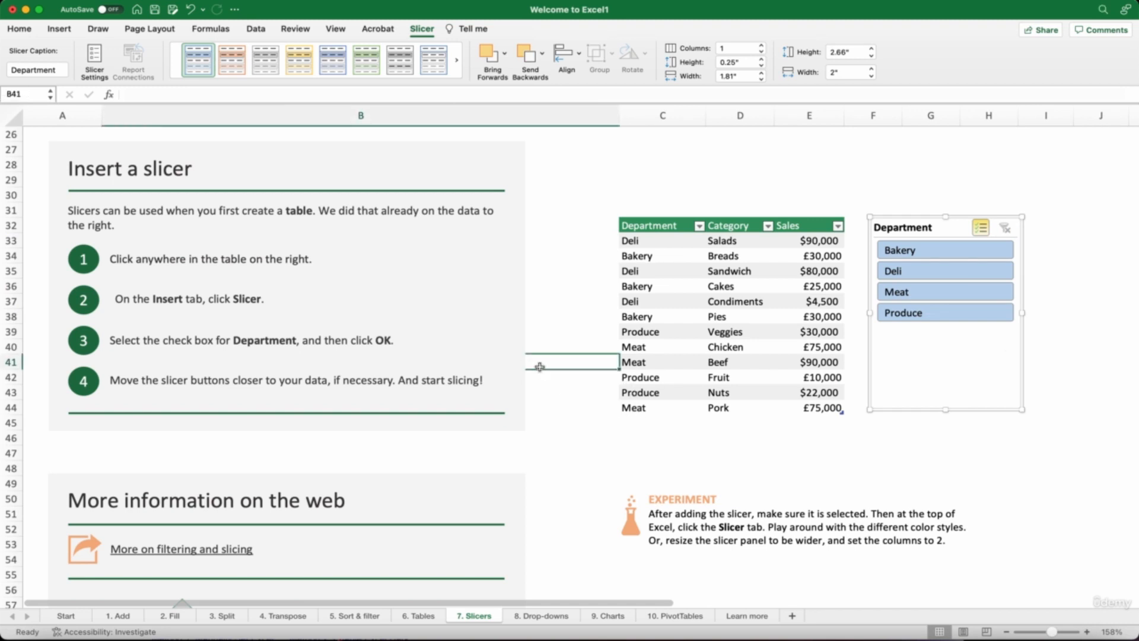
pyautogui.scroll(10, 540, 366)
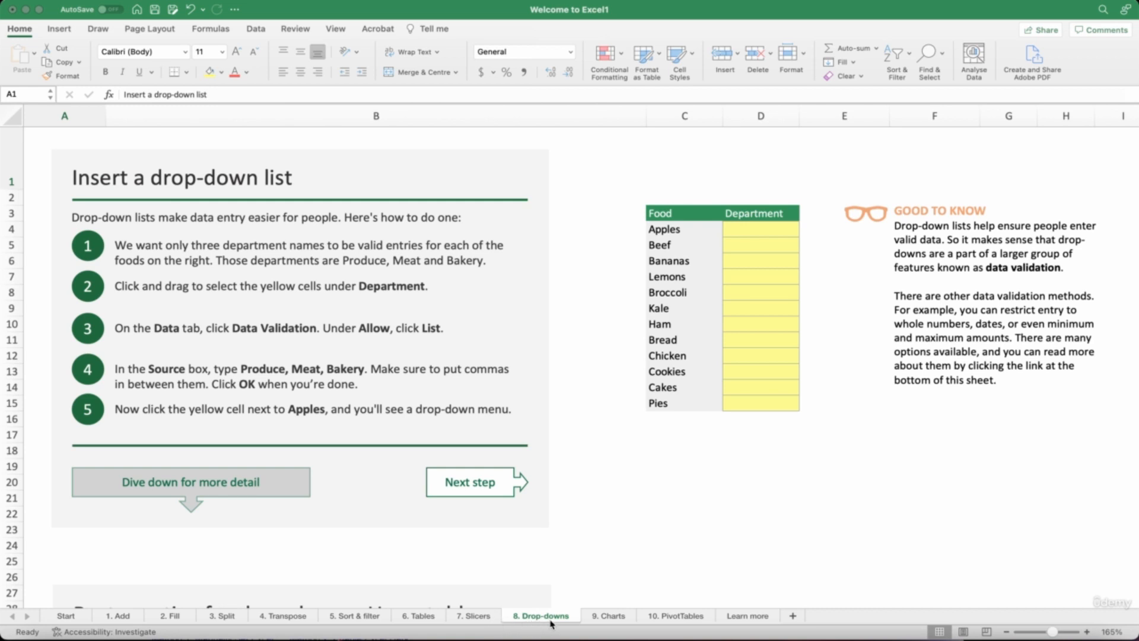
# Step: Start a data validation rule that allows a List for the yellow Department cells D4:D15 on the 8. Drop-downs sheet
pyautogui.click(64, 136)
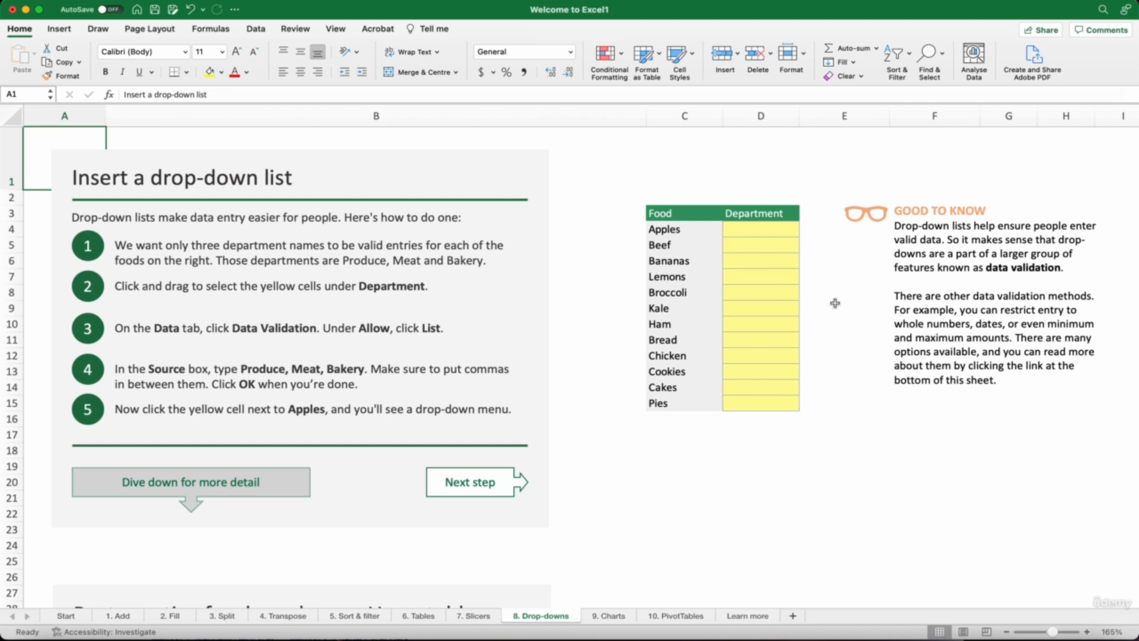
pyautogui.click(762, 215)
pyautogui.click(761, 229)
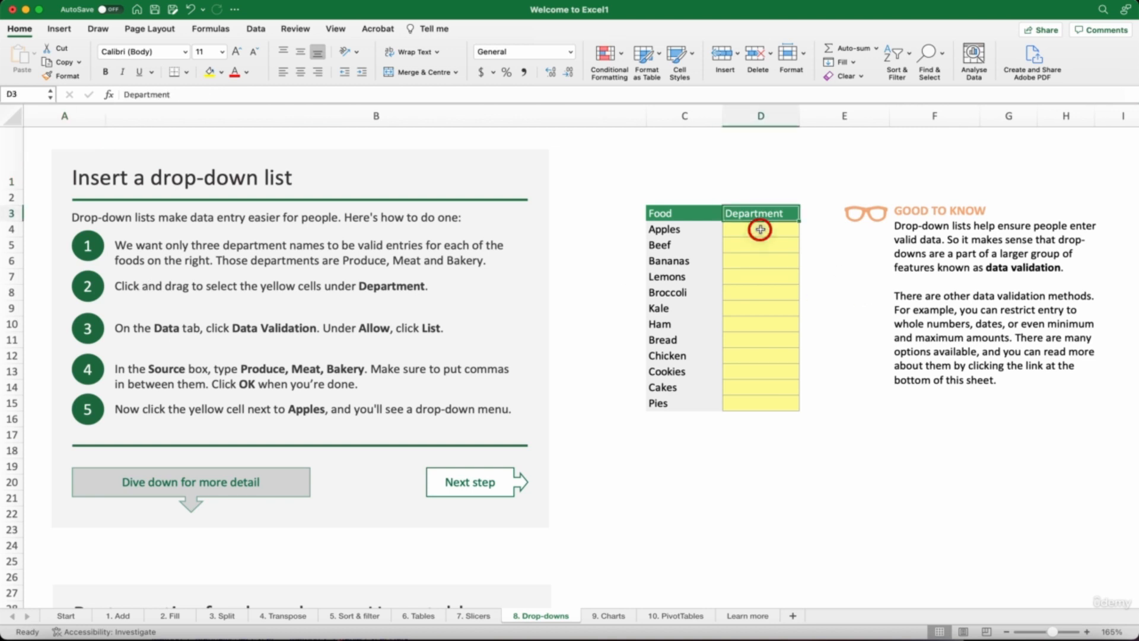
pyautogui.moveTo(760, 229); pyautogui.dragTo(767, 401)
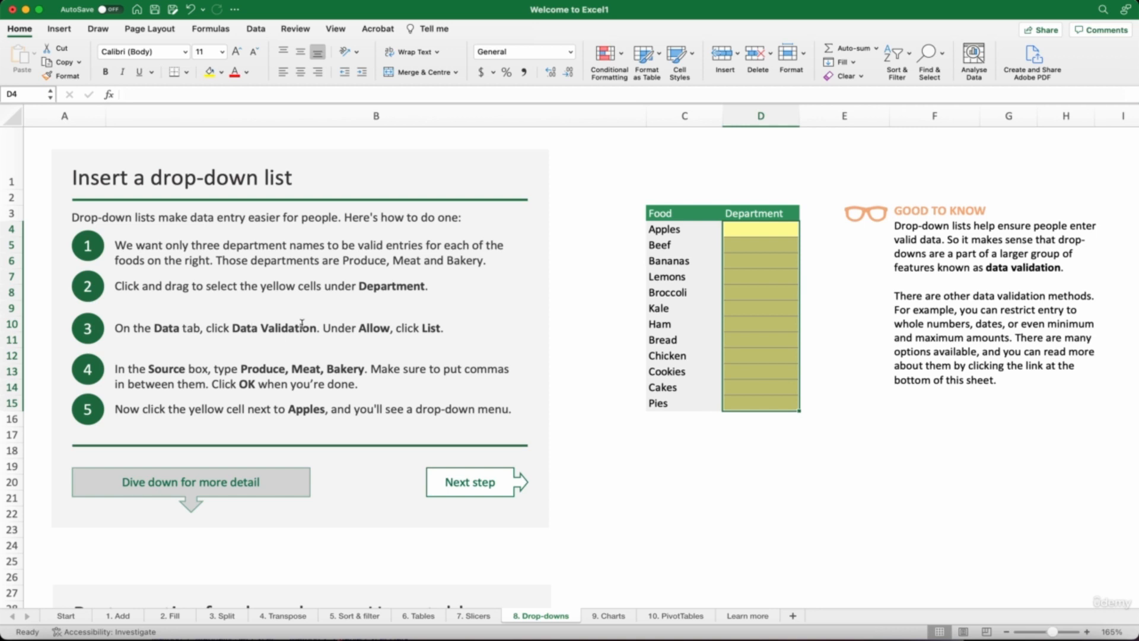
pyautogui.click(258, 32)
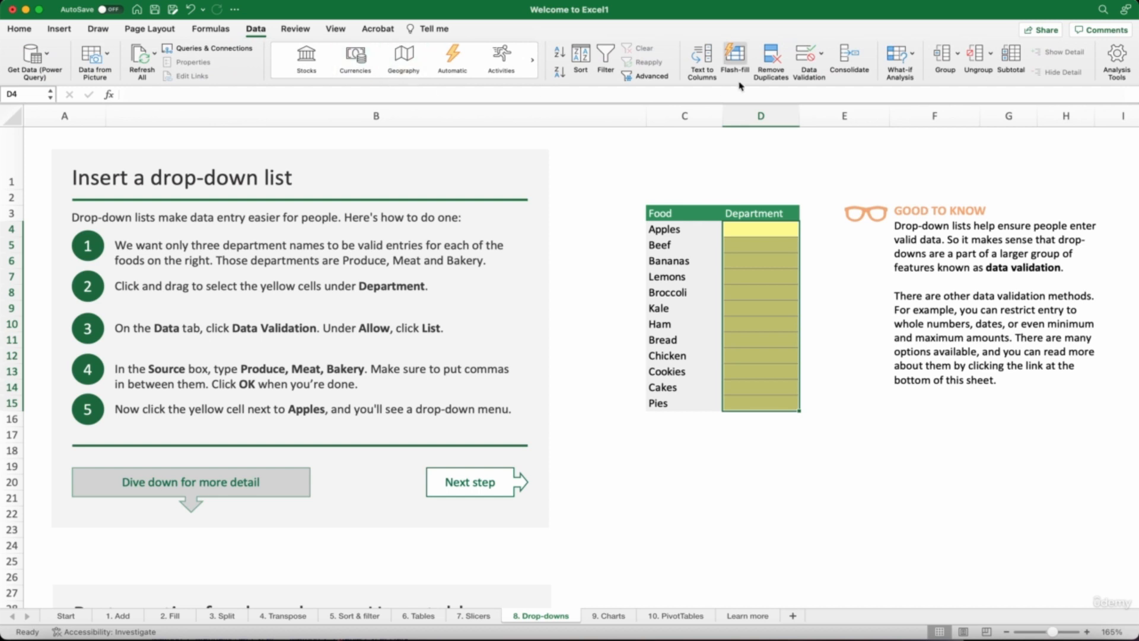
pyautogui.click(808, 59)
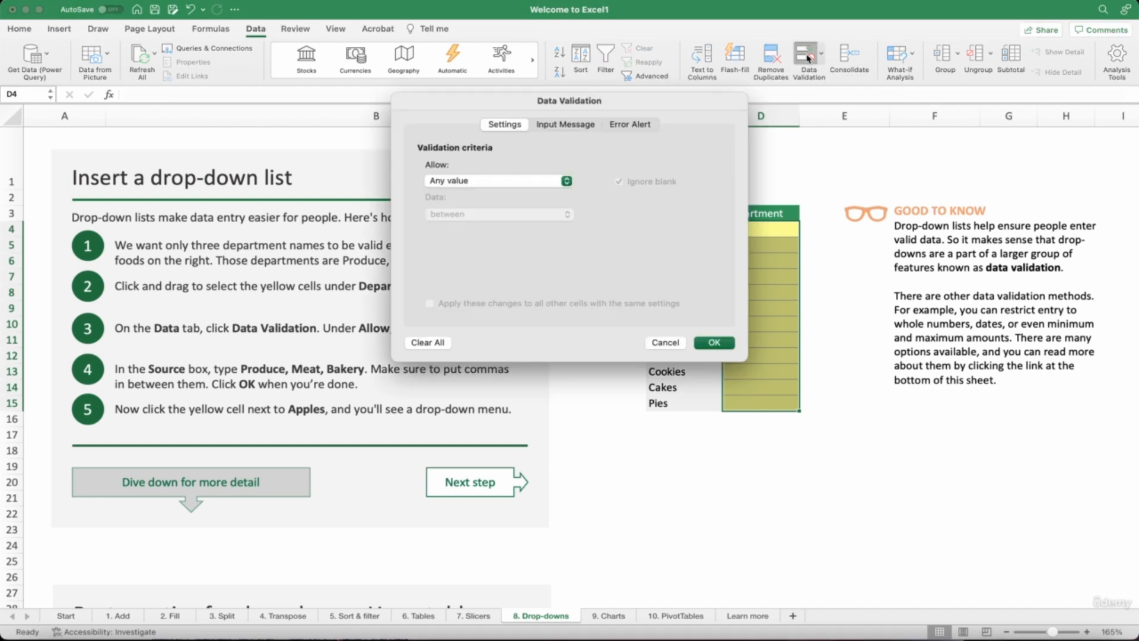
pyautogui.click(488, 181)
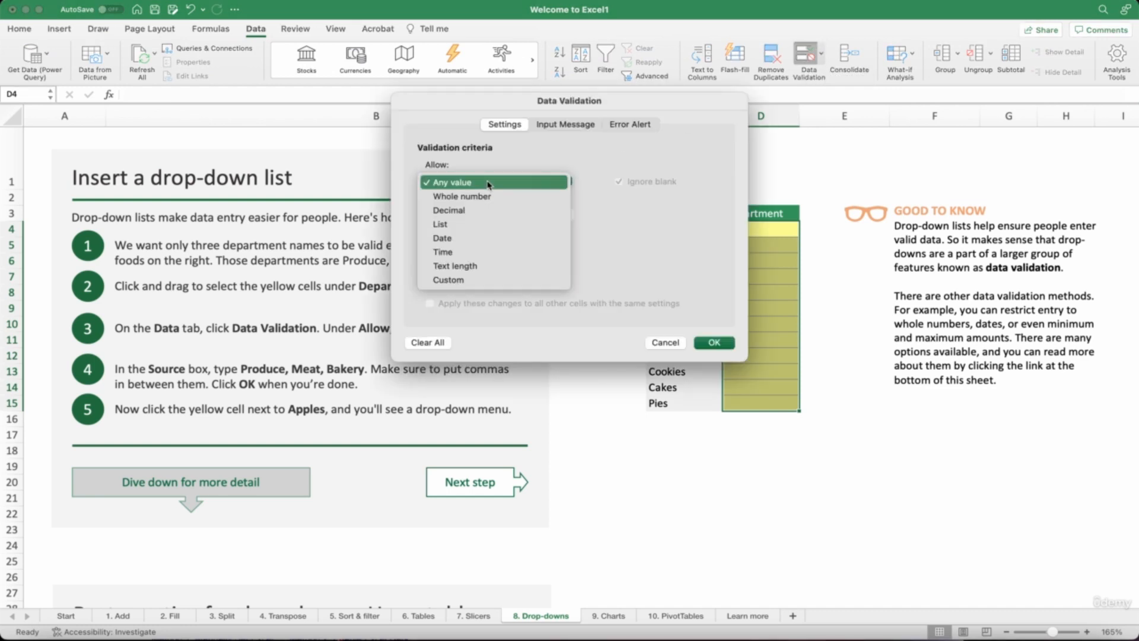
pyautogui.click(453, 230)
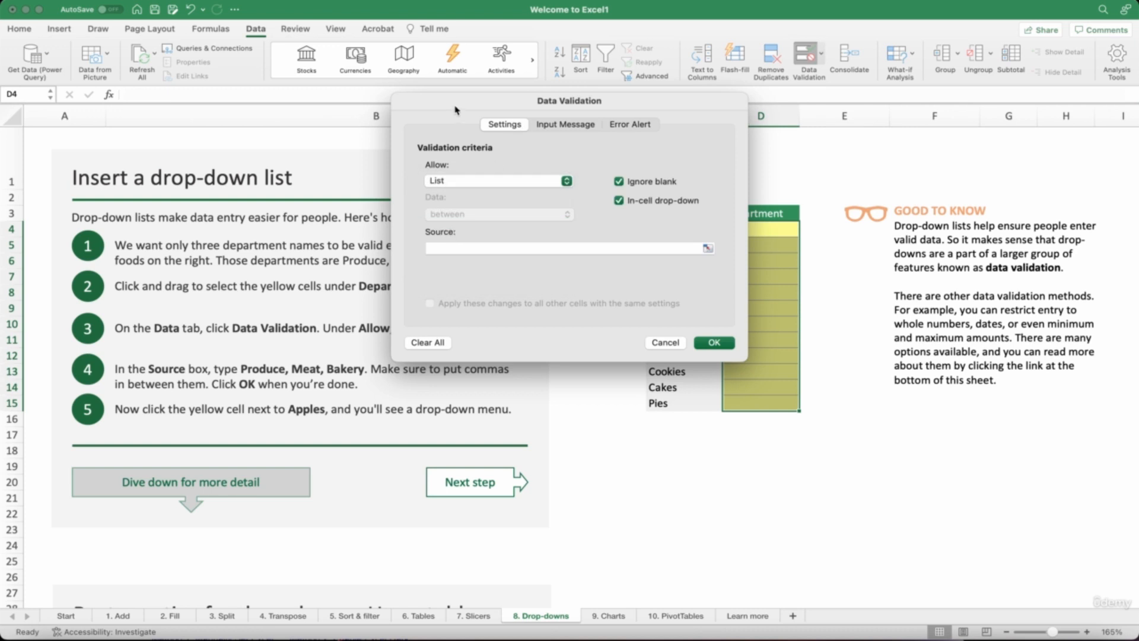
# Step: Set the validation list's source to "Produce, Meat, Bakery" and apply the rule
pyautogui.moveTo(455, 109); pyautogui.dragTo(632, 201)
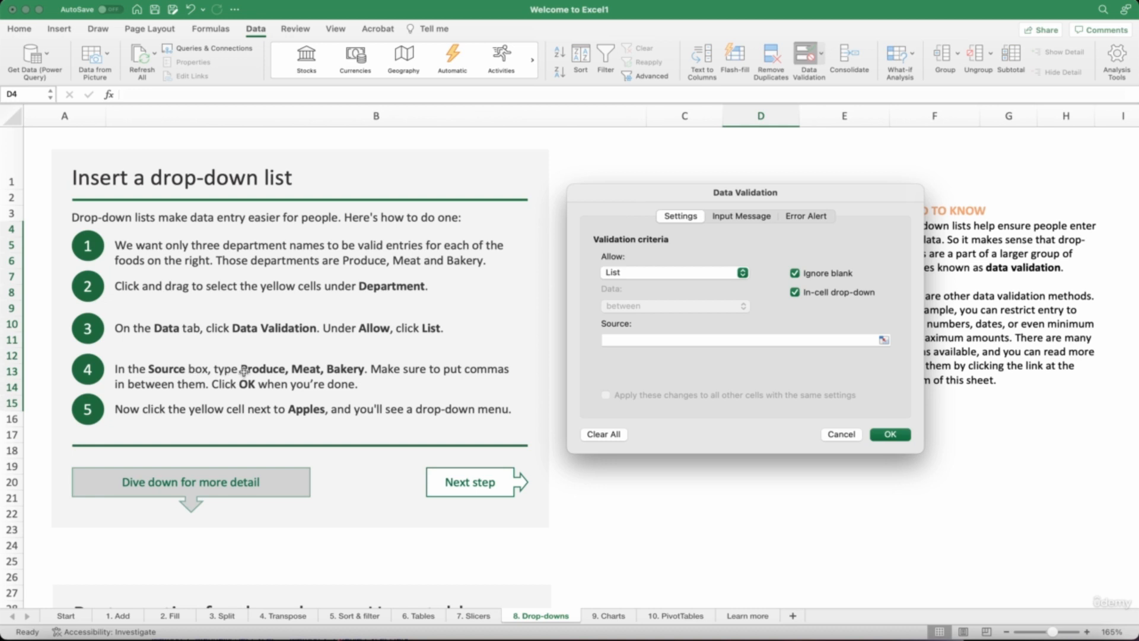
pyautogui.click(660, 341)
pyautogui.write('Prod')
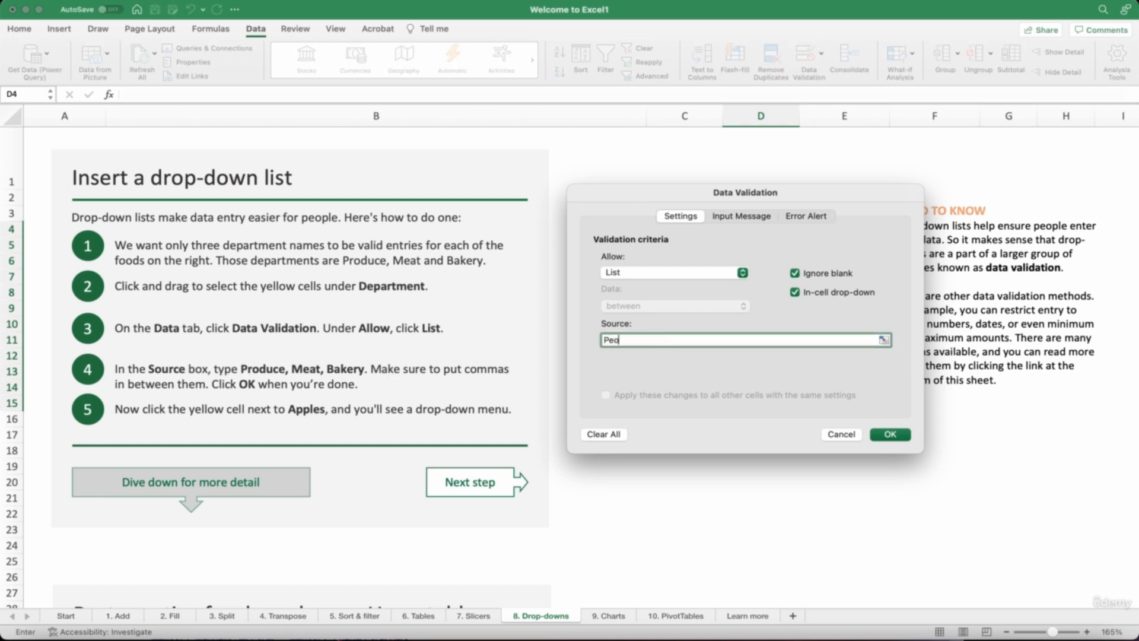
pyautogui.press('BackSpace')
pyautogui.press('BackSpace')
pyautogui.press('BackSpace')
pyautogui.write('roduce, Meat, Bakery')
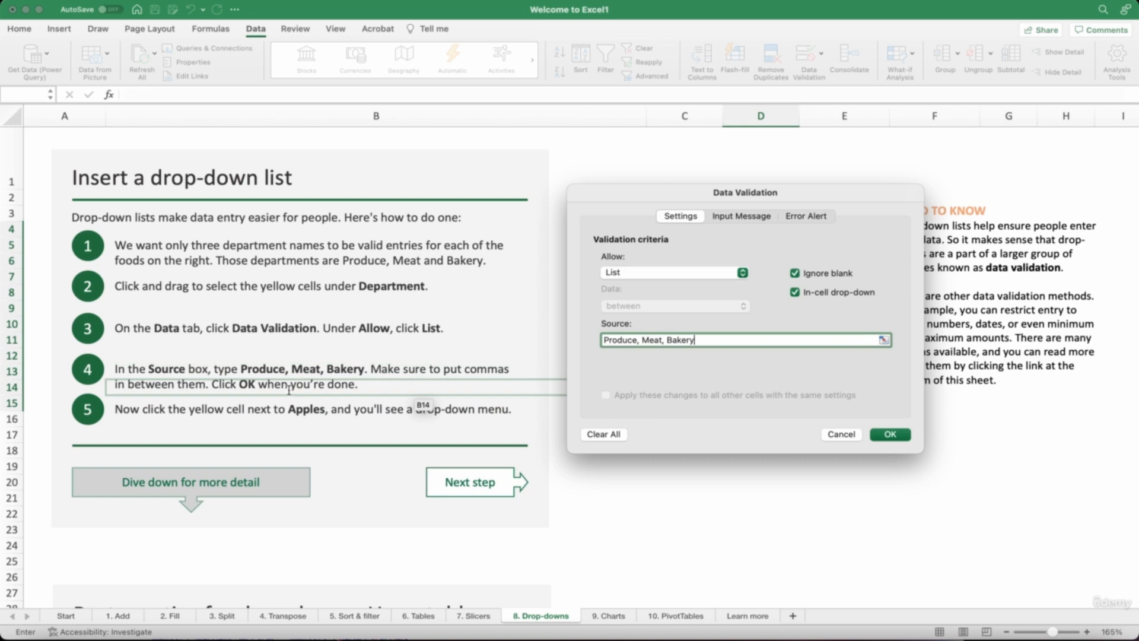
pyautogui.click(891, 435)
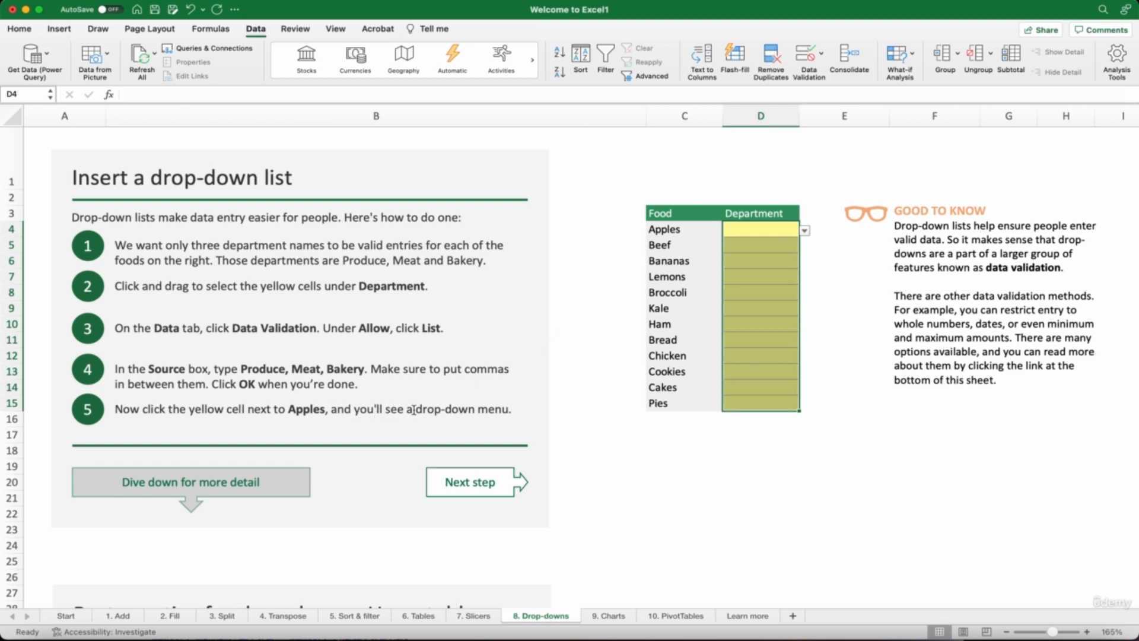
# Step: Choose Meat from the new drop-down list in the Department cell for Apples
pyautogui.click(763, 231)
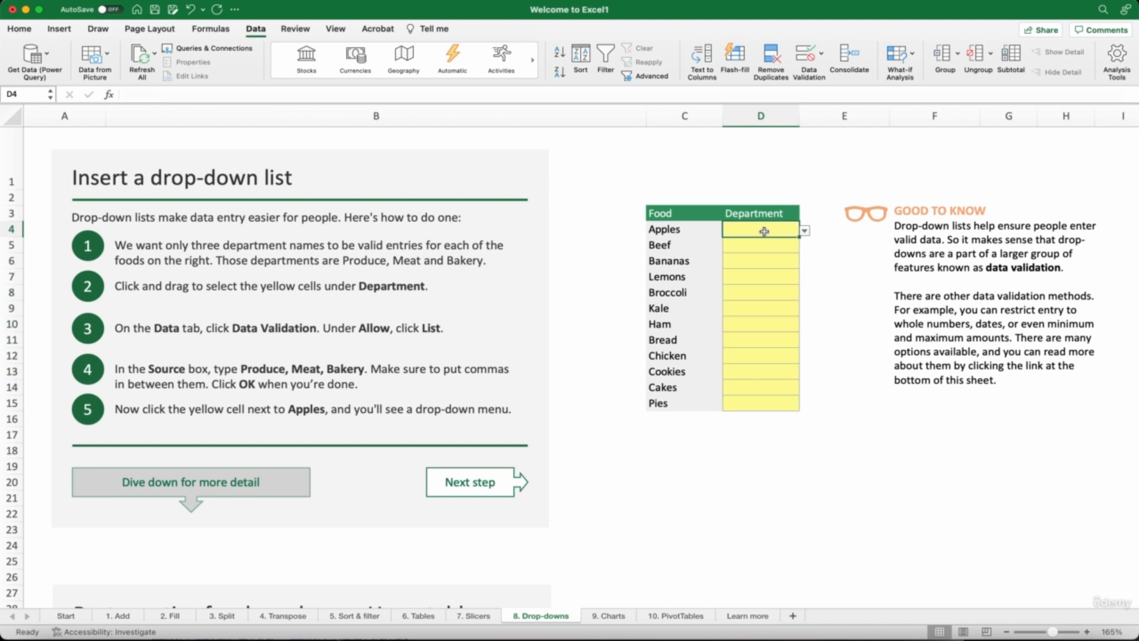
pyautogui.click(805, 231)
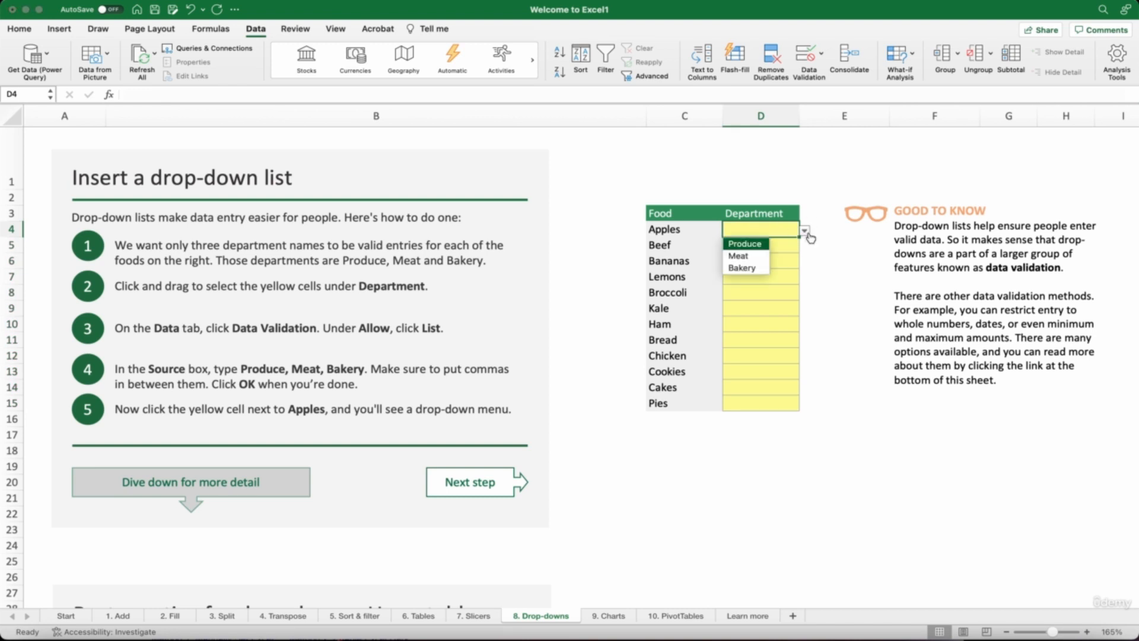
pyautogui.click(741, 260)
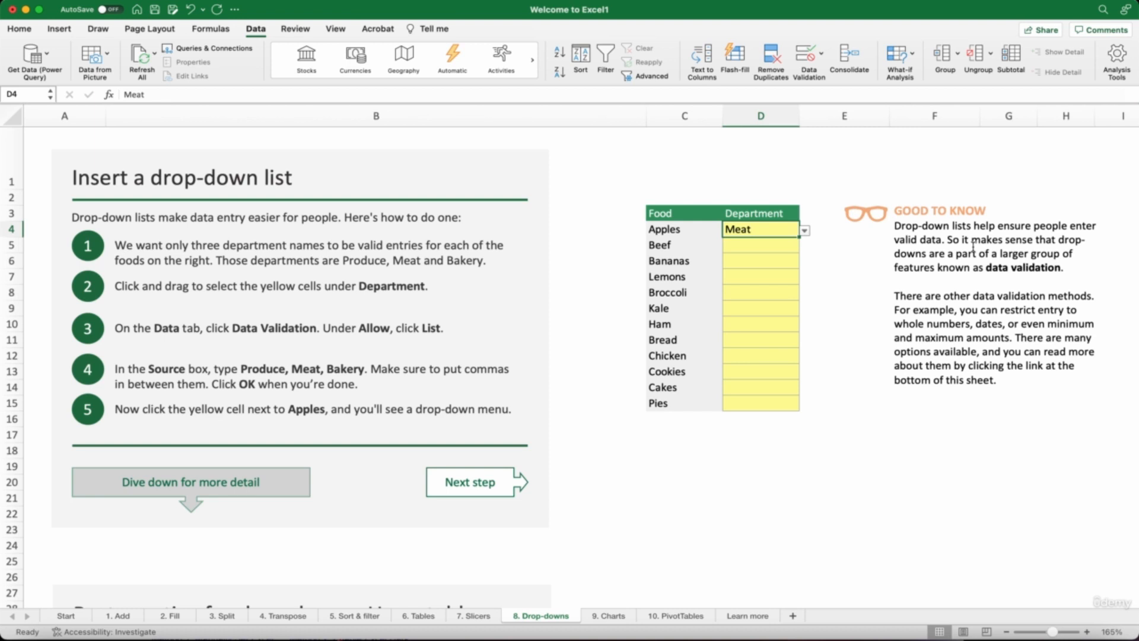
# Step: Check the drop-down list in the Department cell for Beef without choosing an entry, and clear the department entered for Apples
pyautogui.click(766, 256)
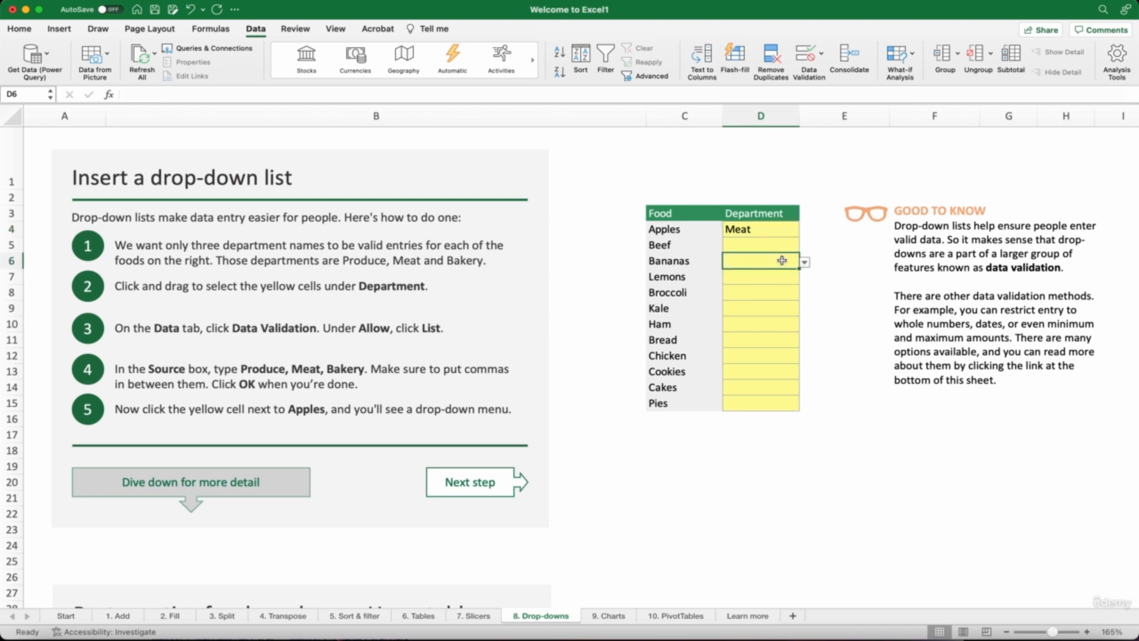
pyautogui.click(786, 231)
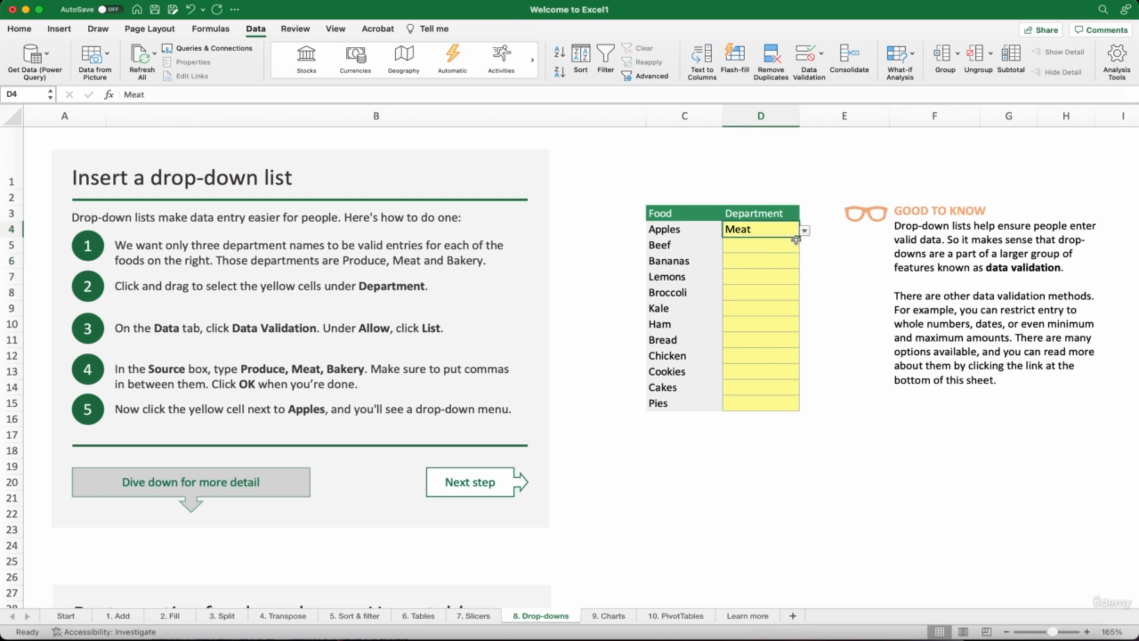
pyautogui.click(787, 251)
pyautogui.click(805, 246)
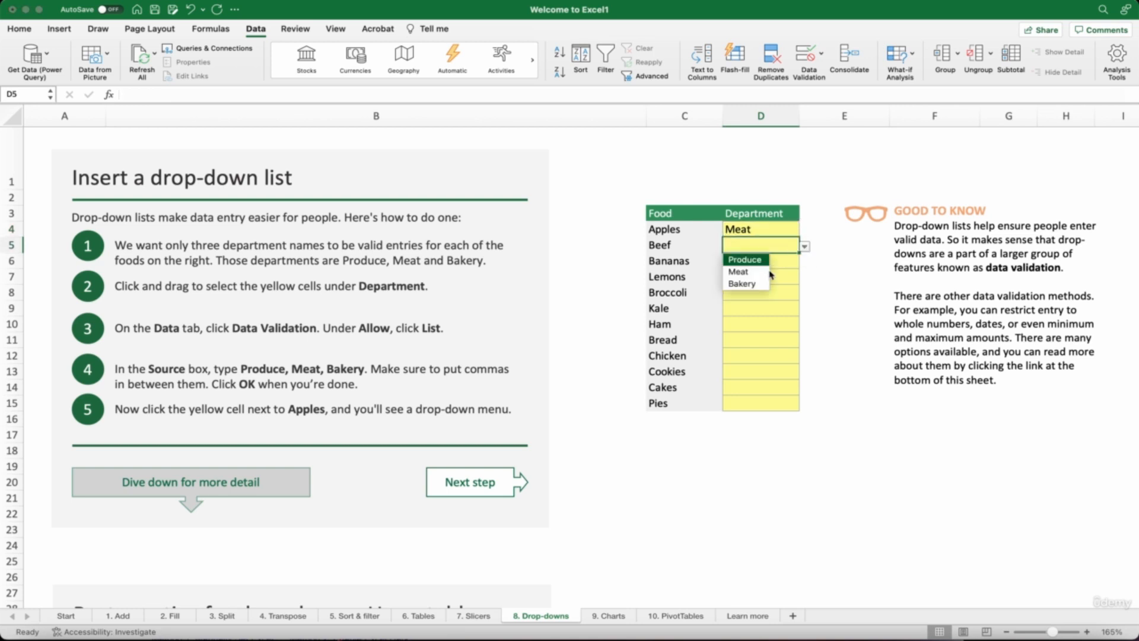
pyautogui.click(796, 263)
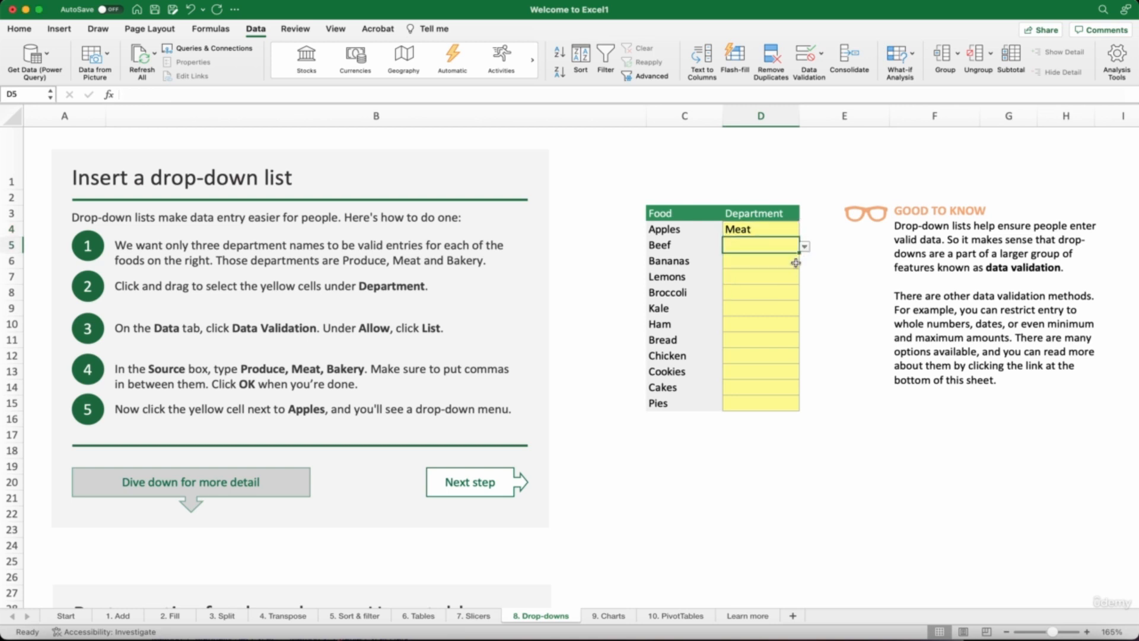
pyautogui.click(795, 263)
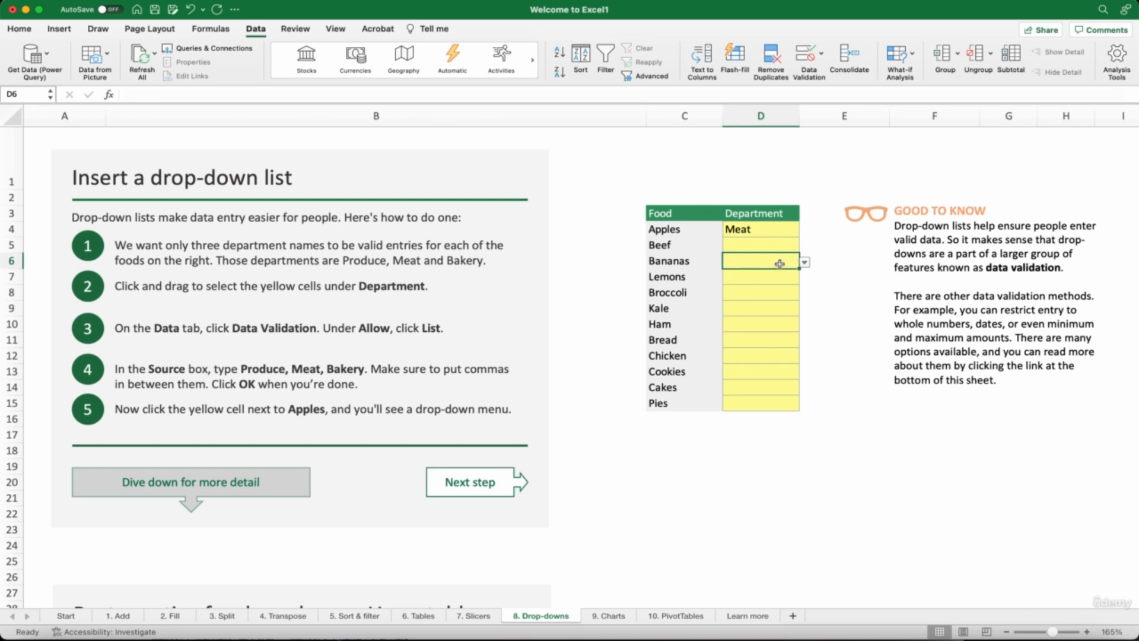
pyautogui.click(759, 230)
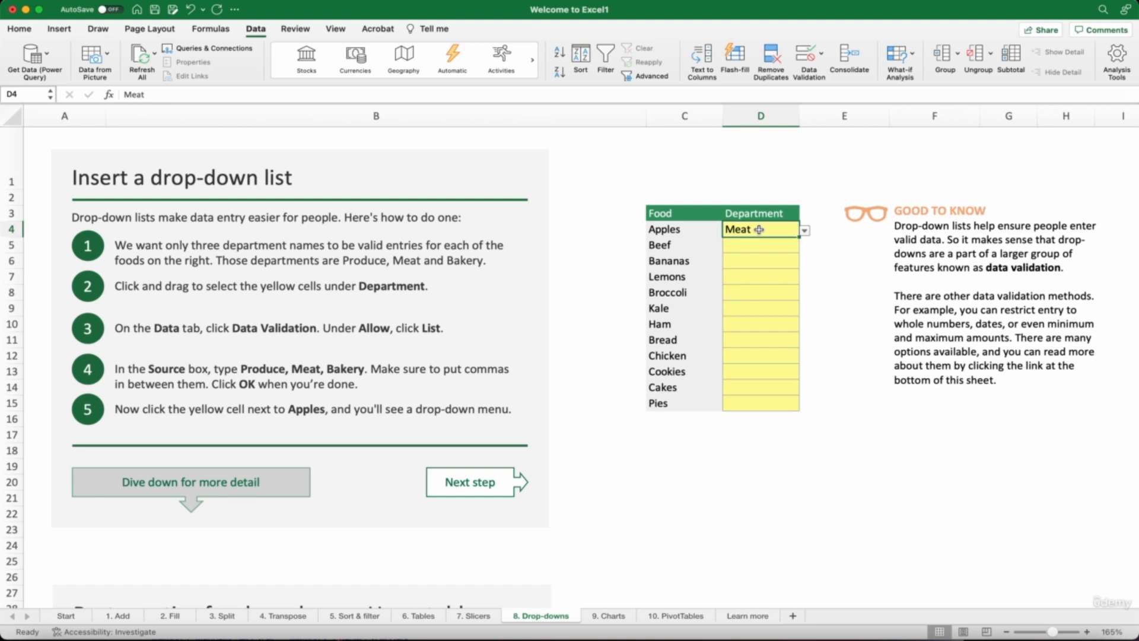
pyautogui.press('Delete')
# Step: Convert the Department list in F31:F34, under the best practice exercise, into a table with headers
pyautogui.scroll(-4, 565, 341)
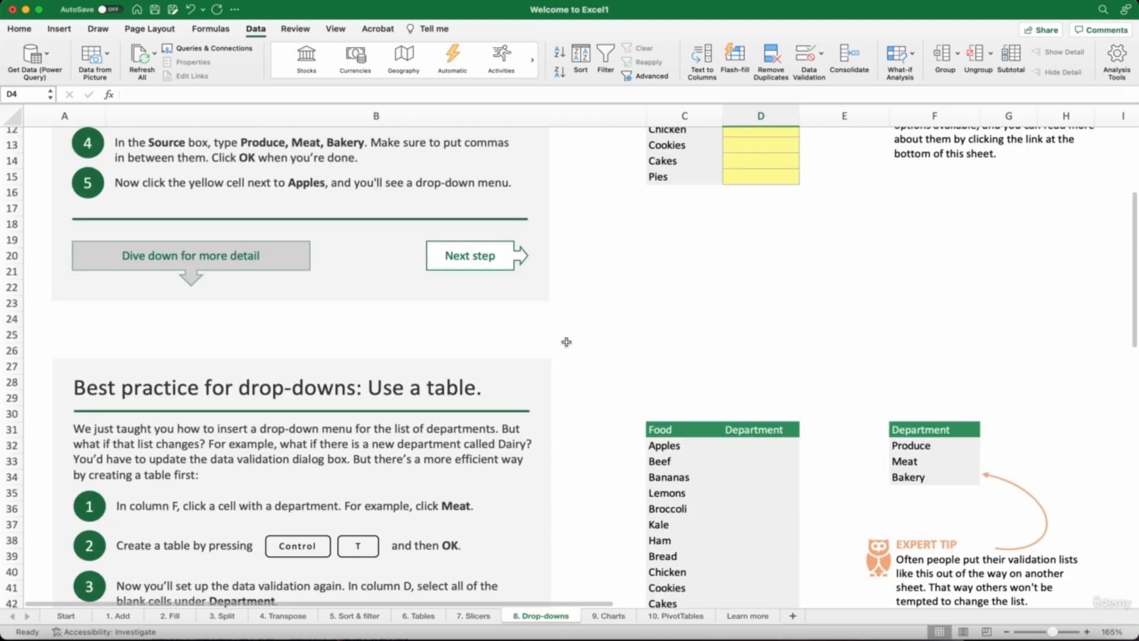
pyautogui.scroll(-2, 567, 342)
pyautogui.scroll(-3, 566, 342)
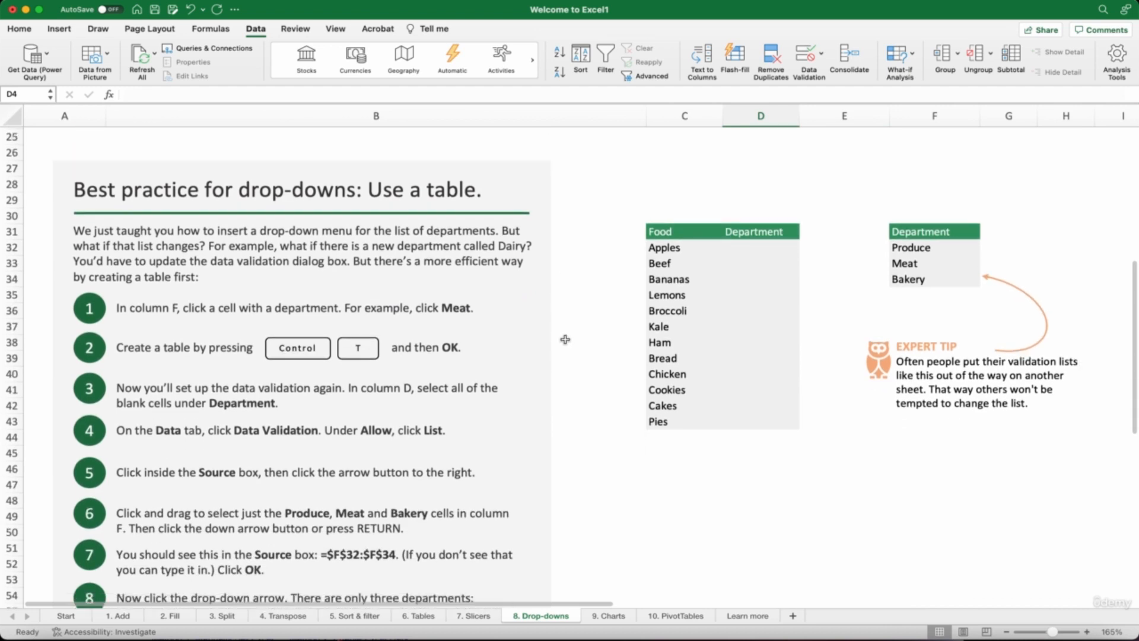
pyautogui.scroll(-1, 565, 340)
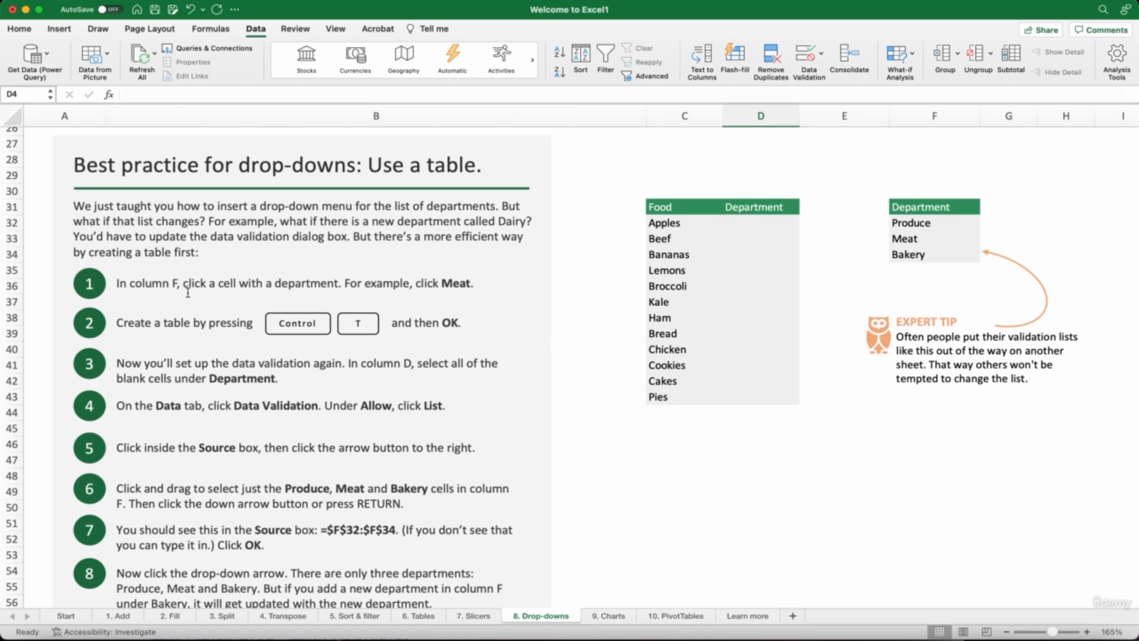
pyautogui.click(934, 116)
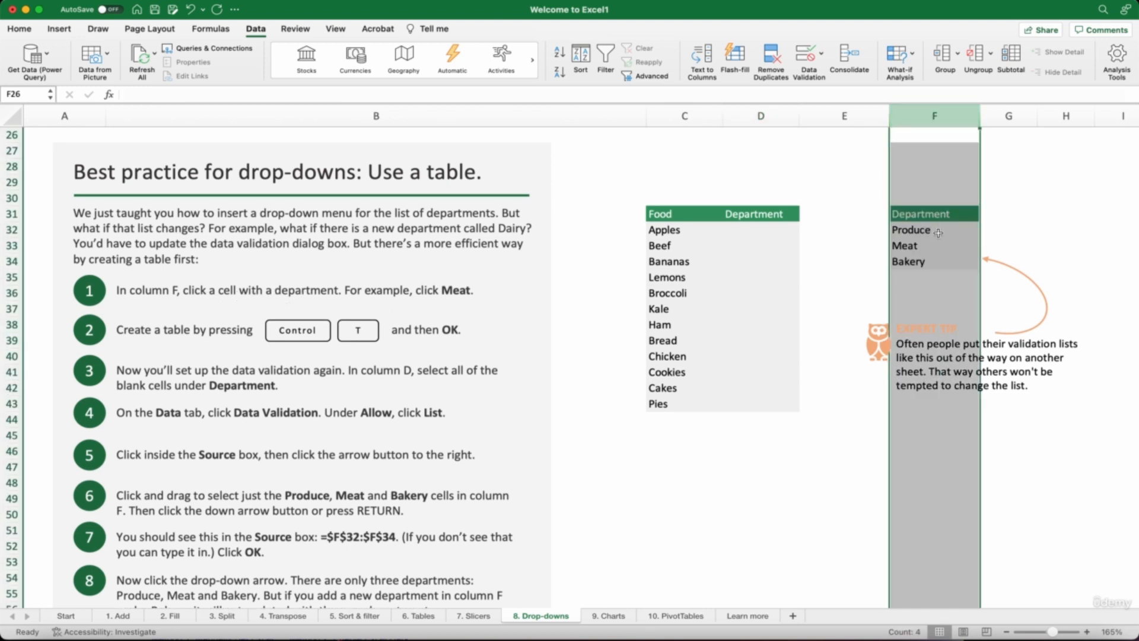
pyautogui.click(922, 249)
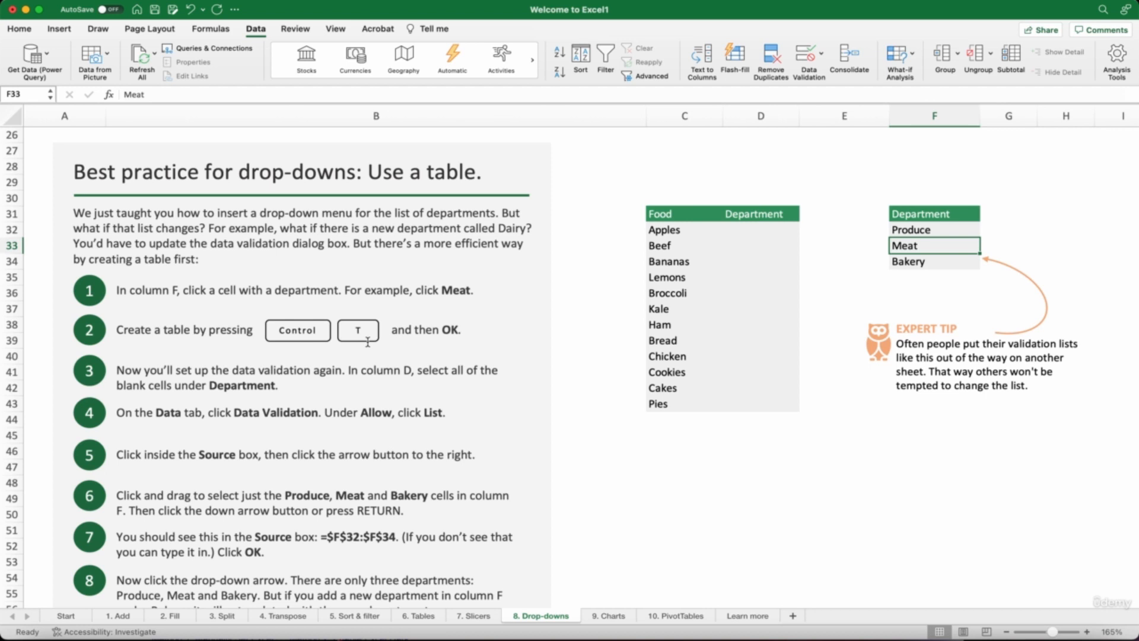
pyautogui.hotkey('ctrl', 't')
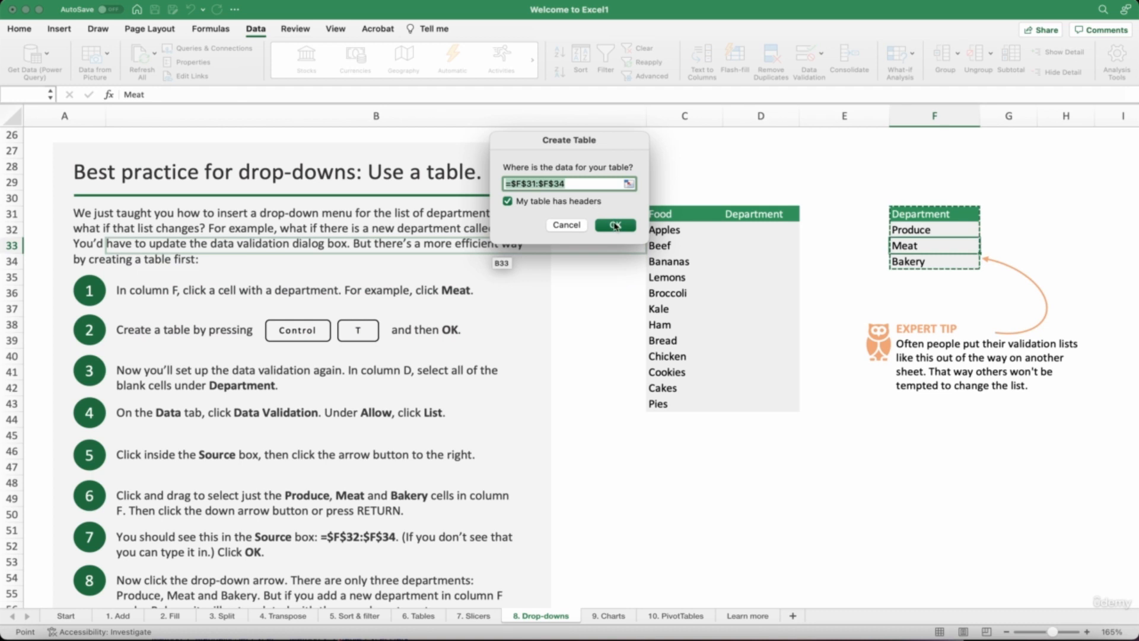
pyautogui.click(616, 226)
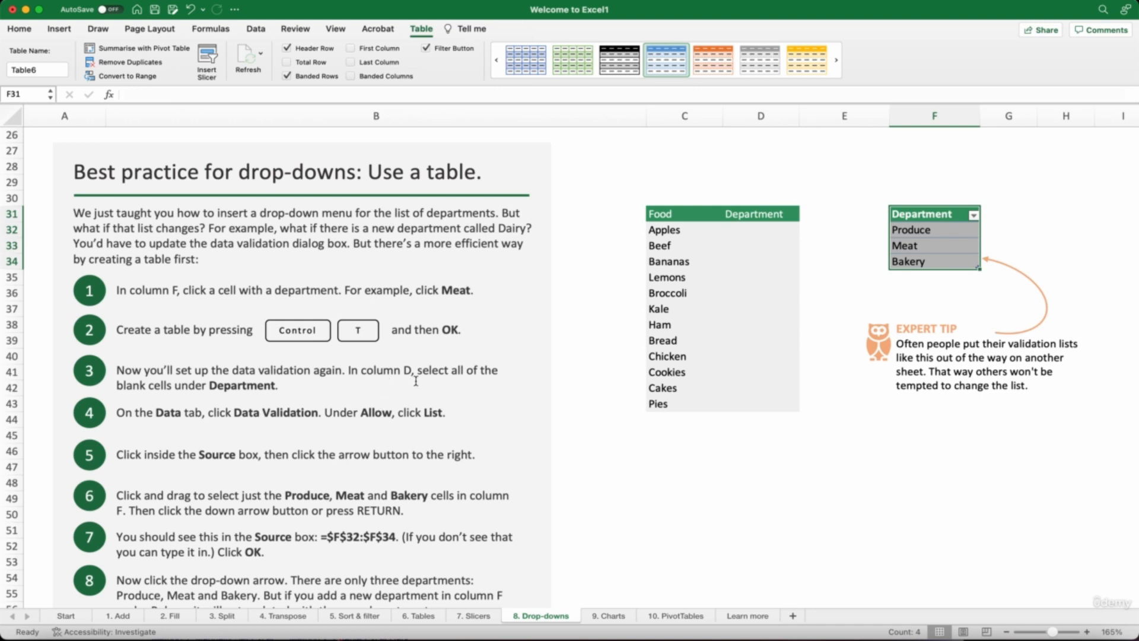
# Step: Start a data validation rule for the blank Department cells D32:D43 and set it to allow a List
pyautogui.click(745, 229)
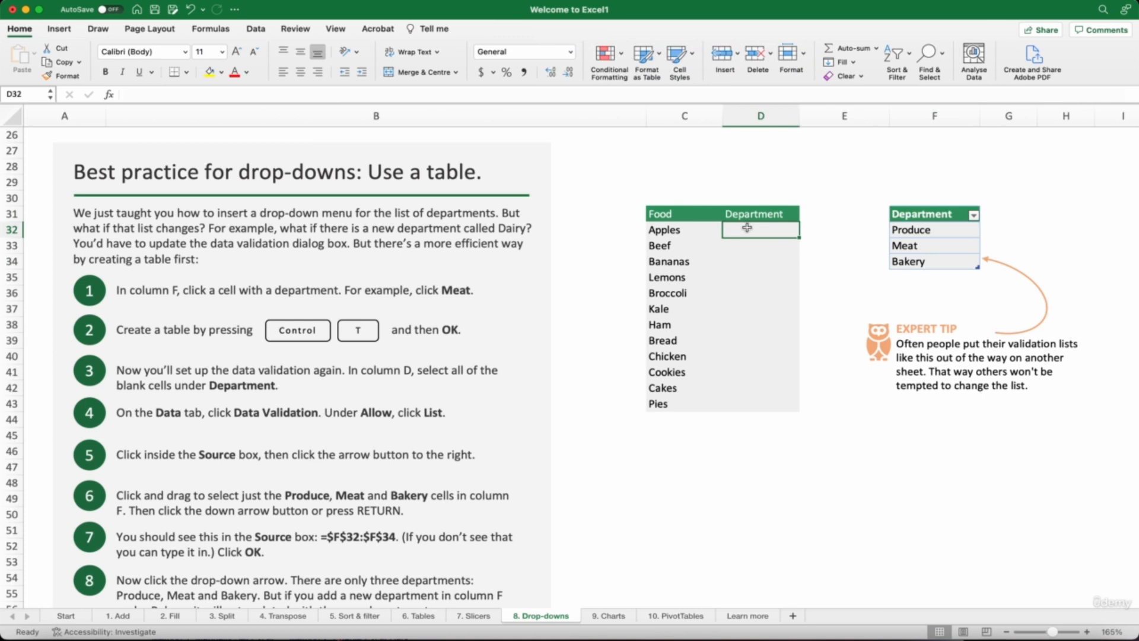
pyautogui.moveTo(747, 228); pyautogui.dragTo(747, 328)
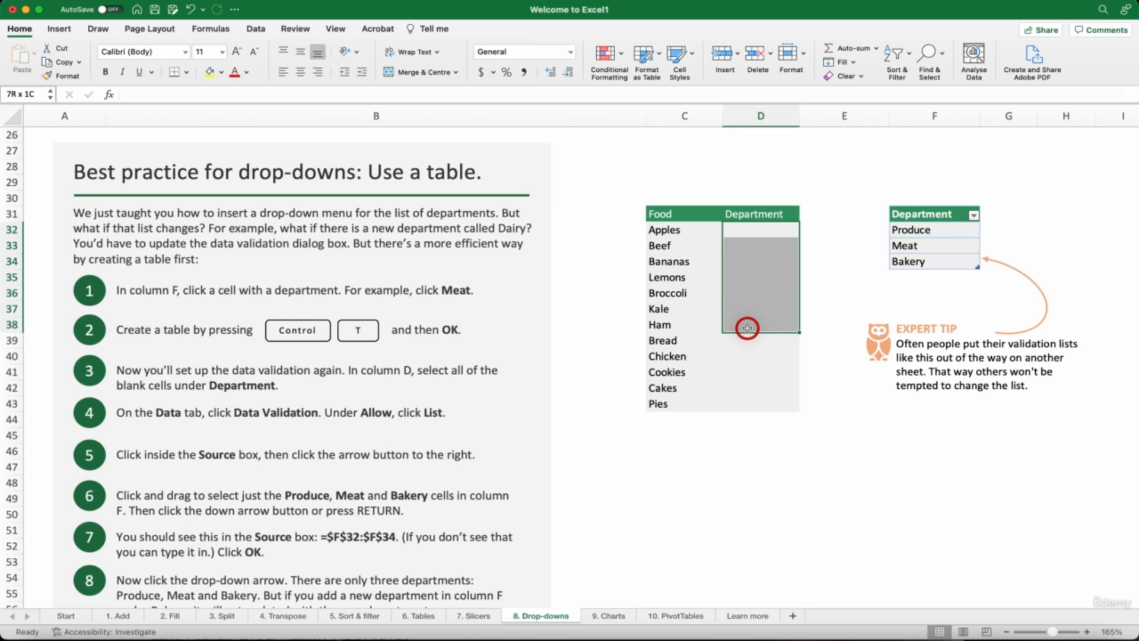
pyautogui.moveTo(747, 328); pyautogui.dragTo(754, 400)
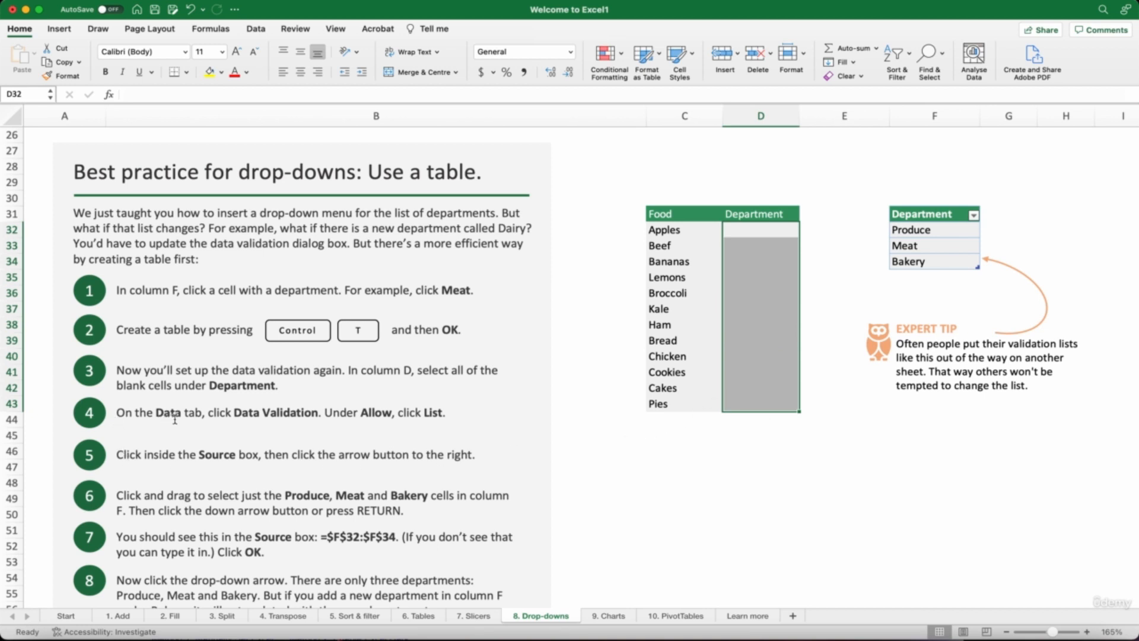
pyautogui.click(257, 28)
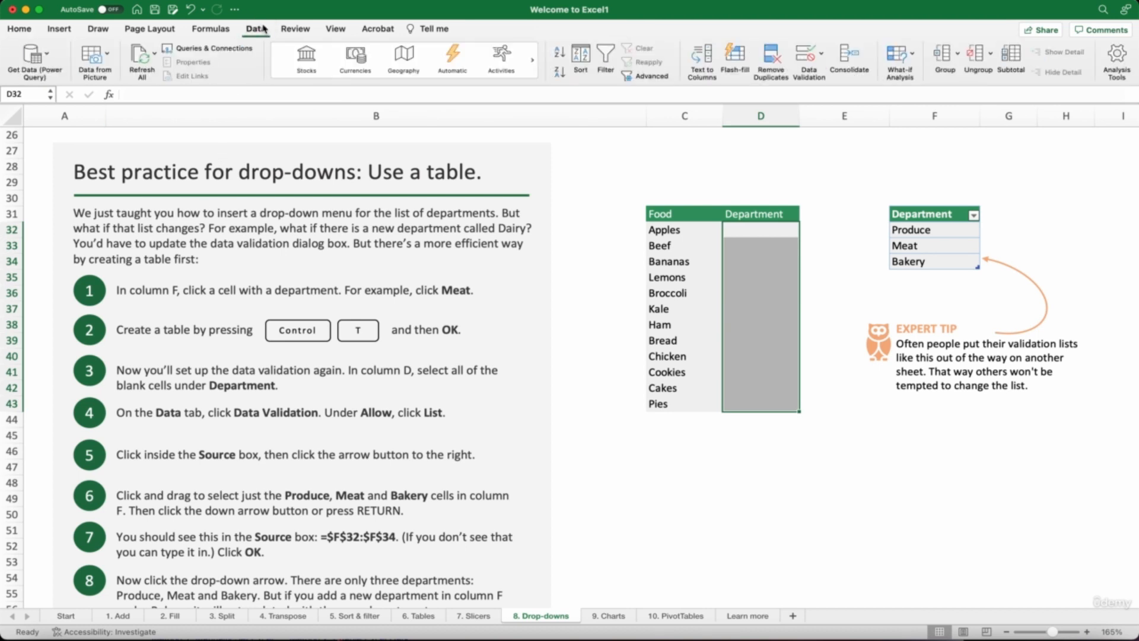
pyautogui.click(804, 60)
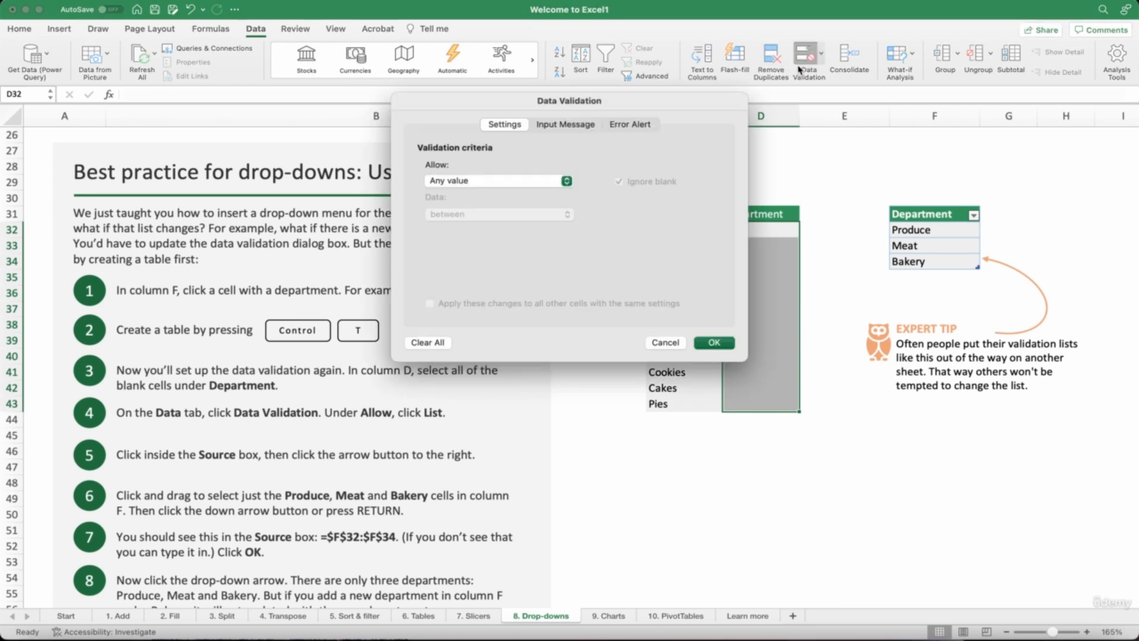
pyautogui.click(518, 181)
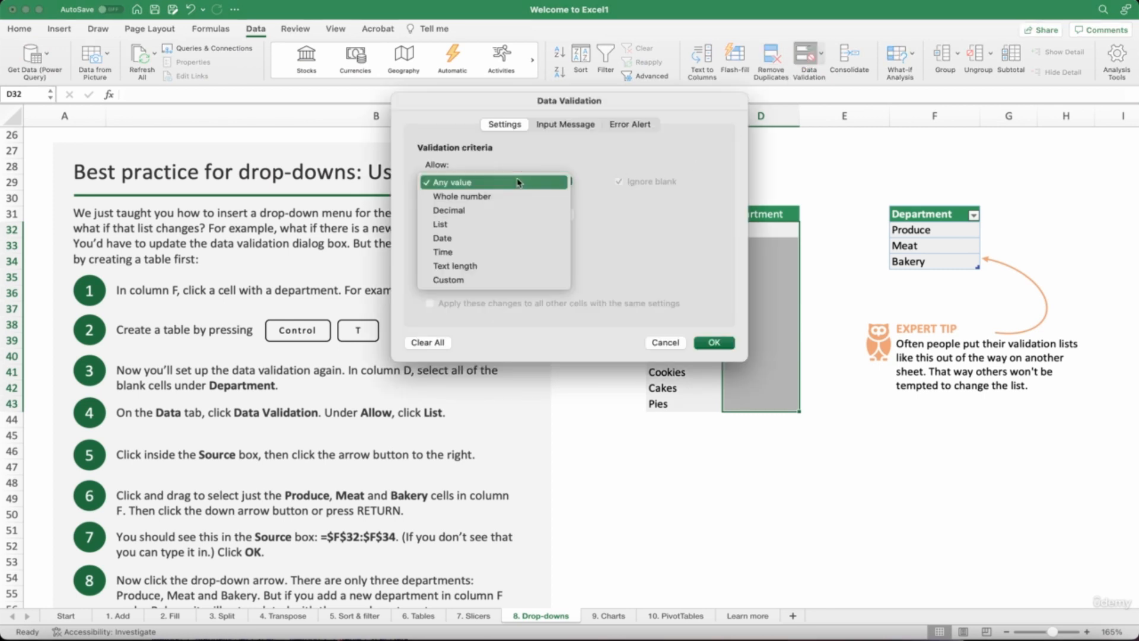
pyautogui.click(475, 232)
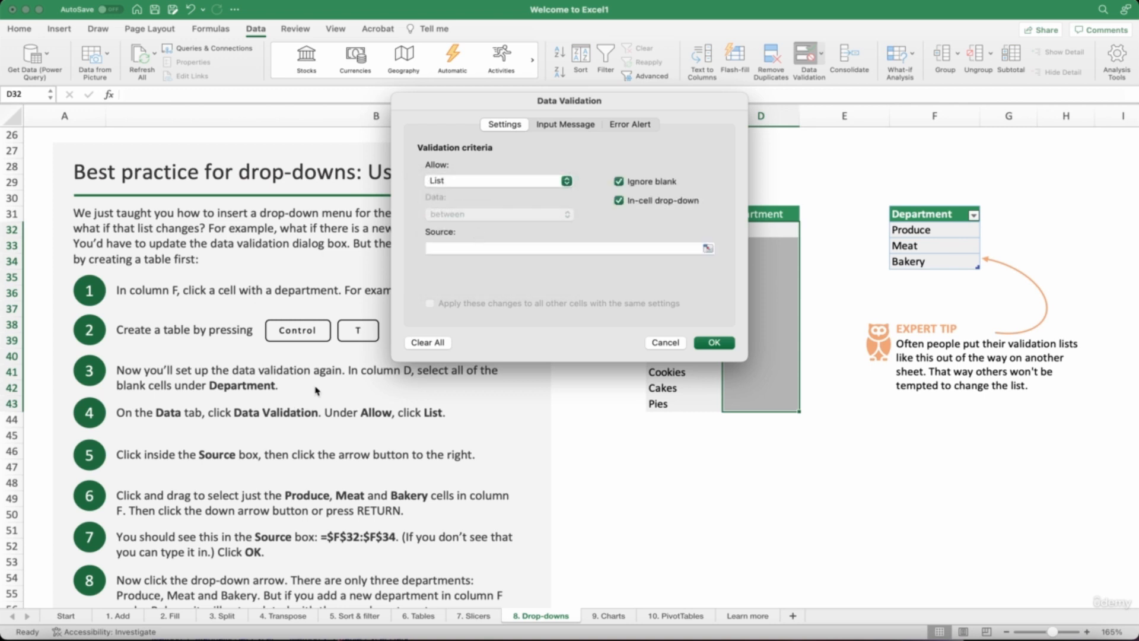
# Step: Set the list source to the Produce, Meat and Bakery cells, =$F$32:$F$34, and apply the validation rule
pyautogui.click(487, 248)
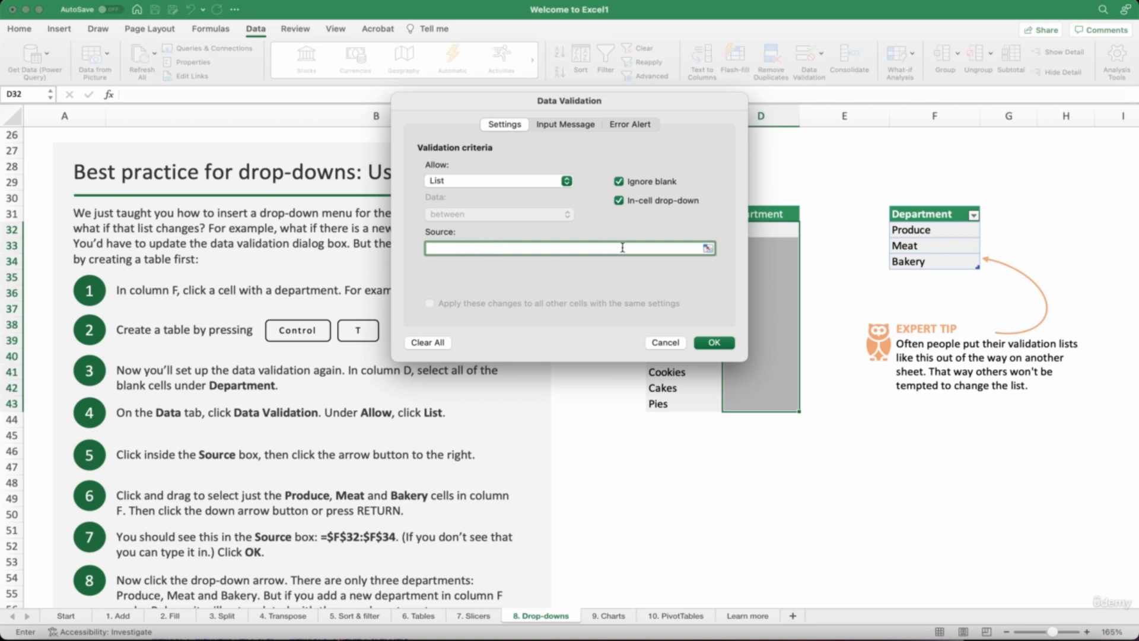
pyautogui.click(708, 248)
pyautogui.click(709, 248)
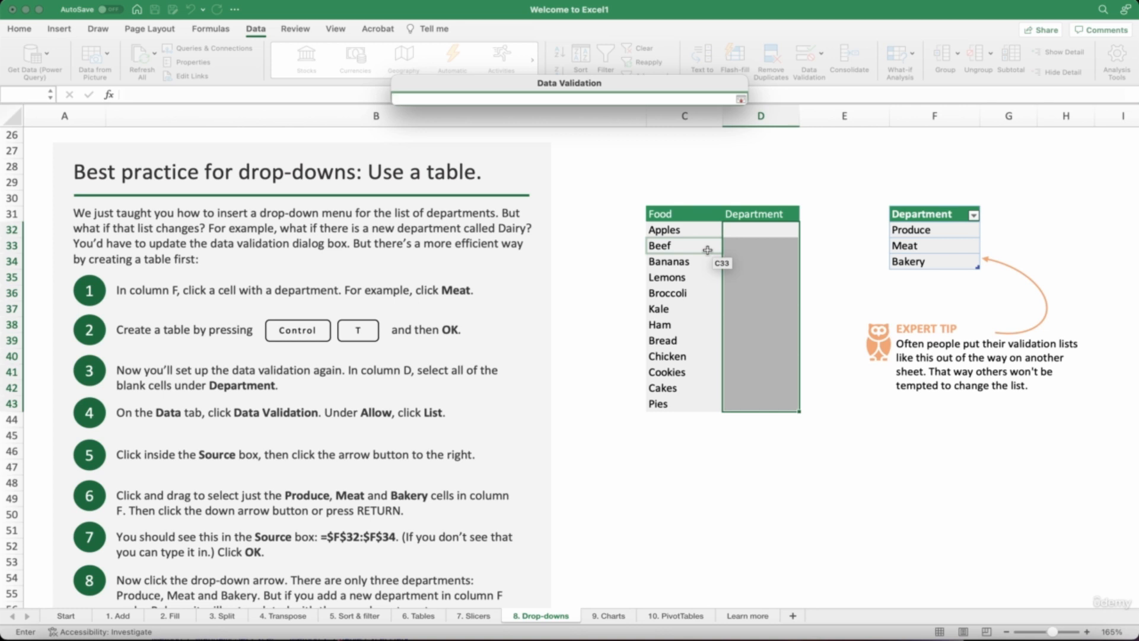
pyautogui.click(912, 229)
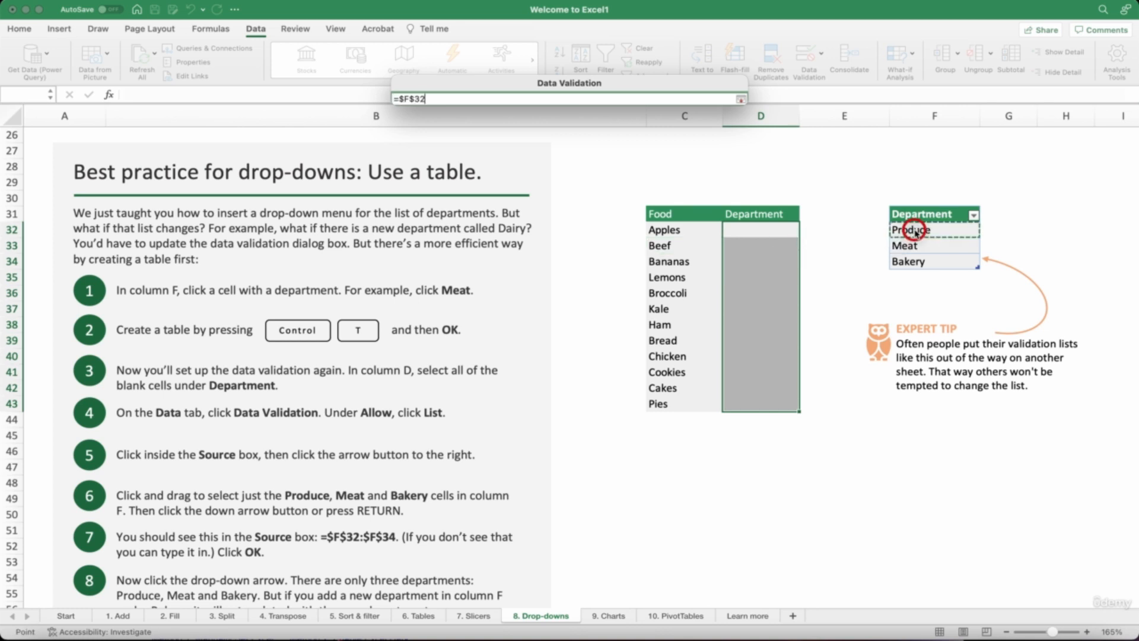
pyautogui.moveTo(916, 232); pyautogui.dragTo(917, 243)
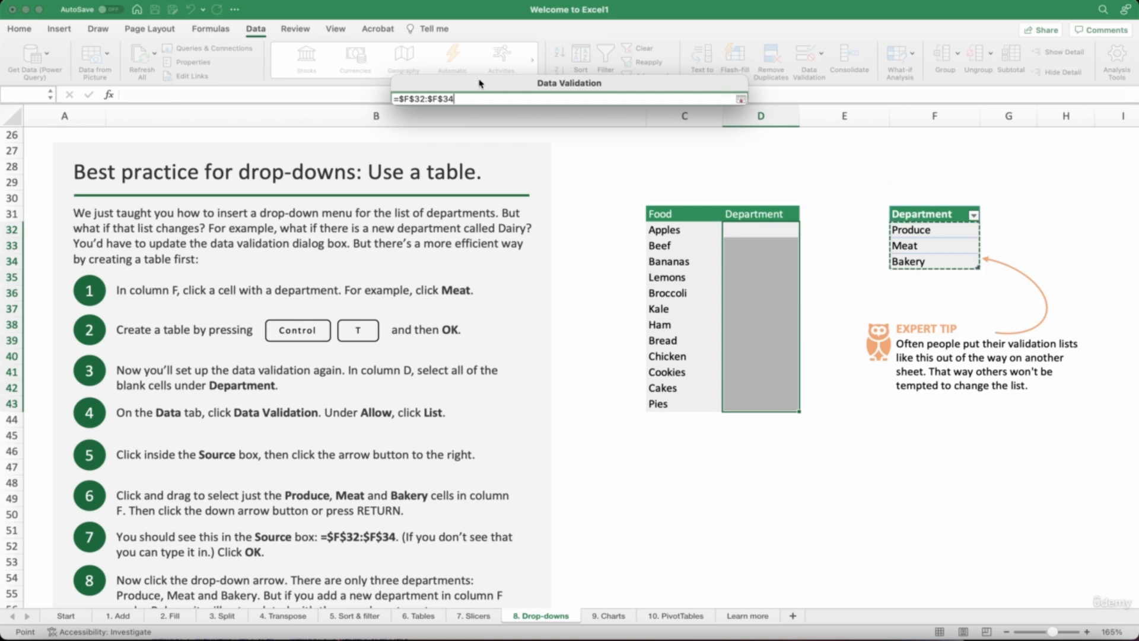
pyautogui.click(741, 99)
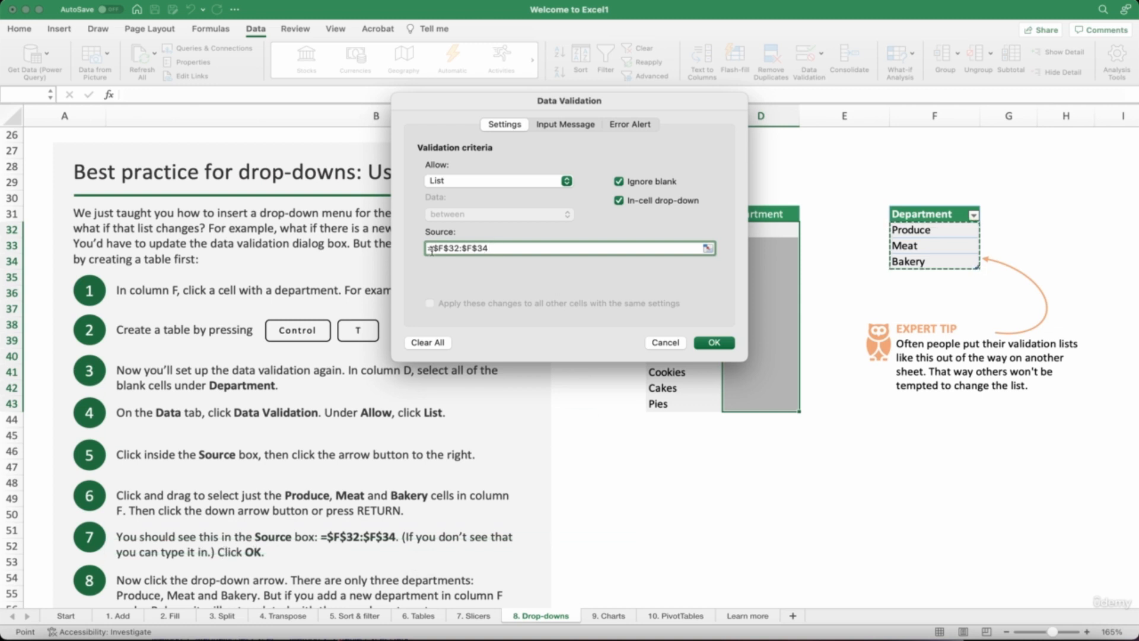
pyautogui.click(714, 342)
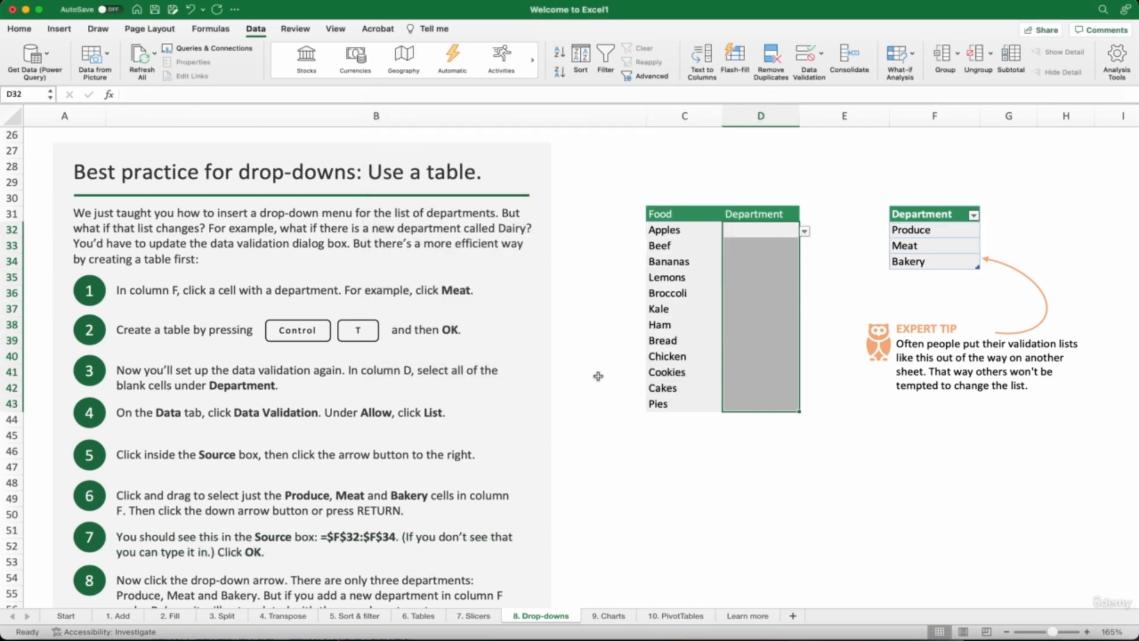
# Step: Check the entries in the drop-down list of the Department cell for Apples
pyautogui.scroll(-1, 376, 455)
pyautogui.scroll(-4, 377, 454)
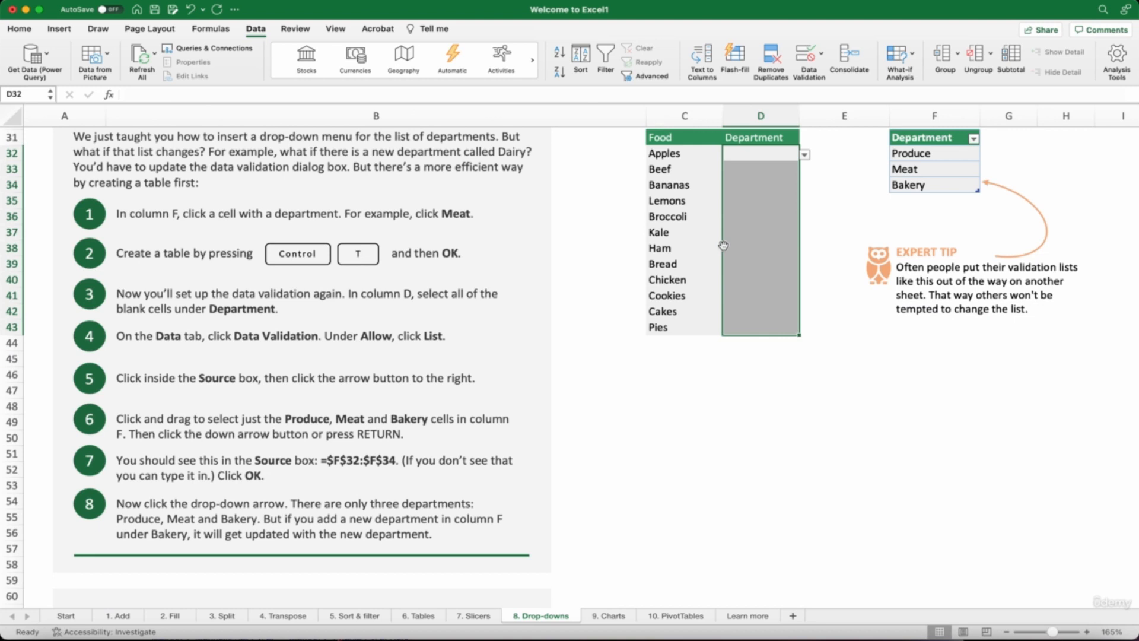
pyautogui.click(804, 155)
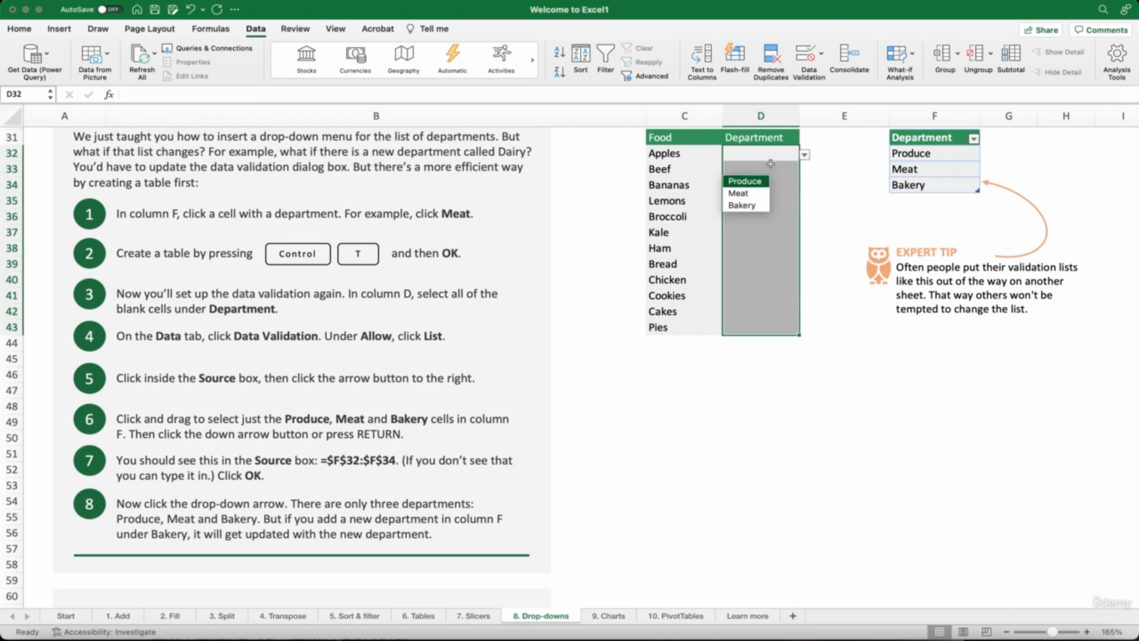
# Step: Add Dairy as a new department in F35, directly under Bakery in the Department table
pyautogui.click(929, 201)
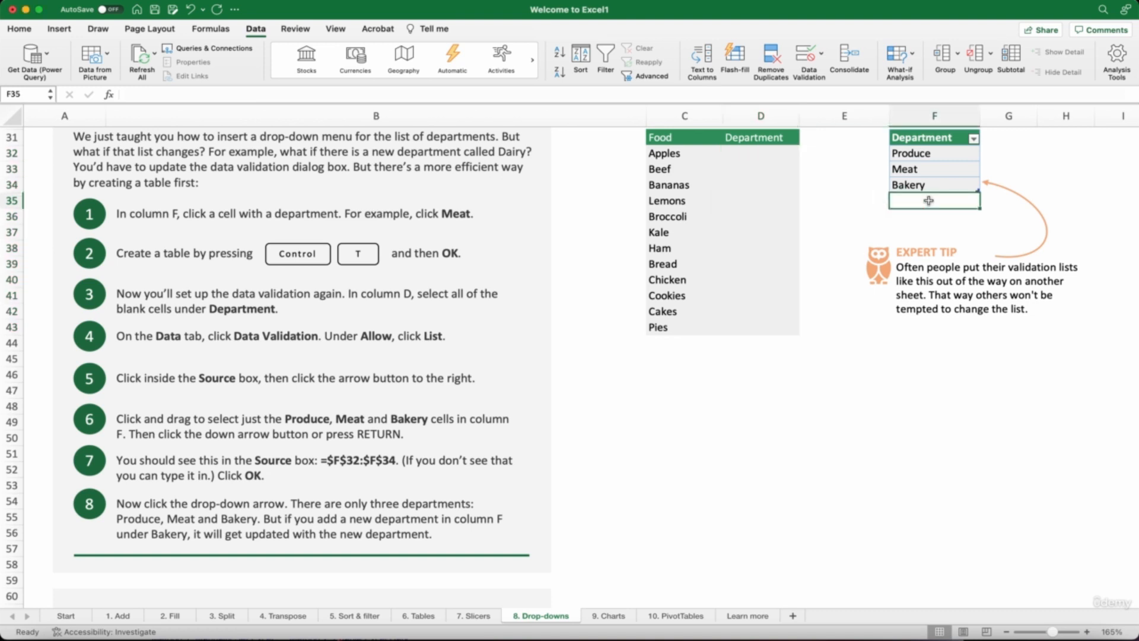
pyautogui.write('Dairy')
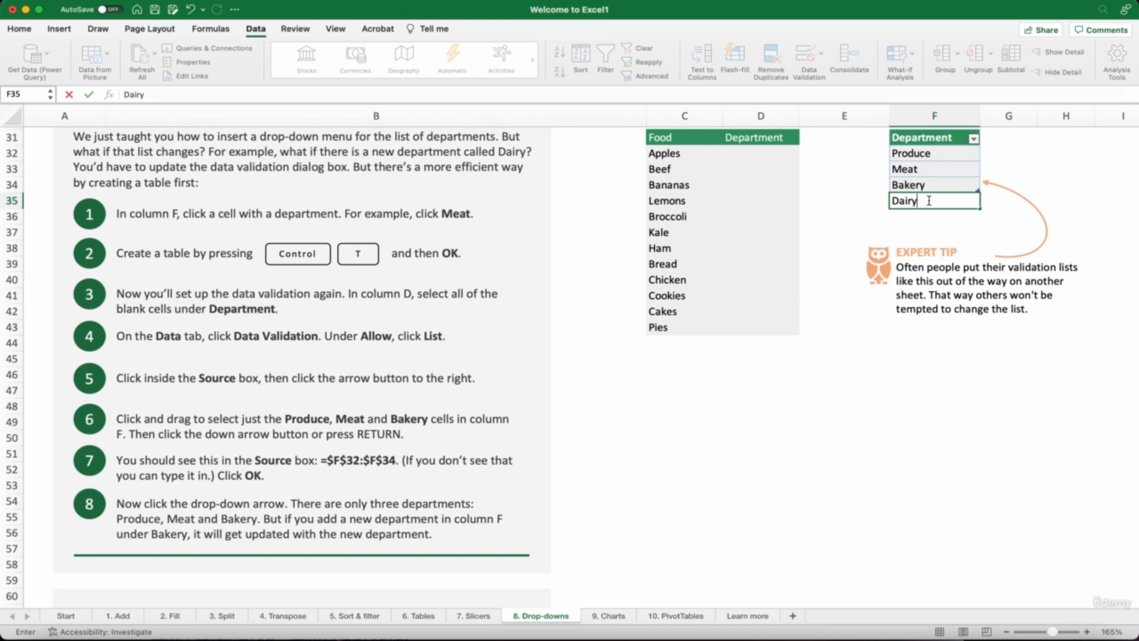
pyautogui.press('Return')
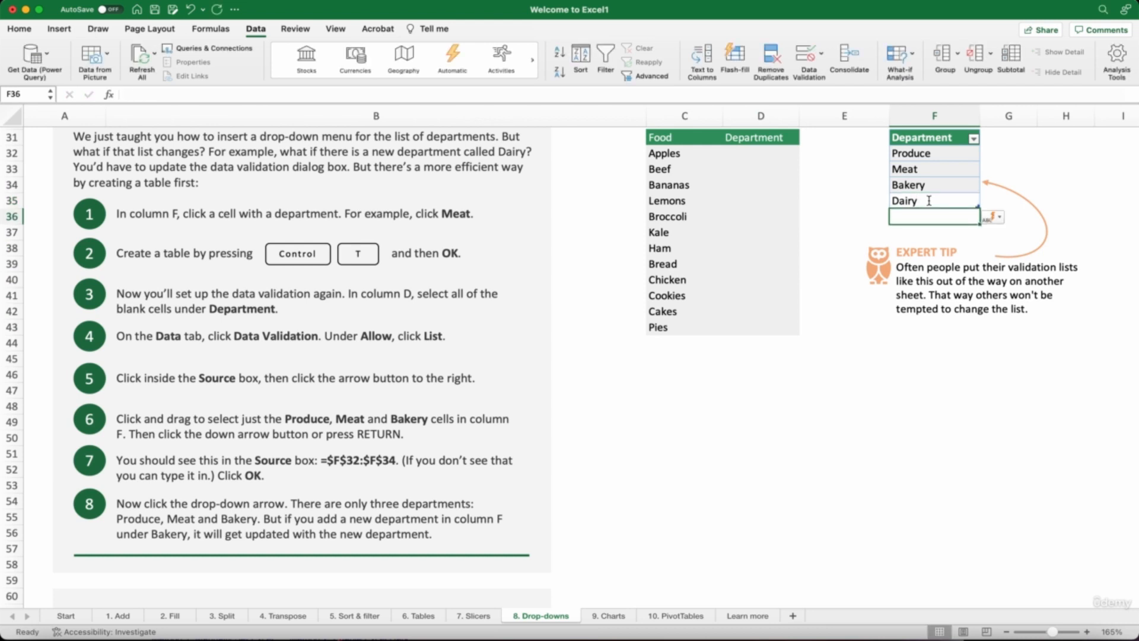
# Step: Choose Dairy from the drop-down list in the Department cell for Kale, and clear the entry again
pyautogui.click(768, 157)
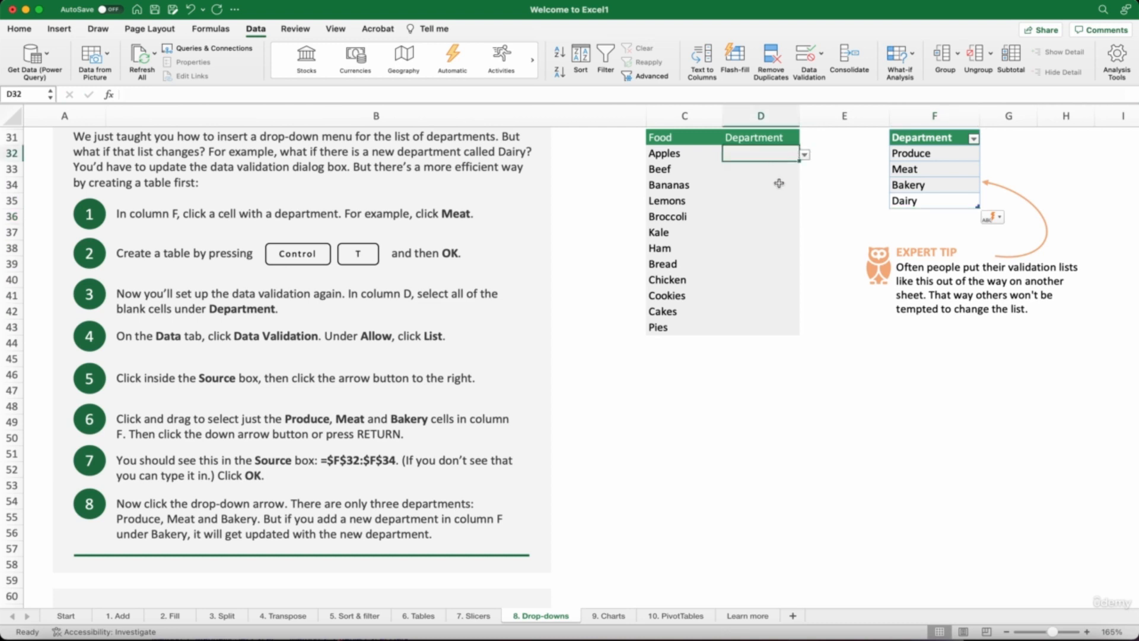
pyautogui.click(768, 232)
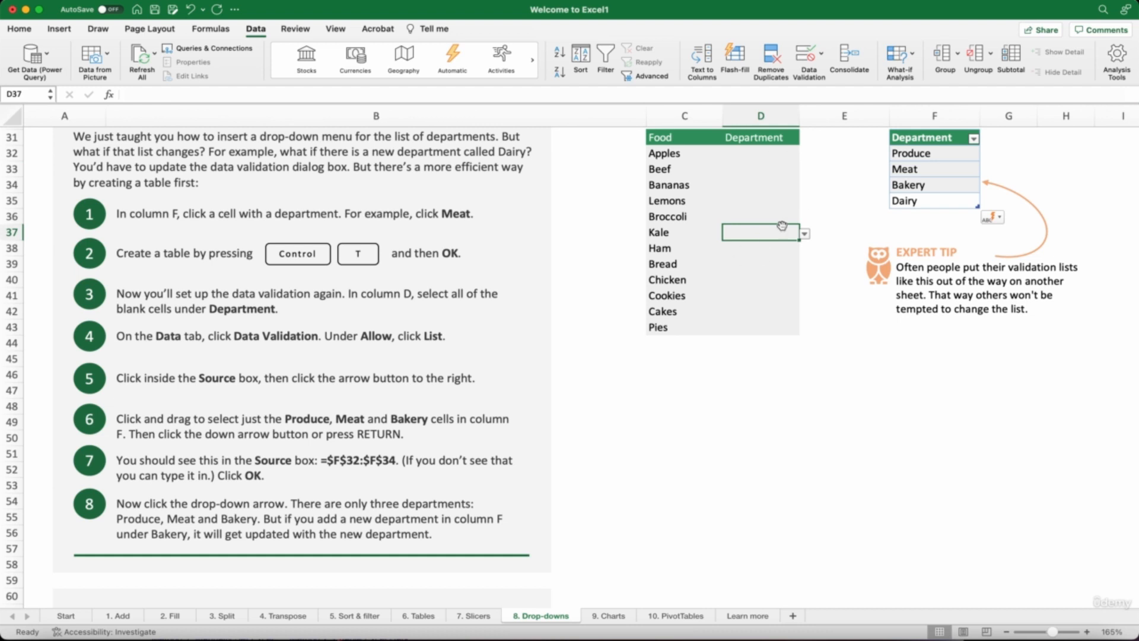
pyautogui.click(805, 234)
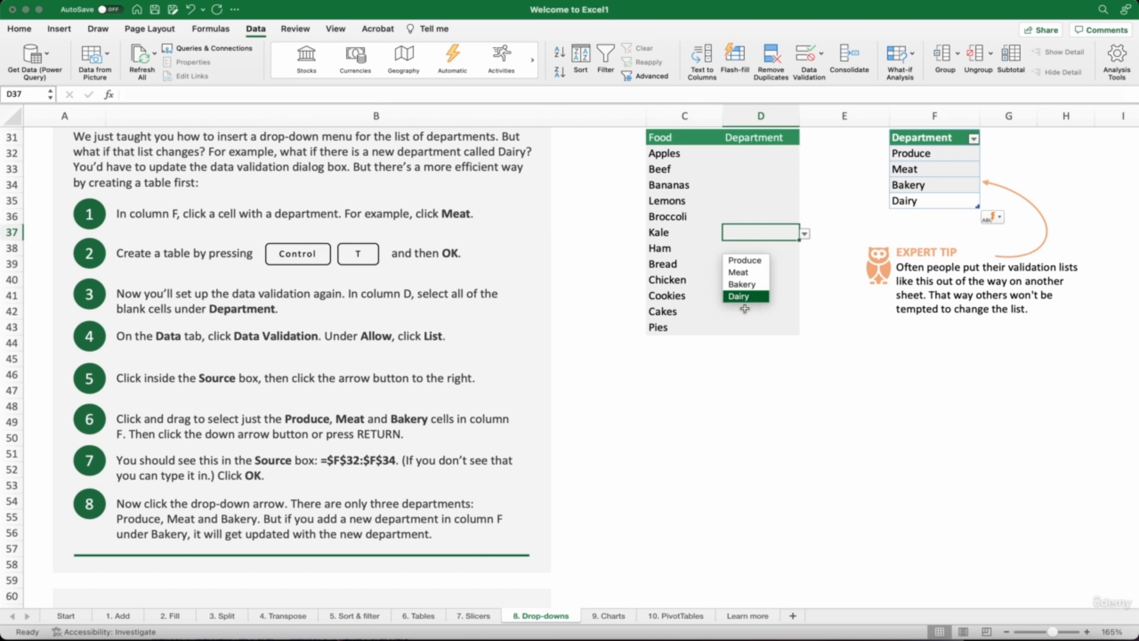
pyautogui.click(761, 330)
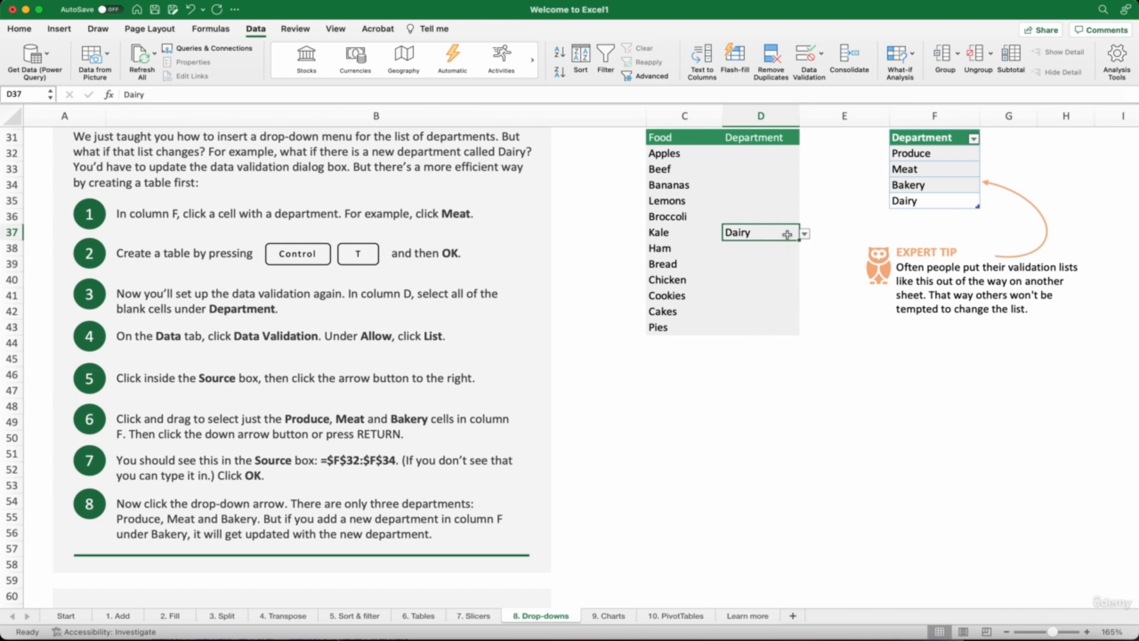
pyautogui.press('Delete')
# Step: Select the Department table F31:F35 and look through the rest of the Drop-downs sheet below the best practice exercise
pyautogui.click(929, 141)
pyautogui.moveTo(929, 141); pyautogui.dragTo(927, 200)
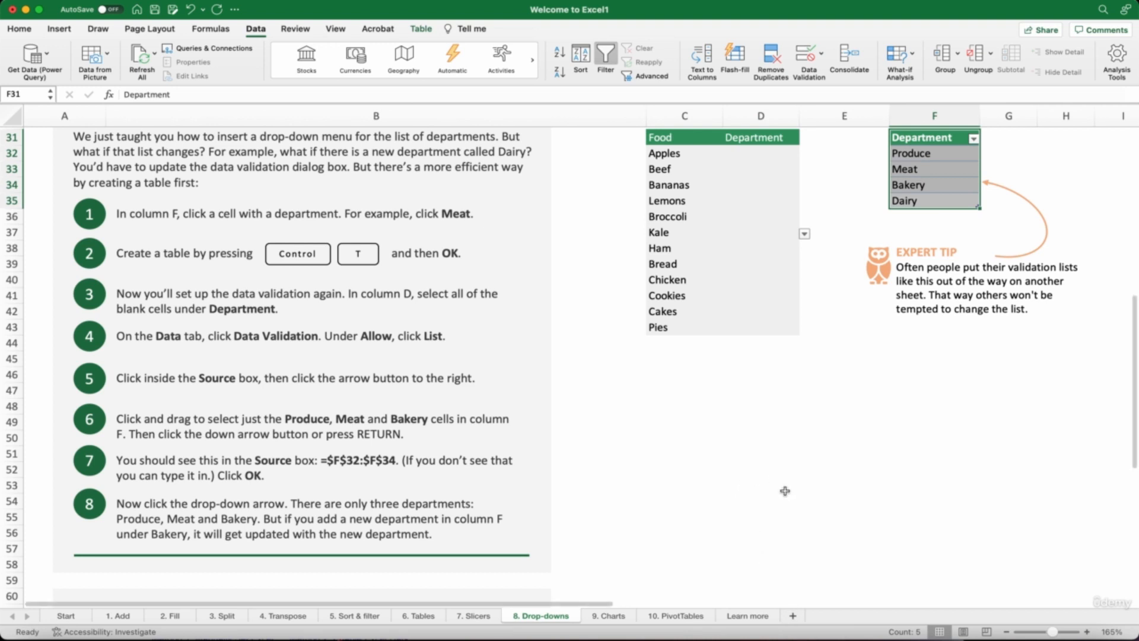
pyautogui.scroll(-20, 785, 491)
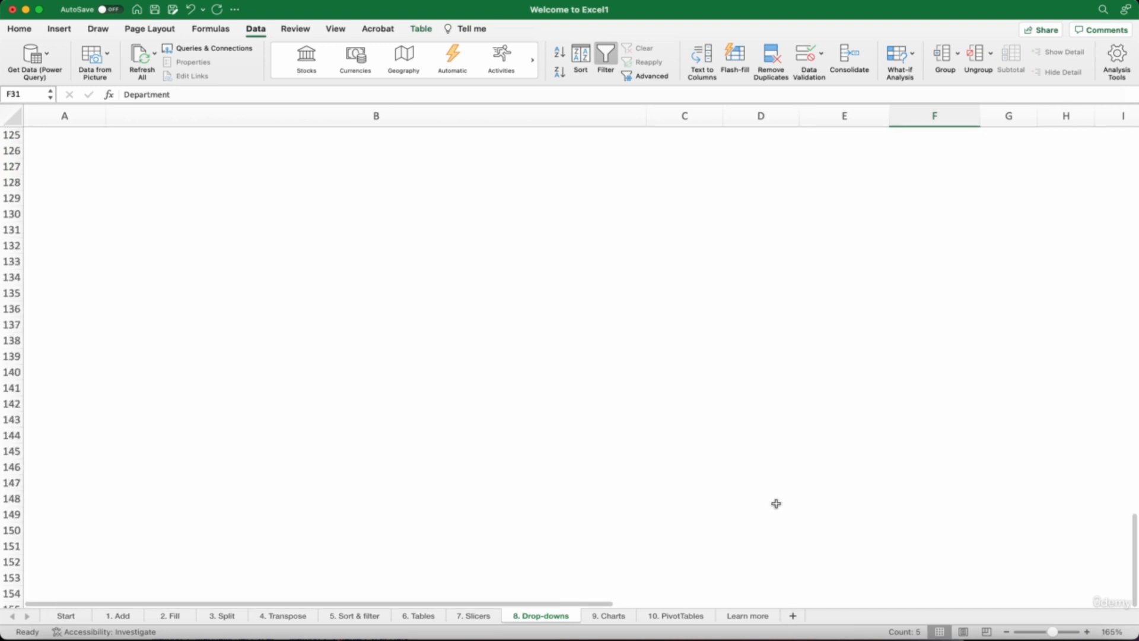
pyautogui.scroll(-10, 776, 503)
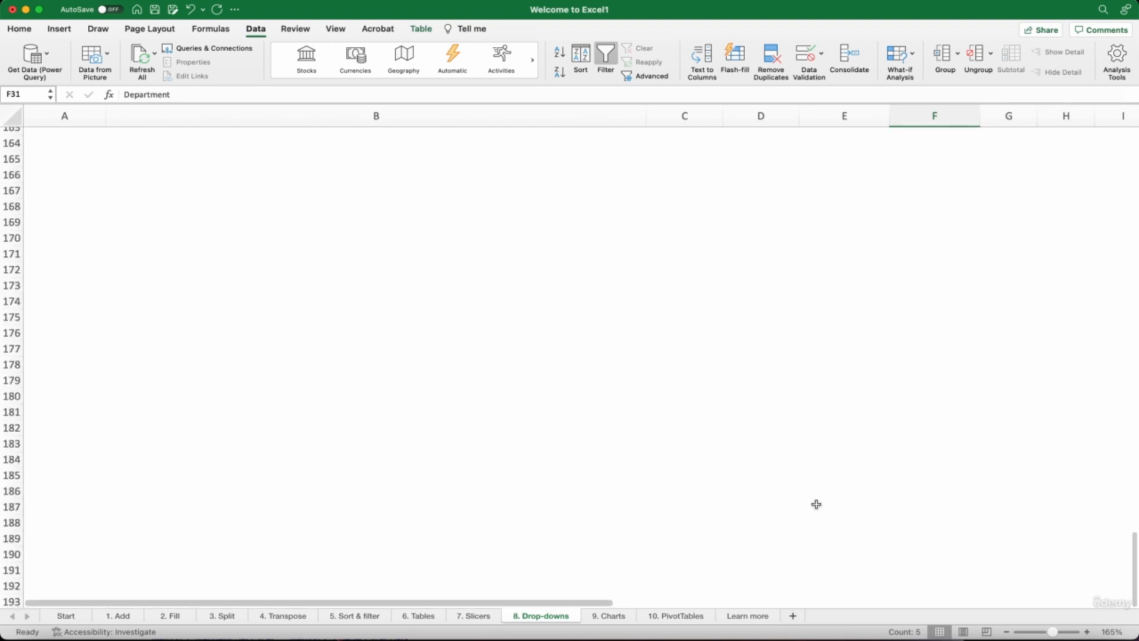
pyautogui.scroll(20, 815, 504)
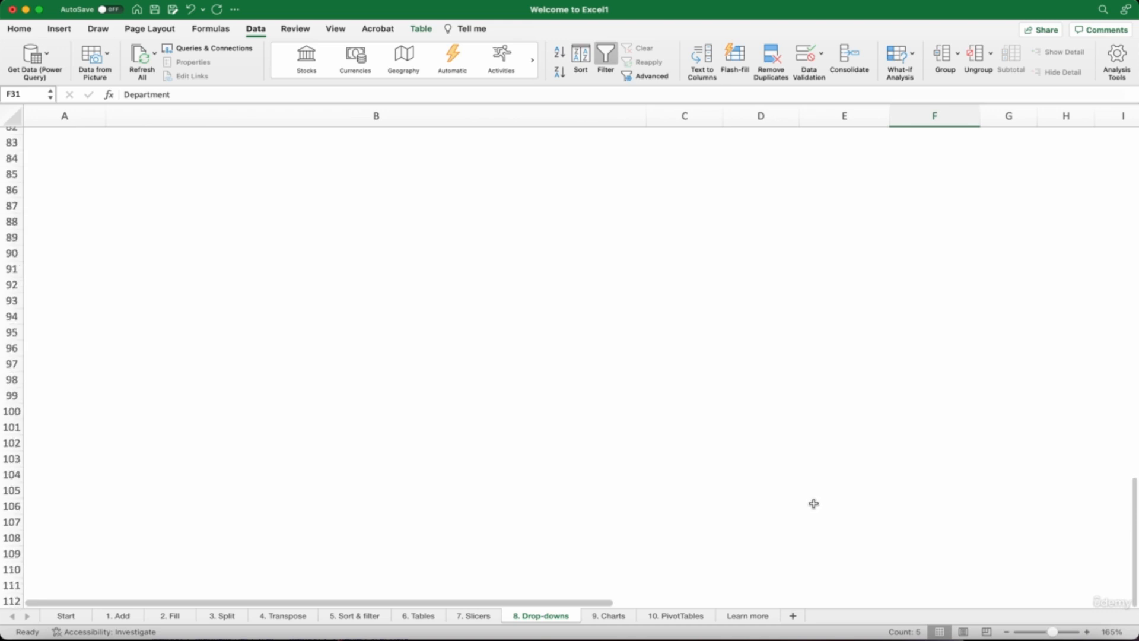
pyautogui.scroll(14, 814, 504)
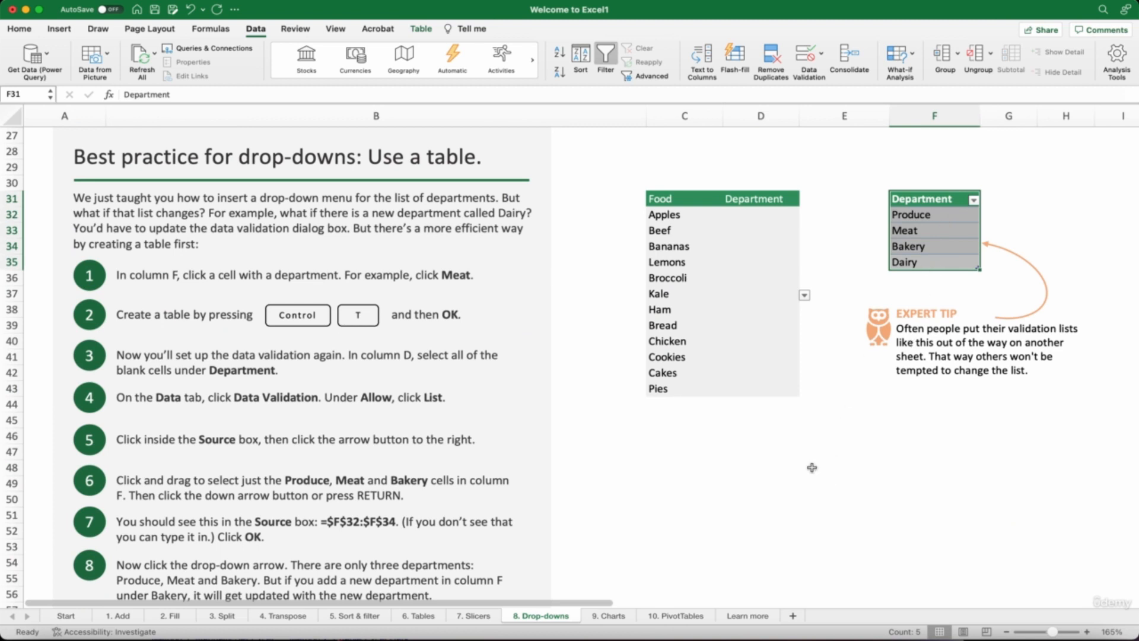
pyautogui.scroll(-2, 811, 468)
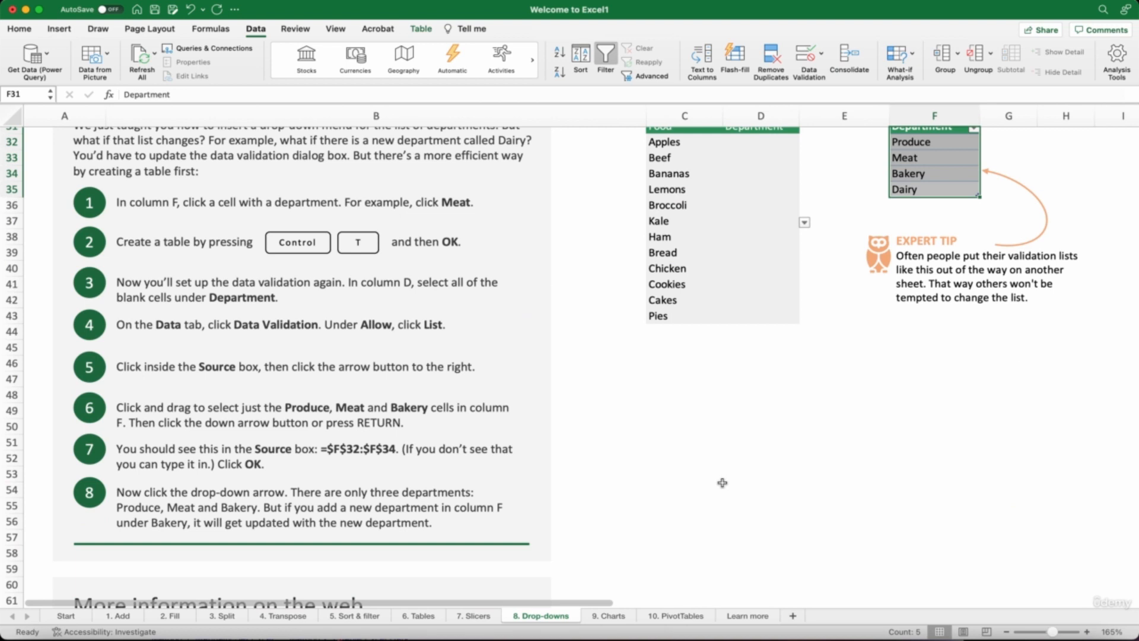
pyautogui.scroll(10, 722, 482)
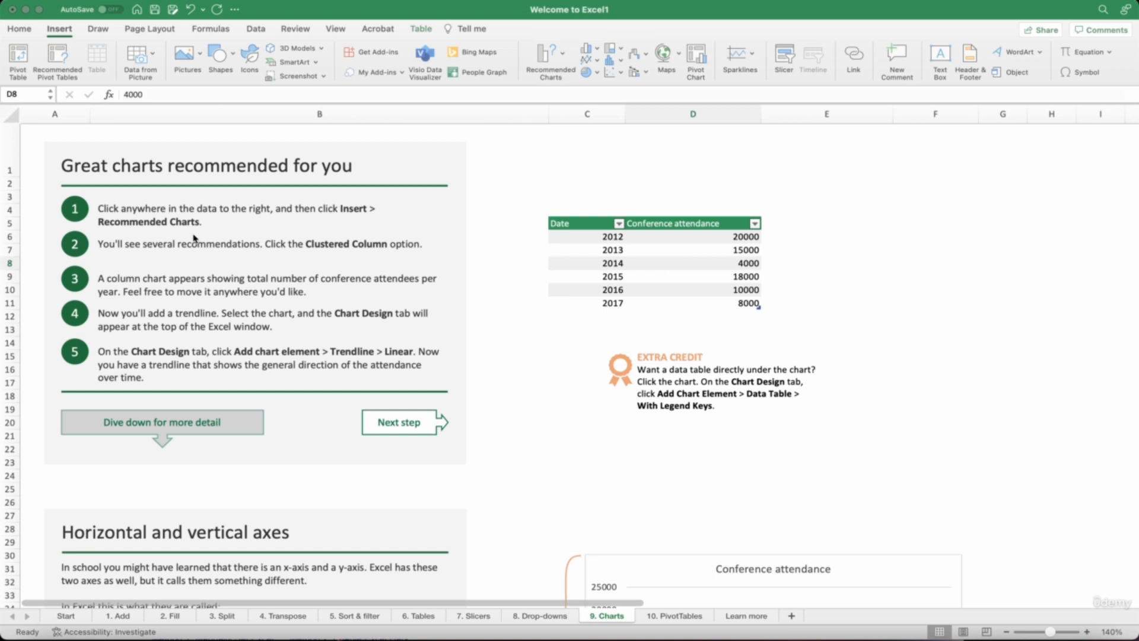
# Step: Insert the recommended Clustered Column chart of the conference attendance table and place it beside the table
pyautogui.click(44, 169)
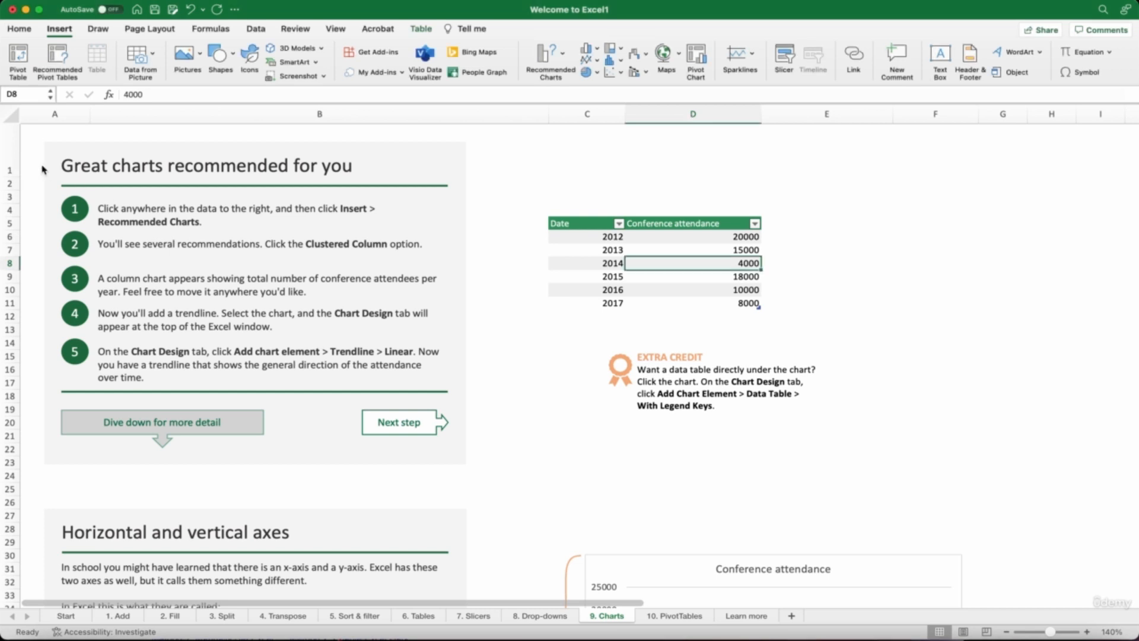
pyautogui.click(33, 162)
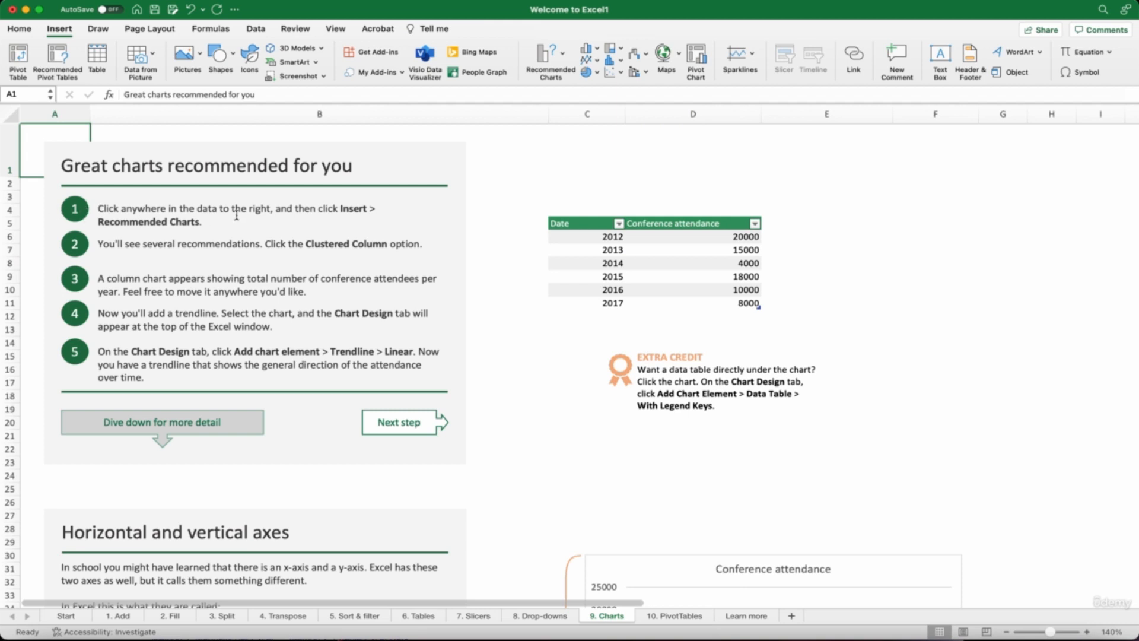
pyautogui.click(745, 250)
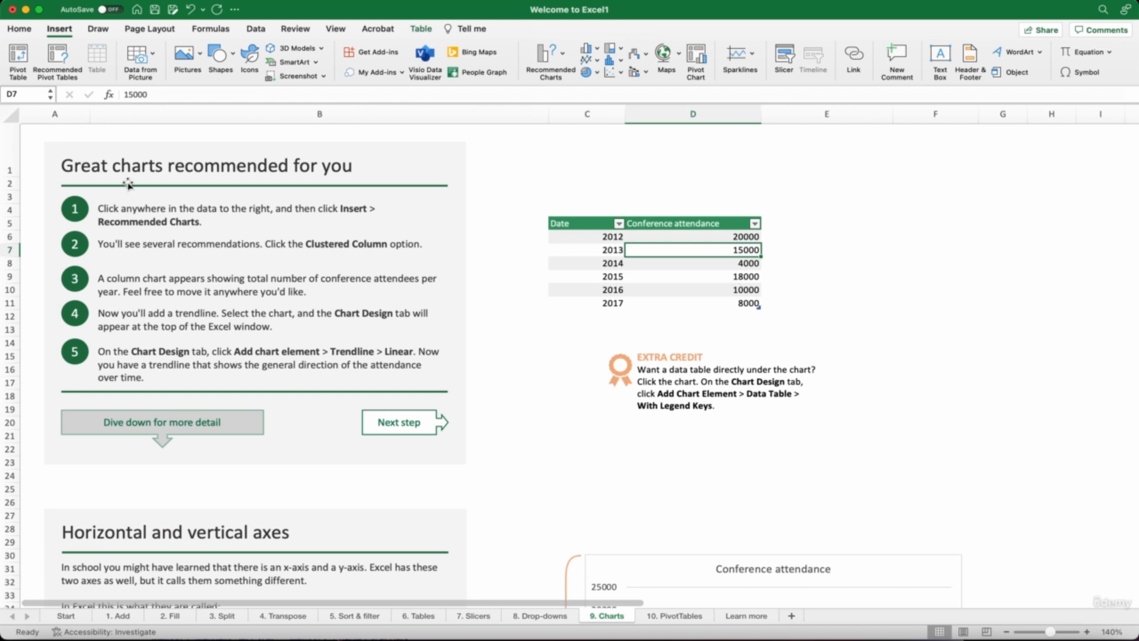
pyautogui.click(52, 33)
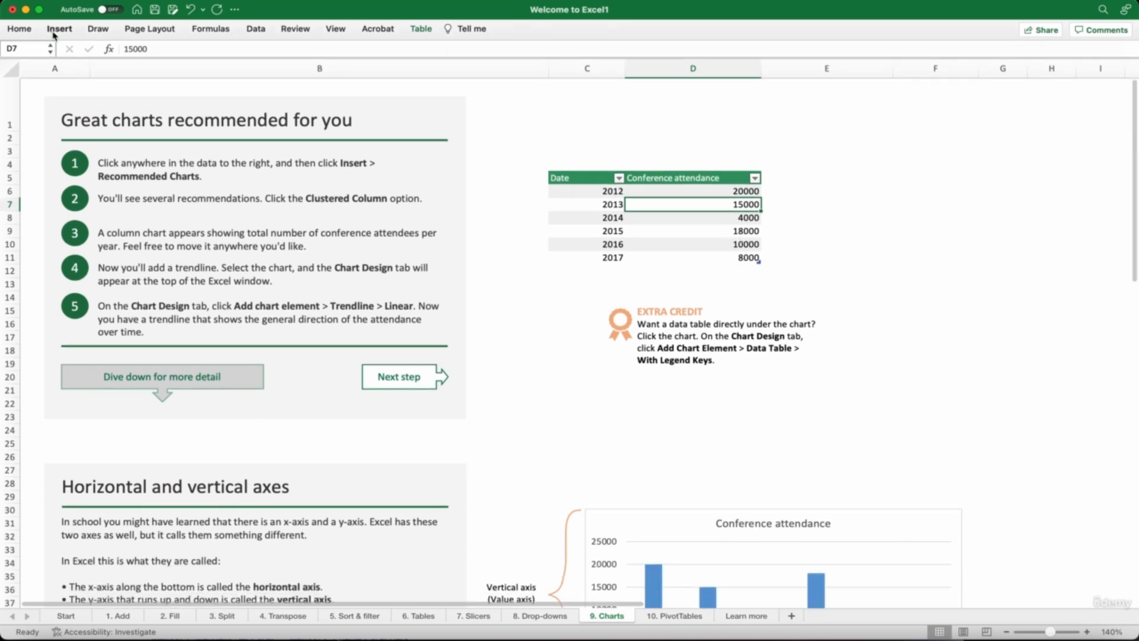
pyautogui.click(56, 30)
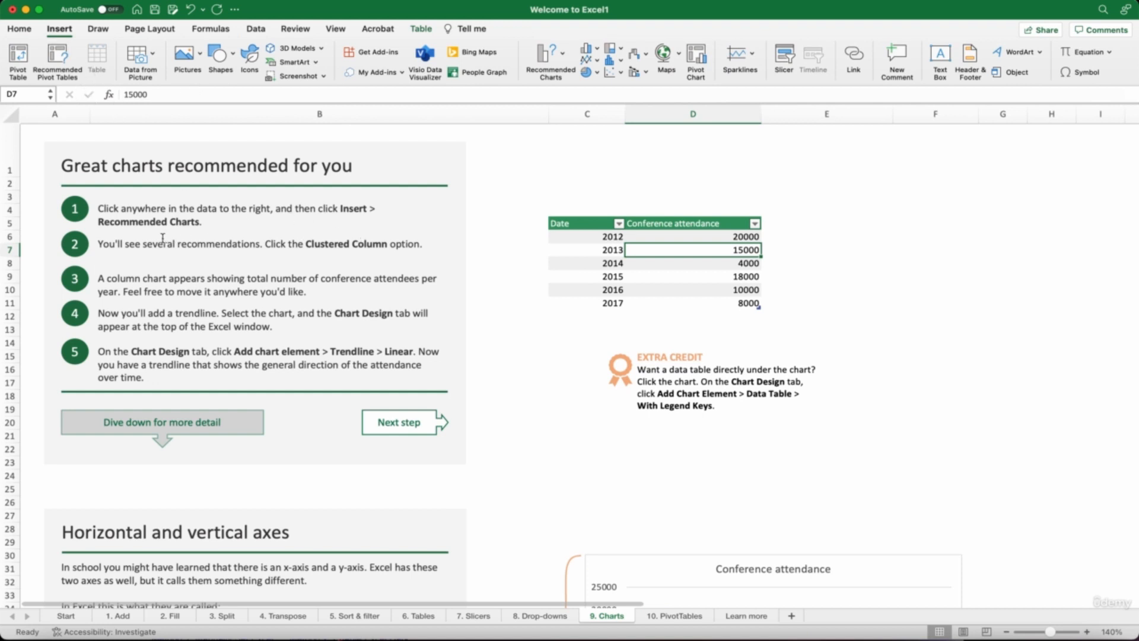
pyautogui.click(545, 59)
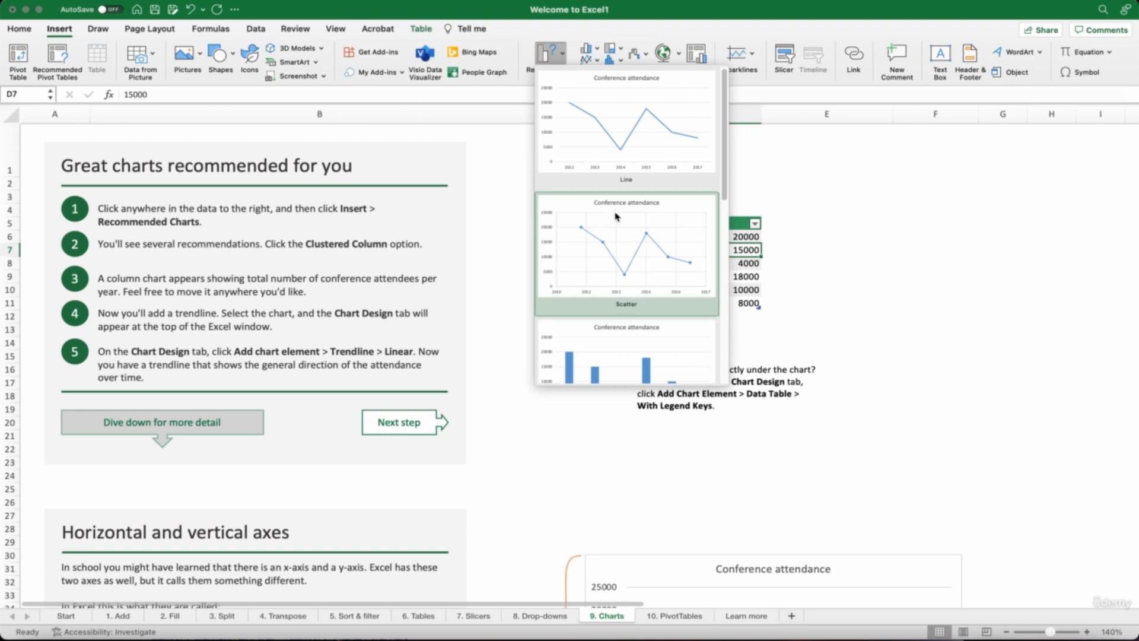
pyautogui.moveTo(725, 153); pyautogui.dragTo(721, 176)
pyautogui.moveTo(718, 186); pyautogui.dragTo(719, 201)
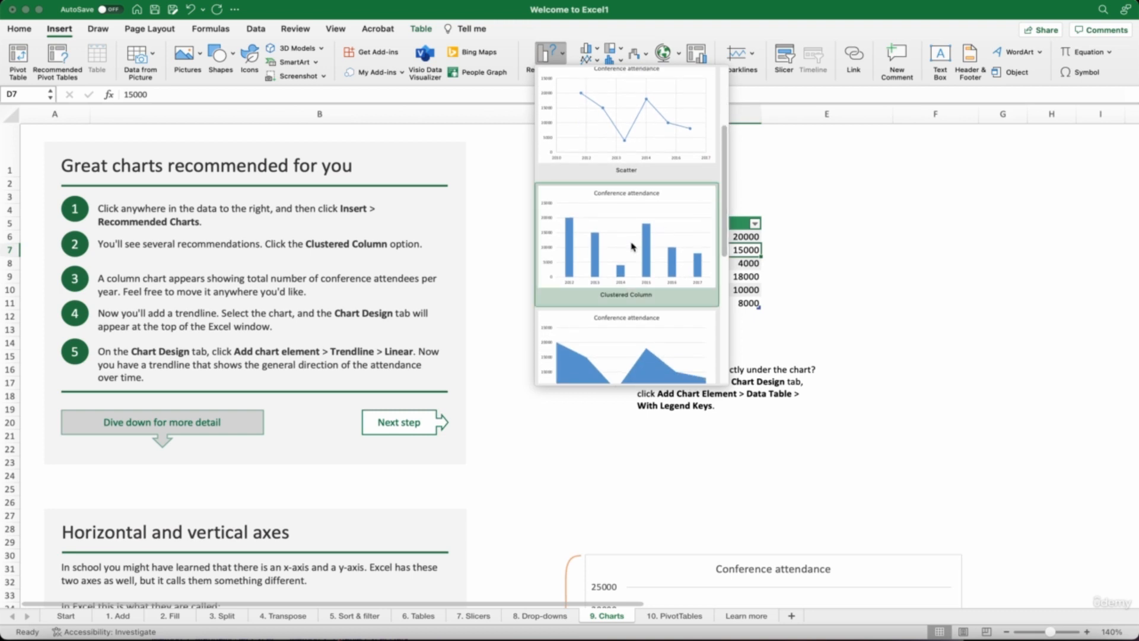
pyautogui.click(632, 247)
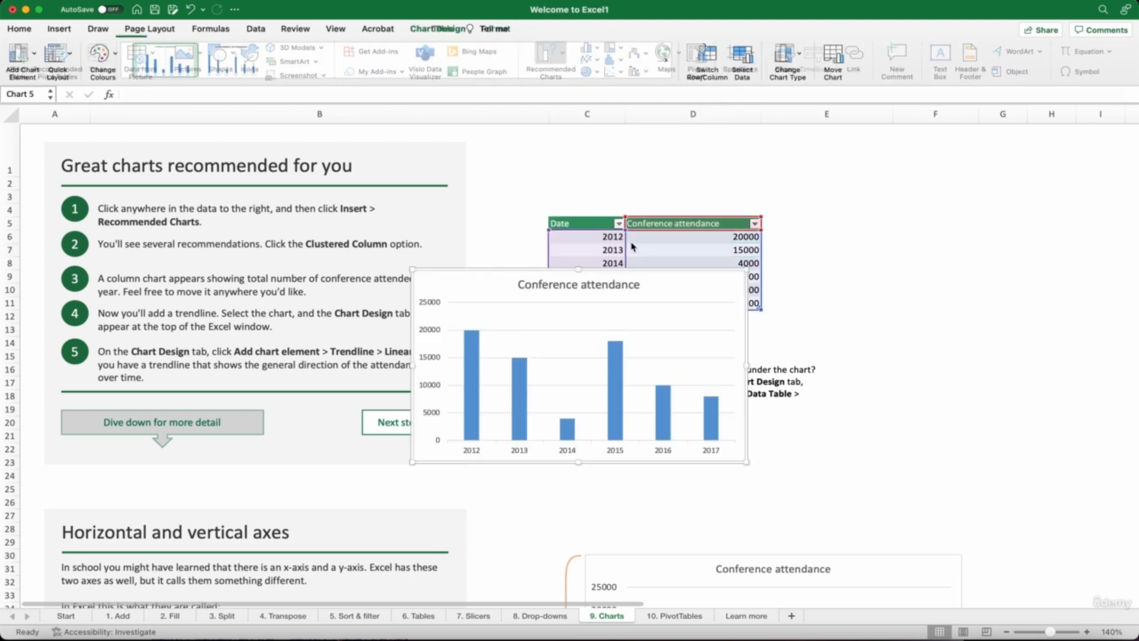
pyautogui.press('Escape')
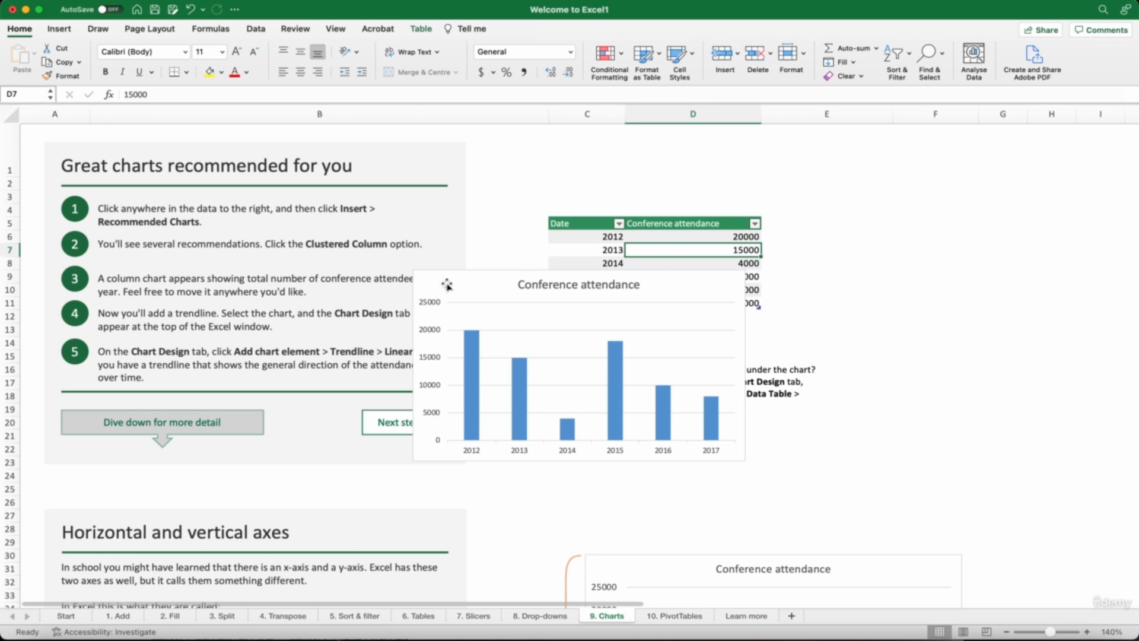
pyautogui.moveTo(447, 285); pyautogui.dragTo(829, 220)
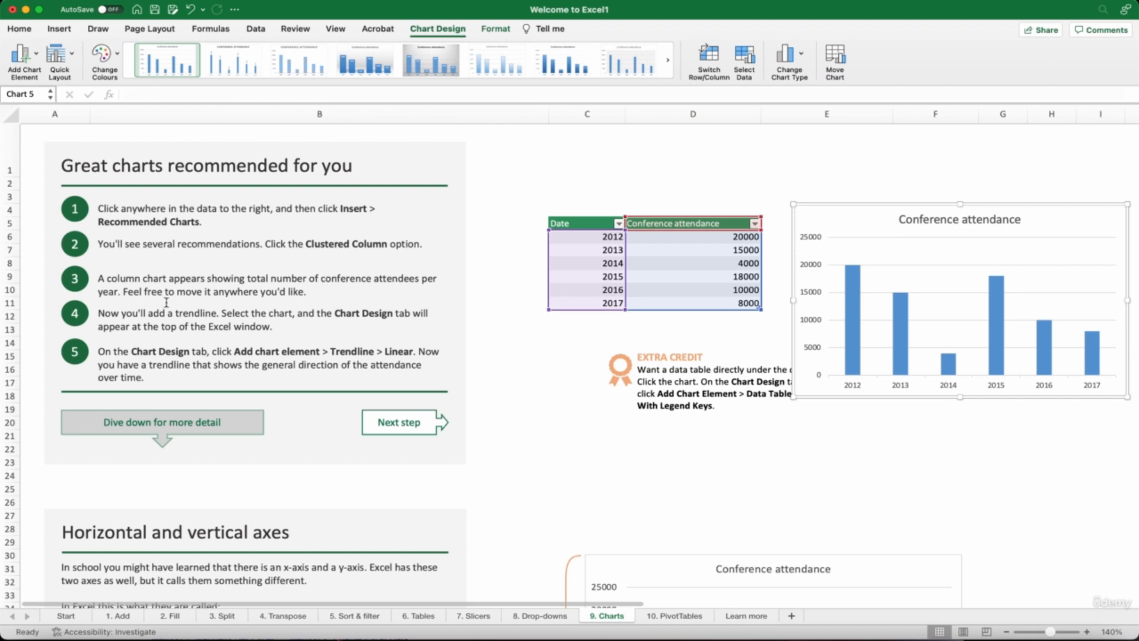
pyautogui.click(965, 293)
pyautogui.click(1014, 225)
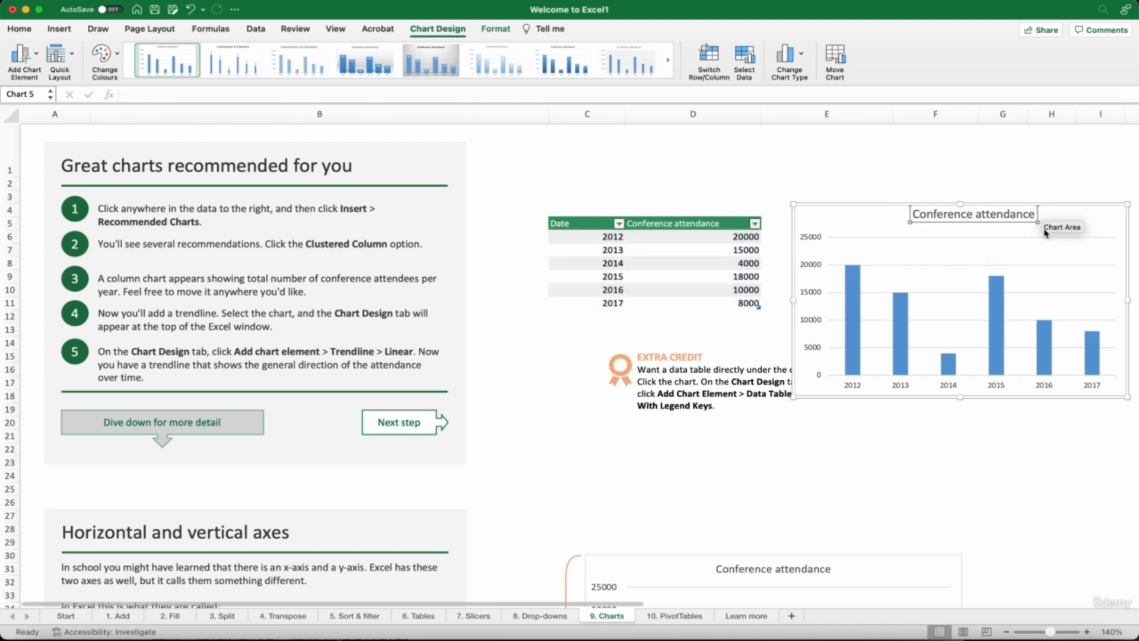
pyautogui.click(190, 9)
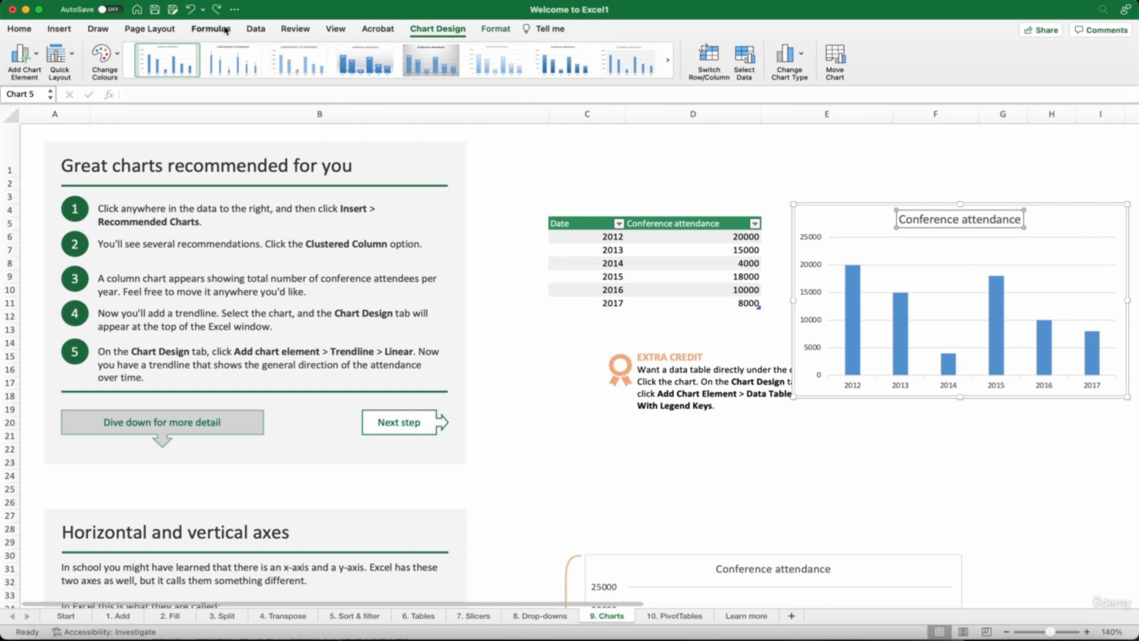
# Step: Move the whole Conference attendance chart slightly upward so it clears the Extra Credit text
pyautogui.click(1077, 222)
pyautogui.click(1068, 184)
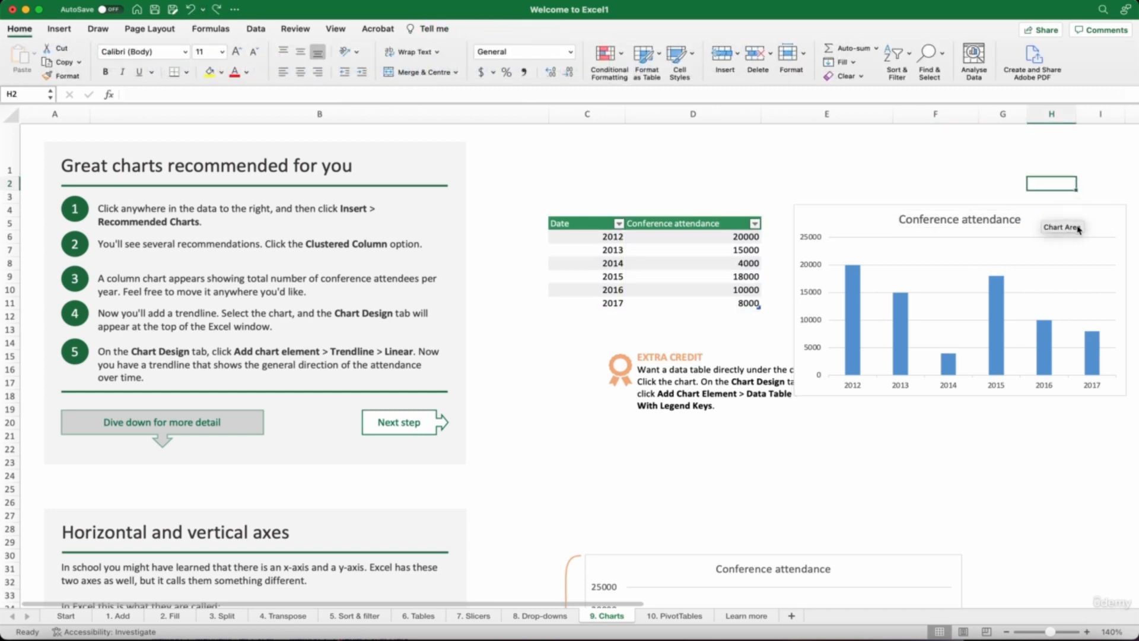
pyautogui.click(1102, 220)
pyautogui.moveTo(1098, 218); pyautogui.dragTo(1085, 177)
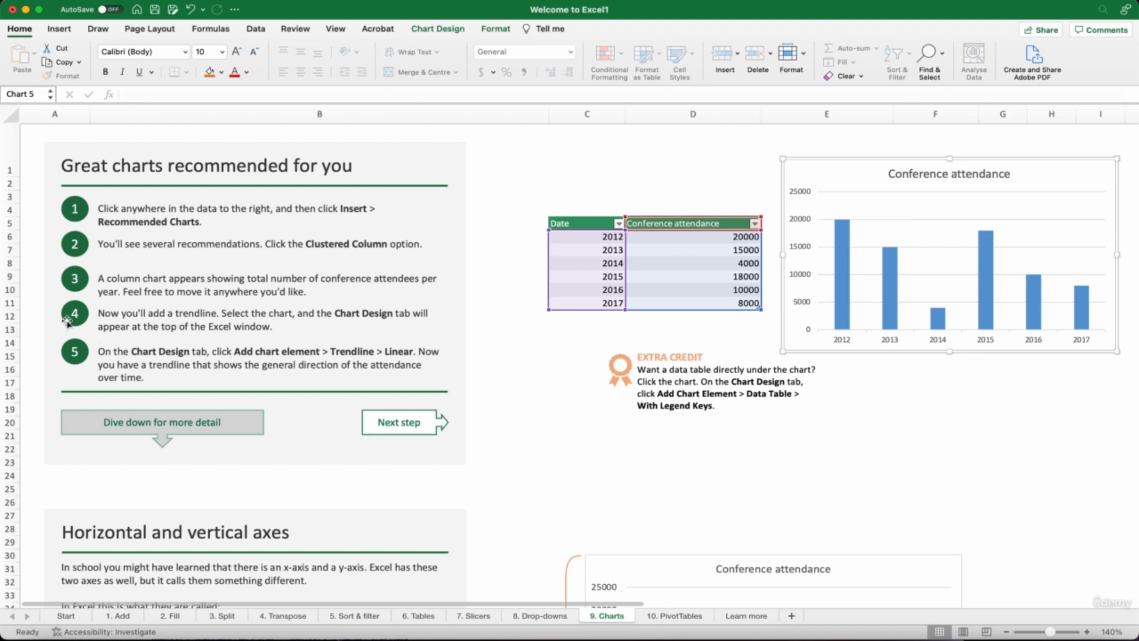
# Step: Add a Linear trendline to the new Conference attendance chart and deselect the chart
pyautogui.click(800, 421)
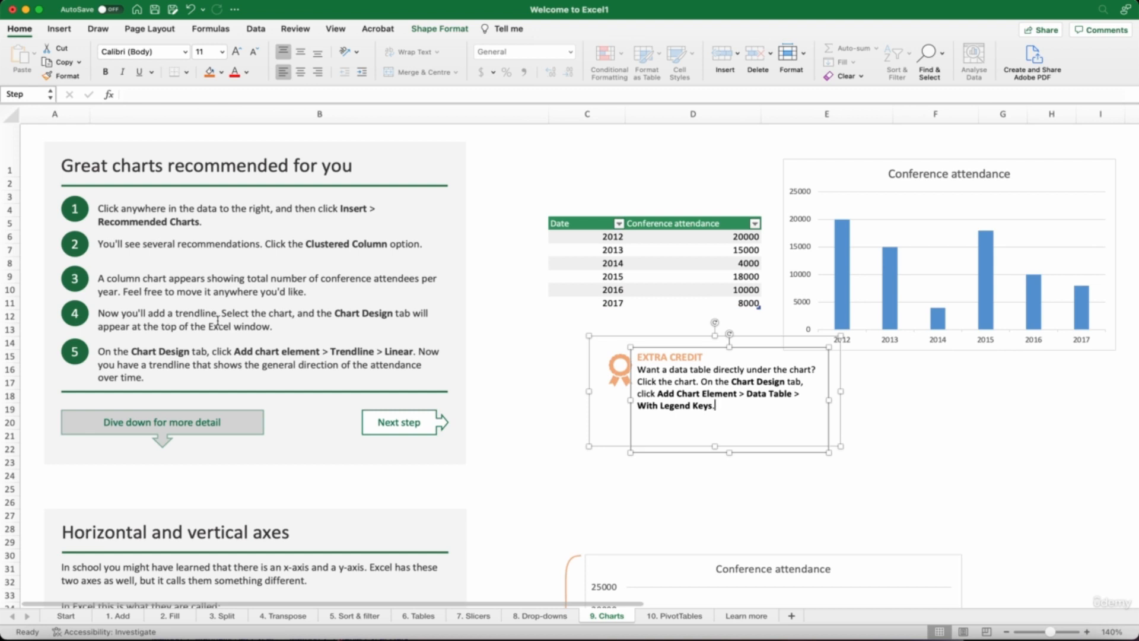
pyautogui.click(859, 176)
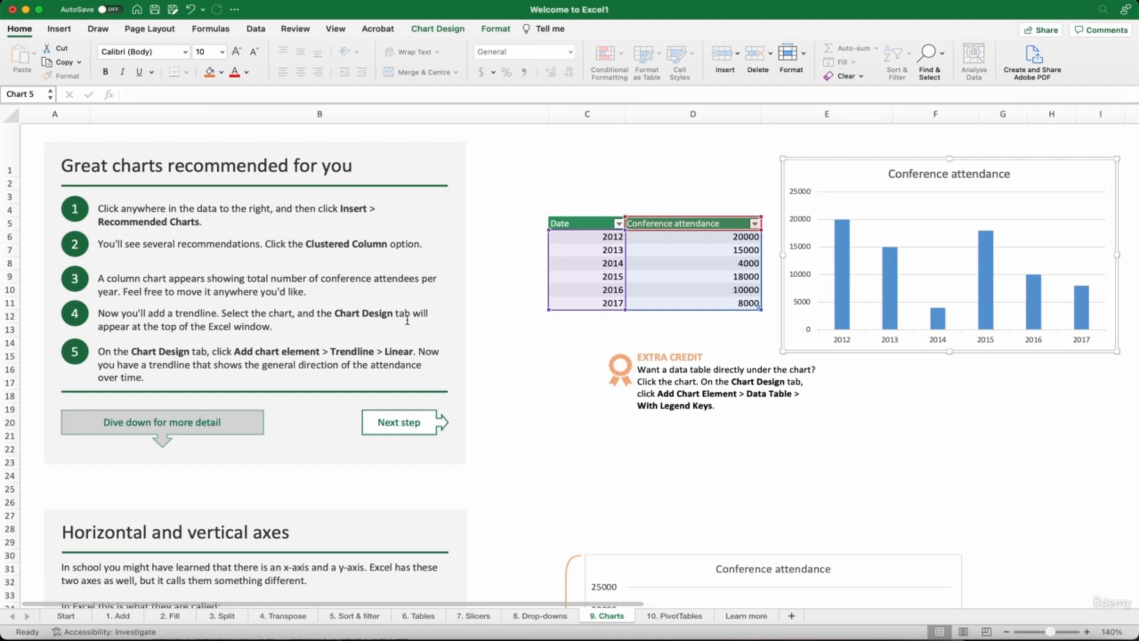
pyautogui.click(440, 31)
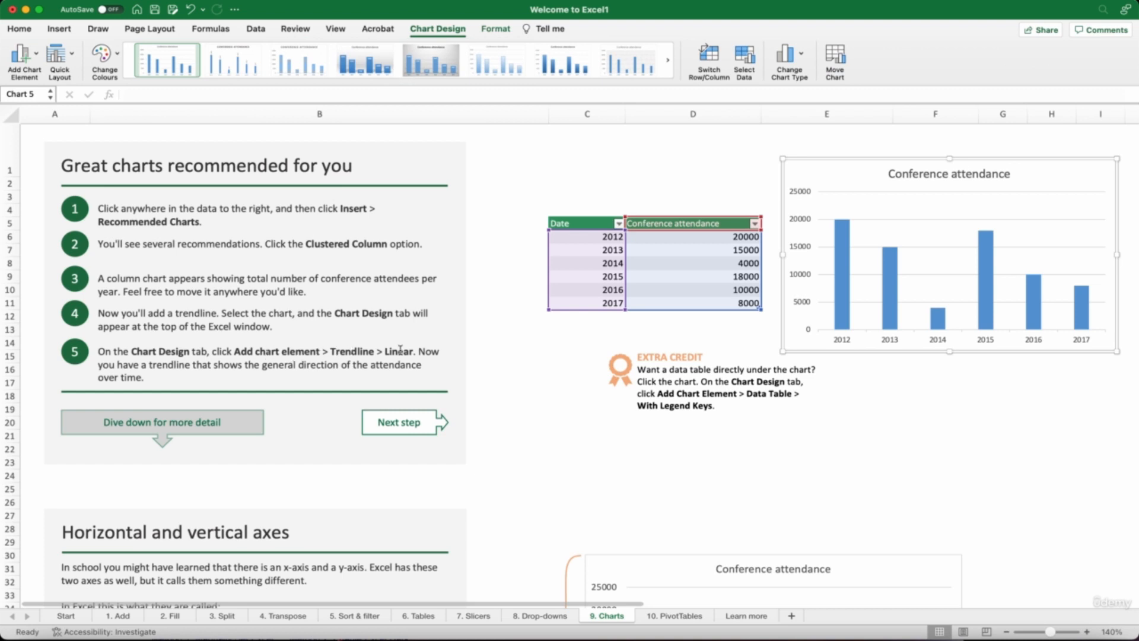
pyautogui.click(31, 55)
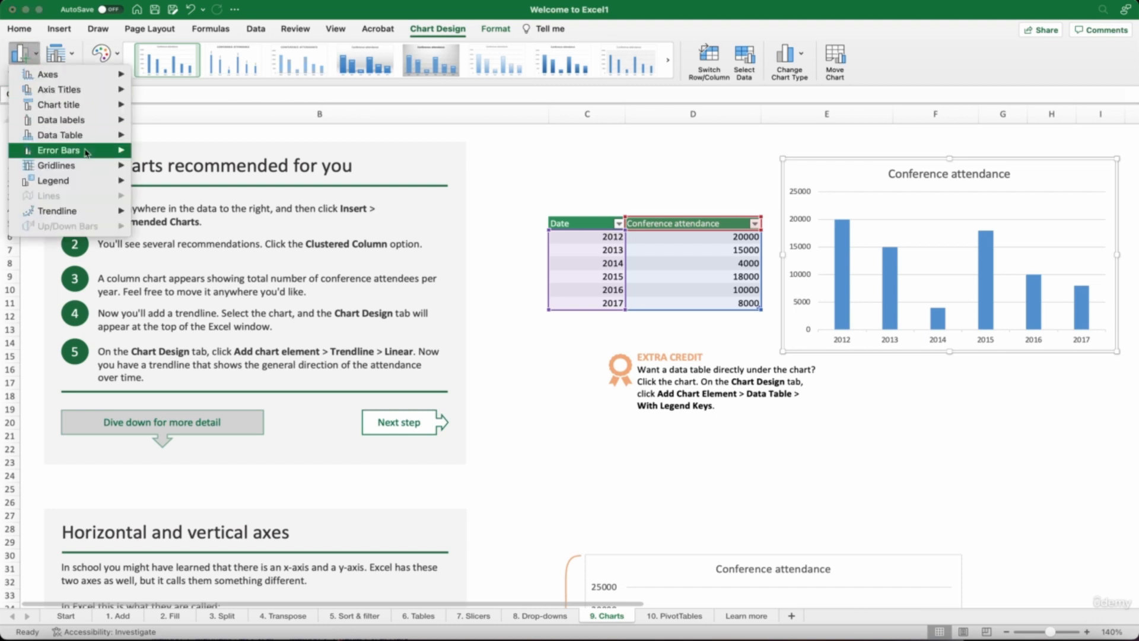
pyautogui.moveTo(82, 214)
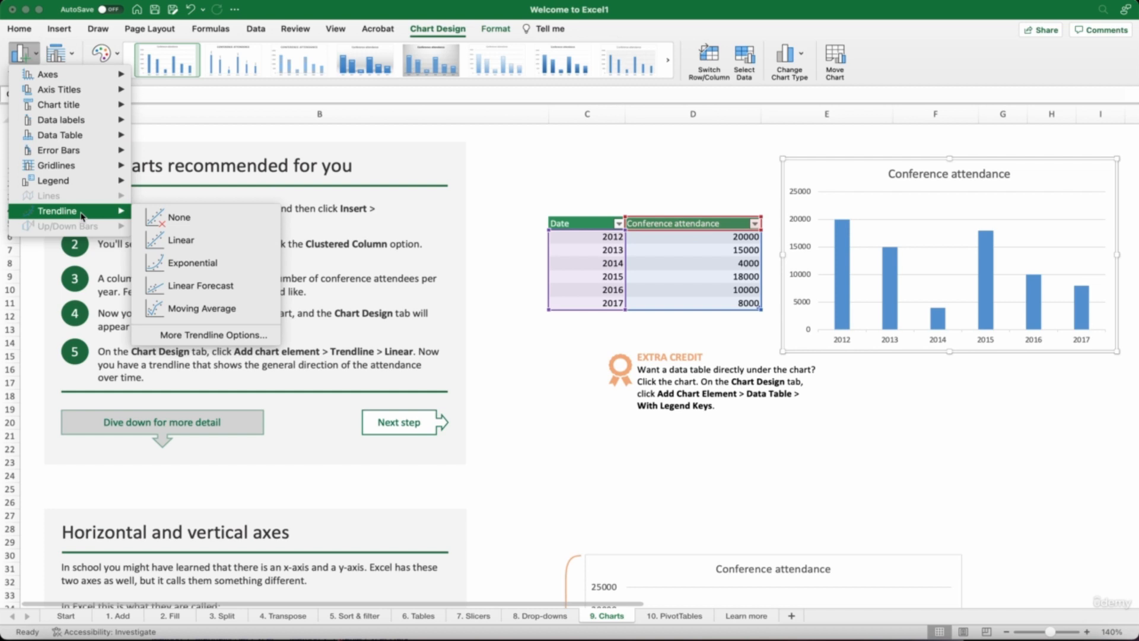
pyautogui.click(170, 239)
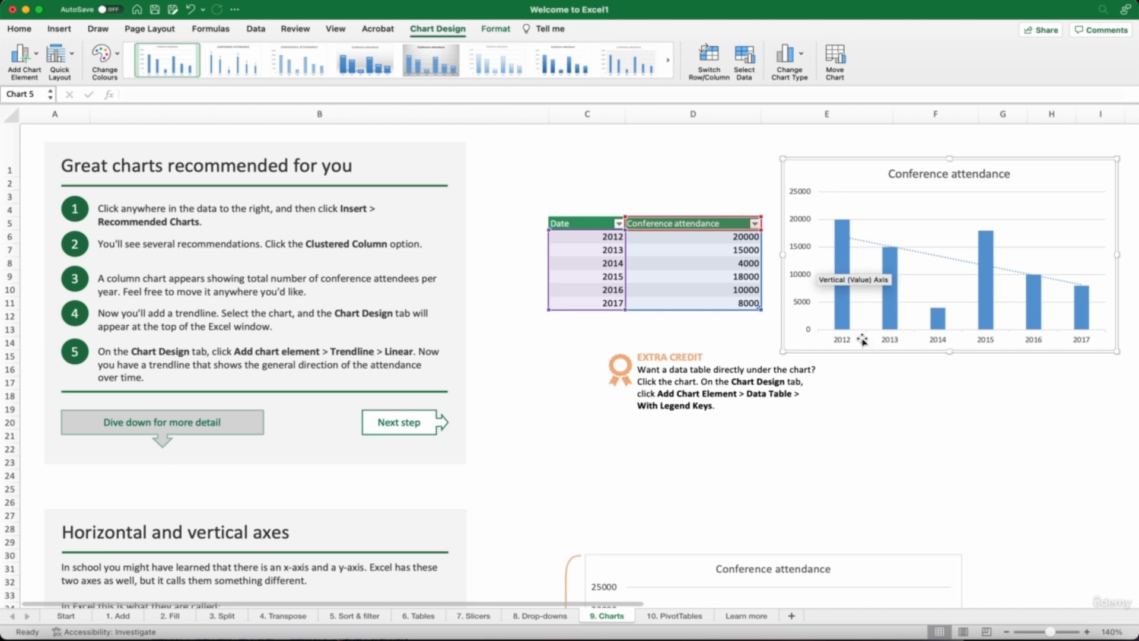
pyautogui.click(837, 397)
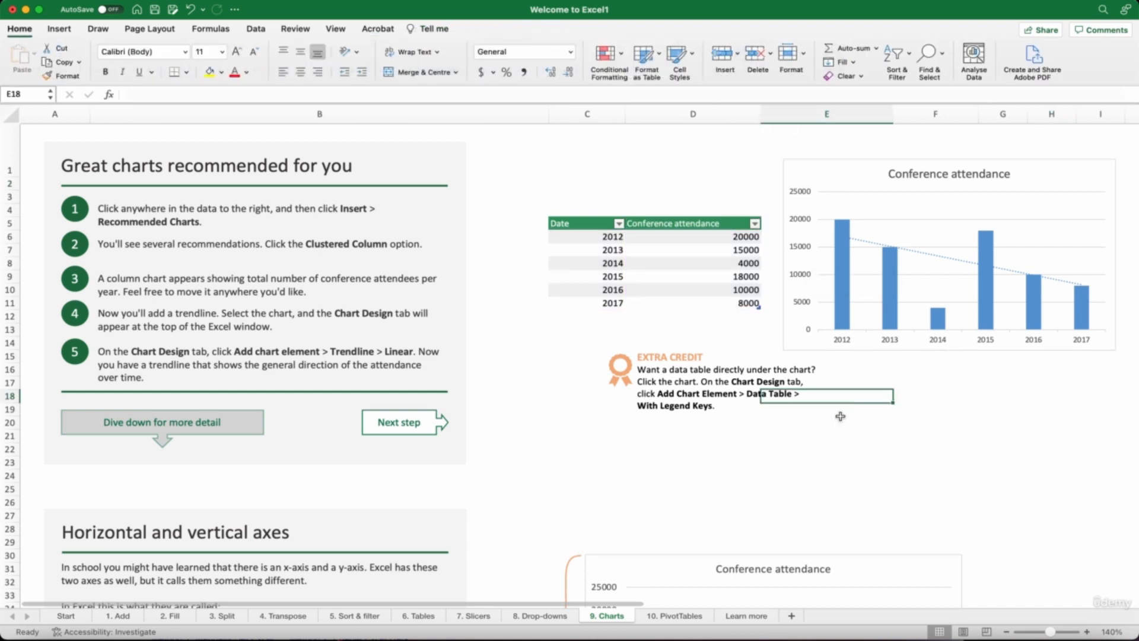
pyautogui.press('Down')
pyautogui.press('Down')
pyautogui.press('Down')
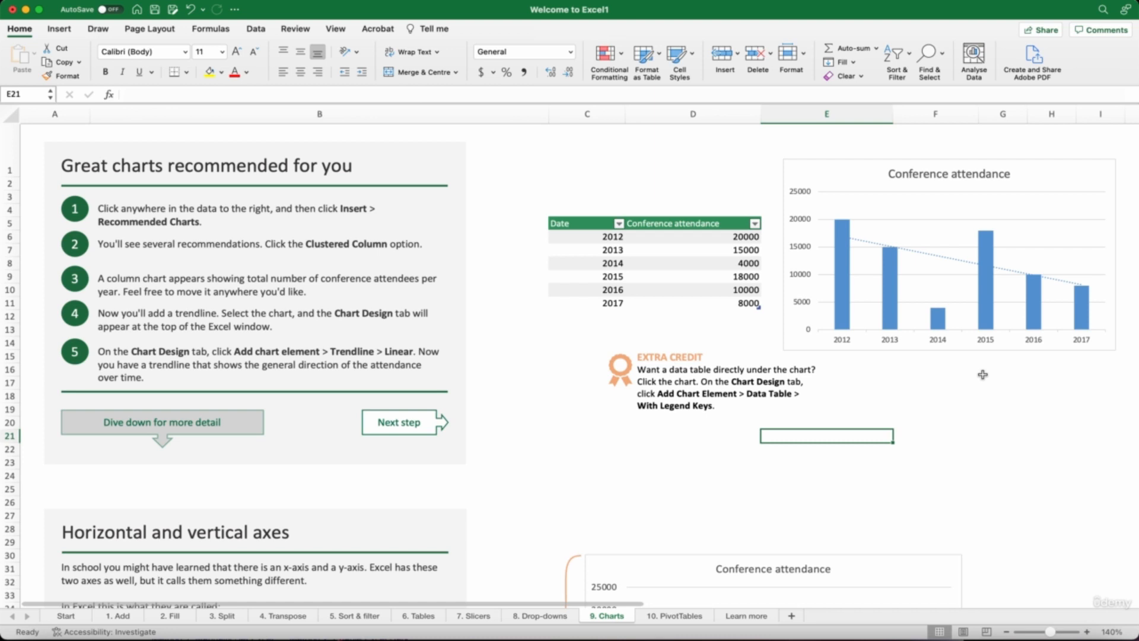
# Step: Try out the fifth to eighth chart styles on the Conference attendance chart, finishing with Style 1
pyautogui.click(1067, 172)
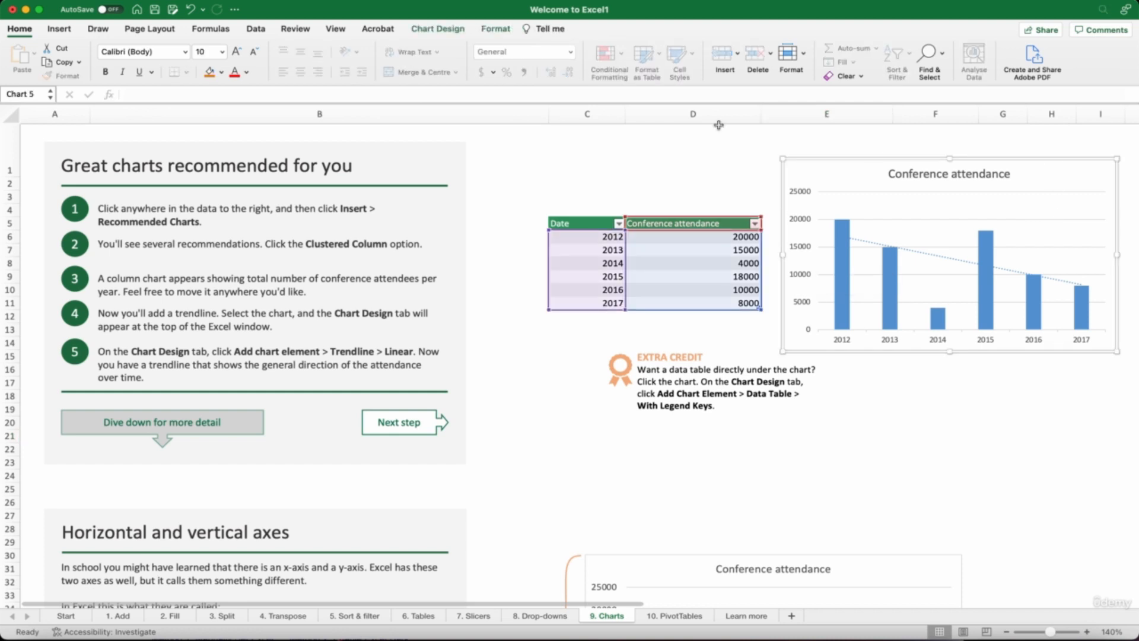
pyautogui.click(439, 29)
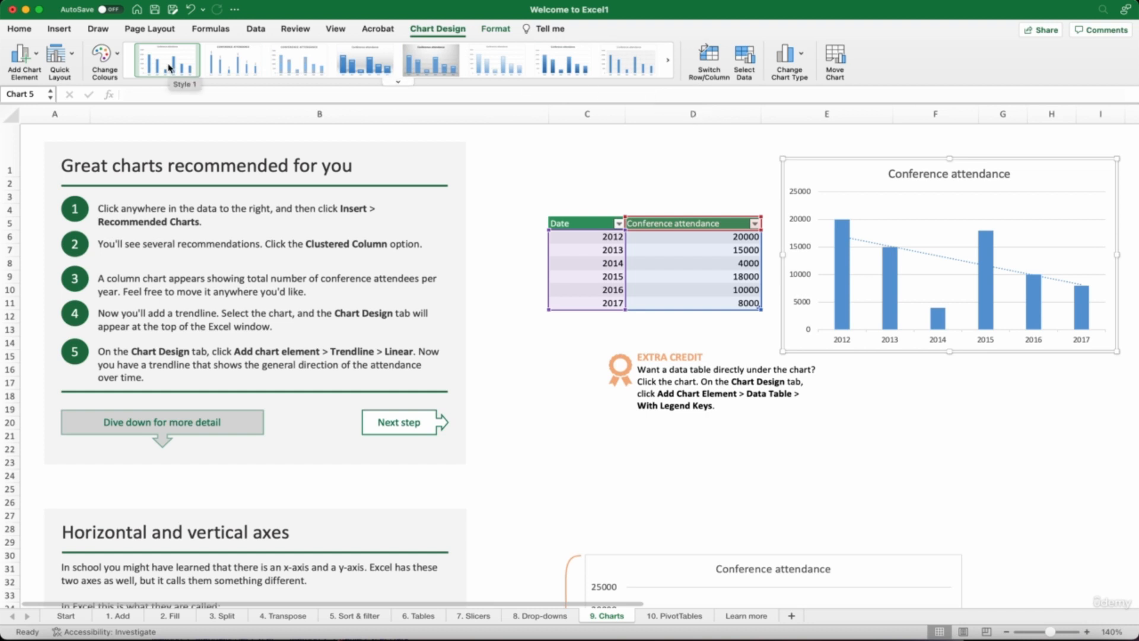
pyautogui.click(446, 62)
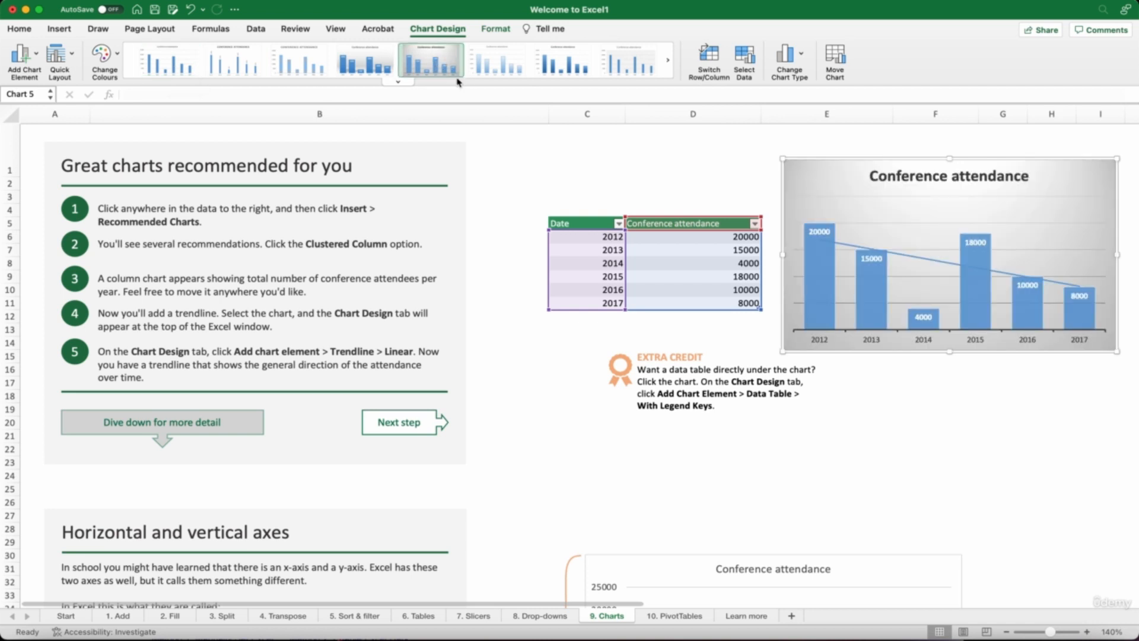
pyautogui.click(492, 70)
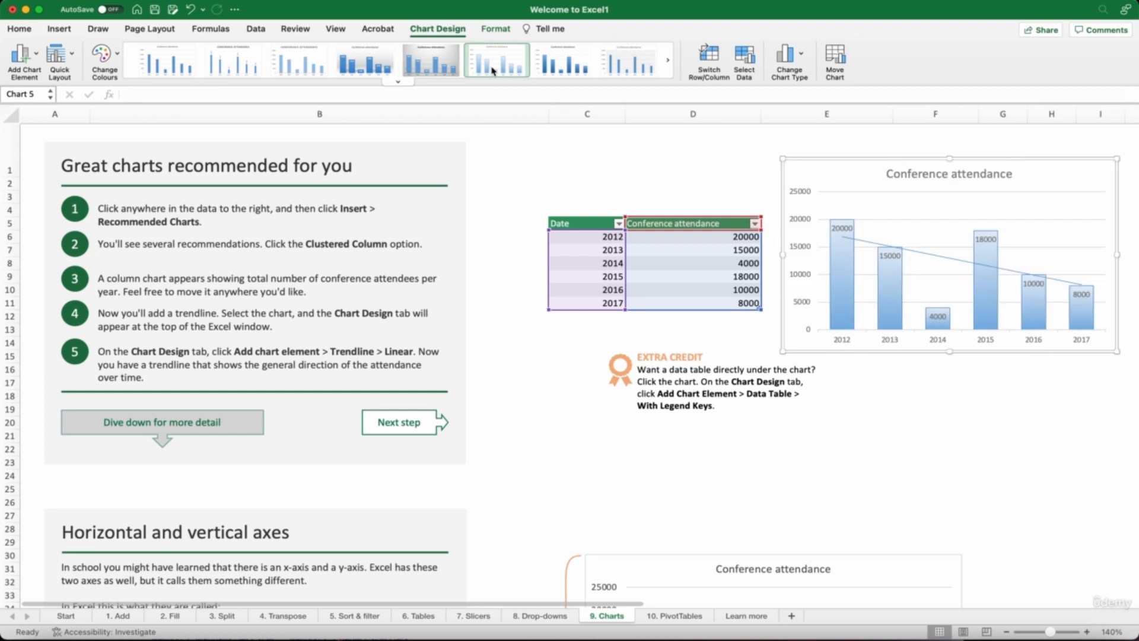
pyautogui.click(562, 65)
pyautogui.click(626, 66)
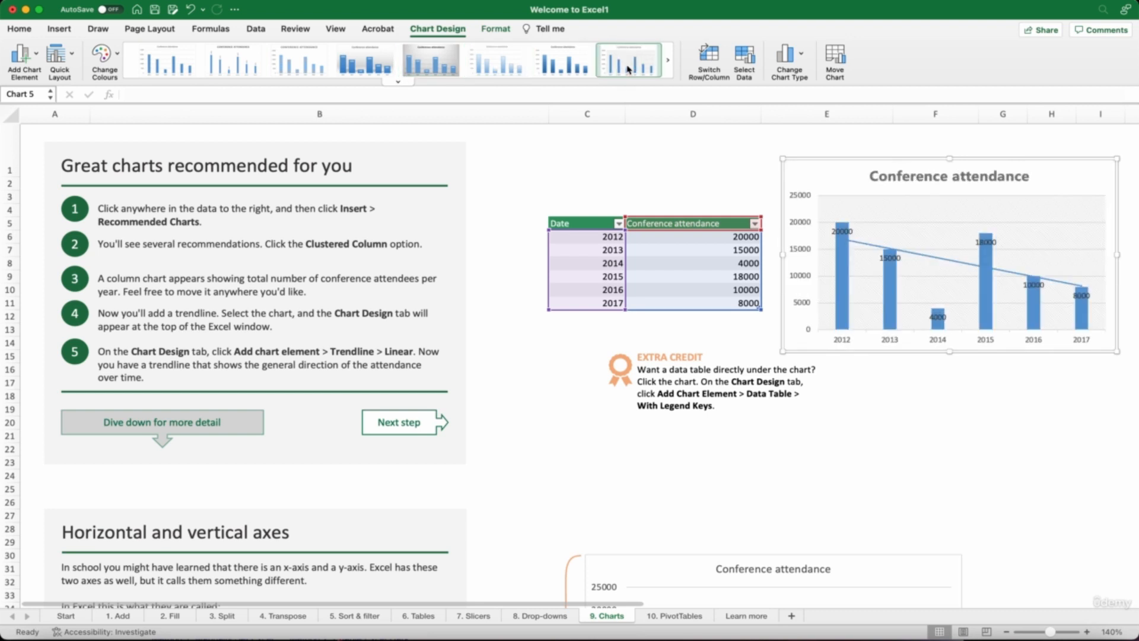
pyautogui.click(173, 59)
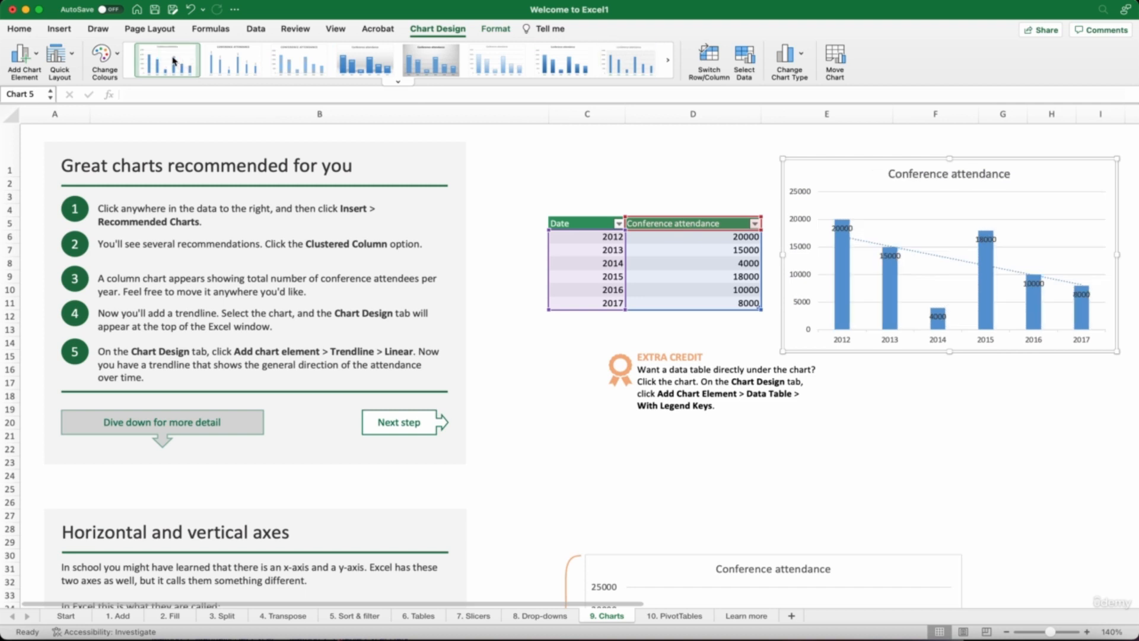
# Step: Undo the chart style changes back to the plain columns without data labels
pyautogui.click(192, 10)
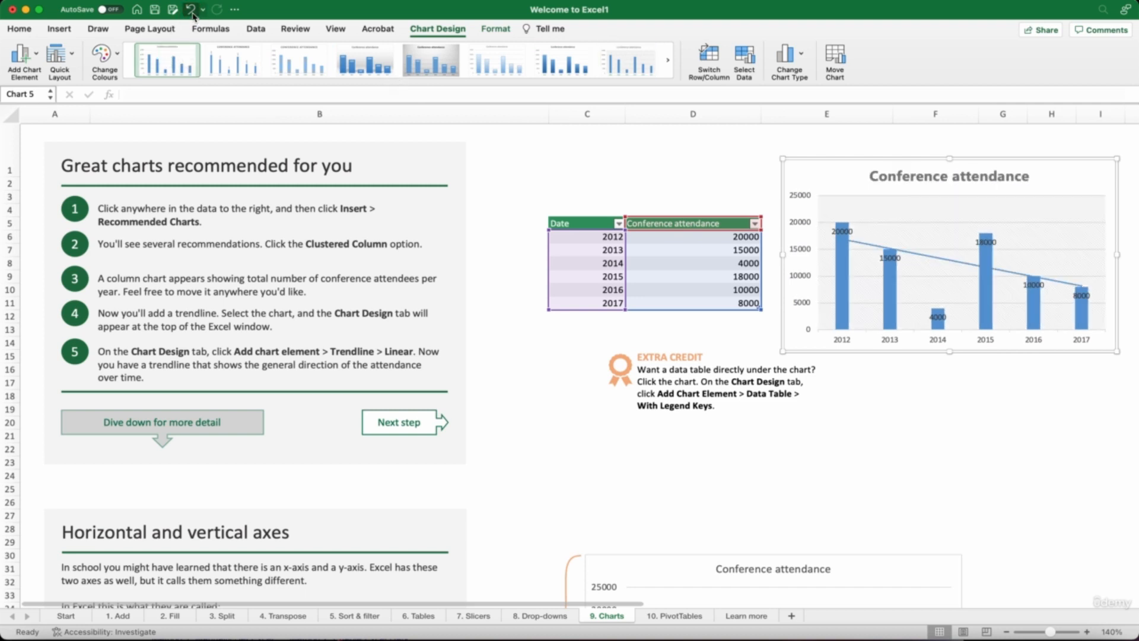
pyautogui.click(192, 10)
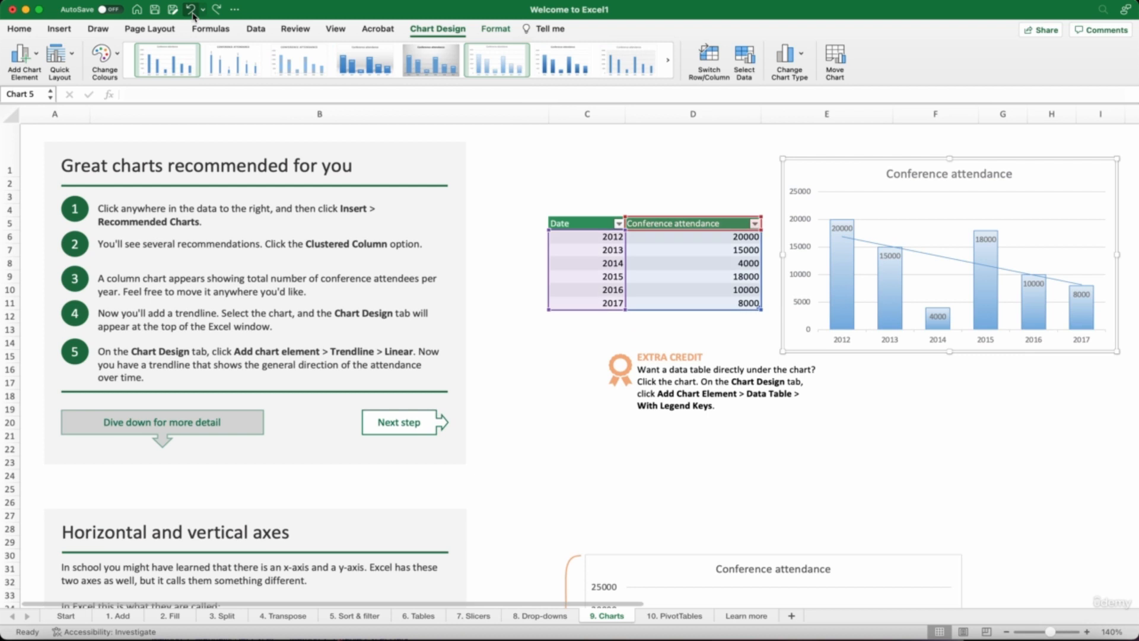
pyautogui.click(191, 10)
pyautogui.click(192, 10)
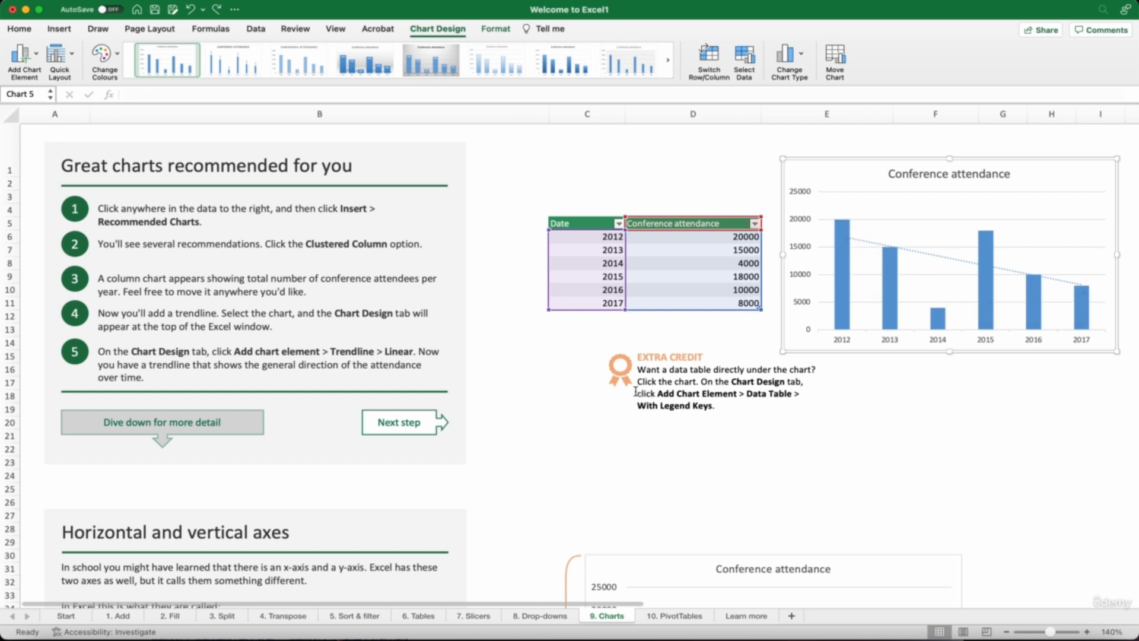
# Step: Try the orange Monochromatic palette on the Conference attendance chart and switch back to the first Colourful palette
pyautogui.click(117, 56)
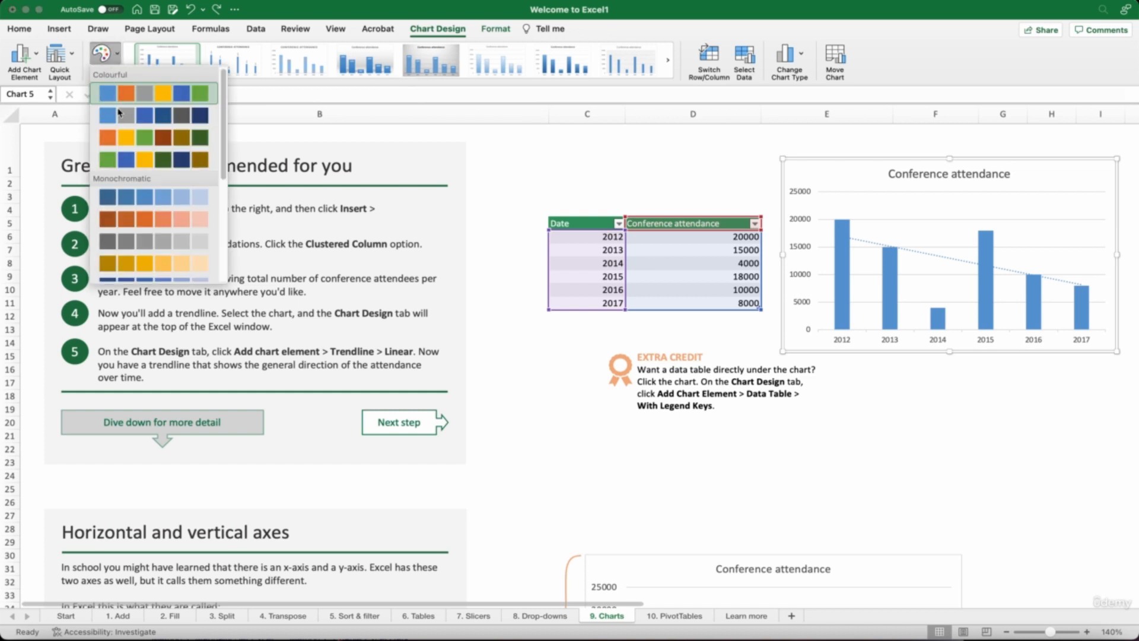
pyautogui.click(145, 220)
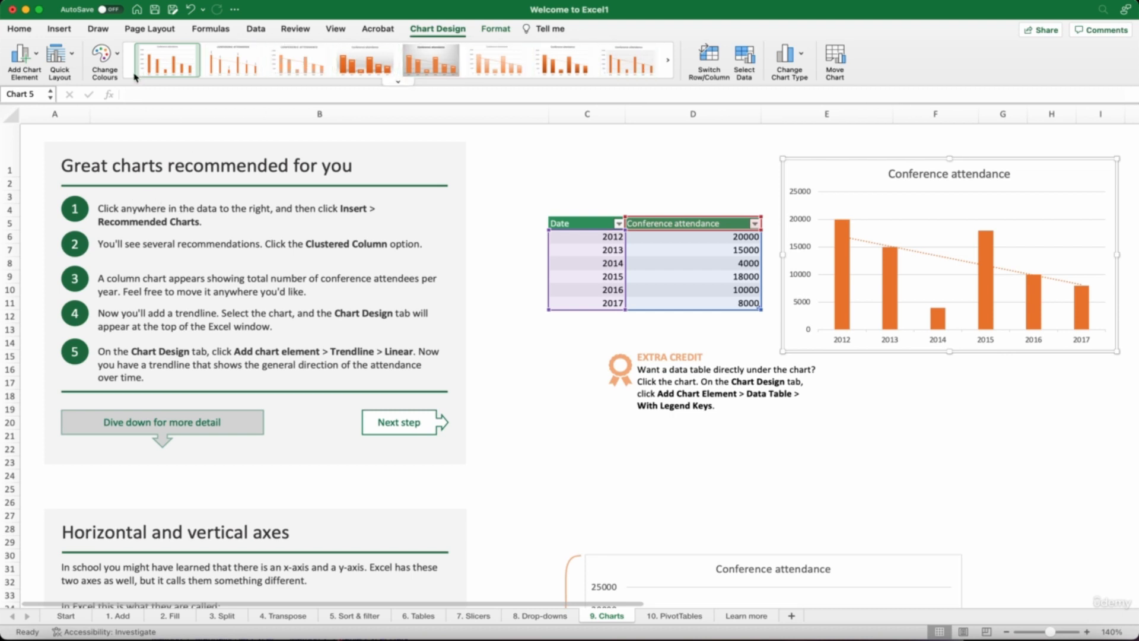
pyautogui.click(120, 61)
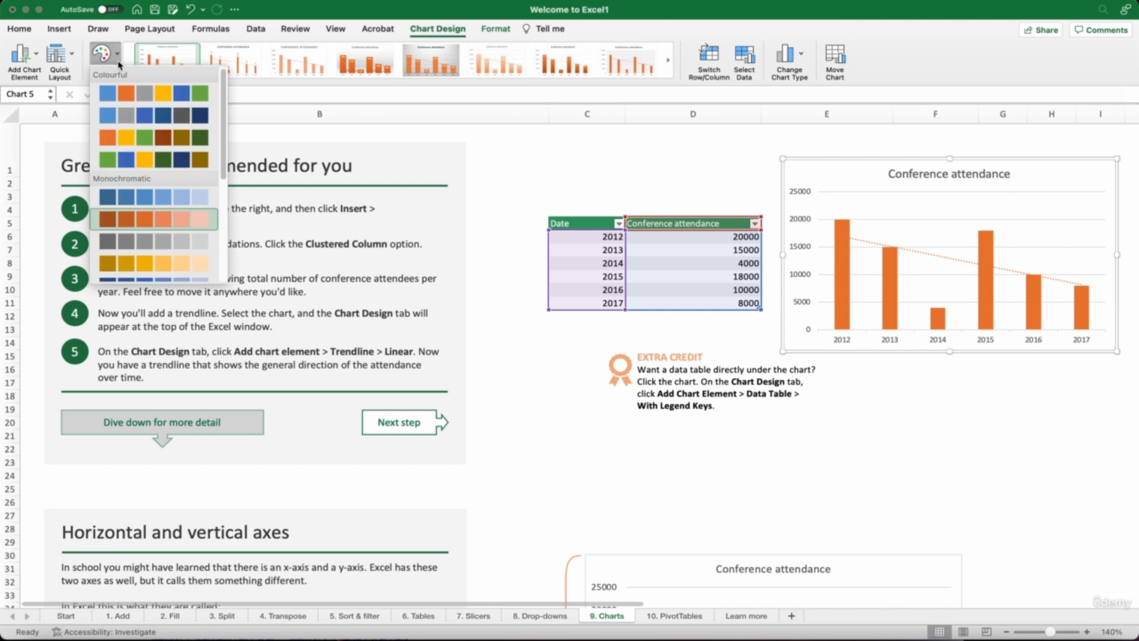
pyautogui.click(170, 98)
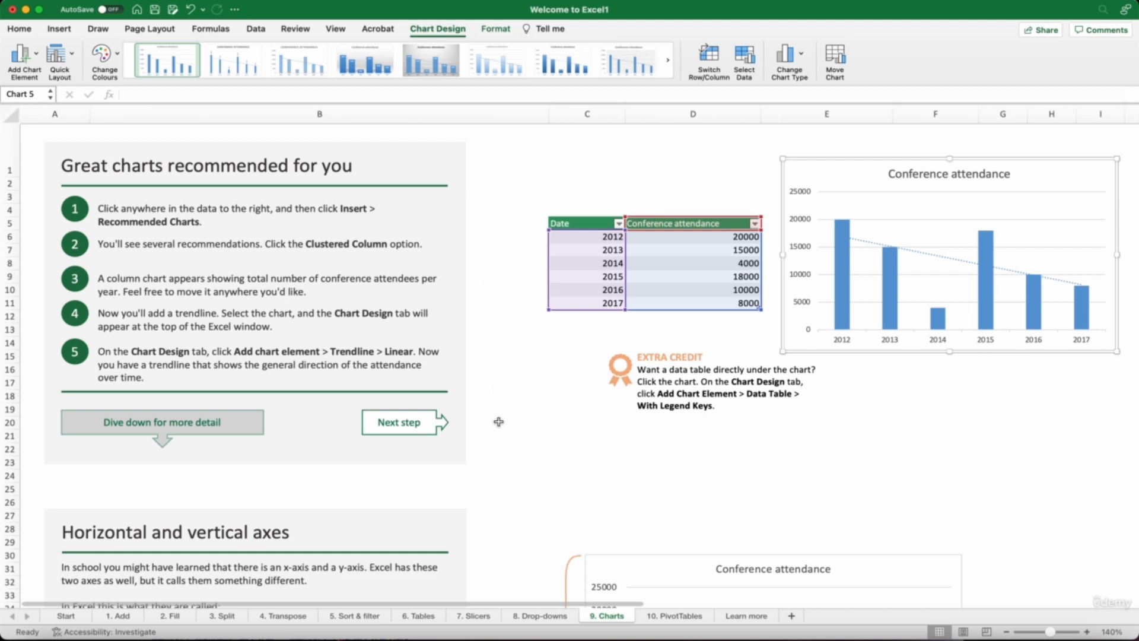
# Step: Deselect the chart and read the tutorial sections on horizontal and vertical axes and the secondary axis
pyautogui.press('Escape')
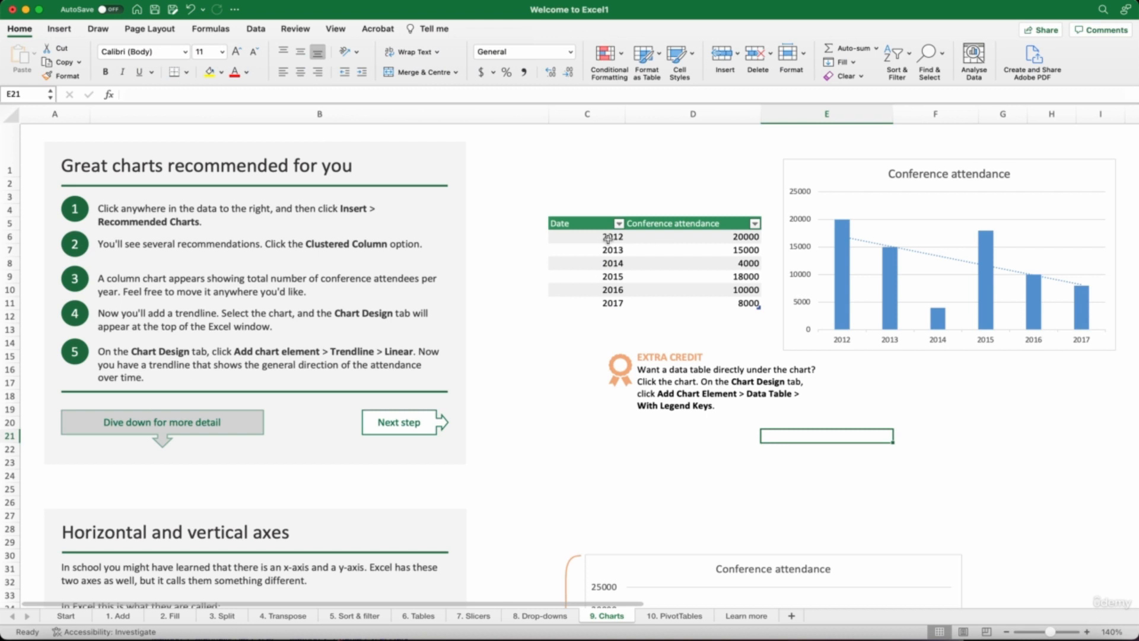
pyautogui.scroll(-4, 519, 445)
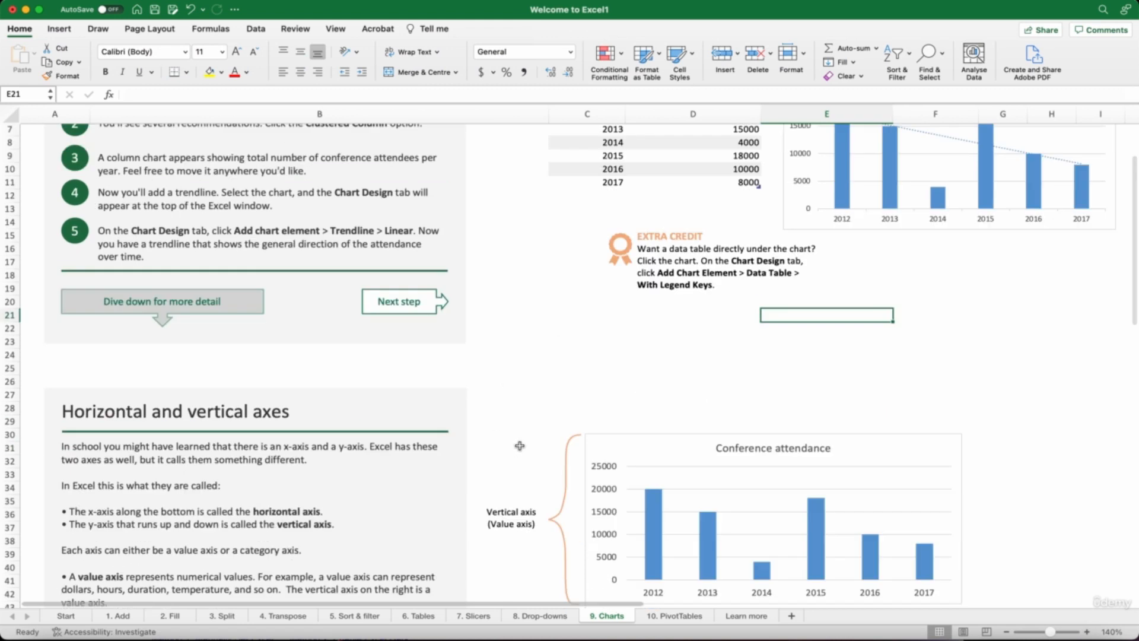
pyautogui.scroll(-7, 520, 445)
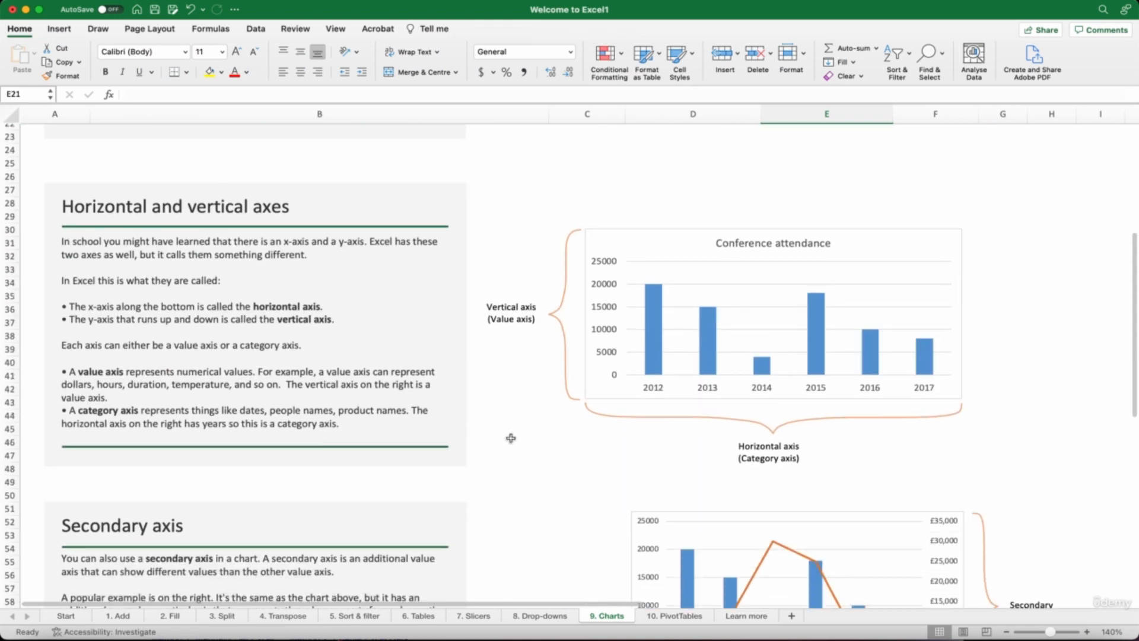
pyautogui.scroll(-2, 511, 438)
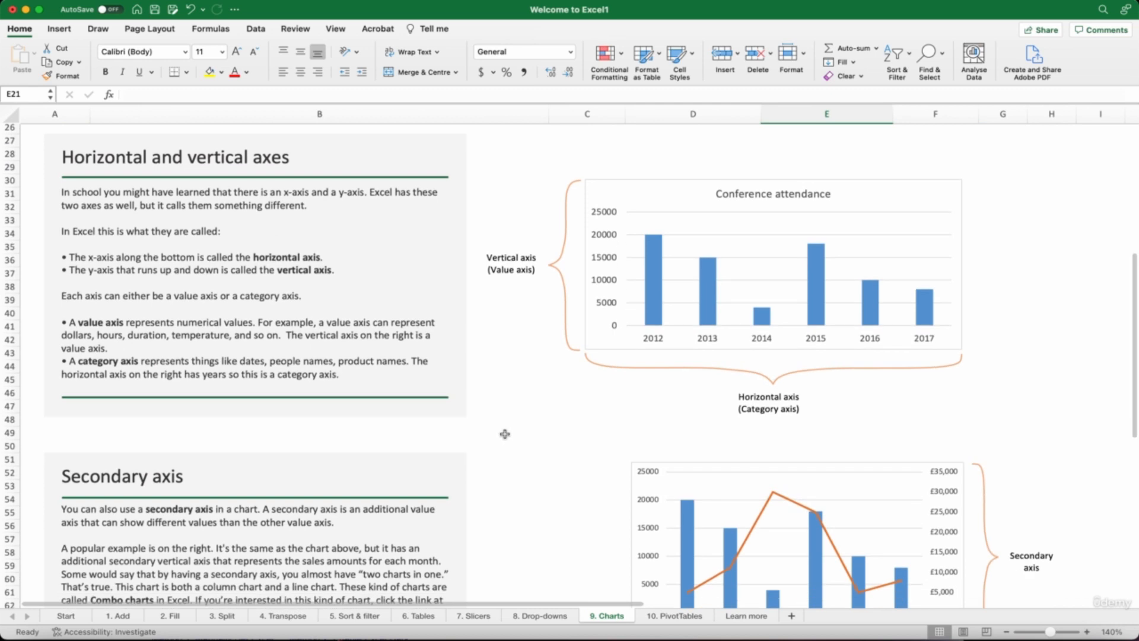
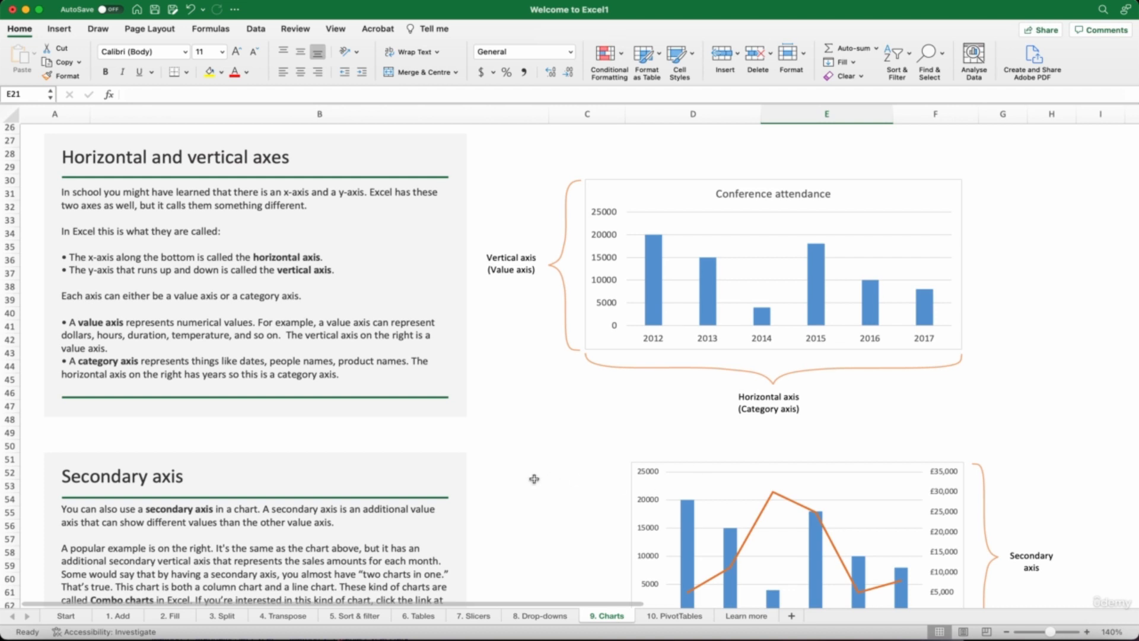
pyautogui.scroll(-1, 533, 478)
pyautogui.scroll(-9, 534, 479)
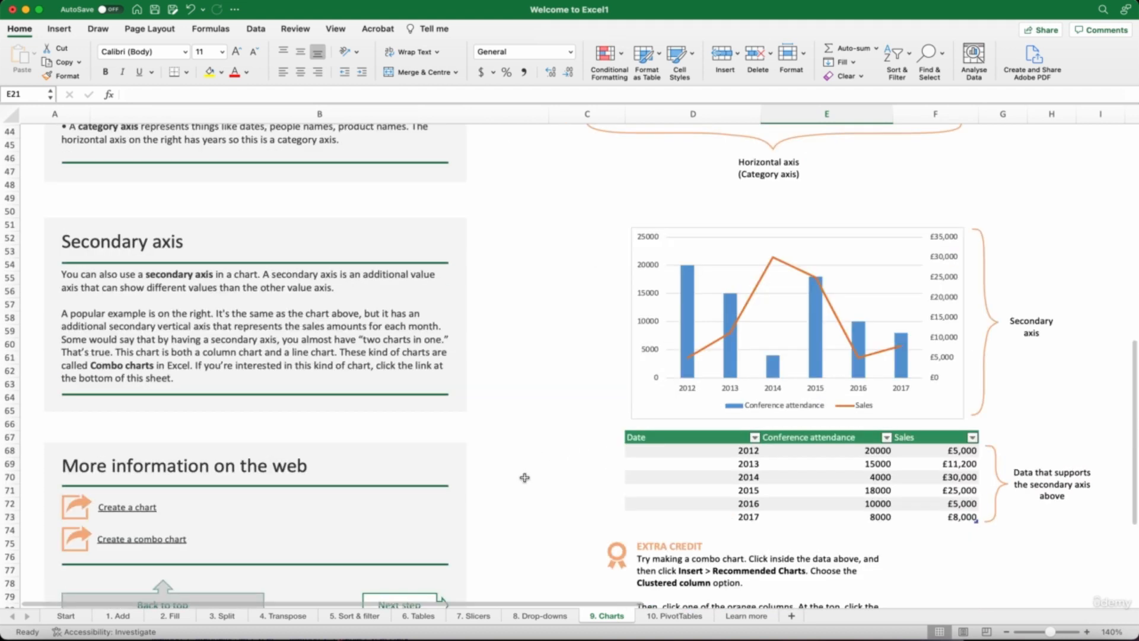
pyautogui.scroll(-2, 524, 478)
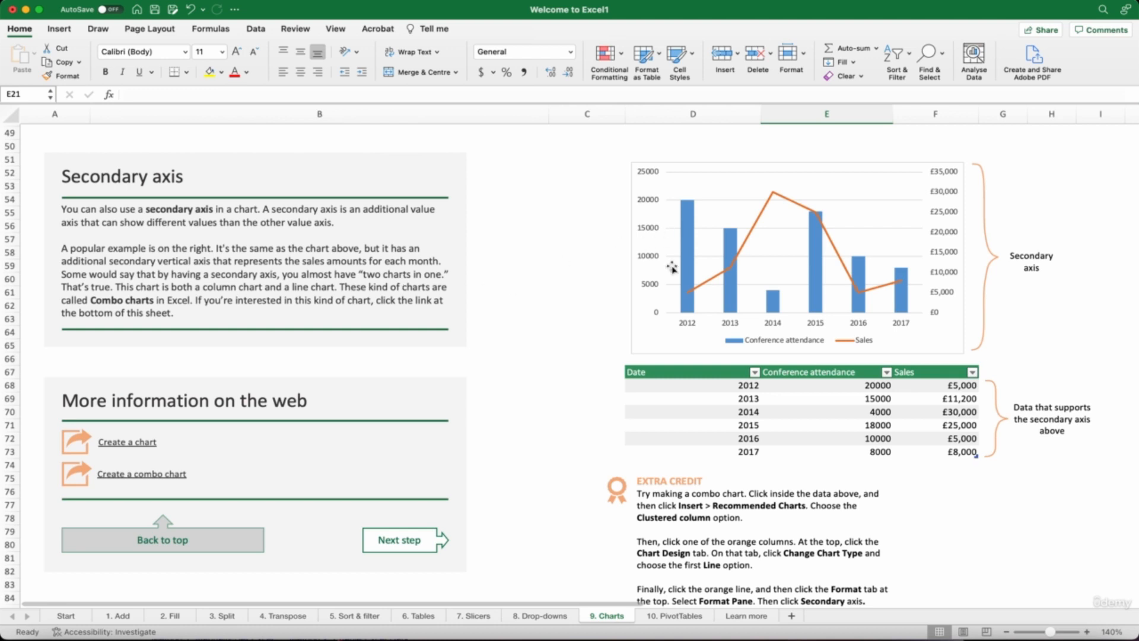
# Step: Inspect the Conference attendance and Sales series of the secondary axis combo chart and read the Extra Credit instructions below it
pyautogui.click(686, 245)
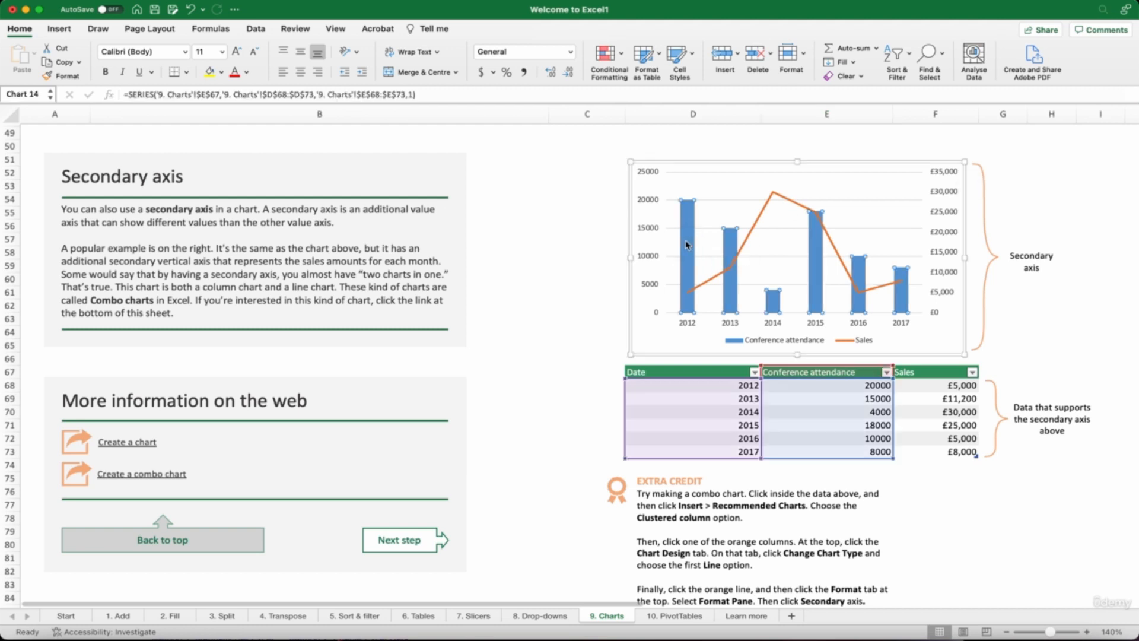
pyautogui.click(770, 201)
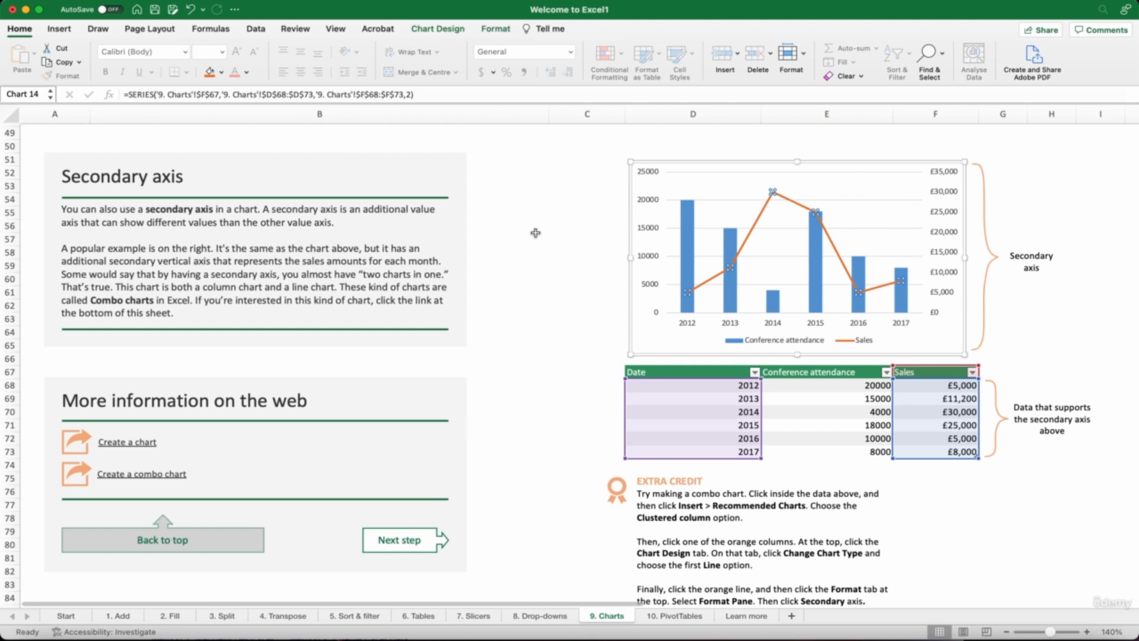
pyautogui.press('Escape')
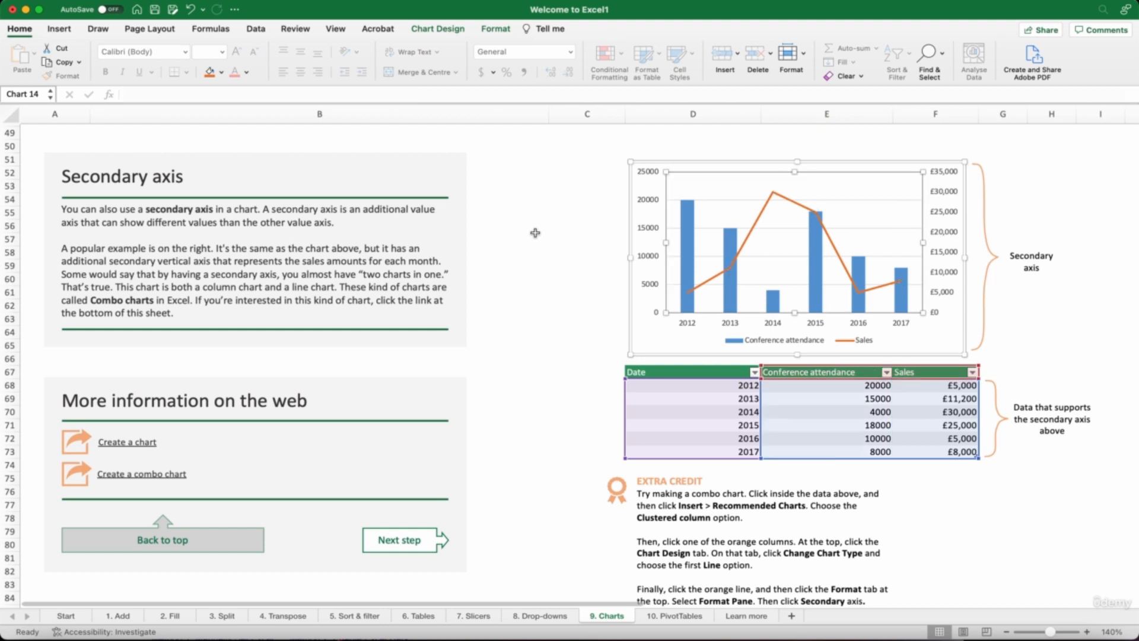
pyautogui.press('Escape')
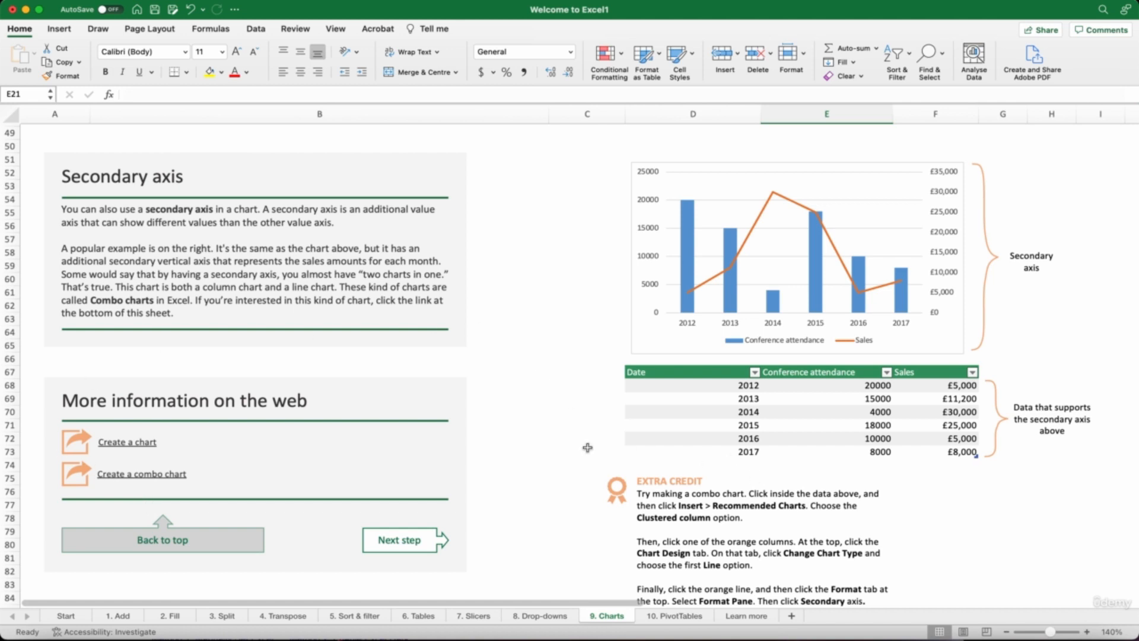
pyautogui.scroll(-3, 588, 448)
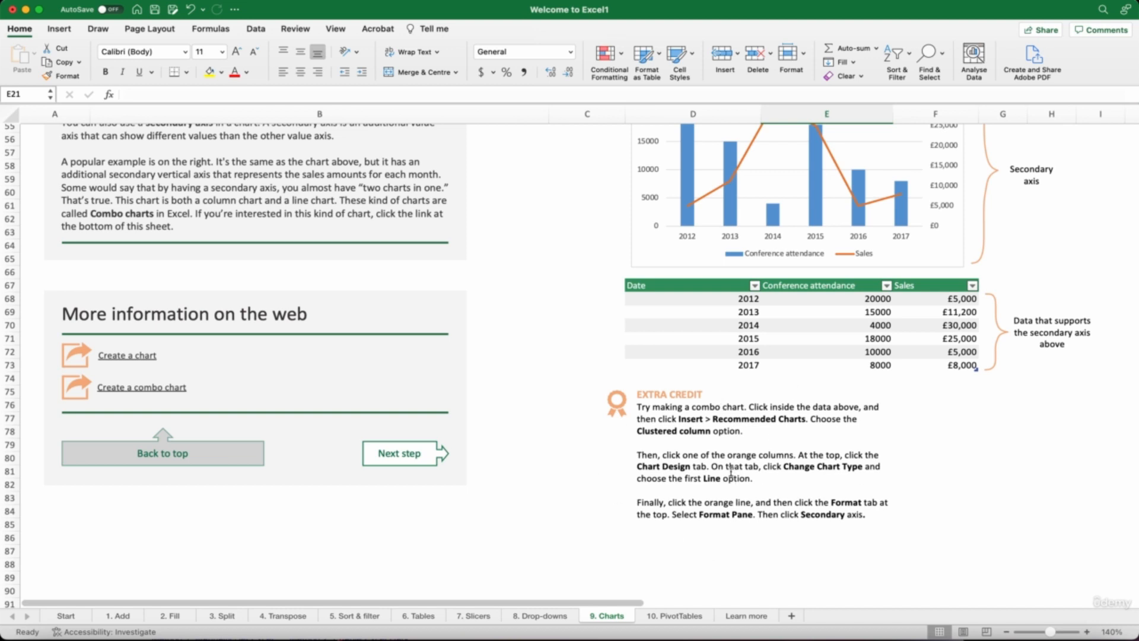
pyautogui.scroll(10, 663, 468)
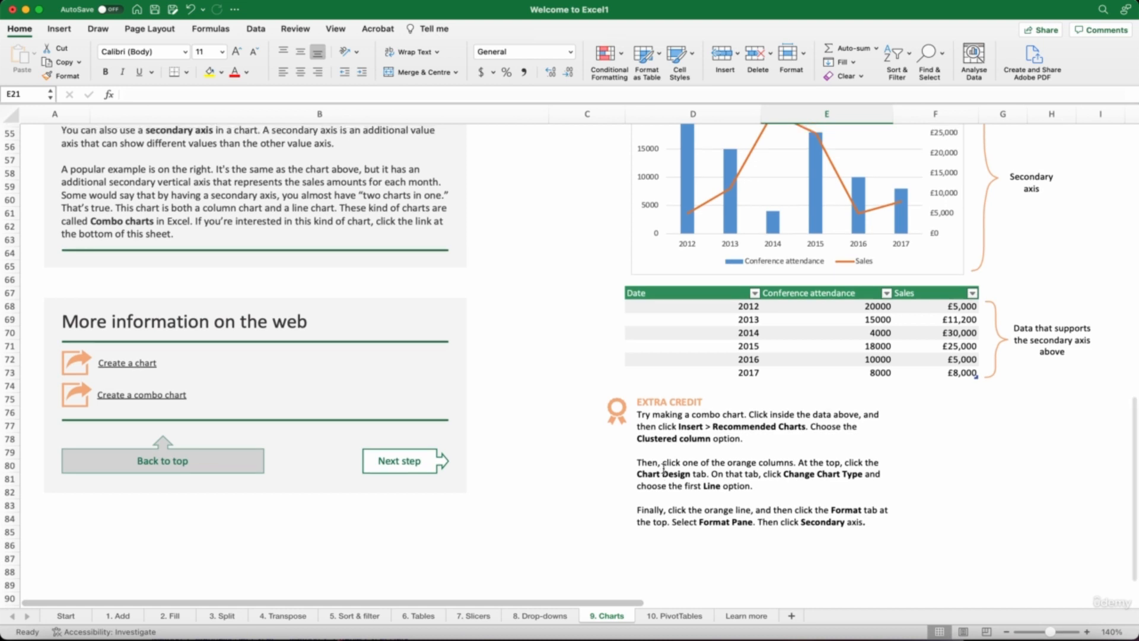
pyautogui.scroll(8, 663, 468)
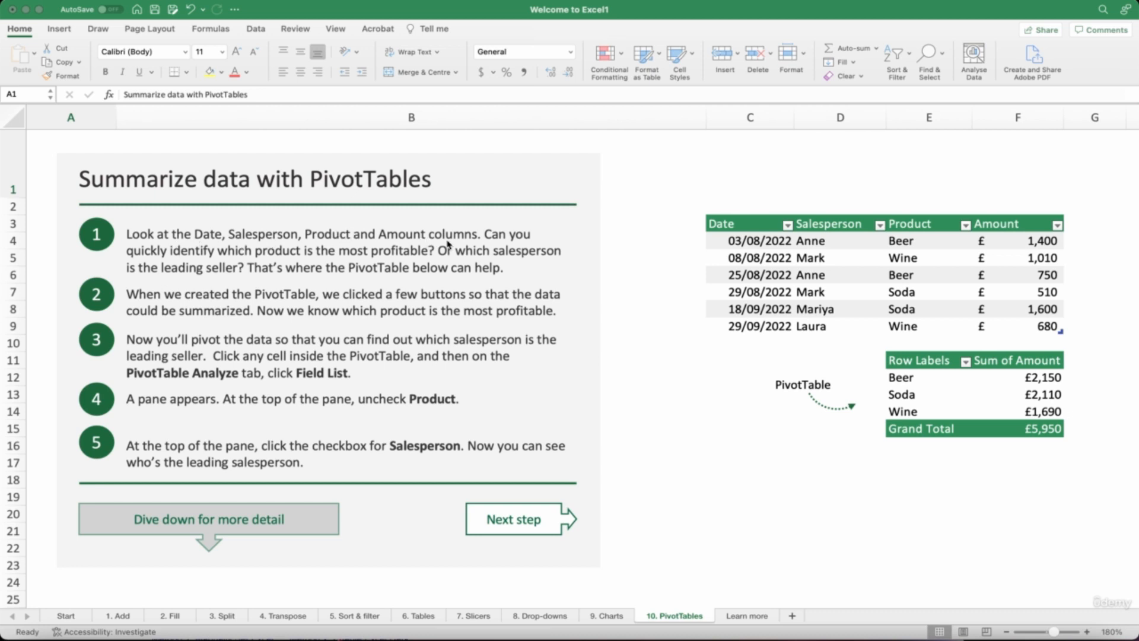
# Step: On the 10. PivotTables sheet, look over the Date, Salesperson, Product and Amount headers of the upper sales table
pyautogui.click(741, 228)
pyautogui.click(741, 228)
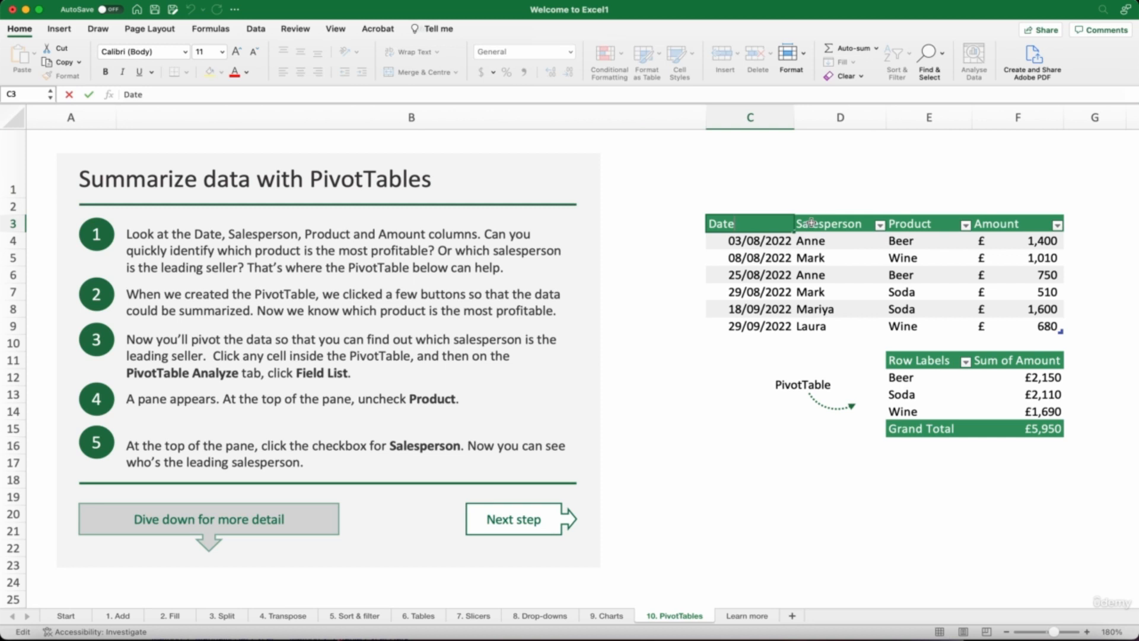
pyautogui.click(801, 225)
pyautogui.click(912, 225)
pyautogui.click(977, 222)
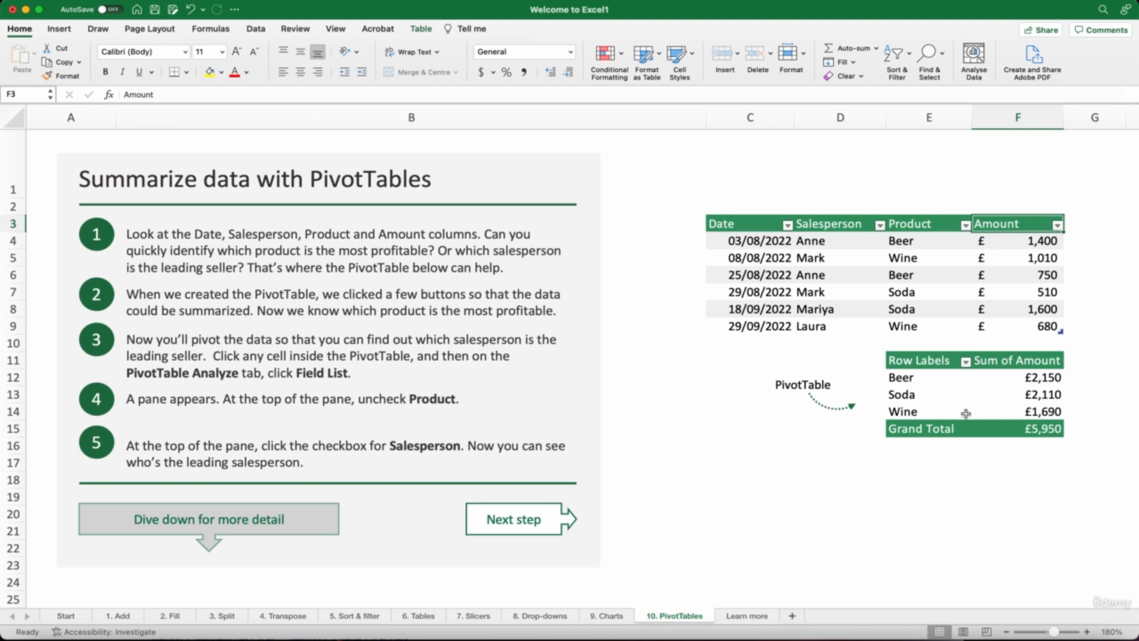
# Step: Replace the Product field with Salesperson in the existing PivotTable, close its field list and select the leading salesperson's amount
pyautogui.click(1042, 393)
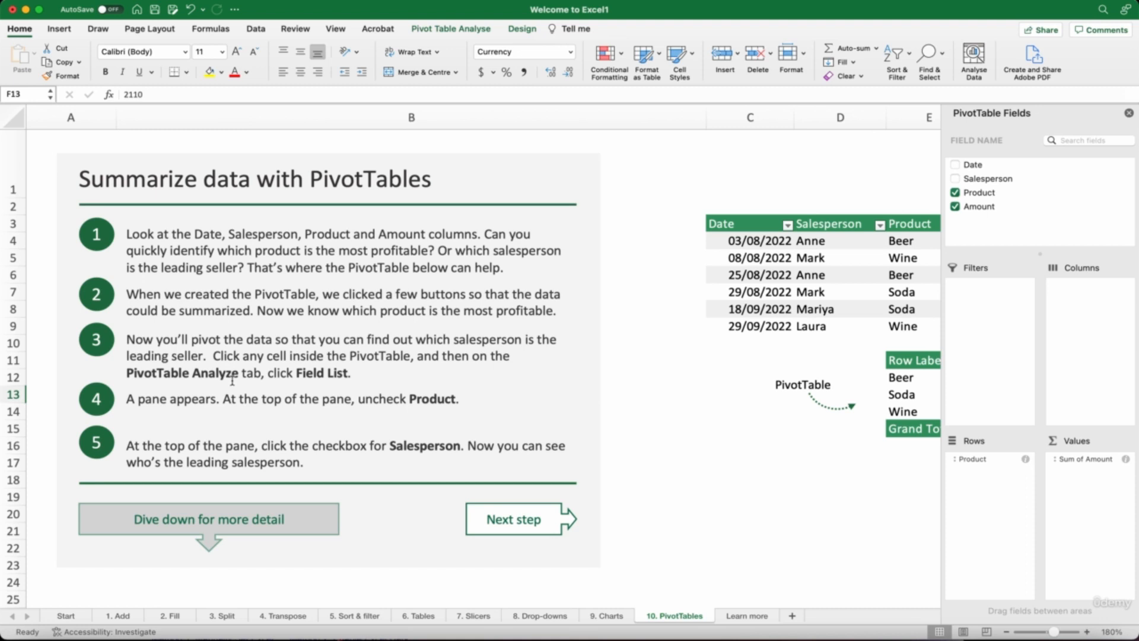
pyautogui.click(457, 34)
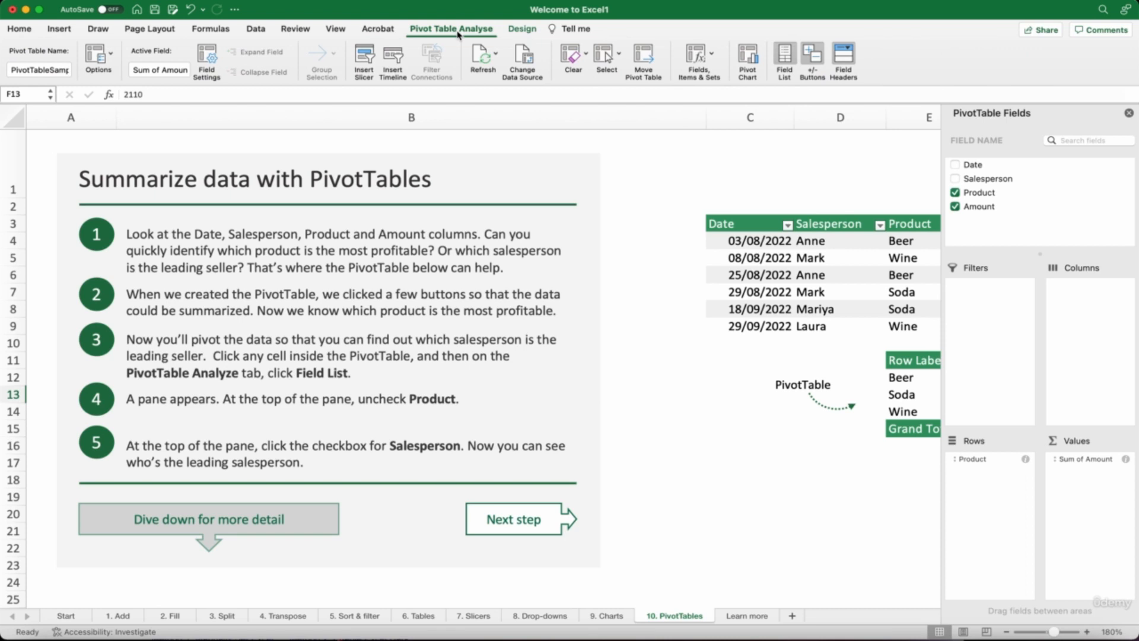
pyautogui.click(785, 53)
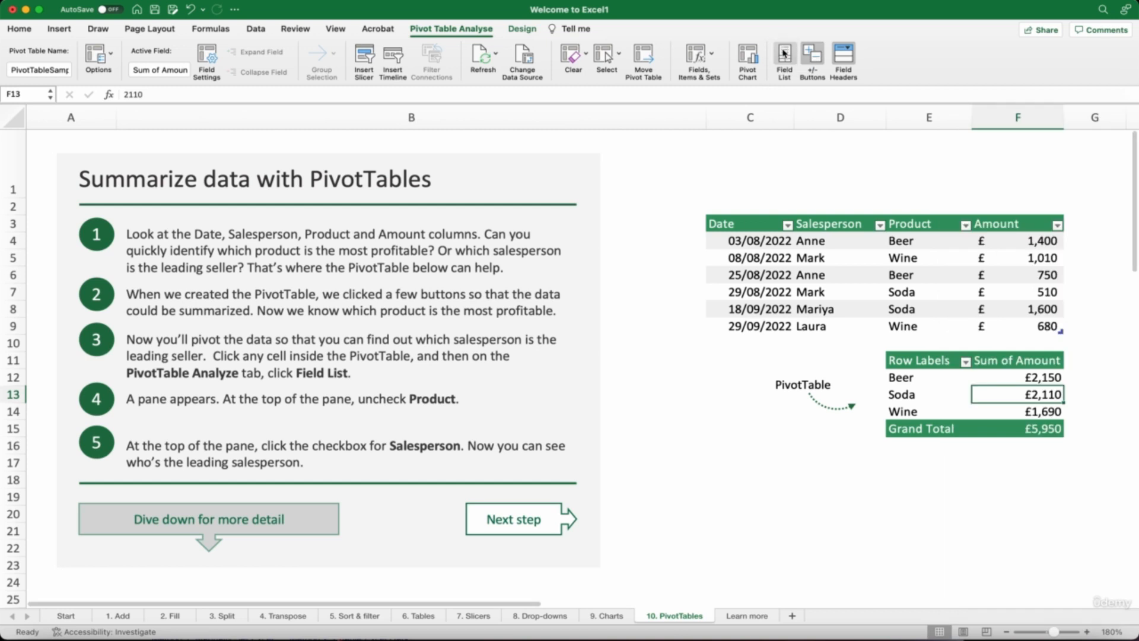
pyautogui.click(784, 53)
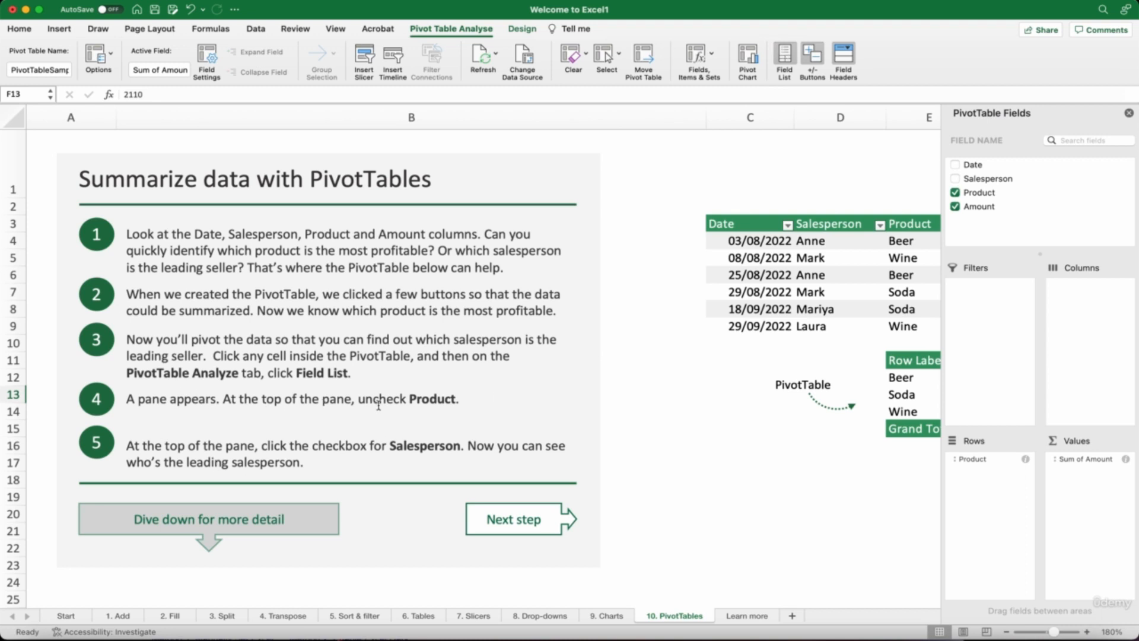
pyautogui.click(956, 194)
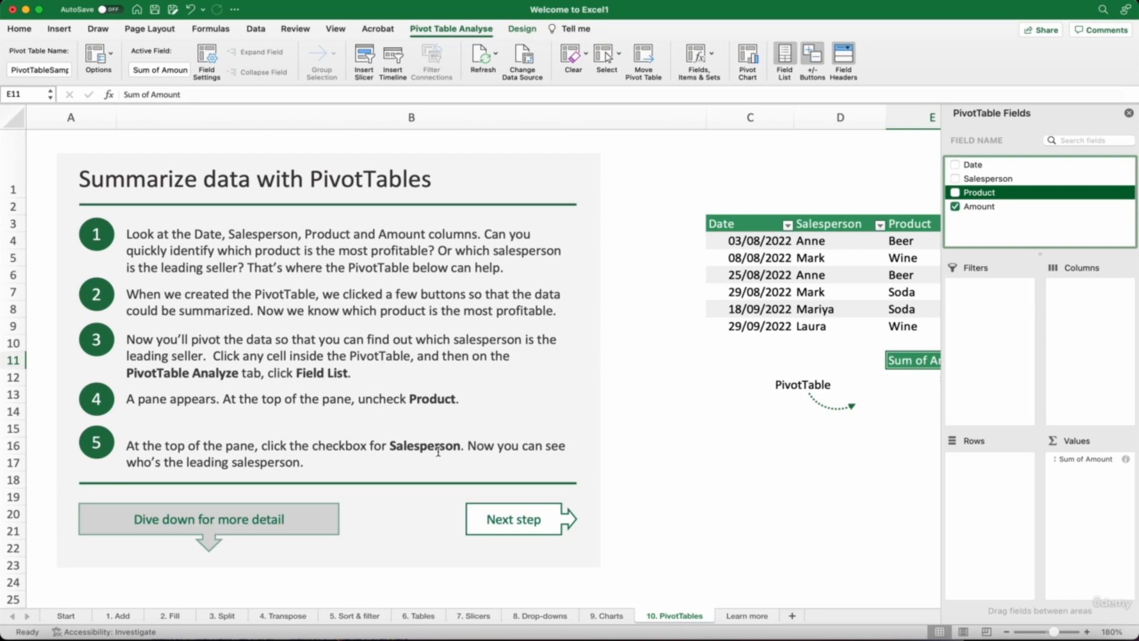
pyautogui.click(958, 180)
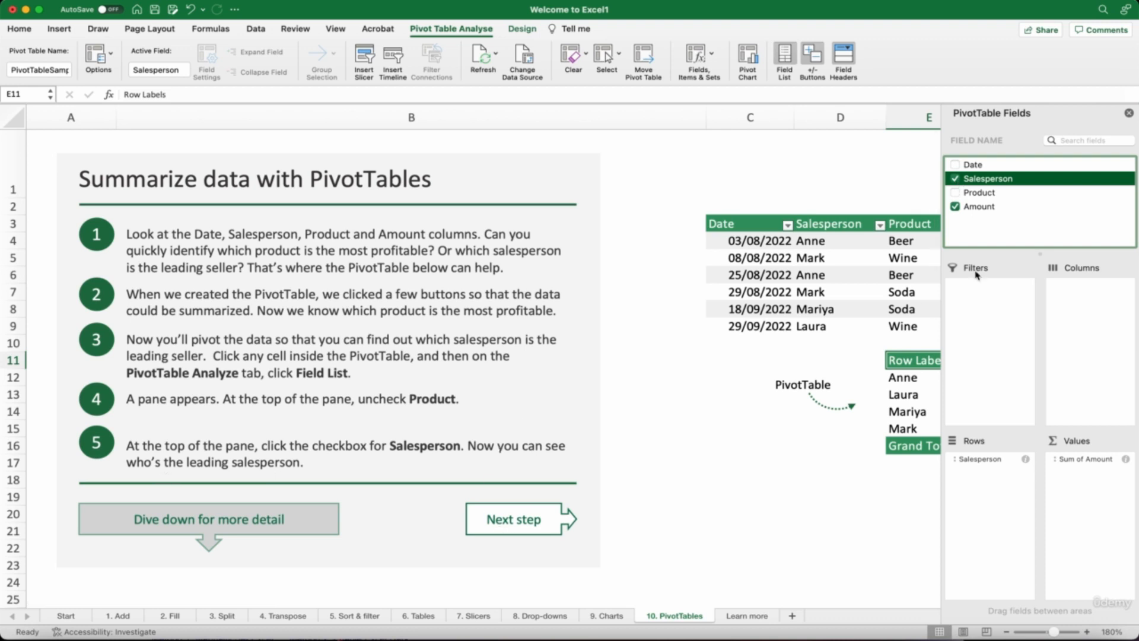
pyautogui.click(1129, 113)
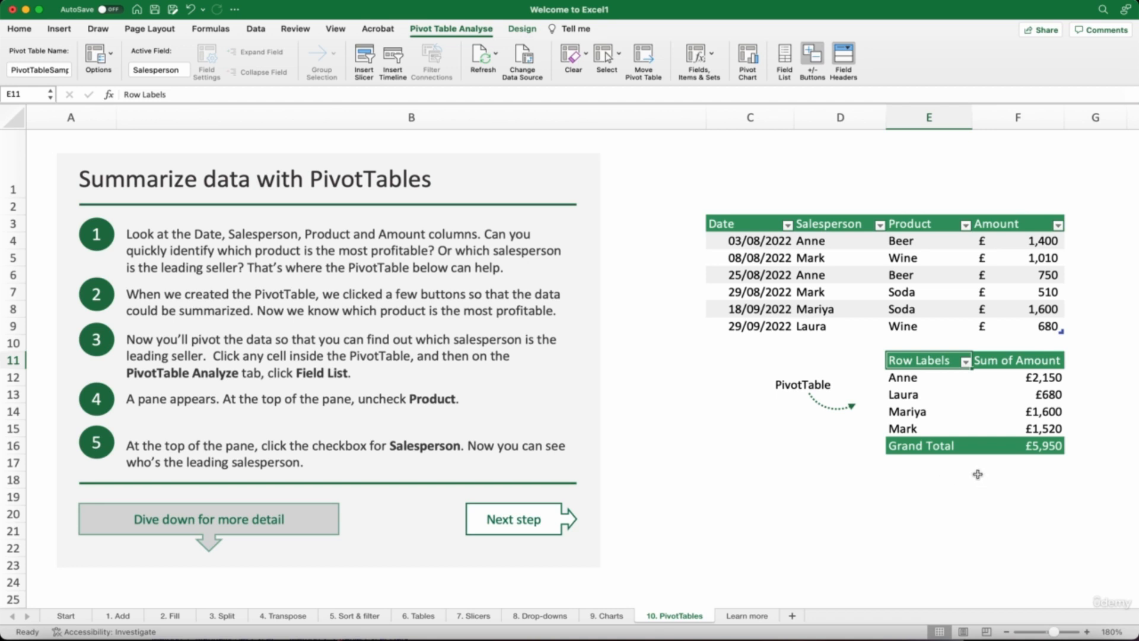
pyautogui.click(1034, 381)
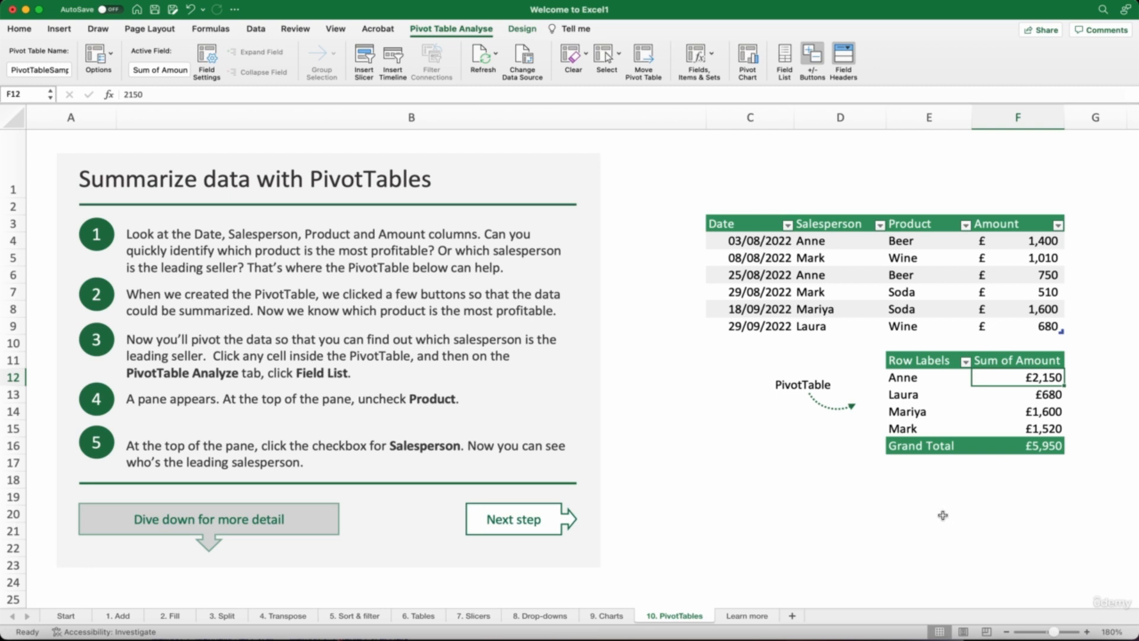
# Step: Insert a PivotTable based on the Create a PivotTable section's sales table, PivotTableData2, placing it in the existing worksheet at C42
pyautogui.scroll(-10, 943, 515)
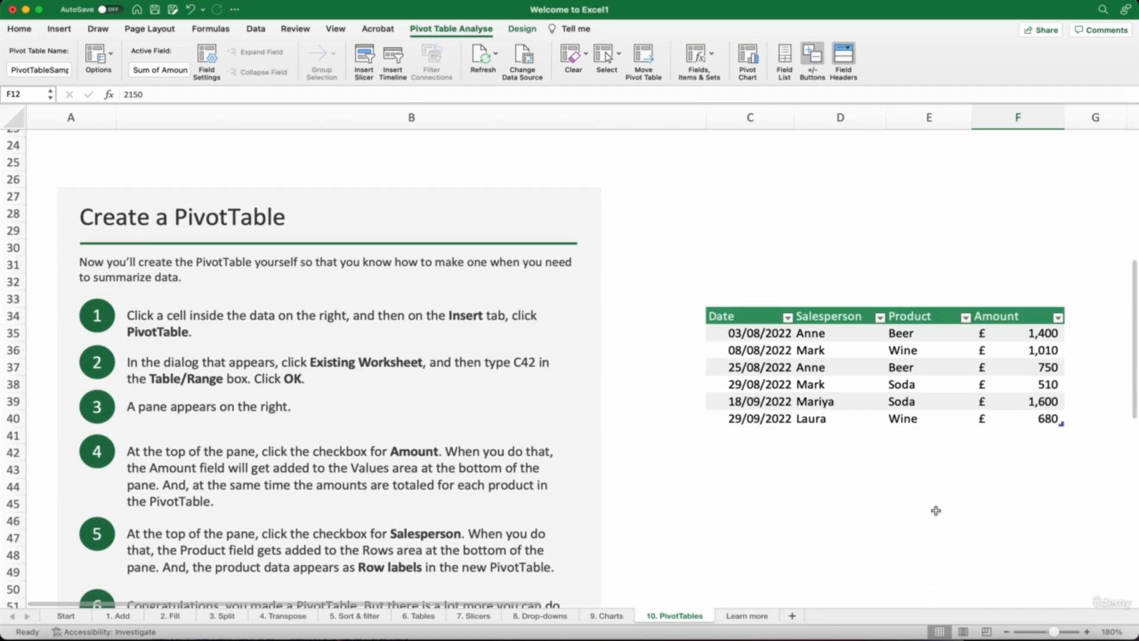
pyautogui.scroll(-3, 936, 510)
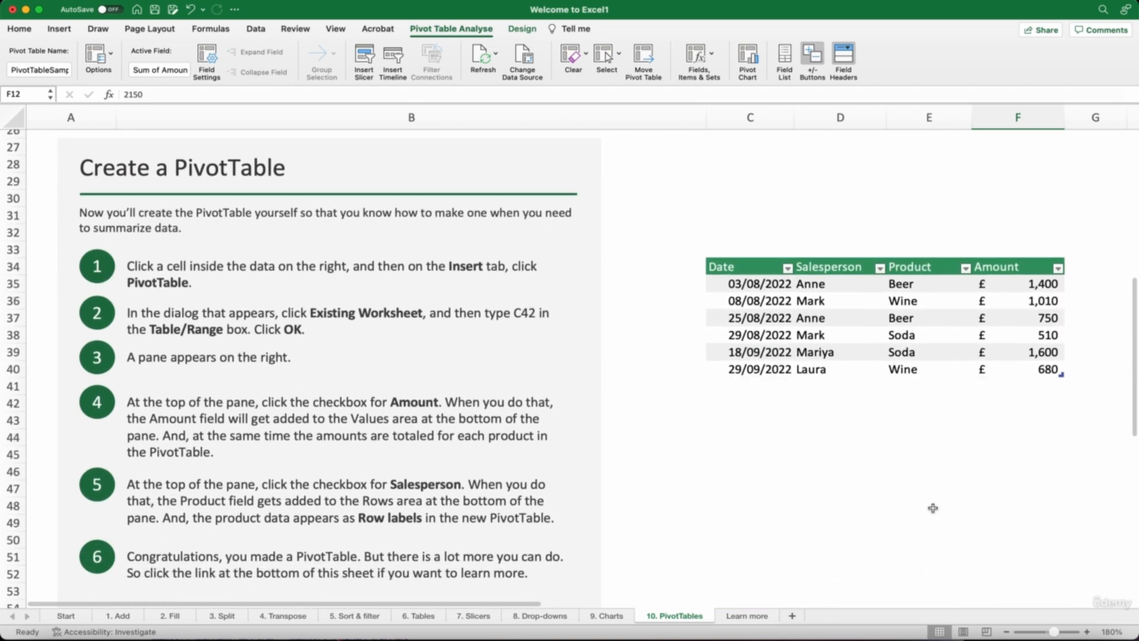
pyautogui.scroll(-1, 933, 509)
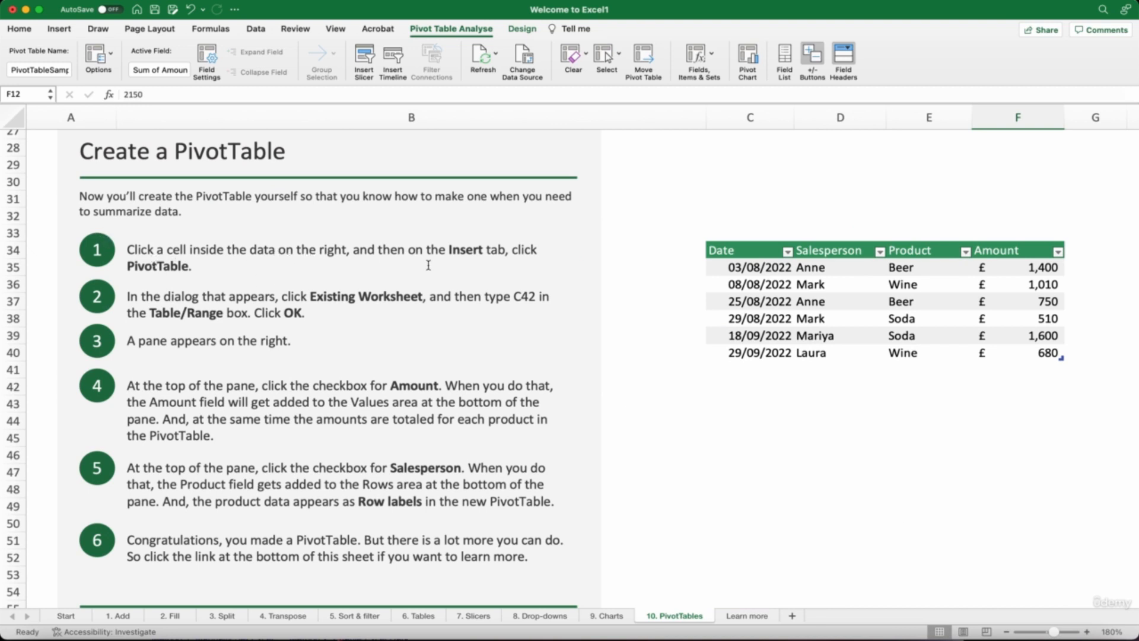
pyautogui.click(1018, 304)
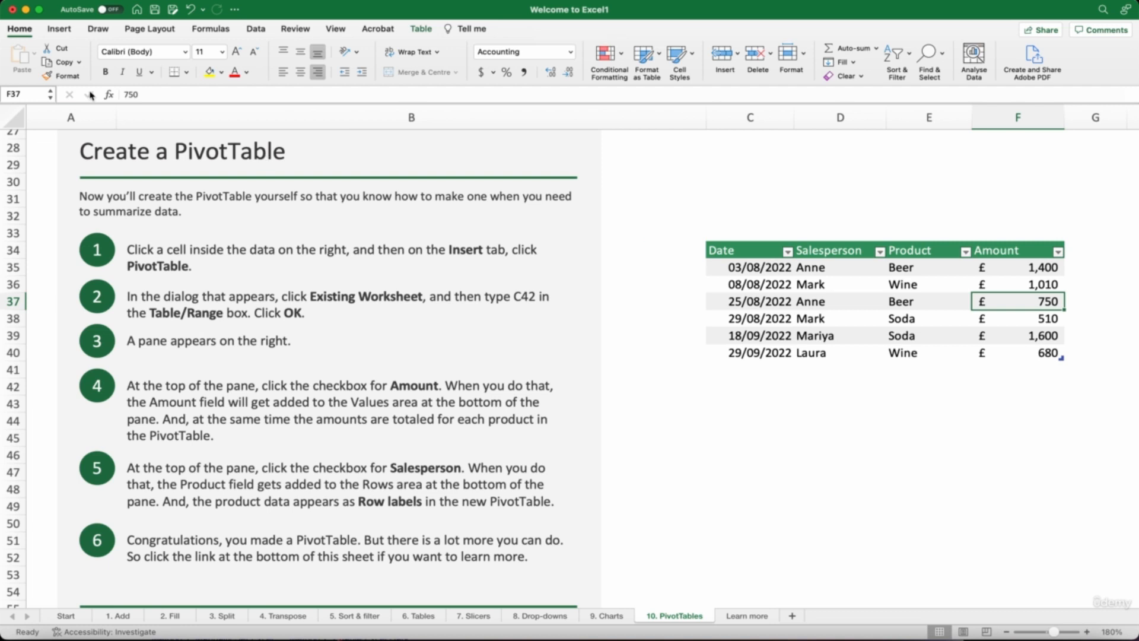
pyautogui.click(53, 31)
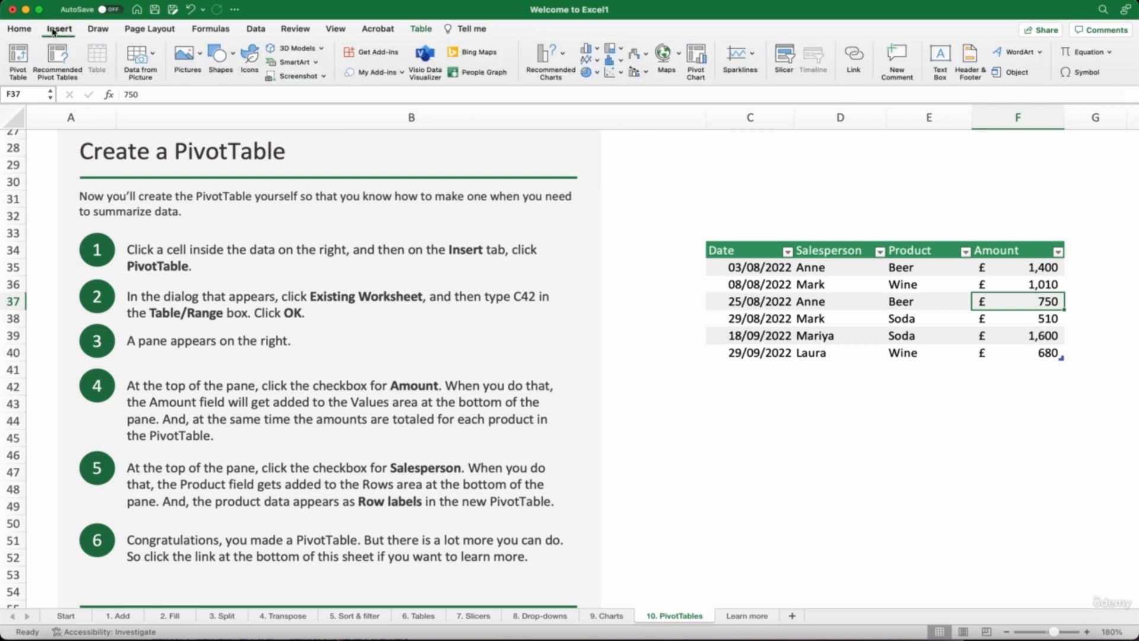
pyautogui.click(24, 61)
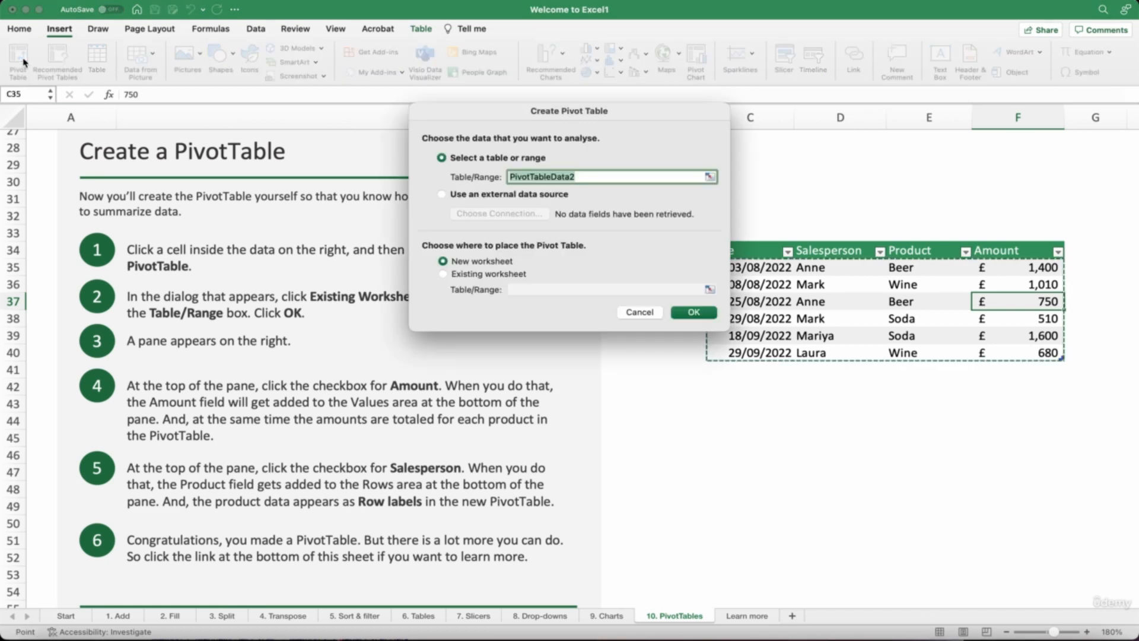
pyautogui.moveTo(472, 115); pyautogui.dragTo(750, 384)
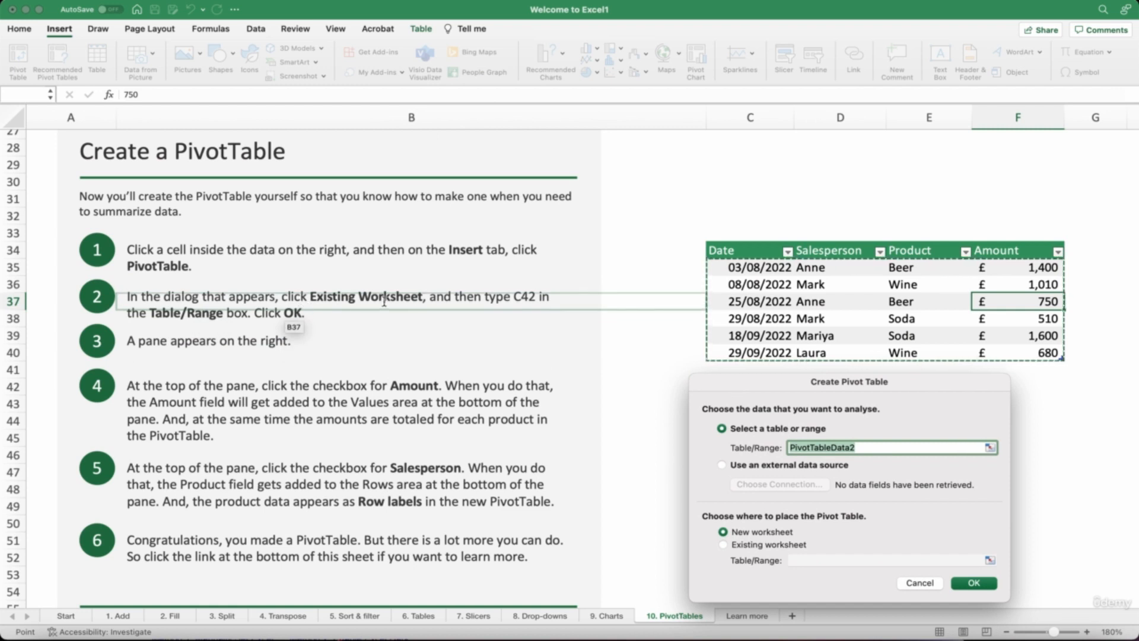
pyautogui.click(723, 545)
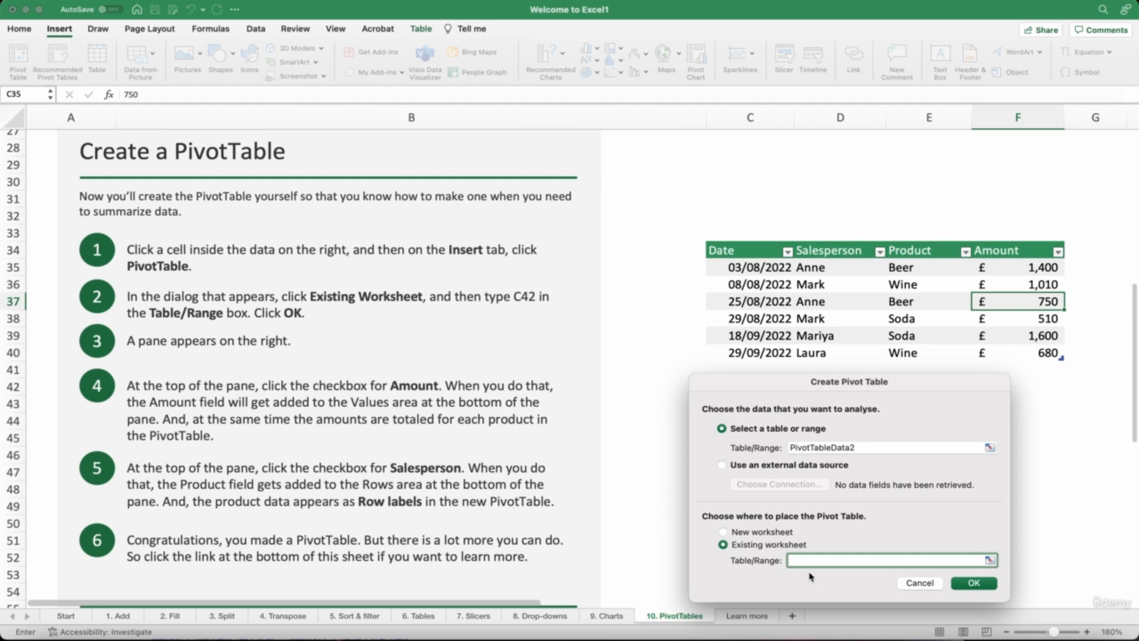
pyautogui.write('c42')
pyautogui.click(989, 589)
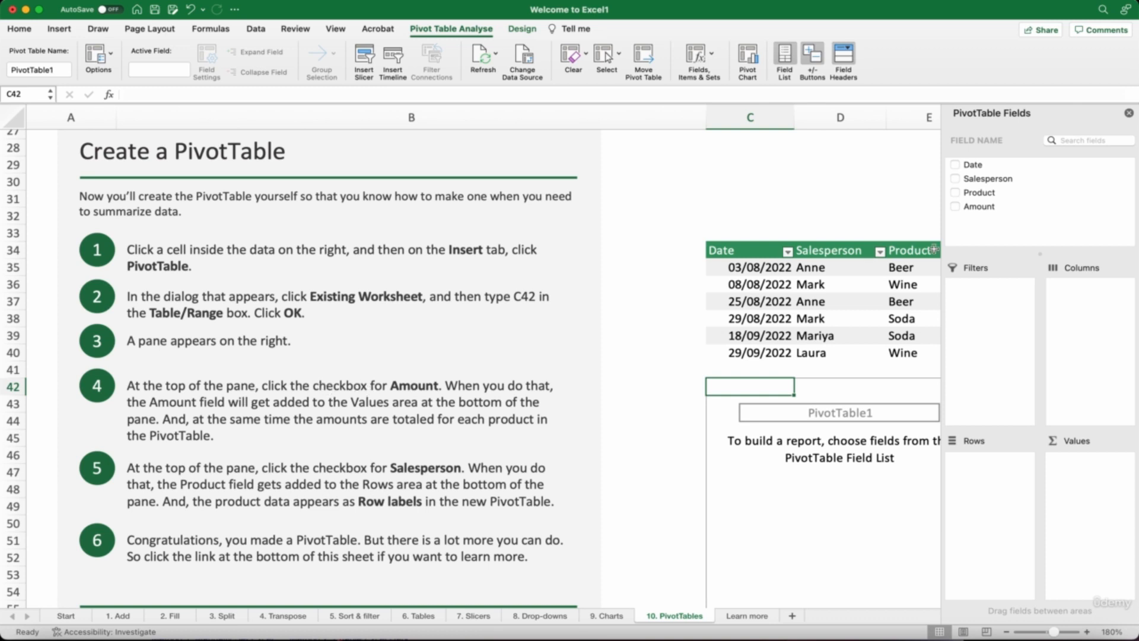
# Step: Add the Amount field as values and the Salesperson field as rows to the new PivotTable
pyautogui.click(956, 206)
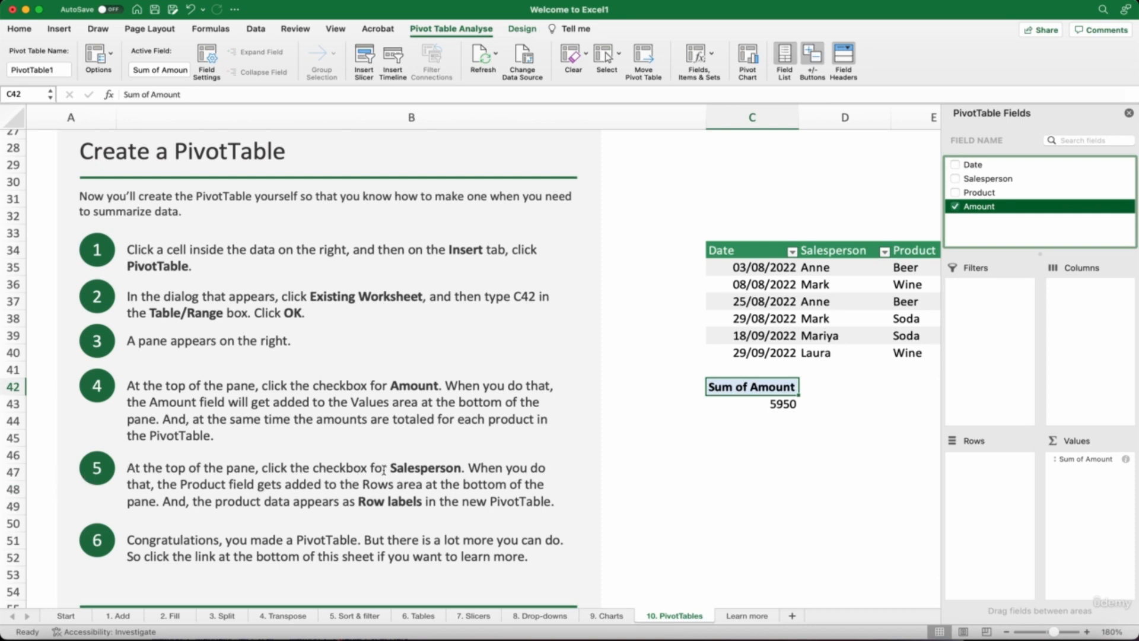
pyautogui.click(956, 179)
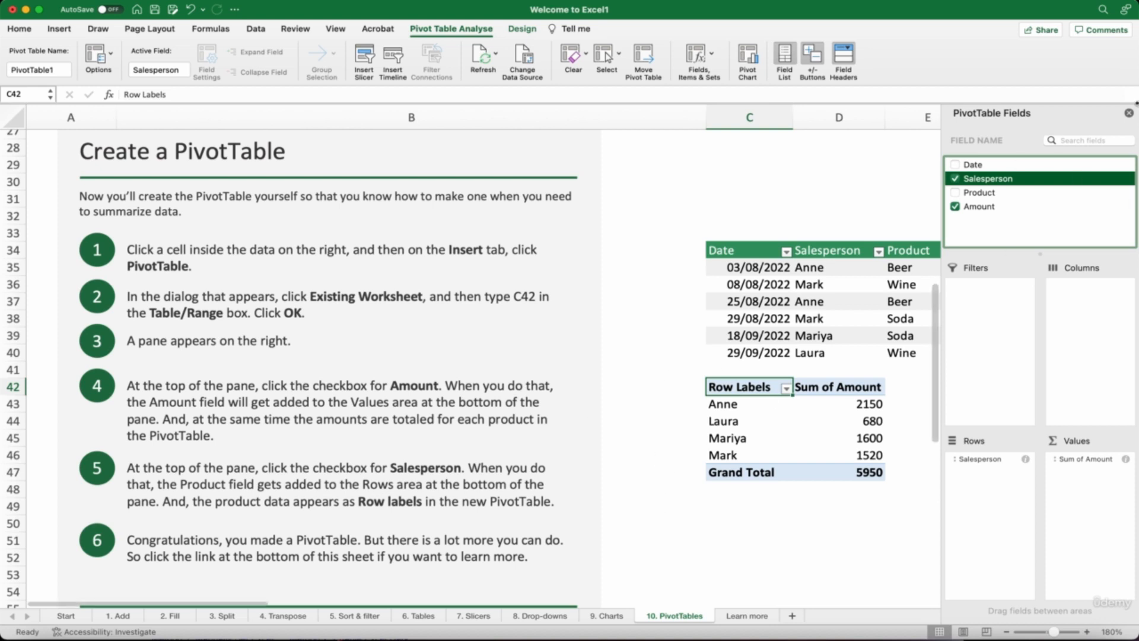
# Step: Close the new PivotTable's field list and look over the remaining instructions and web links on the 10. PivotTables sheet
pyautogui.click(1129, 114)
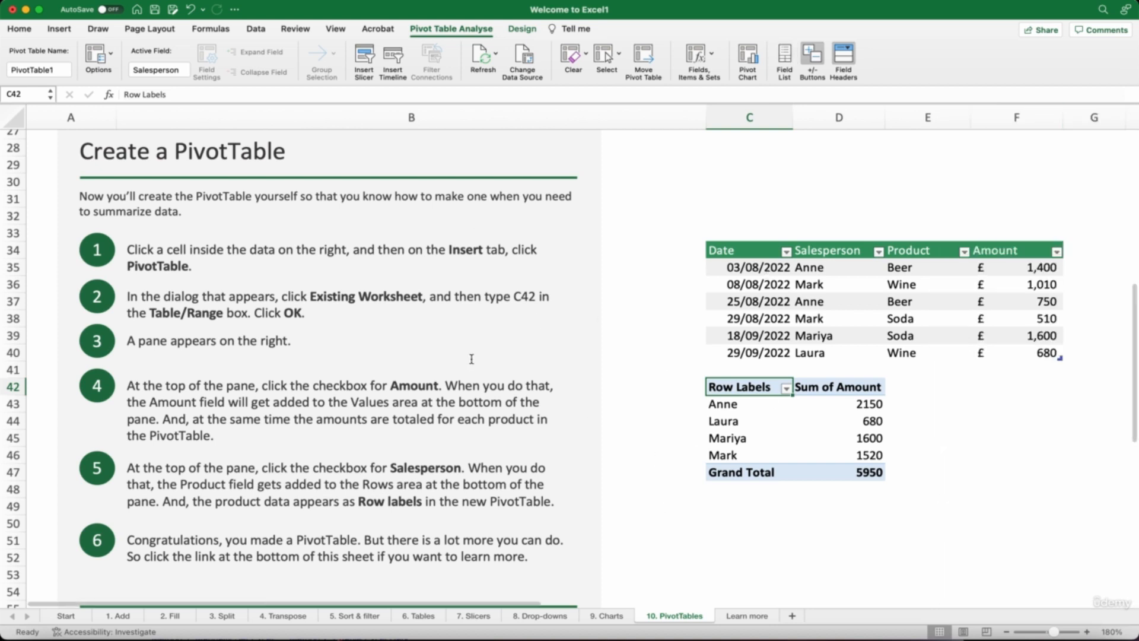
pyautogui.scroll(-1, 471, 360)
pyautogui.scroll(-5, 472, 360)
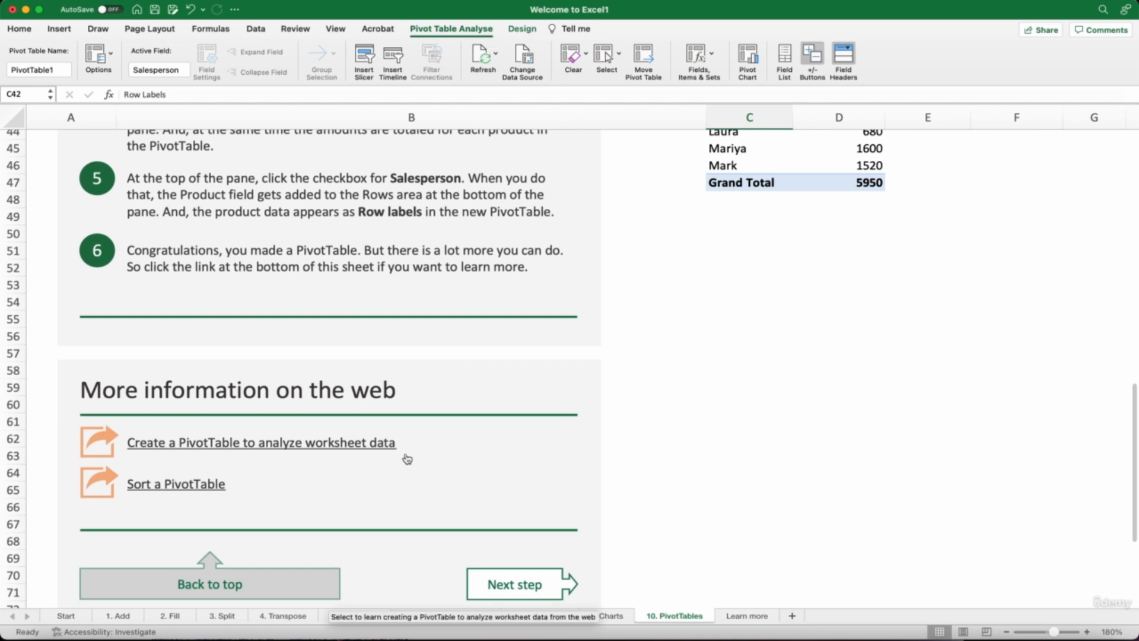
pyautogui.scroll(-3, 409, 460)
pyautogui.scroll(15, 421, 463)
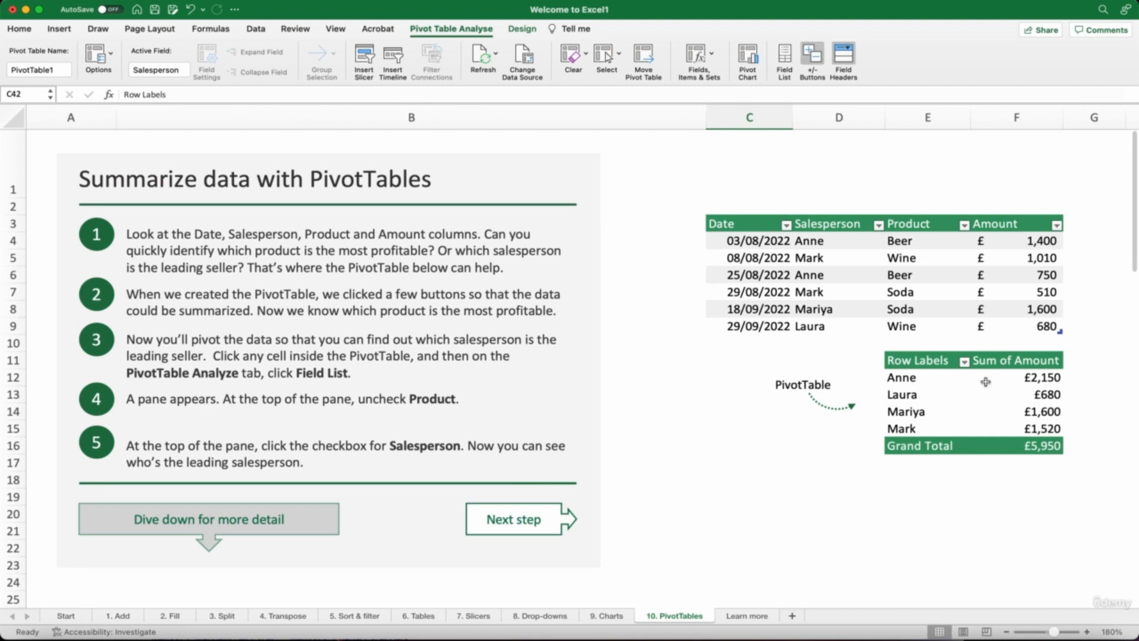
# Step: Show the source records behind the leading salesperson's total in the upper PivotTable, and delete the generated detail sheet
pyautogui.click(940, 382)
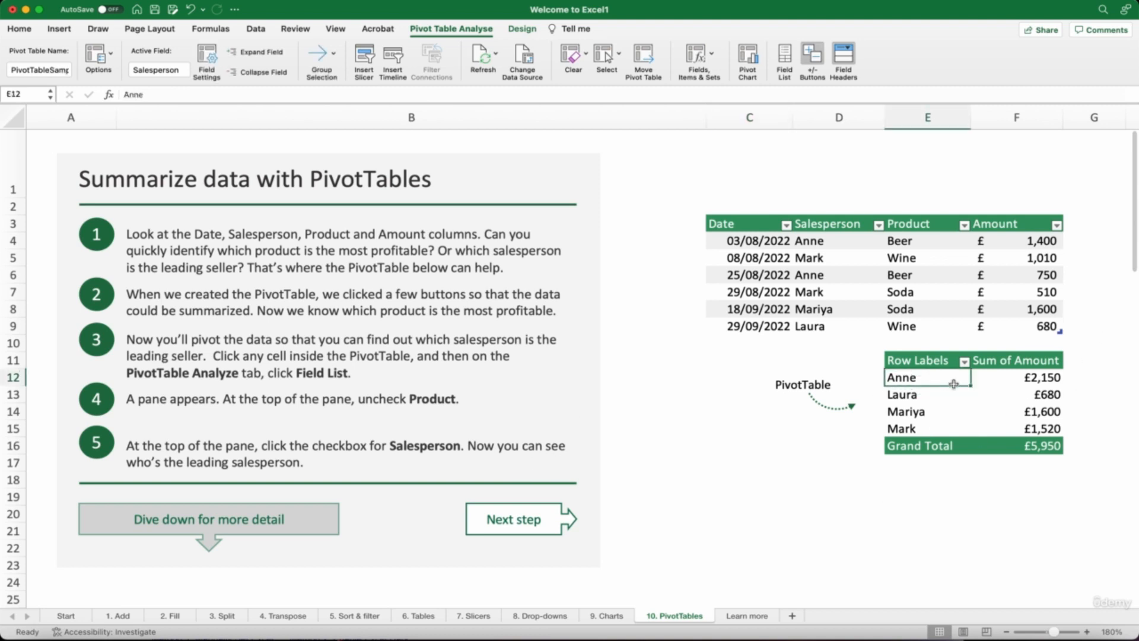
pyautogui.doubleClick(1008, 380)
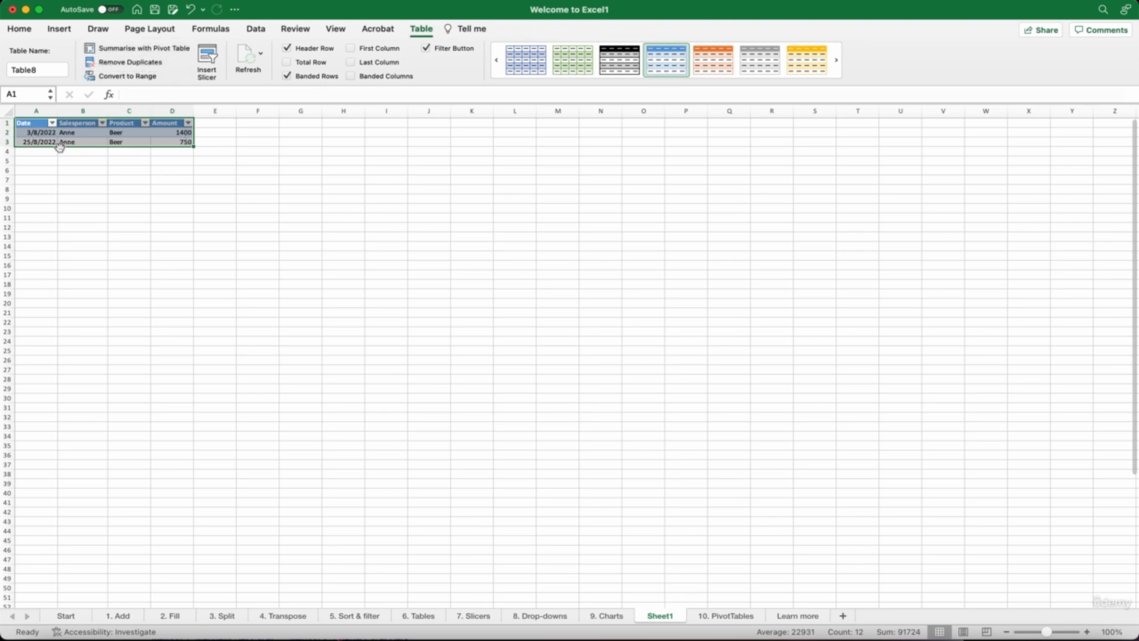
pyautogui.rightClick(667, 617)
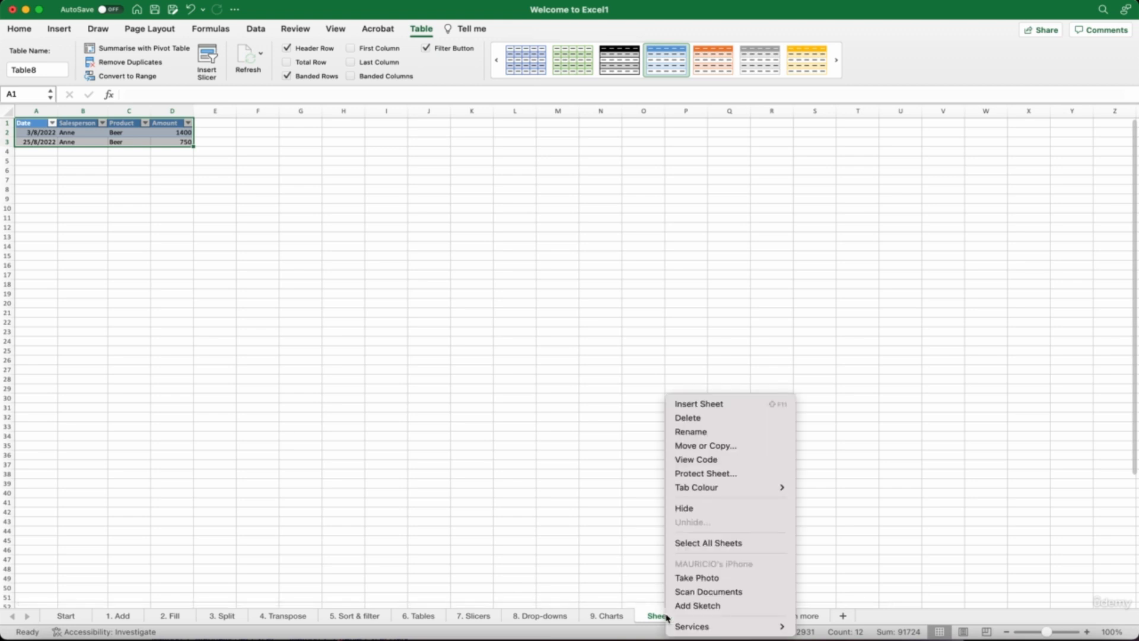
pyautogui.click(708, 418)
pyautogui.click(617, 250)
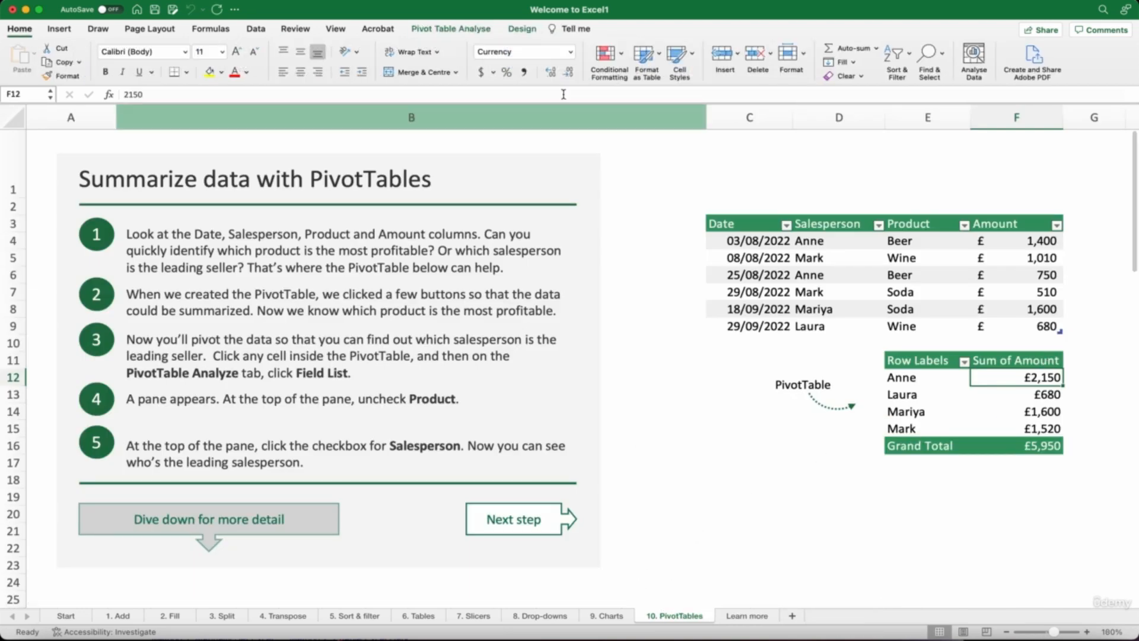
# Step: Display the field list of the upper PivotTable and move its pane over the worksheet
pyautogui.click(458, 29)
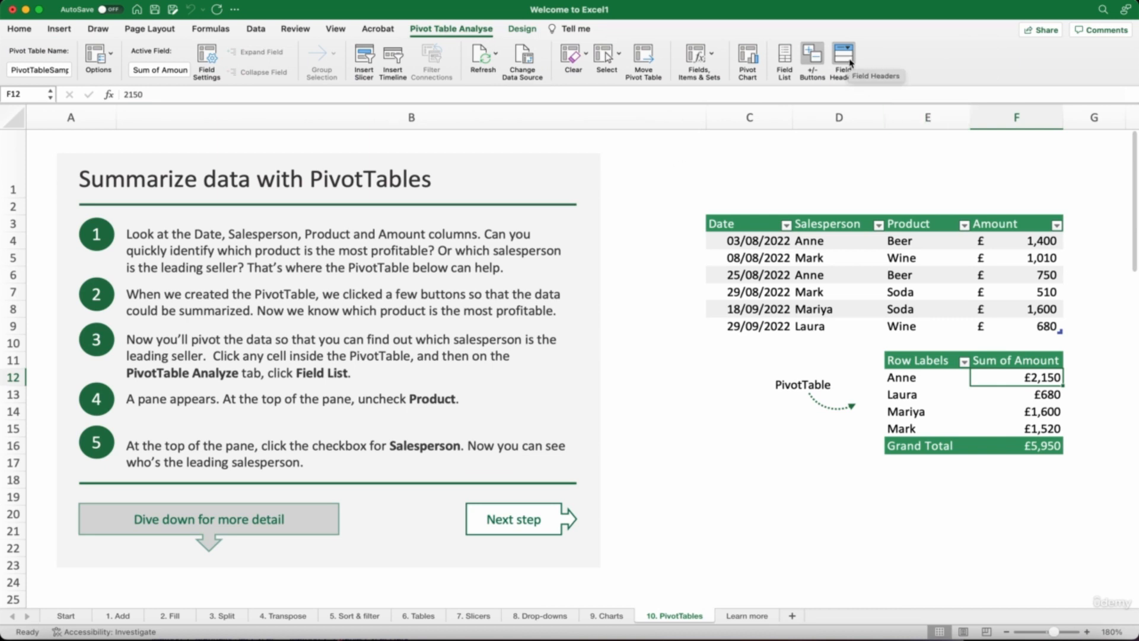
pyautogui.click(791, 58)
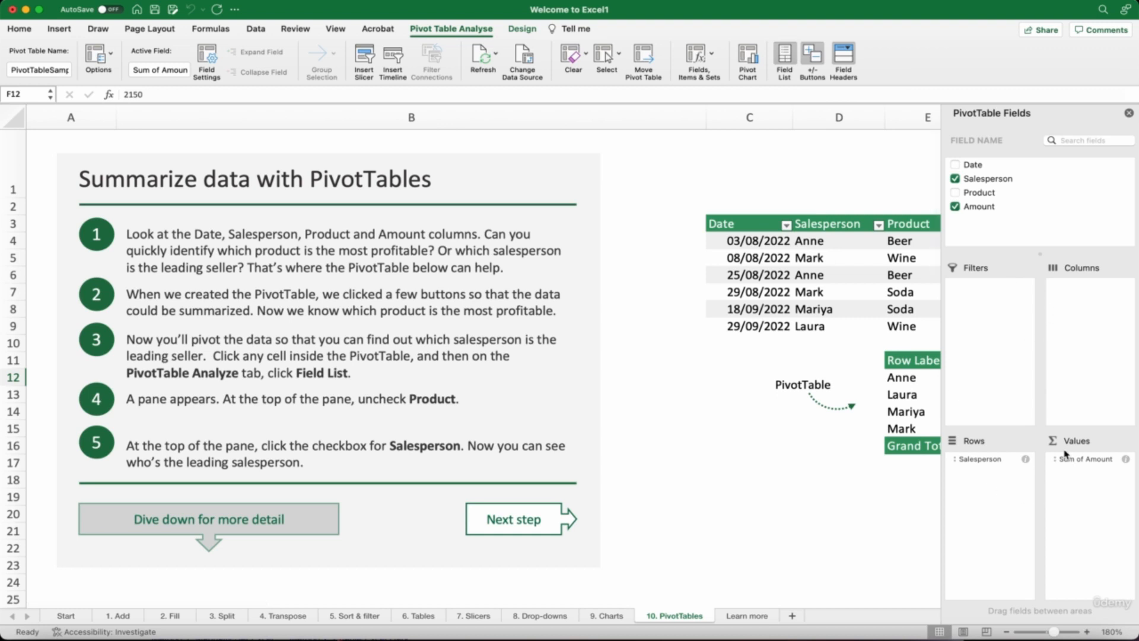
pyautogui.moveTo(990, 114); pyautogui.dragTo(520, 211)
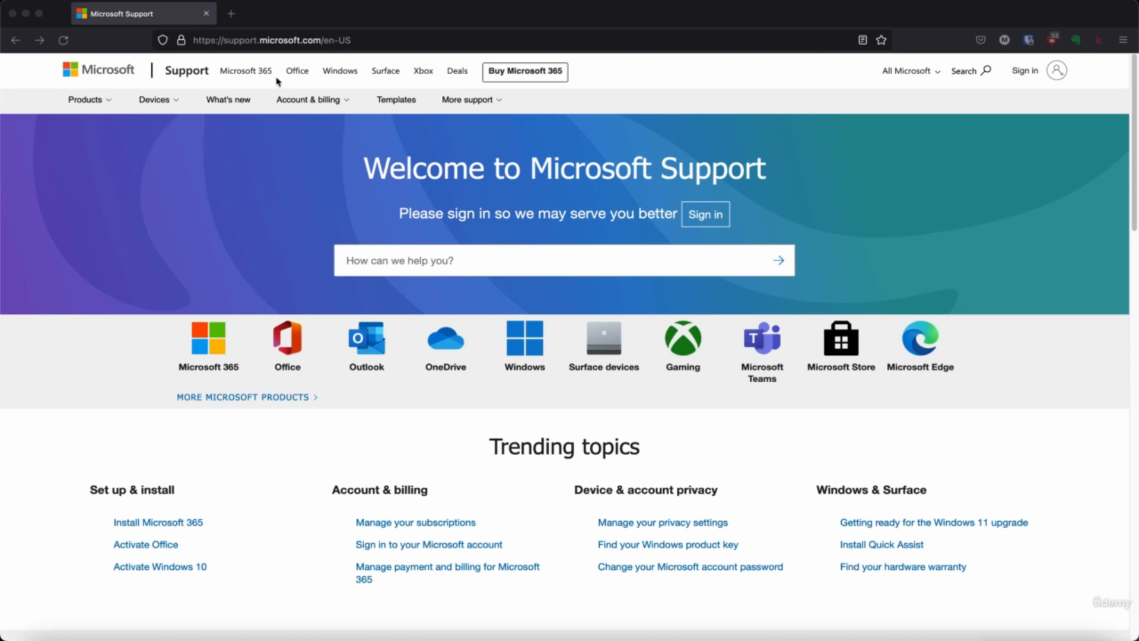
pyautogui.click(237, 42)
pyautogui.click(299, 41)
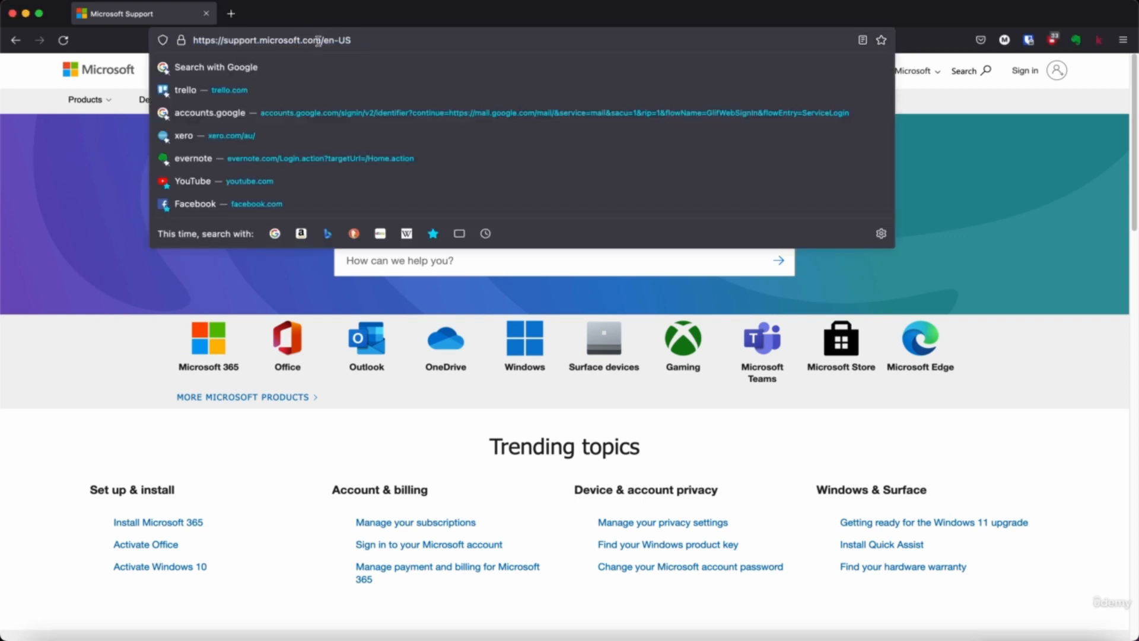
pyautogui.moveTo(321, 40); pyautogui.dragTo(181, 44)
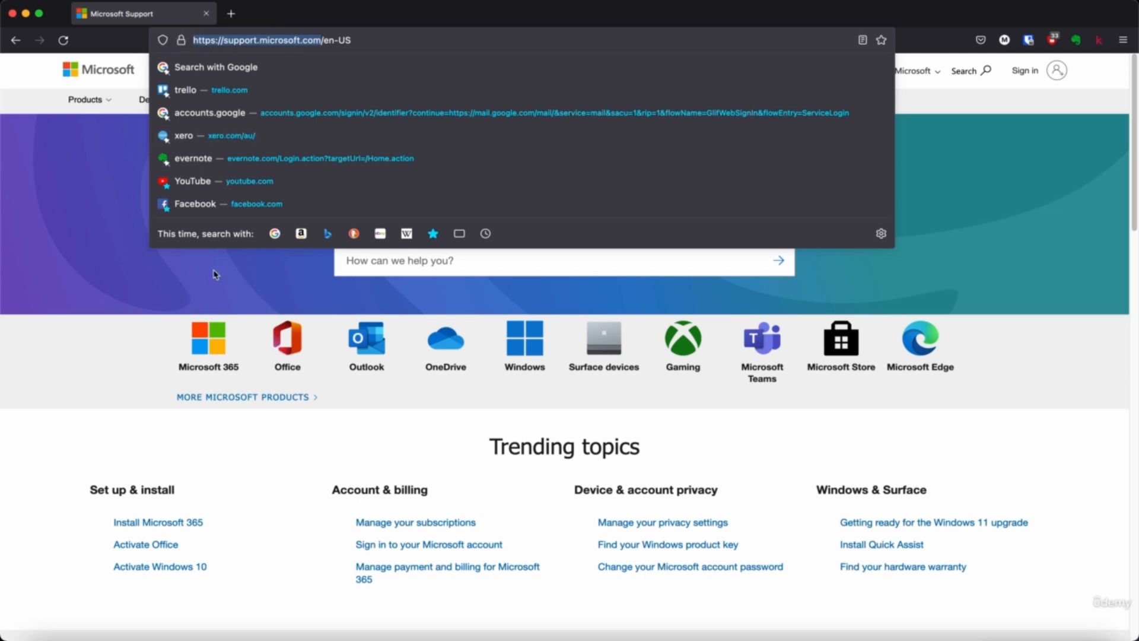
pyautogui.press('Escape')
pyautogui.click(255, 196)
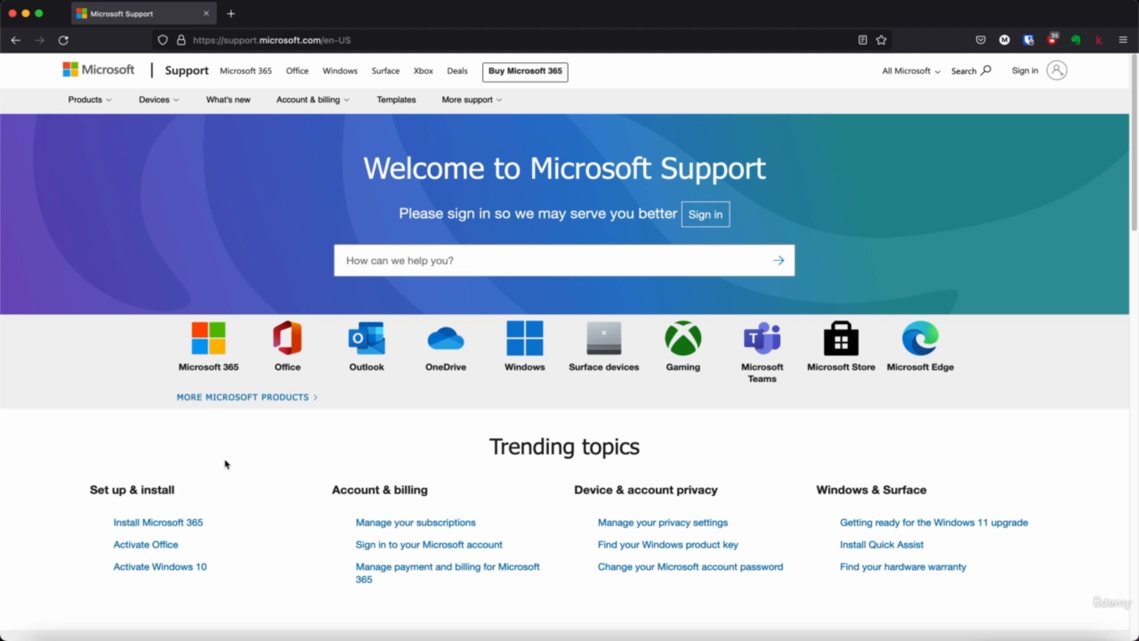
# Step: Open the full list of Microsoft products on the support site and go to the Excel help page from its Apps section
pyautogui.click(203, 399)
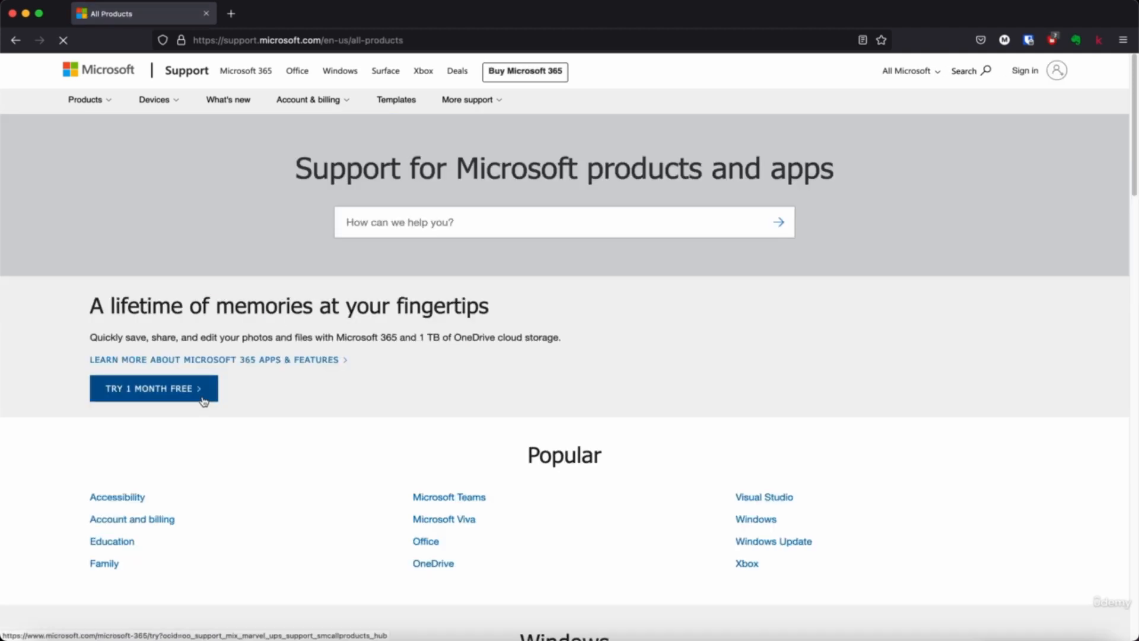
pyautogui.scroll(-2, 256, 272)
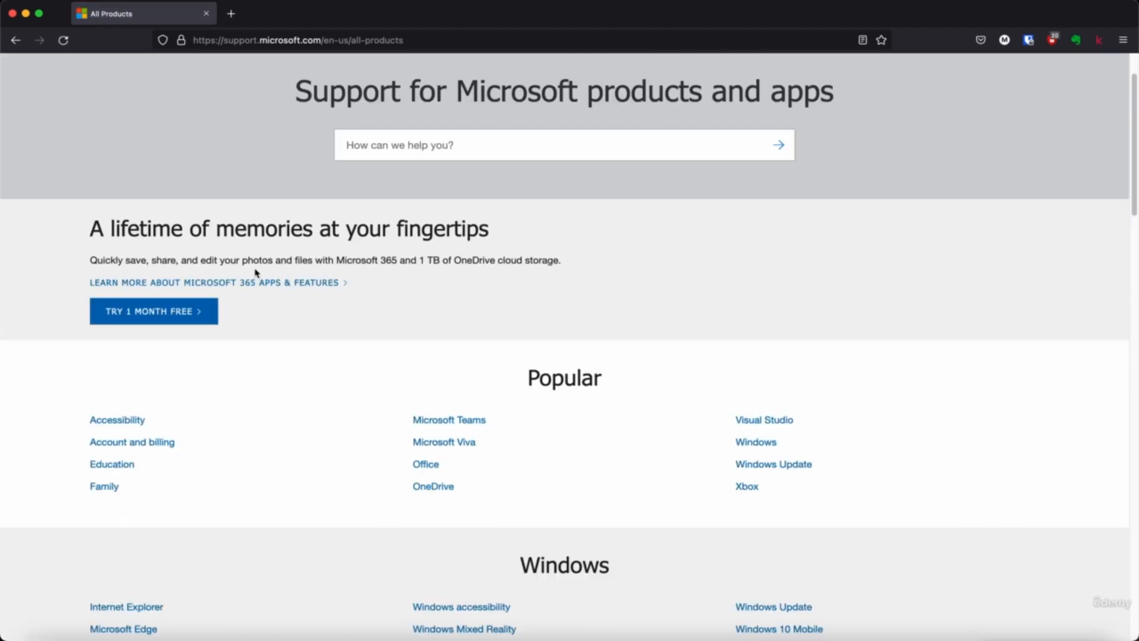
pyautogui.scroll(-5, 256, 272)
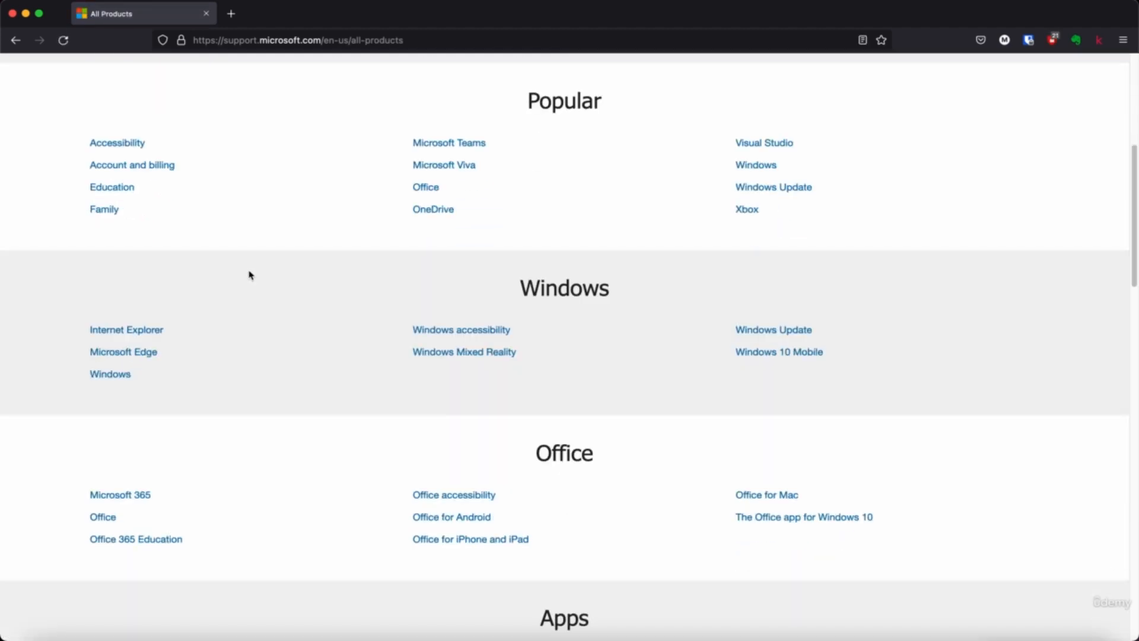
pyautogui.scroll(-4, 249, 274)
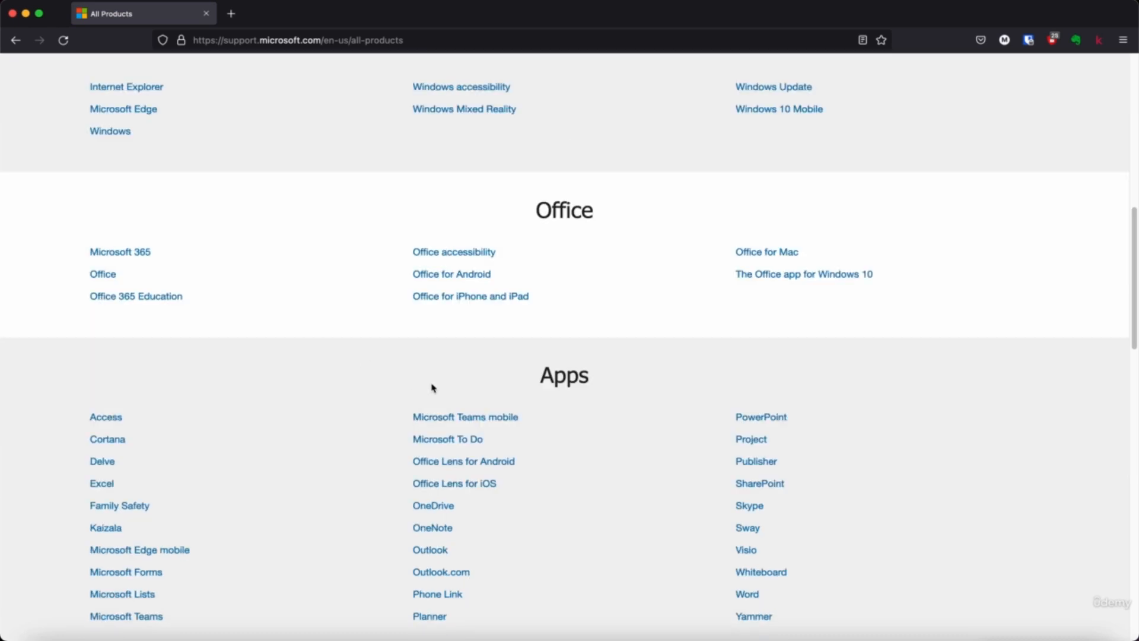
pyautogui.click(100, 484)
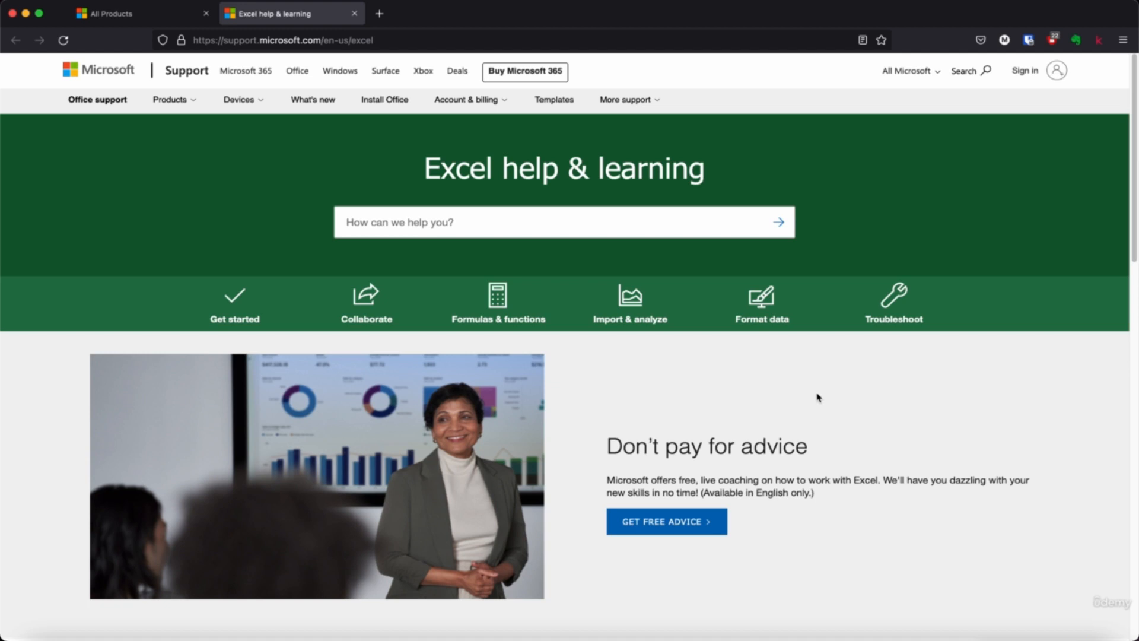
# Step: Open the Get started guide in Excel help & learning and skim the Create a workbook article
pyautogui.click(228, 309)
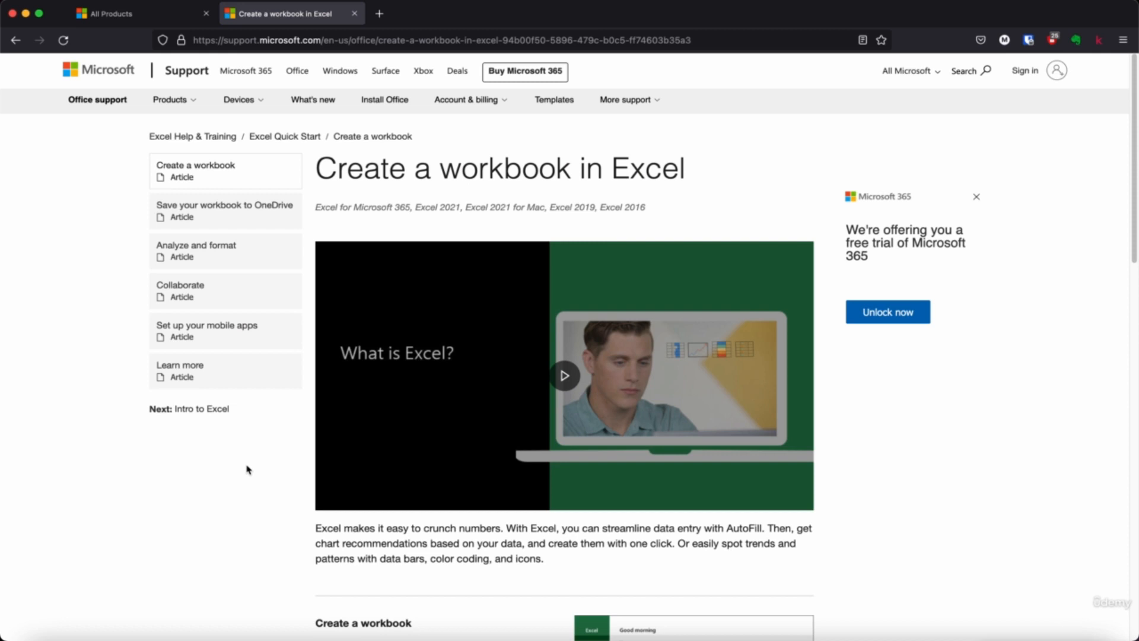
pyautogui.scroll(-5, 246, 471)
pyautogui.scroll(-1, 246, 471)
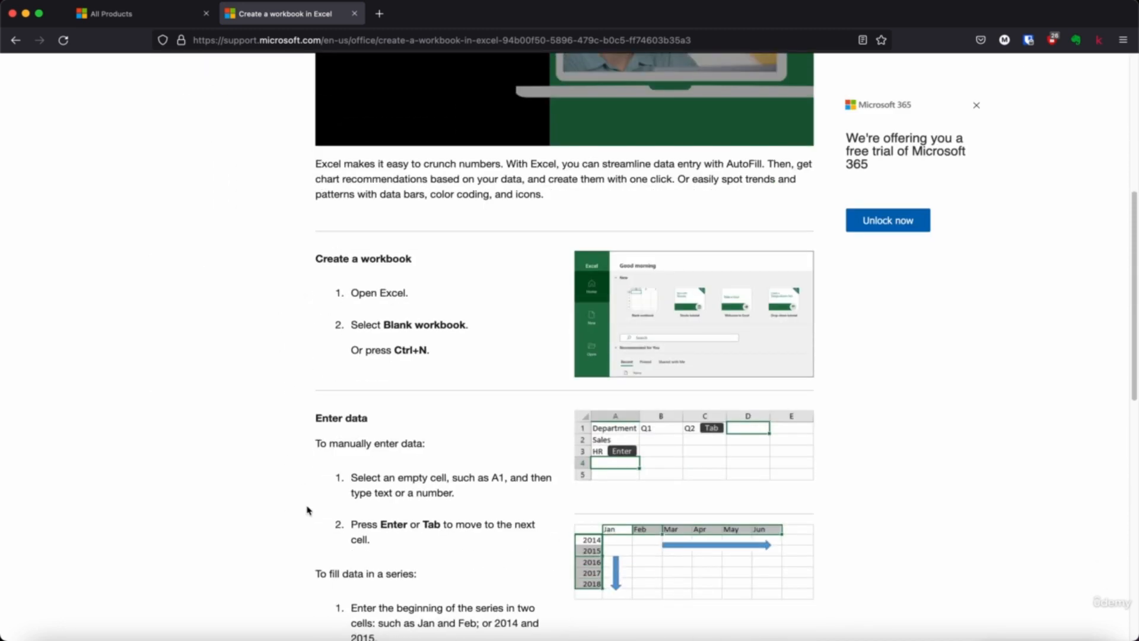
pyautogui.scroll(-1, 316, 549)
pyautogui.scroll(-7, 315, 546)
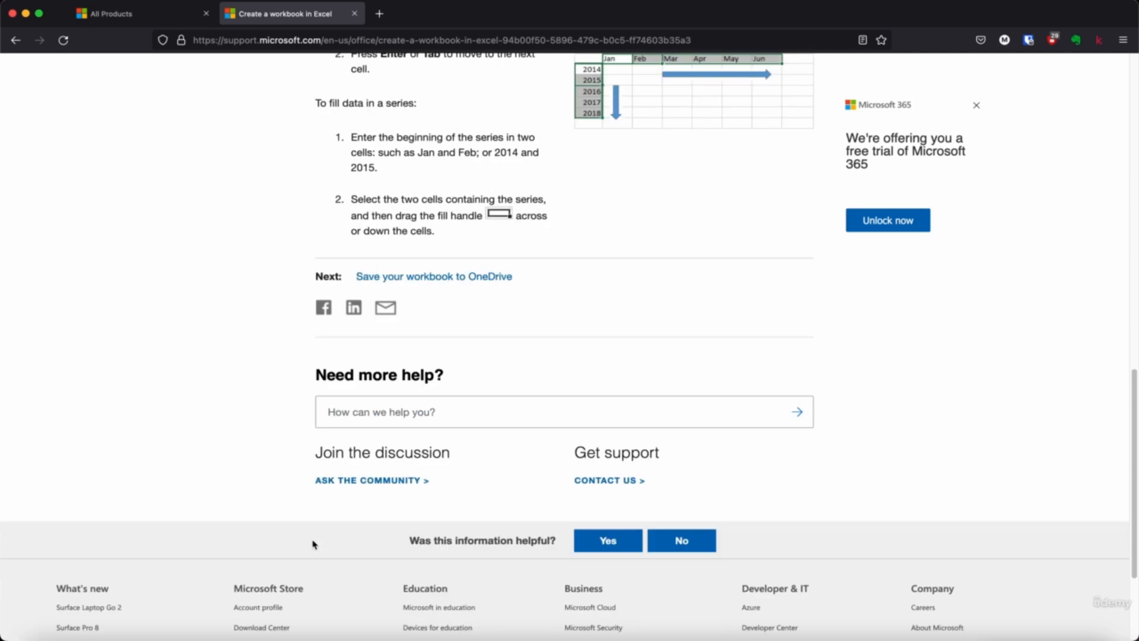
pyautogui.scroll(6, 319, 534)
pyautogui.scroll(8, 320, 531)
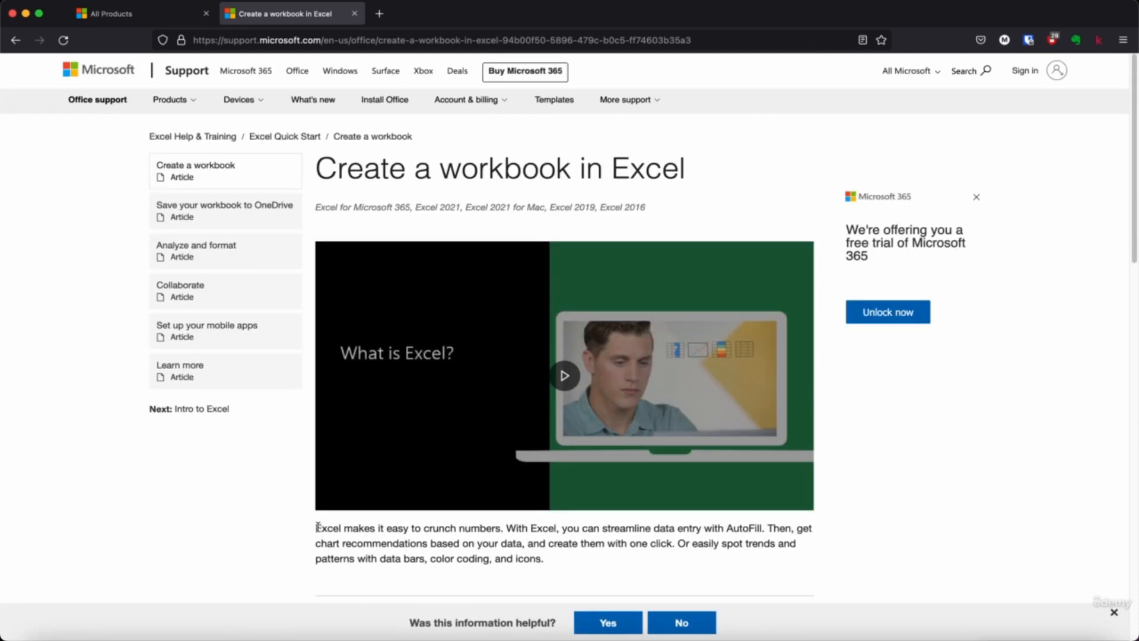